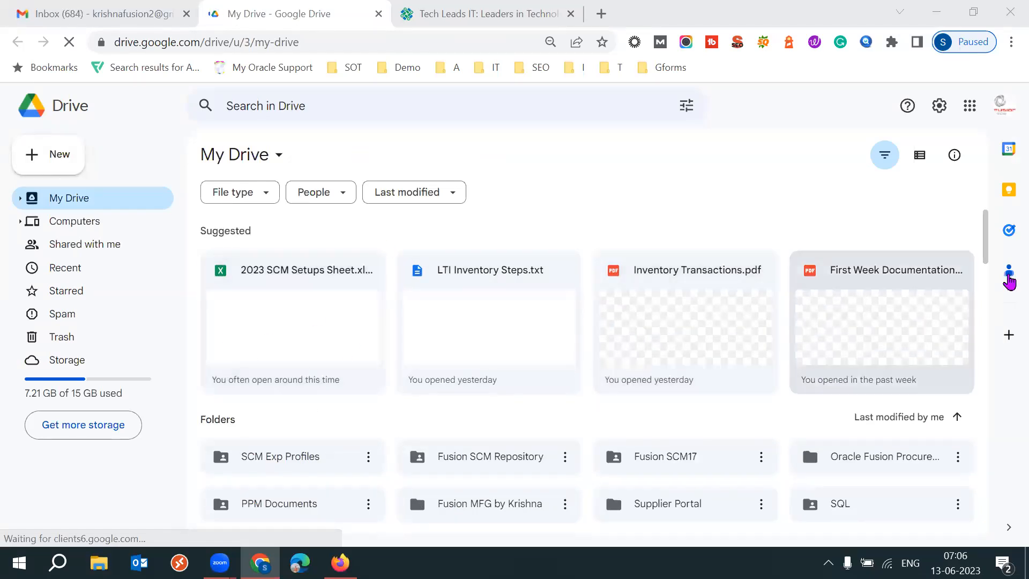
# Open the Daily SCM Setups Sheet folder inside the Tech Leads-Fusion SCM folder in My Drive.
pyautogui.scroll(-3, 987, 260)
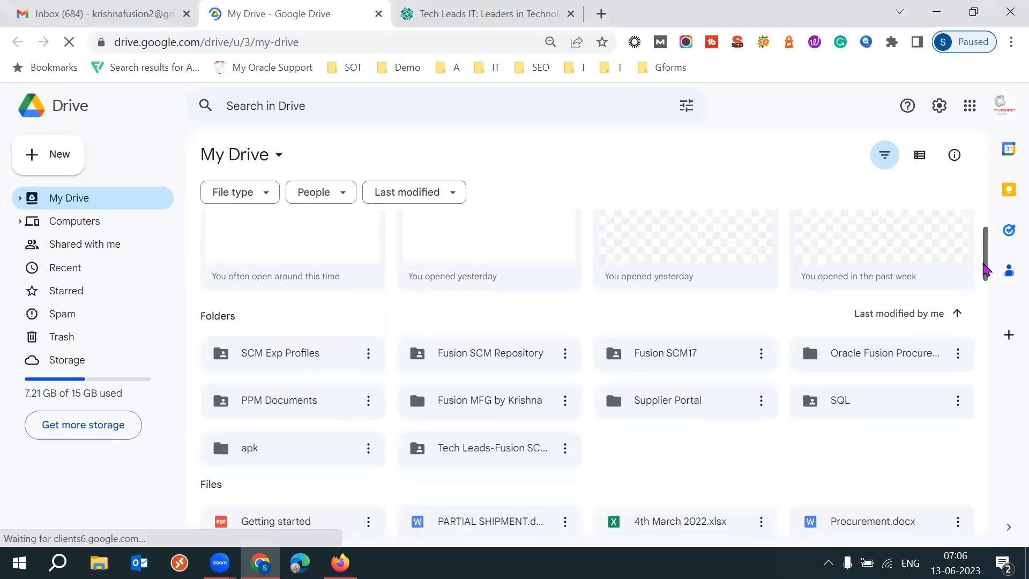
pyautogui.doubleClick(496, 399)
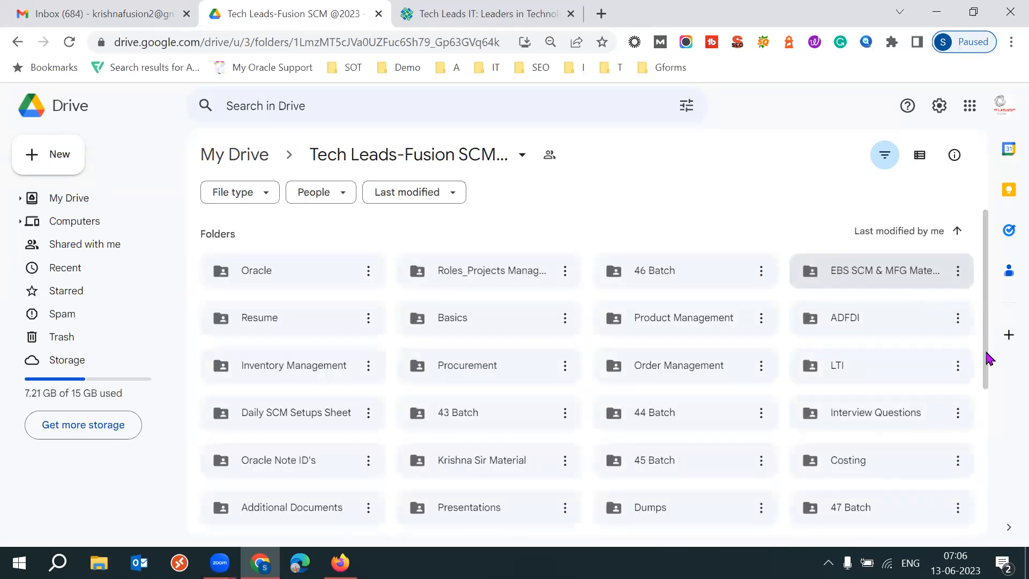
pyautogui.scroll(-2, 990, 359)
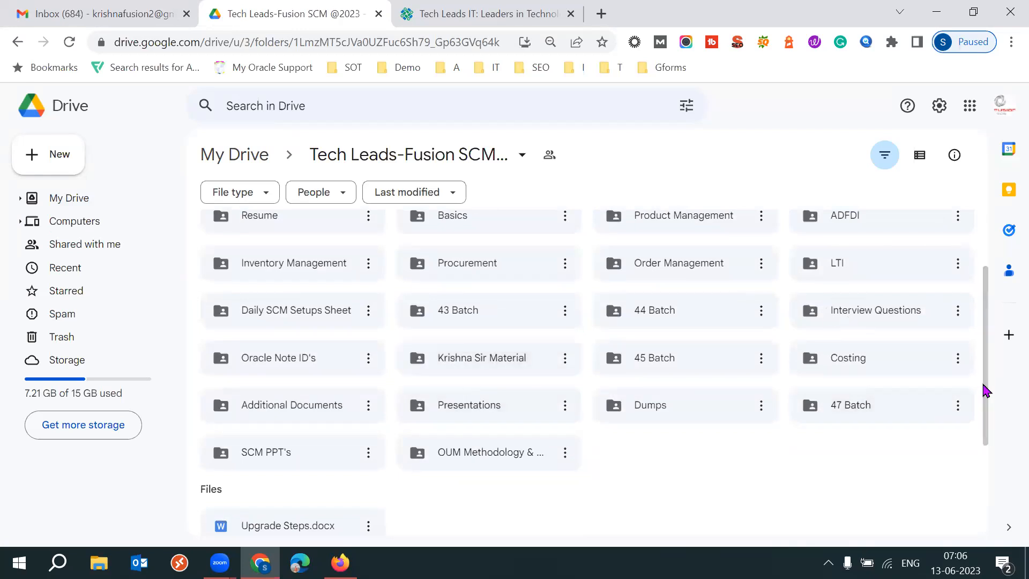
pyautogui.scroll(2, 994, 319)
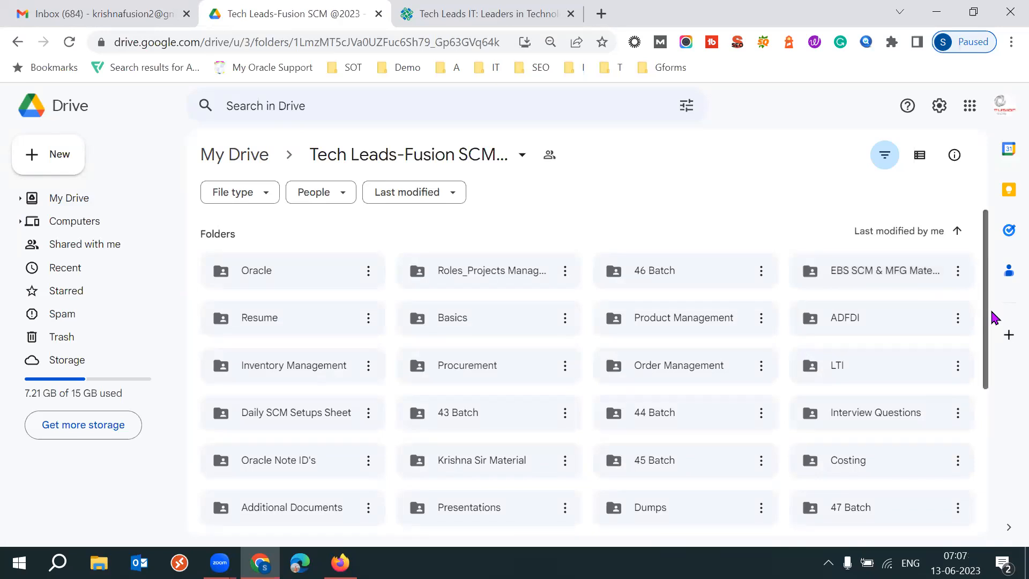
pyautogui.doubleClick(318, 420)
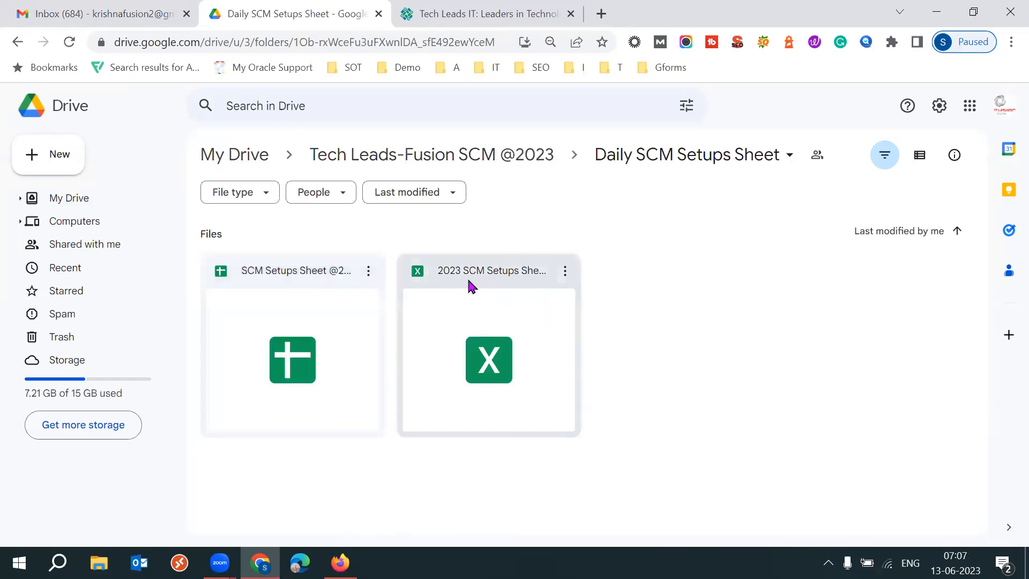
# Open the 2023 SCM Setups Sheet file and switch to its Basics sheet.
pyautogui.doubleClick(467, 315)
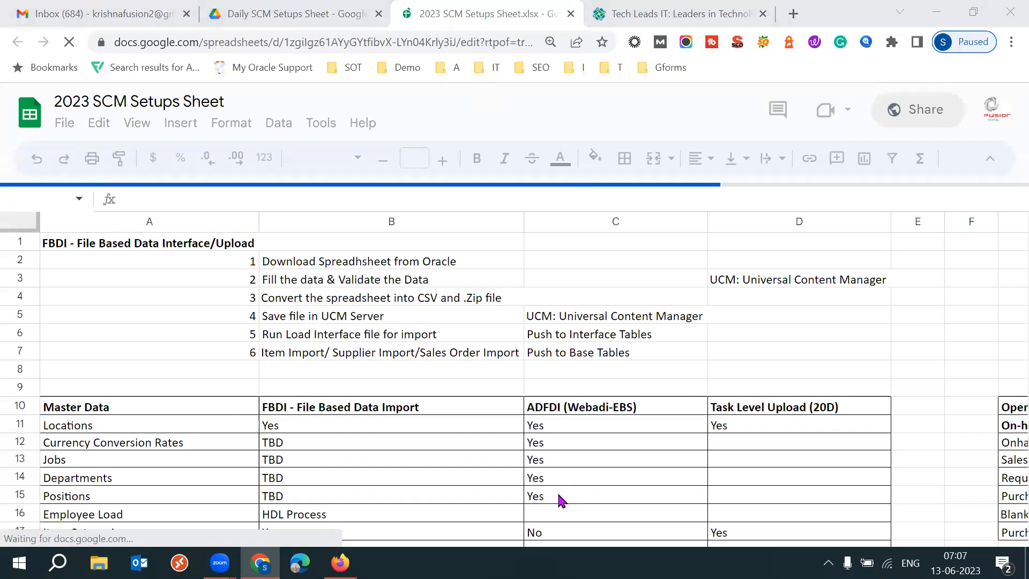
pyautogui.click(309, 531)
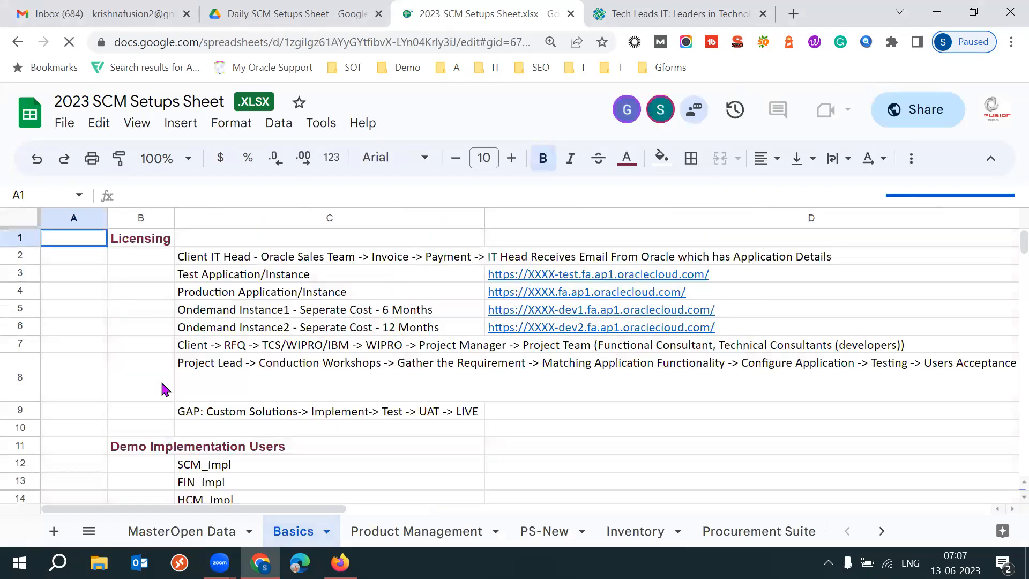
# Review the numbered implementation steps and their notes on the Basics sheet.
pyautogui.click(164, 389)
pyautogui.press('Down')
pyautogui.press('Down')
pyautogui.press('Down')
pyautogui.press('Down')
pyautogui.press('Down')
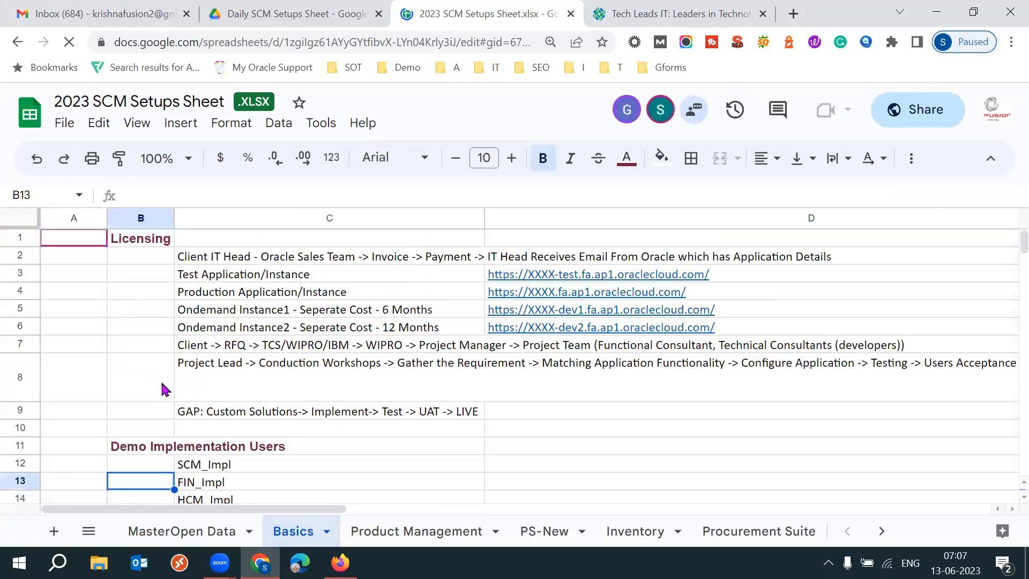
pyautogui.press('Down')
pyautogui.press('Down')
pyautogui.press('Down')
pyautogui.press('Down')
pyautogui.press('Down')
pyautogui.press('Down')
pyautogui.press('Down')
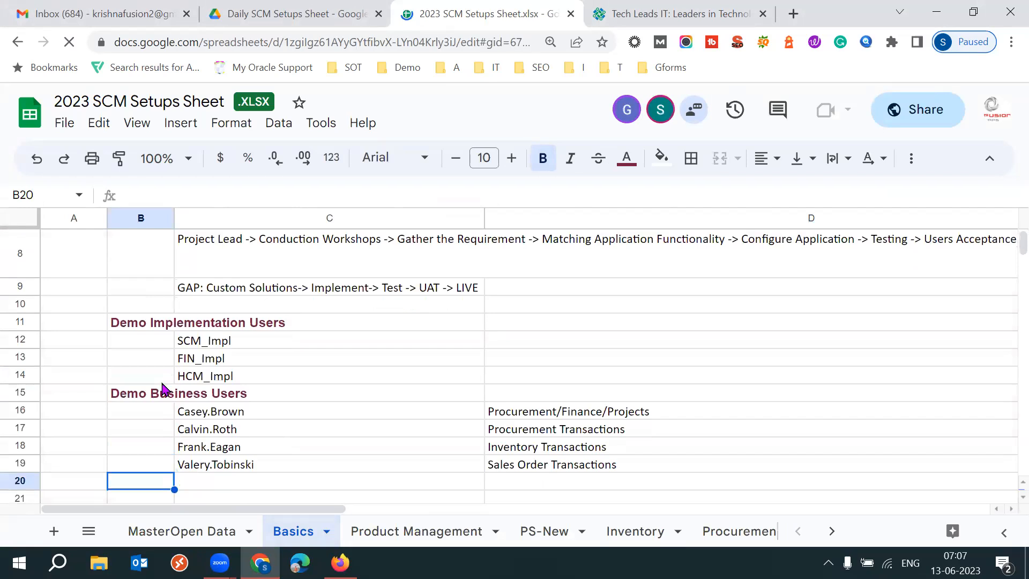
pyautogui.press('Down')
pyautogui.press('Down')
pyautogui.press('Down')
pyautogui.press('Down')
pyautogui.press('Down')
pyautogui.press('Down')
pyautogui.press('Up')
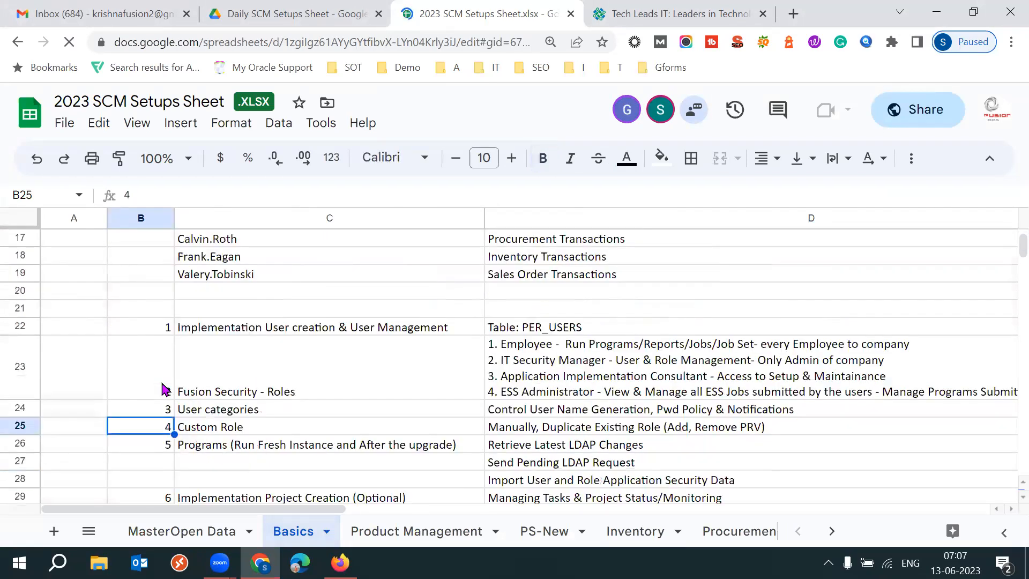
pyautogui.press('Up')
pyautogui.press('Up')
pyautogui.press('Up')
pyautogui.press('Up')
pyautogui.press('Down')
pyautogui.hotkey('shift', 'Down')
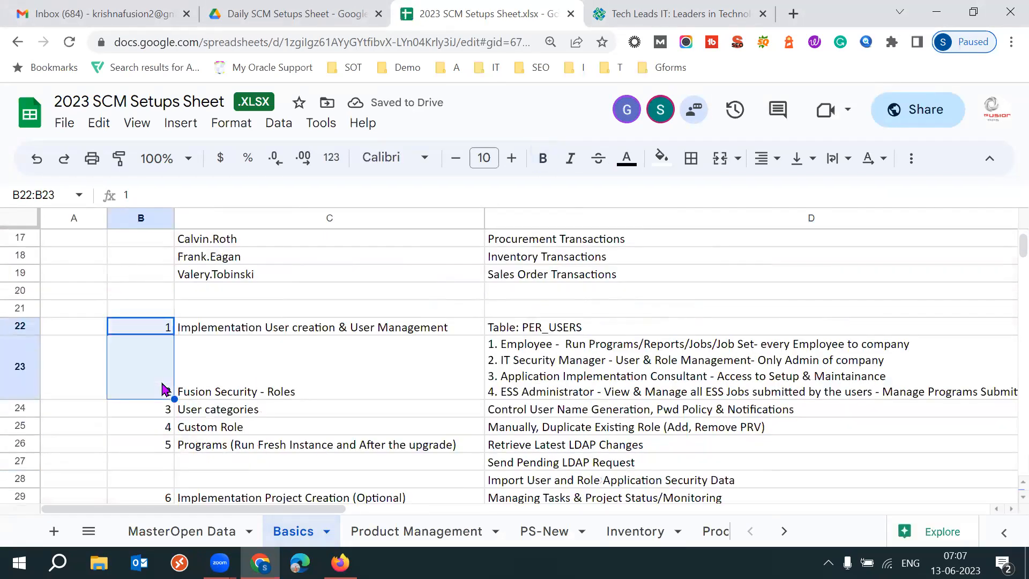
pyautogui.hotkey('shift', 'Down')
pyautogui.hotkey('shift', 'Down')
pyautogui.hotkey('shift', 'Down')
pyautogui.press('Down')
pyautogui.press('Down')
pyautogui.press('Down')
pyautogui.press('Down')
pyautogui.press('Down')
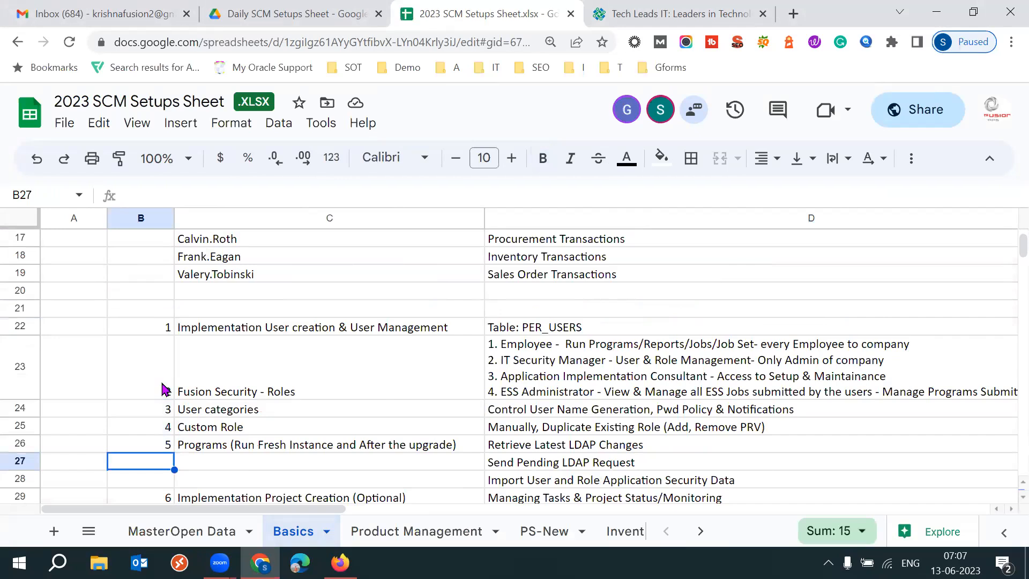
pyautogui.press('Down')
pyautogui.press('Down')
pyautogui.press('Down')
pyautogui.press('Down')
pyautogui.press('Down')
pyautogui.press('Down')
pyautogui.press('Down')
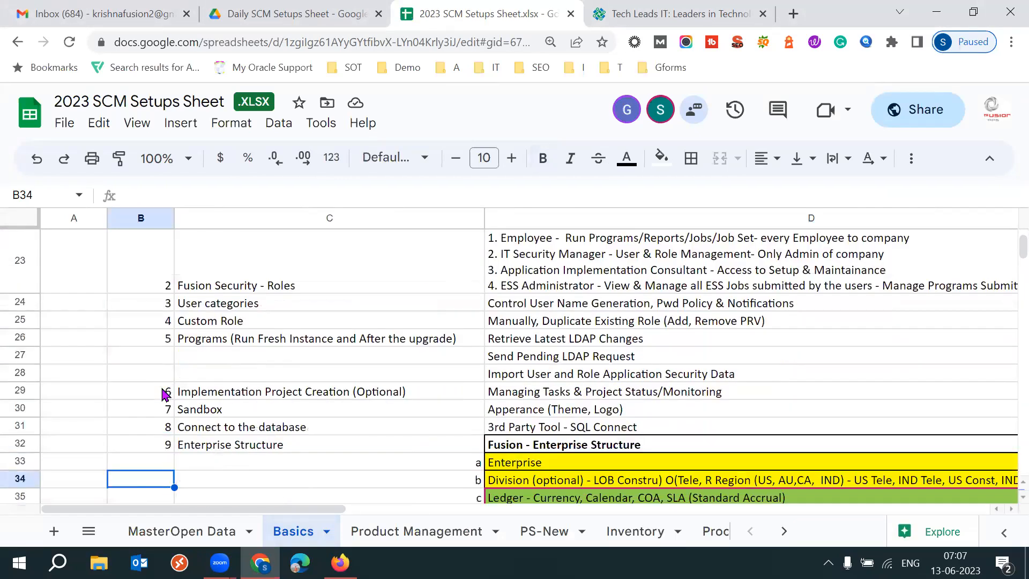
pyautogui.click(165, 394)
pyautogui.click(243, 400)
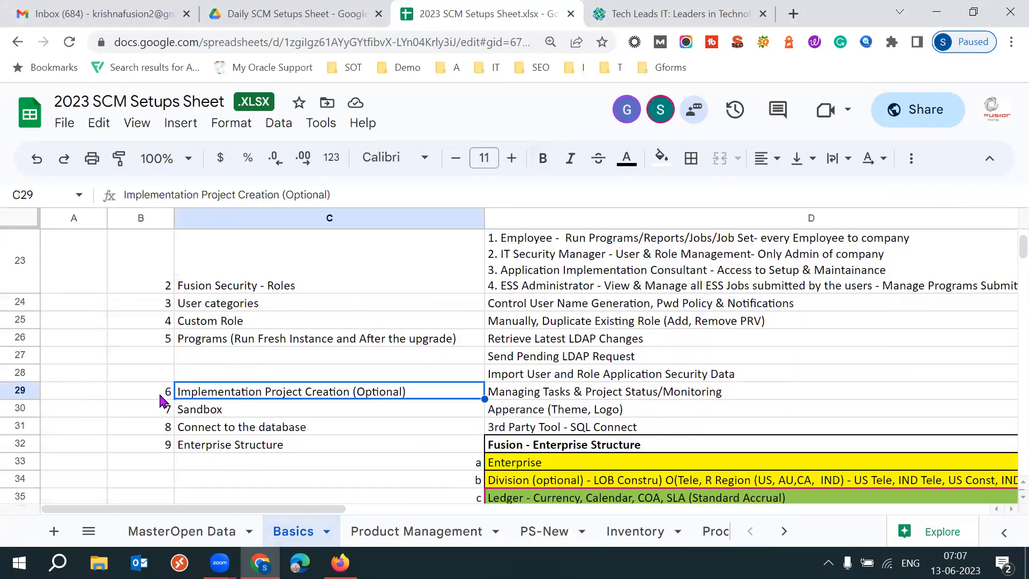
pyautogui.click(162, 396)
pyautogui.click(248, 405)
# Switch to Firefox and open the dev23 Oracle demo instance from the address suggestions.
pyautogui.click(340, 563)
pyautogui.write('d')
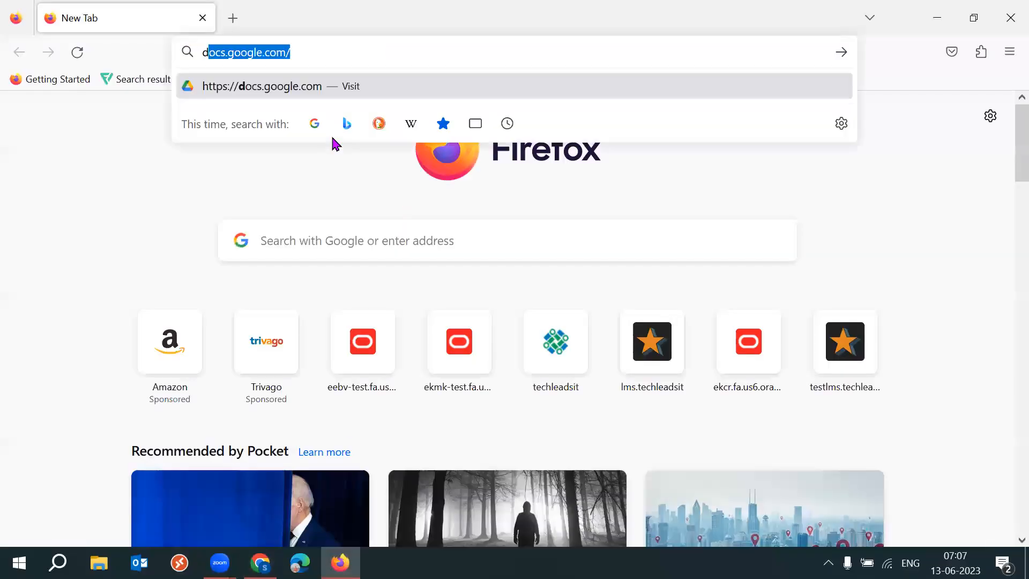
pyautogui.write('ev23')
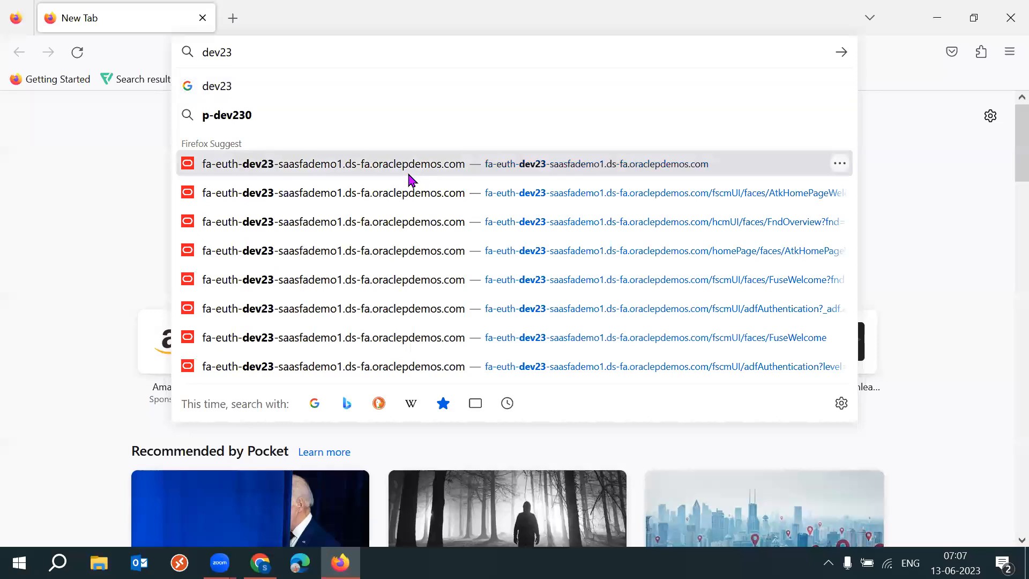
pyautogui.click(411, 175)
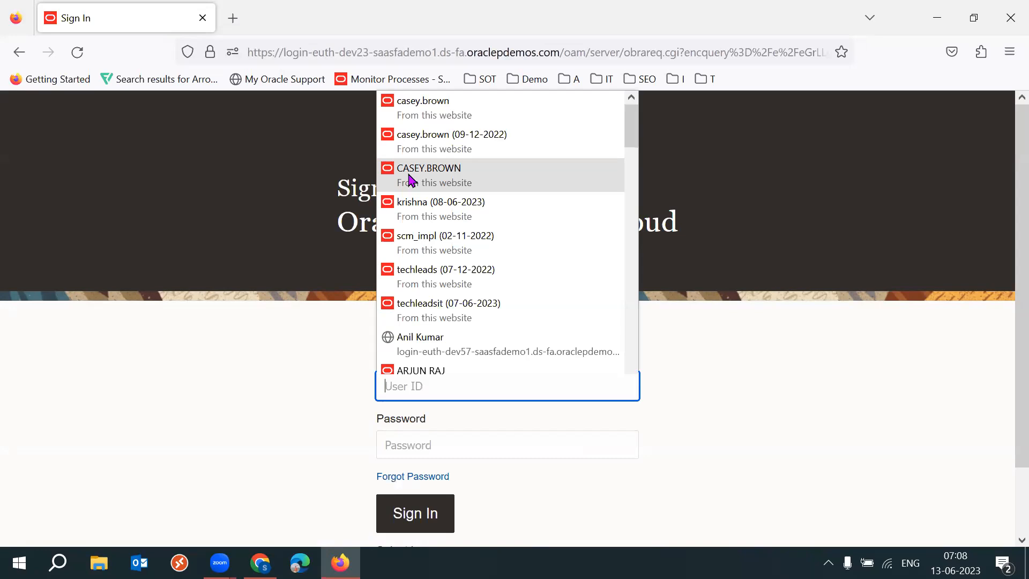
# Sign in to Oracle Applications Cloud by picking the saved user ID and password.
pyautogui.write('k')
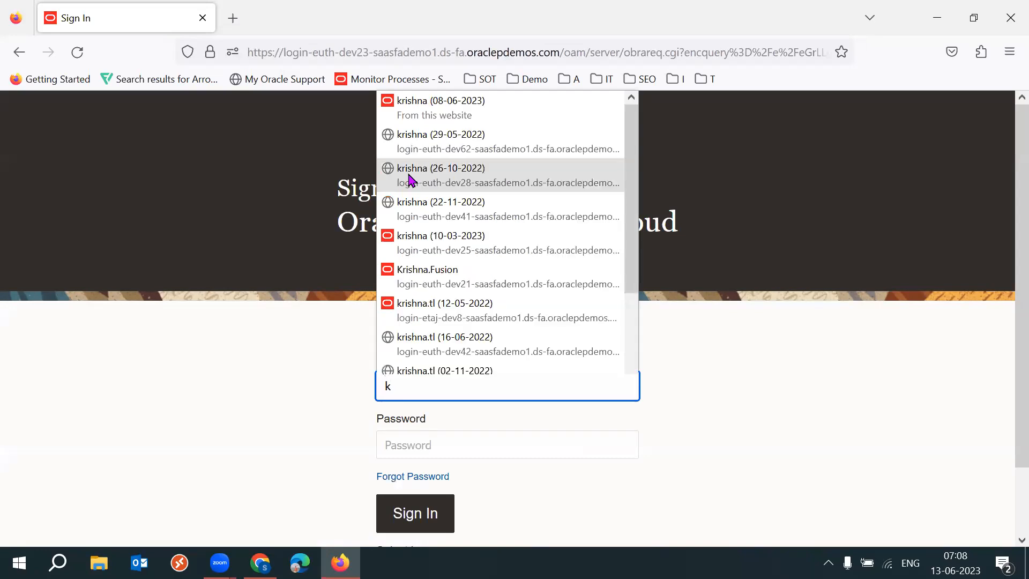
pyautogui.click(475, 110)
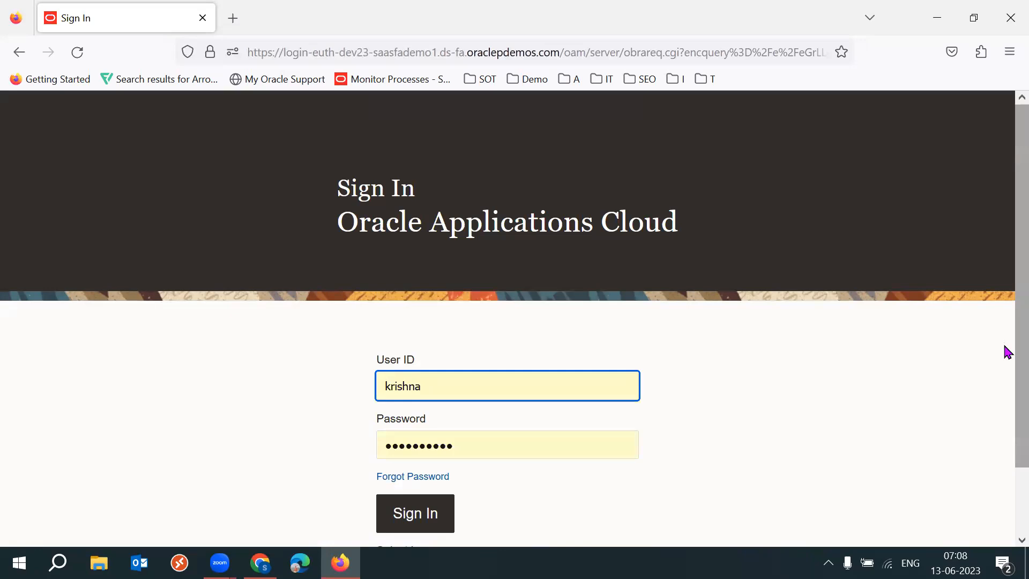
pyautogui.scroll(-2, 1008, 418)
pyautogui.click(420, 437)
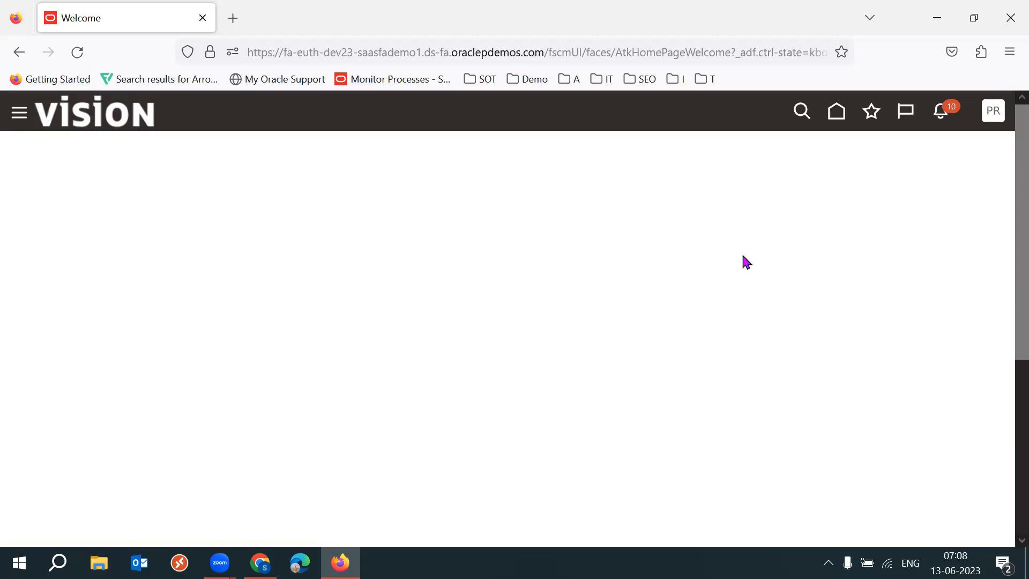
# Open Setup and Maintenance and go to Manage Implementation Projects from the tasks panel.
pyautogui.click(725, 353)
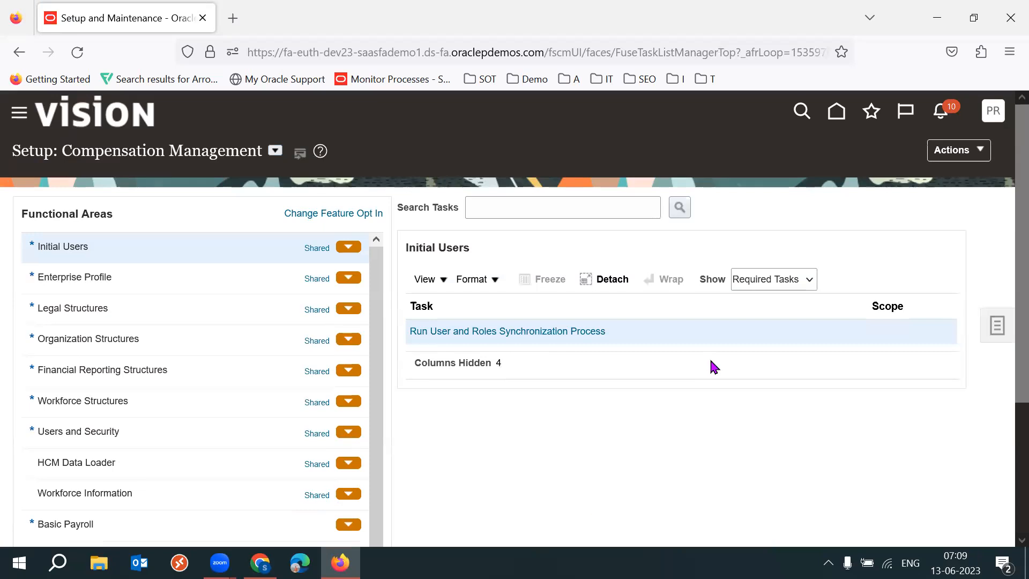
pyautogui.click(995, 330)
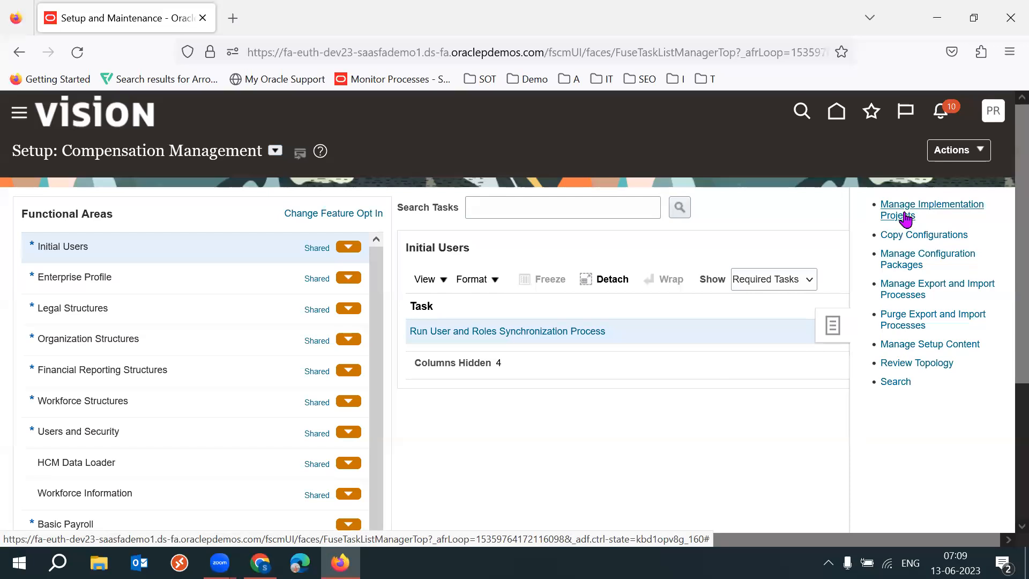
pyautogui.click(906, 217)
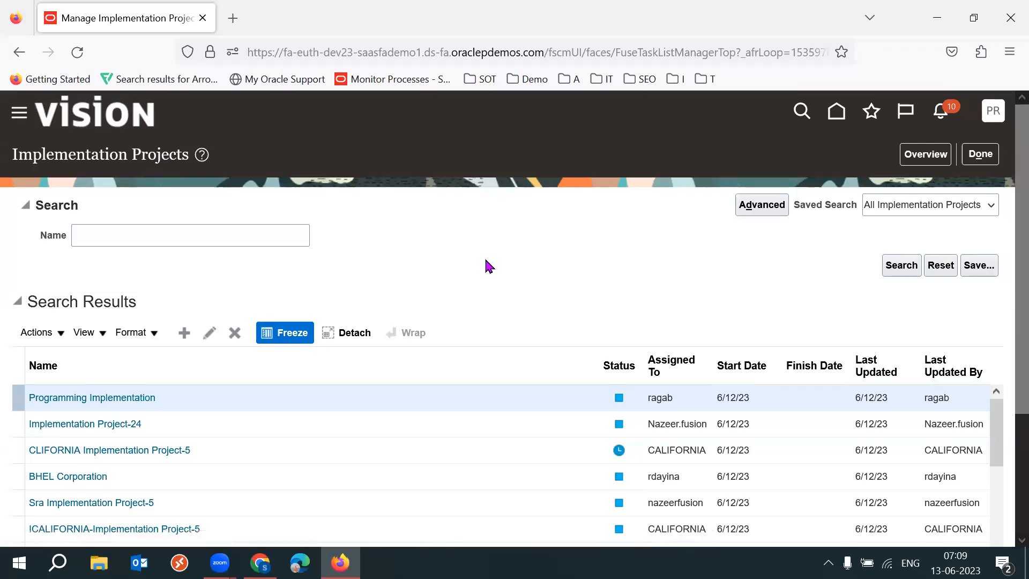
# Start a new implementation project and name it TL APAC Implementation Project.
pyautogui.press('F11')
pyautogui.click(191, 245)
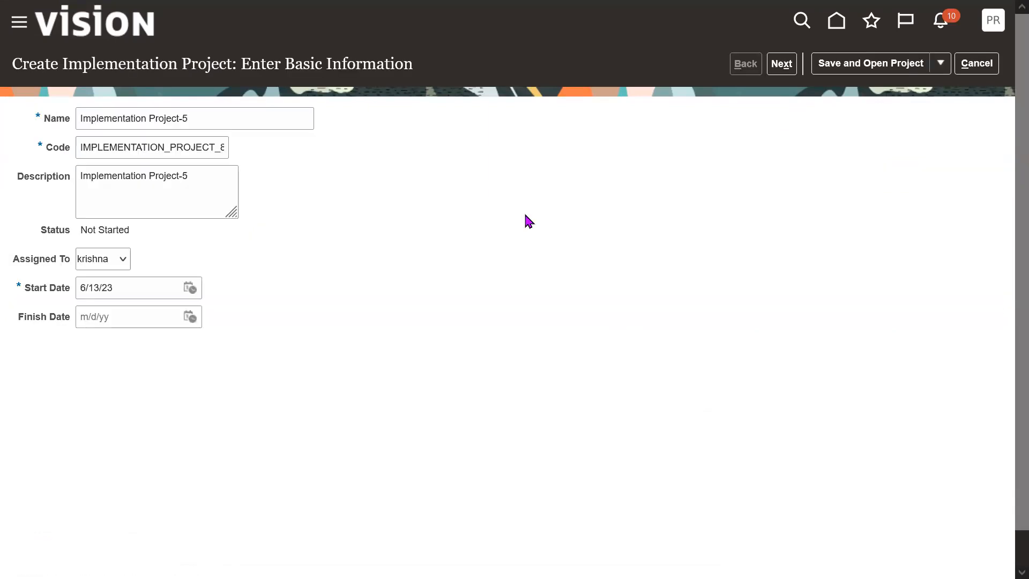
pyautogui.tripleClick(224, 127)
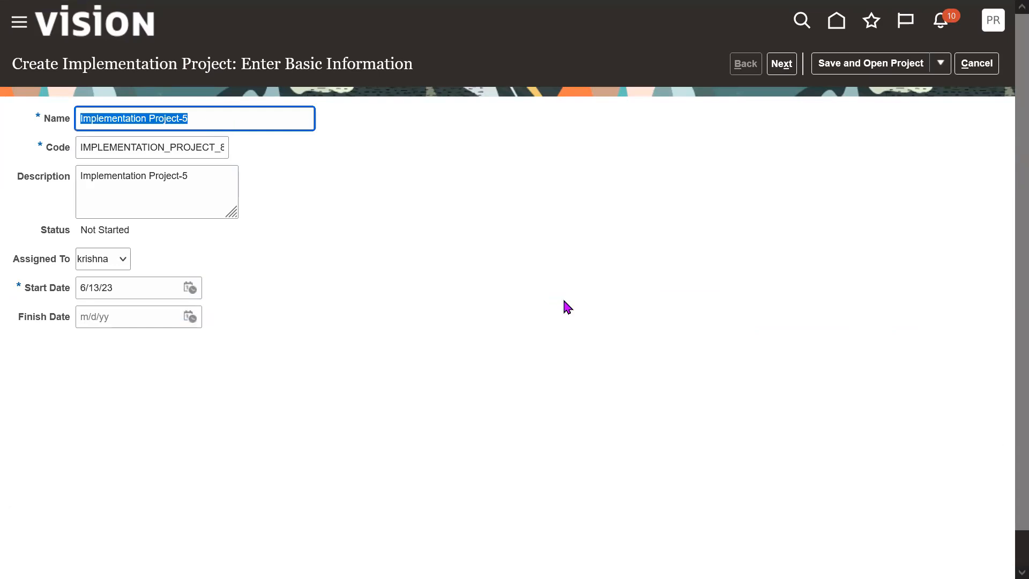
pyautogui.write('TL')
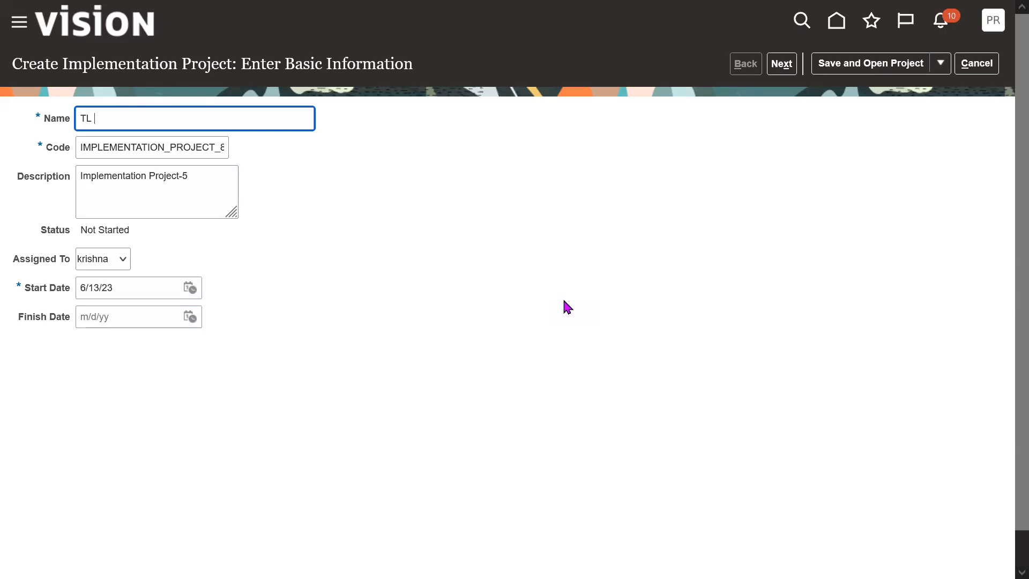
pyautogui.write('Global Implementation')
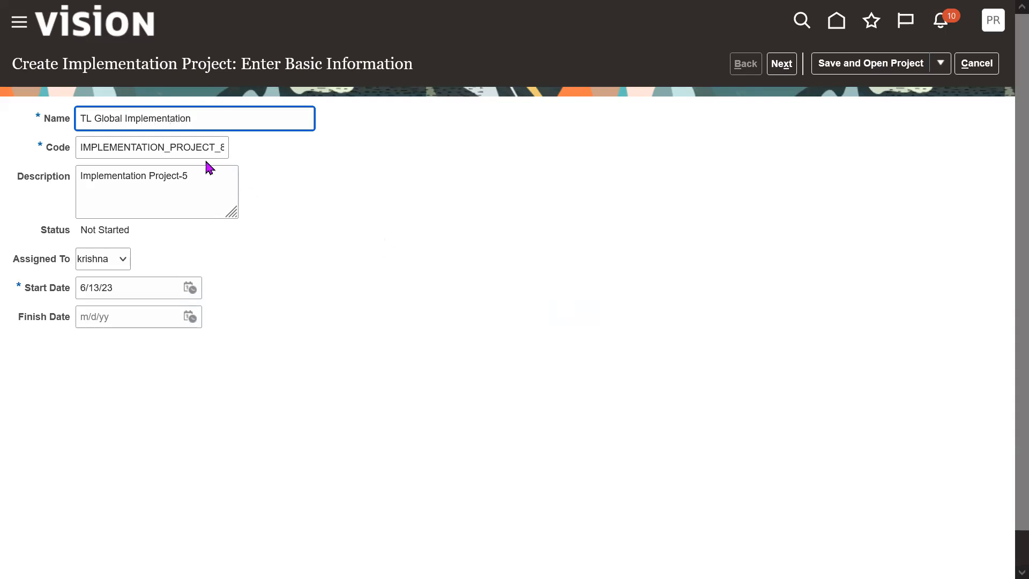
pyautogui.moveTo(94, 119); pyautogui.dragTo(207, 120)
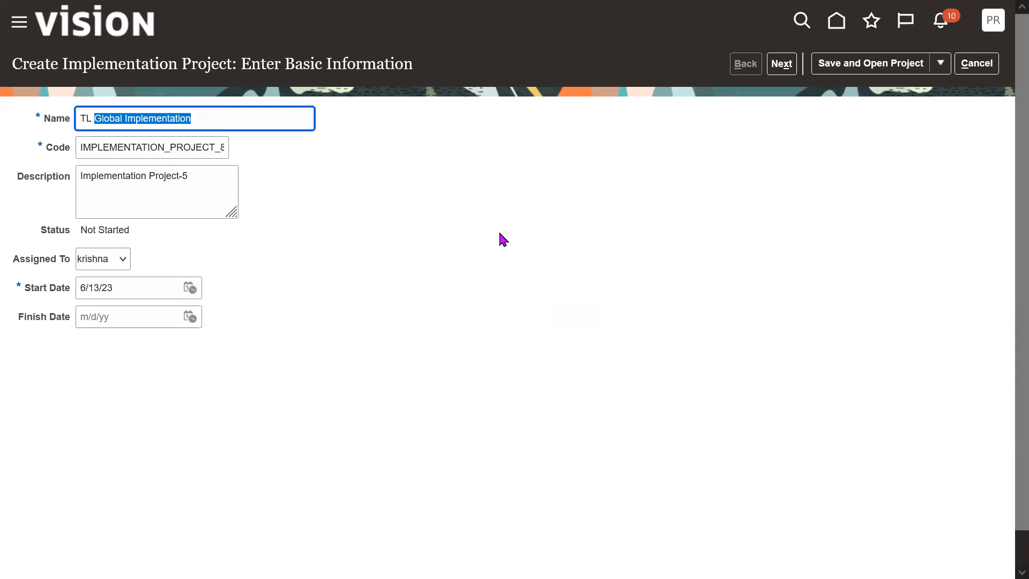
pyautogui.write('SCM Impleme')
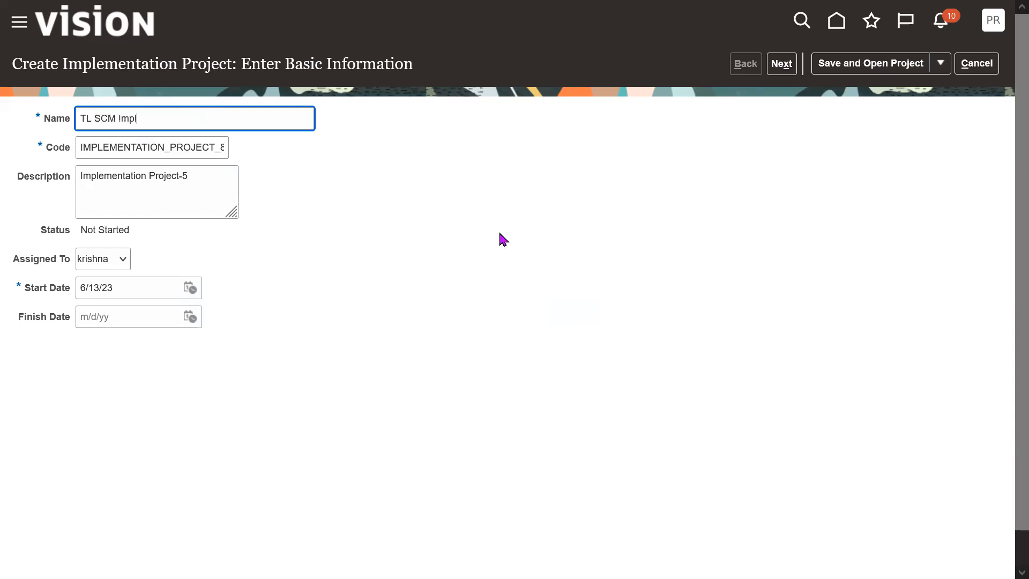
pyautogui.press('BackSpace')
pyautogui.press('BackSpace')
pyautogui.press('BackSpace')
pyautogui.press('BackSpace')
pyautogui.press('BackSpace')
pyautogui.press('BackSpace')
pyautogui.press('BackSpace')
pyautogui.press('BackSpace')
pyautogui.press('BackSpace')
pyautogui.press('BackSpace')
pyautogui.press('BackSpace')
pyautogui.press('BackSpace')
pyautogui.press('BackSpace')
pyautogui.press('BackSpace')
pyautogui.press('BackSpace')
pyautogui.press('BackSpace')
pyautogui.write('APA')
pyautogui.doubleClick(95, 118)
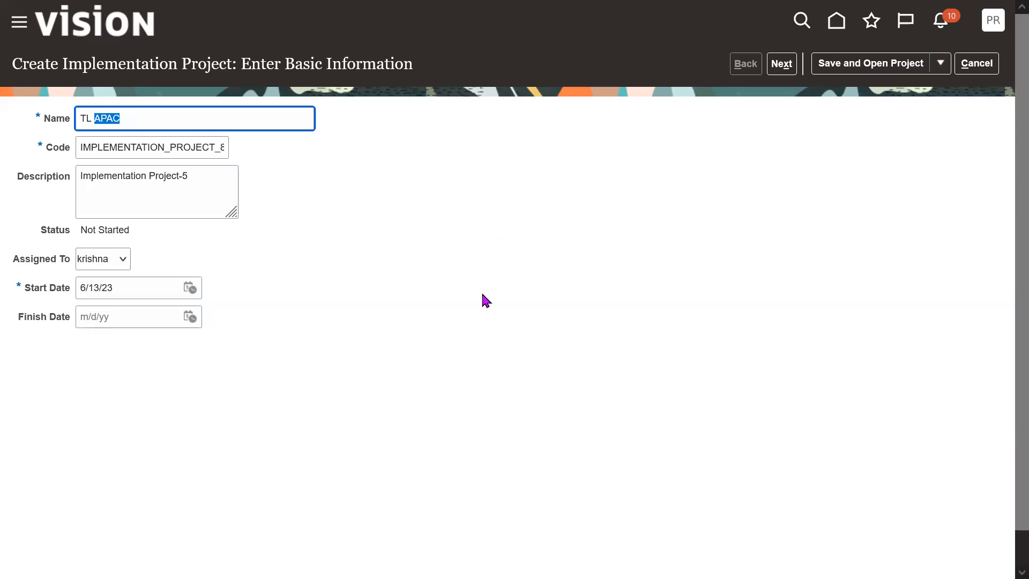
pyautogui.click(157, 119)
pyautogui.doubleClick(95, 118)
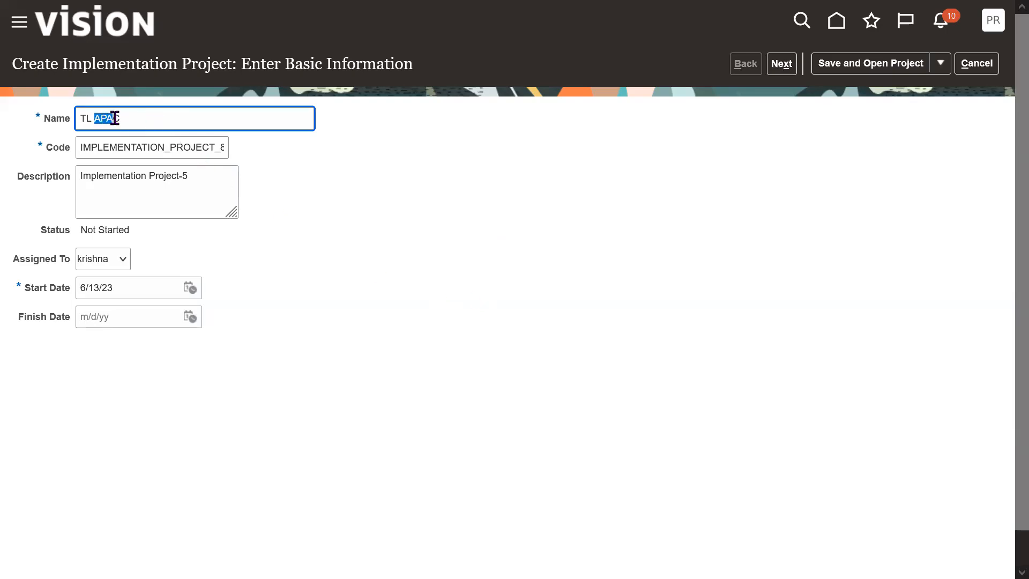
pyautogui.click(143, 118)
pyautogui.write('Implementation Project')
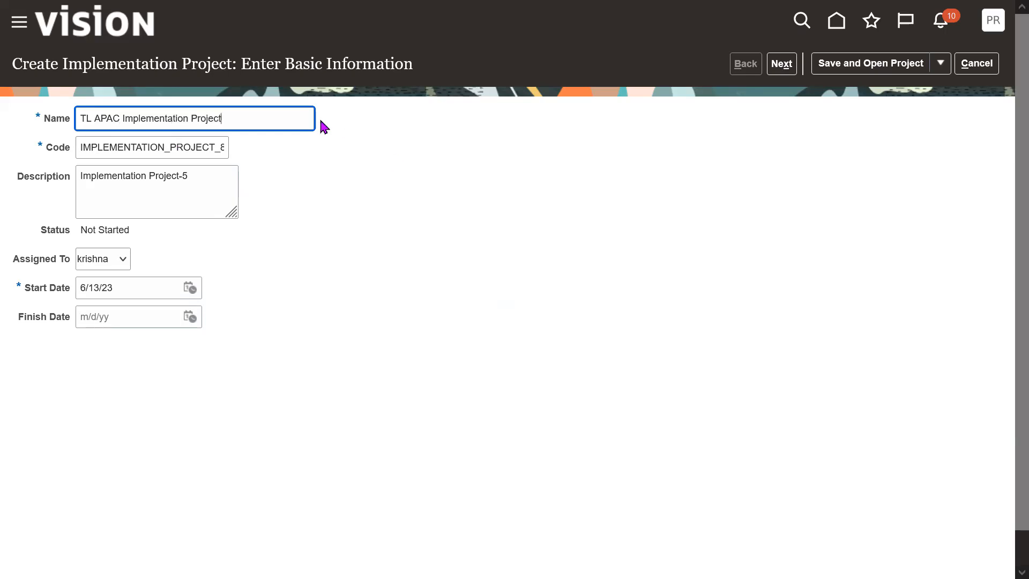
pyautogui.tripleClick(267, 111)
pyautogui.click(459, 189)
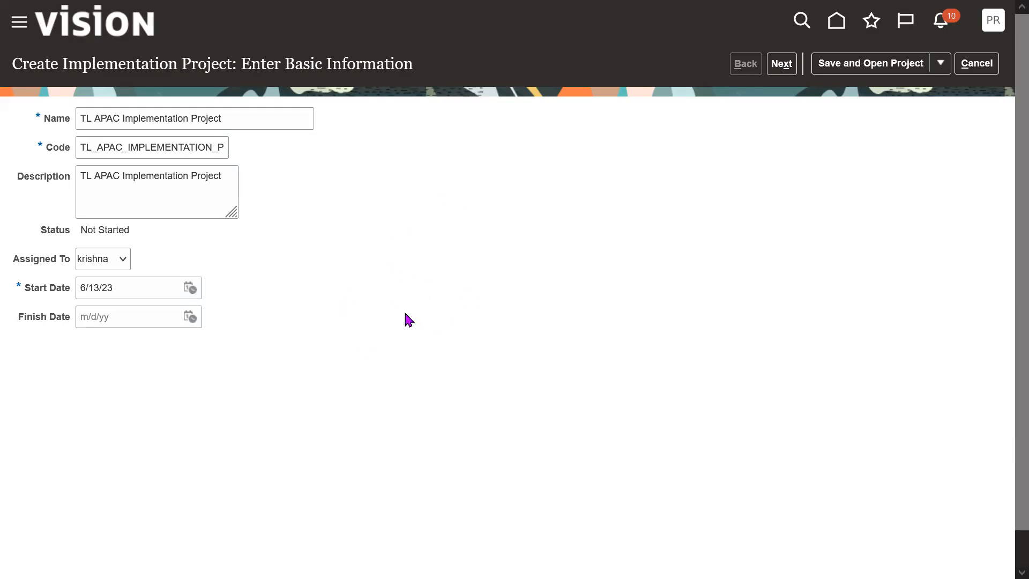
# Review the auto-filled code, description, assignee and start date of the new project.
pyautogui.doubleClick(161, 150)
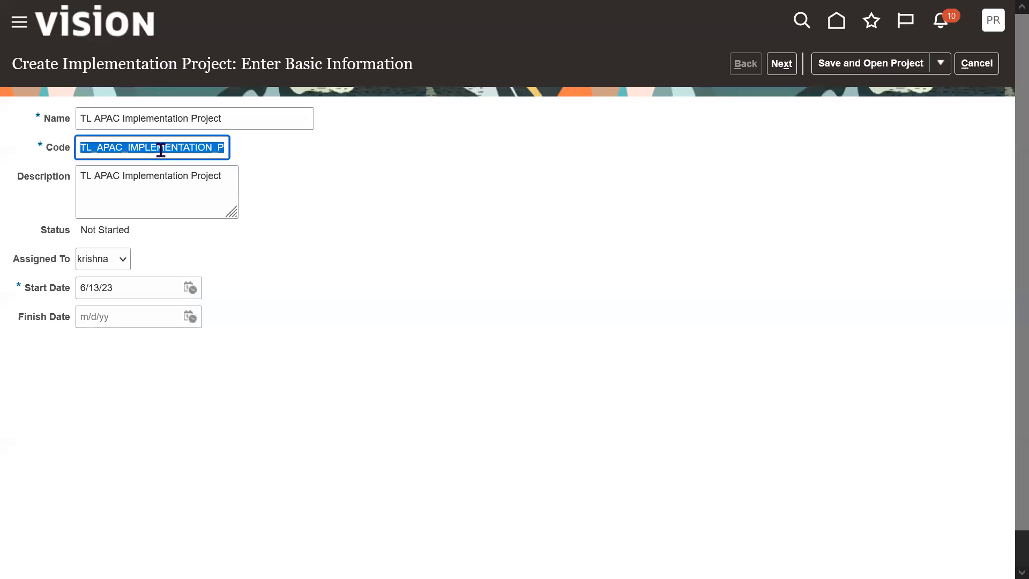
pyautogui.tripleClick(192, 177)
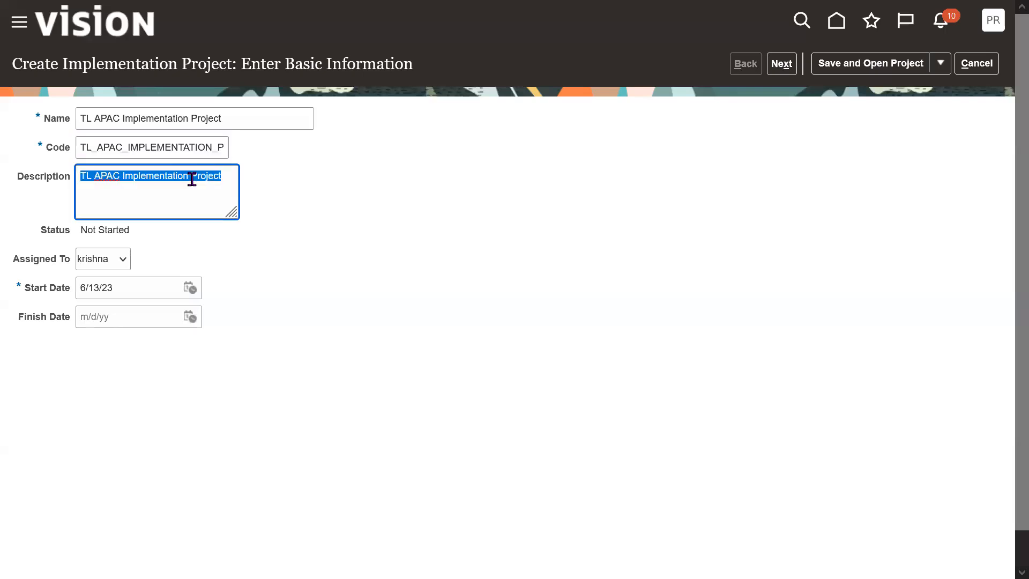
pyautogui.click(334, 219)
pyautogui.moveTo(25, 259); pyautogui.dragTo(74, 265)
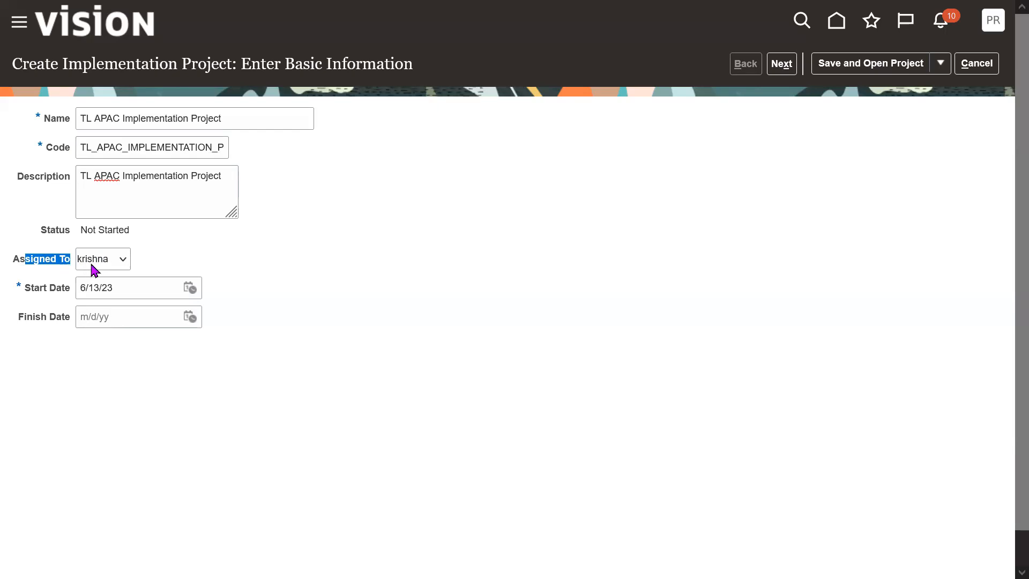
pyautogui.click(427, 312)
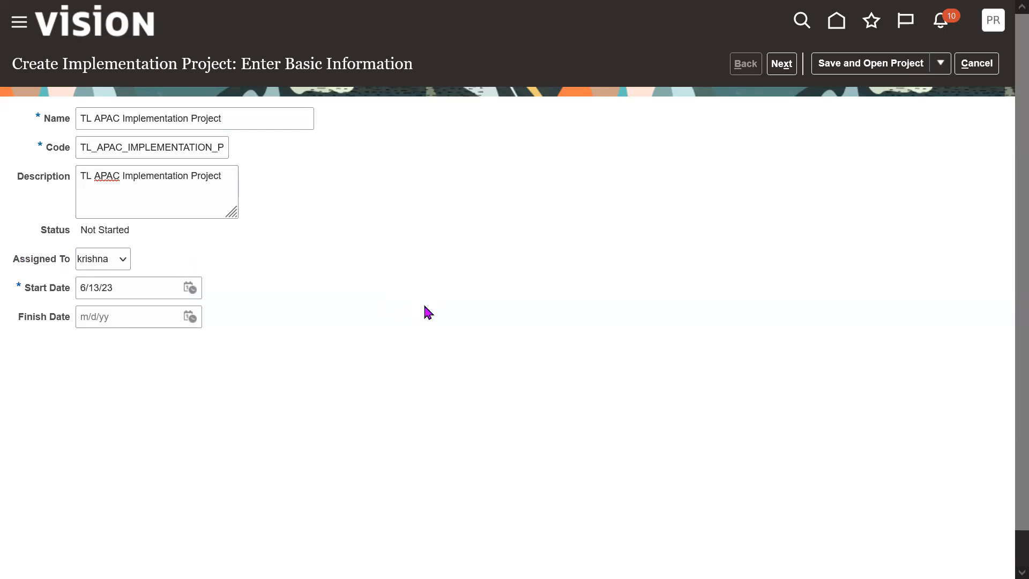
pyautogui.tripleClick(164, 287)
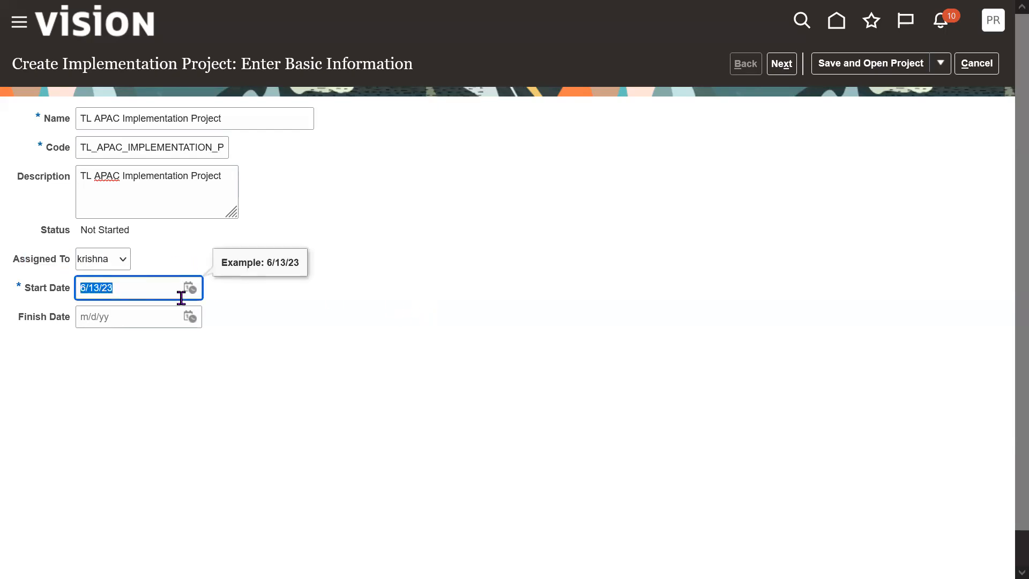
# Set the project's finish date to 5/31/24 using the date picker.
pyautogui.click(190, 318)
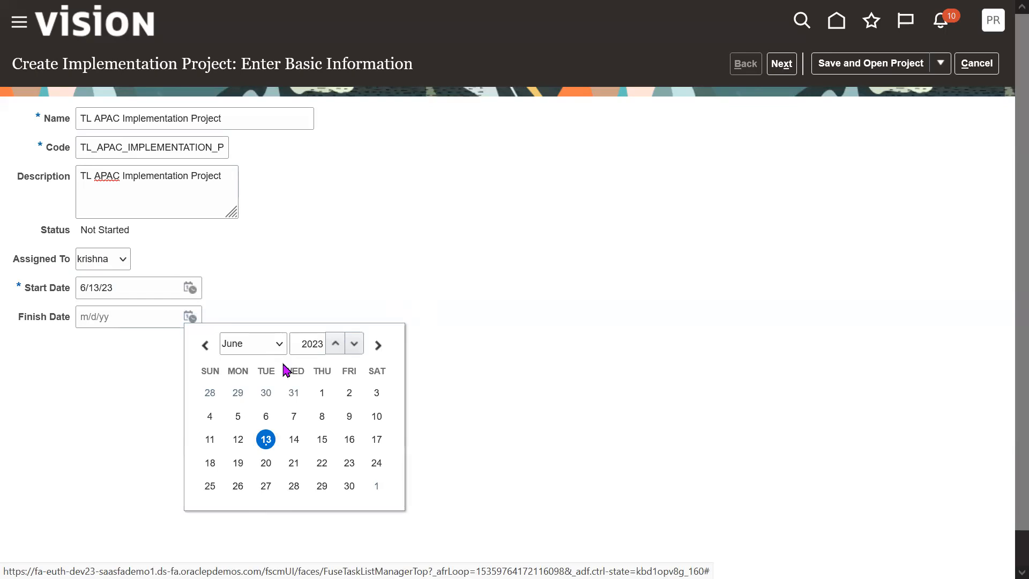
pyautogui.click(267, 353)
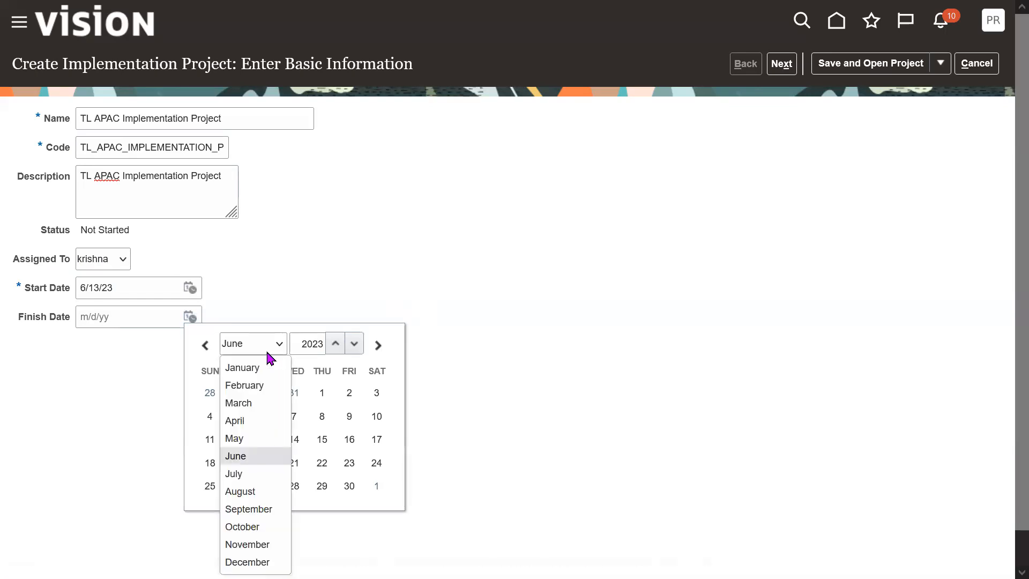
pyautogui.click(245, 438)
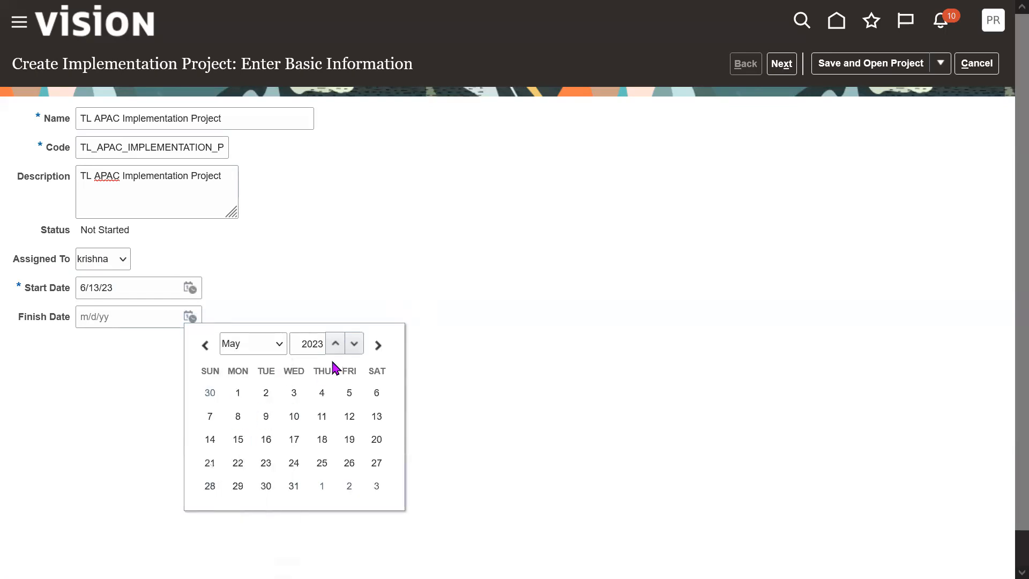
pyautogui.click(336, 344)
pyautogui.click(349, 486)
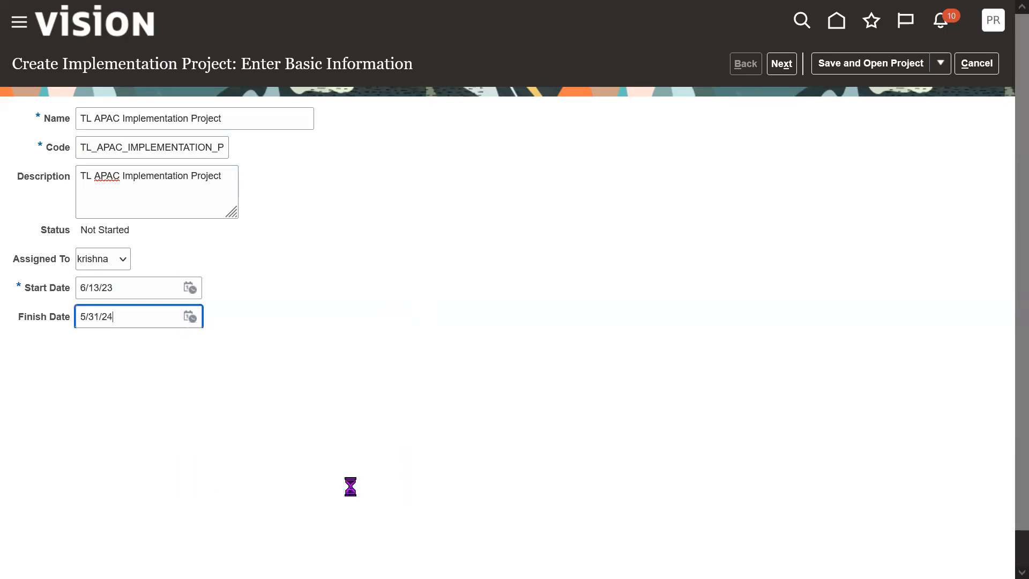
# Go on from the basic information to selecting offerings to implement.
pyautogui.tripleClick(135, 315)
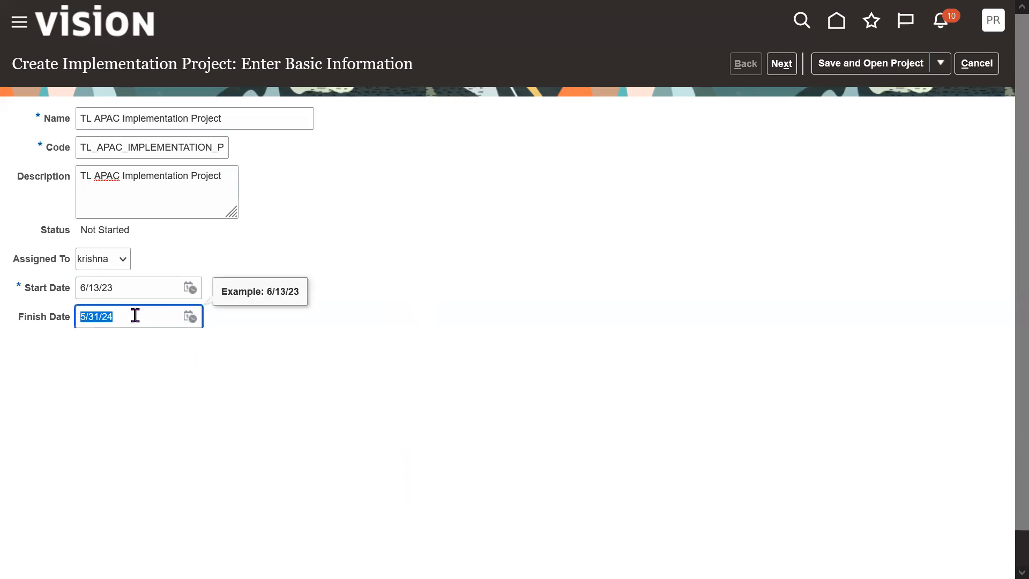
pyautogui.click(445, 358)
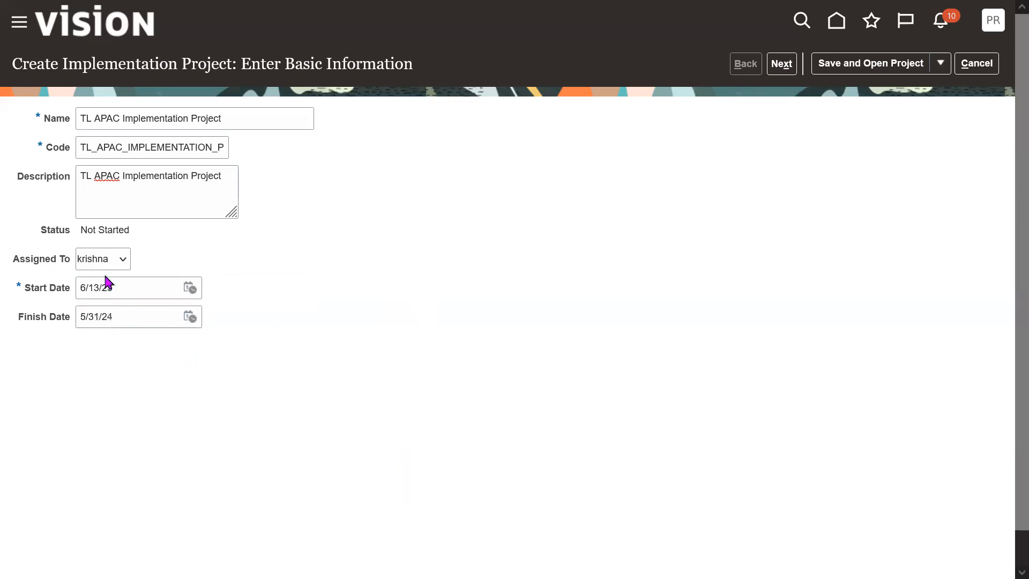
pyautogui.tripleClick(57, 295)
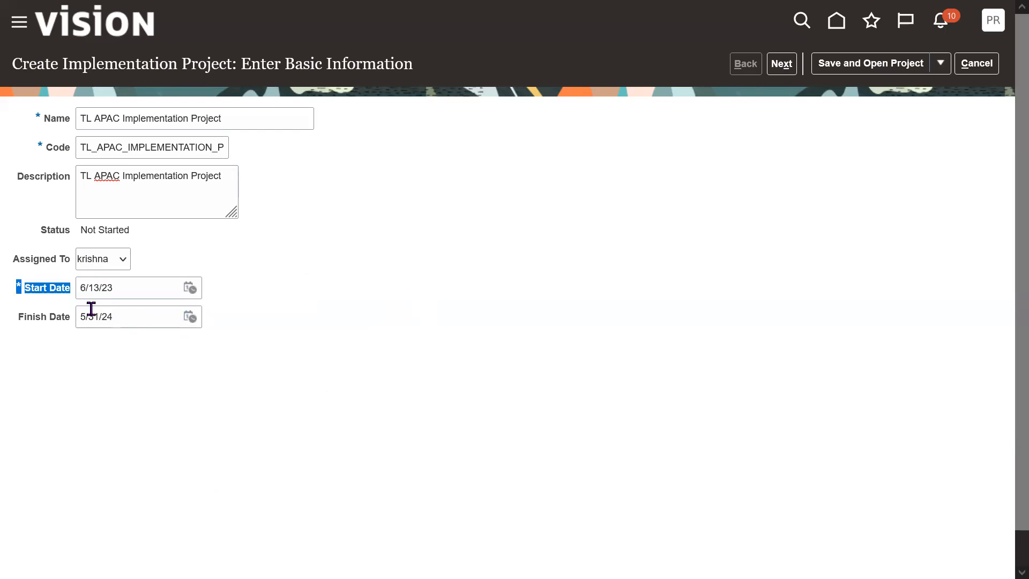
pyautogui.tripleClick(51, 322)
pyautogui.click(131, 308)
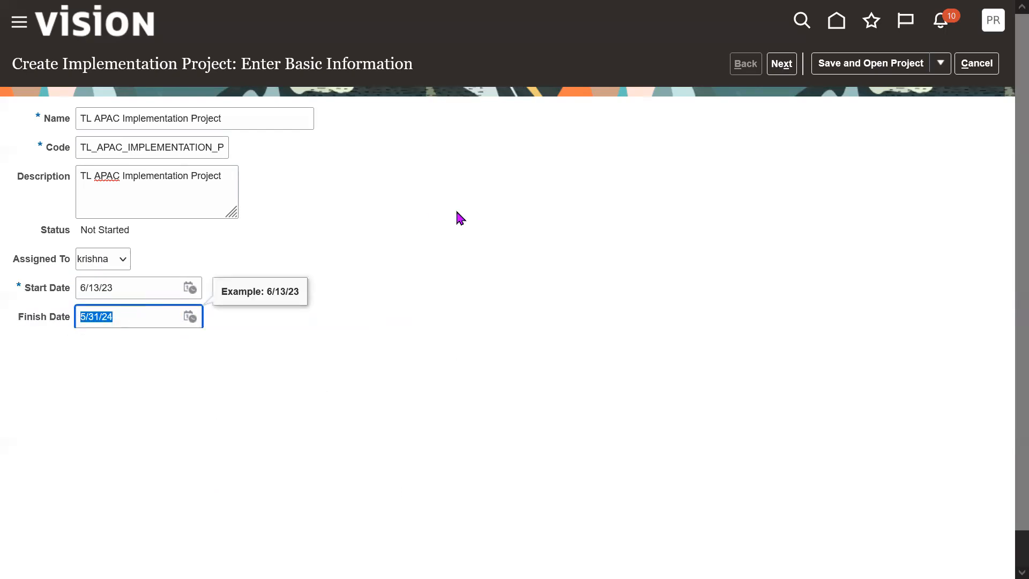
pyautogui.click(457, 216)
pyautogui.click(140, 313)
pyautogui.click(783, 65)
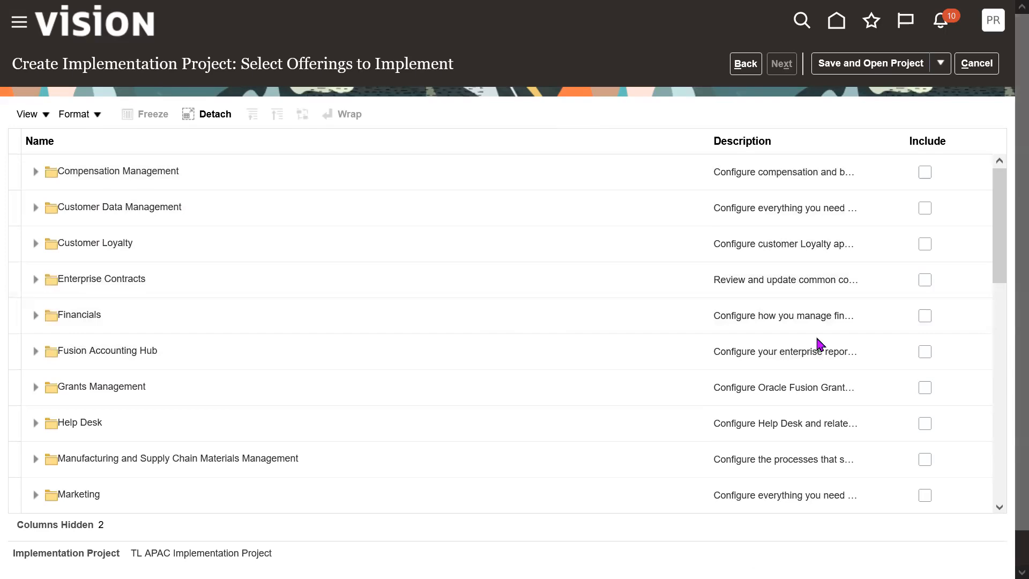
# Include the Financials offering and its Fixed Assets functional area in the project.
pyautogui.click(322, 325)
pyautogui.click(926, 316)
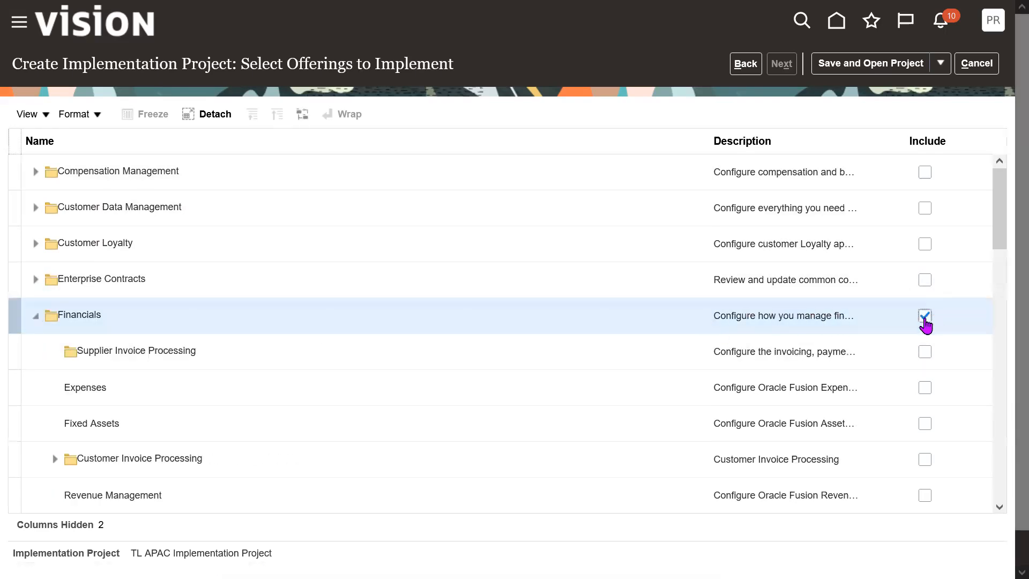
pyautogui.moveTo(1003, 229); pyautogui.dragTo(1002, 277)
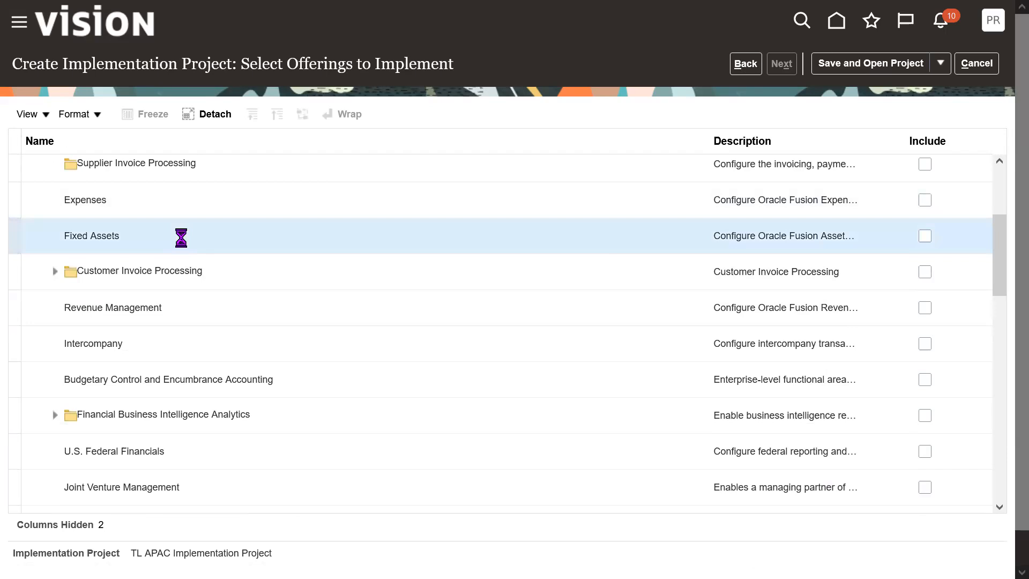
pyautogui.click(923, 236)
pyautogui.click(221, 341)
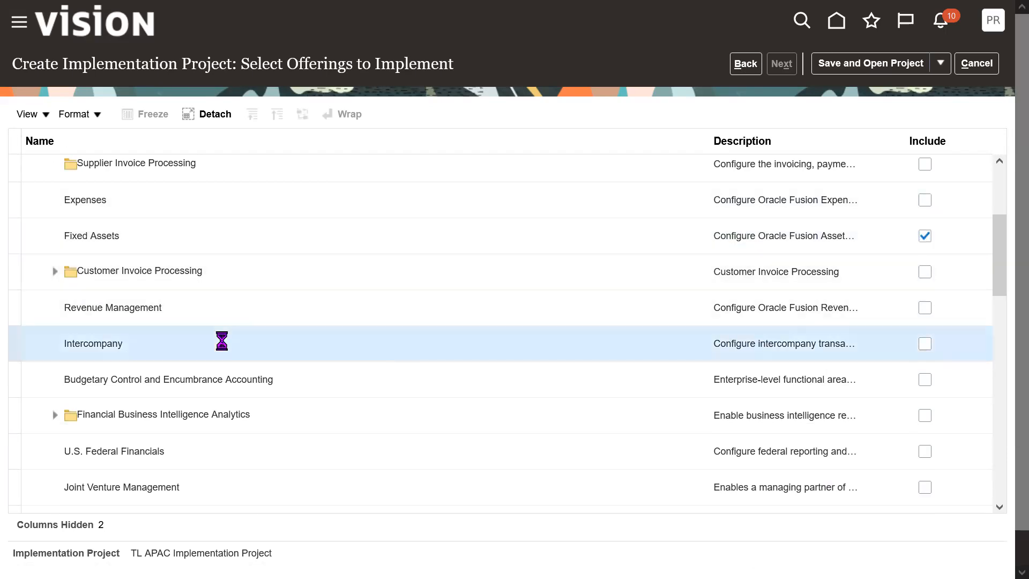
# Expand the Procurement offering and include it in the project.
pyautogui.moveTo(1003, 289); pyautogui.dragTo(1003, 406)
pyautogui.click(35, 341)
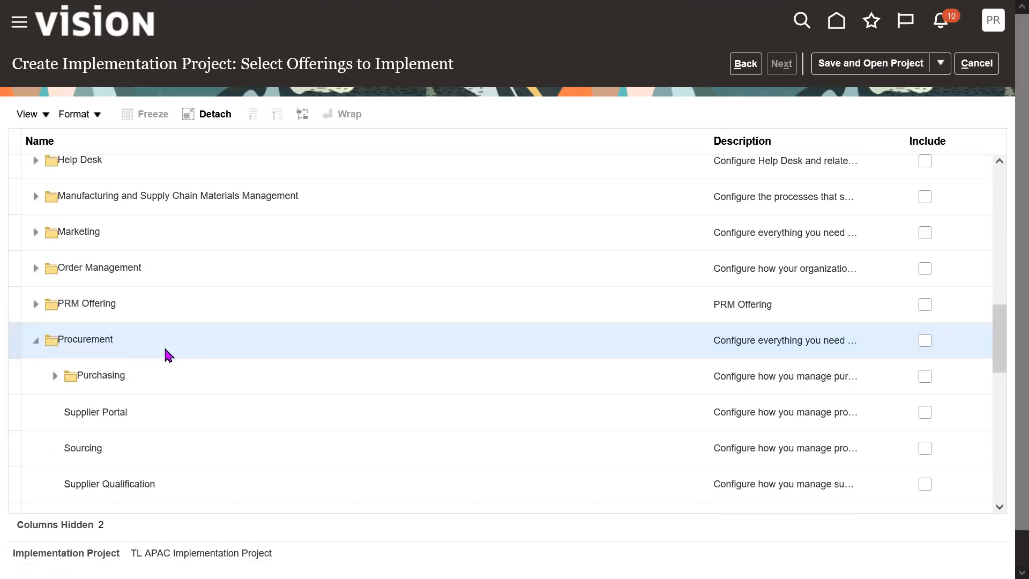
pyautogui.click(925, 343)
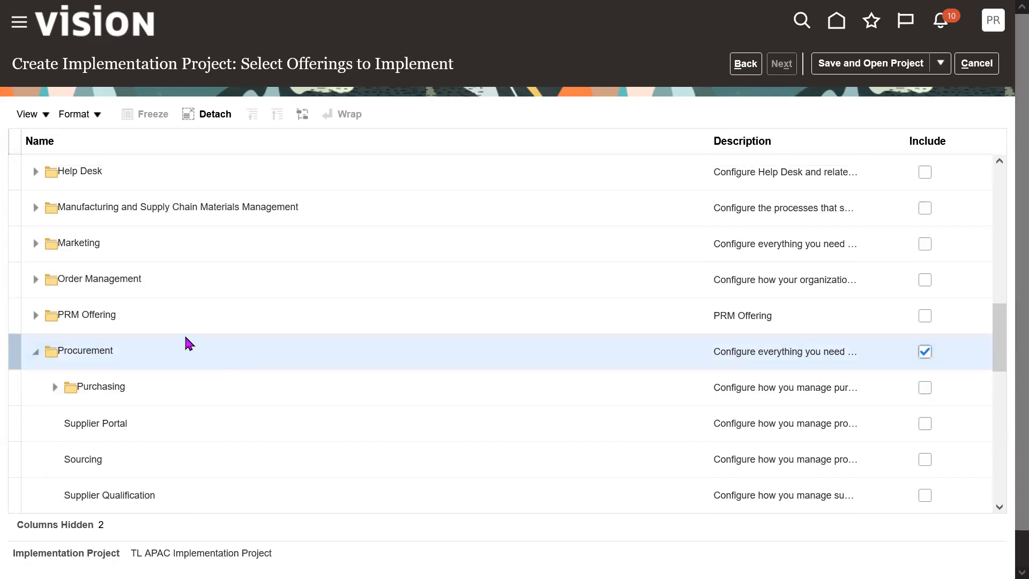
pyautogui.tripleClick(137, 352)
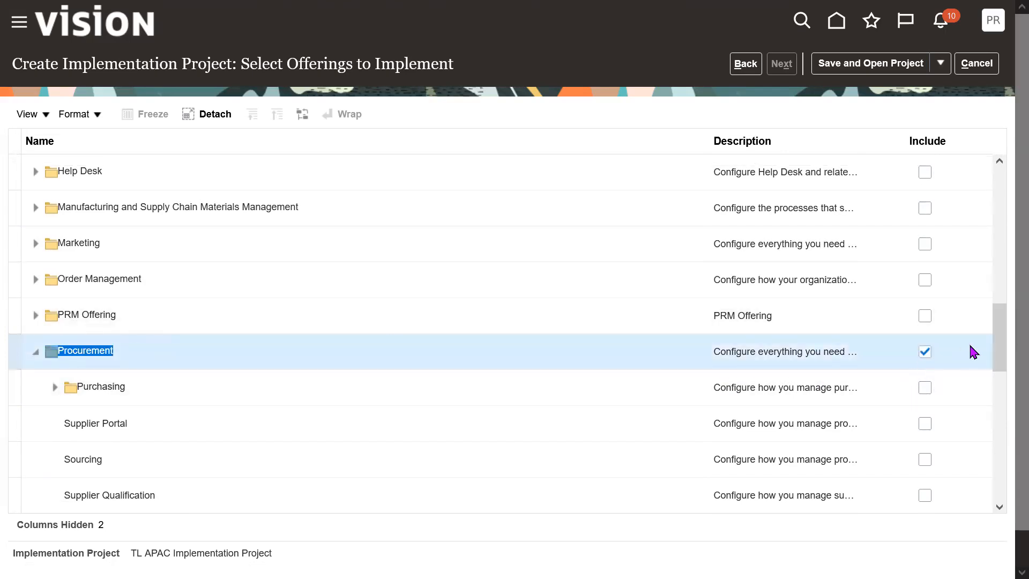
# Include Supplier Portal, Sourcing, Supplier Qualification and Procurement Contracts under Procurement.
pyautogui.scroll(-1, 1002, 349)
pyautogui.scroll(-2, 1000, 348)
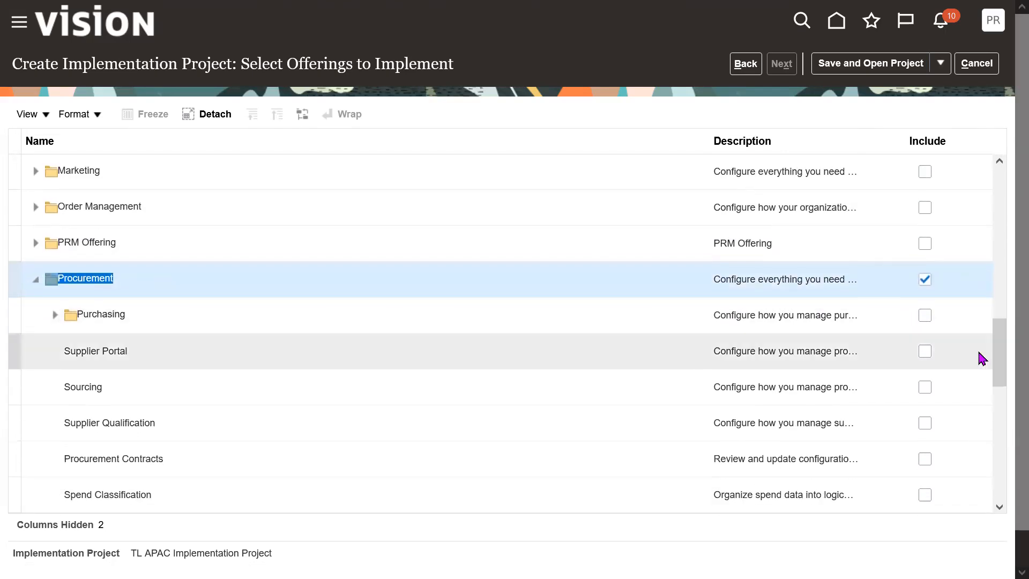
pyautogui.click(925, 353)
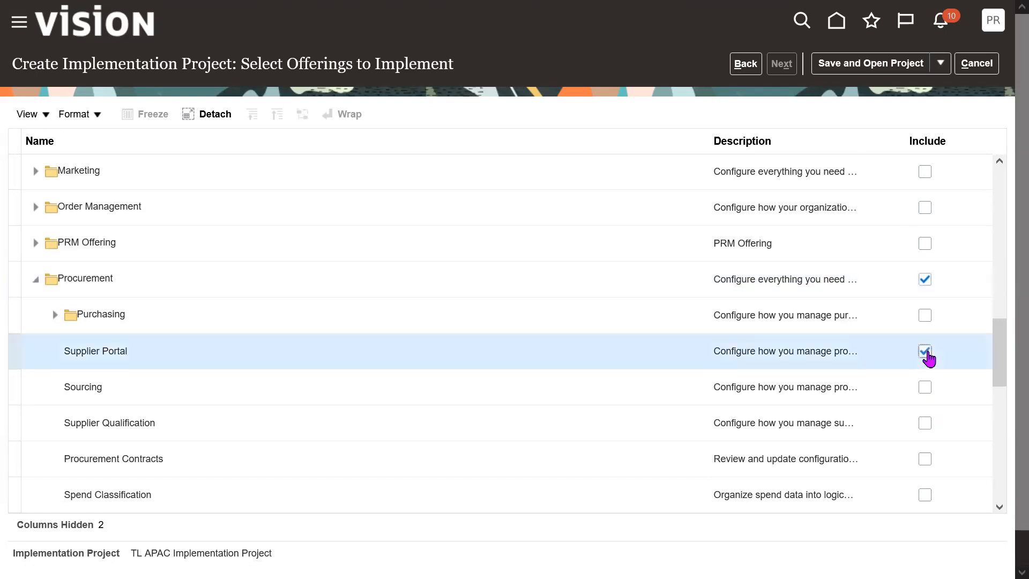
pyautogui.click(926, 389)
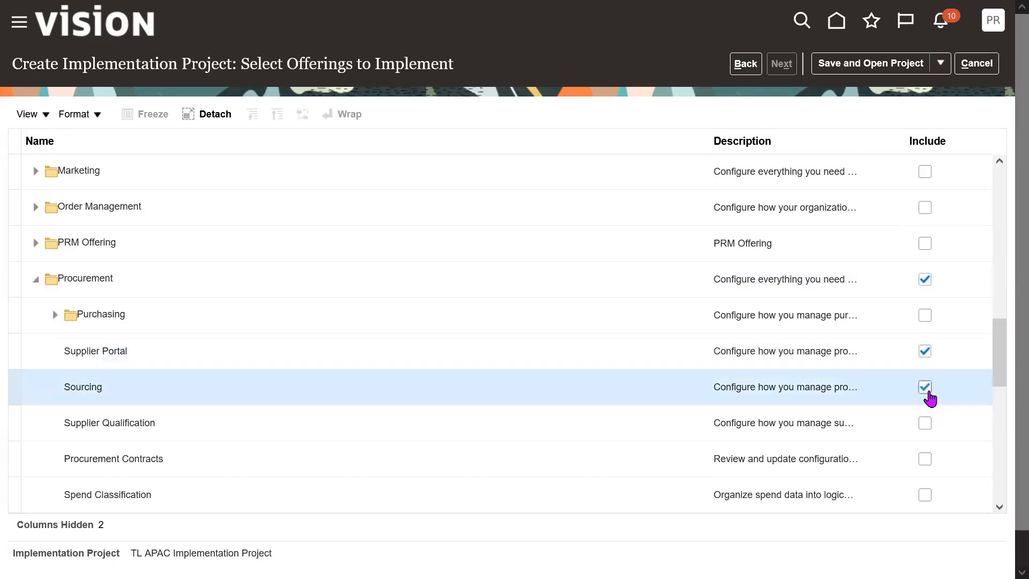
pyautogui.click(927, 425)
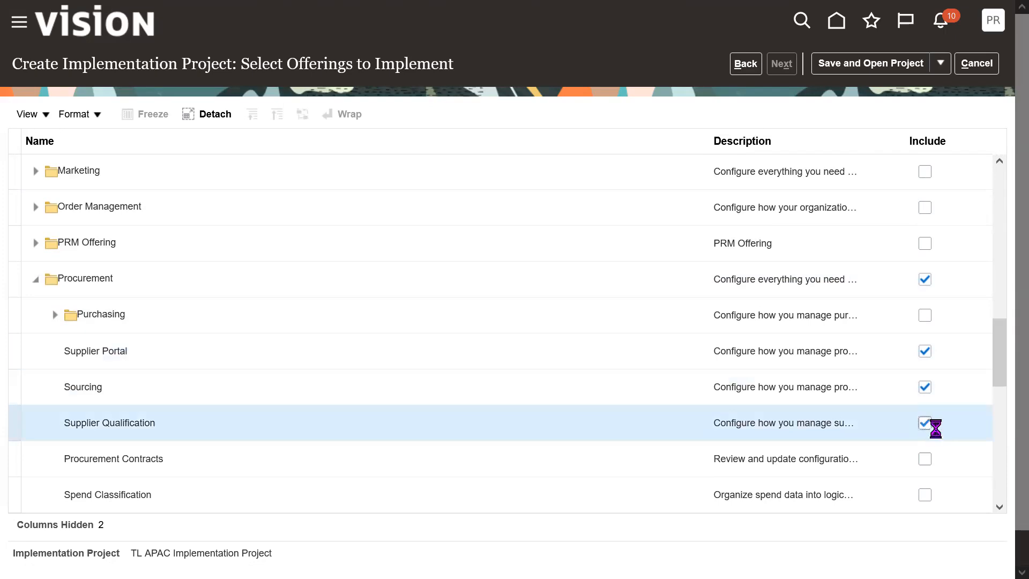
pyautogui.click(927, 461)
# Include Purchasing and Self Service Procurement, then save and open the project.
pyautogui.moveTo(999, 378)
pyautogui.mouseDown()
pyautogui.moveTo(999, 396)
pyautogui.moveTo(1000, 381)
pyautogui.mouseUp()
pyautogui.click(579, 281)
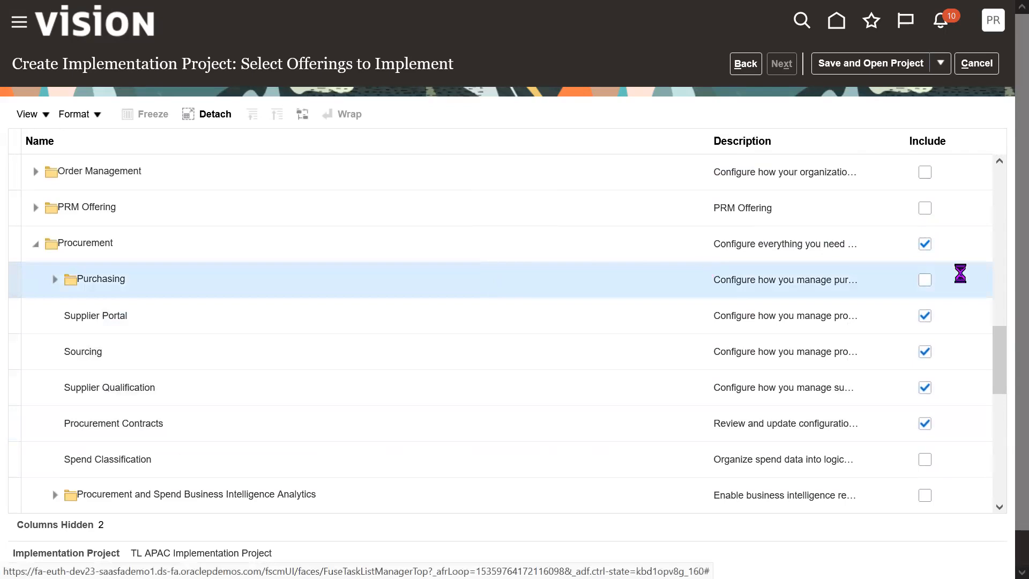
pyautogui.click(925, 280)
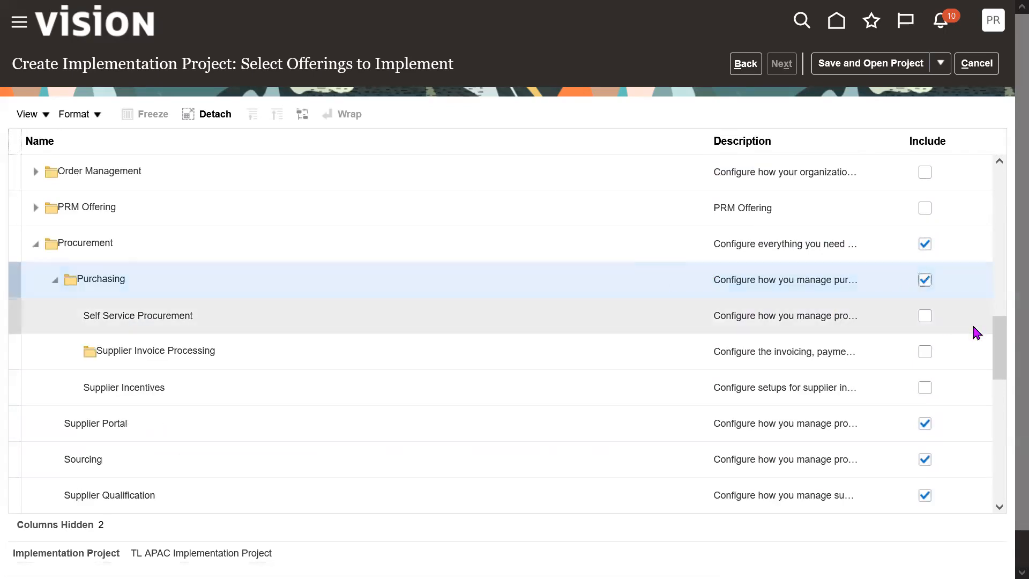
pyautogui.click(925, 318)
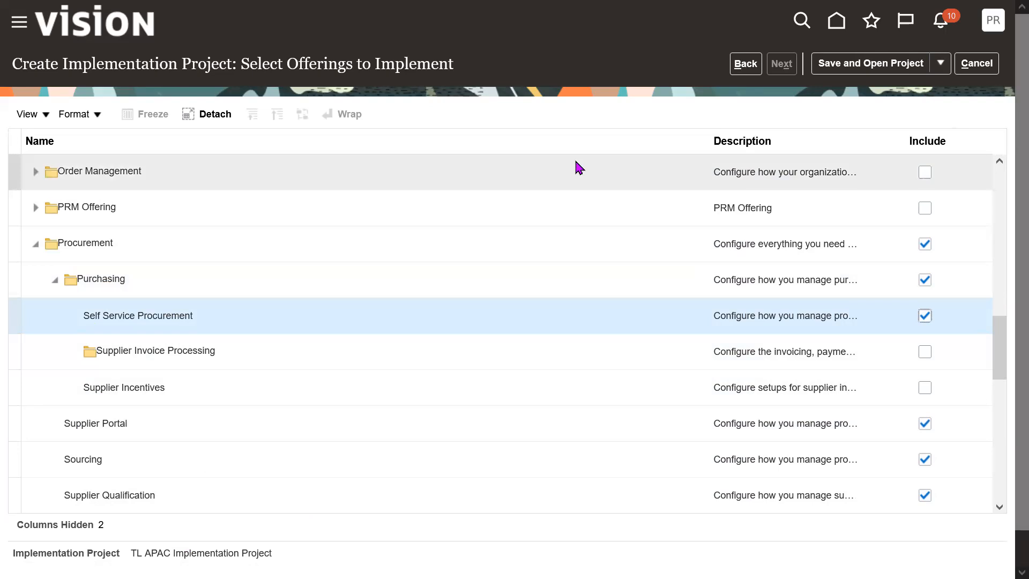
pyautogui.click(885, 64)
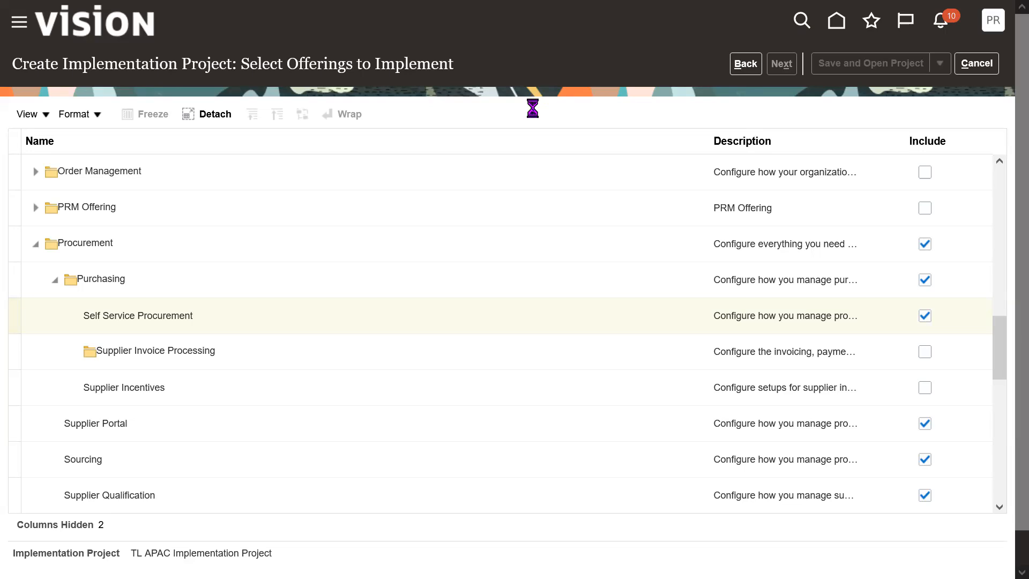
# Open Notepad through the Windows Run dialog.
pyautogui.press('super+r')
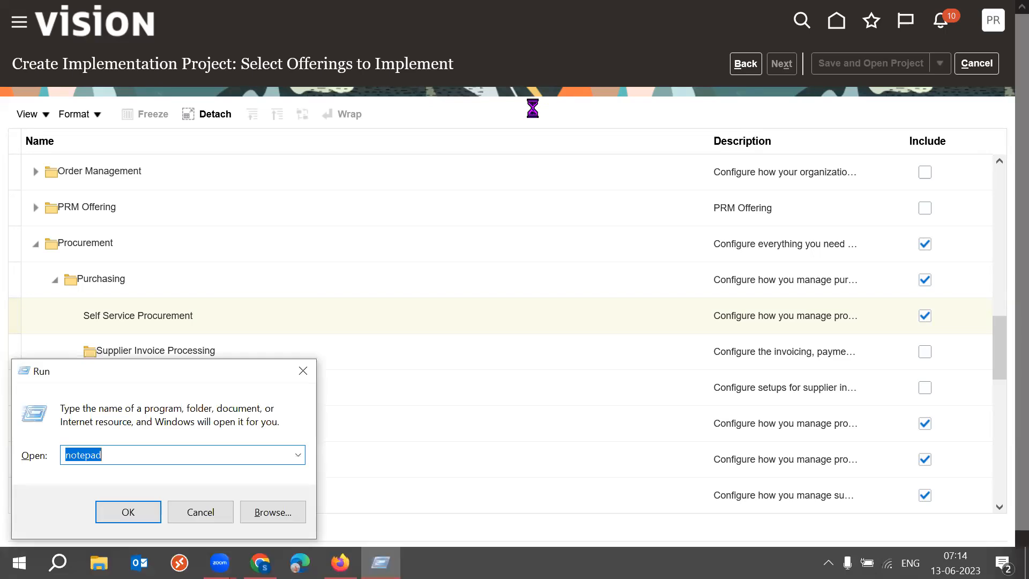
pyautogui.click(128, 513)
pyautogui.write('Implent')
pyautogui.press('BackSpace')
pyautogui.press('BackSpace')
pyautogui.press('BackSpace')
pyautogui.press('BackSpace')
pyautogui.press('BackSpace')
pyautogui.press('BackSpace')
pyautogui.press('BackSpace')
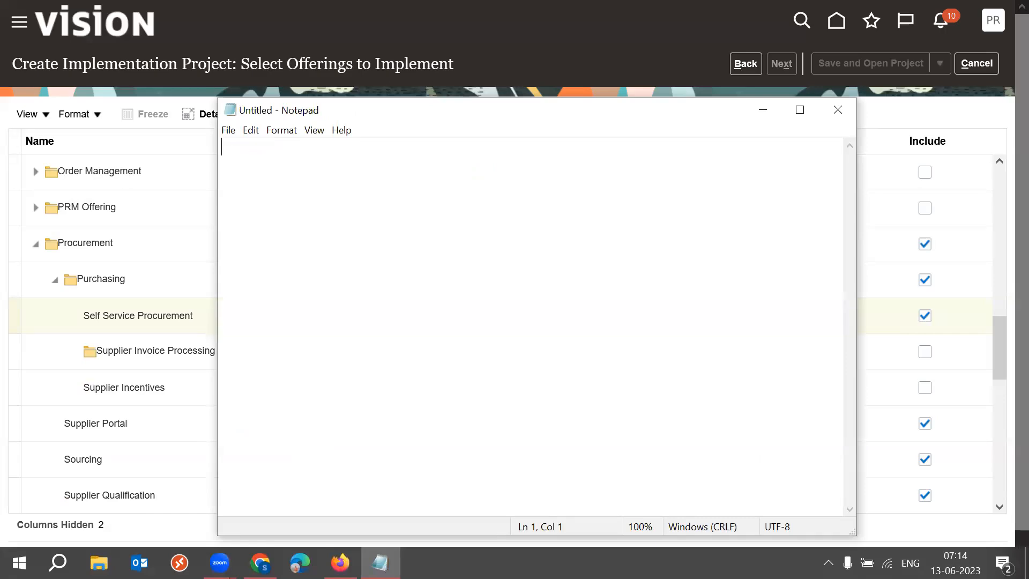
# Write a note headed 13JUNE with a dashed line and the topic Implementation Project.
pyautogui.write('13JUNE')
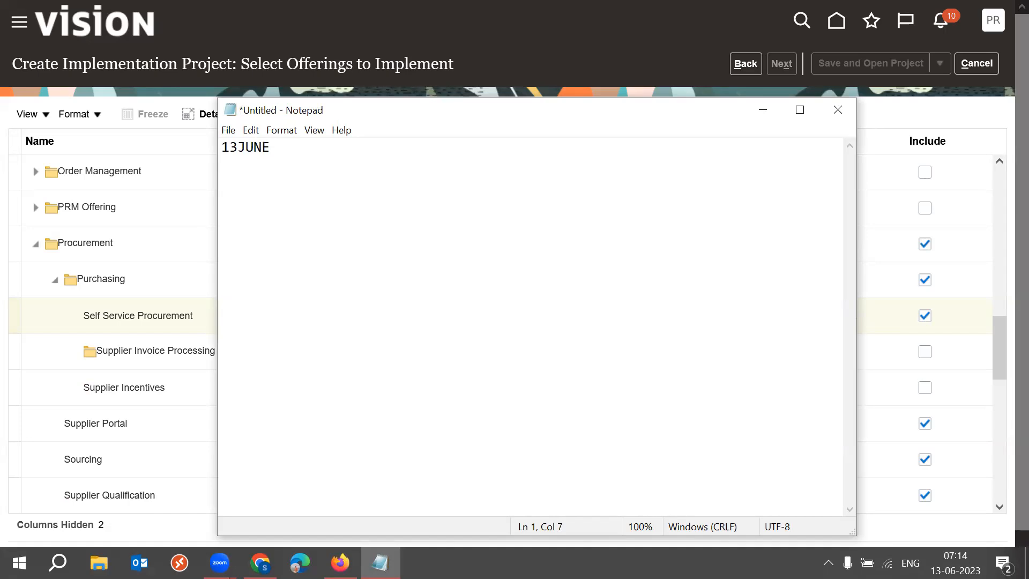
pyautogui.press('Return')
pyautogui.write('-----')
pyautogui.press('Return')
pyautogui.write('Implementation Project')
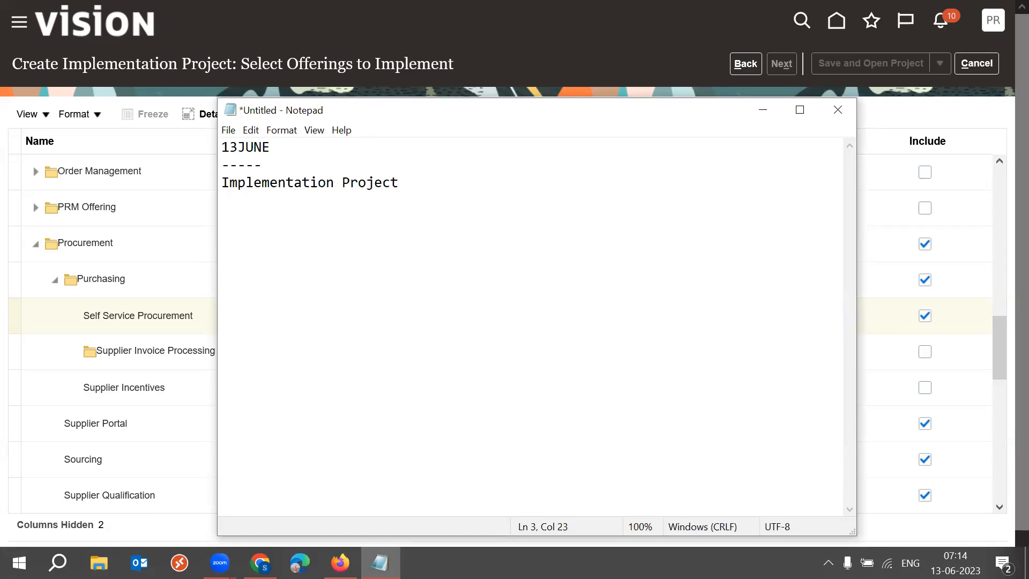
# Add indented sub-points -Optional Setup and -Export under Implementation Project.
pyautogui.press('Return')
pyautogui.press('Tab')
pyautogui.write('-Optional ')
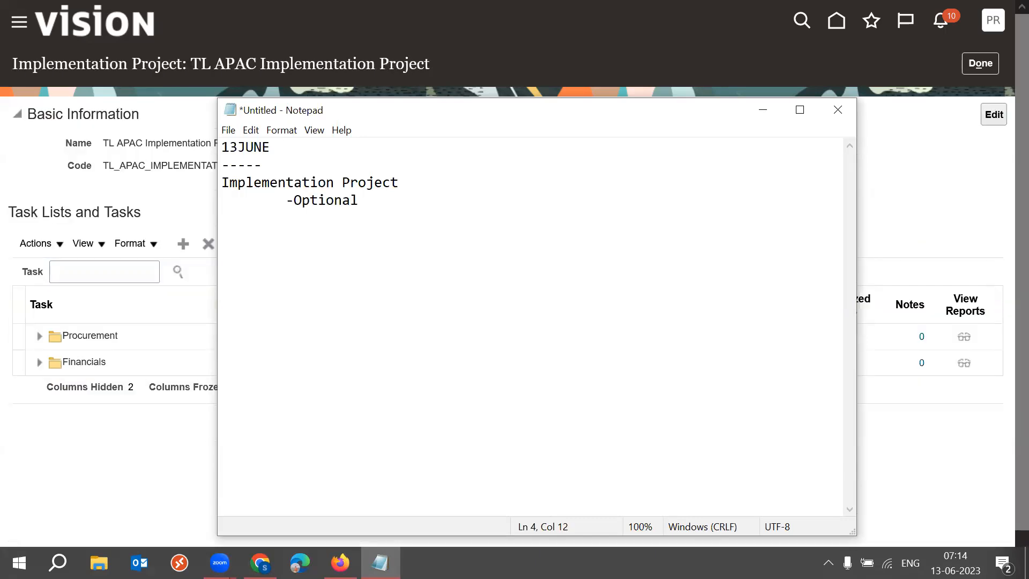
pyautogui.write('Setups')
pyautogui.press('BackSpace')
pyautogui.press('Return')
pyautogui.press('Tab')
pyautogui.write('-Export')
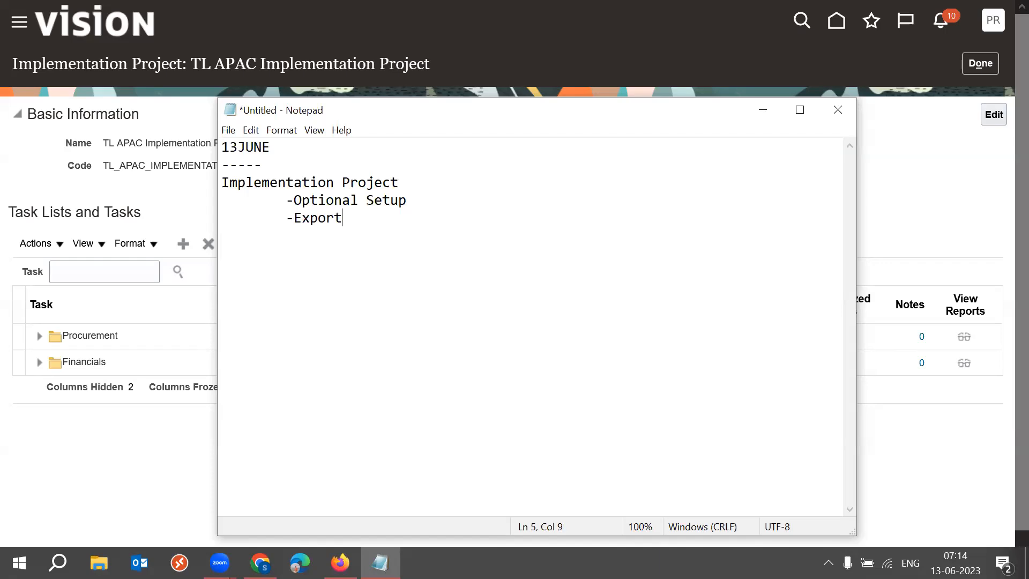
pyautogui.write(' & I,p')
# Extend the Export sub-point to read "-Export & Import setups/master data from one instance to another instance".
pyautogui.press('BackSpace')
pyautogui.press('BackSpace')
pyautogui.write('mpor')
pyautogui.press('BackSpace')
pyautogui.press('BackSpace')
pyautogui.write('port ')
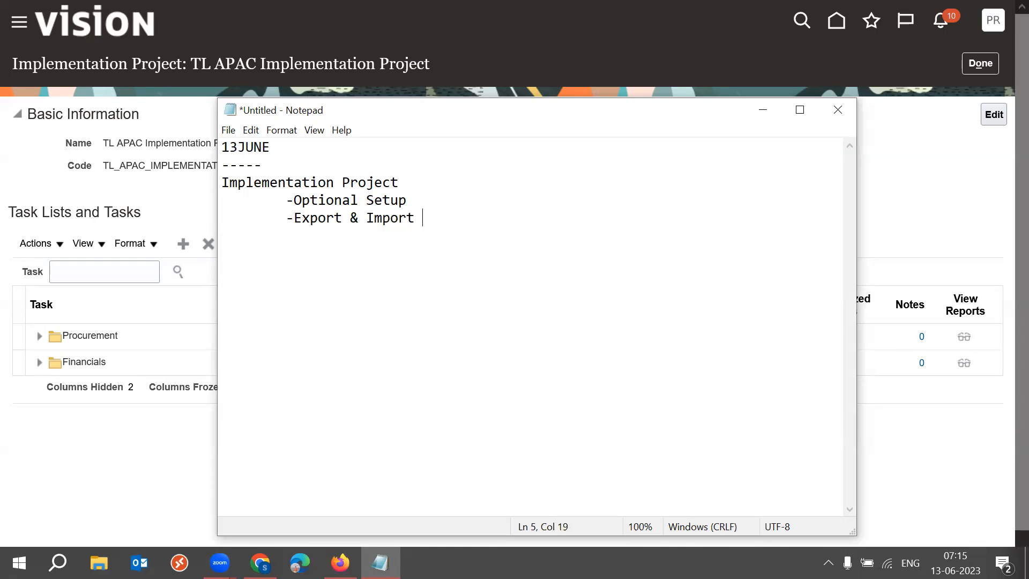
pyautogui.write('setups/d')
pyautogui.press('BackSpace')
pyautogui.write('maste r')
pyautogui.press('BackSpace')
pyautogui.press('BackSpace')
pyautogui.write('r dt')
pyautogui.press('BackSpace')
pyautogui.write('ata from ')
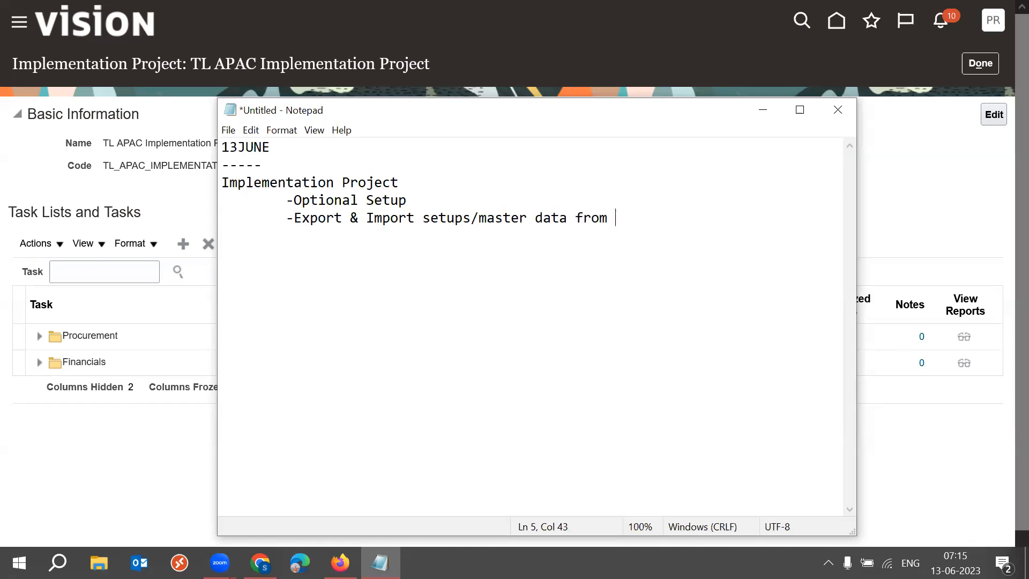
pyautogui.write('one instance to another instance')
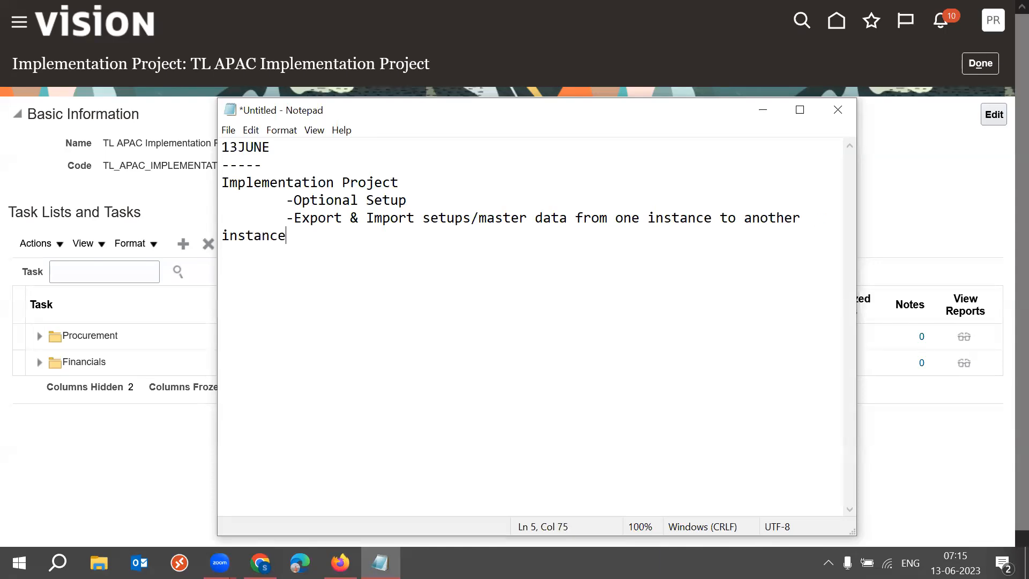
# Maximize the note and highlight its key phrases and the Implementation Project heading to review them.
pyautogui.click(800, 110)
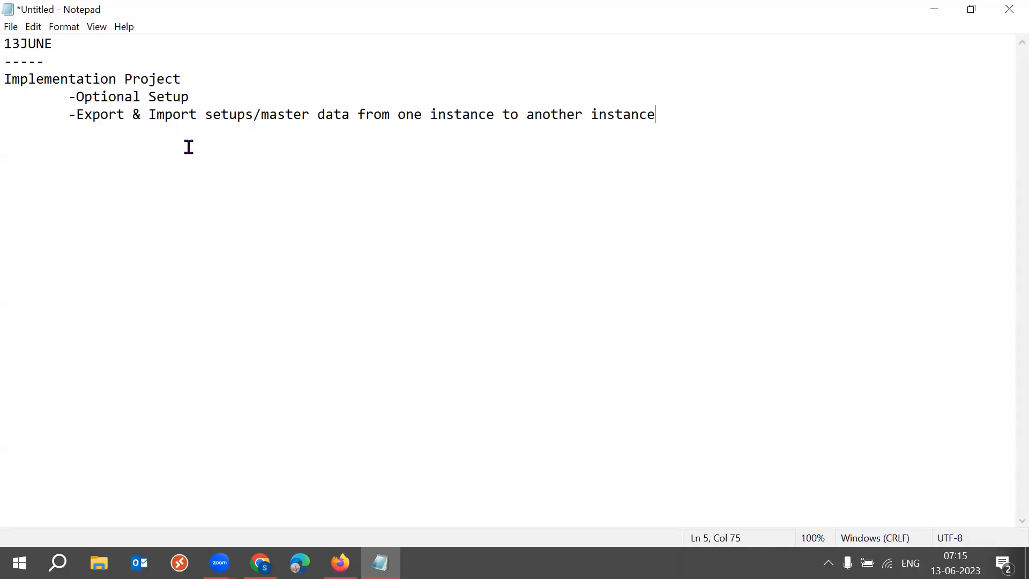
pyautogui.moveTo(76, 114); pyautogui.dragTo(126, 115)
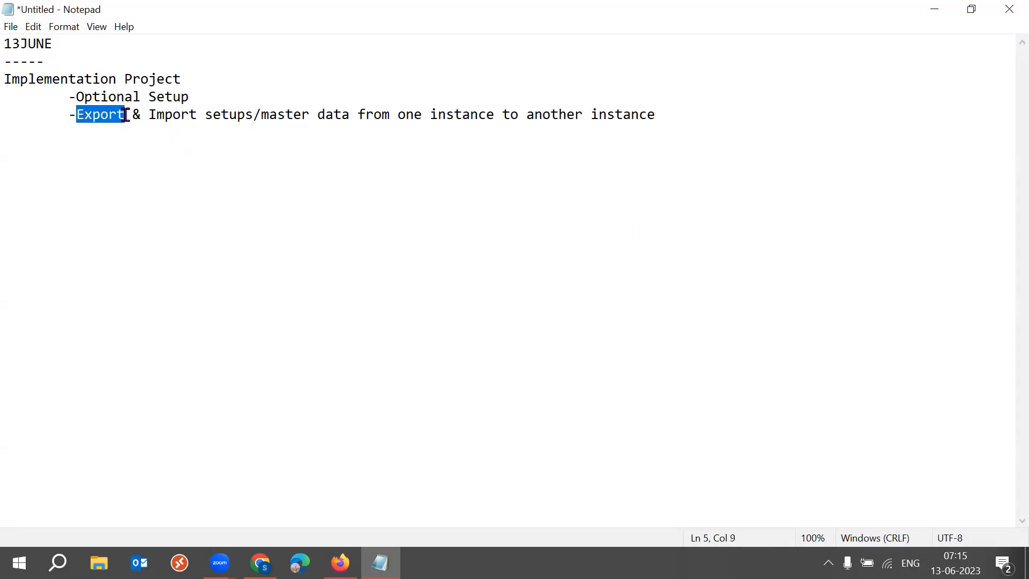
pyautogui.moveTo(205, 114); pyautogui.dragTo(337, 117)
pyautogui.moveTo(410, 114); pyautogui.dragTo(446, 115)
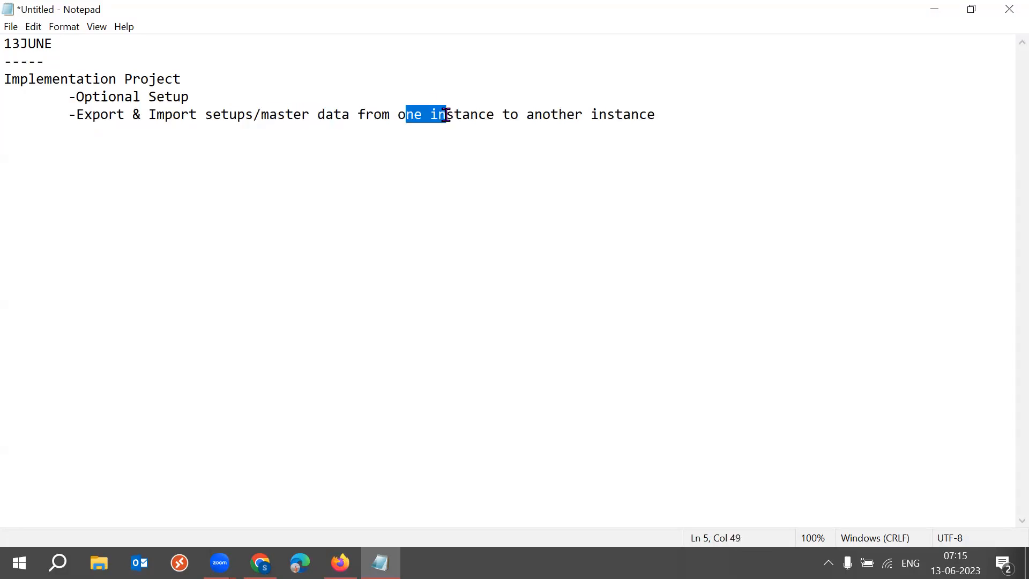
pyautogui.moveTo(150, 114); pyautogui.dragTo(198, 115)
pyautogui.moveTo(535, 114); pyautogui.dragTo(672, 117)
pyautogui.click(672, 117)
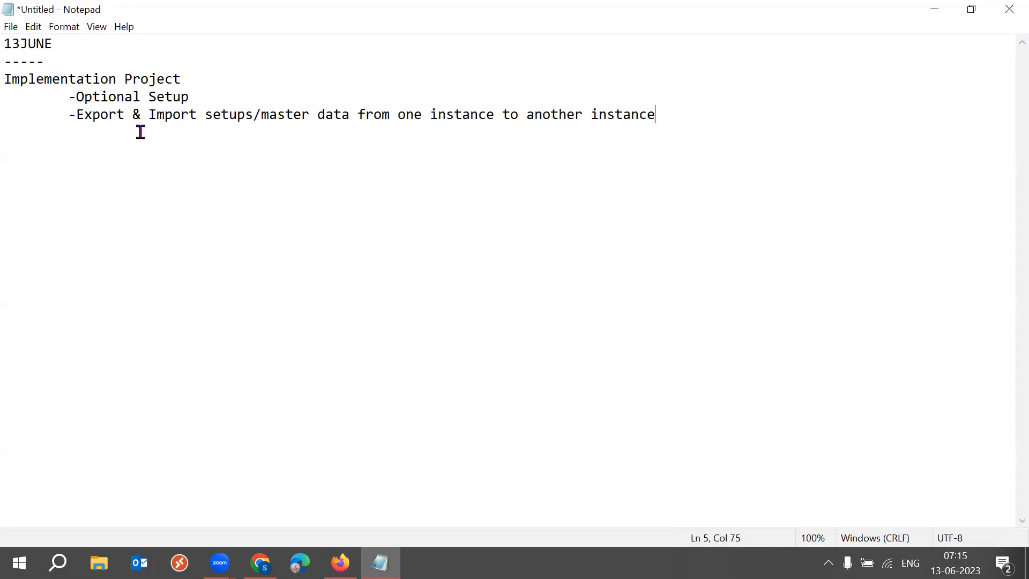
pyautogui.moveTo(76, 115); pyautogui.dragTo(672, 121)
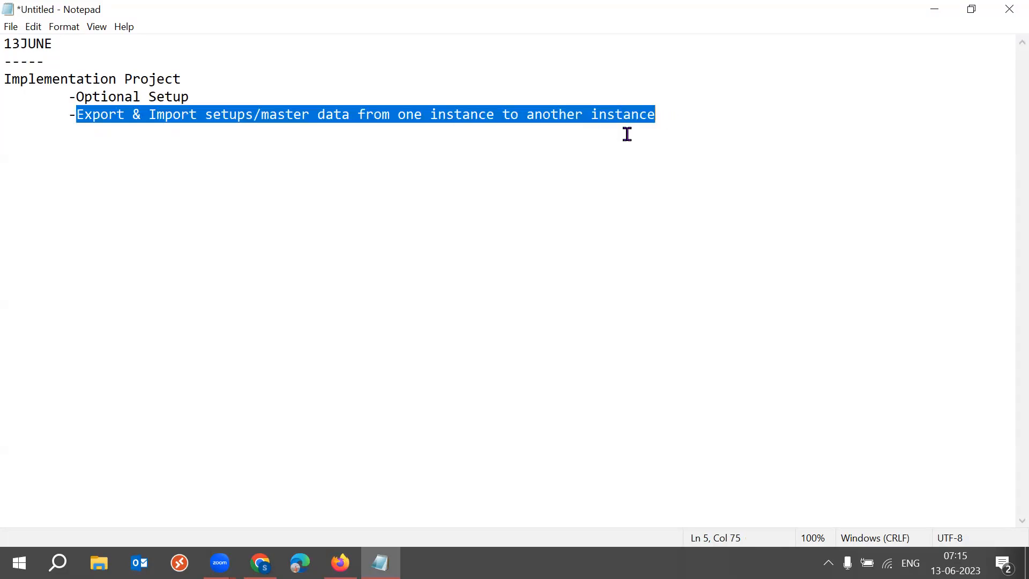
pyautogui.moveTo(182, 80); pyautogui.dragTo(13, 80)
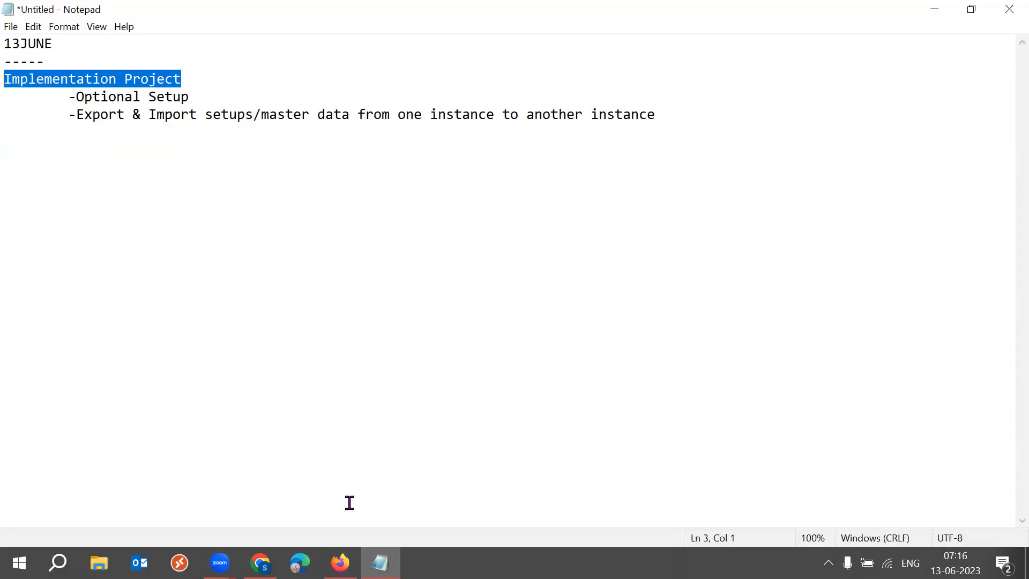
# Return to the TL APAC Implementation Project and add the Order Management offering to its task lists.
pyautogui.moveTo(340, 563)
pyautogui.click(340, 472)
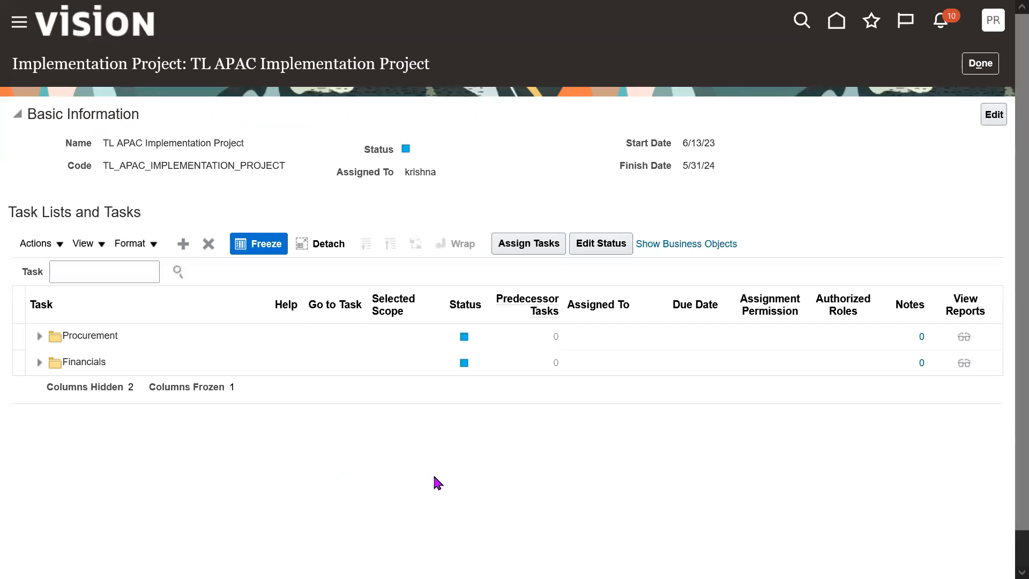
pyautogui.click(144, 364)
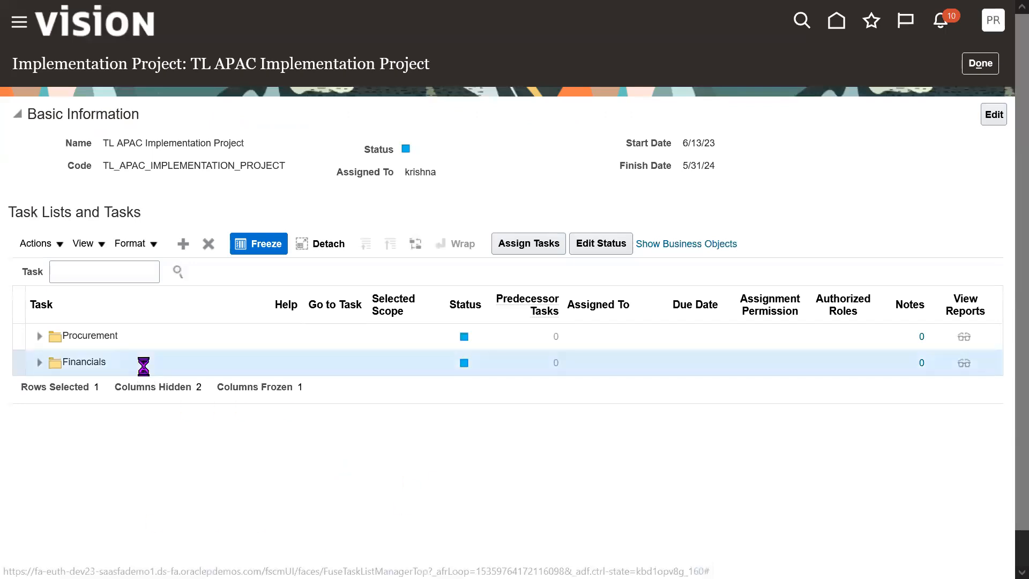
pyautogui.click(169, 339)
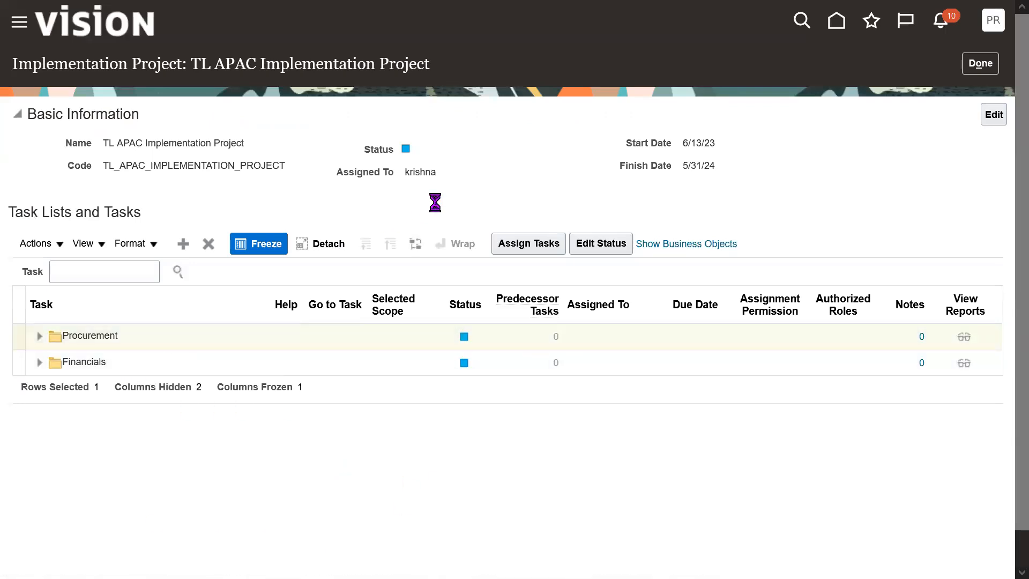
pyautogui.click(182, 244)
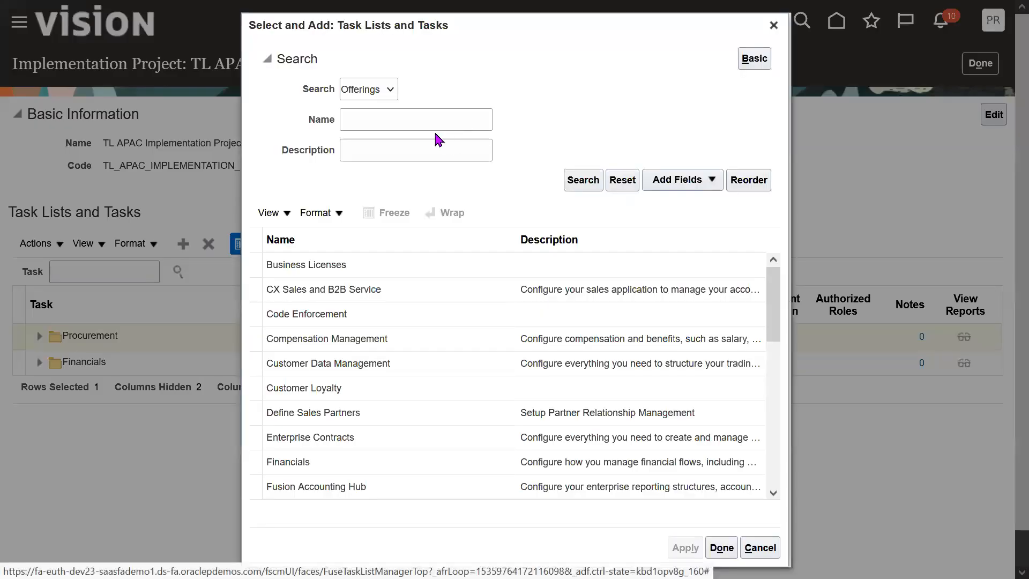
pyautogui.click(426, 129)
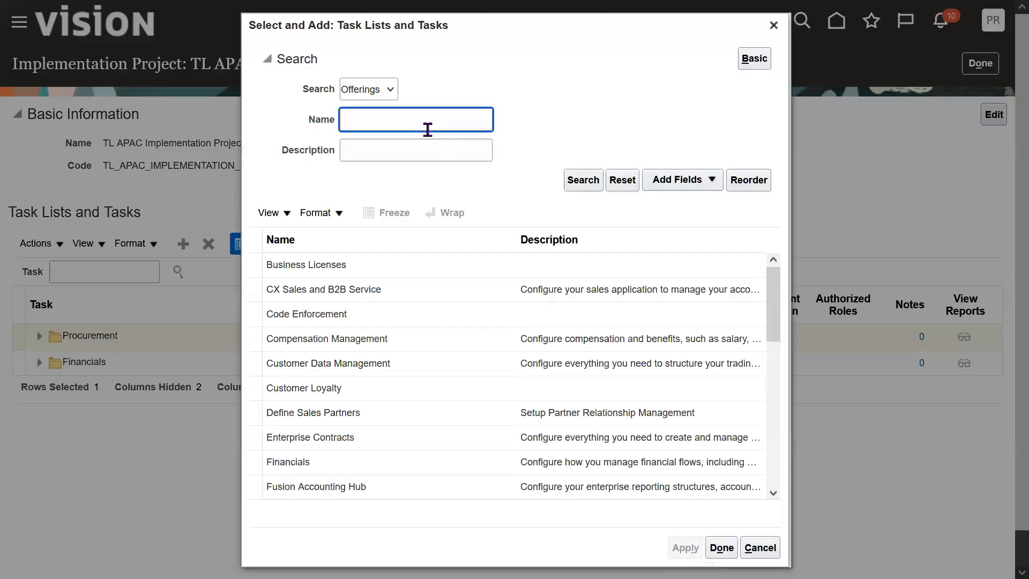
pyautogui.doubleClick(328, 92)
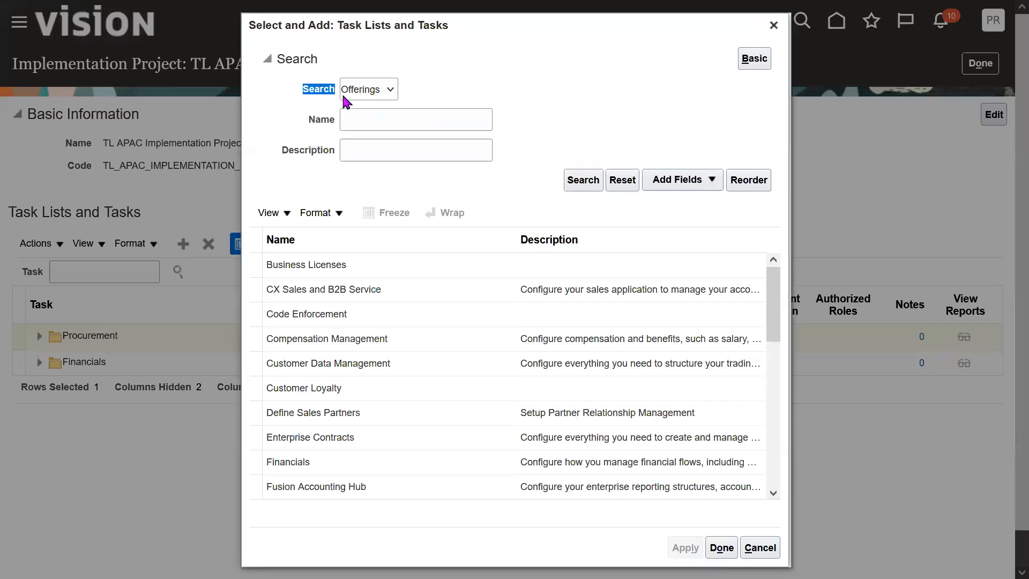
pyautogui.click(417, 120)
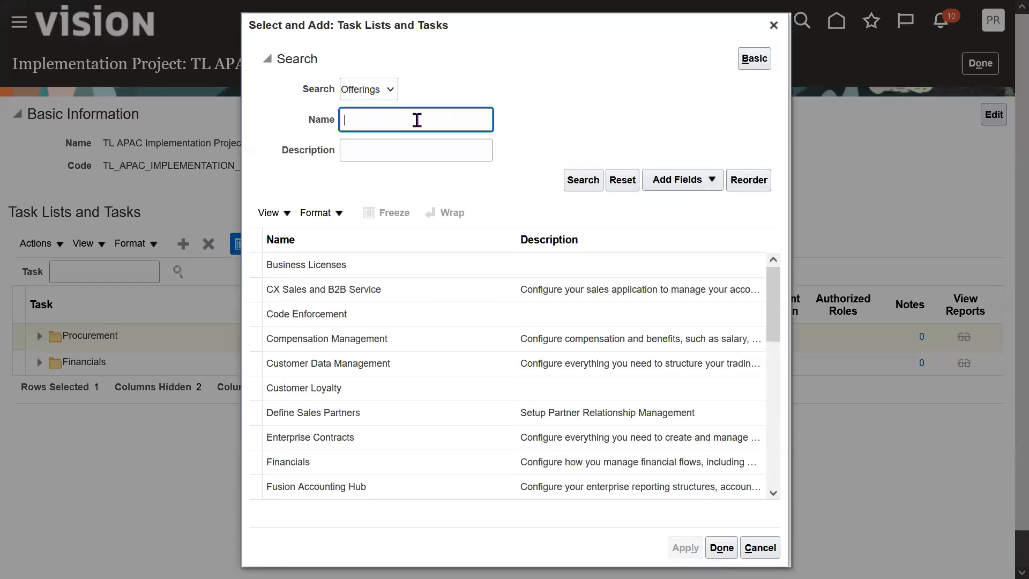
pyautogui.write('Order Management')
pyautogui.click(586, 184)
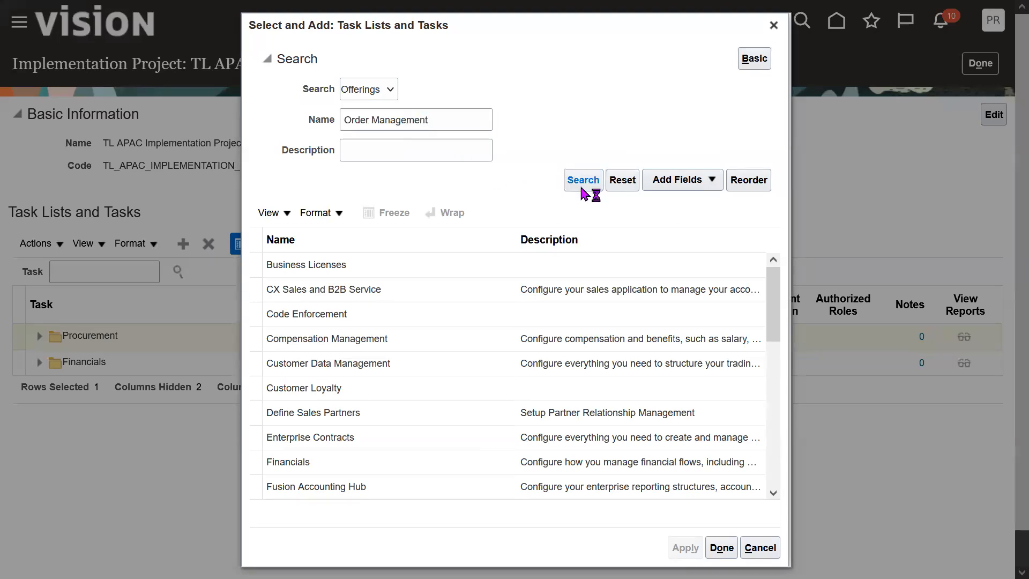
pyautogui.click(331, 380)
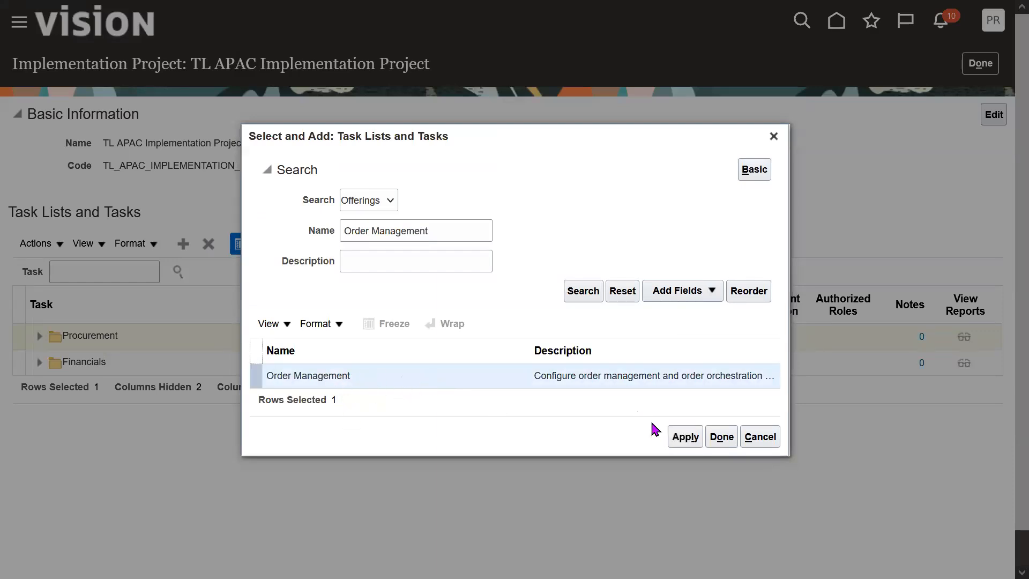
pyautogui.click(683, 437)
pyautogui.click(720, 438)
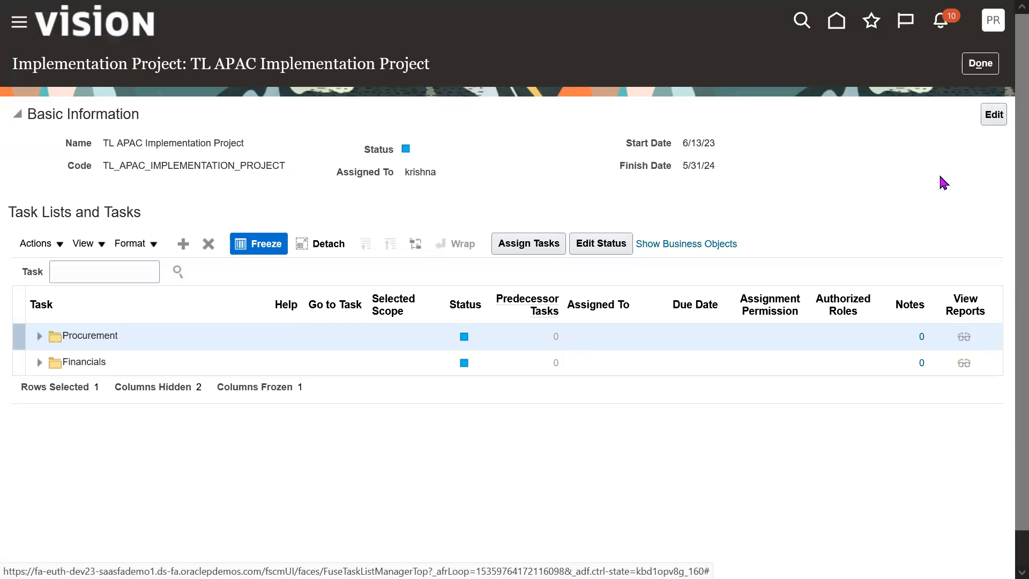
# Expand the Procurement task list and browse its Define Common Procurement Configuration and Define Supplier Configuration tasks.
pyautogui.scroll(-1, 1008, 246)
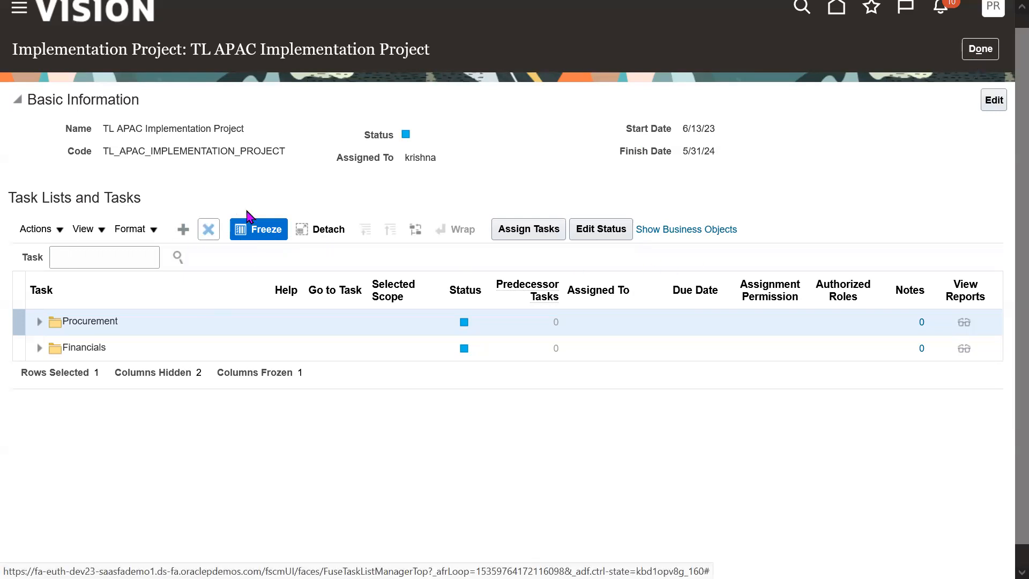
pyautogui.scroll(-2, 1004, 384)
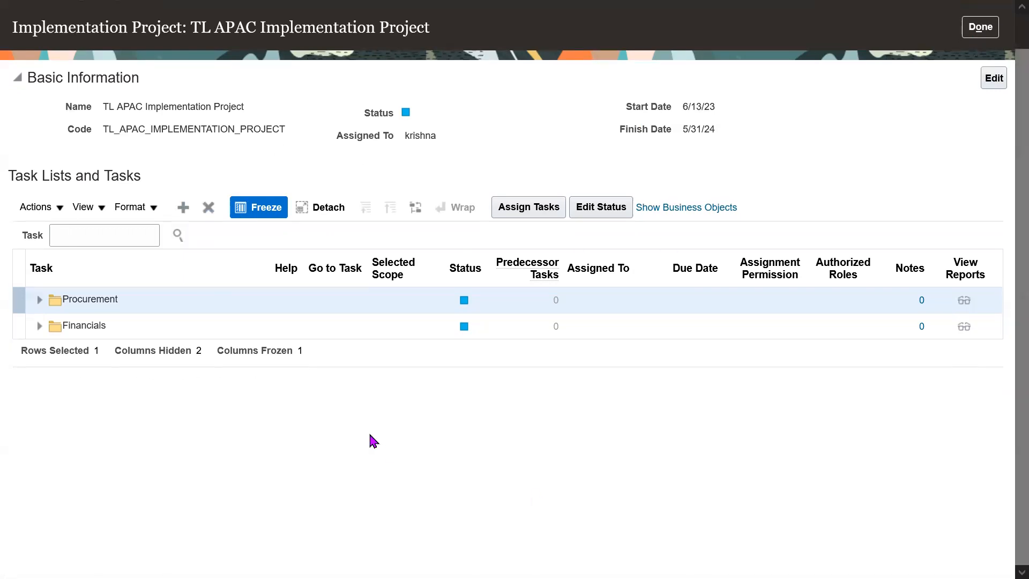
pyautogui.click(39, 300)
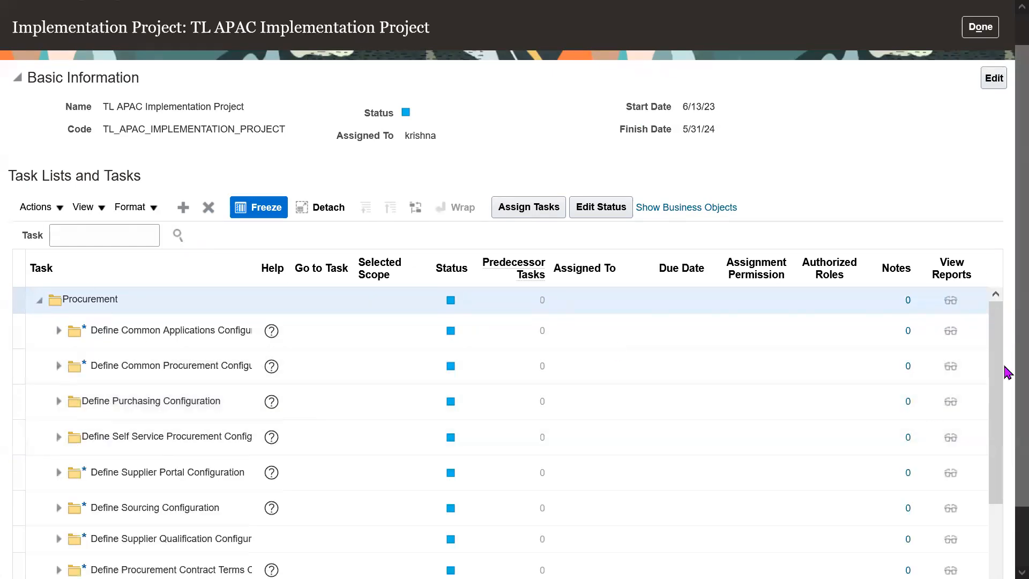
pyautogui.scroll(-3, 1005, 397)
pyautogui.moveTo(997, 391); pyautogui.dragTo(1001, 460)
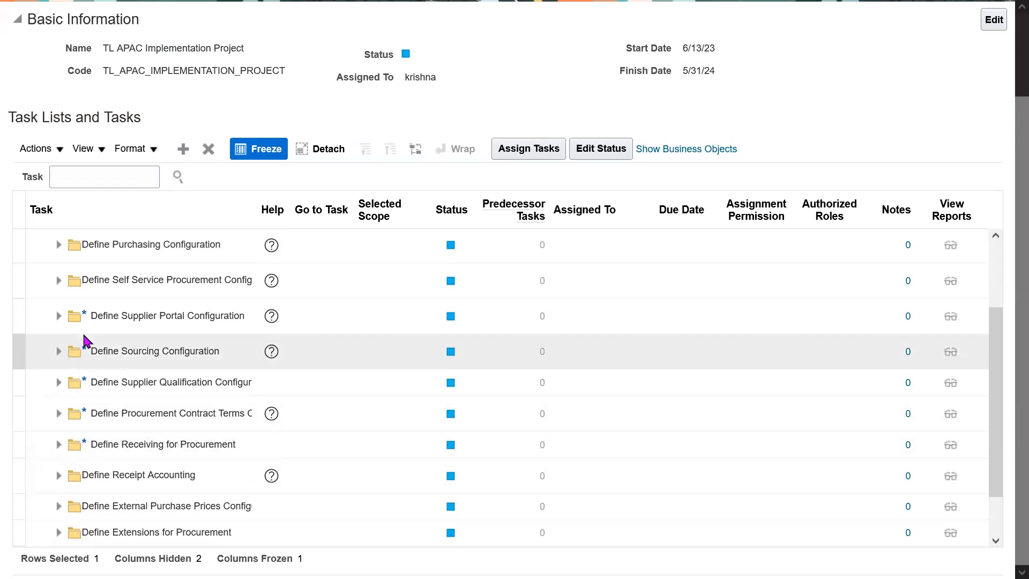
pyautogui.moveTo(1006, 357); pyautogui.dragTo(997, 272)
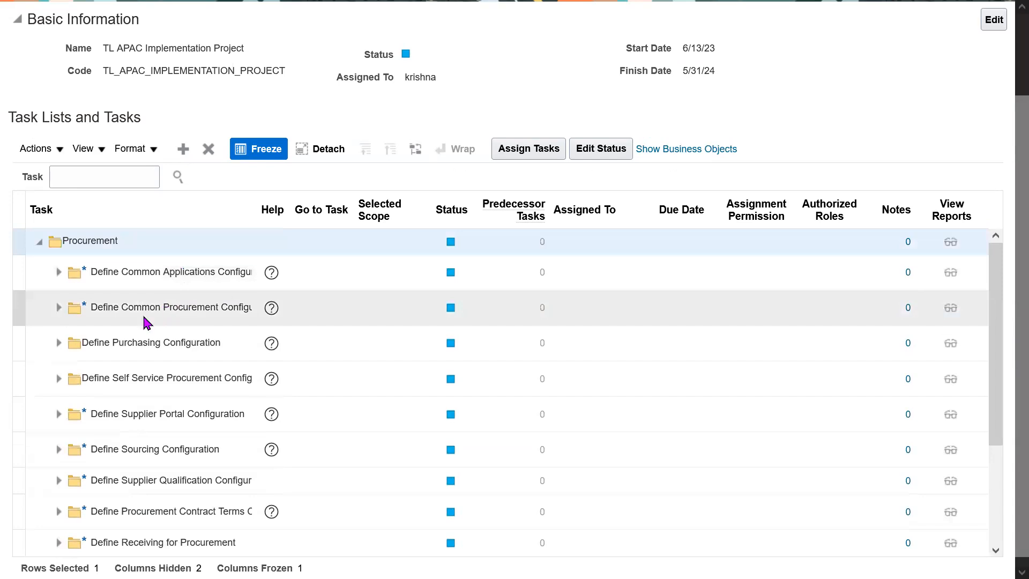
pyautogui.click(58, 307)
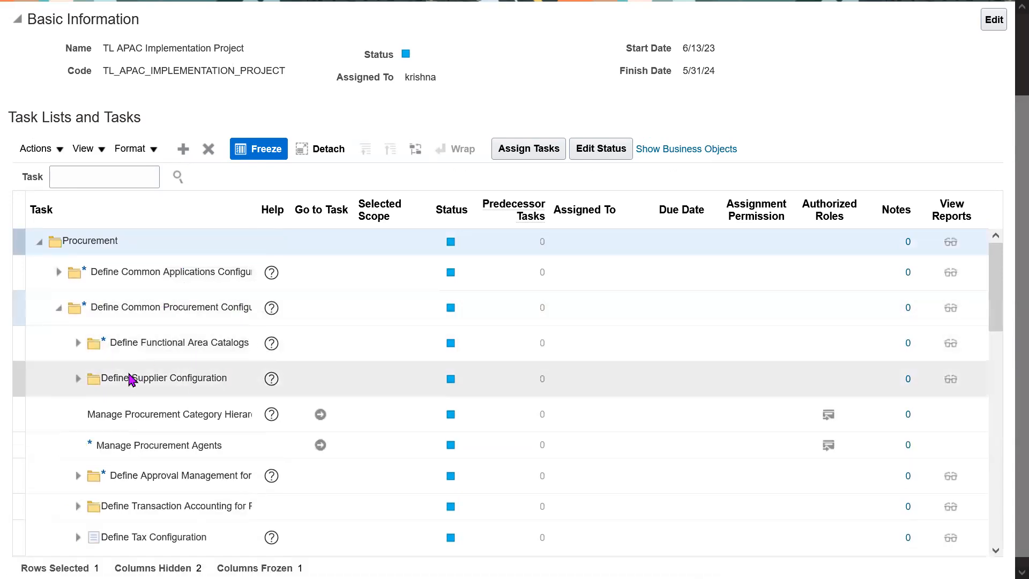
pyautogui.click(78, 379)
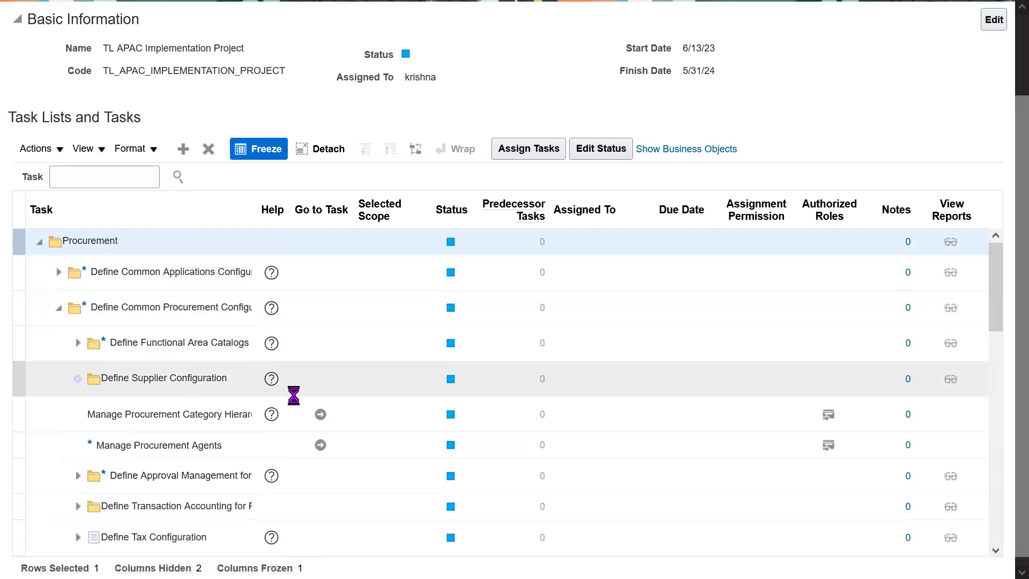
pyautogui.click(260, 436)
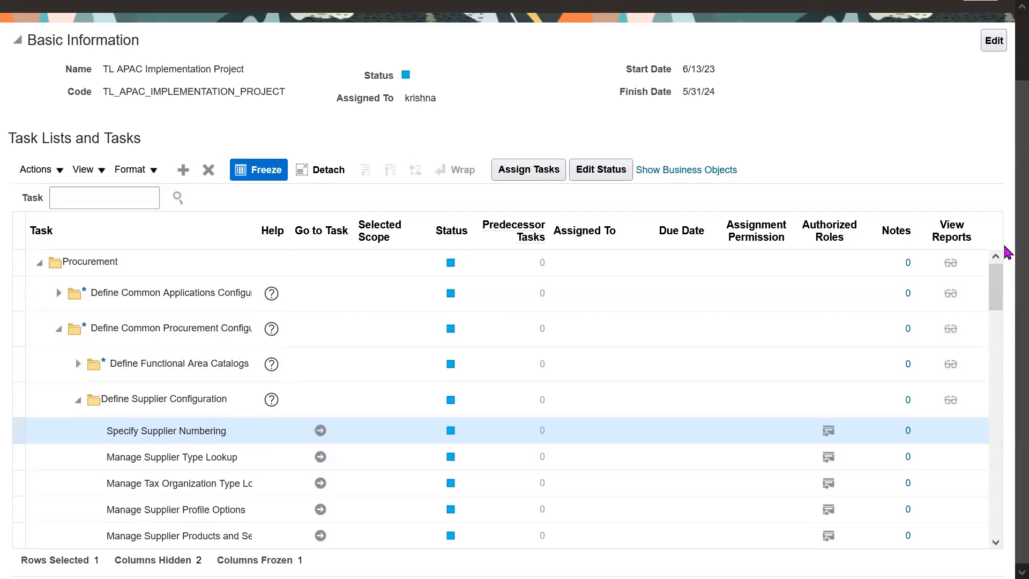
pyautogui.scroll(2, 1007, 252)
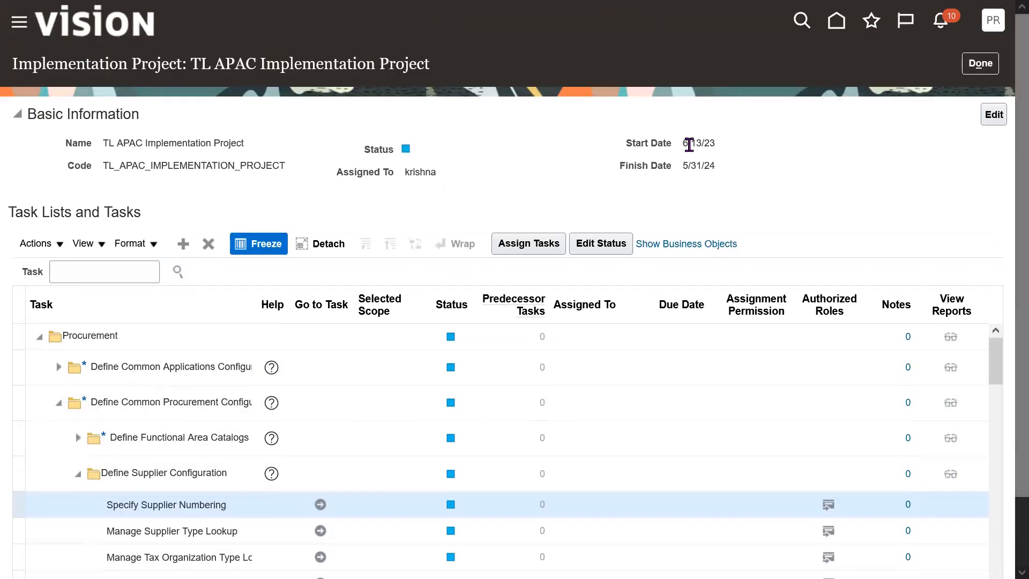
# Leave the project and reopen TL APAC Implementation Project from the Setup and Maintenance implementation projects list.
pyautogui.click(980, 63)
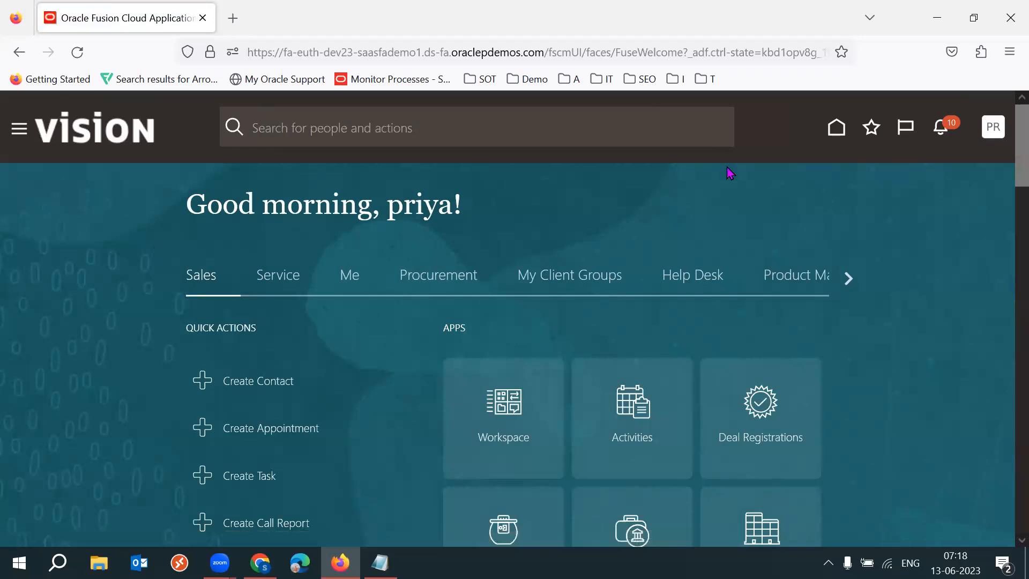
pyautogui.click(749, 368)
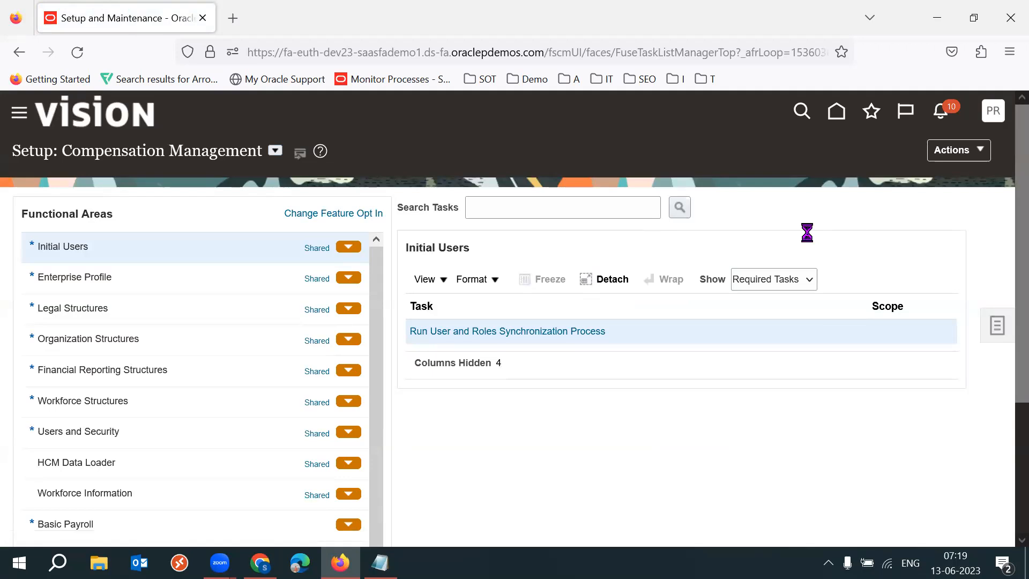
pyautogui.click(898, 209)
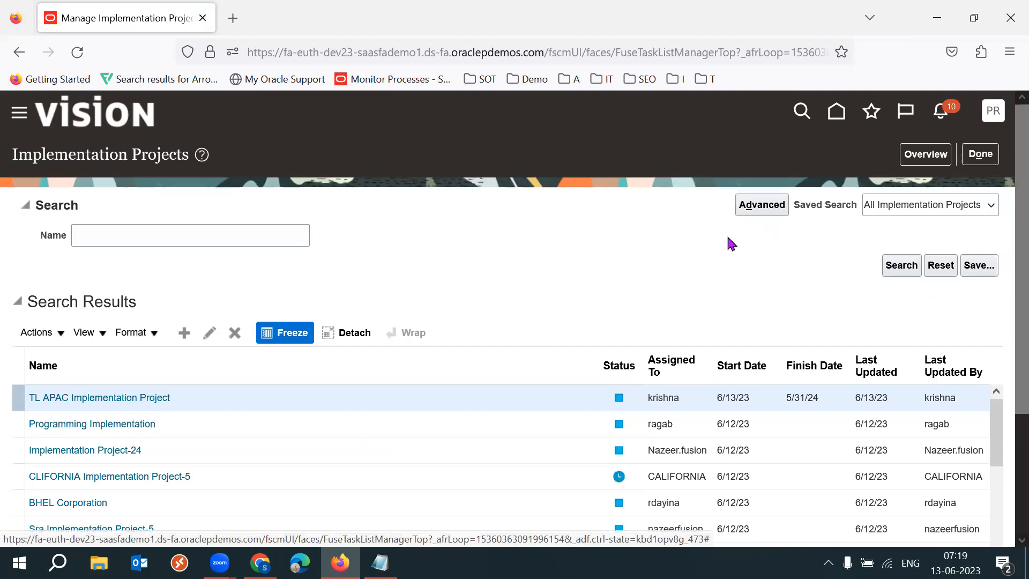
pyautogui.click(86, 398)
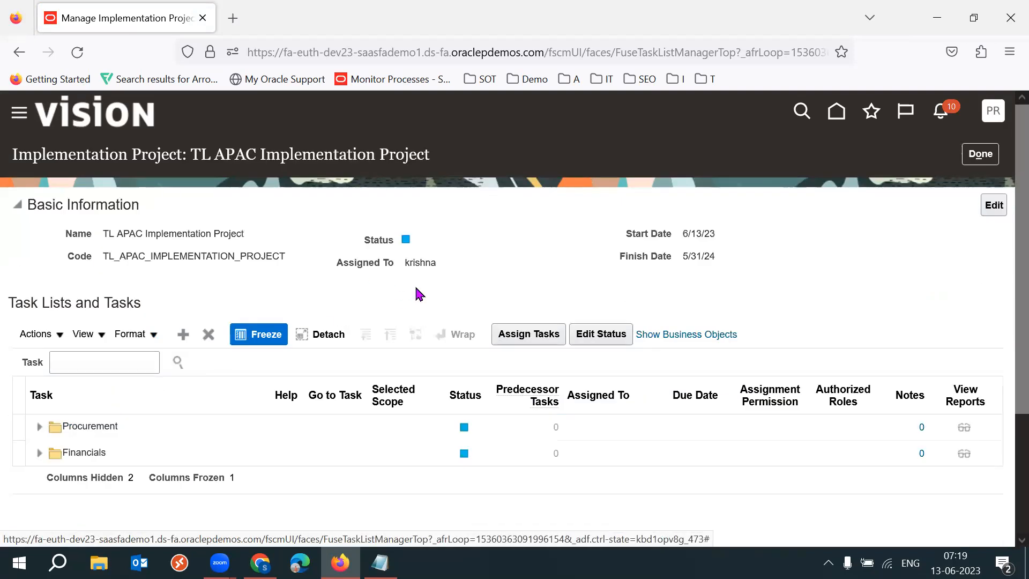
# Expand the Procurement task list to review its configuration tasks.
pyautogui.scroll(-2, 1007, 348)
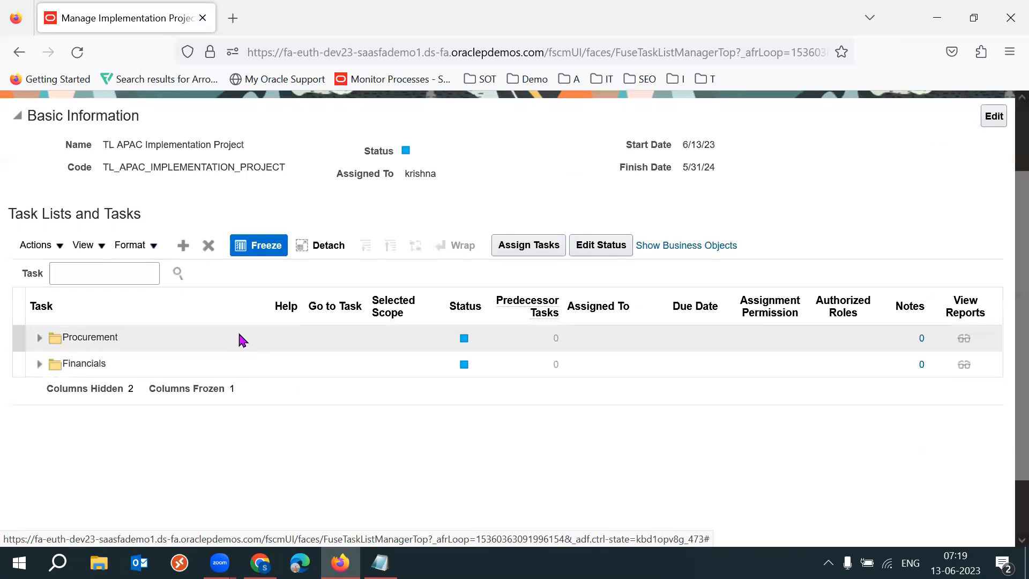
pyautogui.click(39, 338)
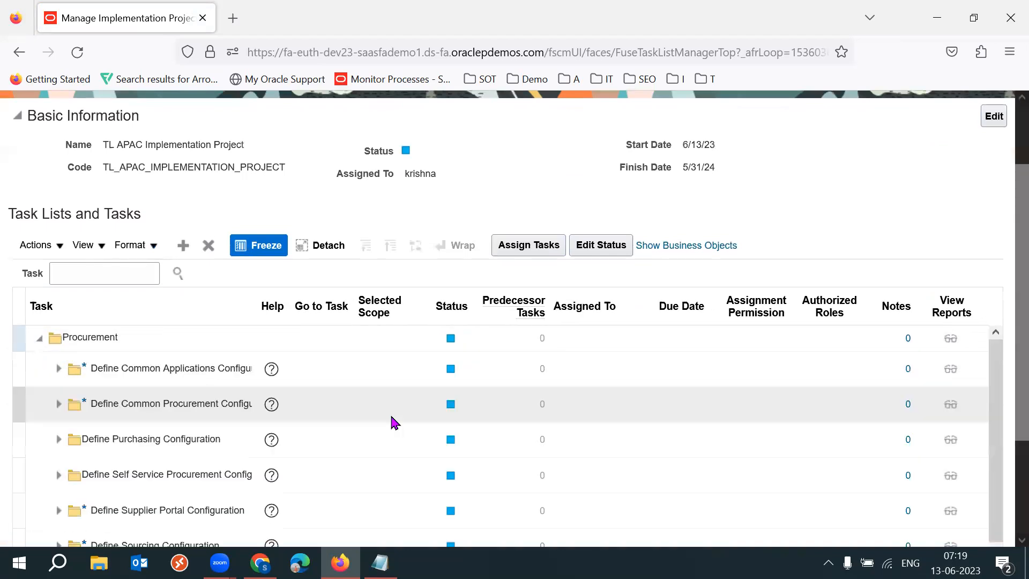
pyautogui.scroll(-2, 1004, 337)
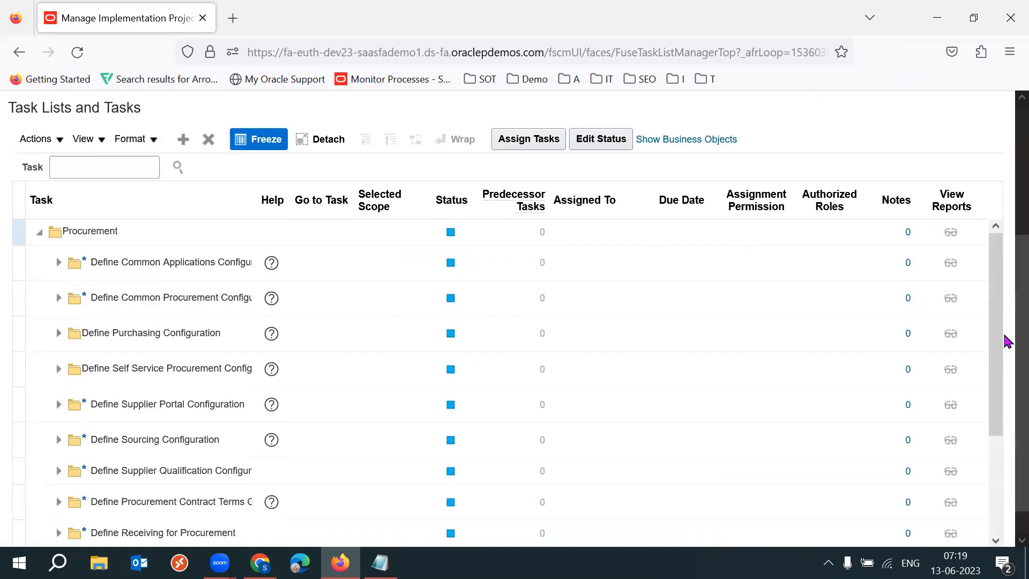
# Expand the Define Purchasing Configuration task list and browse its purchasing tasks.
pyautogui.scroll(-2, 1005, 346)
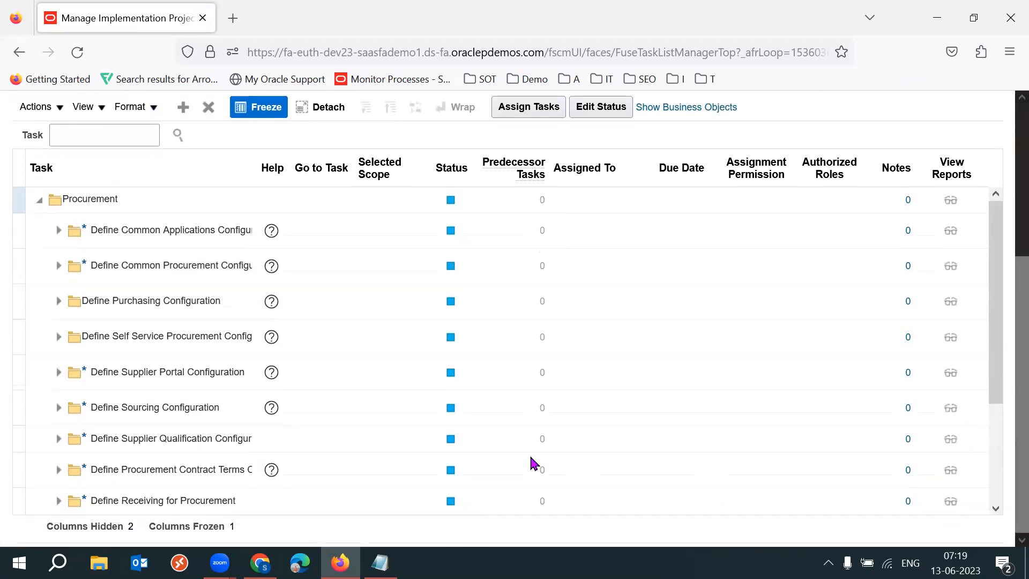
pyautogui.click(57, 302)
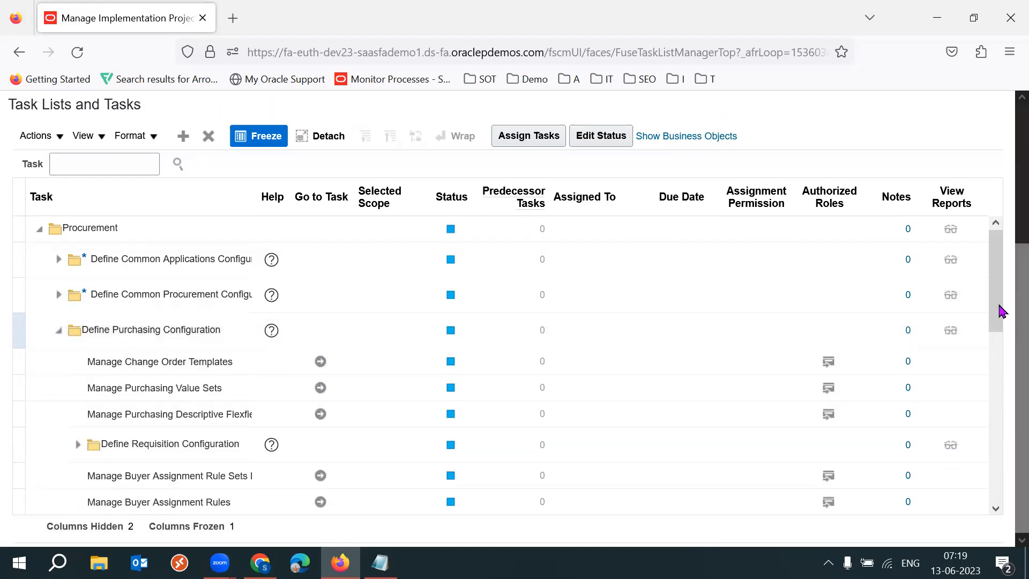
pyautogui.moveTo(999, 291); pyautogui.dragTo(1000, 352)
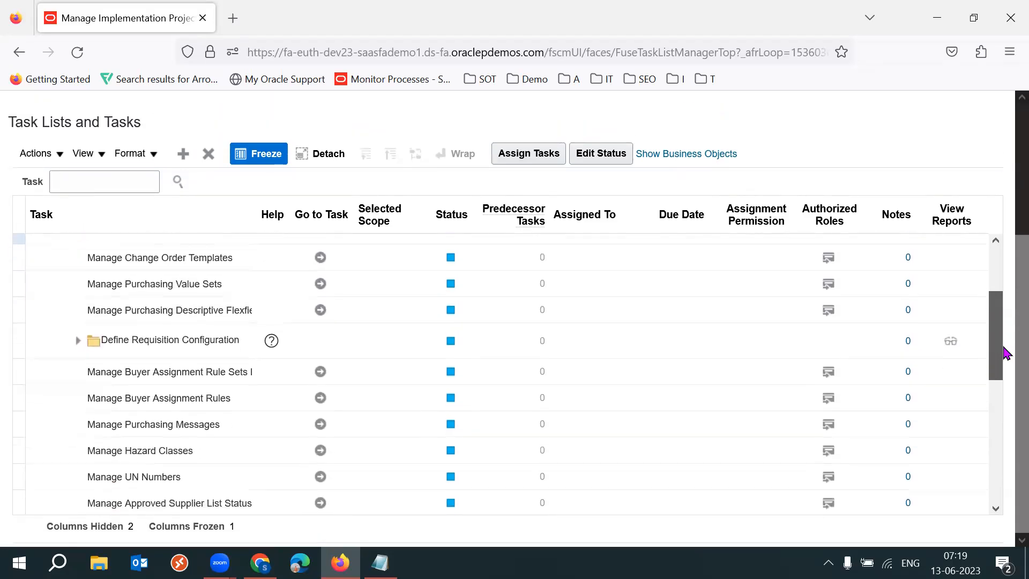
pyautogui.click(209, 465)
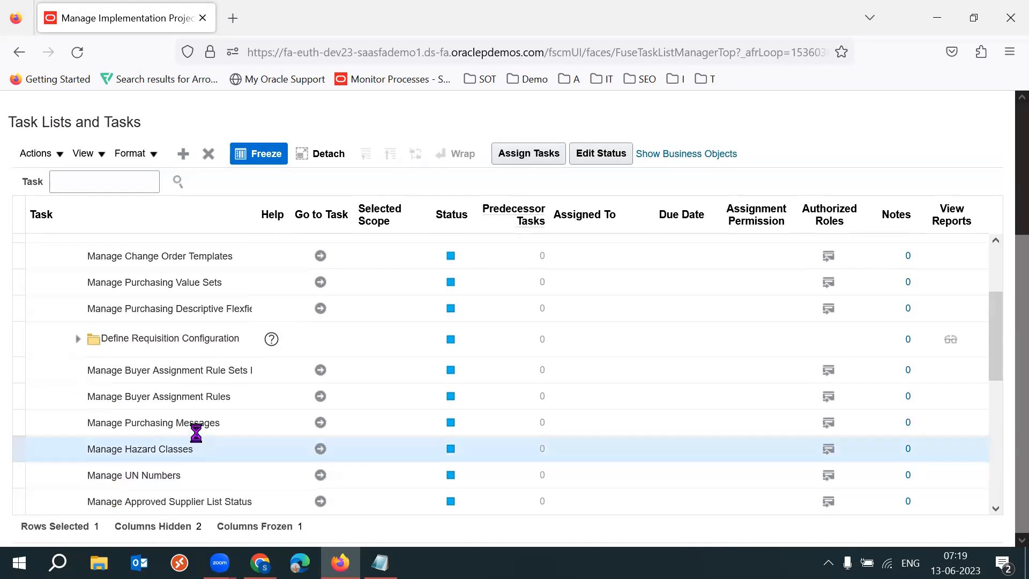
pyautogui.click(182, 377)
pyautogui.click(184, 313)
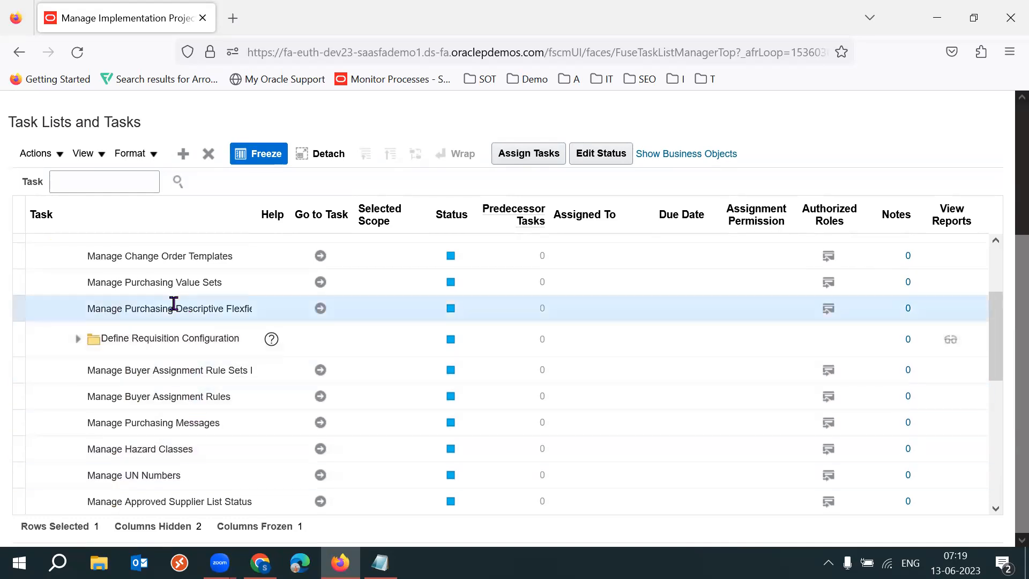
pyautogui.click(167, 283)
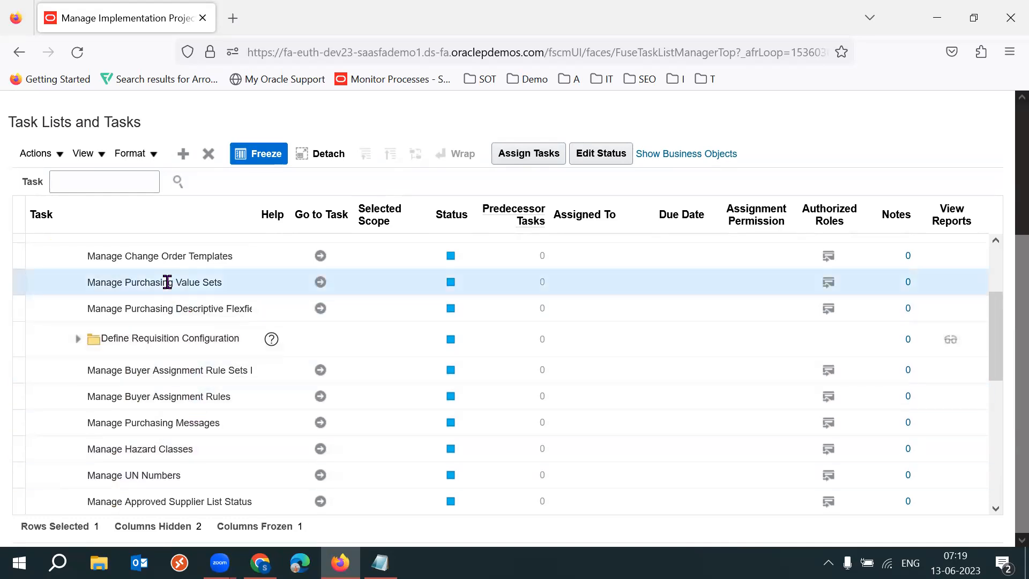
pyautogui.moveTo(1016, 293); pyautogui.dragTo(1005, 171)
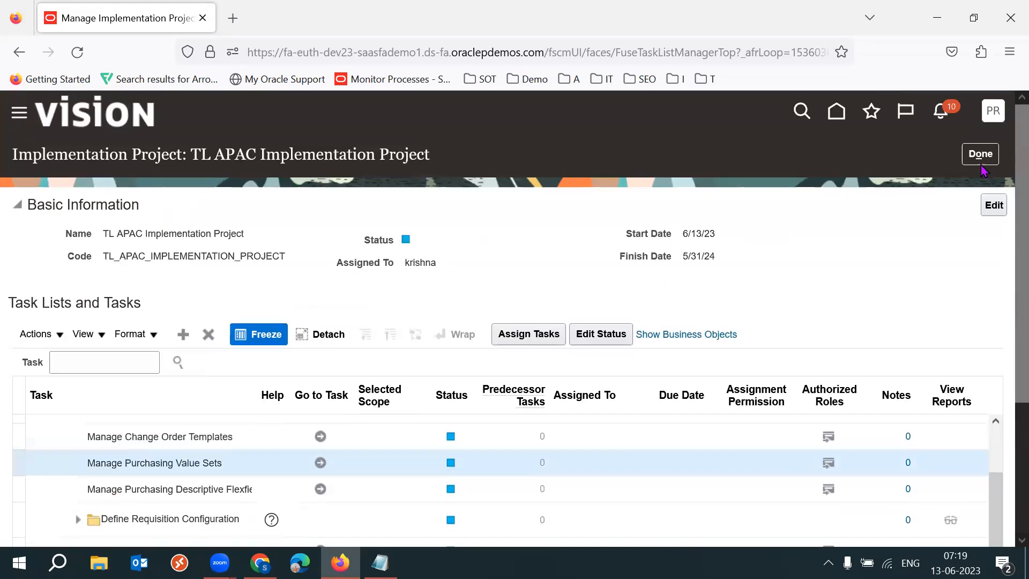
# Leave the implementation project and the implementation projects list to return to the Setup page.
pyautogui.click(981, 159)
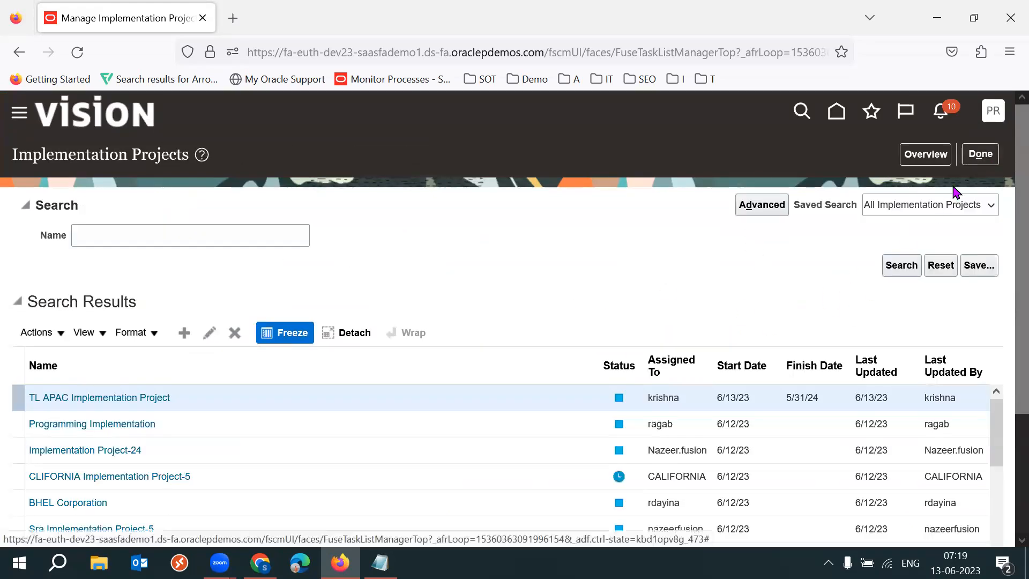
pyautogui.click(981, 155)
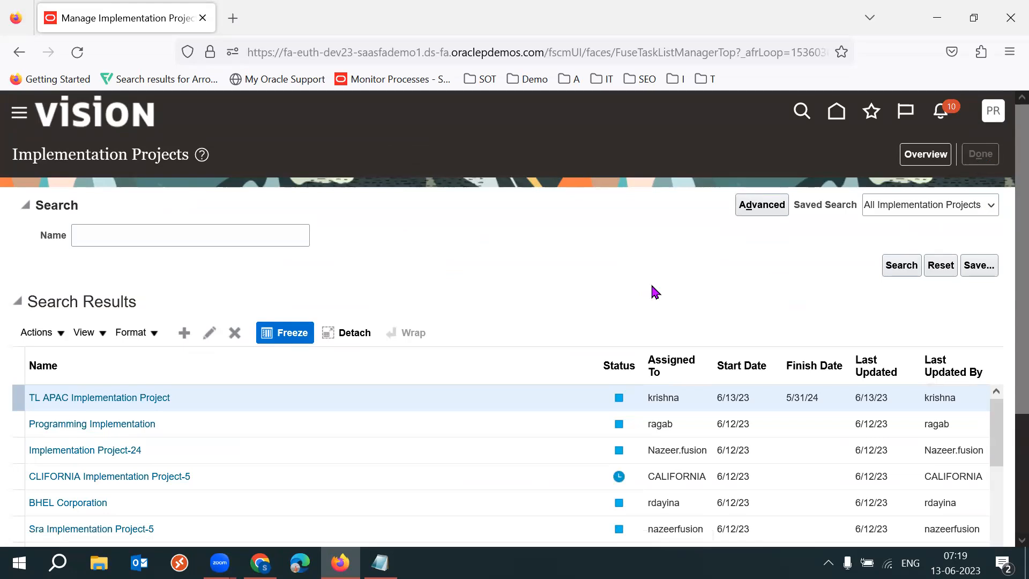
pyautogui.tripleClick(36, 148)
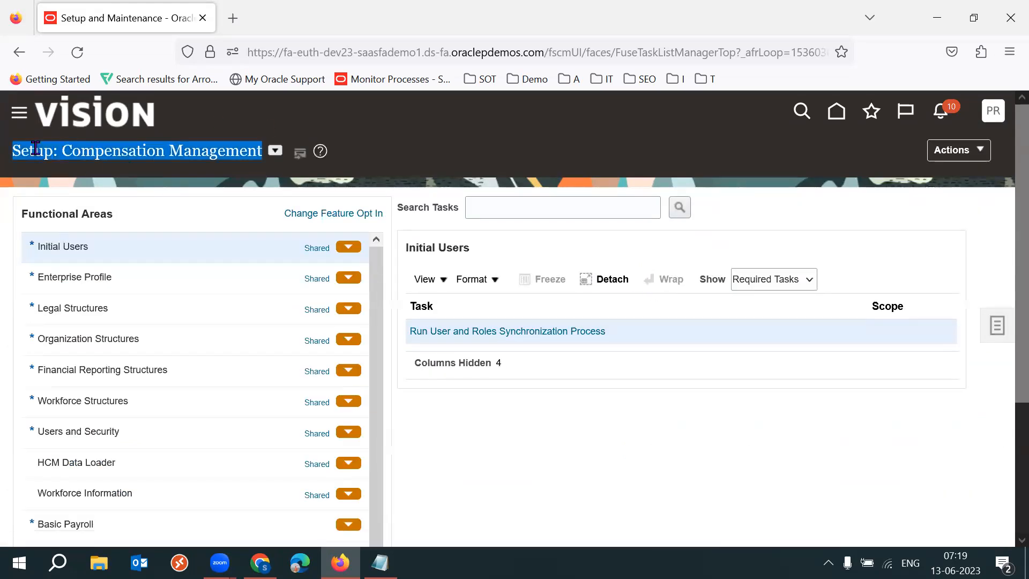
pyautogui.tripleClick(36, 147)
pyautogui.click(997, 328)
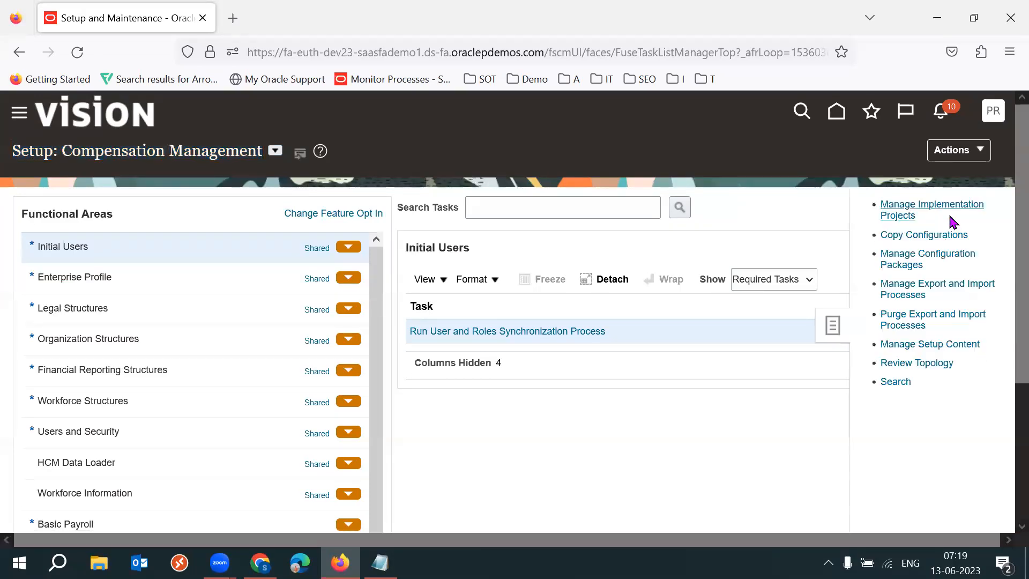
# Switch the setup offering to Procurement and open its Procurement Foundation functional area.
pyautogui.click(275, 150)
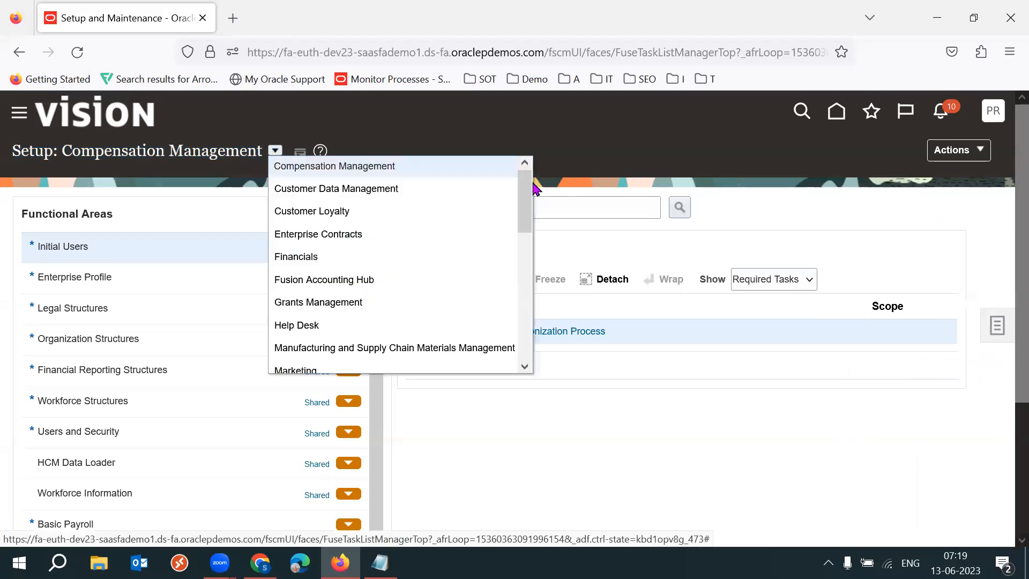
pyautogui.scroll(-3, 370, 279)
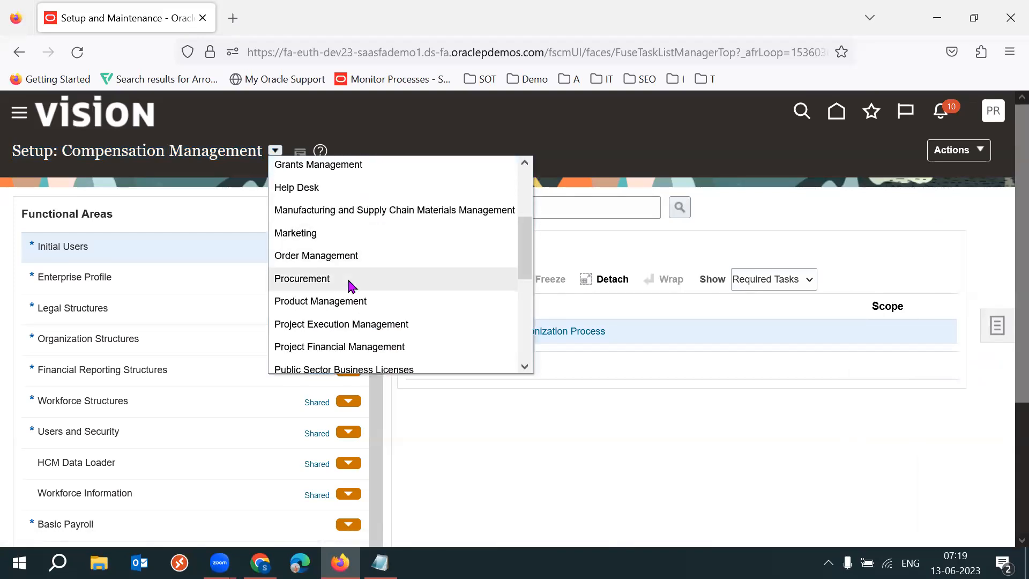
pyautogui.click(351, 280)
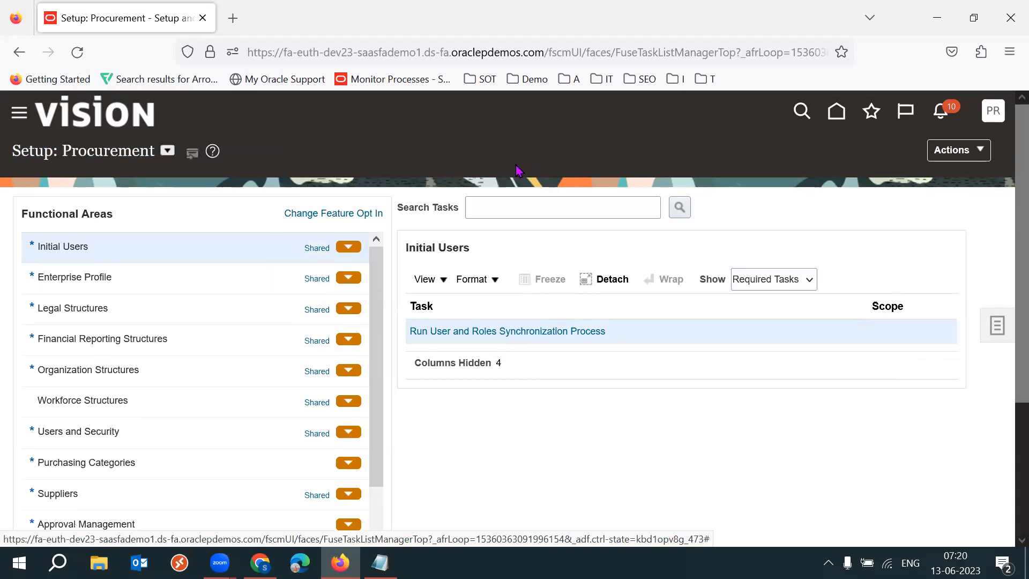
pyautogui.scroll(-2, 370, 410)
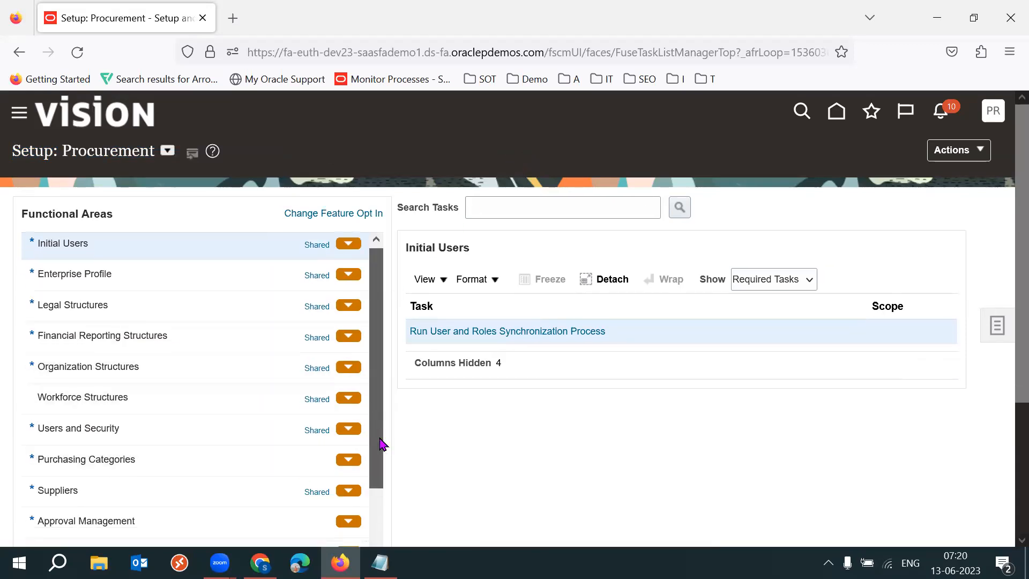
pyautogui.click(216, 468)
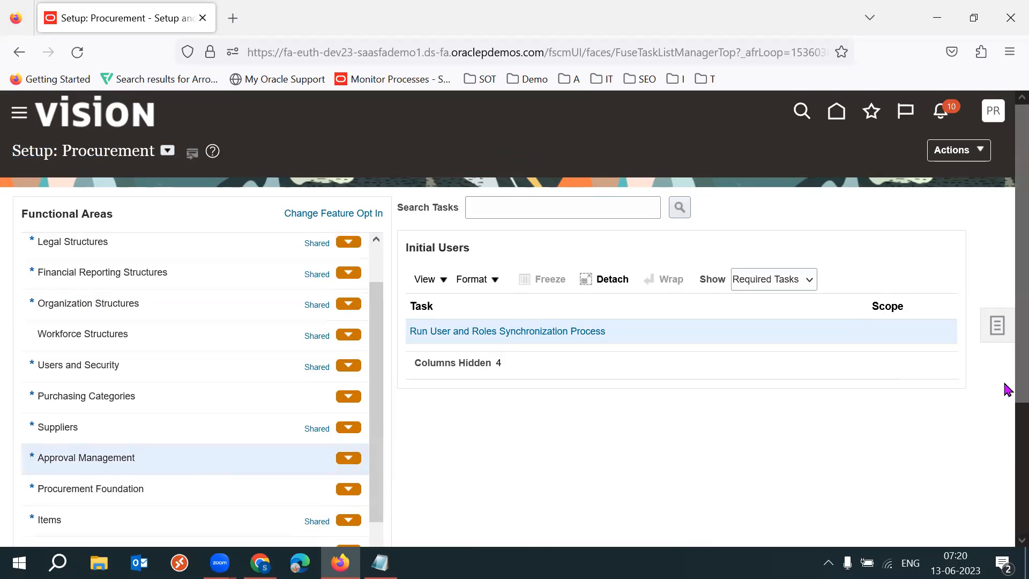
pyautogui.scroll(-2, 1004, 386)
pyautogui.click(204, 405)
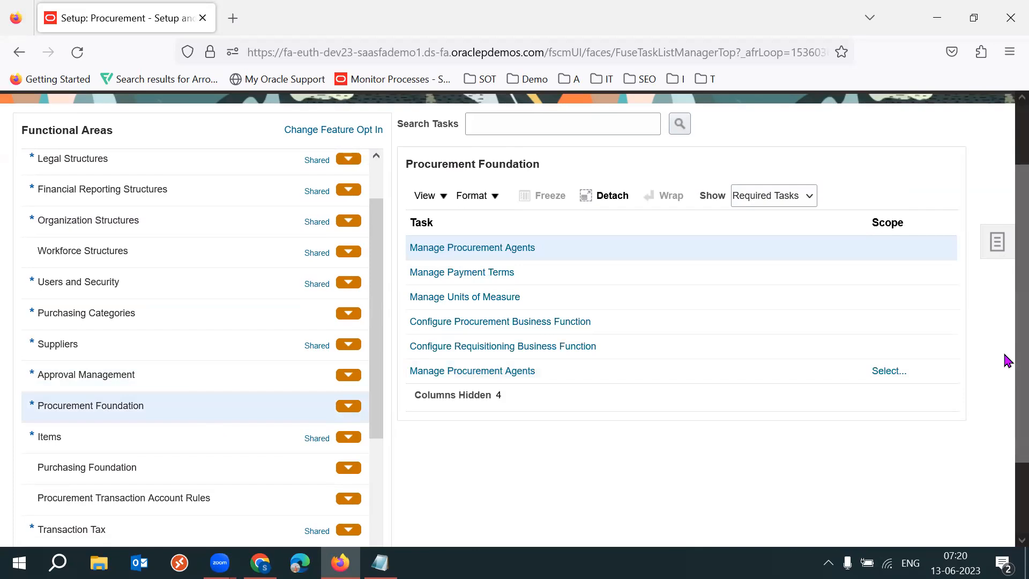
pyautogui.scroll(2, 1004, 343)
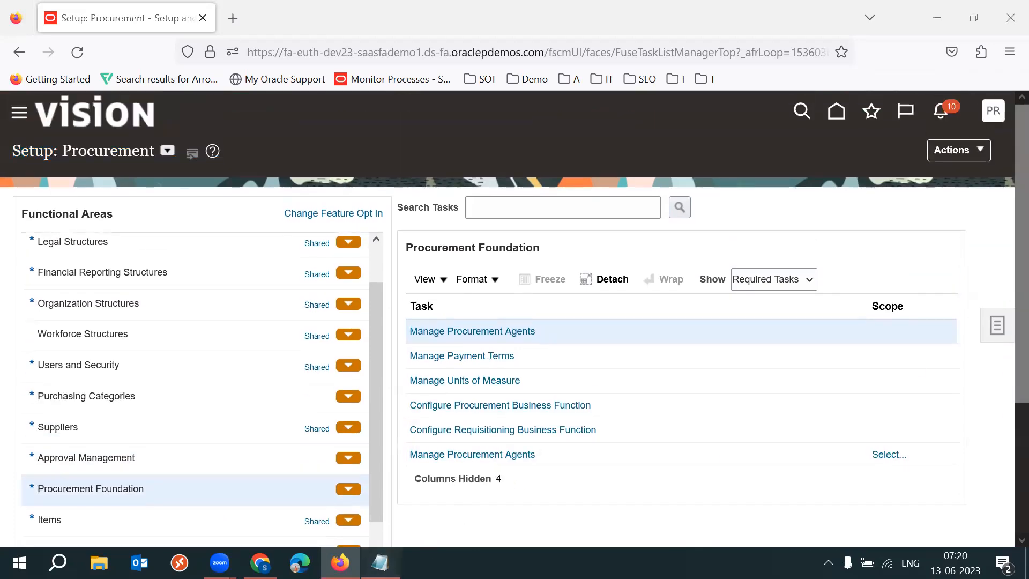
# Switch to Notepad and append (Copy/Paste) to the export and import setups note.
pyautogui.click(380, 562)
pyautogui.moveTo(193, 86); pyautogui.dragTo(4, 79)
pyautogui.click(77, 115)
pyautogui.moveTo(93, 114); pyautogui.dragTo(672, 118)
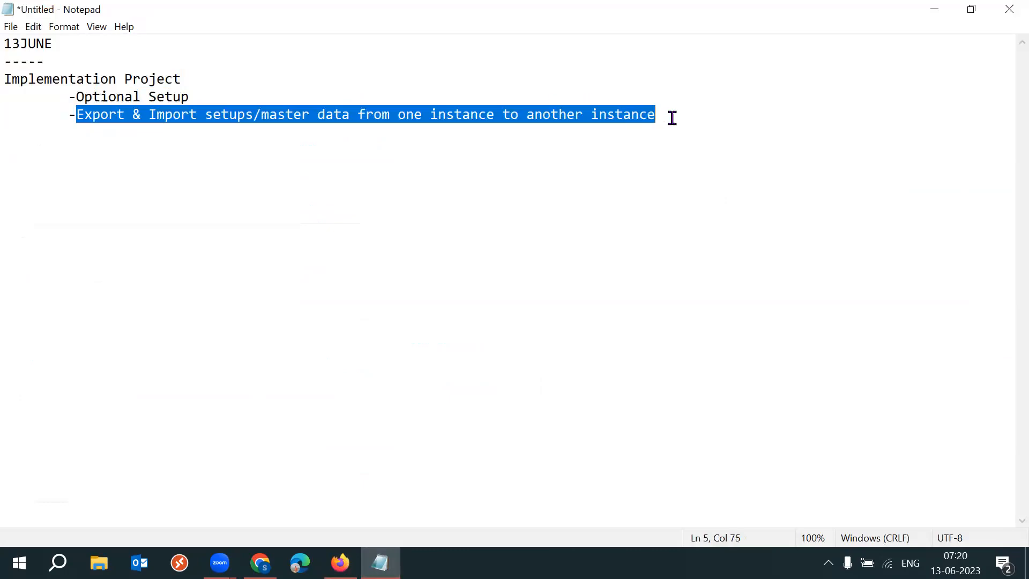
pyautogui.click(717, 115)
pyautogui.write('(C')
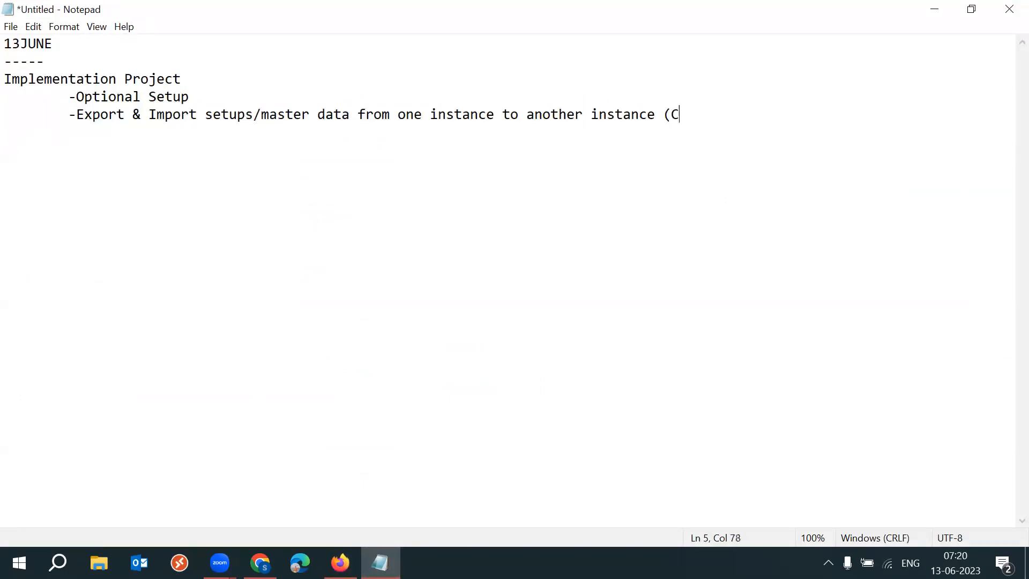
pyautogui.write('opy/Paste')
pyautogui.moveTo(670, 115); pyautogui.dragTo(756, 140)
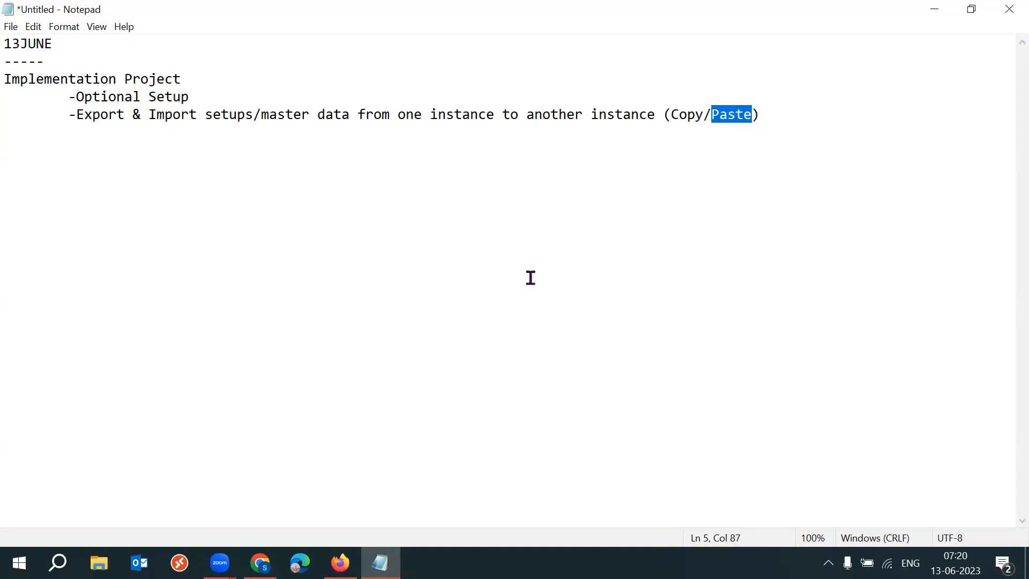
pyautogui.click(780, 121)
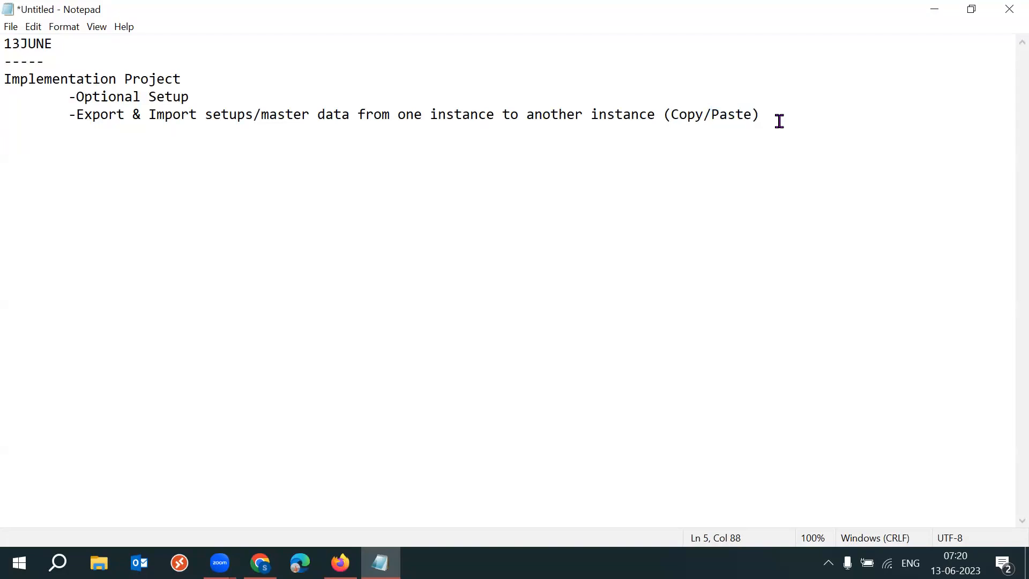
# Add side-by-side headings Instance1 (Test) and Instace2 (Prod) below the notes.
pyautogui.press('Return')
pyautogui.press('BackSpace')
pyautogui.press('Return')
pyautogui.write('Instance1 (Test)')
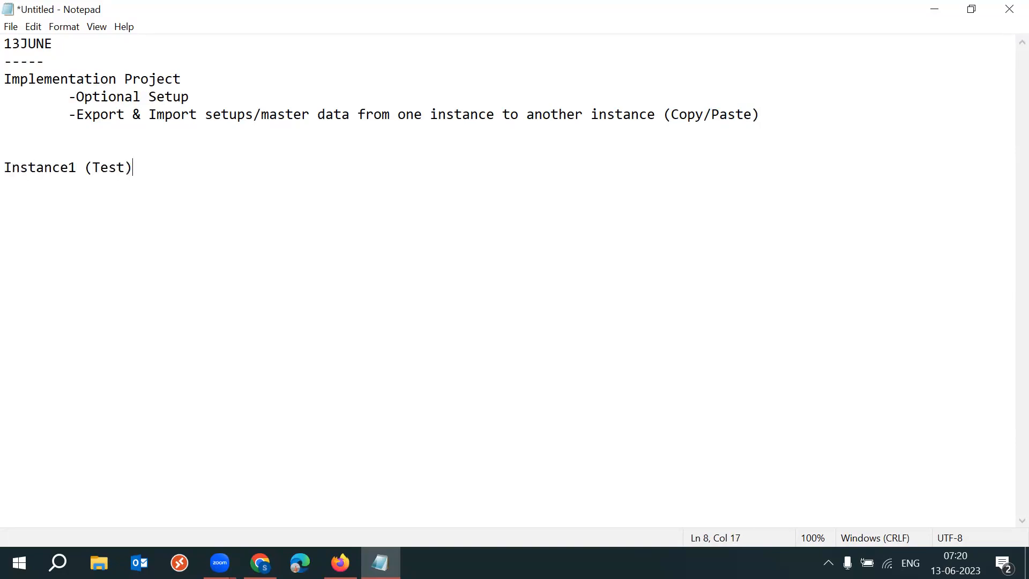
pyautogui.write('Instace2 (Prood')
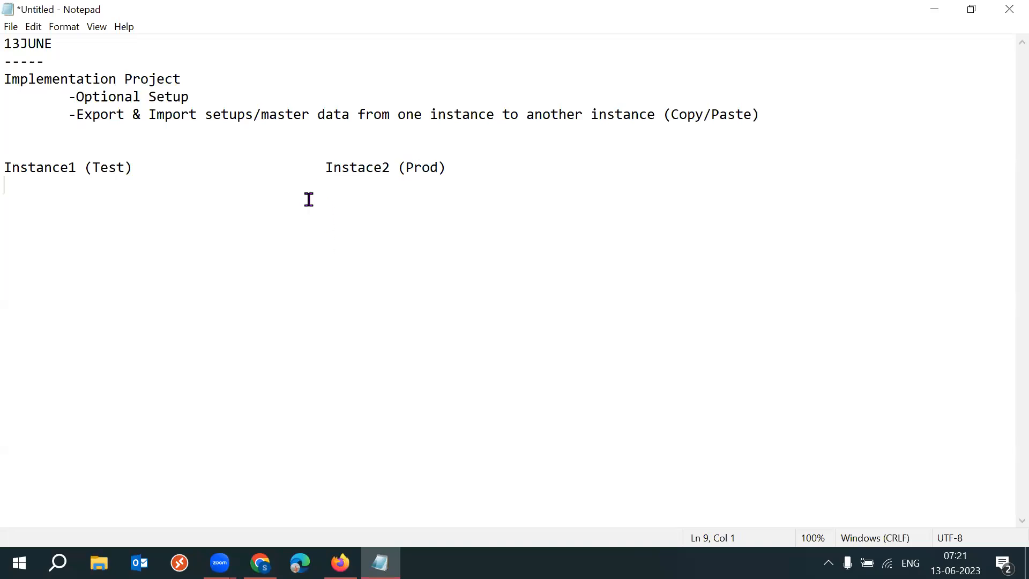
# Type Impl Project under both instance headings.
pyautogui.write('Implem')
pyautogui.press('BackSpace')
pyautogui.write('Project\t\t\t\t')
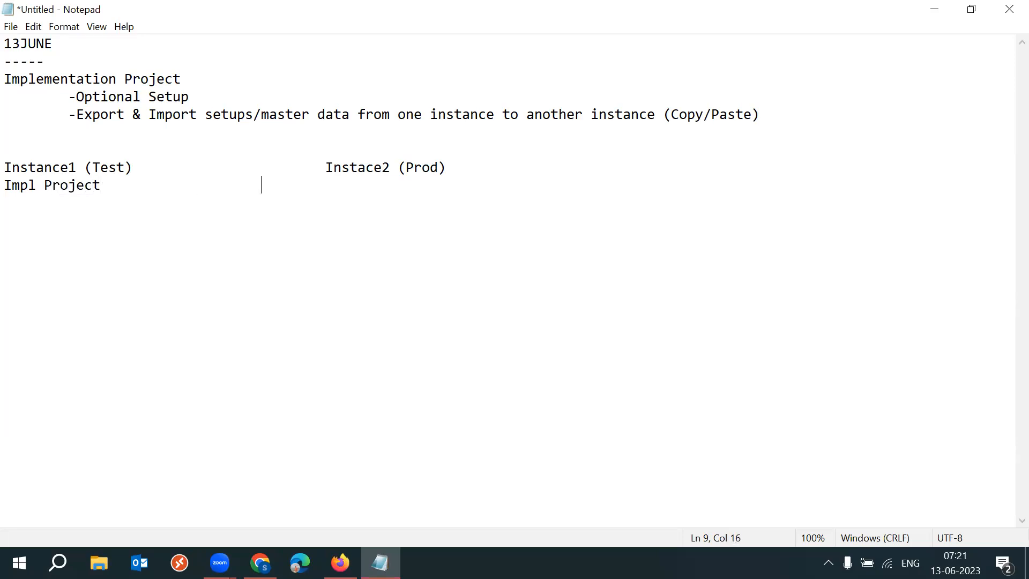
pyautogui.write('Impl Project')
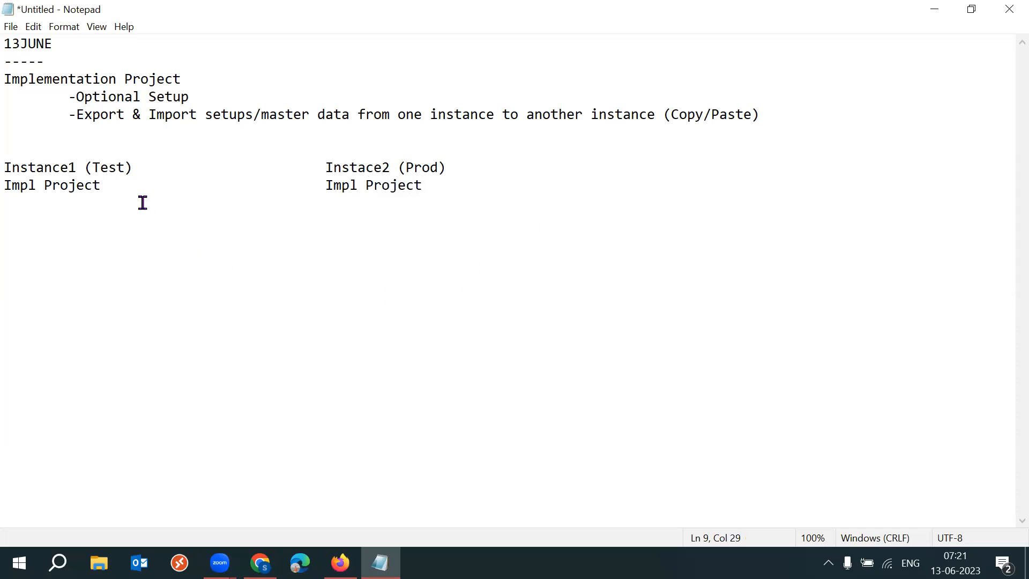
# List Finance, OM, PO and HCM under the Instance1 (Test) heading.
pyautogui.click(473, 165)
pyautogui.press('Return')
pyautogui.press('Return')
pyautogui.press('Up')
pyautogui.write('Finan')
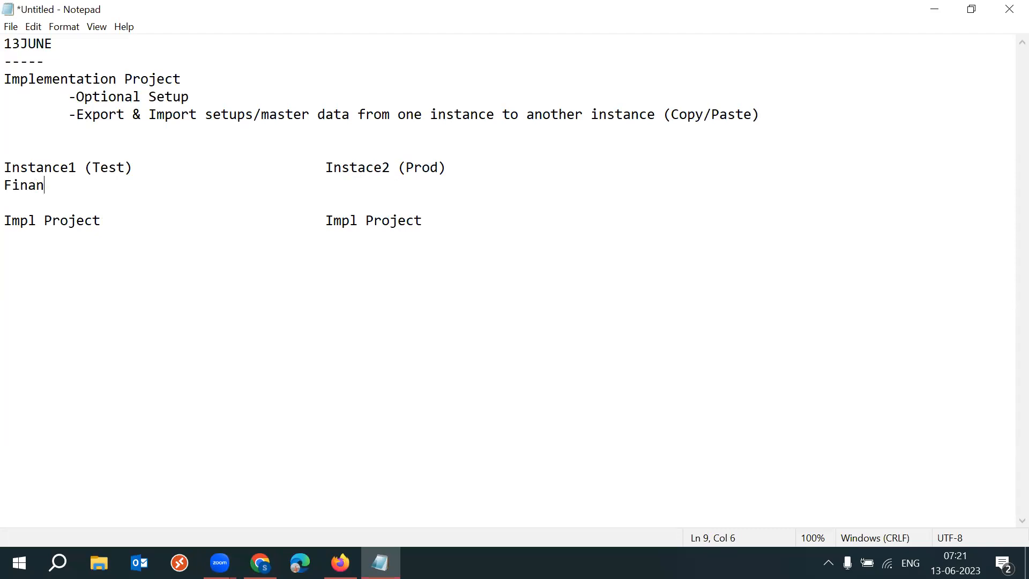
pyautogui.press('BackSpace')
pyautogui.press('BackSpace')
pyautogui.write('ance')
pyautogui.press('Return')
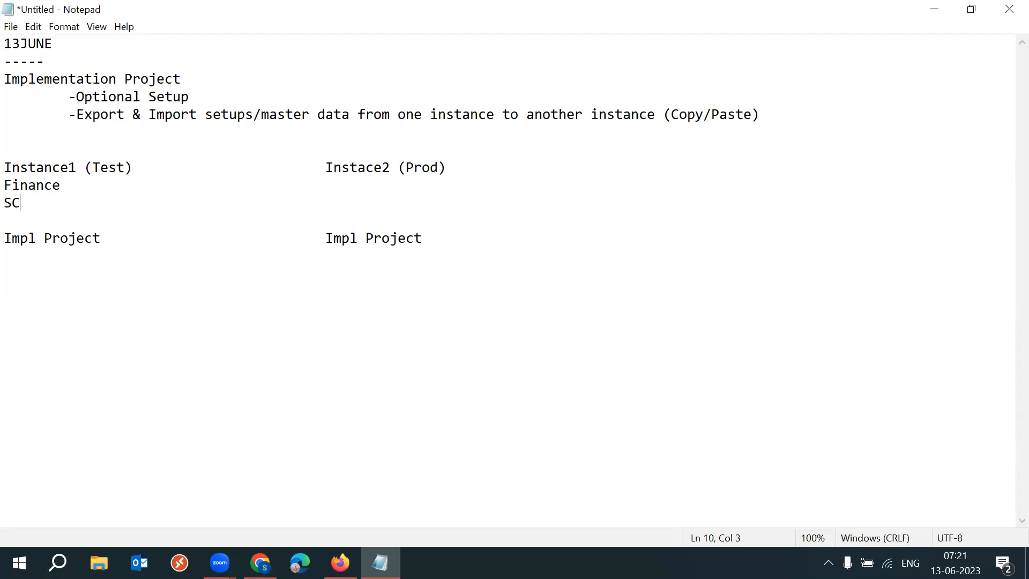
pyautogui.press('BackSpace')
pyautogui.write('OM')
pyautogui.press('Return')
pyautogui.write('PO')
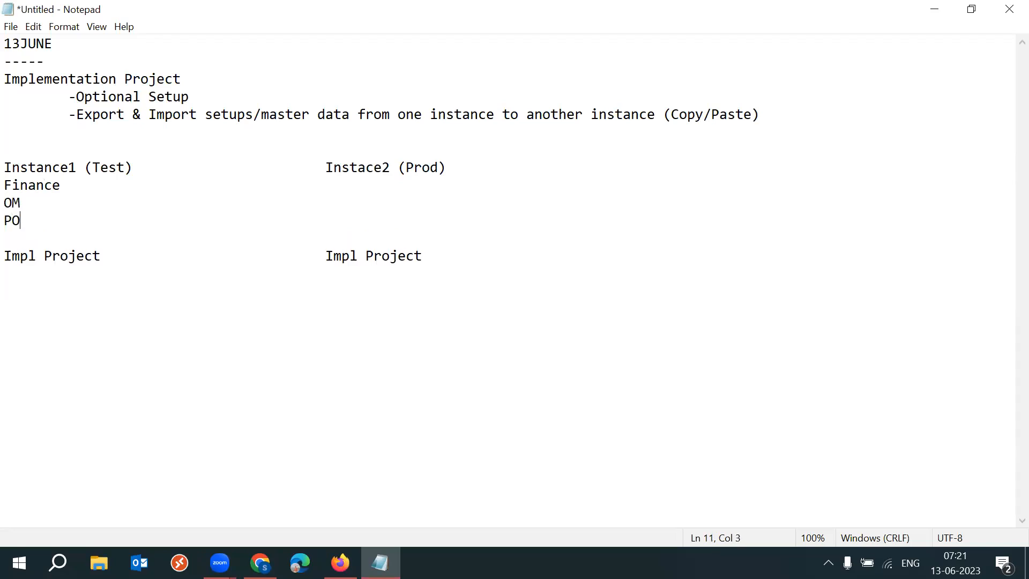
pyautogui.press('Return')
pyautogui.write('HCM')
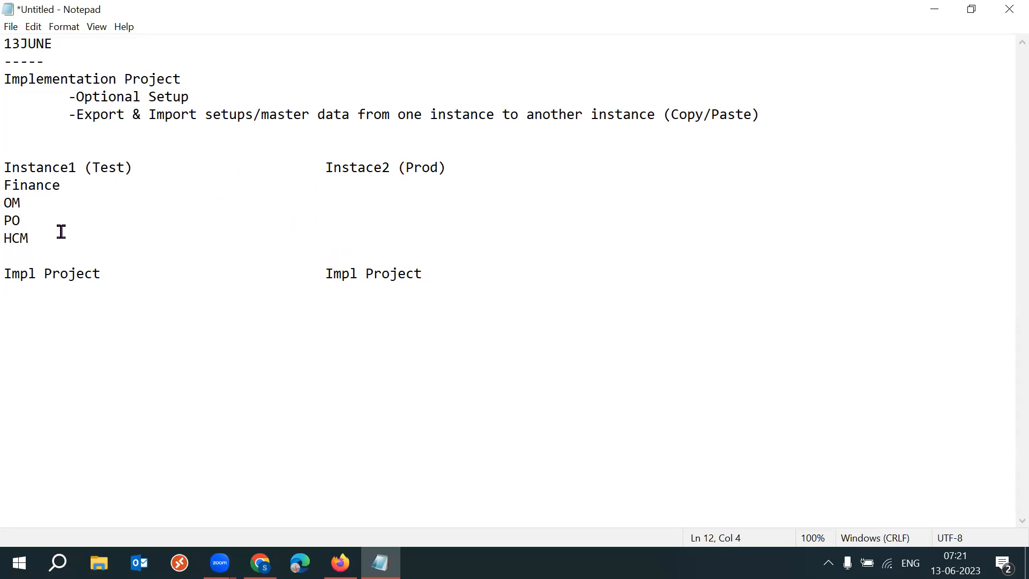
# List Procurement and Order Management under the Impl Project line of Instance1.
pyautogui.moveTo(62, 232); pyautogui.dragTo(12, 189)
pyautogui.click(103, 217)
pyautogui.click(441, 265)
pyautogui.press('Return')
pyautogui.write('Procurement')
pyautogui.moveTo(95, 292); pyautogui.dragTo(10, 291)
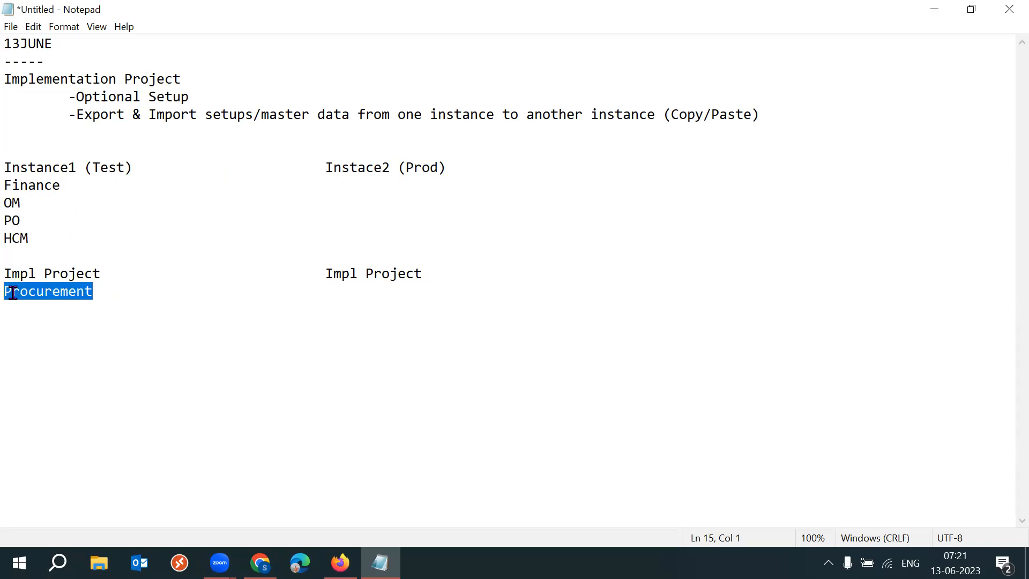
pyautogui.click(128, 291)
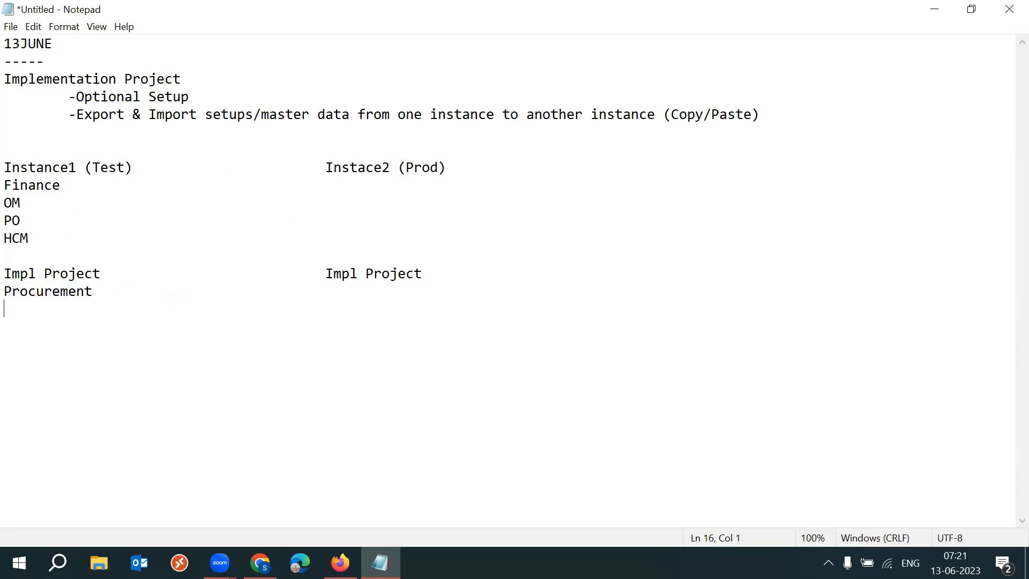
pyautogui.write('Order Management')
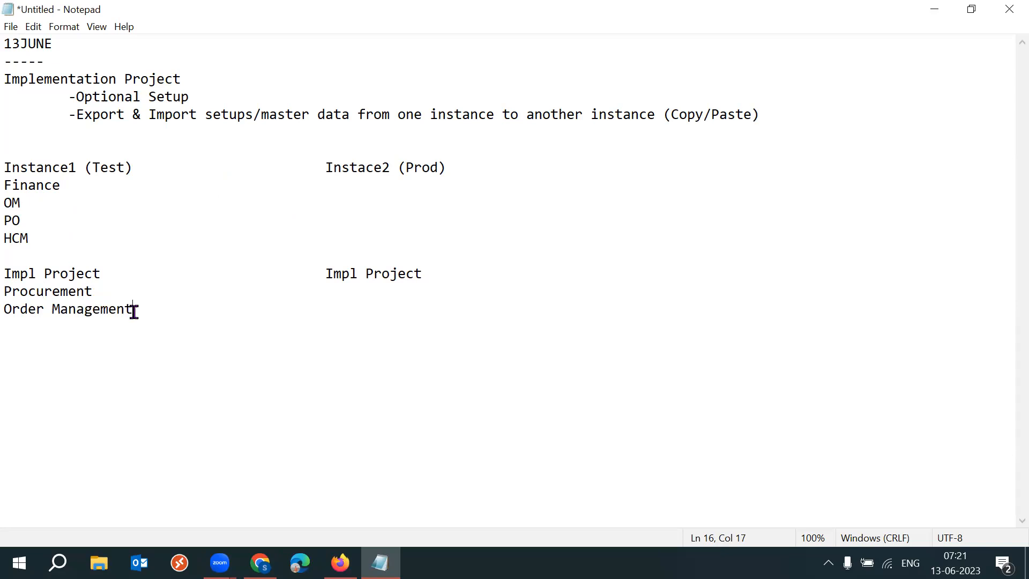
# List Procurement and Order Management under the Impl Project line of the Instace2 (Prod) column.
pyautogui.moveTo(134, 311); pyautogui.dragTo(13, 293)
pyautogui.moveTo(113, 274); pyautogui.dragTo(12, 275)
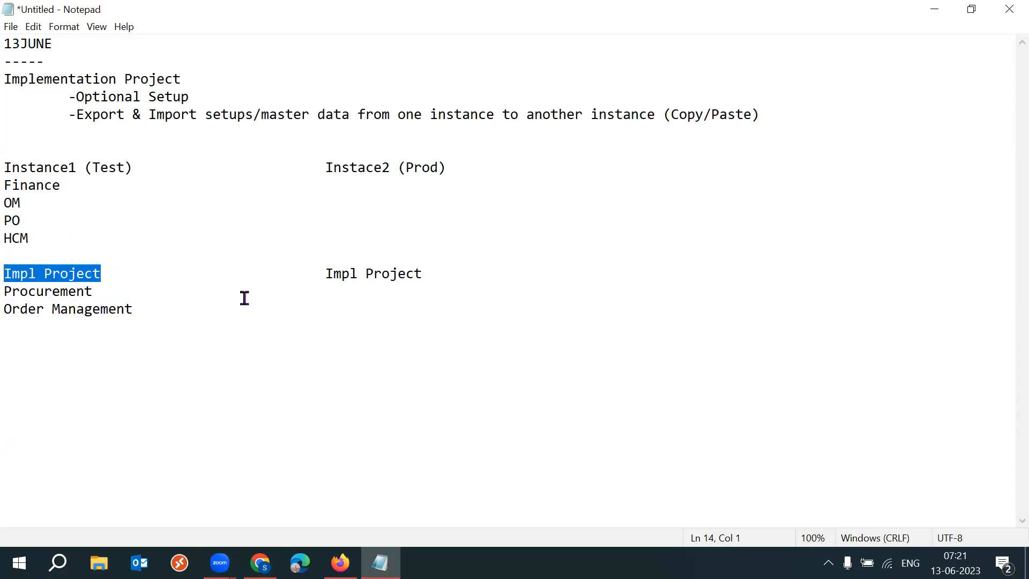
pyautogui.click(140, 291)
pyautogui.press('Tab')
pyautogui.press('Tab')
pyautogui.write('Procurement')
pyautogui.click(156, 313)
pyautogui.press('Tab')
pyautogui.press('Tab')
pyautogui.write('Order ')
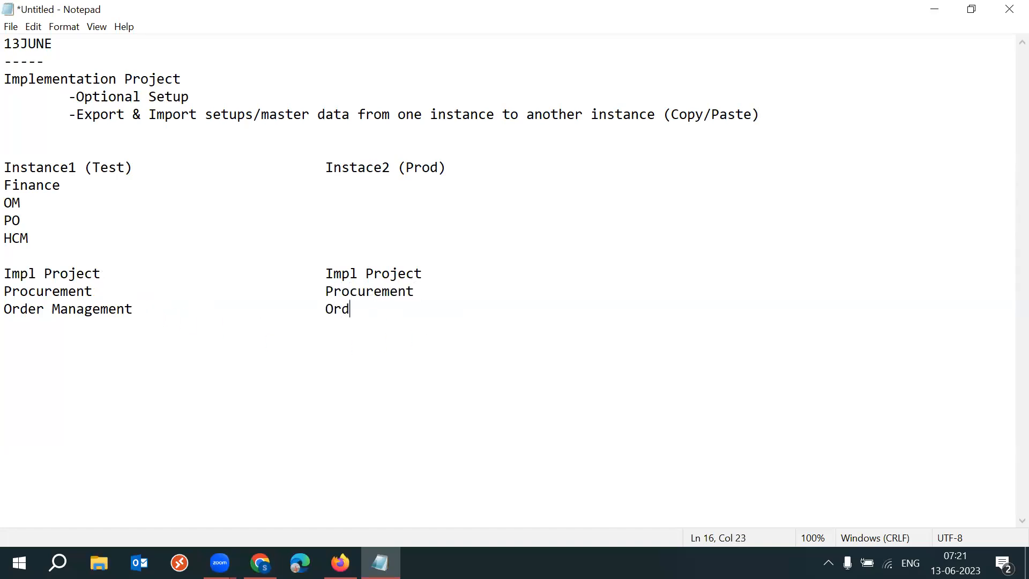
pyautogui.write('Management')
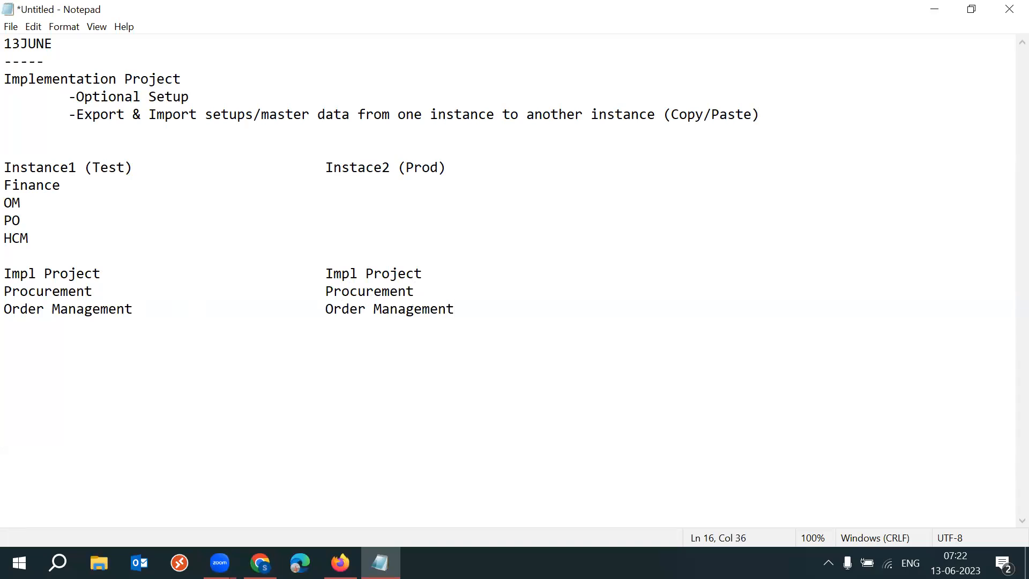
# Append (Export) to the test column's Impl Project line and (Import) to the production column's Impl Project line.
pyautogui.moveTo(141, 310); pyautogui.dragTo(13, 291)
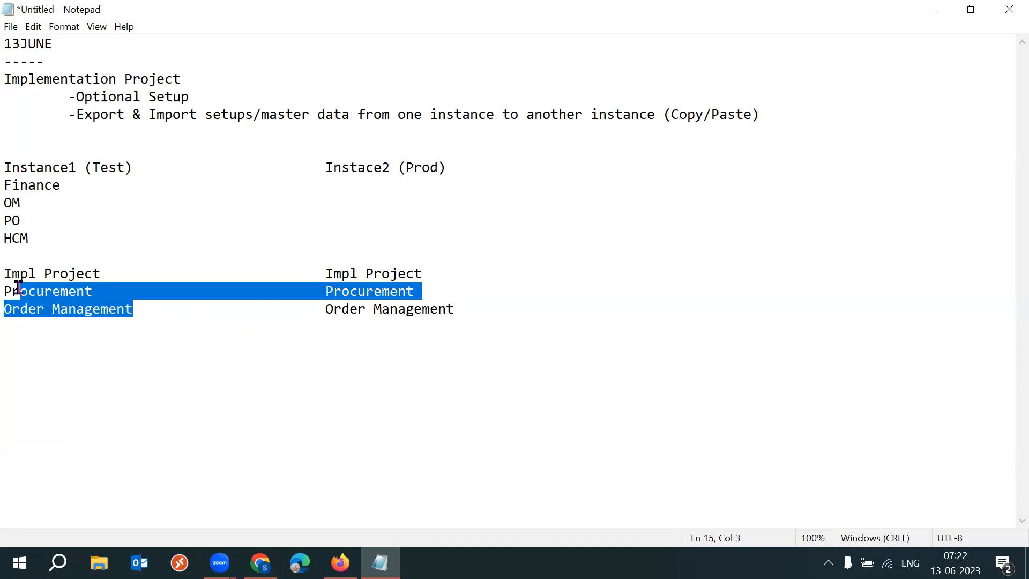
pyautogui.click(90, 274)
pyautogui.moveTo(102, 274); pyautogui.dragTo(3, 272)
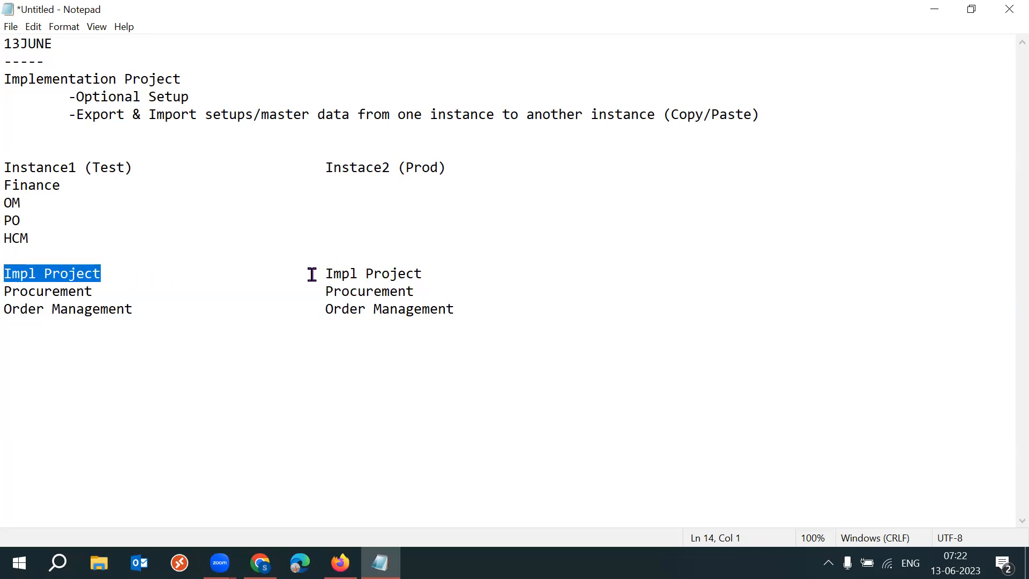
pyautogui.moveTo(311, 274); pyautogui.dragTo(438, 277)
pyautogui.click(108, 268)
pyautogui.write('(')
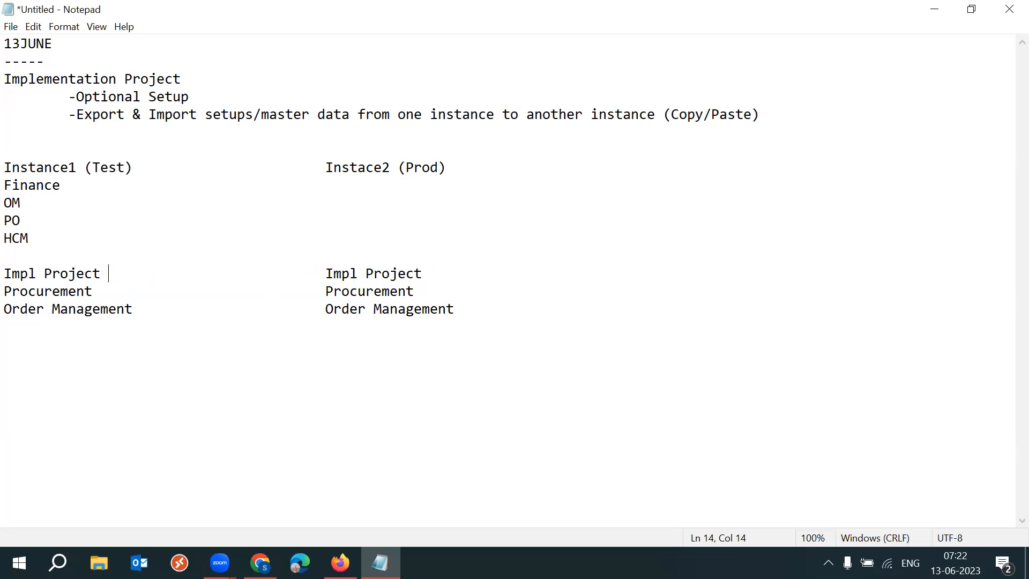
pyautogui.write('Export)')
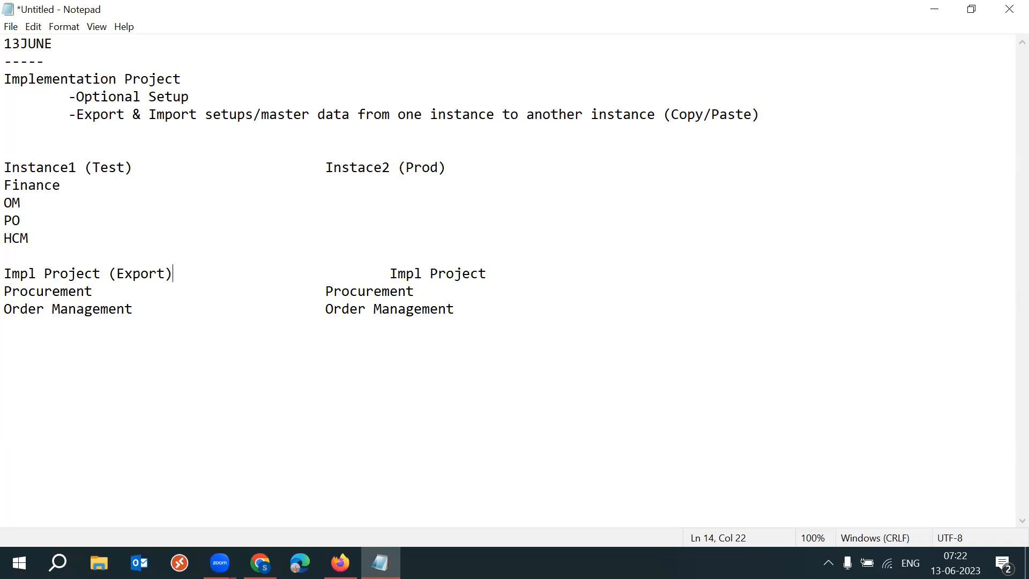
pyautogui.press('Delete')
pyautogui.click(476, 266)
pyautogui.write('(Import')
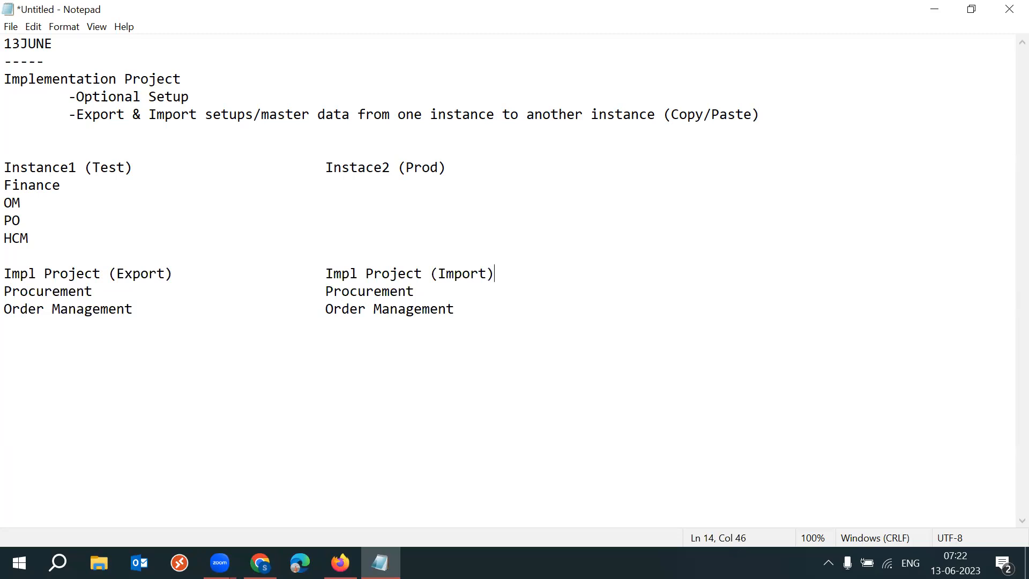
# Highlight the instance headings, module lists and Export/Import labels to review how setups flow from test to production.
pyautogui.moveTo(29, 238); pyautogui.dragTo(12, 189)
pyautogui.moveTo(140, 166); pyautogui.dragTo(21, 168)
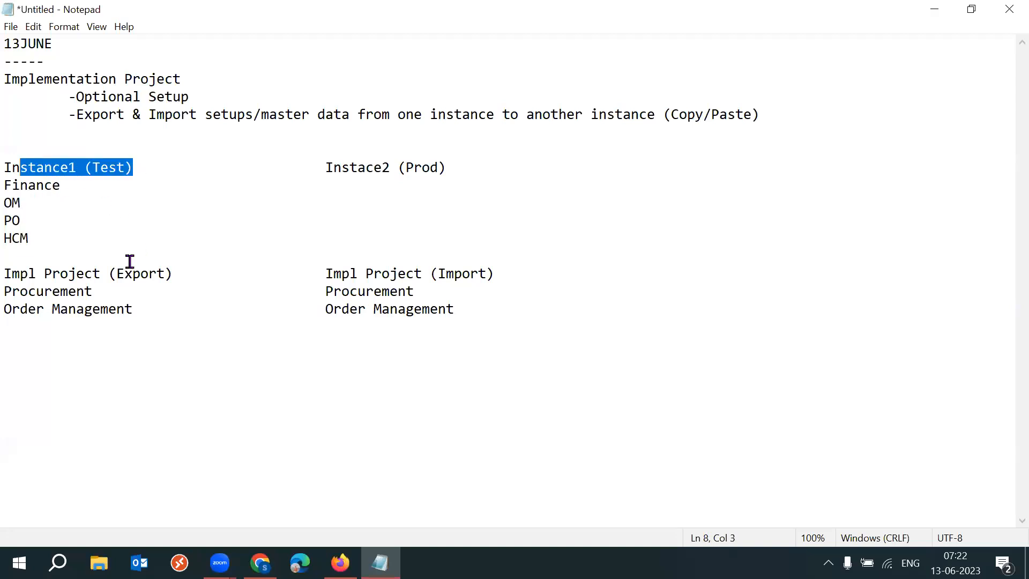
pyautogui.moveTo(97, 295); pyautogui.dragTo(6, 293)
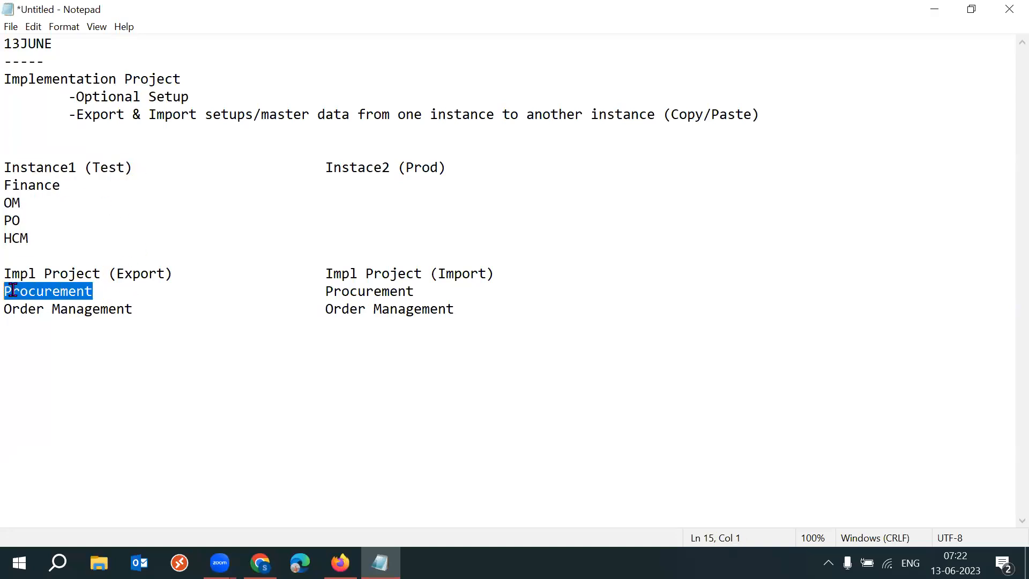
pyautogui.moveTo(134, 309); pyautogui.dragTo(11, 308)
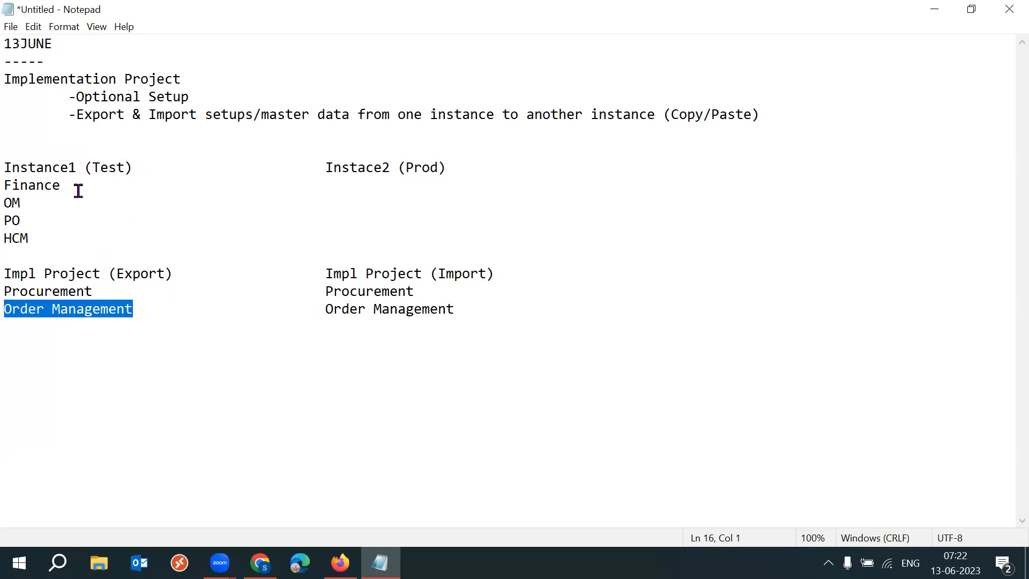
pyautogui.doubleClick(12, 167)
pyautogui.moveTo(326, 168); pyautogui.dragTo(405, 167)
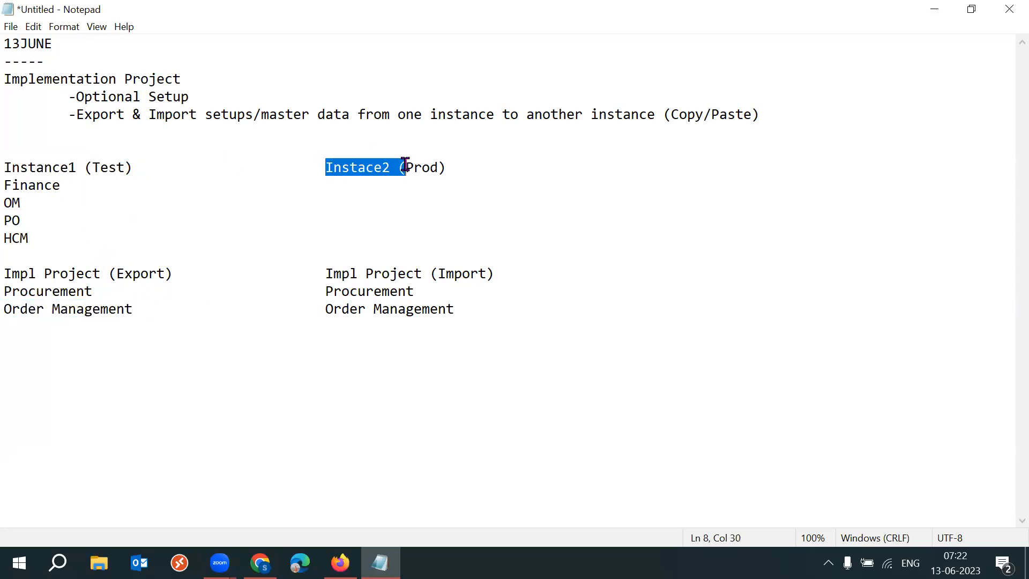
pyautogui.moveTo(204, 254); pyautogui.dragTo(107, 268)
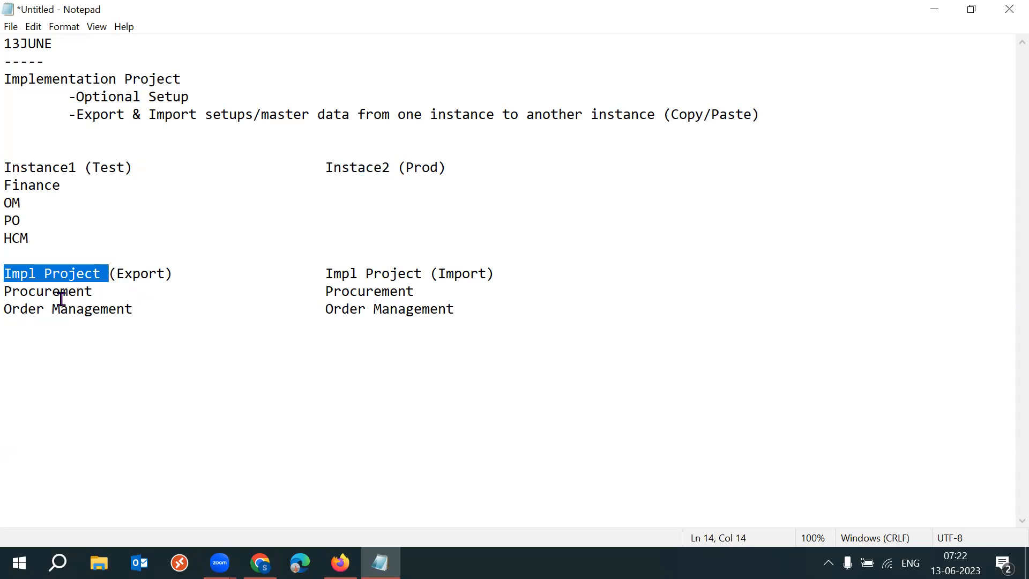
pyautogui.moveTo(4, 291); pyautogui.dragTo(100, 309)
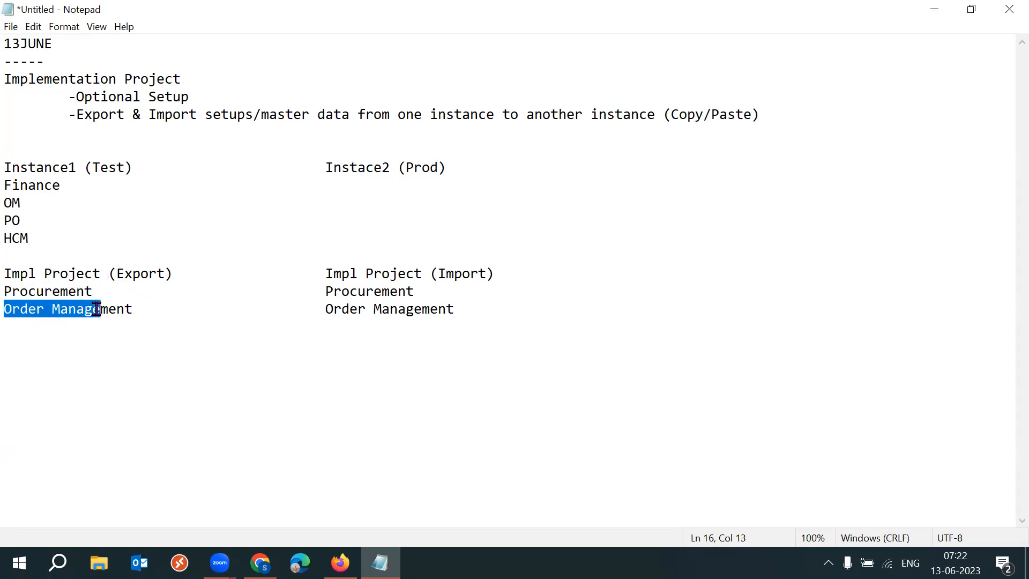
pyautogui.moveTo(325, 275); pyautogui.dragTo(421, 290)
pyautogui.moveTo(323, 311); pyautogui.dragTo(447, 312)
pyautogui.moveTo(7, 274); pyautogui.dragTo(168, 276)
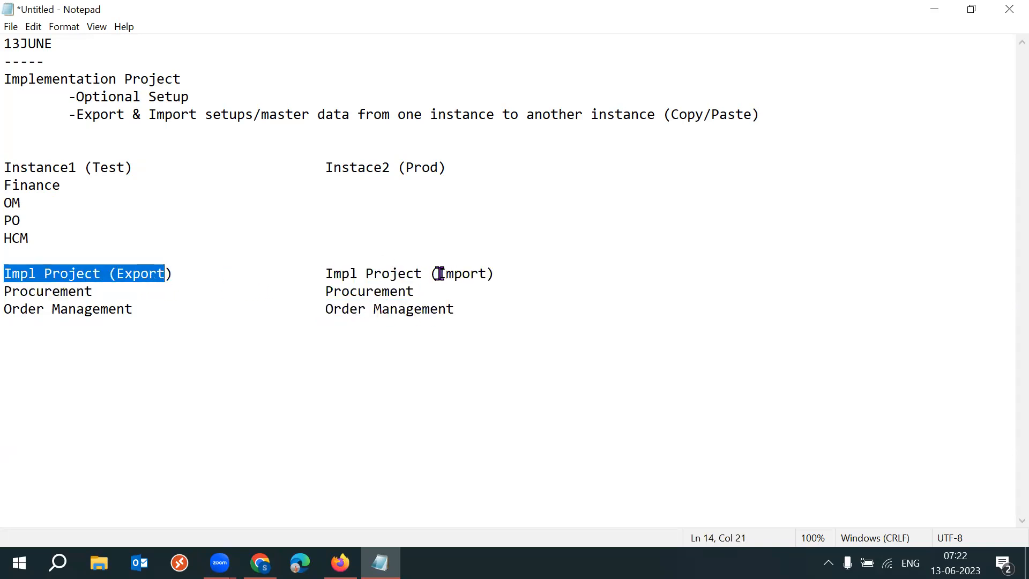
pyautogui.moveTo(438, 274); pyautogui.dragTo(496, 272)
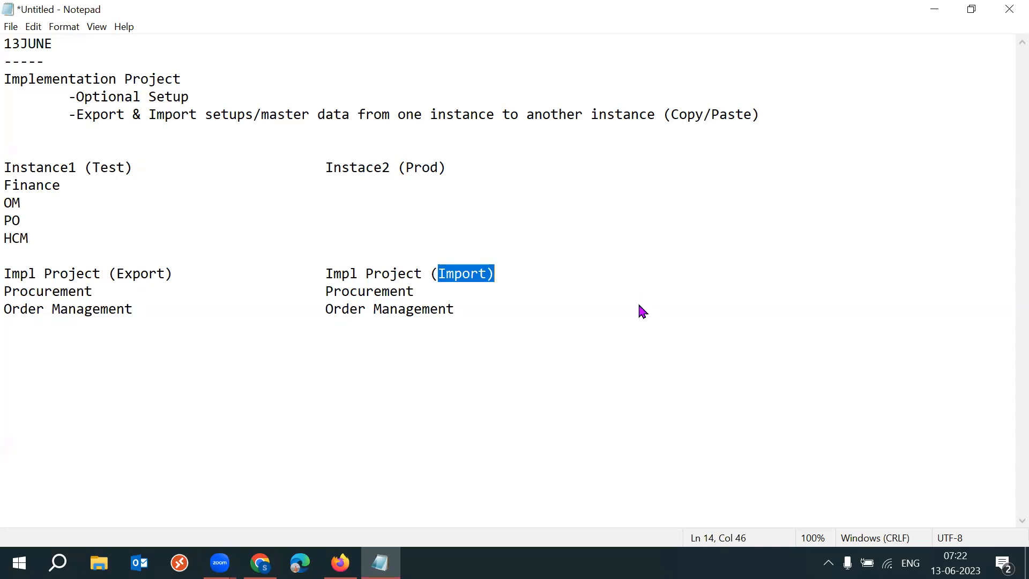
# Save the notes as a text file named 53 batch.
pyautogui.hotkey('ctrl', 's')
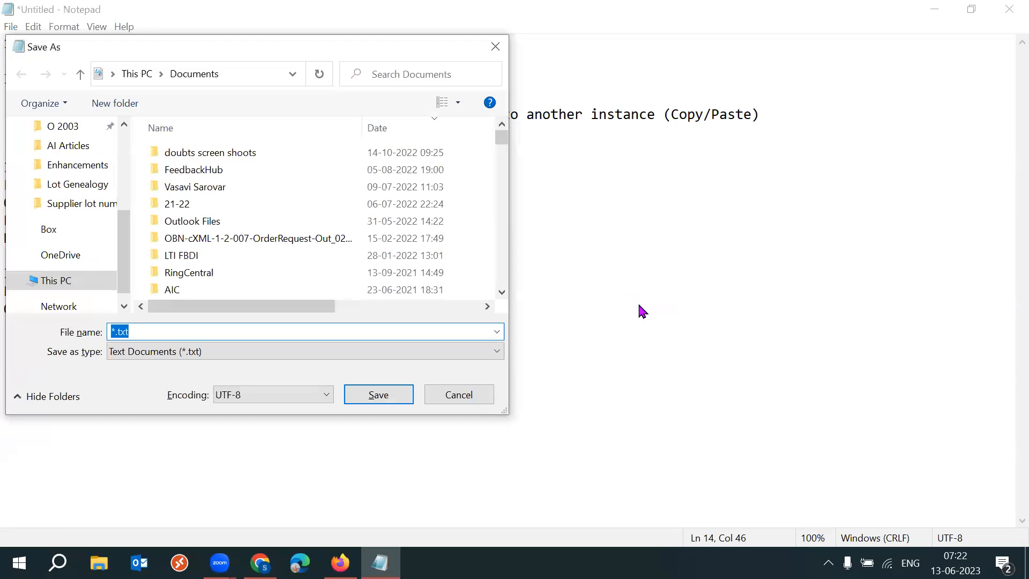
pyautogui.write('52')
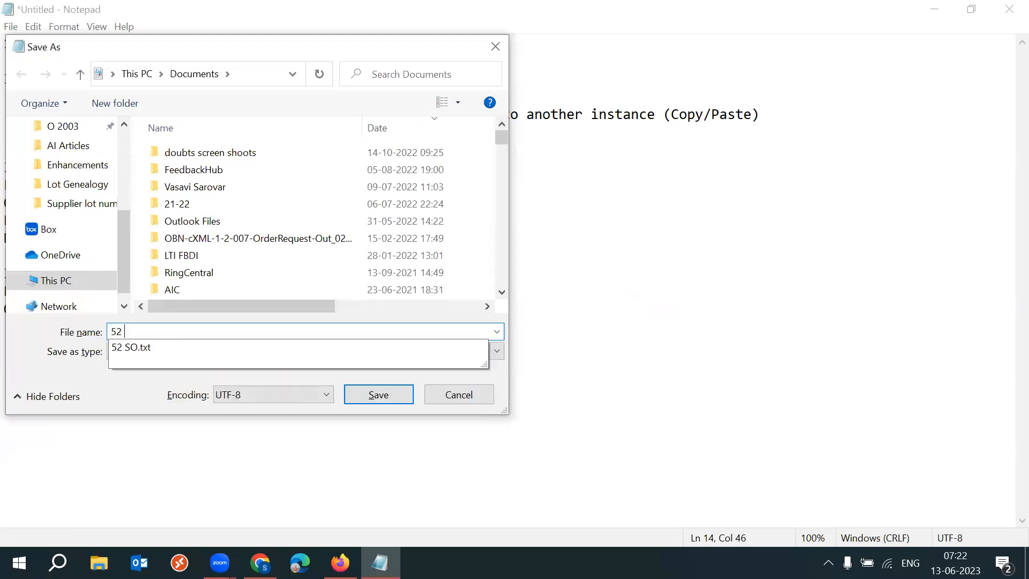
pyautogui.write(' btc')
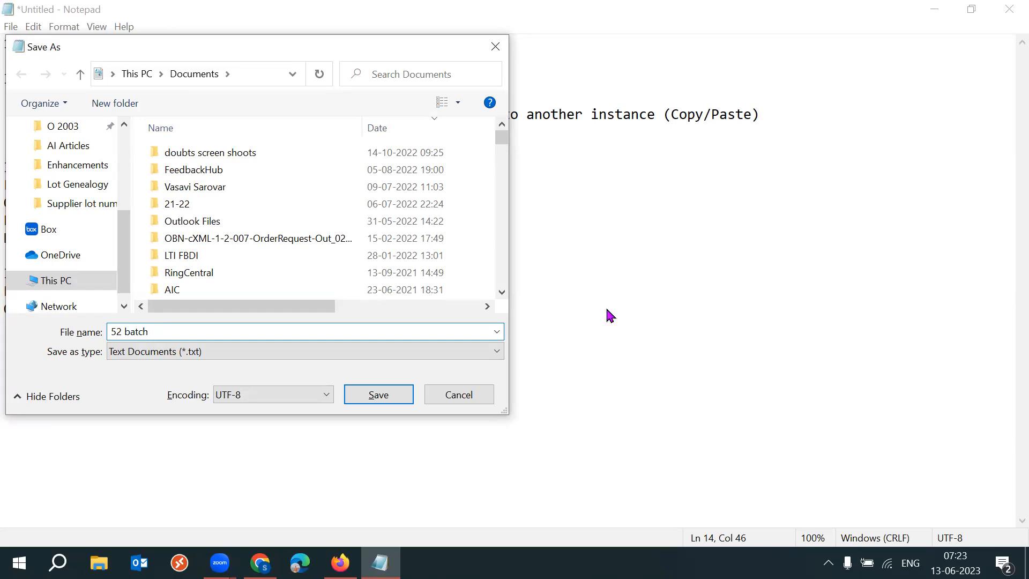
pyautogui.doubleClick(119, 332)
pyautogui.write('53')
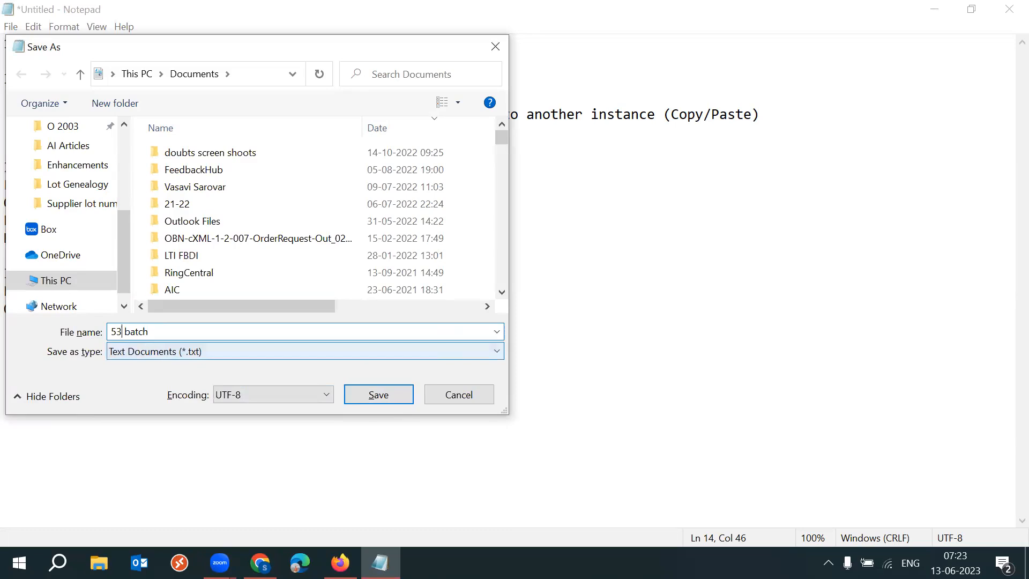
pyautogui.press('Return')
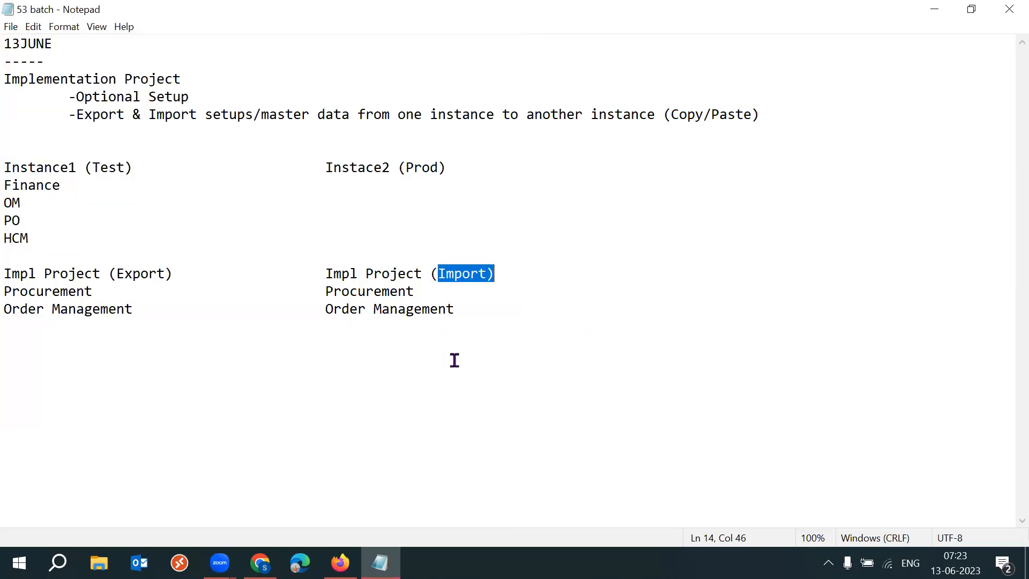
# Correct the production column heading spelling so it reads Instance2 (Prod).
pyautogui.moveTo(117, 273); pyautogui.dragTo(165, 274)
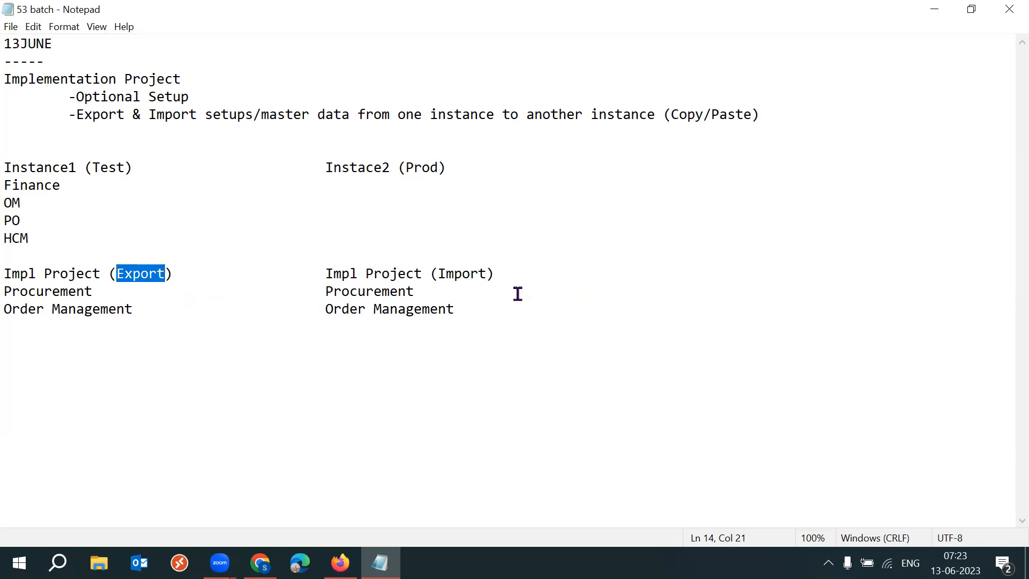
pyautogui.moveTo(133, 167); pyautogui.dragTo(75, 160)
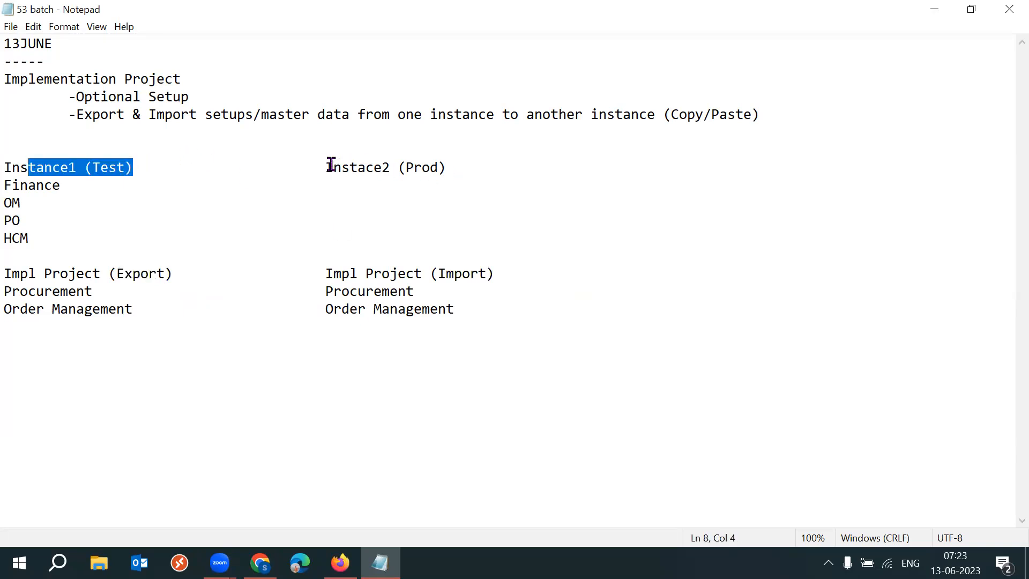
pyautogui.moveTo(327, 167); pyautogui.dragTo(448, 166)
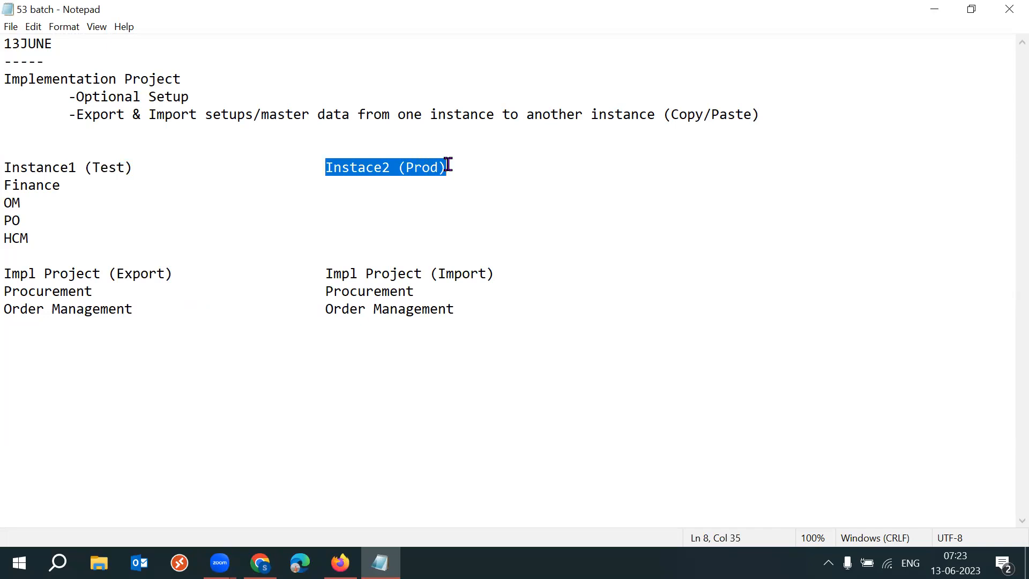
pyautogui.moveTo(194, 80); pyautogui.dragTo(7, 79)
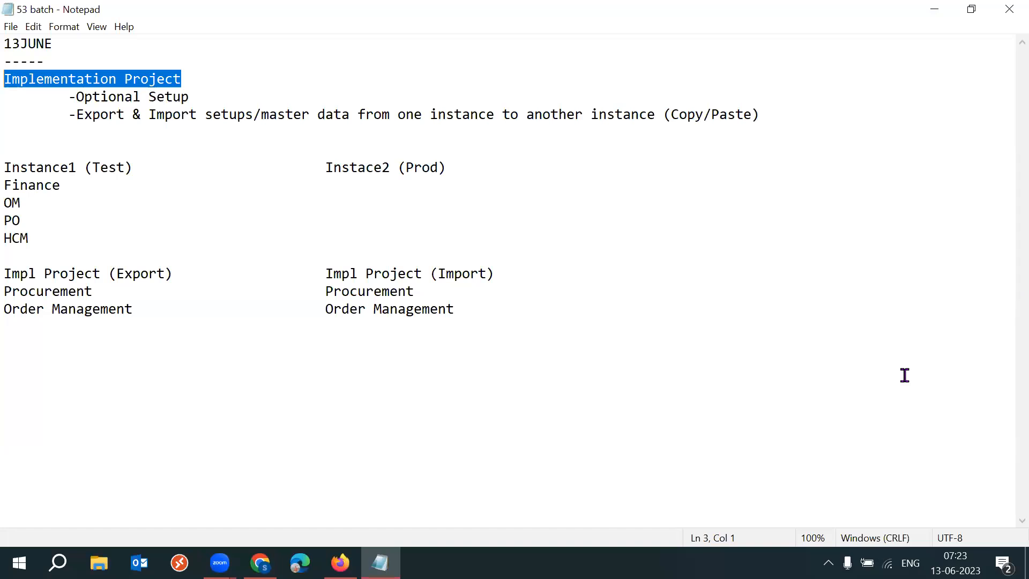
pyautogui.moveTo(322, 167); pyautogui.dragTo(446, 171)
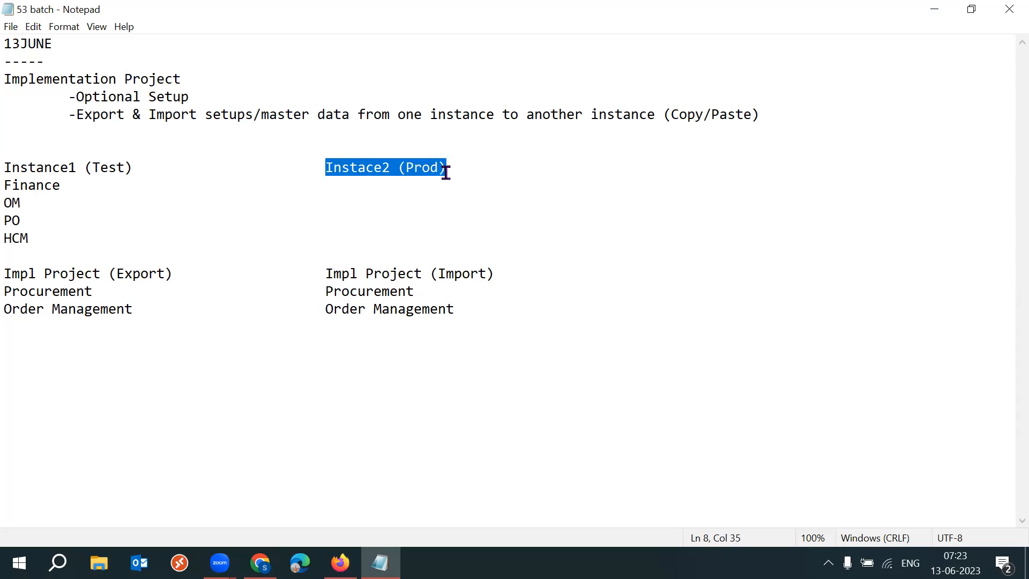
pyautogui.click(392, 166)
pyautogui.press('BackSpace')
pyautogui.press('BackSpace')
pyautogui.press('BackSpace')
pyautogui.write('nce')
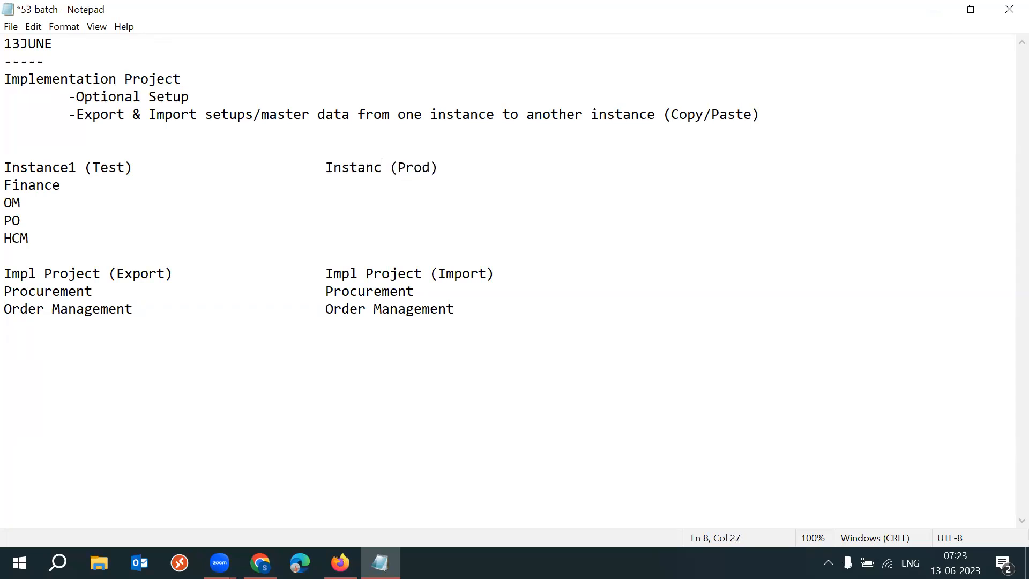
pyautogui.write('2')
# Save the corrected notes file.
pyautogui.moveTo(326, 168); pyautogui.dragTo(440, 166)
pyautogui.moveTo(115, 274); pyautogui.dragTo(168, 272)
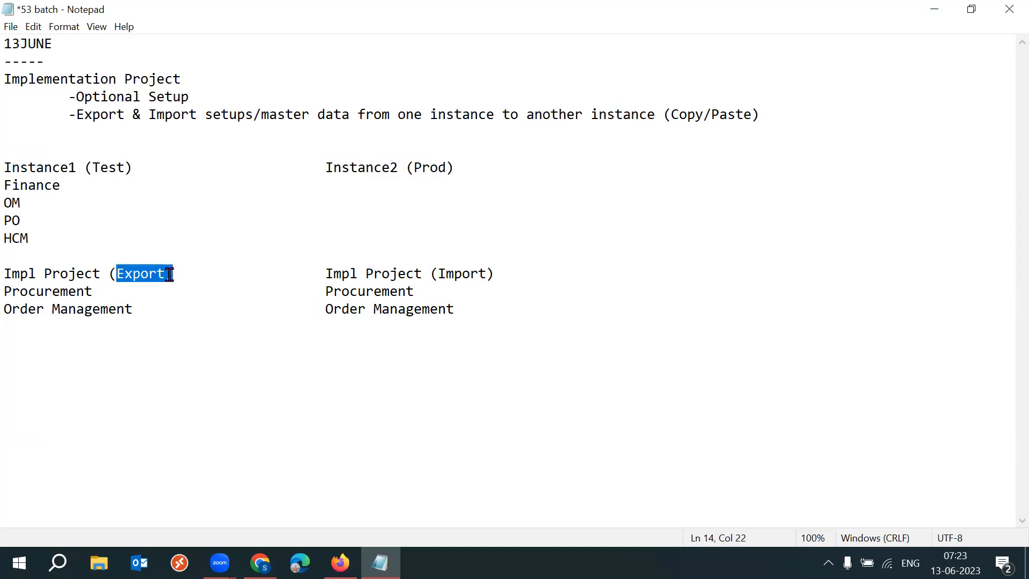
pyautogui.moveTo(431, 275); pyautogui.dragTo(495, 274)
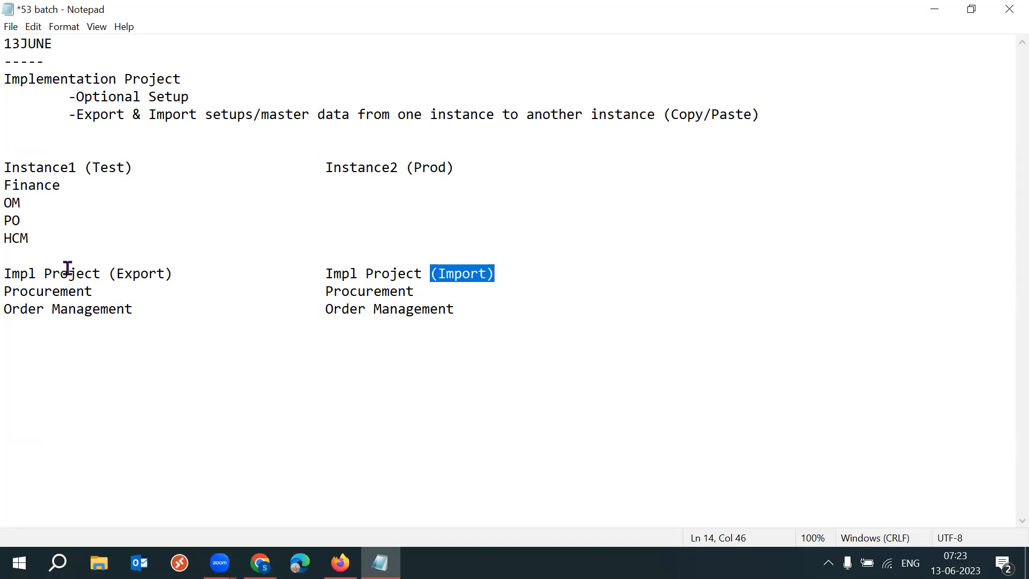
pyautogui.moveTo(5, 274); pyautogui.dragTo(99, 275)
pyautogui.moveTo(320, 273); pyautogui.dragTo(415, 274)
pyautogui.click(620, 301)
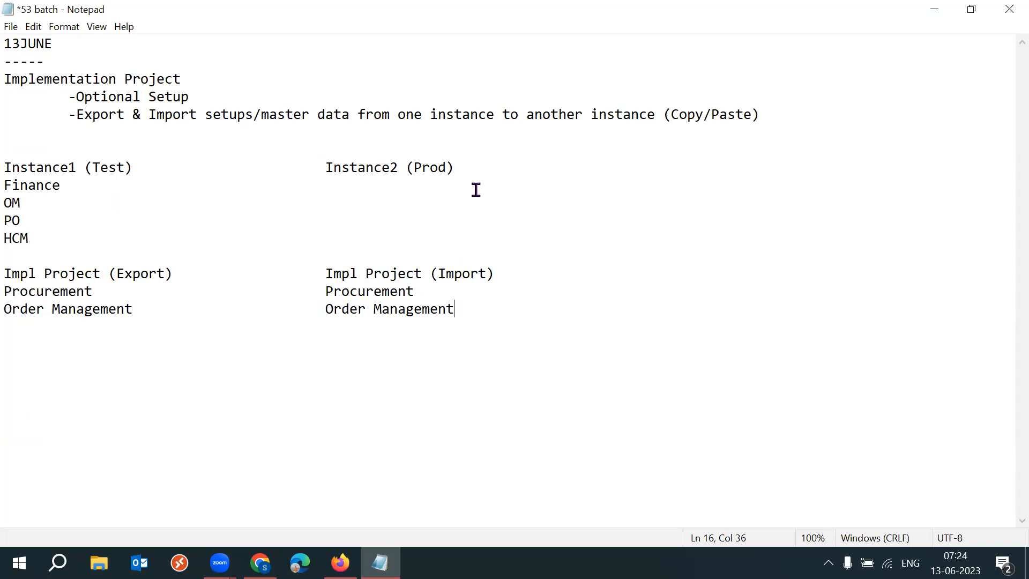
pyautogui.hotkey('ctrl', 's')
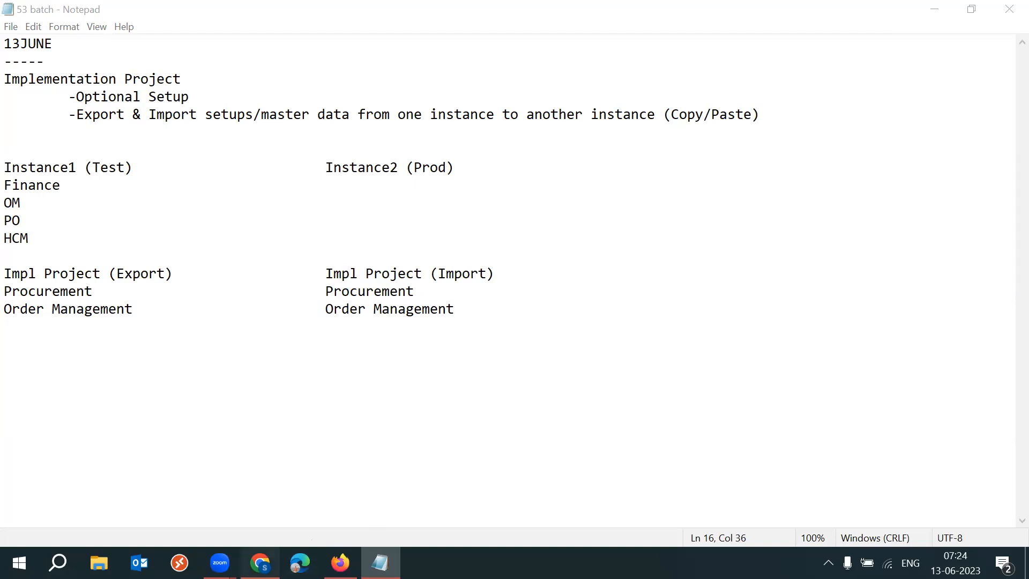
# Switch to the 2023 SCM Setups Sheet in the browser and review the Implementation Project Creation (Optional) entry.
pyautogui.click(260, 563)
pyautogui.click(151, 398)
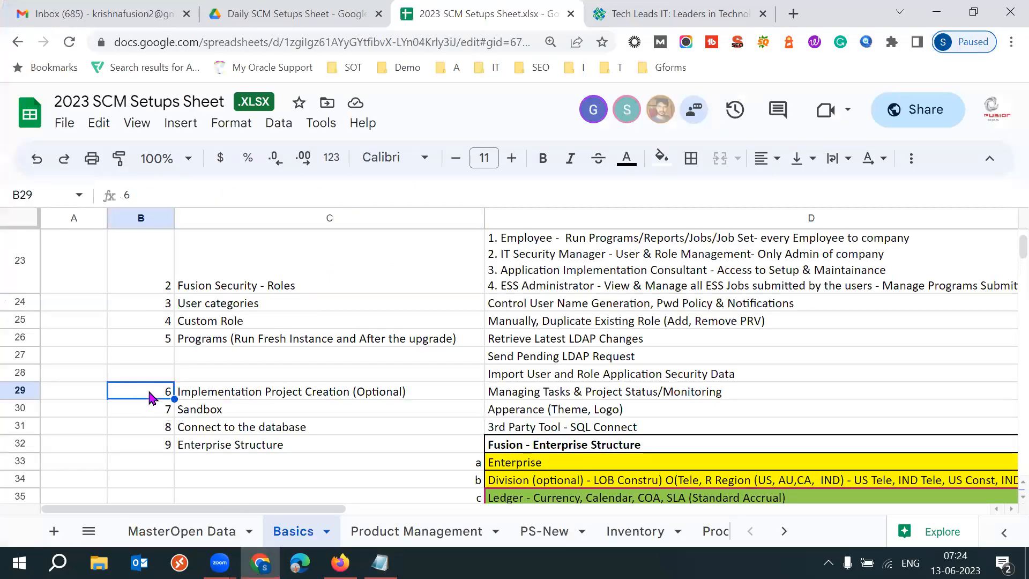
pyautogui.click(244, 397)
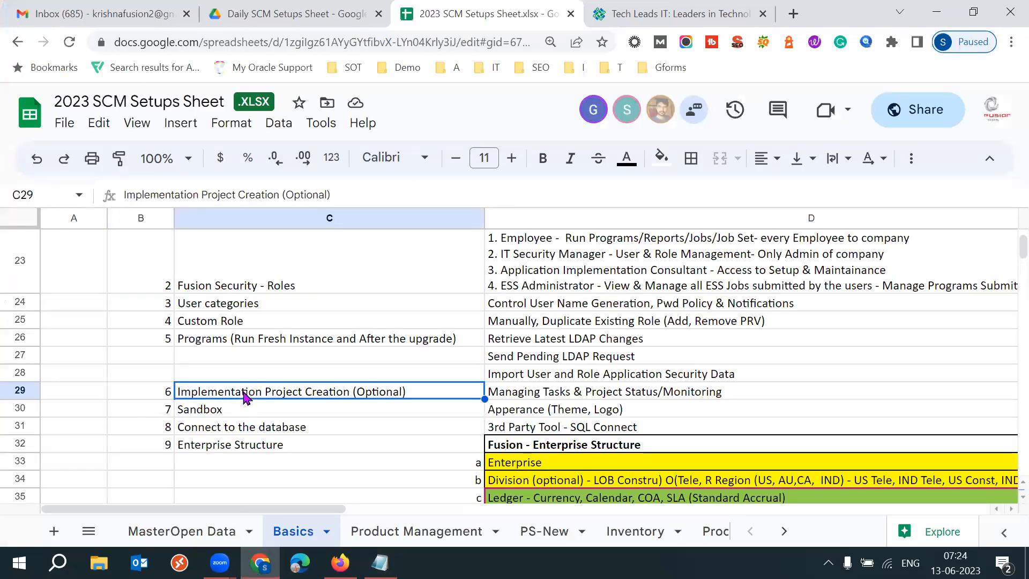
pyautogui.moveTo(294, 195); pyautogui.dragTo(326, 194)
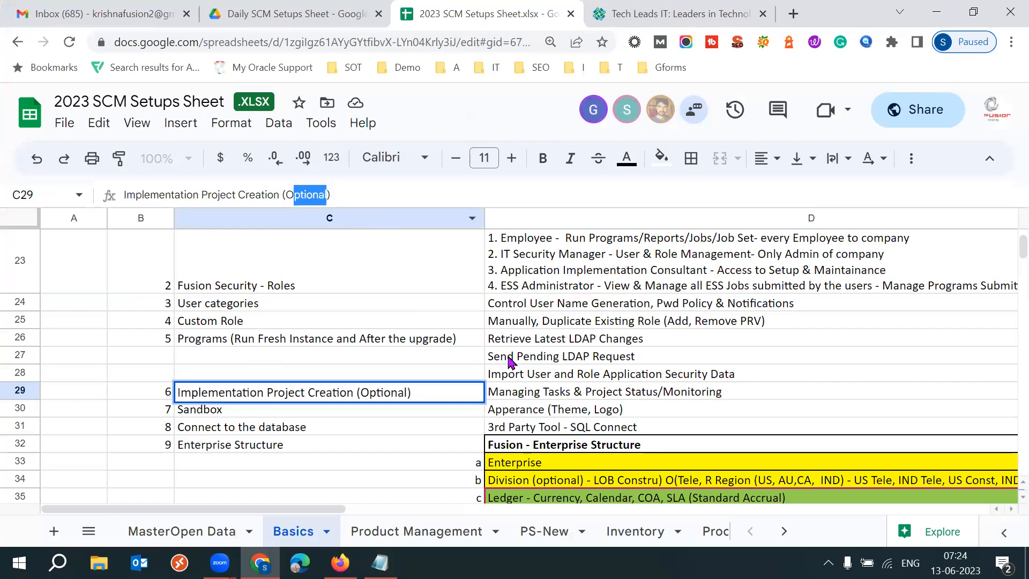
pyautogui.click(464, 395)
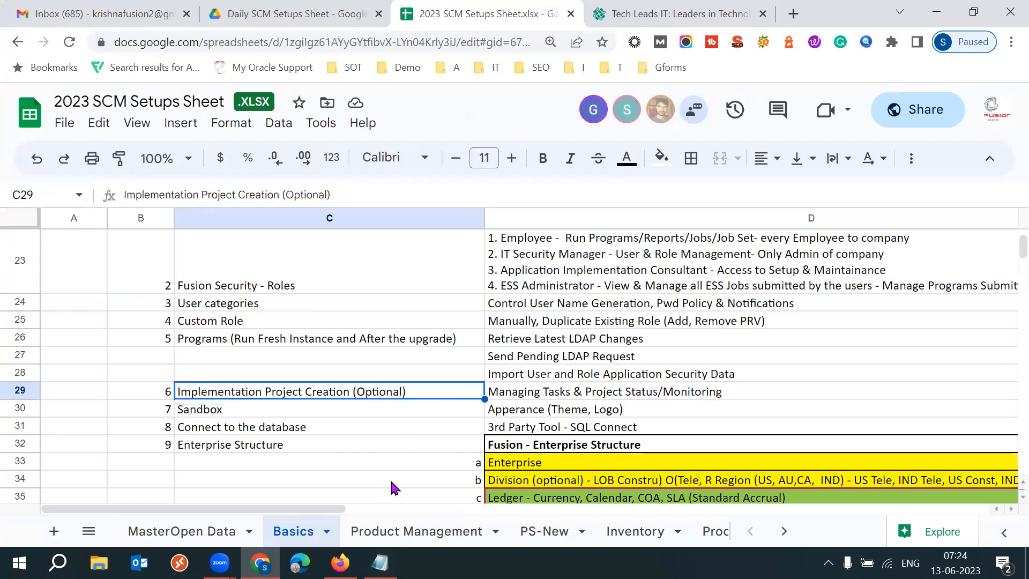
# Switch to Fusion and open the TL APAC Implementation Project from the implementation projects list.
pyautogui.click(340, 563)
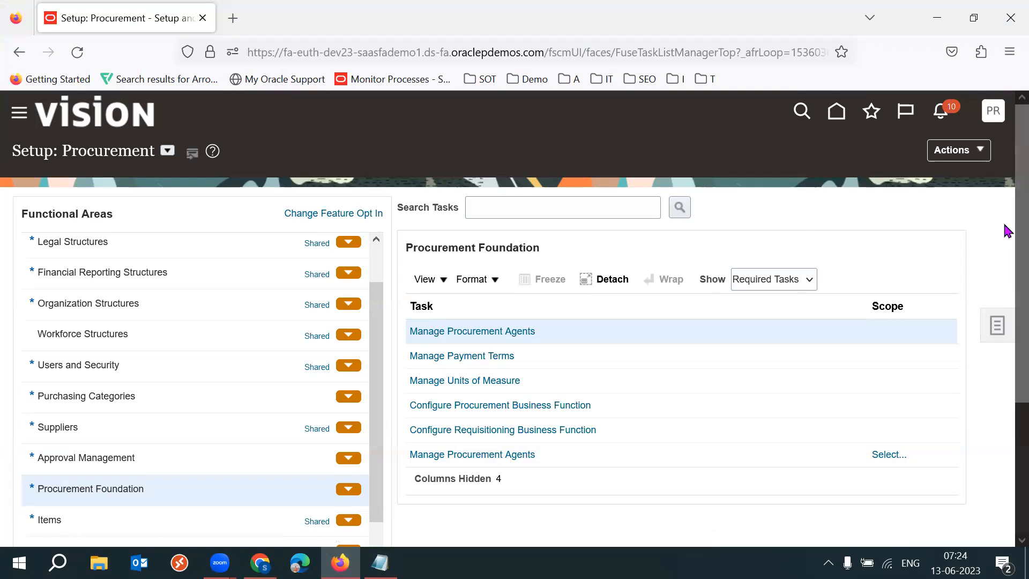
pyautogui.click(897, 203)
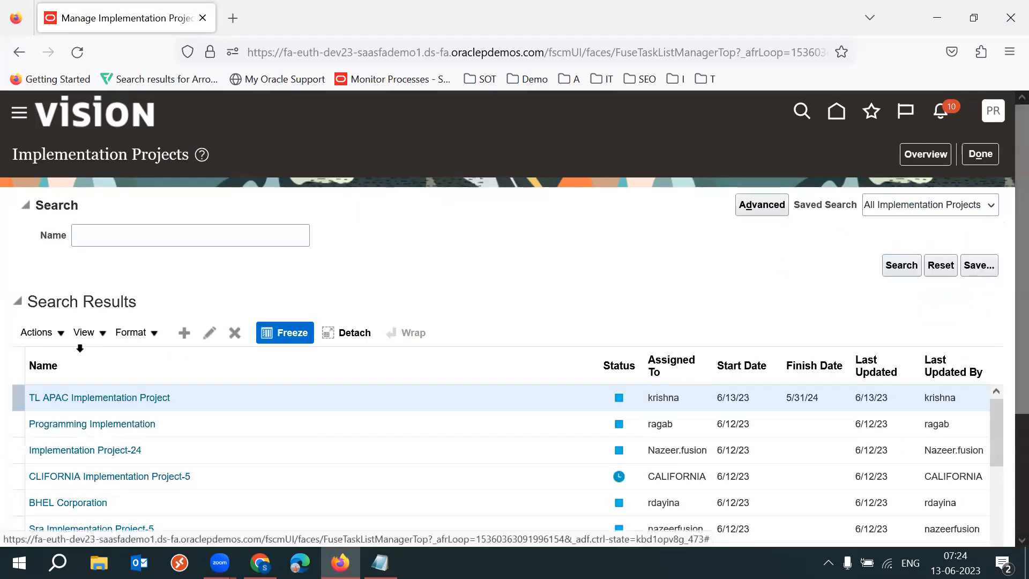
pyautogui.click(38, 398)
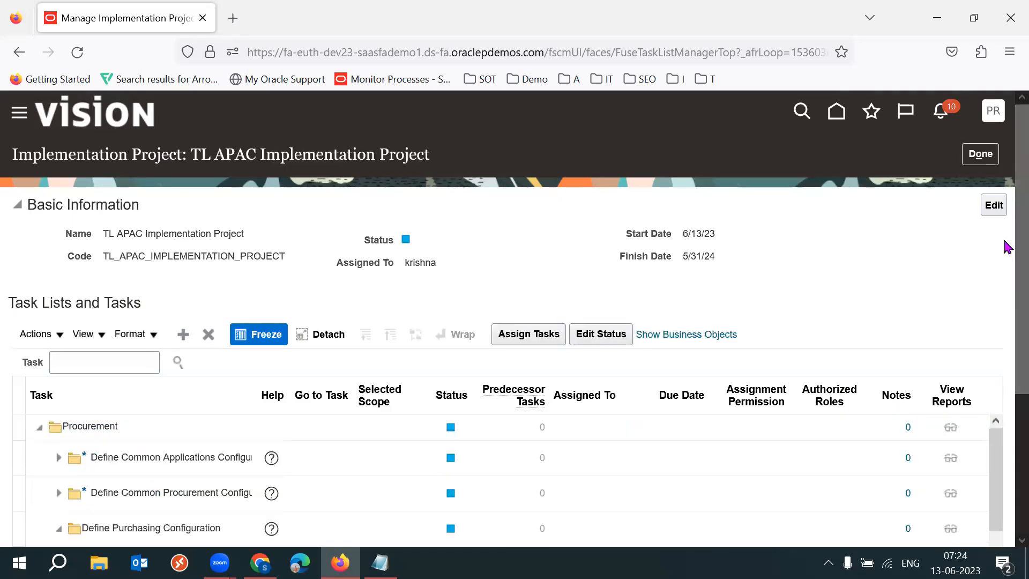
# Select the Manage Purchasing Value Sets task under Define Purchasing Configuration and start assigning it.
pyautogui.scroll(-3, 1006, 329)
pyautogui.scroll(-2, 1006, 328)
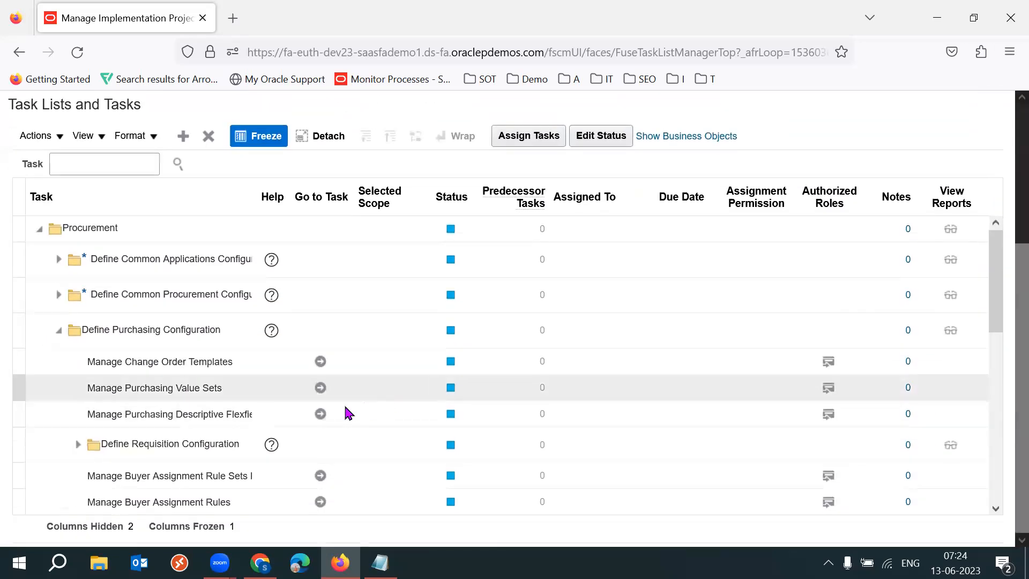
pyautogui.click(193, 391)
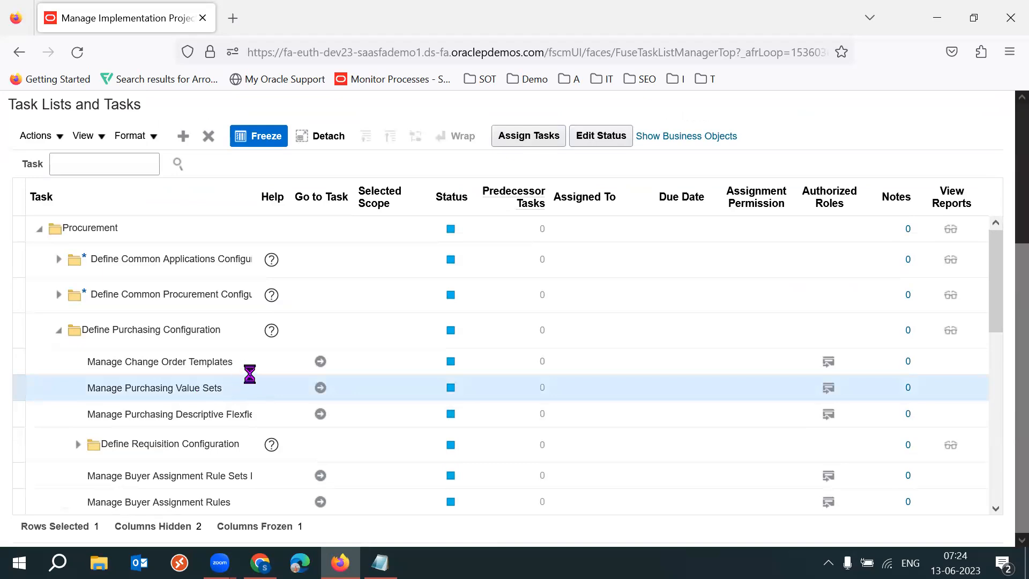
pyautogui.tripleClick(222, 389)
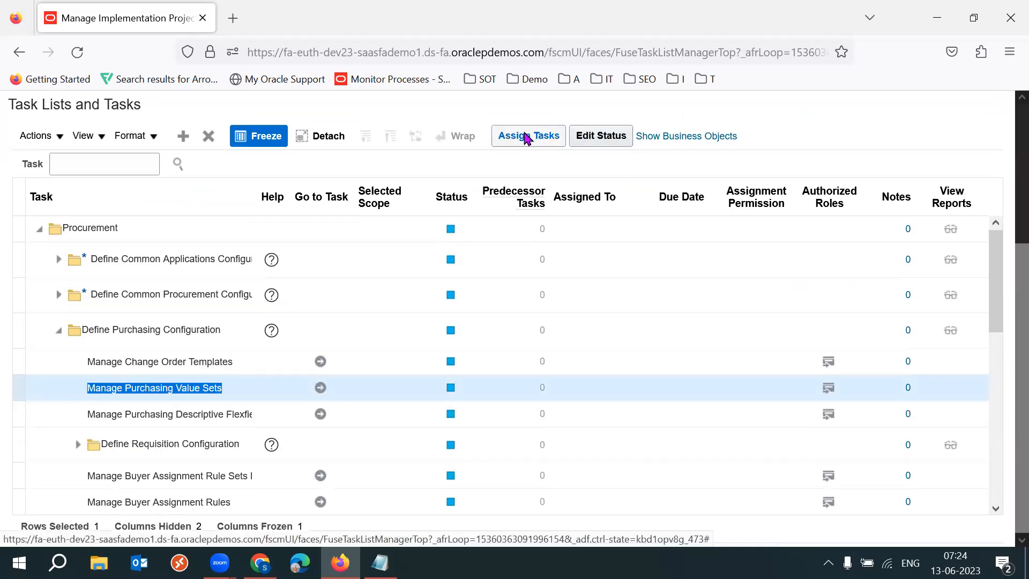
pyautogui.tripleClick(198, 389)
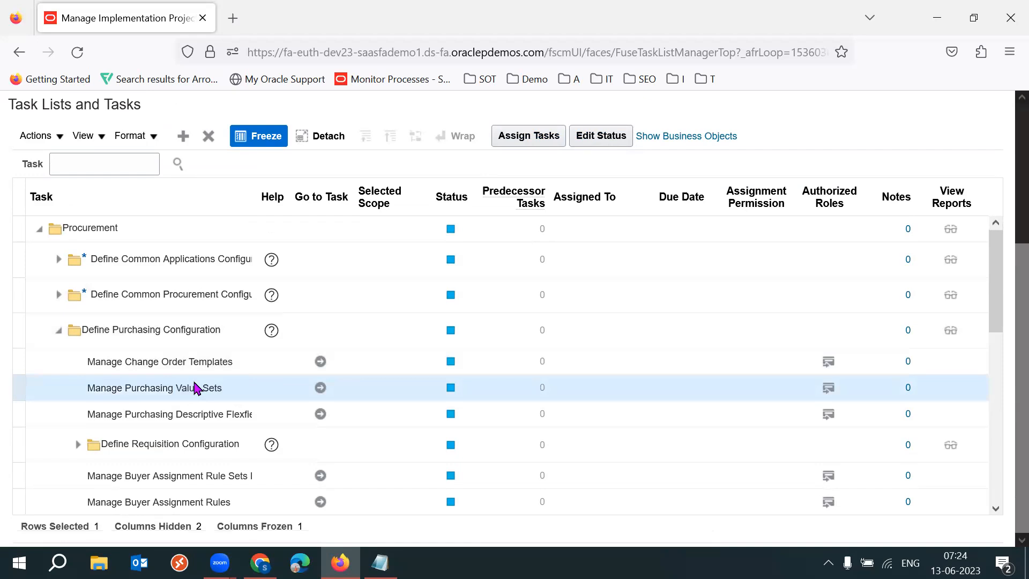
pyautogui.click(531, 136)
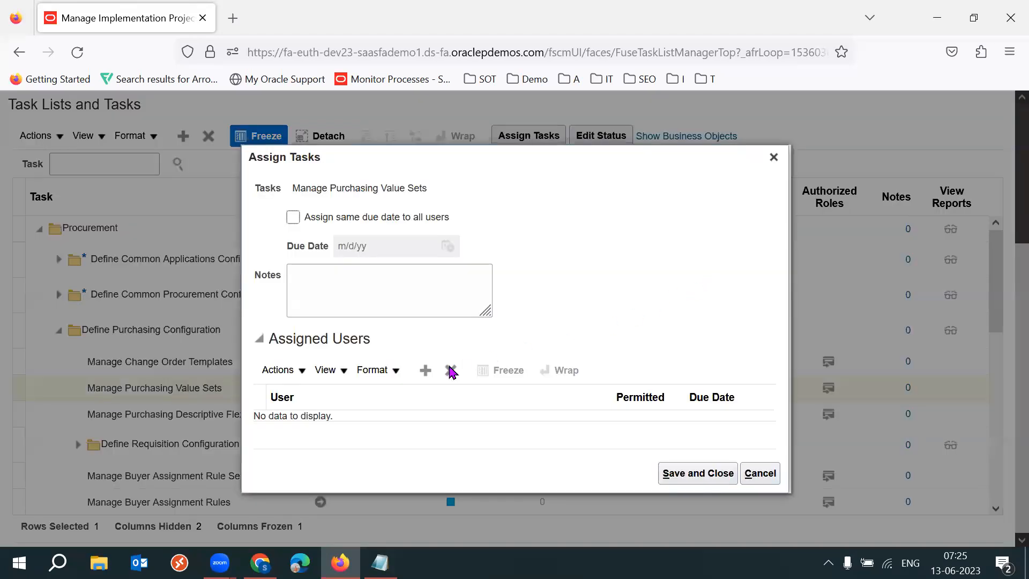
# Search users by user ID and add the first matching user to the task's assigned users.
pyautogui.click(425, 370)
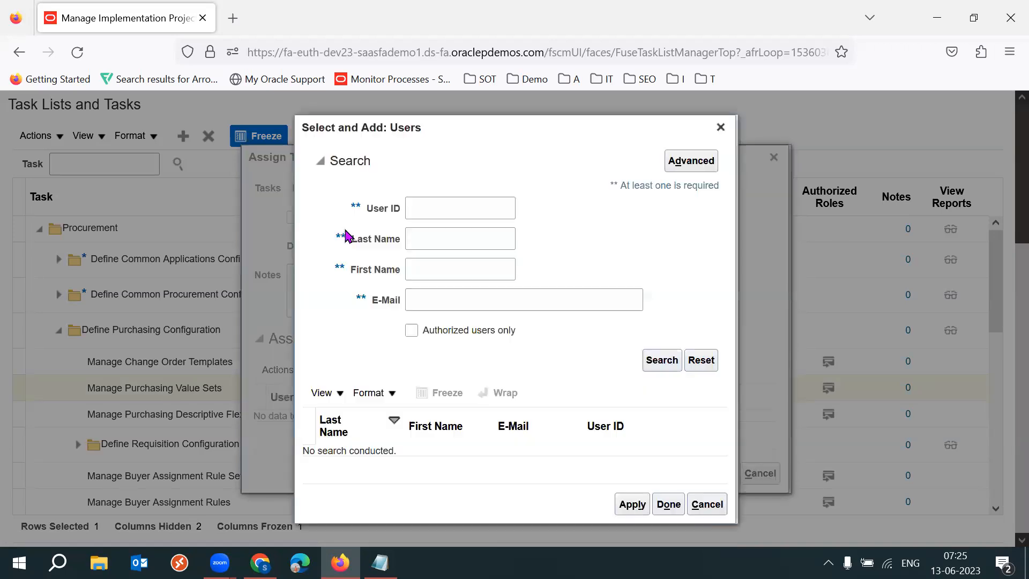
pyautogui.click(462, 211)
pyautogui.write('krishna')
pyautogui.click(663, 361)
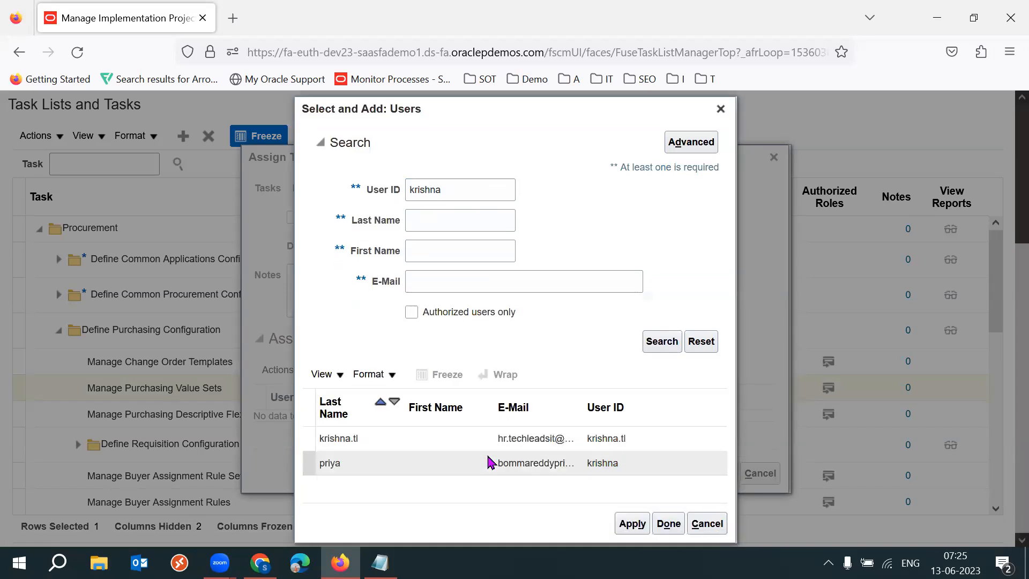
pyautogui.click(410, 438)
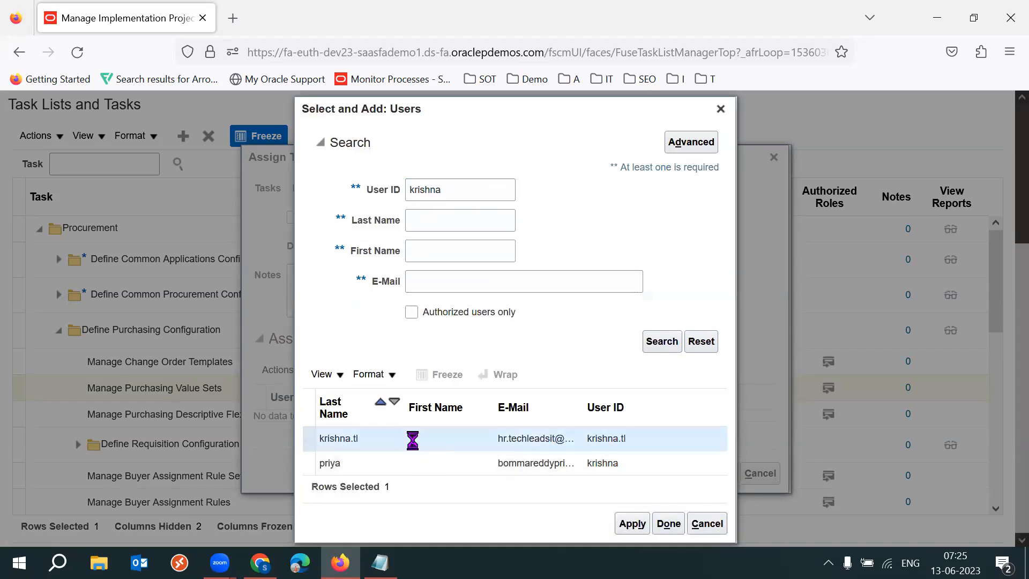
pyautogui.click(632, 523)
pyautogui.click(669, 525)
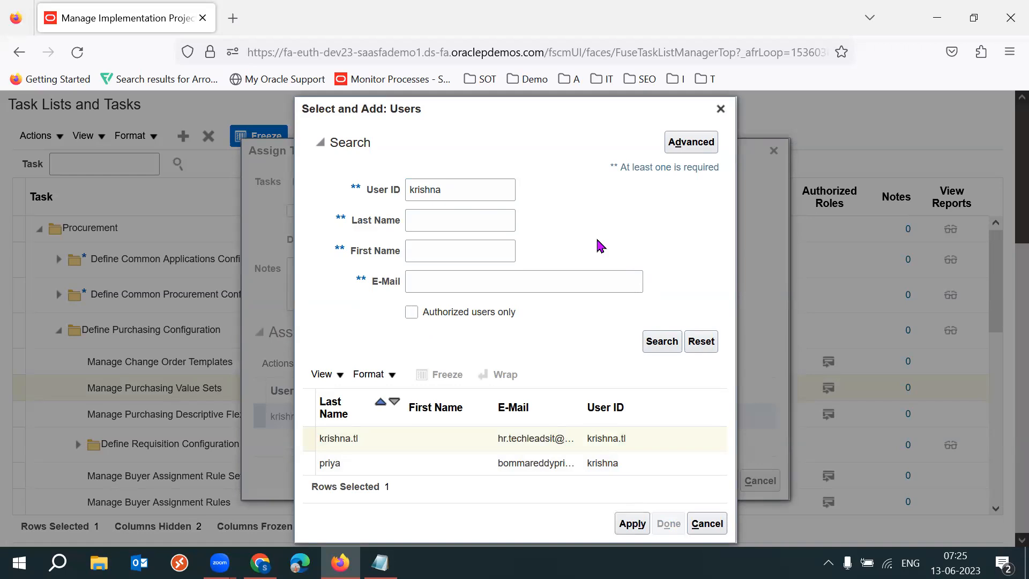
pyautogui.click(721, 110)
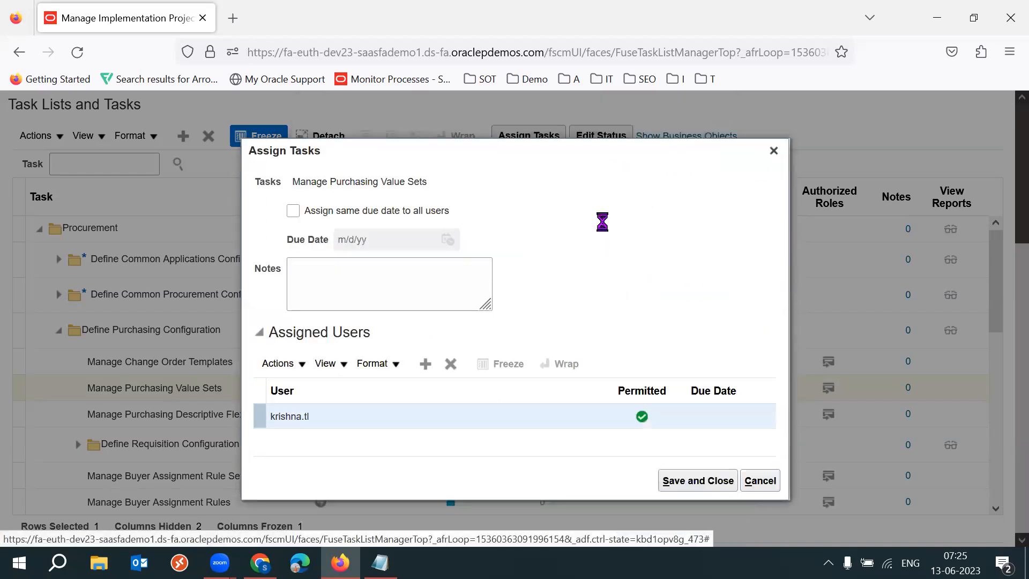
# Apply the same due date to all users and set the due date to 6/30/23.
pyautogui.click(297, 215)
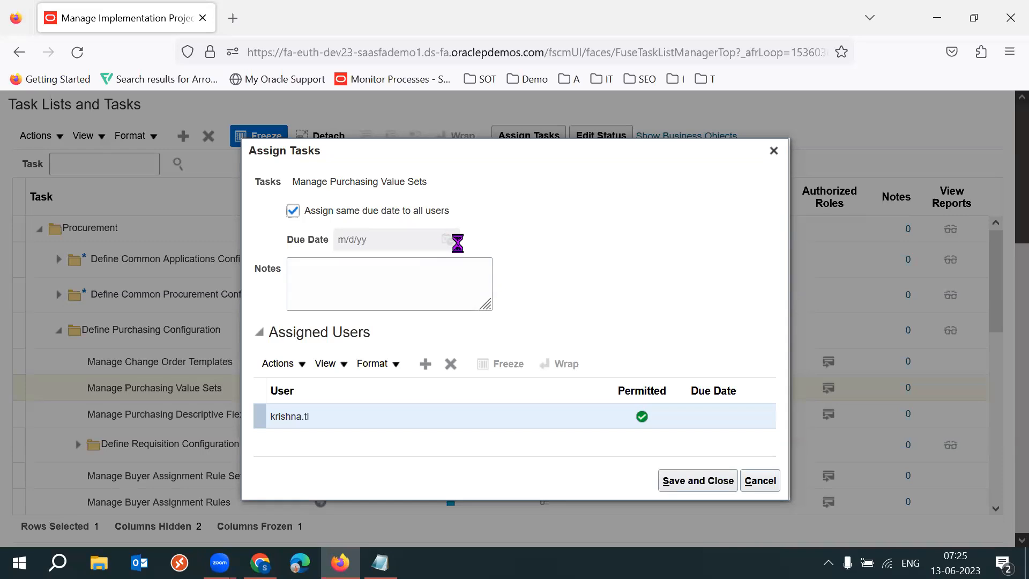
pyautogui.click(343, 279)
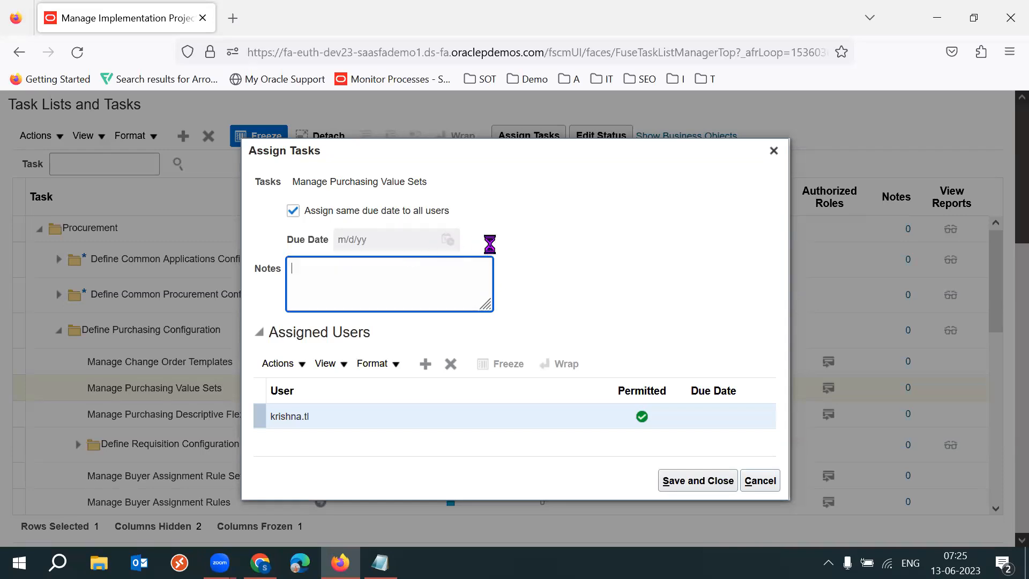
pyautogui.click(455, 238)
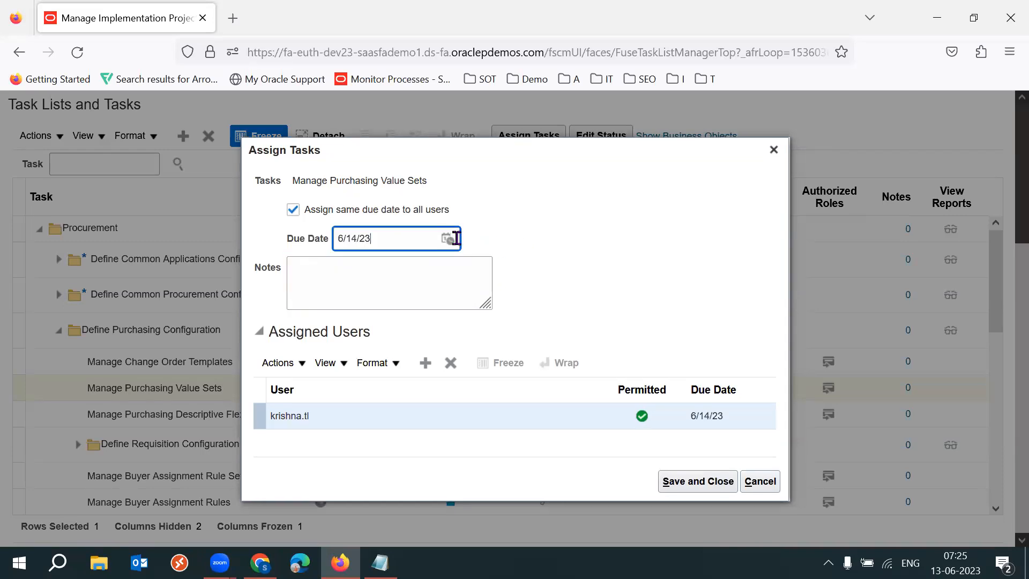
pyautogui.click(449, 238)
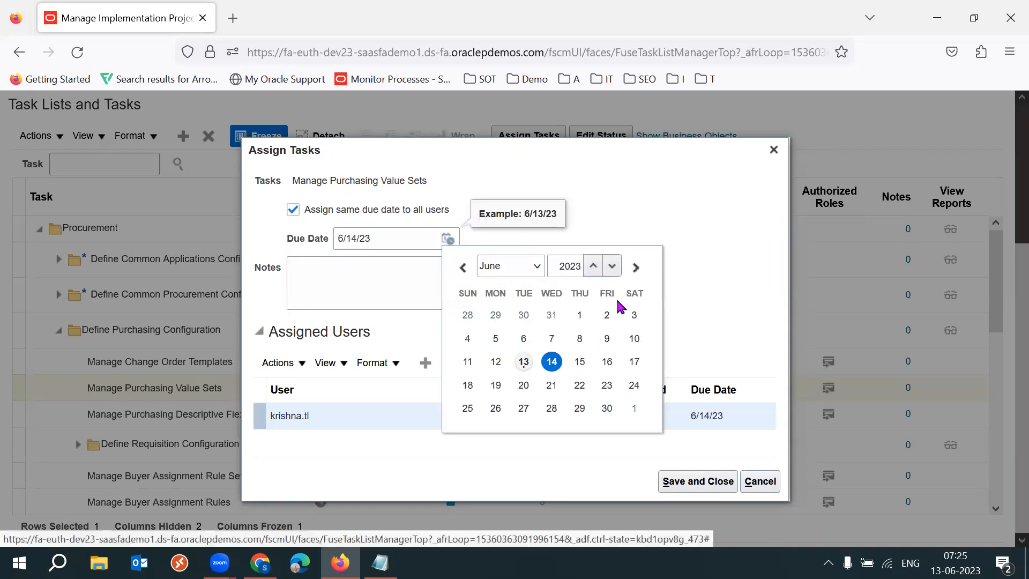
pyautogui.click(607, 408)
pyautogui.doubleClick(395, 239)
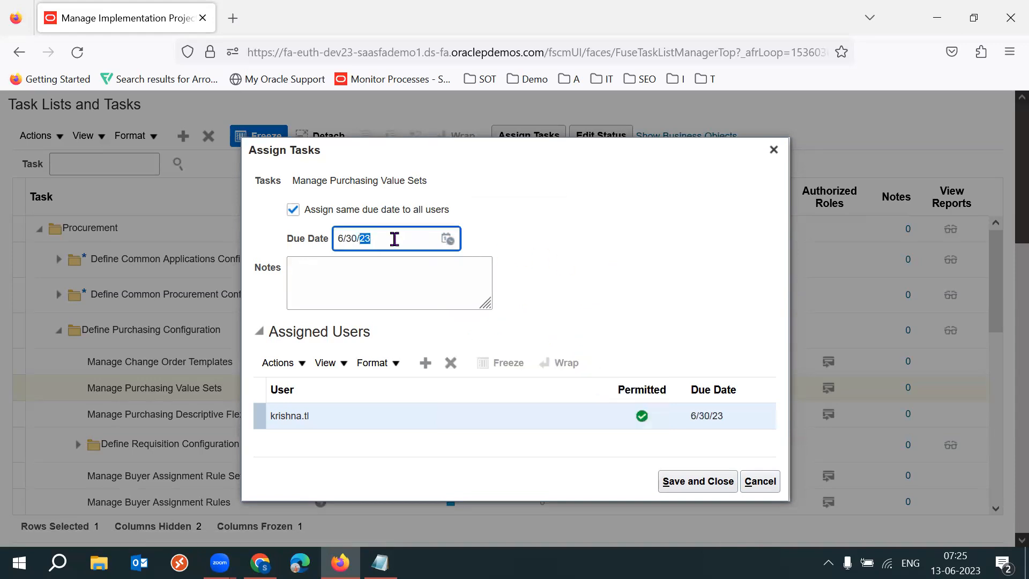
pyautogui.click(607, 255)
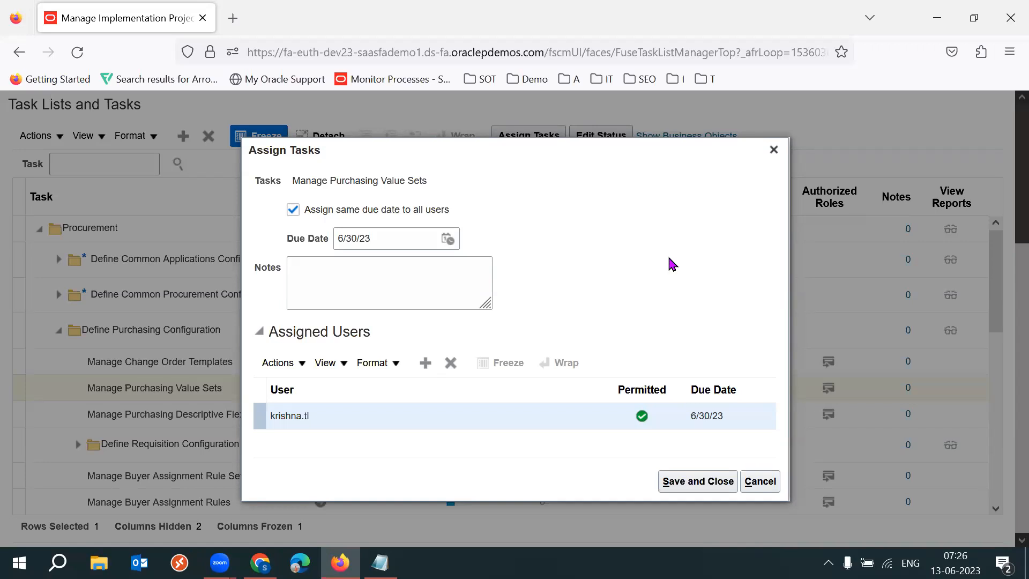
# Save the task assignment and leave the implementation project.
pyautogui.click(712, 485)
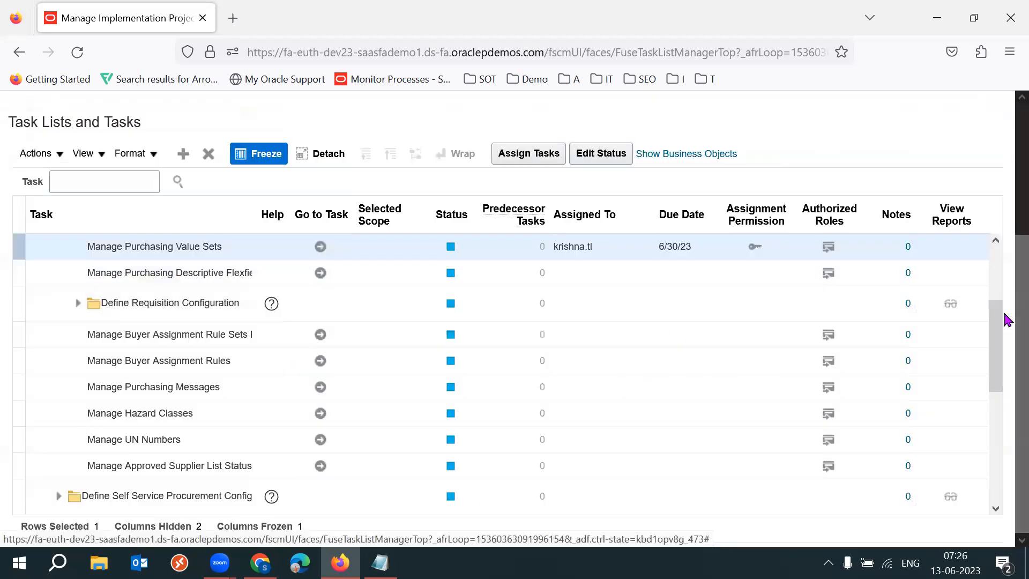
pyautogui.scroll(4, 1004, 214)
pyautogui.click(981, 154)
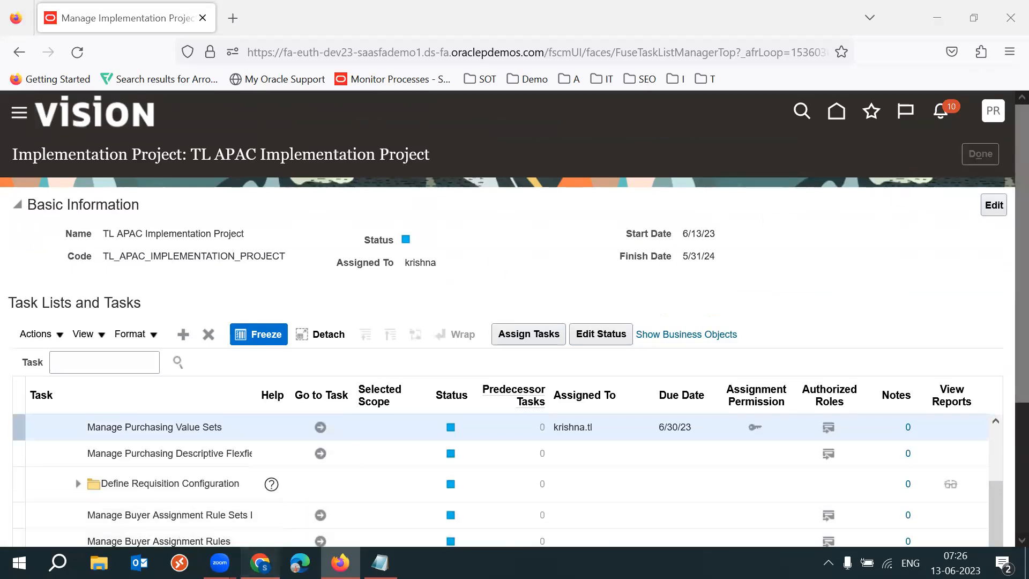
# Review the Sandbox entry and its description in the setups sheet.
pyautogui.hotkey('alt', 'Tab')
pyautogui.click(148, 413)
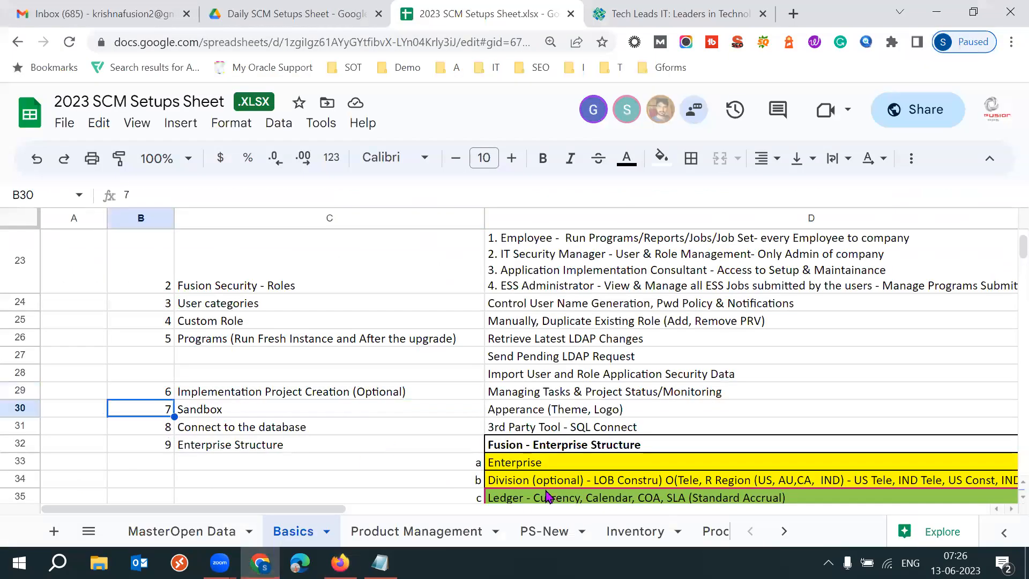
pyautogui.hotkey('shift', 'Right')
pyautogui.hotkey('shift', 'Right')
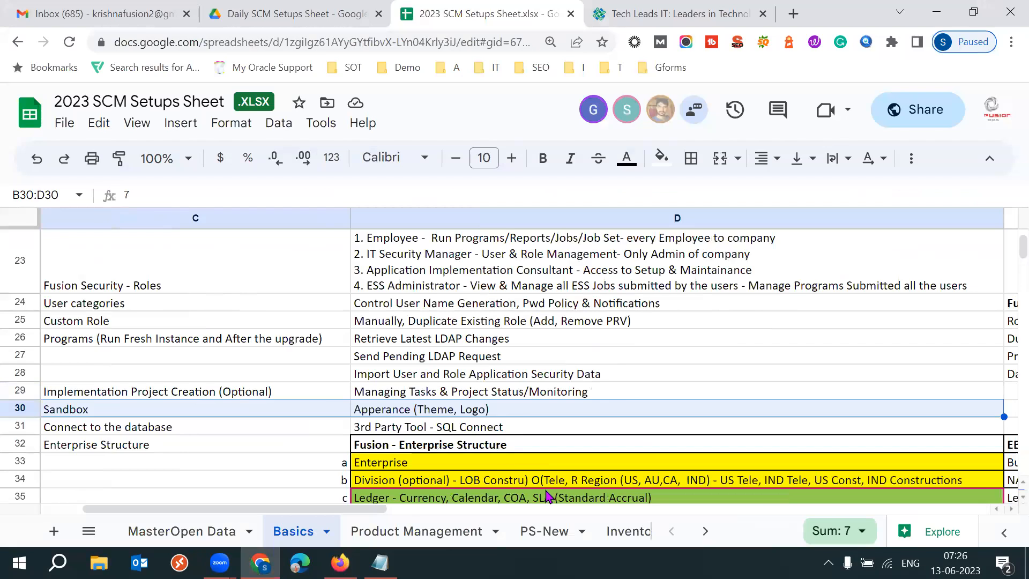
pyautogui.press('Home')
pyautogui.click(305, 395)
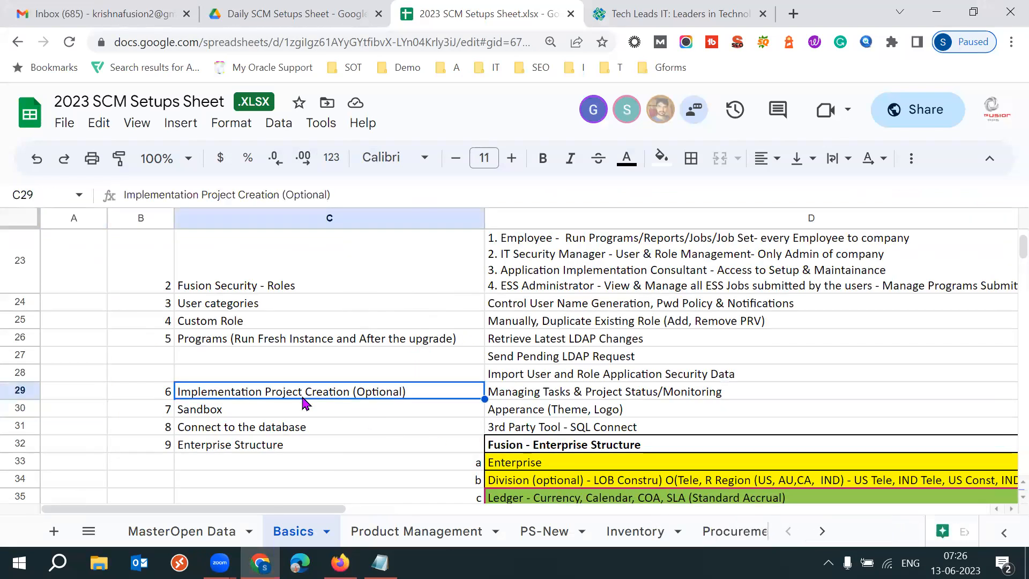
pyautogui.click(246, 413)
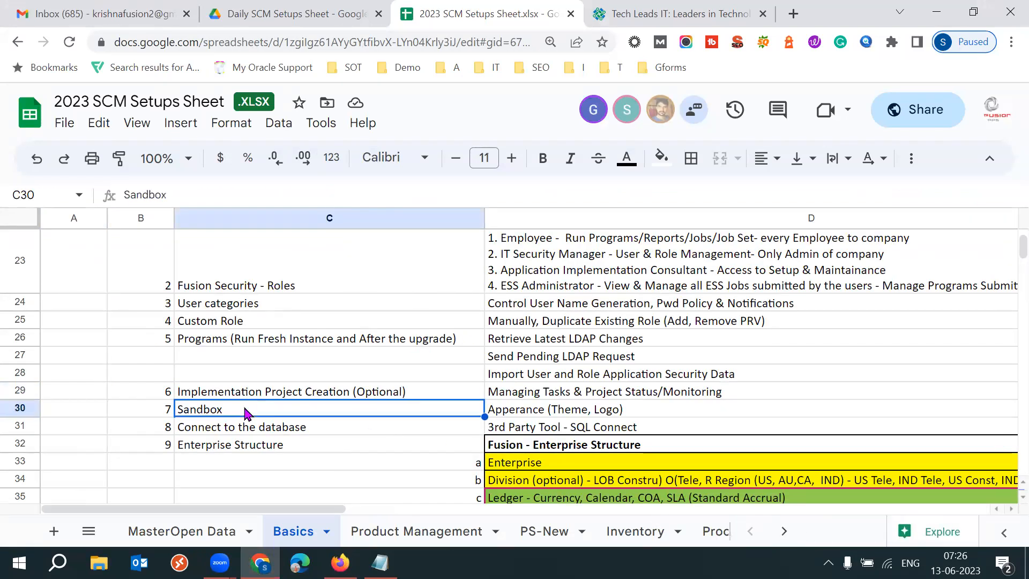
pyautogui.click(558, 414)
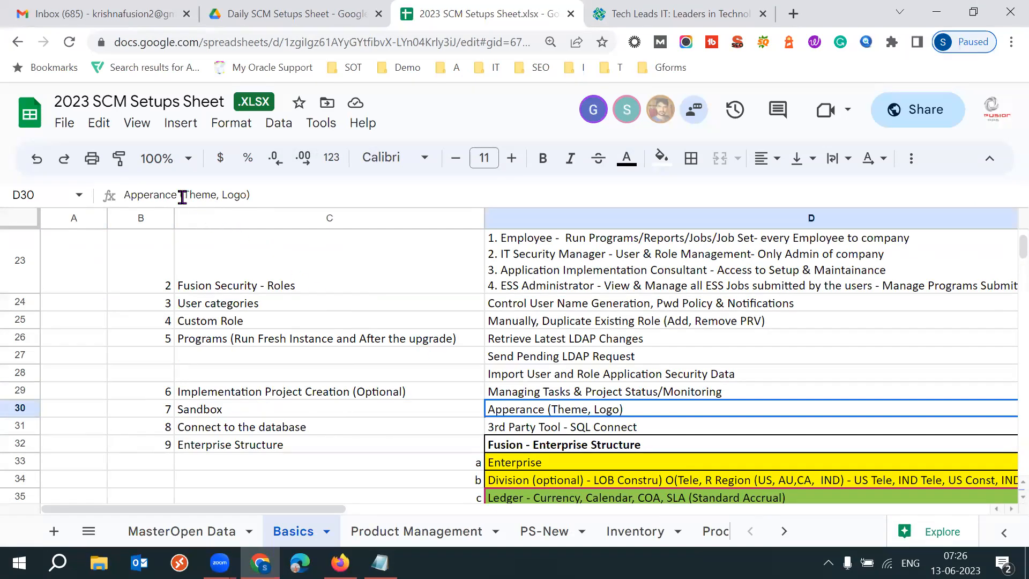
pyautogui.doubleClick(132, 194)
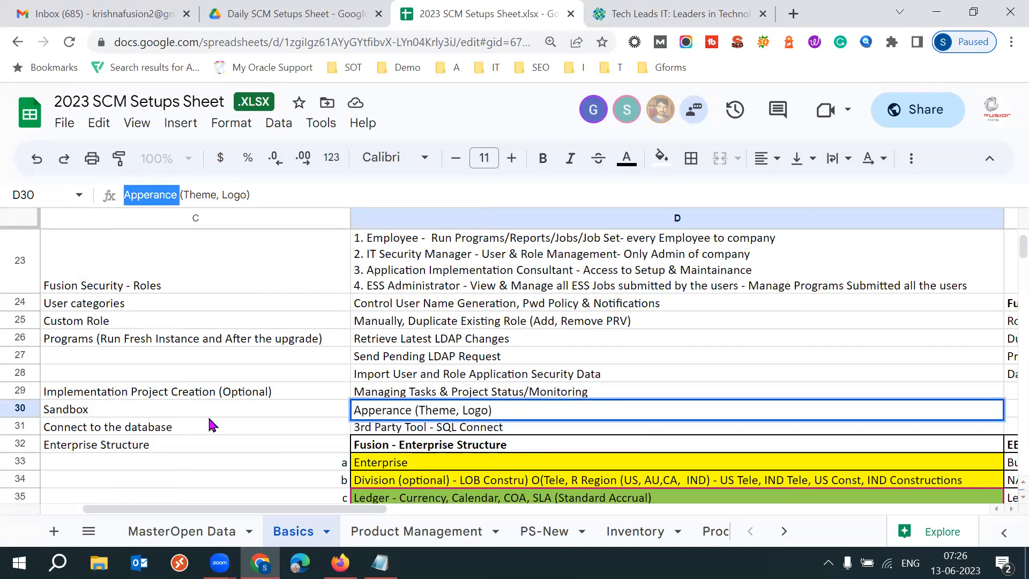
# Return to the Fusion home page.
pyautogui.click(340, 563)
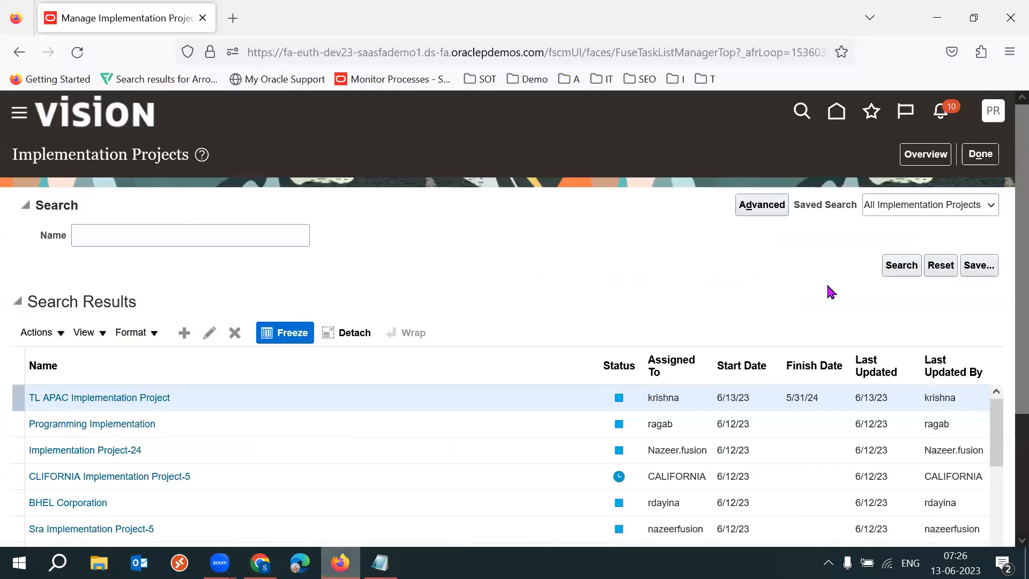
pyautogui.click(837, 114)
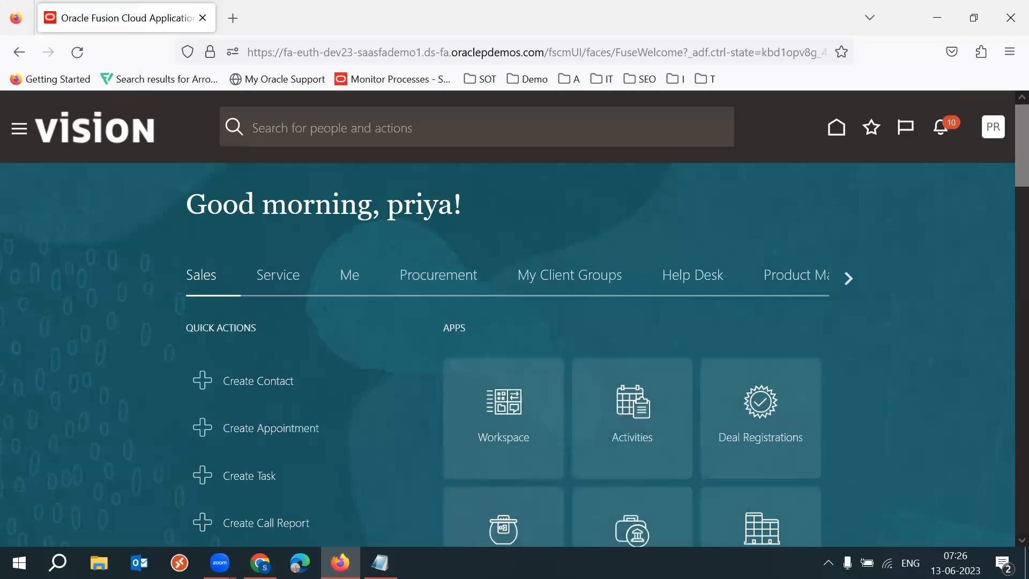
# Number the Implementation Project heading in the notes as item 1.
pyautogui.click(380, 563)
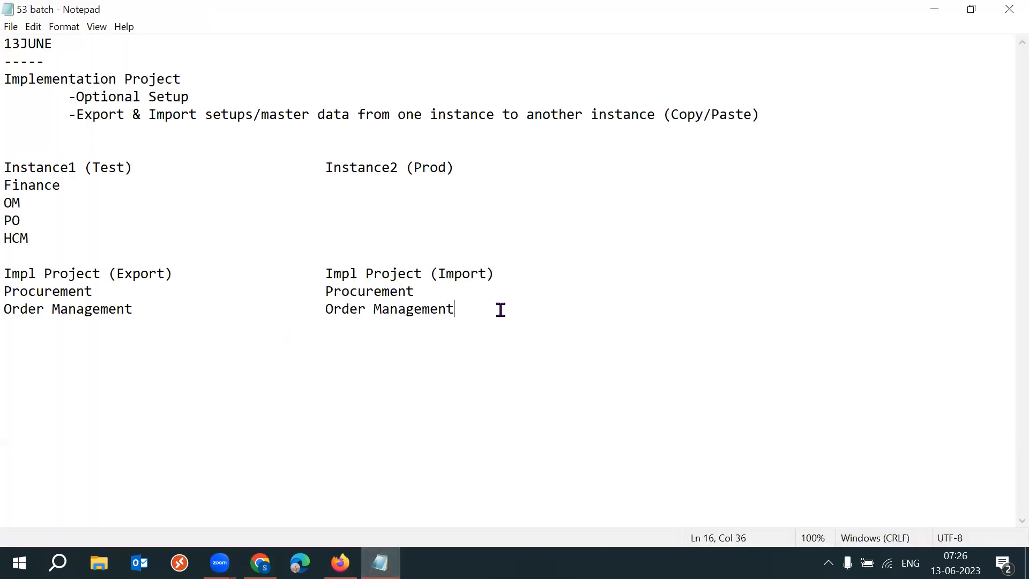
pyautogui.click(6, 79)
pyautogui.write('1.')
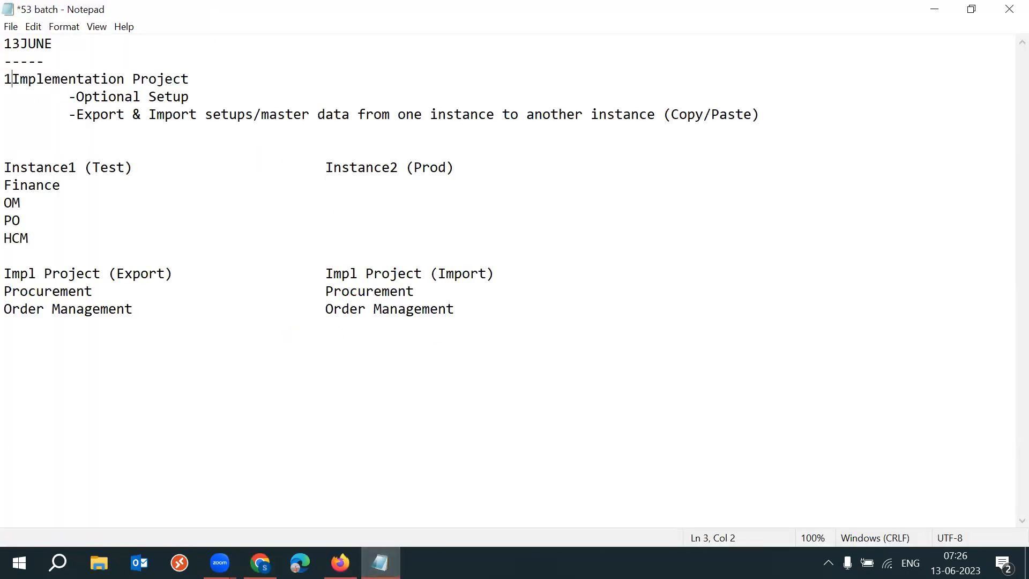
# Add a new line "2. Sandbox: Apperance" below the Order Management entries and save the notes.
pyautogui.click(481, 306)
pyautogui.press('Return')
pyautogui.press('Return')
pyautogui.write('2. S')
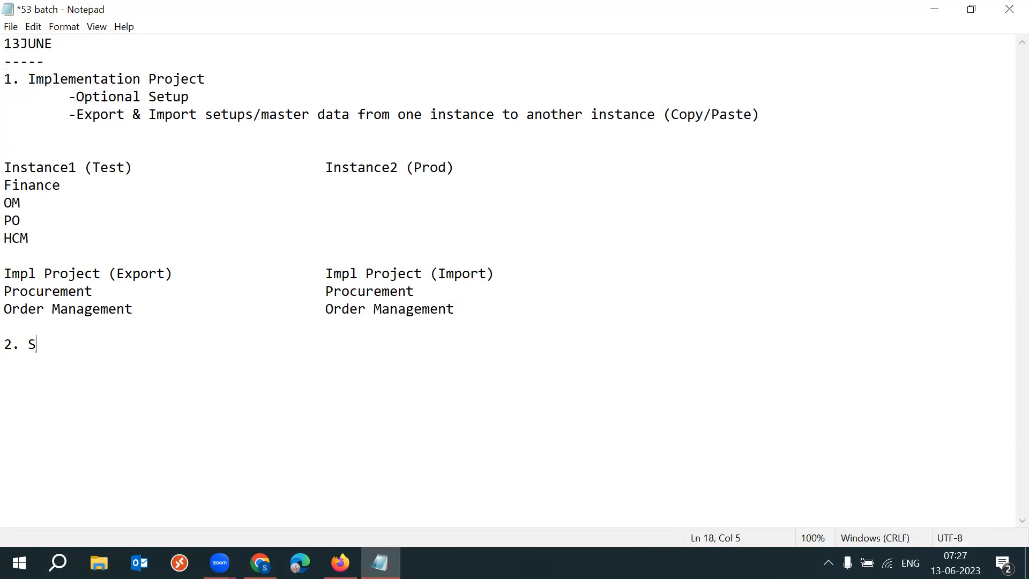
pyautogui.write('andbox')
pyautogui.click(137, 329)
pyautogui.write(': App')
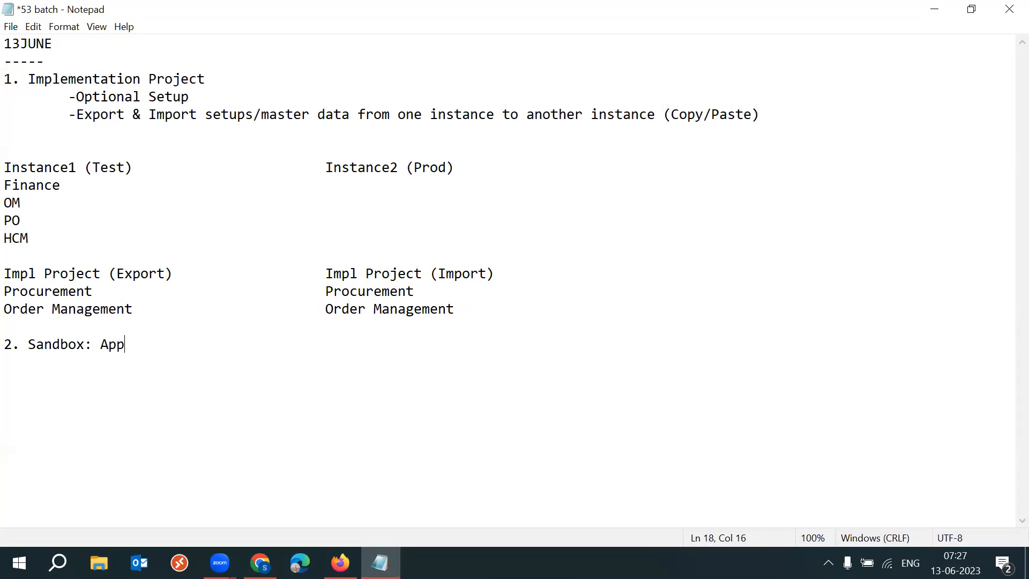
pyautogui.write('erance')
pyautogui.press('Return')
pyautogui.hotkey('ctrl', 's')
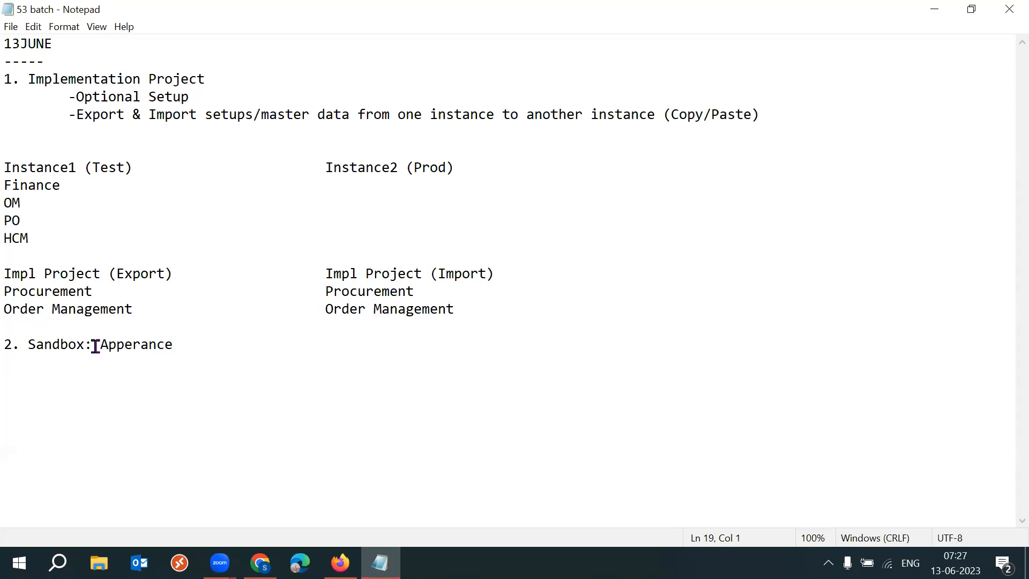
# Append ": Logo, Theme" to the Sandbox line and save the notes.
pyautogui.click(203, 346)
pyautogui.write(': ')
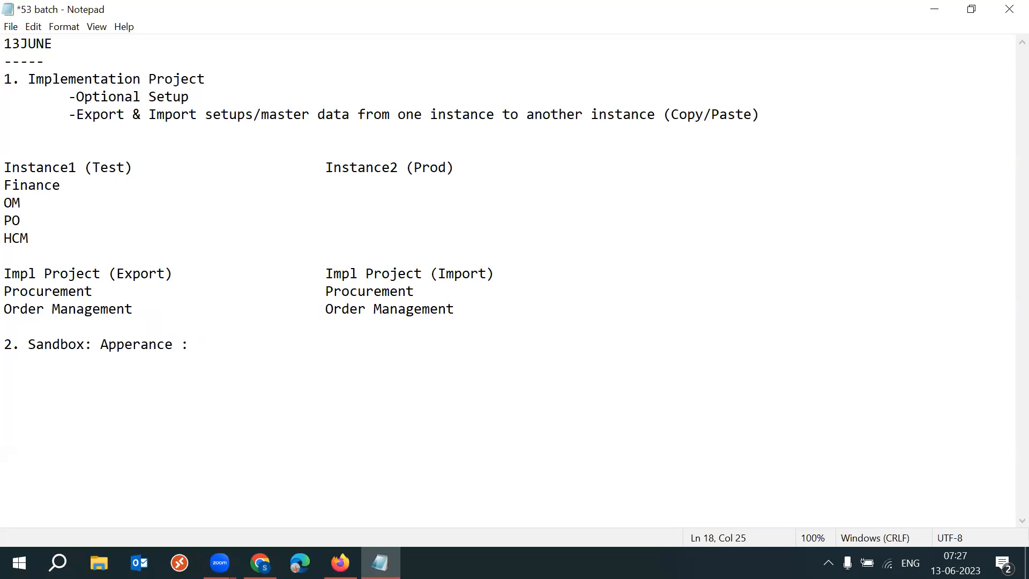
pyautogui.write('Logo, Theme')
pyautogui.hotkey('ctrl', 's')
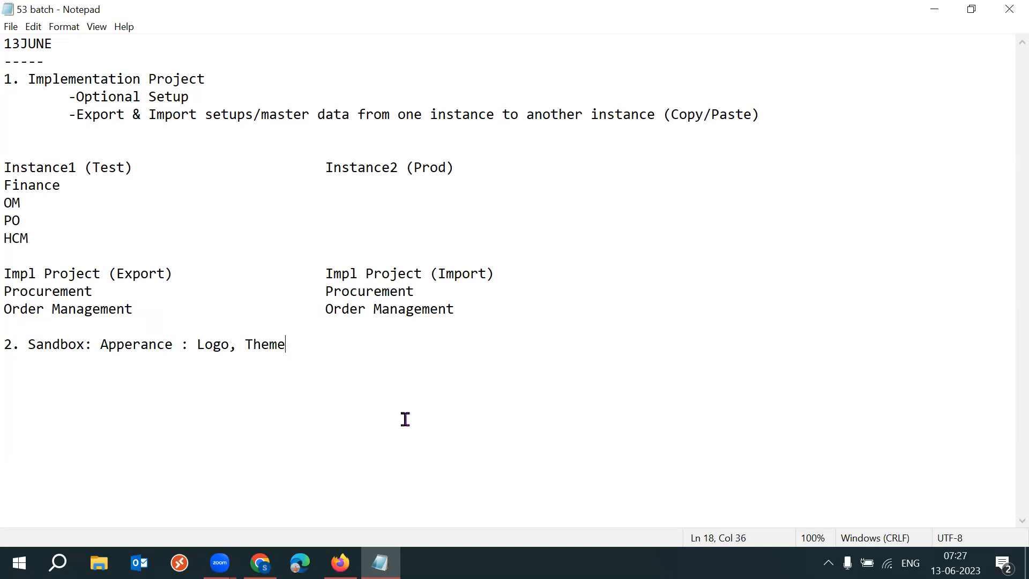
# Highlight the Sandbox and Implementation Project headings in the notes.
pyautogui.moveTo(28, 344); pyautogui.dragTo(91, 344)
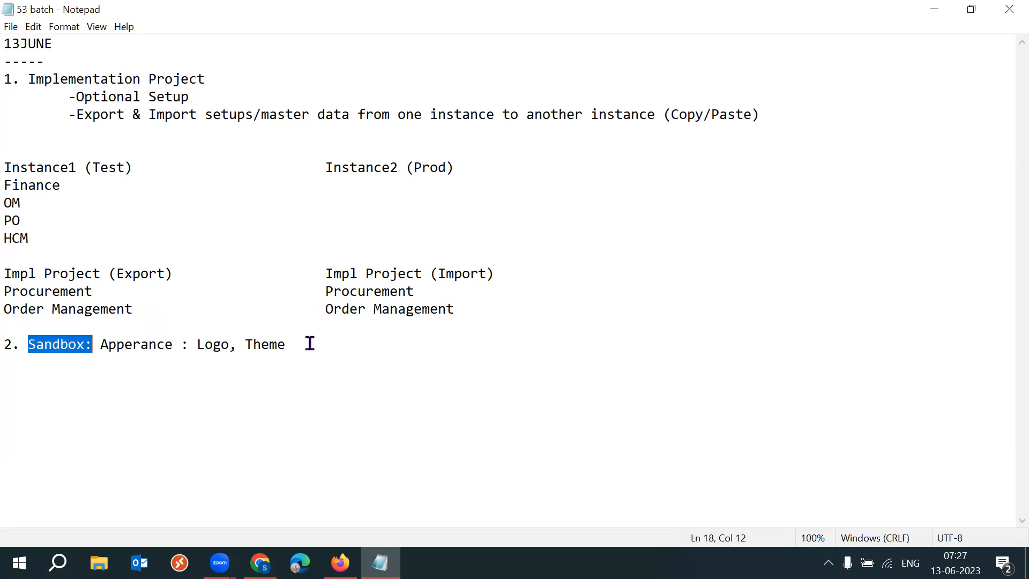
pyautogui.moveTo(205, 80); pyautogui.dragTo(24, 80)
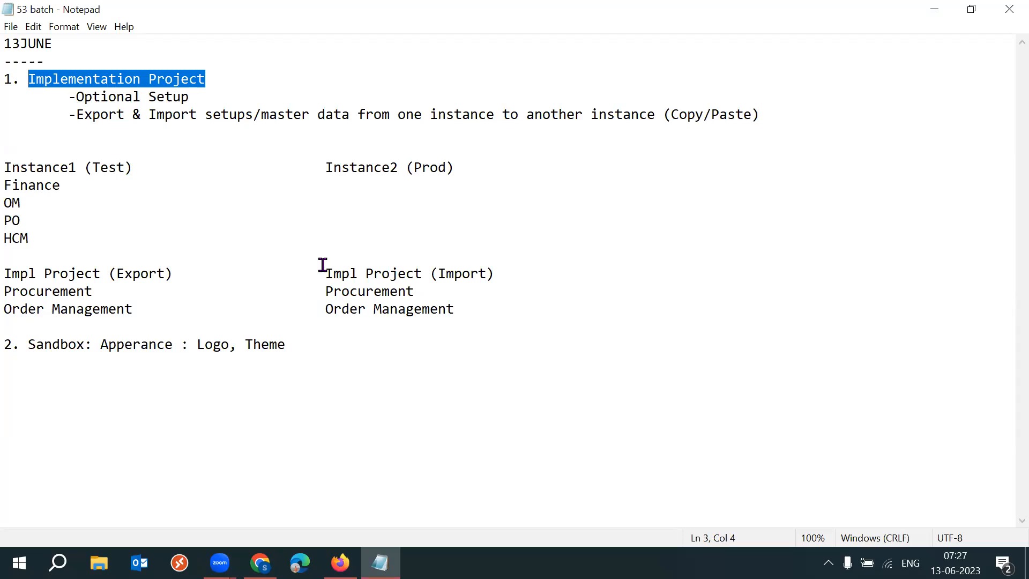
pyautogui.moveTo(28, 345); pyautogui.dragTo(85, 346)
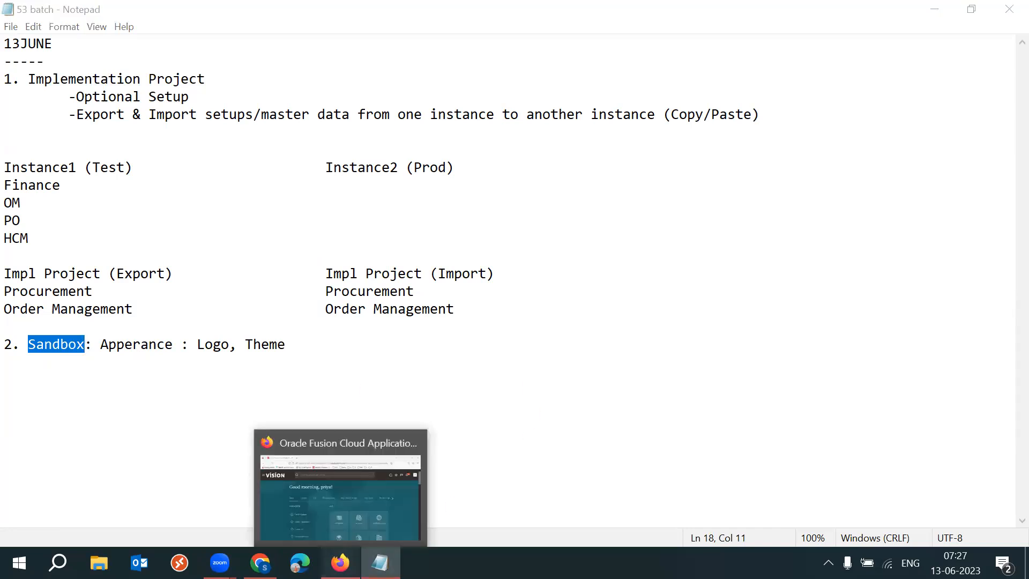
# Switch to the Fusion browser window, try to edit pages, and dismiss the read-only sandbox warning.
pyautogui.click(343, 563)
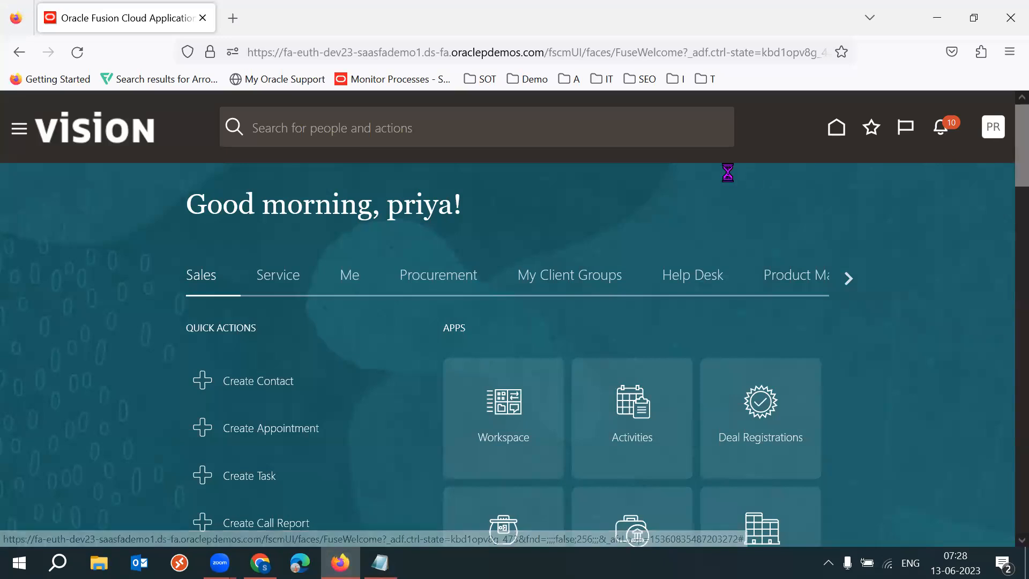
pyautogui.click(1000, 133)
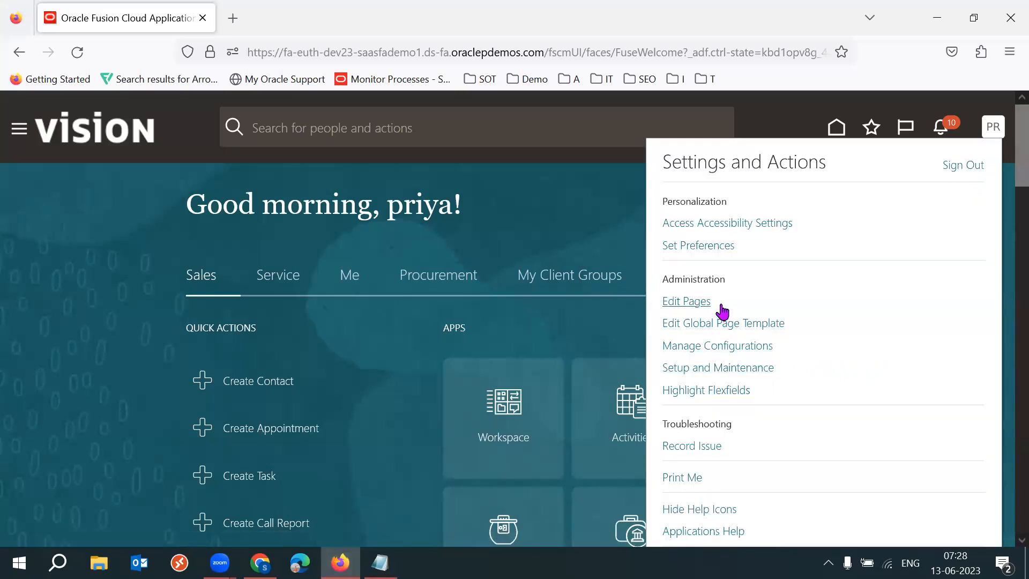
pyautogui.click(688, 302)
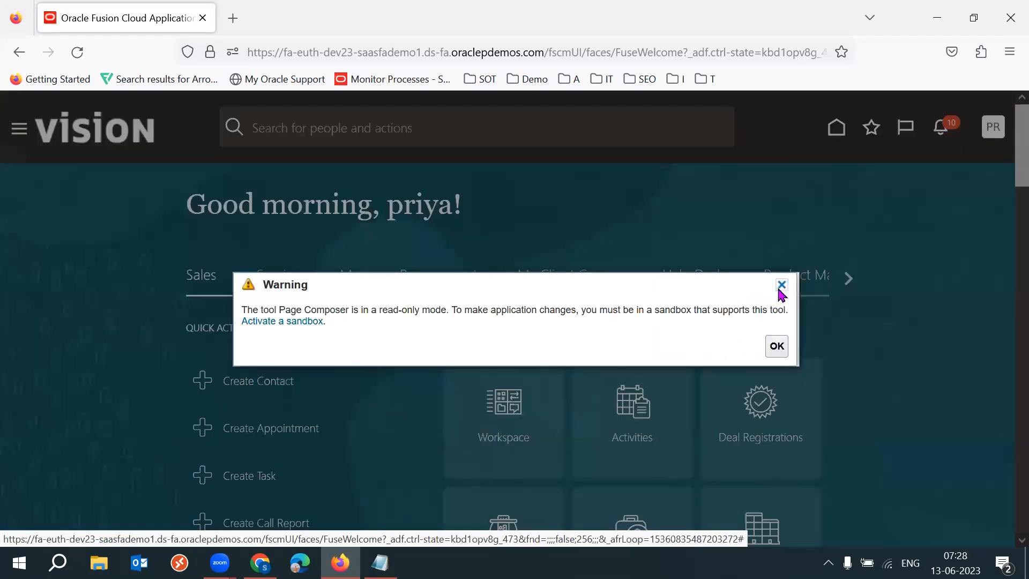
pyautogui.click(782, 285)
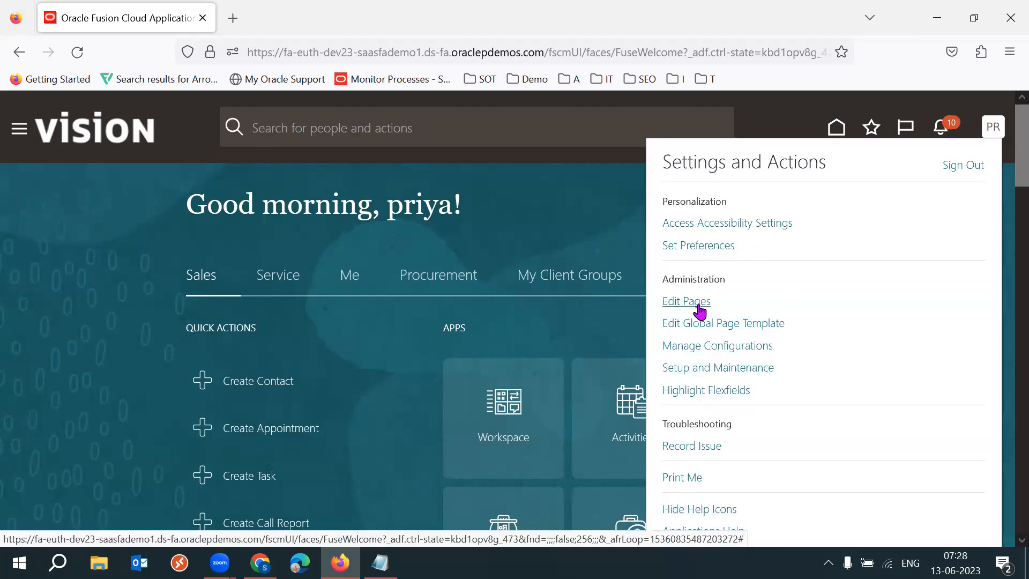
# Open the Sandboxes app from the home page's Configuration group.
pyautogui.click(557, 215)
pyautogui.click(847, 278)
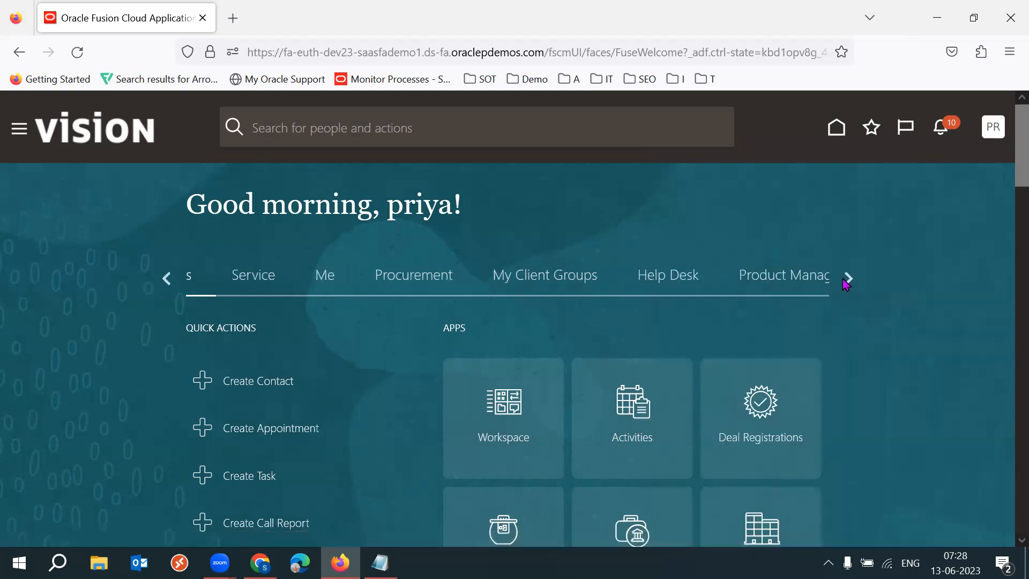
pyautogui.click(848, 279)
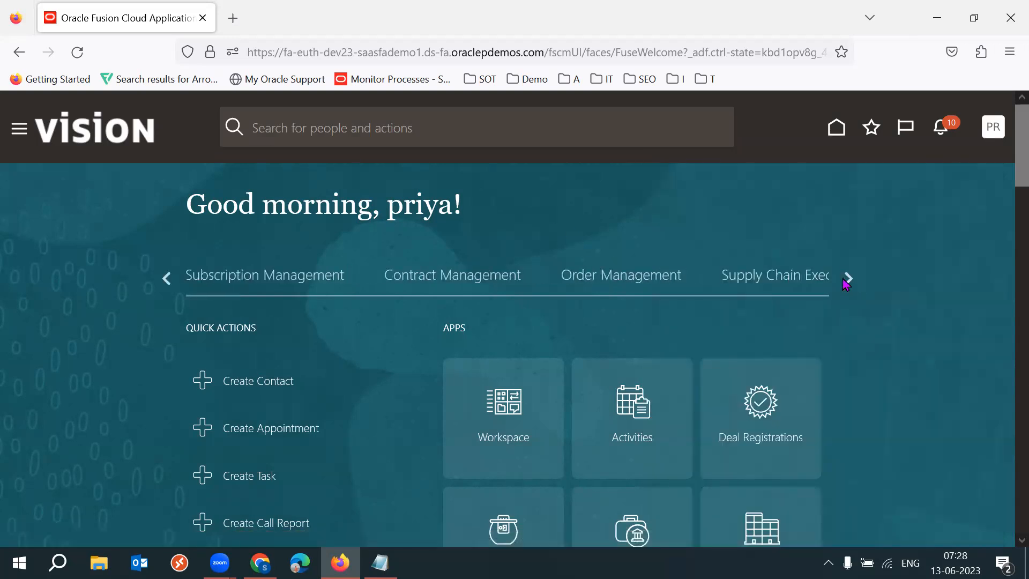
pyautogui.click(847, 279)
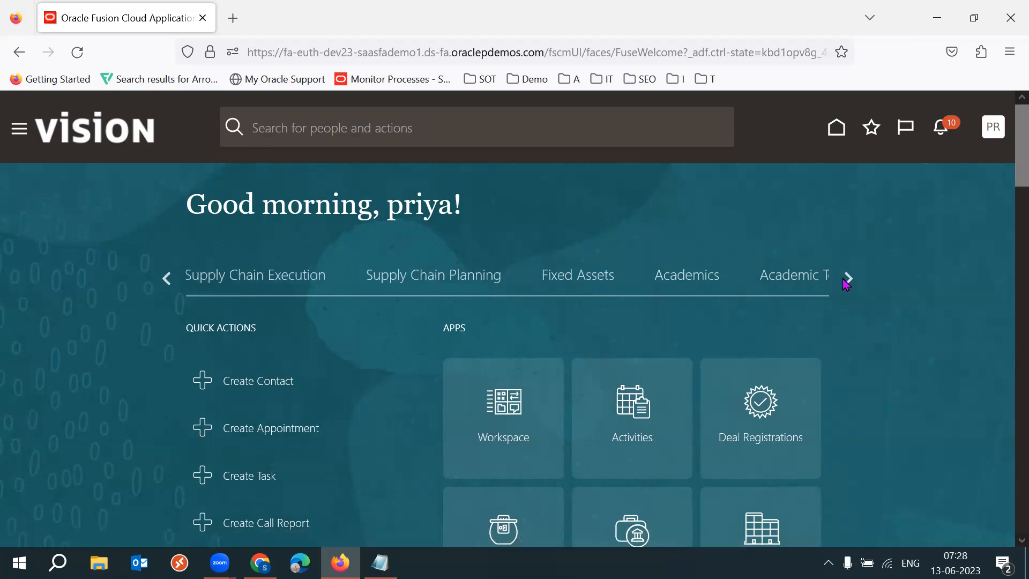
pyautogui.click(847, 280)
pyautogui.click(553, 287)
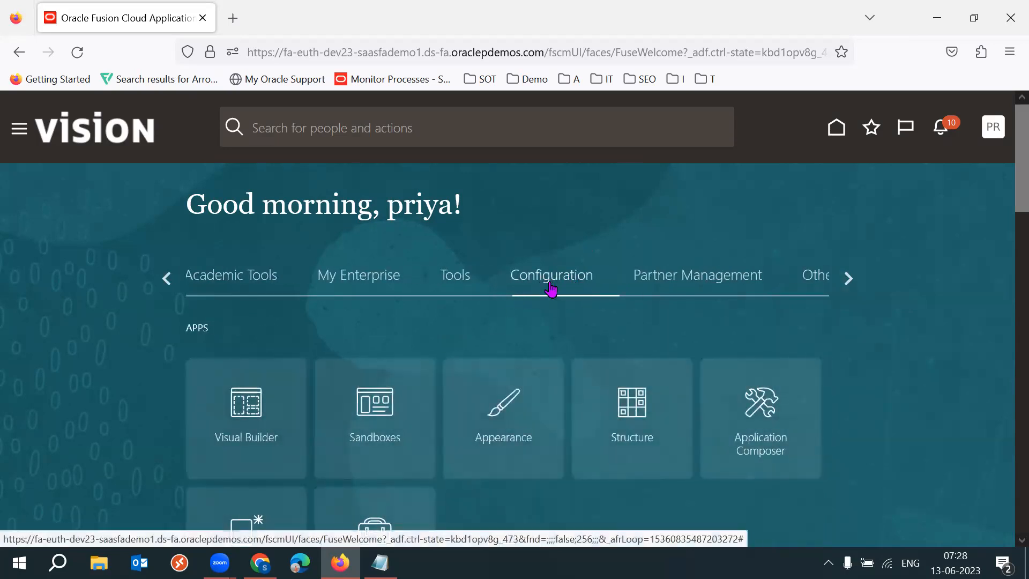
pyautogui.scroll(-1, 92, 429)
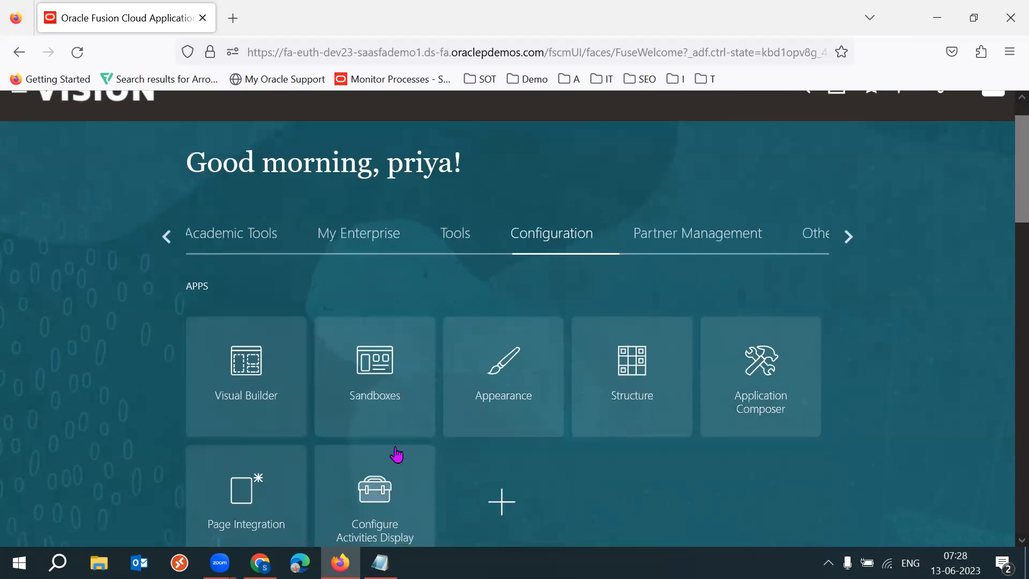
pyautogui.click(390, 386)
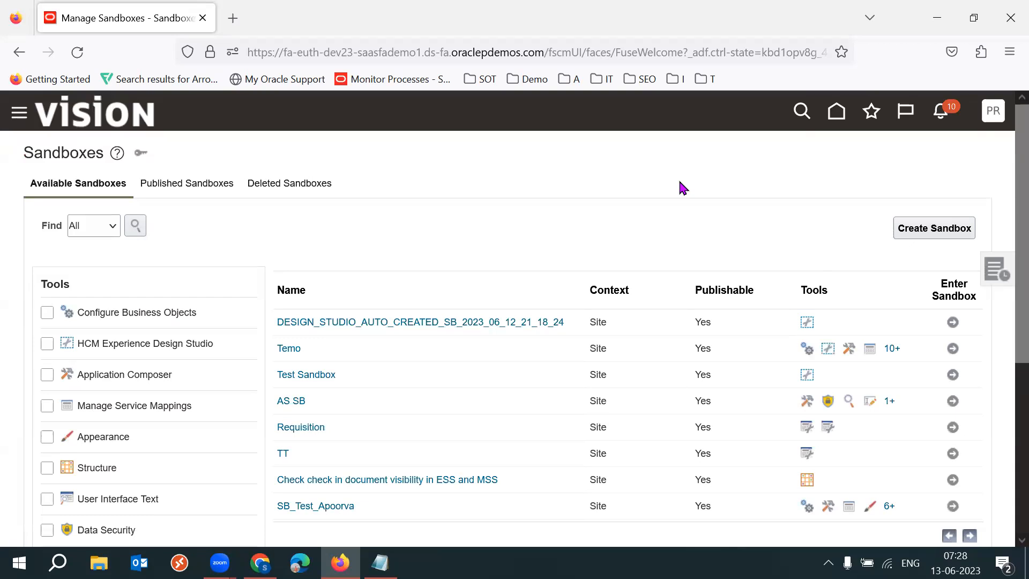
# Start creating a new sandbox named 53 Theme.
pyautogui.click(928, 238)
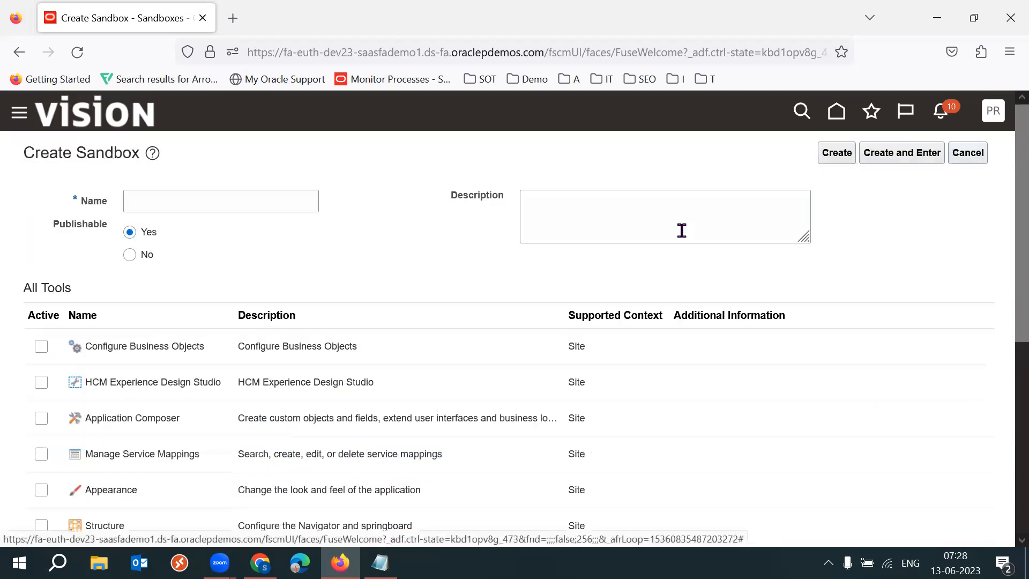
pyautogui.click(250, 202)
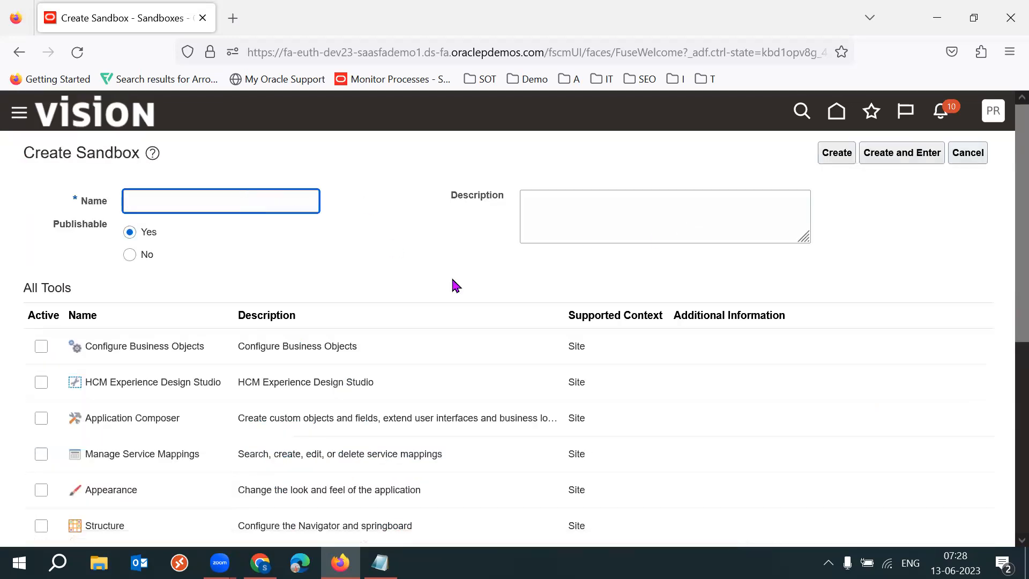
pyautogui.write('52')
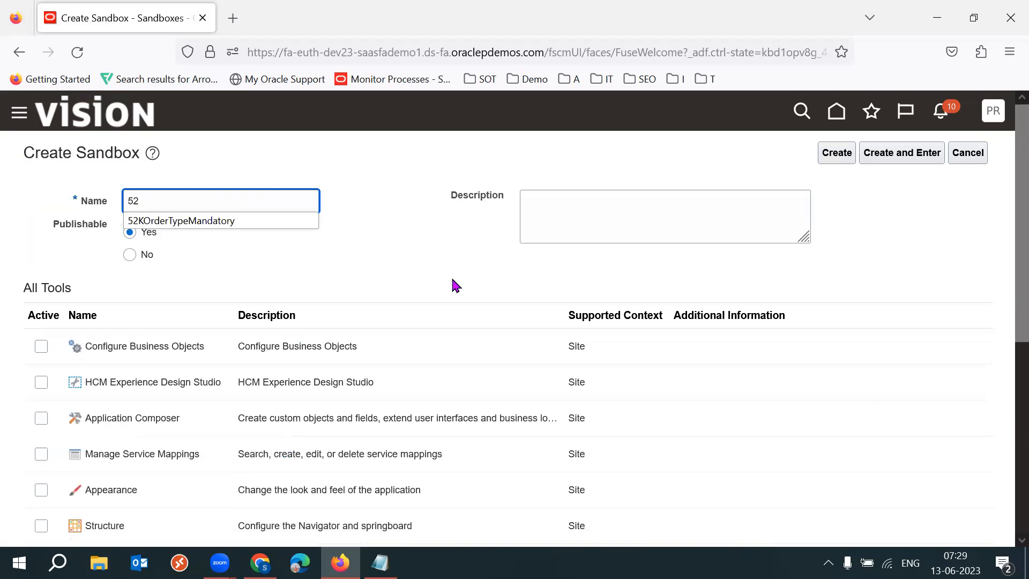
pyautogui.press('BackSpace')
pyautogui.write('3 Tje')
pyautogui.write('heme')
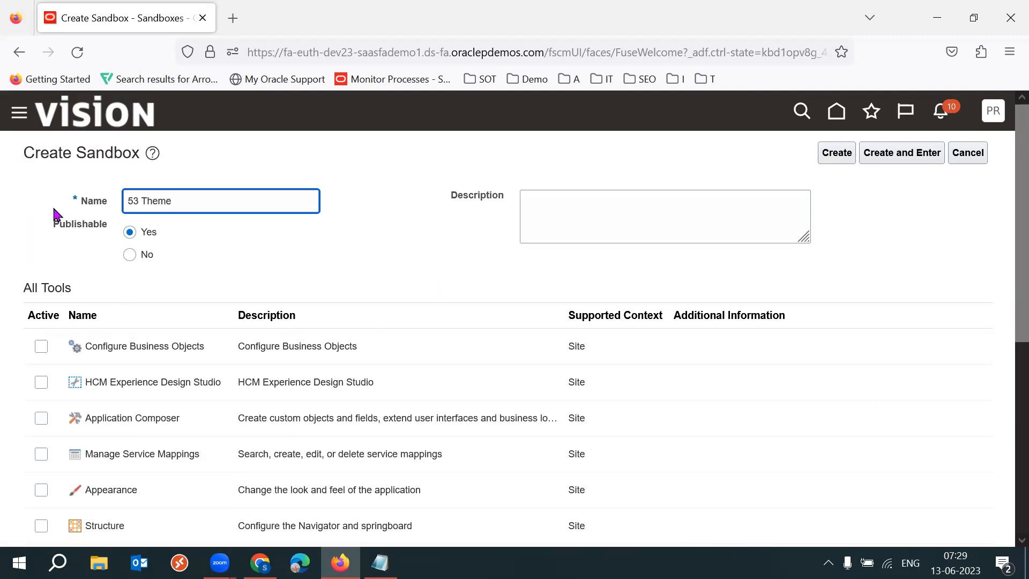
# Review the list of tools available for the sandbox.
pyautogui.scroll(-4, 1007, 284)
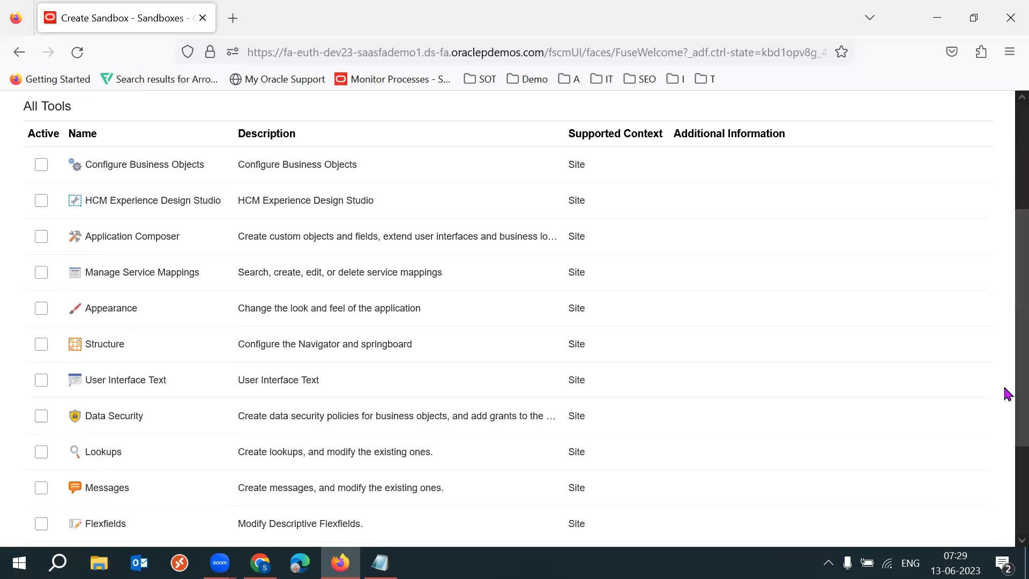
pyautogui.scroll(-2, 1008, 424)
pyautogui.scroll(-1, 1005, 435)
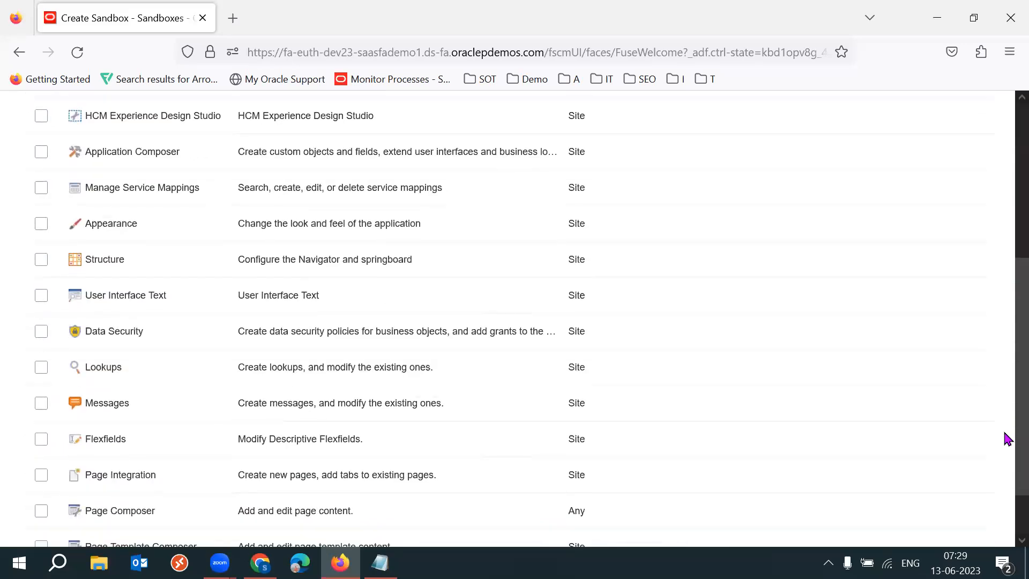
pyautogui.doubleClick(109, 225)
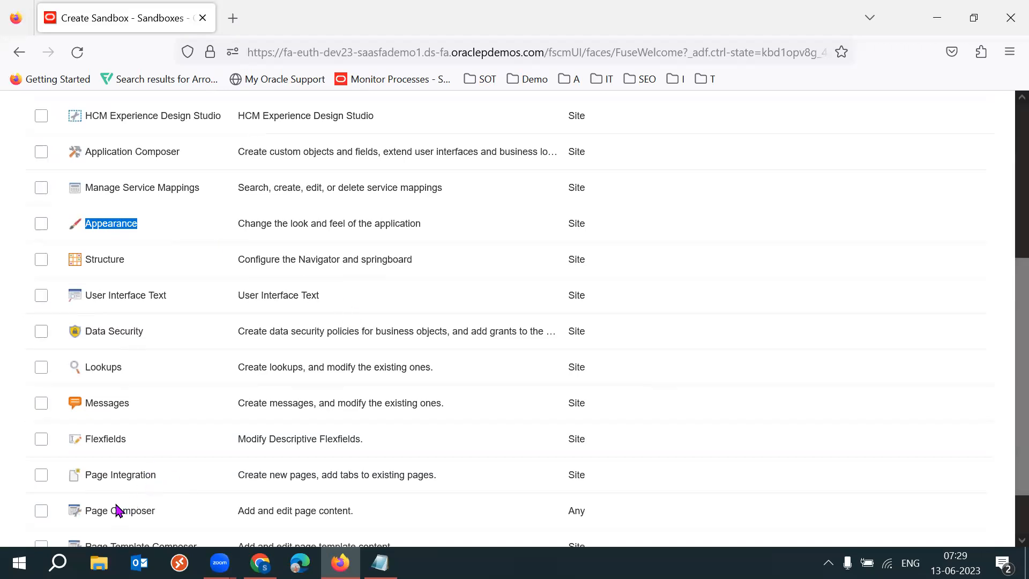
pyautogui.click(100, 512)
pyautogui.tripleClick(100, 512)
pyautogui.doubleClick(100, 512)
pyautogui.click(100, 512)
pyautogui.tripleClick(100, 512)
pyautogui.doubleClick(100, 512)
pyautogui.tripleClick(100, 512)
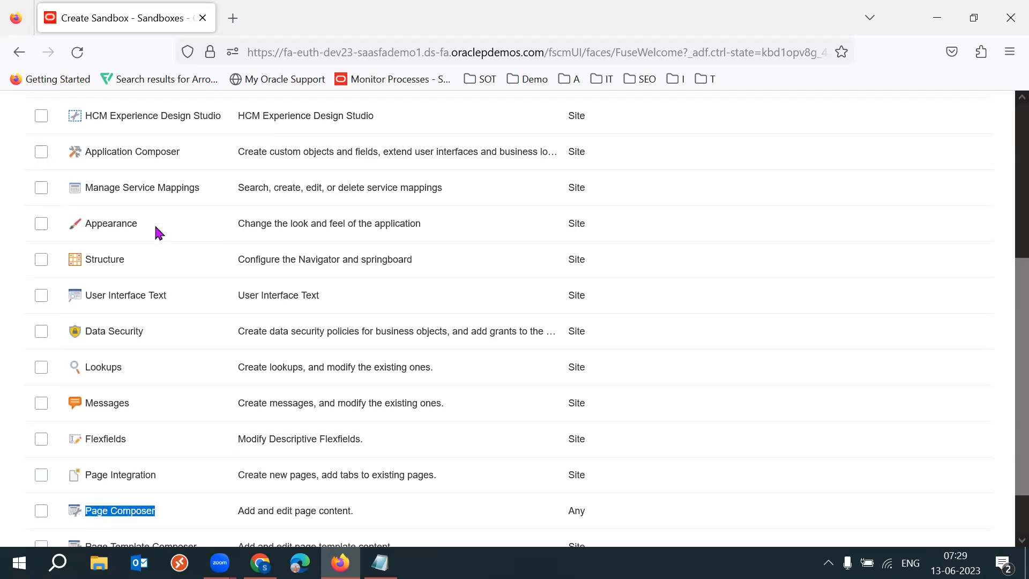
pyautogui.click(125, 228)
pyautogui.doubleClick(125, 228)
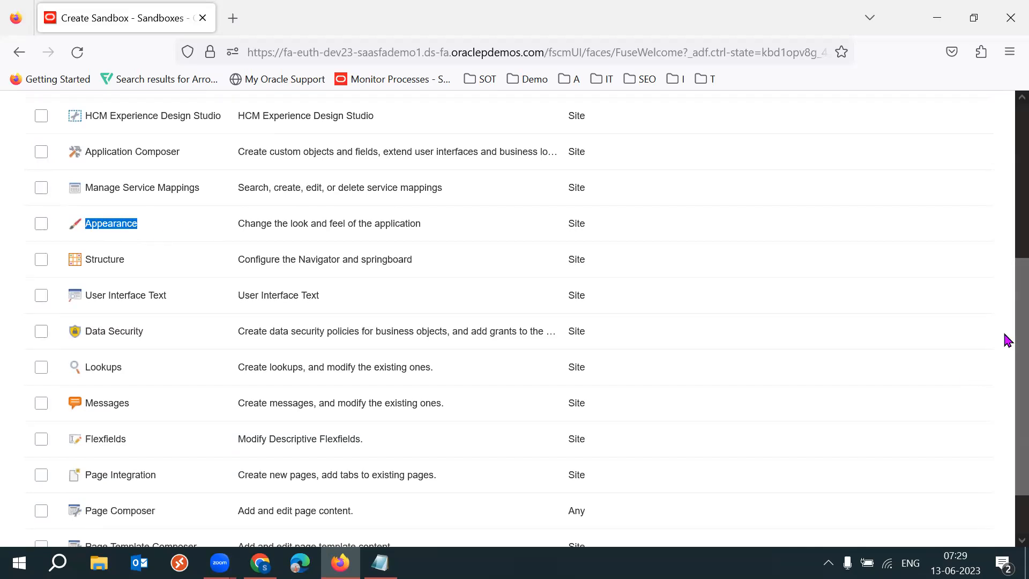
# Activate the Appearance tool for the sandbox.
pyautogui.scroll(3, 1006, 339)
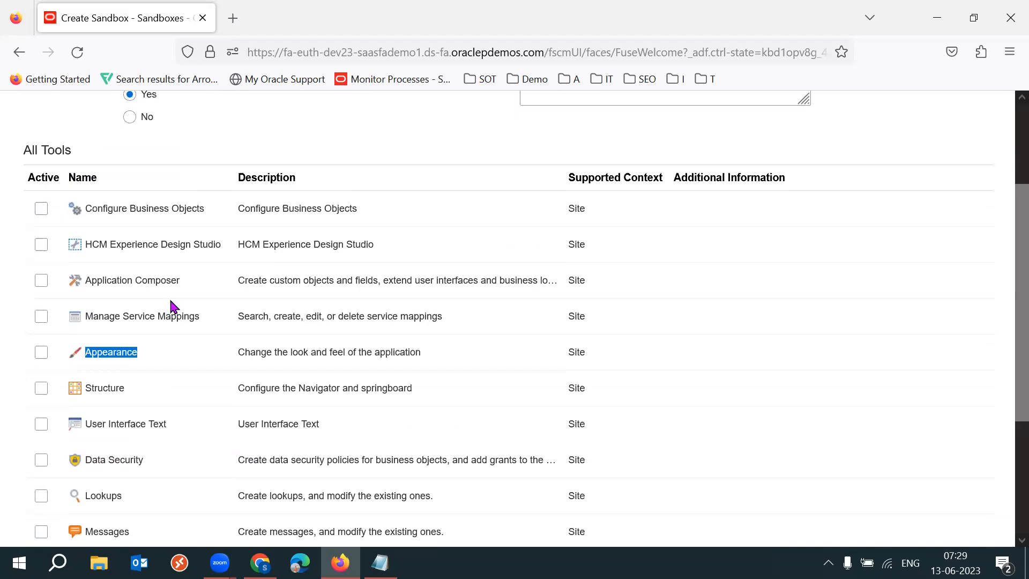
pyautogui.click(41, 353)
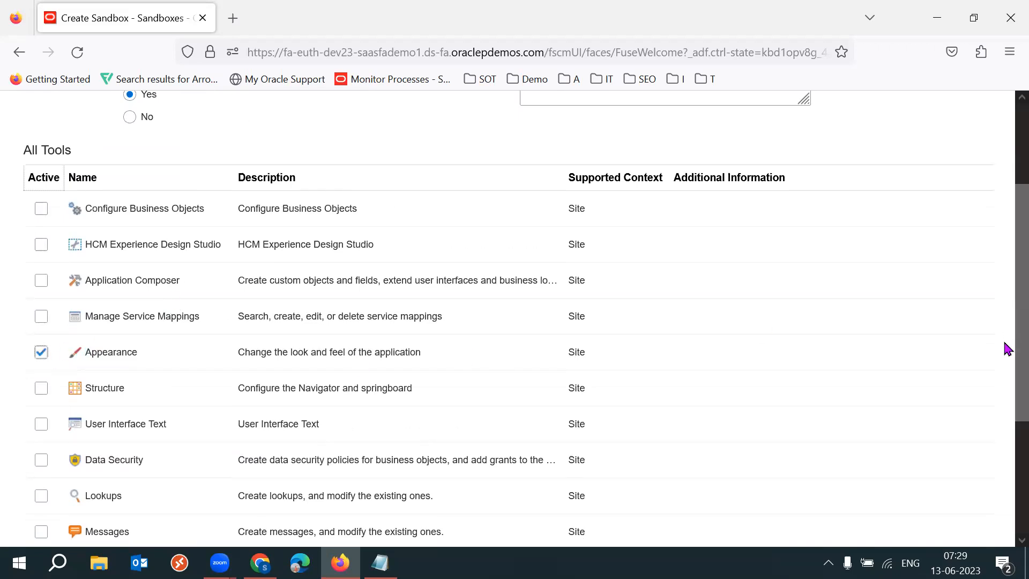
pyautogui.scroll(1, 1006, 343)
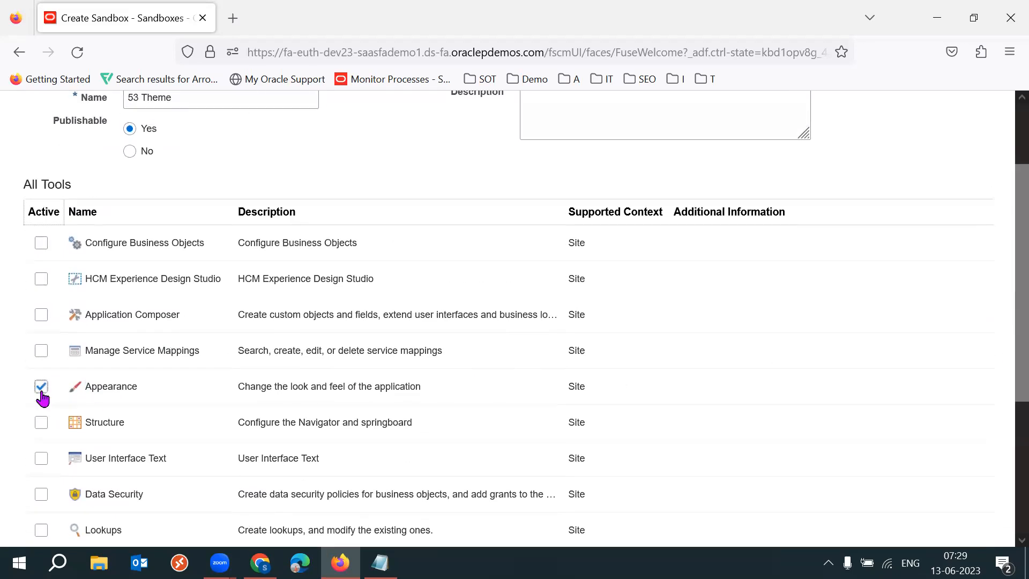
pyautogui.moveTo(245, 387); pyautogui.dragTo(424, 386)
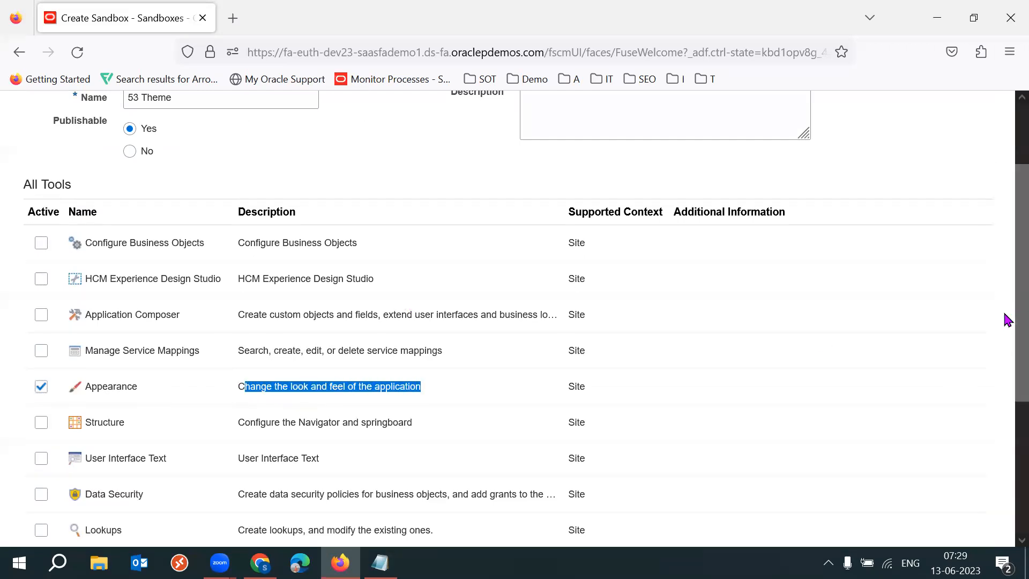
pyautogui.scroll(3, 1004, 319)
pyautogui.tripleClick(244, 190)
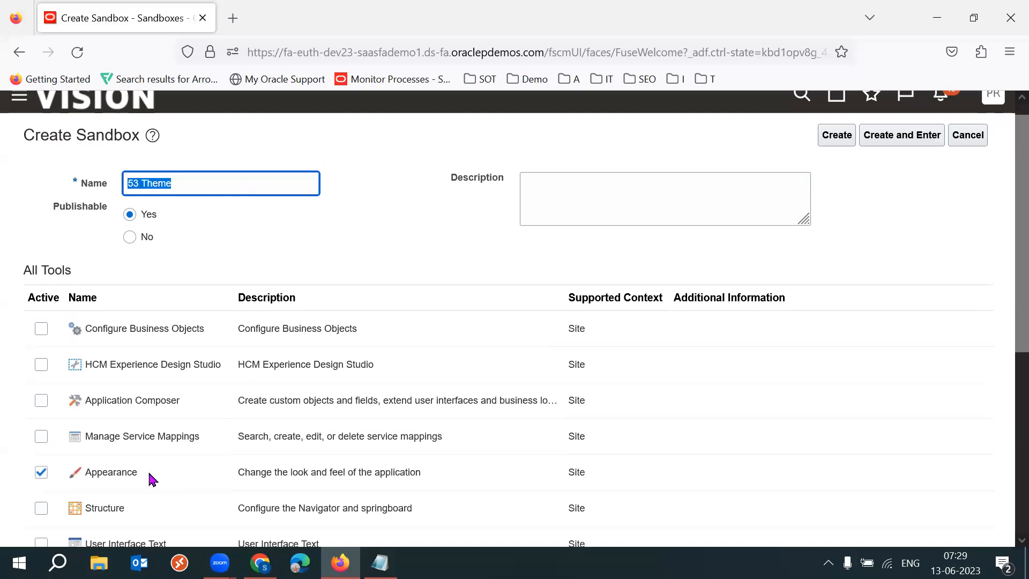
pyautogui.doubleClick(114, 474)
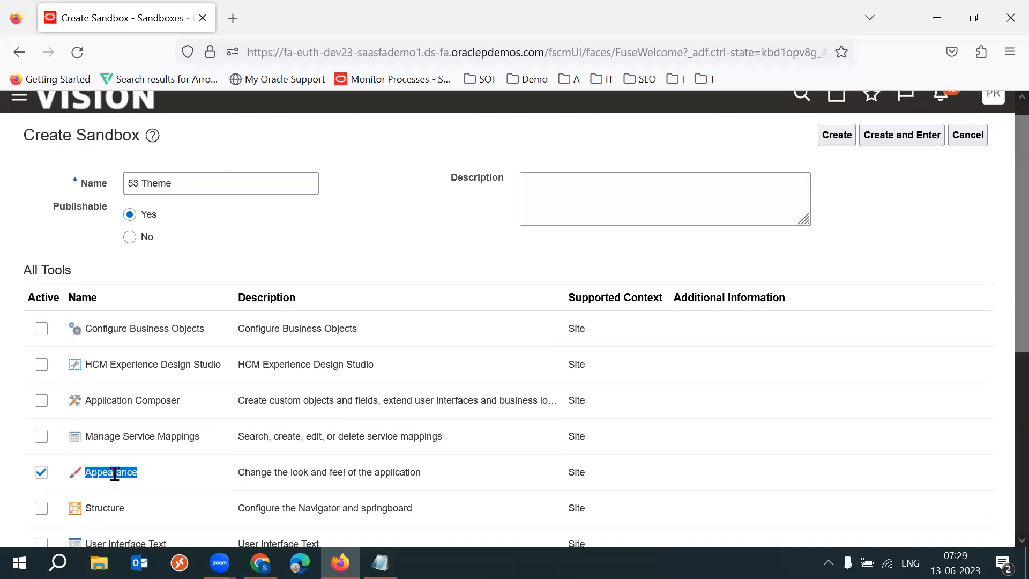
pyautogui.doubleClick(115, 474)
# Enter the sandbox description "as part of the 53batch I am explaining this feature".
pyautogui.click(600, 208)
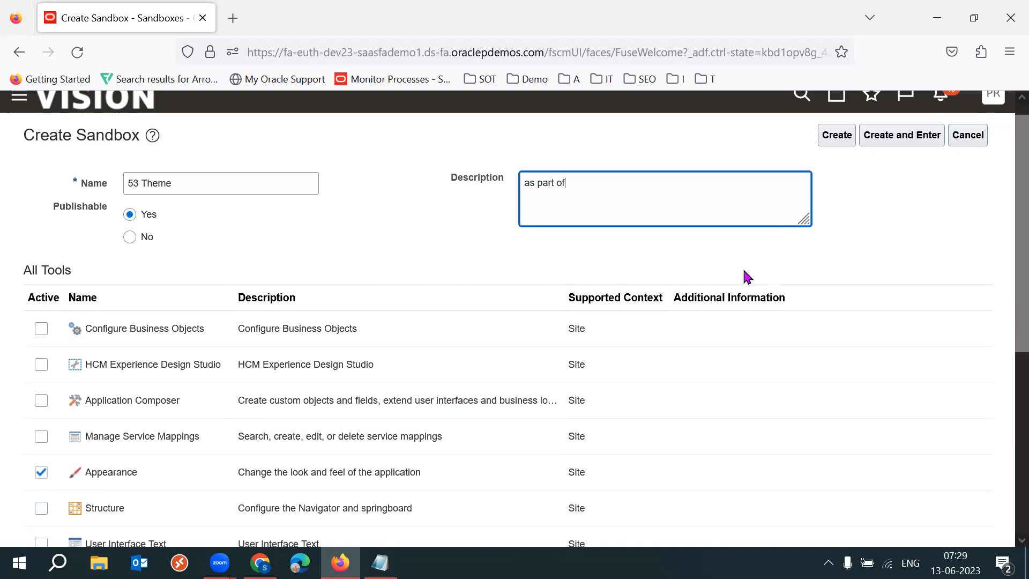
pyautogui.write('as part of the 52b')
pyautogui.write('batch I am explaing')
pyautogui.press('BackSpace')
pyautogui.press('BackSpace')
pyautogui.press('BackSpace')
pyautogui.press('BackSpace')
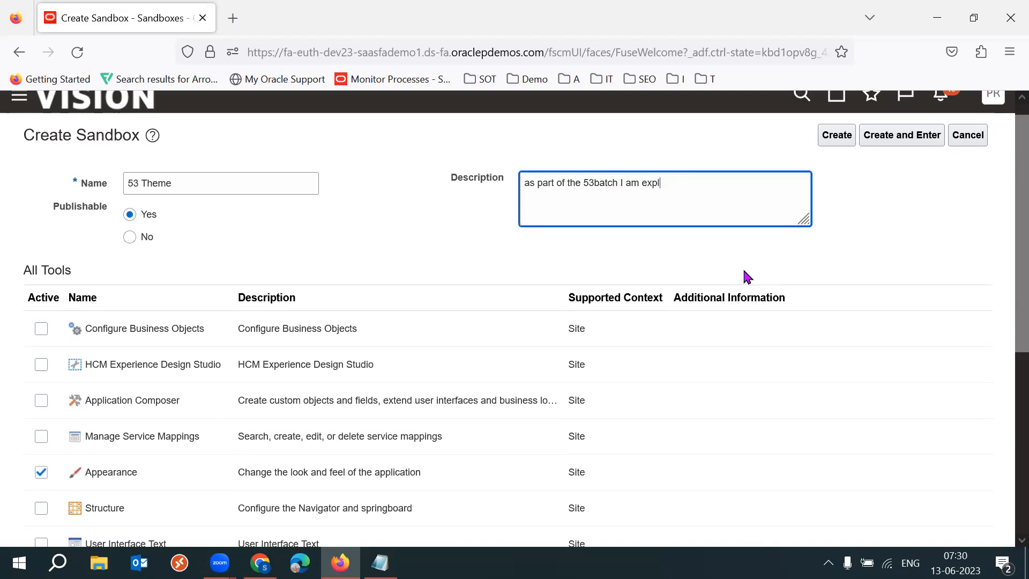
pyautogui.write('aining this feature')
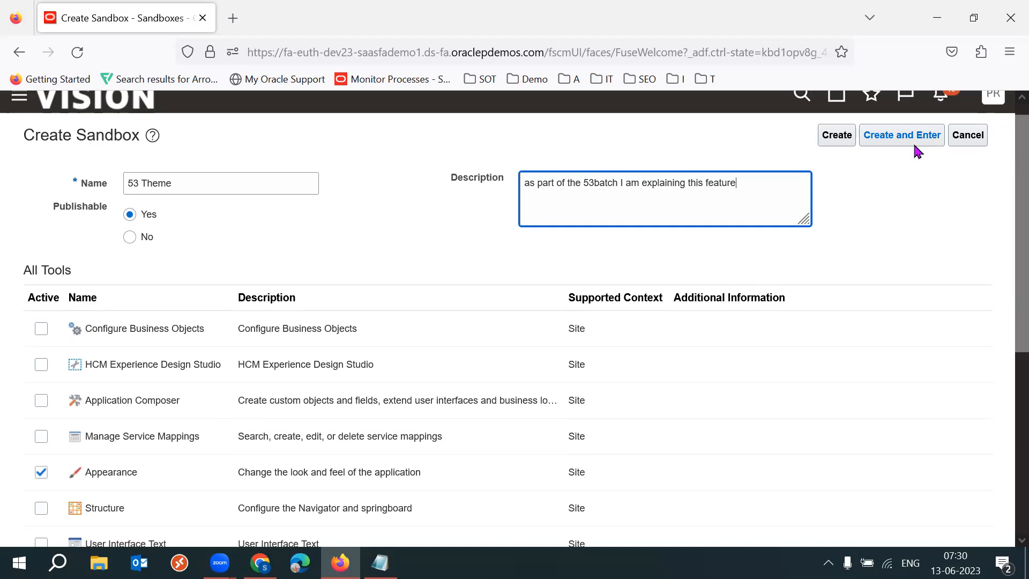
# Create the sandbox and enter it.
pyautogui.press('F11')
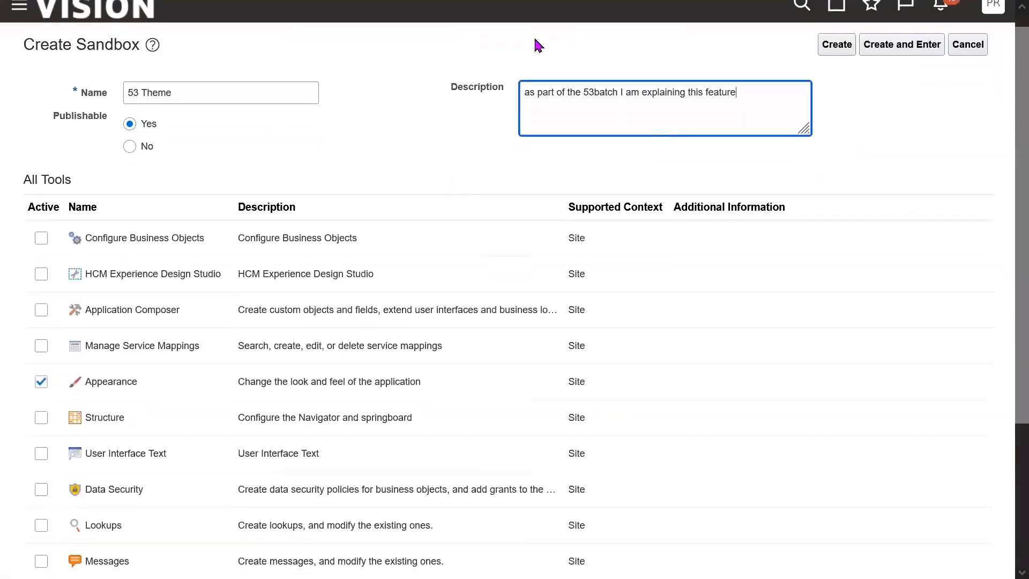
pyautogui.click(535, 39)
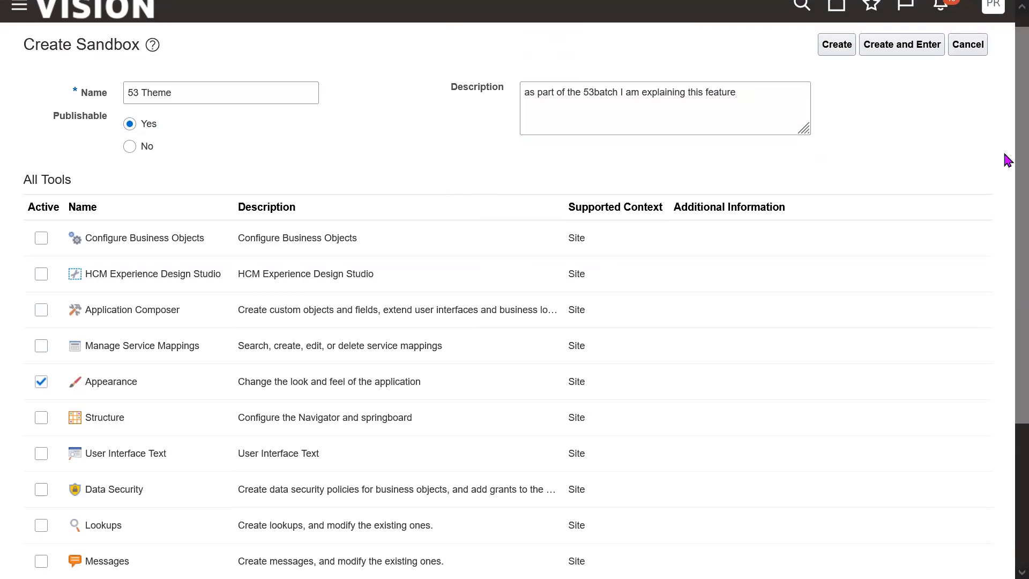
pyautogui.moveTo(1018, 156); pyautogui.dragTo(1018, 130)
pyautogui.click(954, 135)
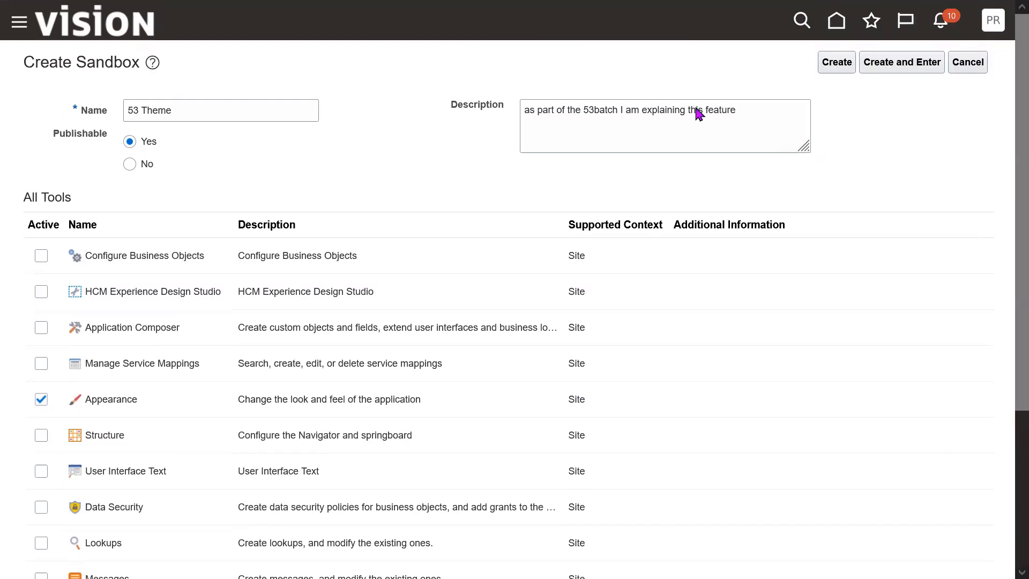
pyautogui.click(898, 74)
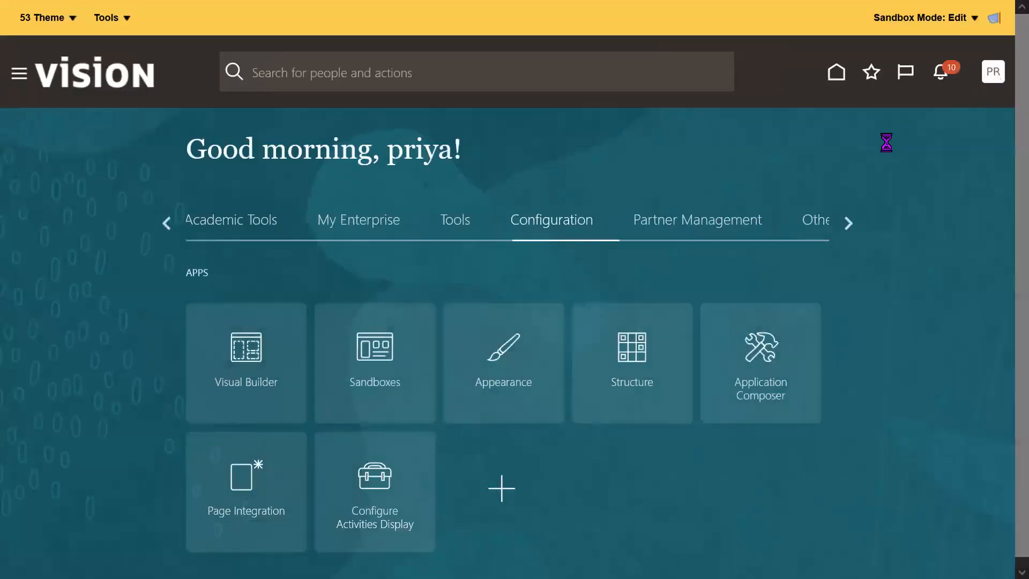
pyautogui.press('F11')
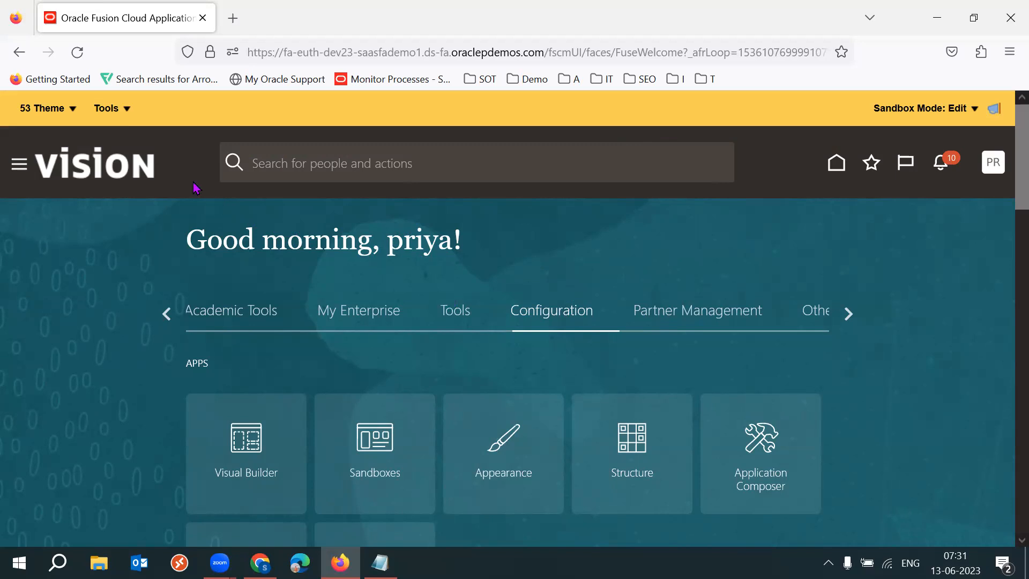
# Review the options available in the sandbox's own menu.
pyautogui.click(69, 112)
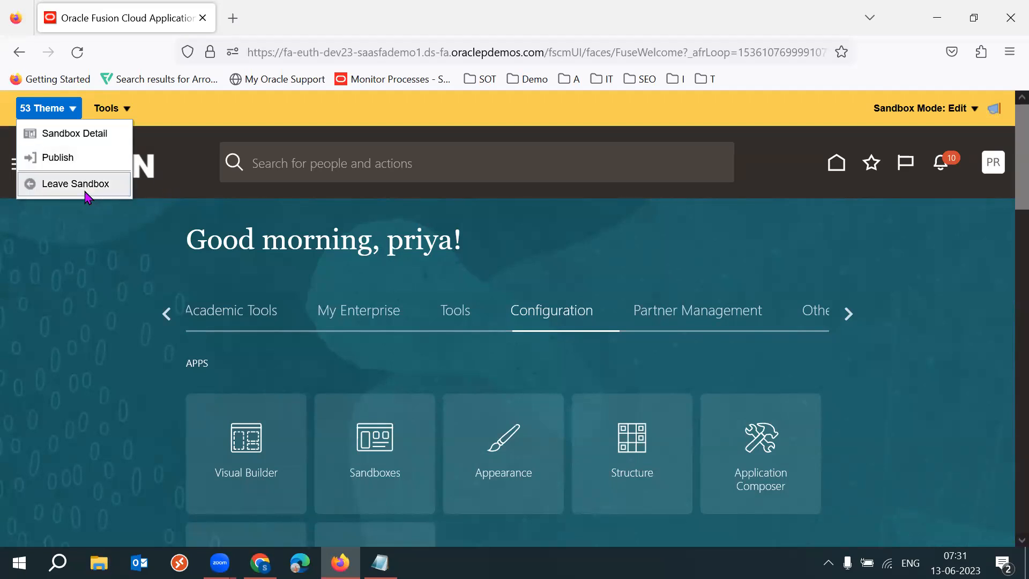
pyautogui.click(25, 348)
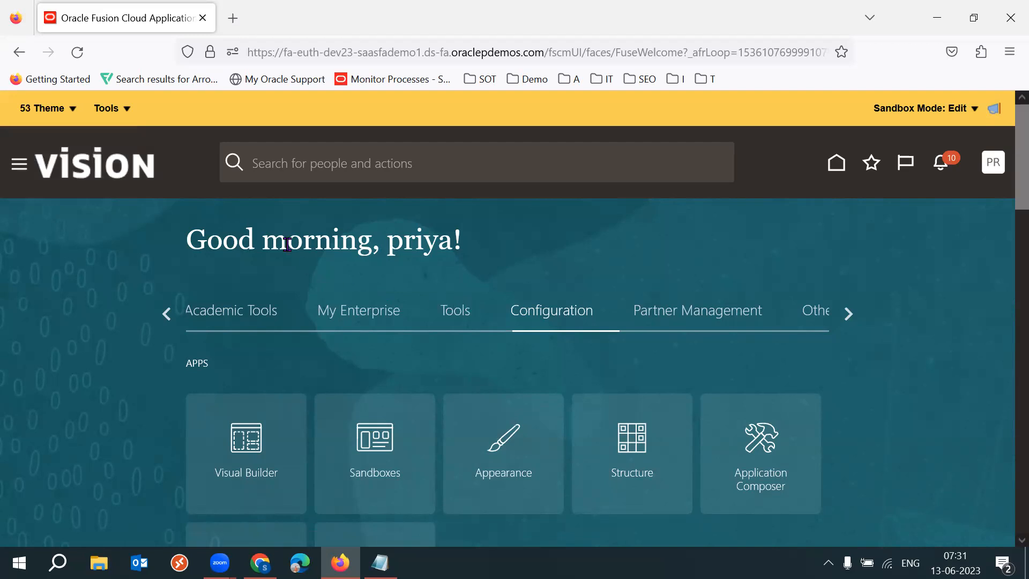
pyautogui.click(65, 111)
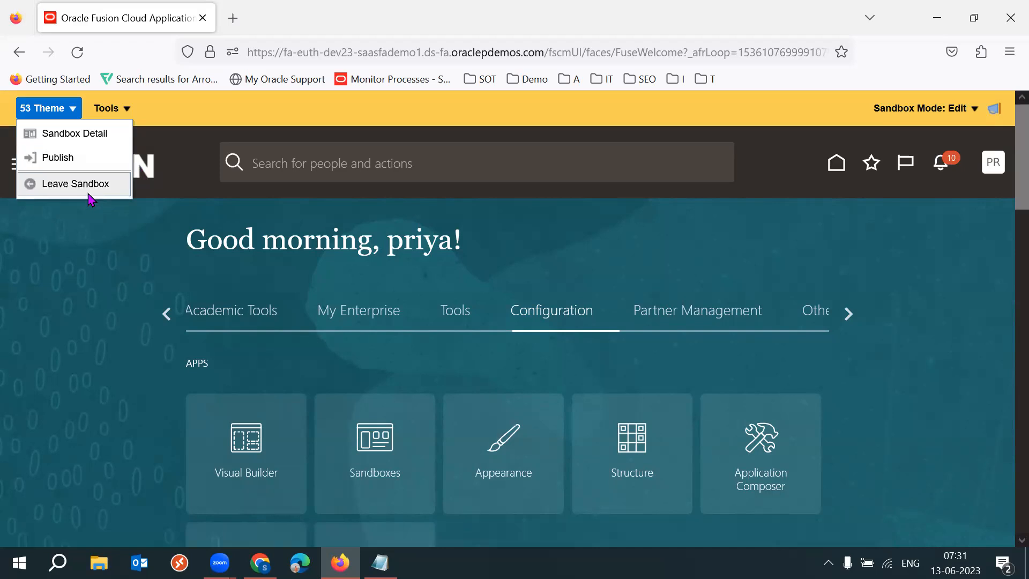
pyautogui.click(57, 284)
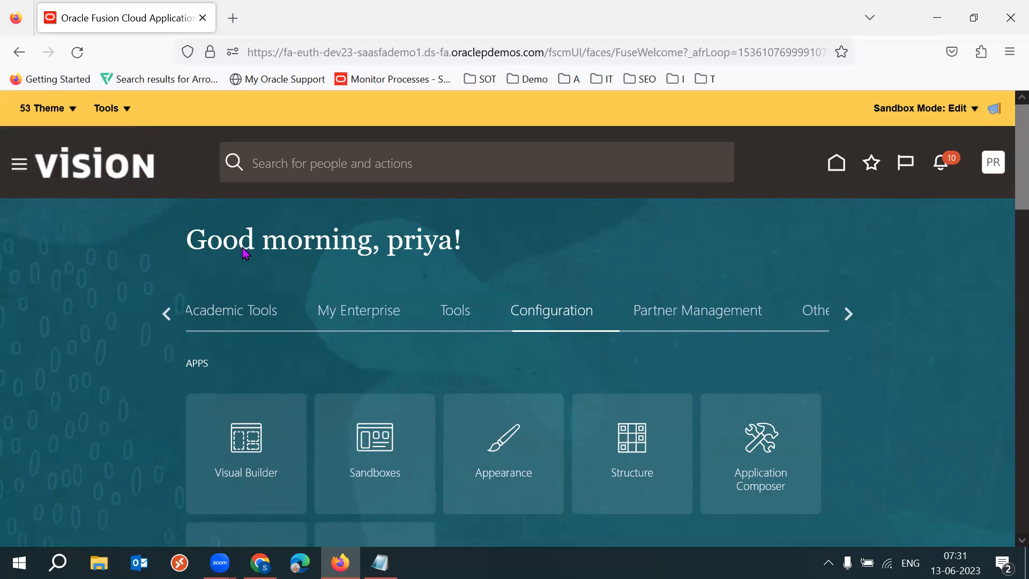
# Open the sandbox details page through the option to add more tools, confirming the prompt.
pyautogui.click(120, 108)
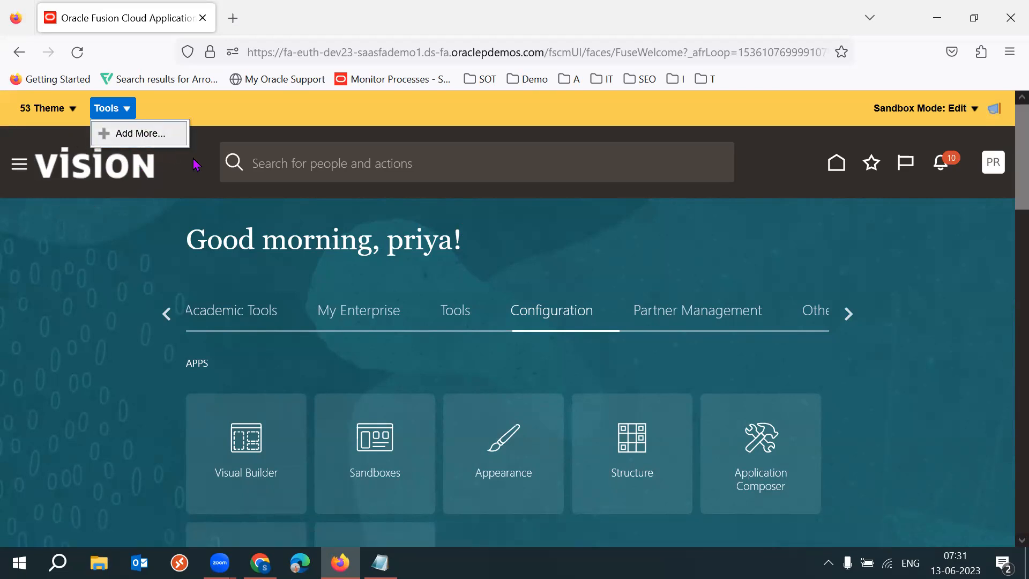
pyautogui.click(150, 135)
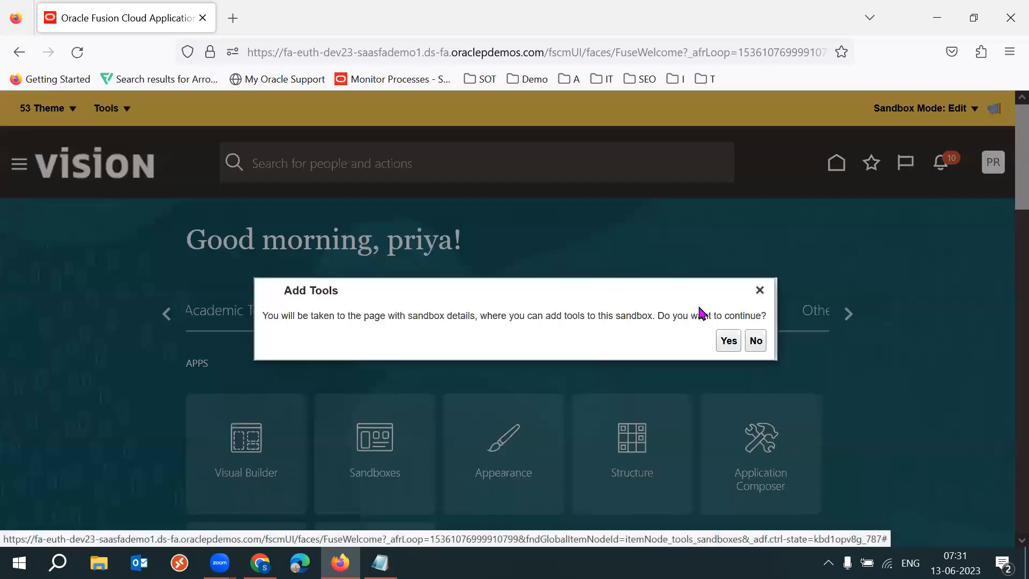
pyautogui.click(728, 341)
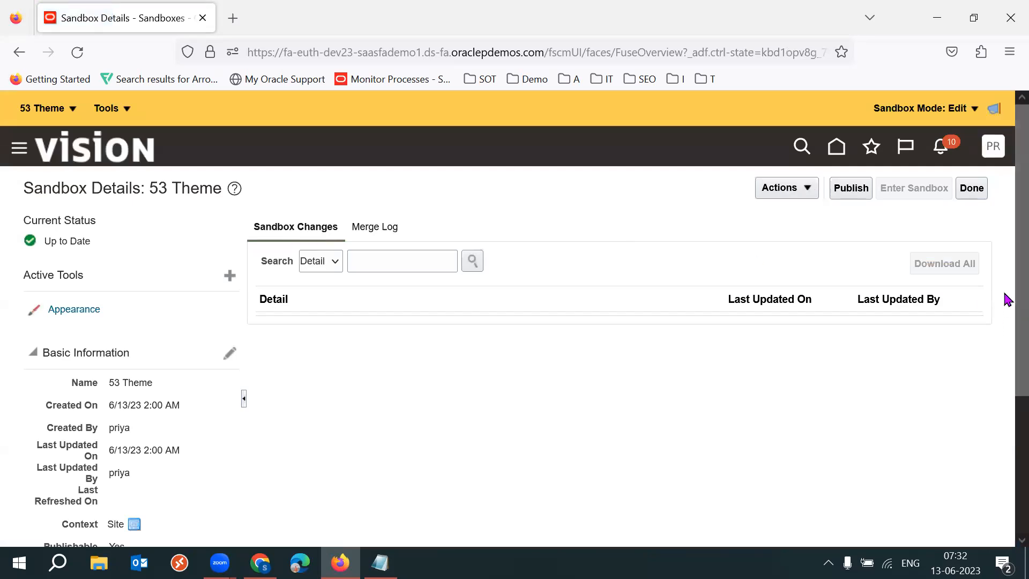
# Review the sandbox's active tools and basic information, then close the sandbox details page.
pyautogui.scroll(-1, 1006, 294)
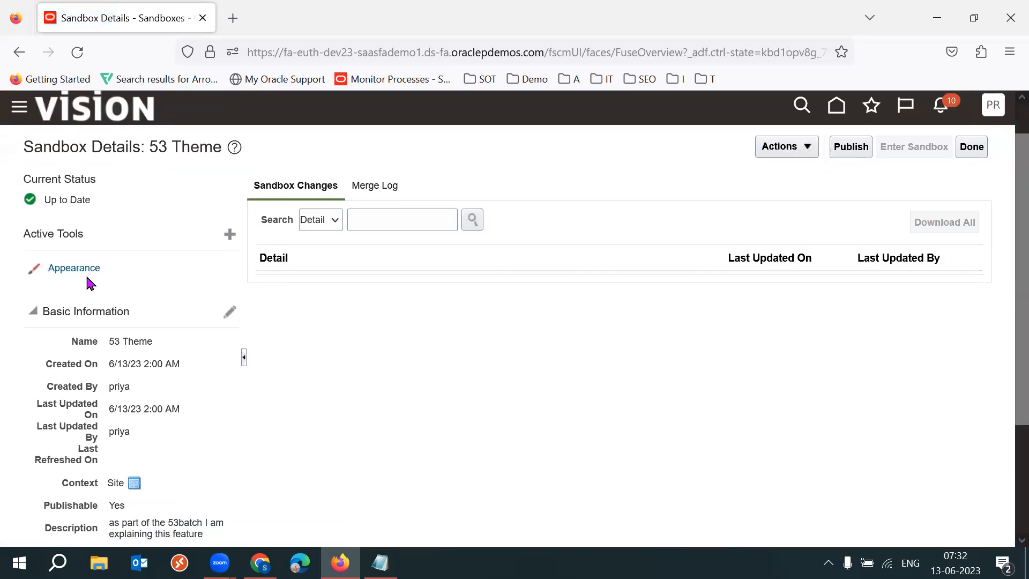
pyautogui.moveTo(123, 272); pyautogui.dragTo(50, 273)
pyautogui.click(47, 274)
pyautogui.click(973, 148)
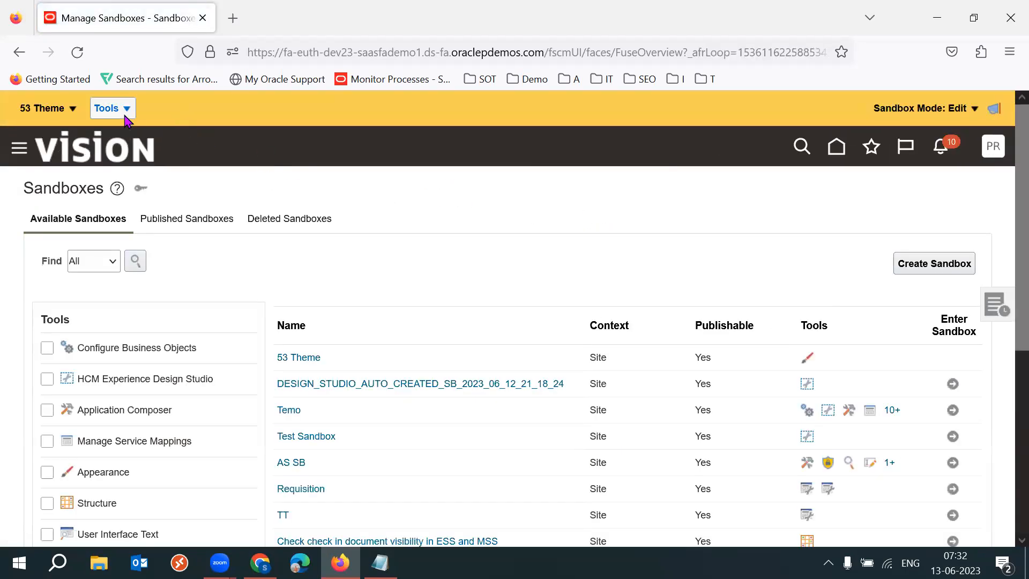
# Launch the Appearance tool from the sandbox's tools menu.
pyautogui.click(125, 110)
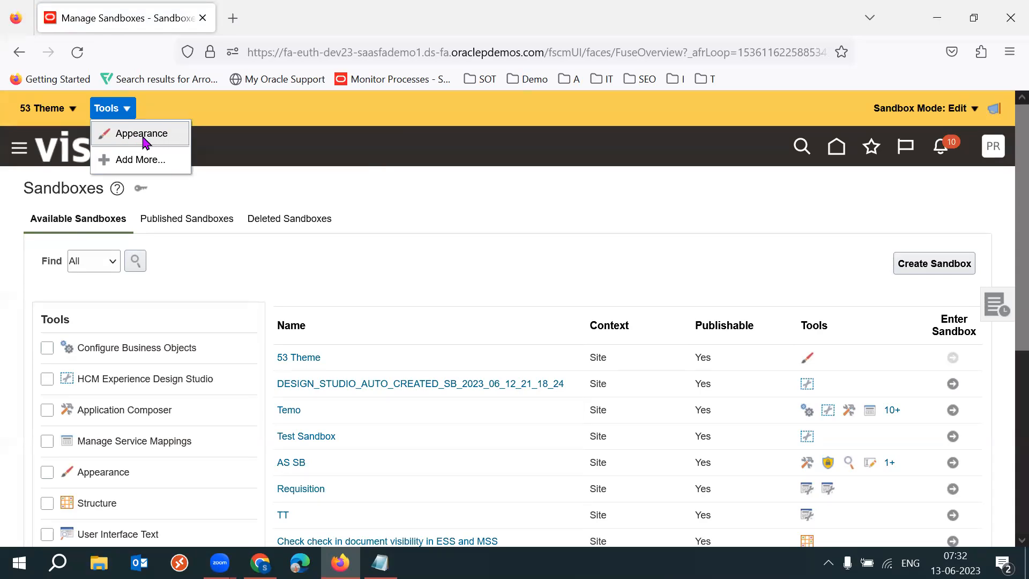
pyautogui.click(156, 140)
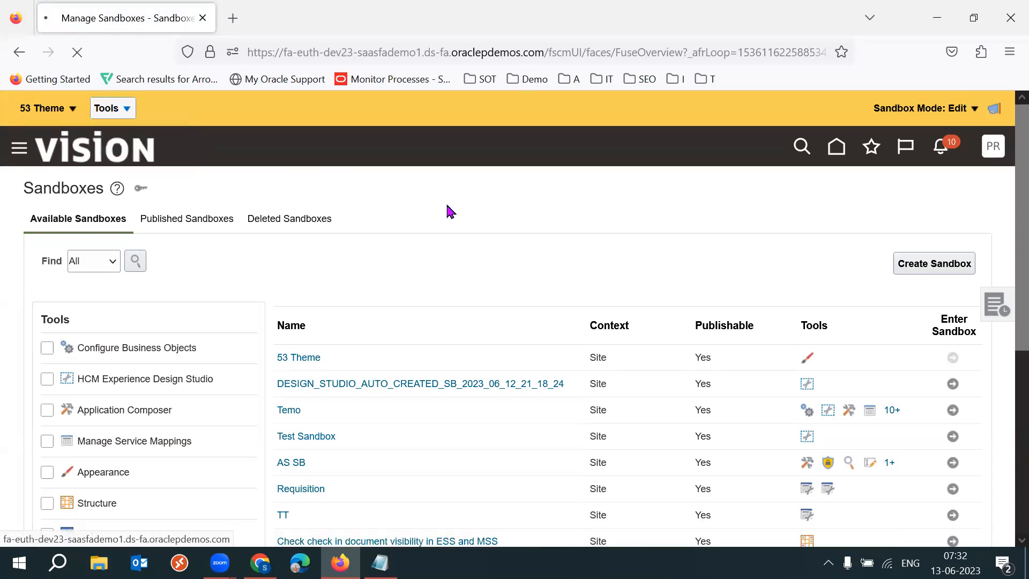
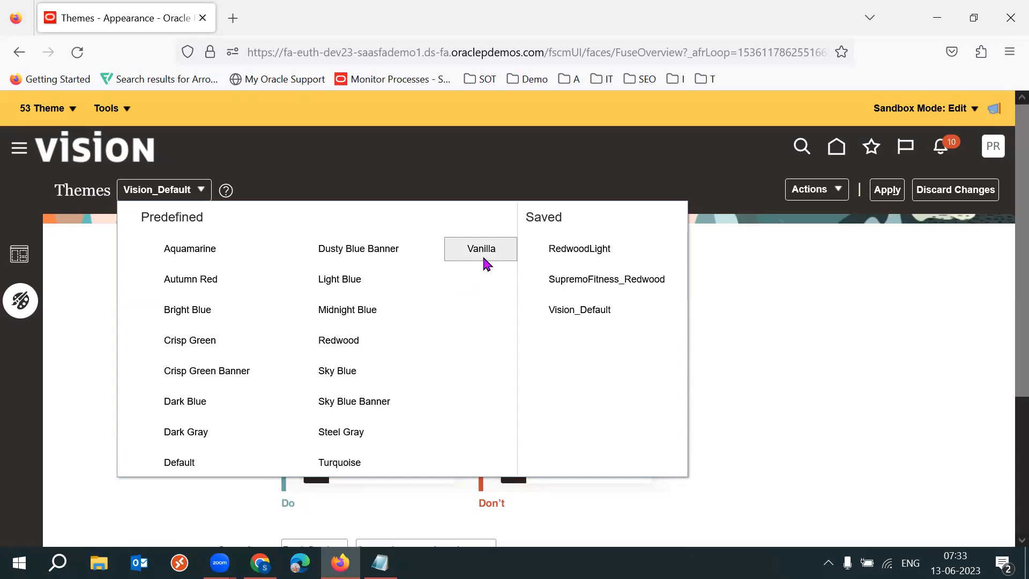
# Return to the home page and browse the Configuration apps and page sections.
pyautogui.click(883, 338)
pyautogui.click(152, 151)
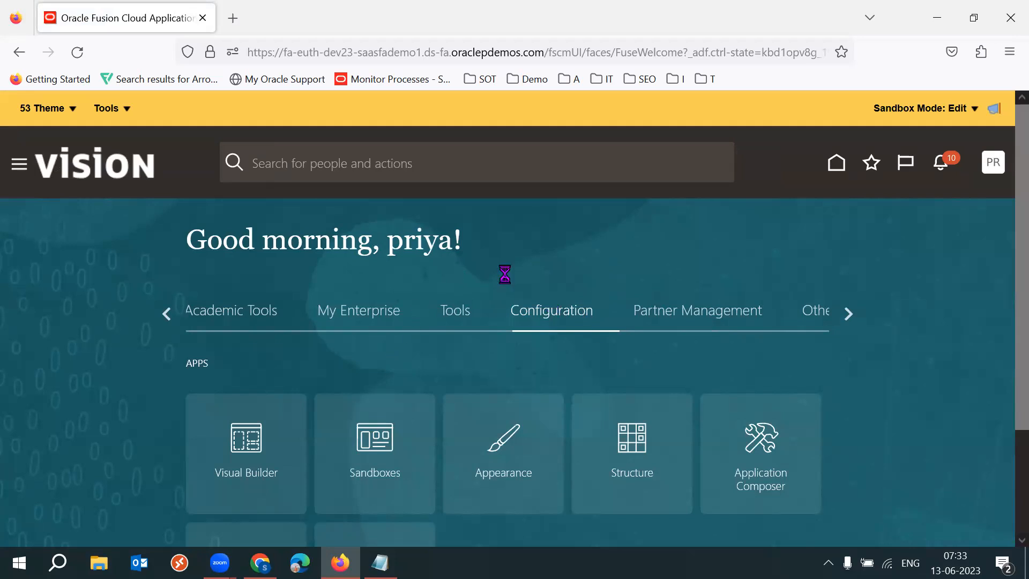
pyautogui.click(851, 316)
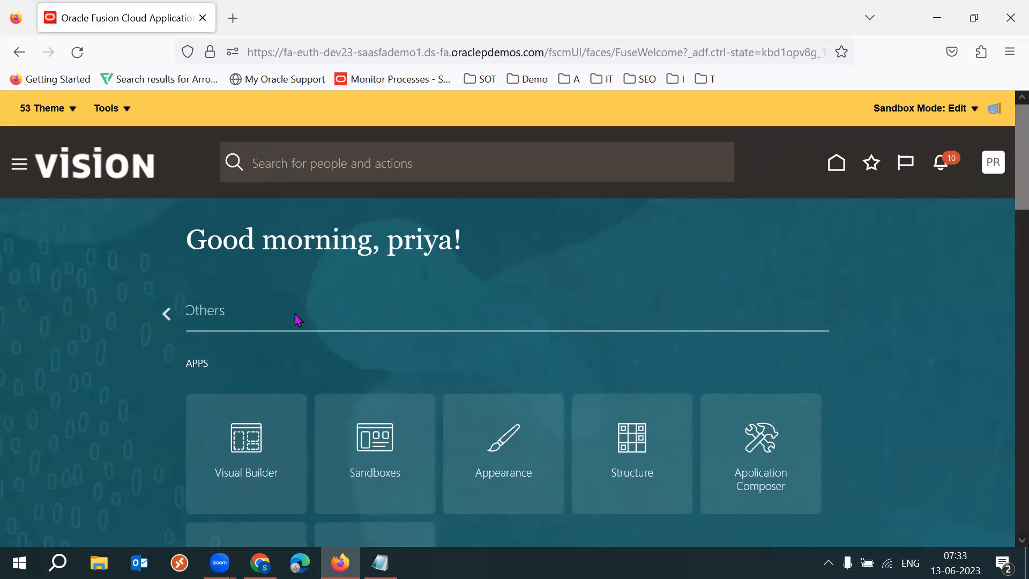
pyautogui.click(170, 316)
pyautogui.click(168, 316)
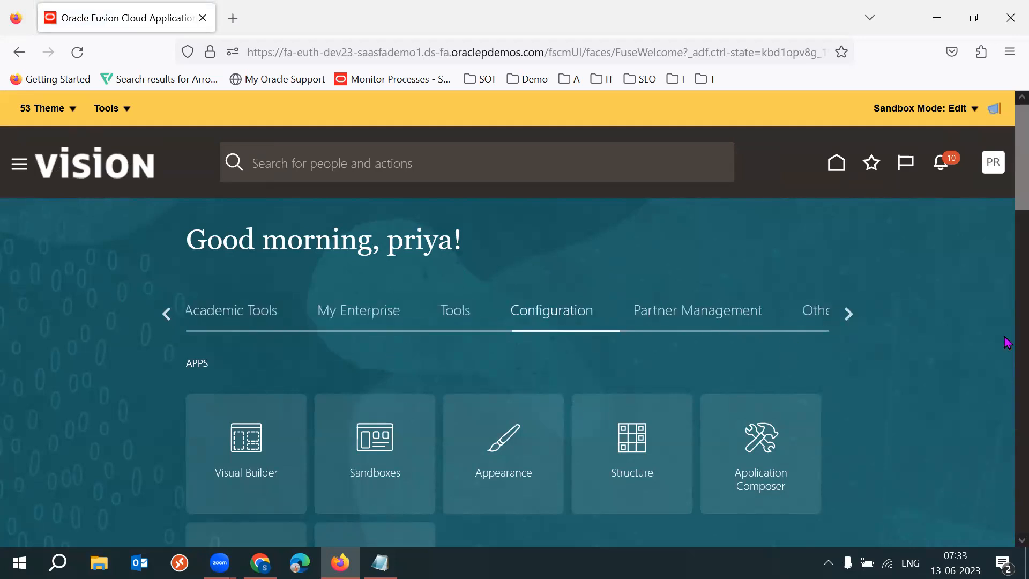
pyautogui.scroll(-10, 1007, 266)
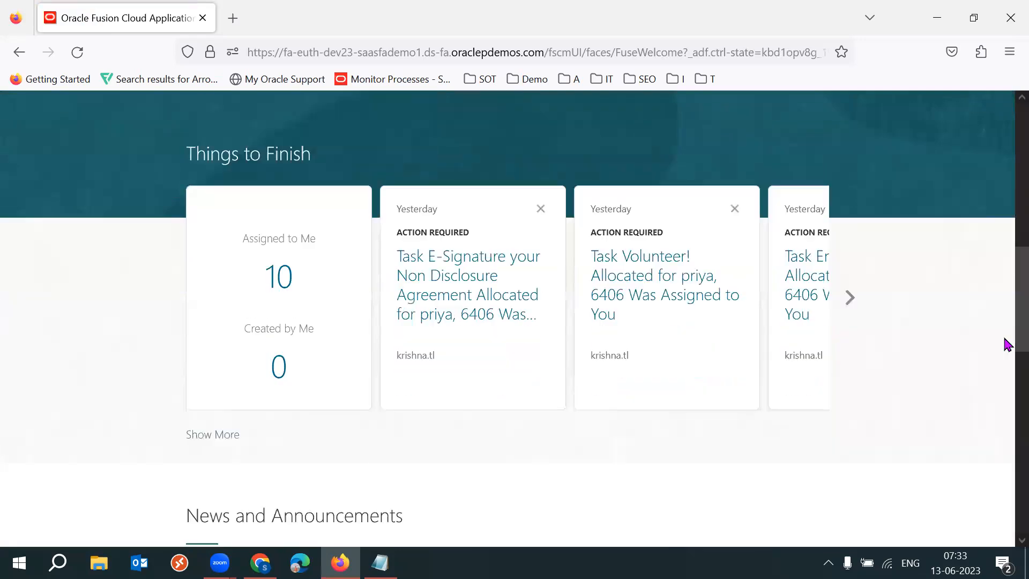
pyautogui.scroll(10, 1008, 236)
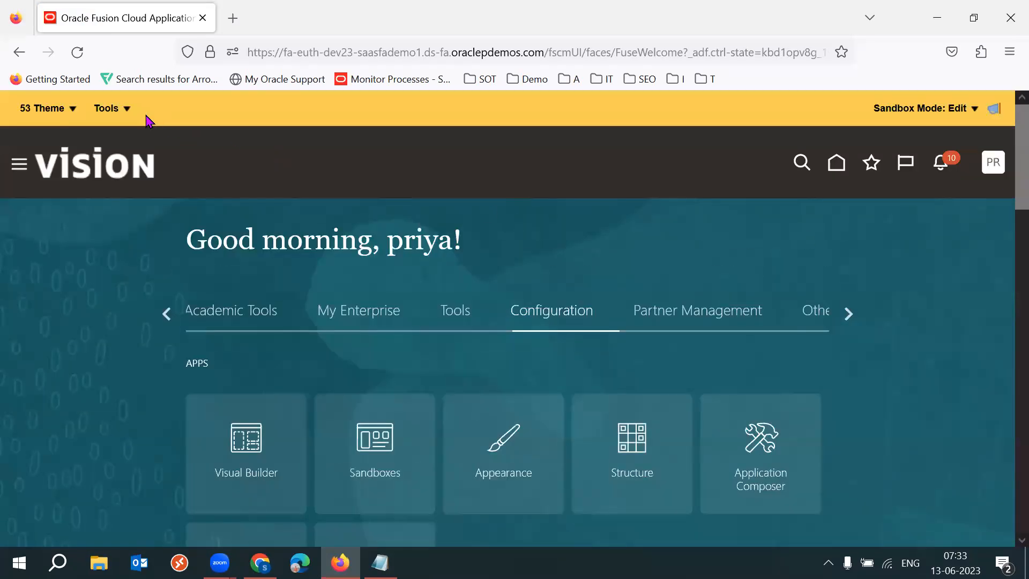
# Reopen the Appearance tool from the sandbox tools menu and select the predefined Vanilla theme.
pyautogui.click(121, 113)
pyautogui.click(152, 132)
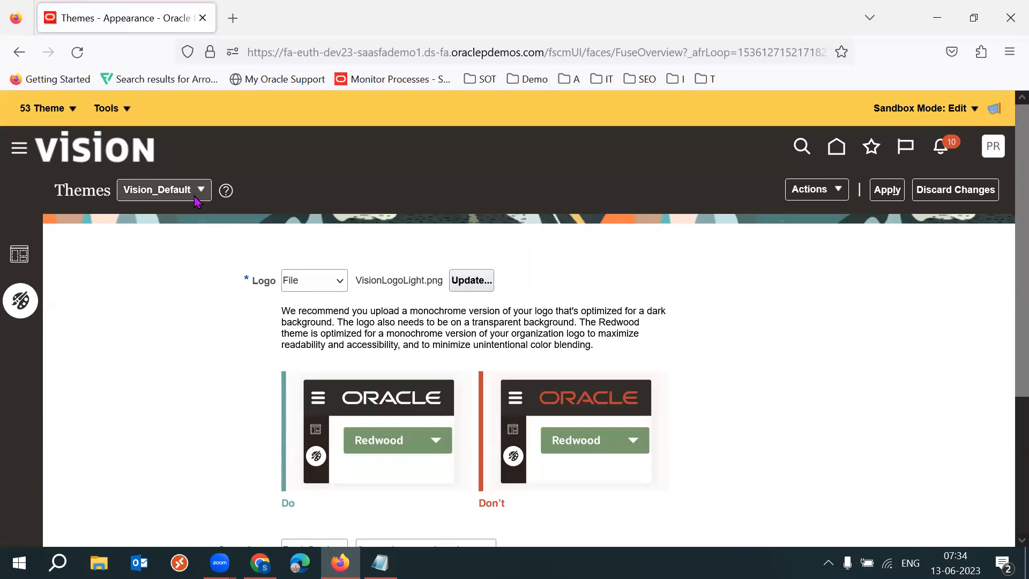
pyautogui.click(199, 191)
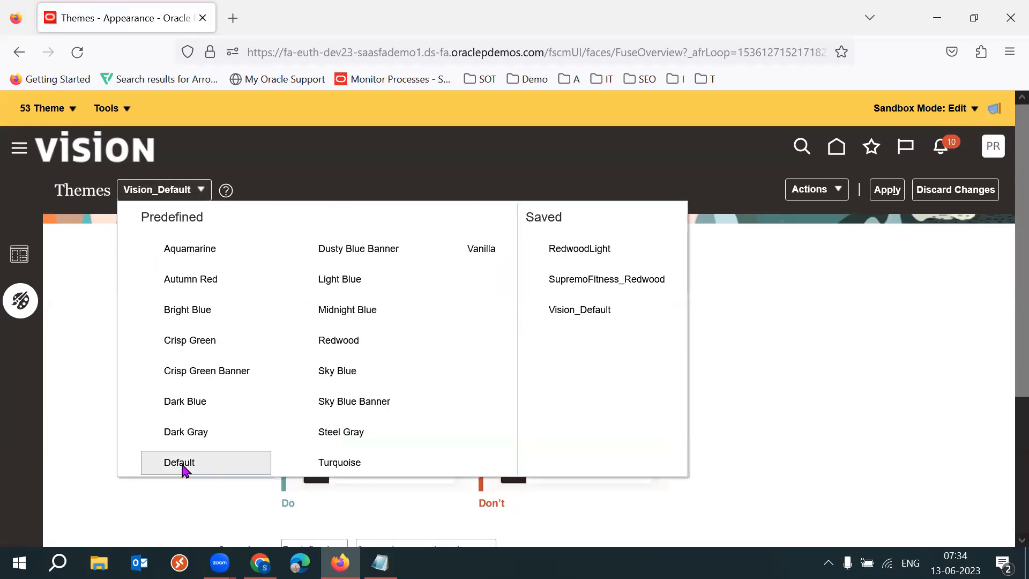
pyautogui.click(479, 260)
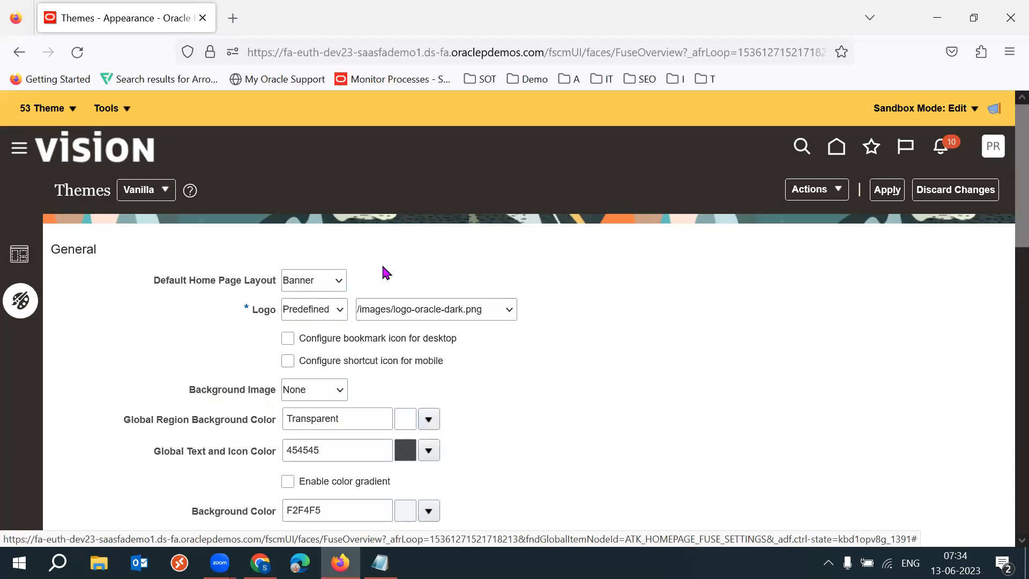
# Review the Vanilla theme's General, Navigation Icons and Pages settings.
pyautogui.moveTo(65, 190); pyautogui.dragTo(127, 195)
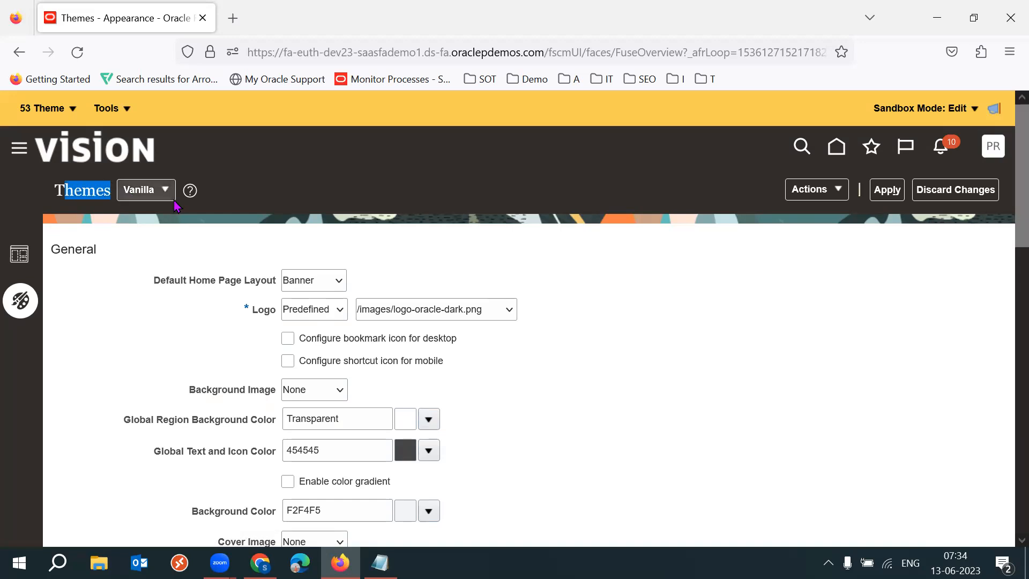
pyautogui.click(831, 250)
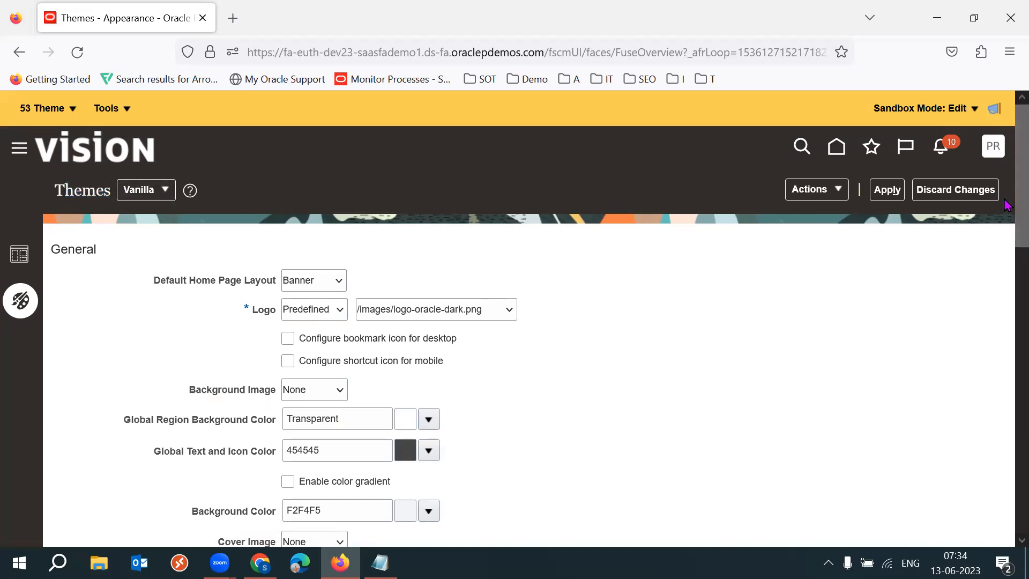
pyautogui.scroll(-3, 1006, 250)
pyautogui.scroll(-6, 1006, 266)
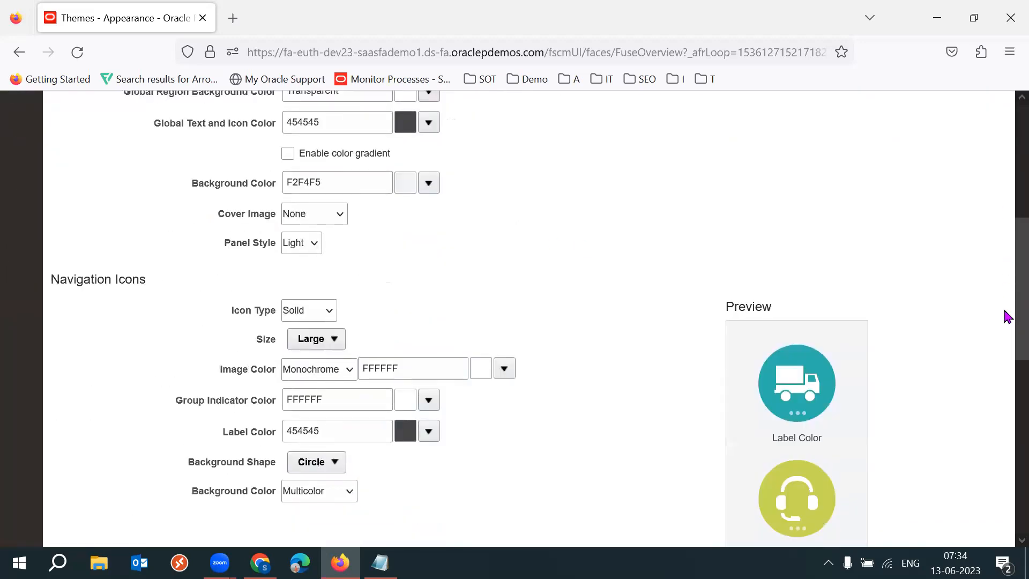
pyautogui.scroll(-2, 1007, 408)
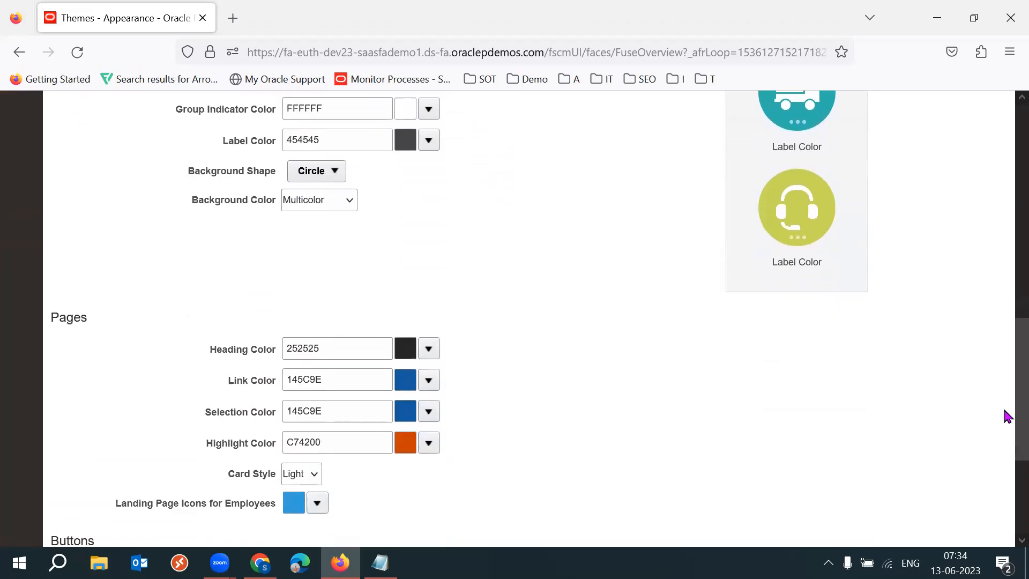
pyautogui.scroll(3, 1007, 351)
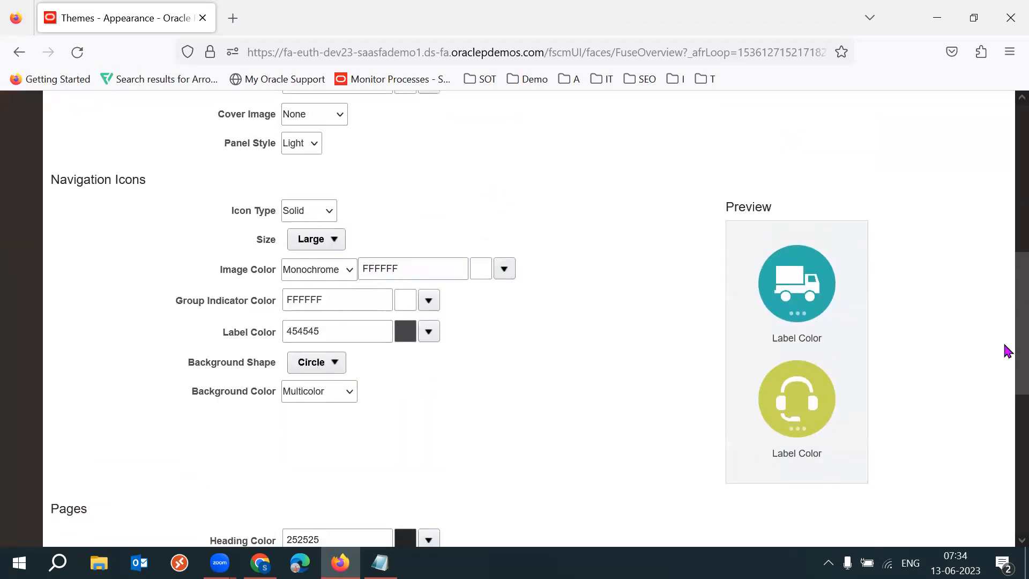
pyautogui.scroll(7, 1007, 322)
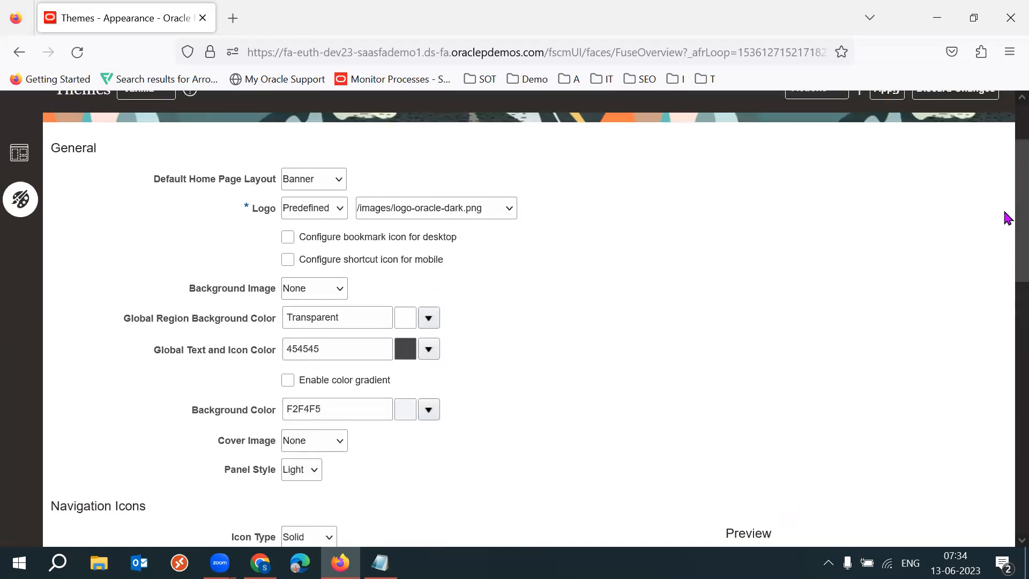
pyautogui.scroll(-8, 1007, 207)
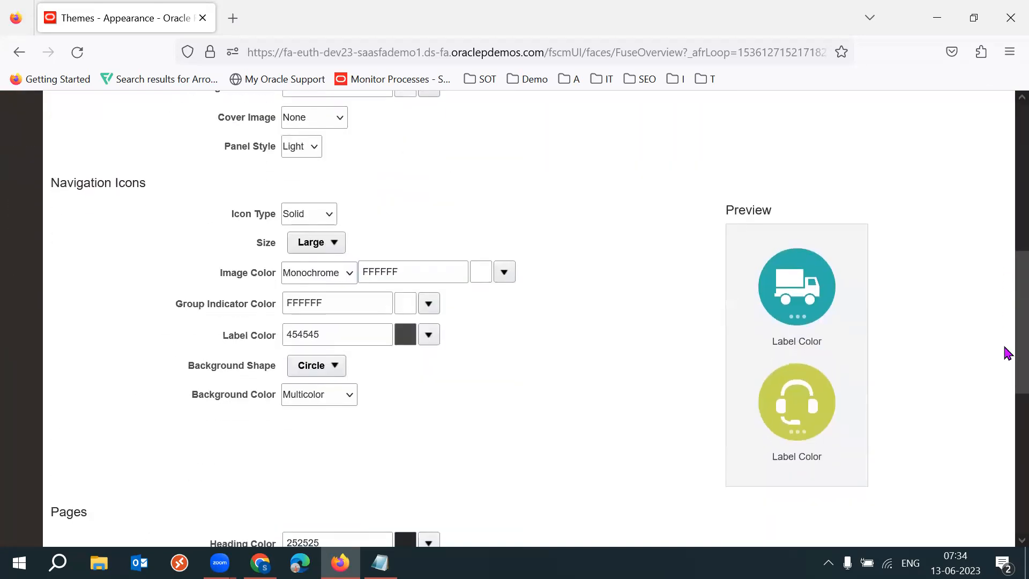
# Open the navigation icon background shape options and close them without choosing one.
pyautogui.doubleClick(126, 168)
pyautogui.click(494, 202)
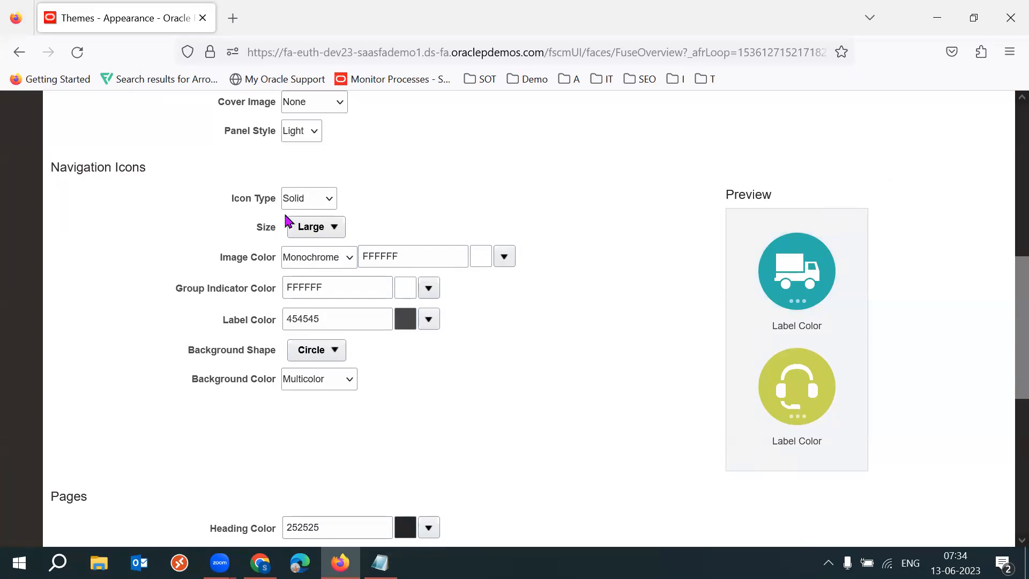
pyautogui.click(324, 361)
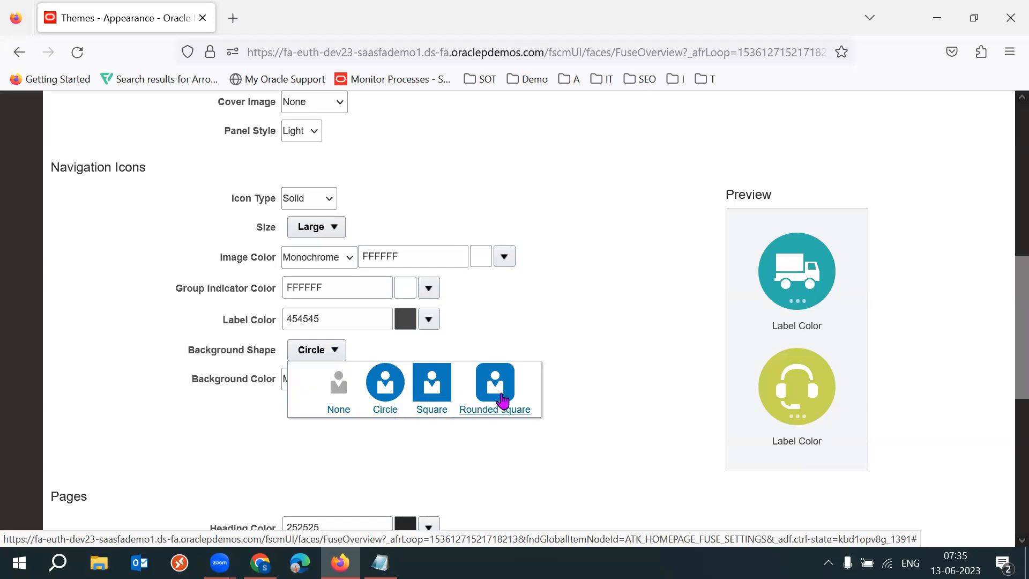
pyautogui.click(589, 309)
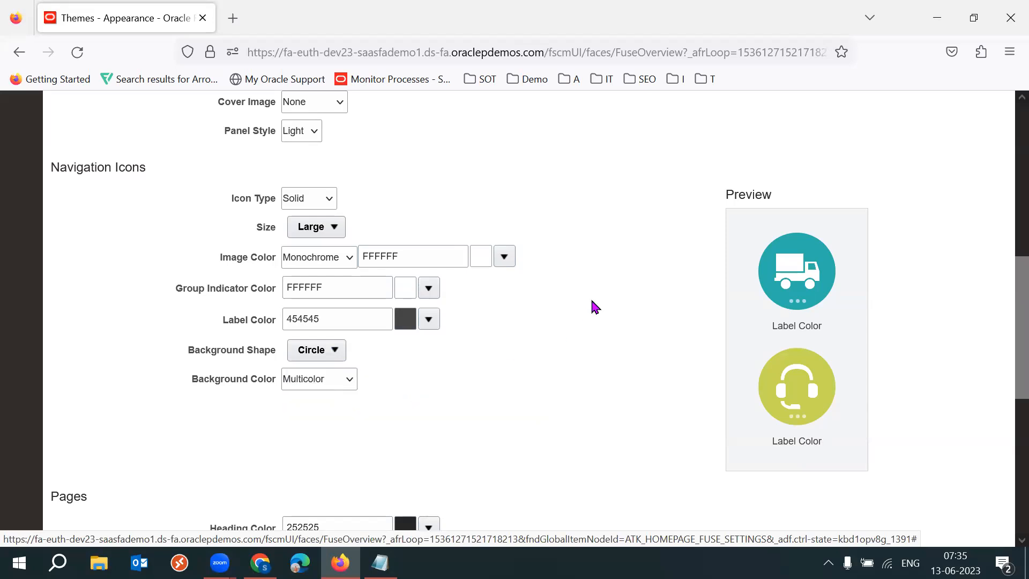
# Try the Small and Medium navigation icon sizes before returning the size to Large.
pyautogui.moveTo(262, 230); pyautogui.dragTo(275, 234)
pyautogui.click(335, 228)
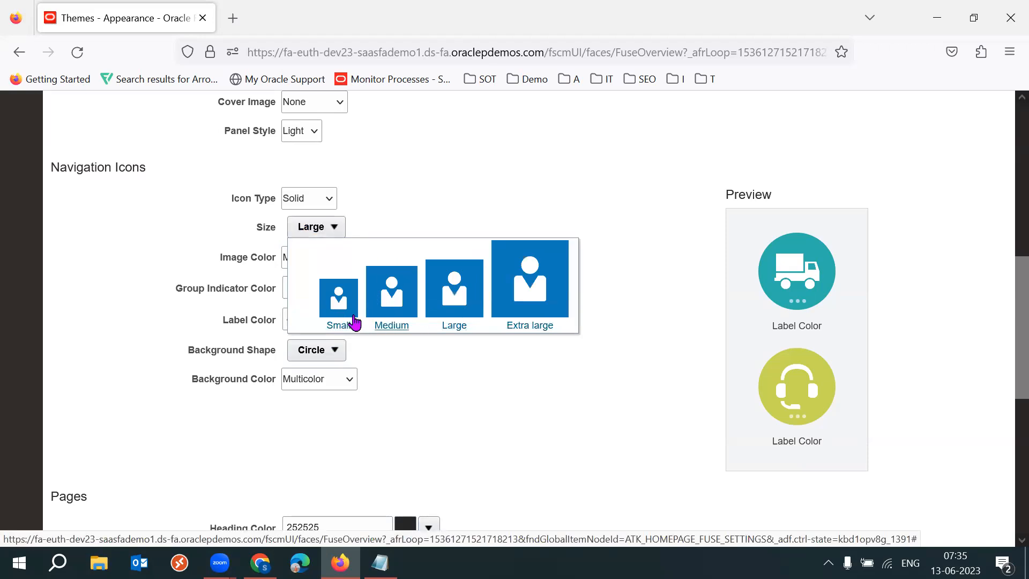
pyautogui.click(339, 297)
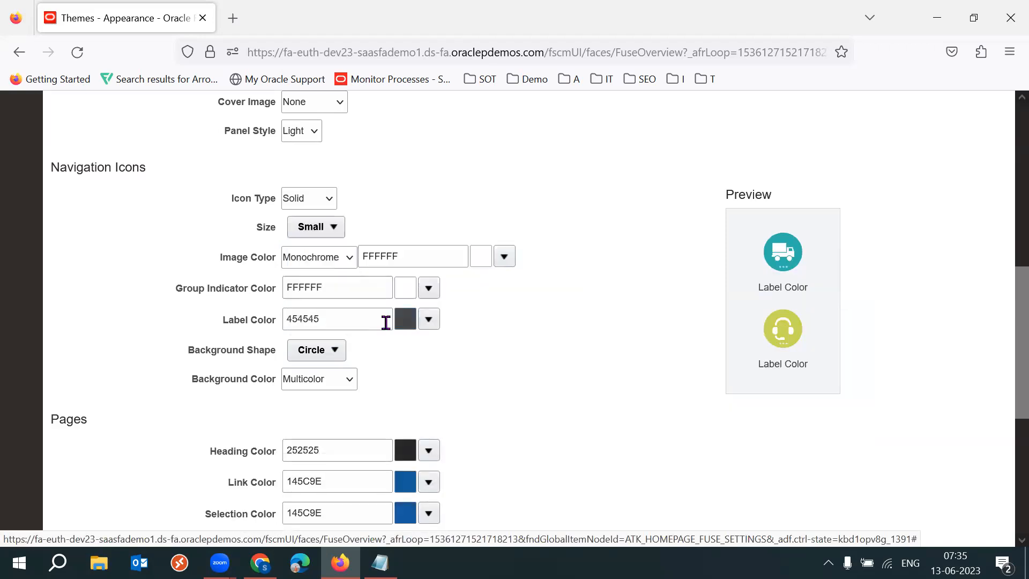
pyautogui.click(385, 320)
pyautogui.click(318, 233)
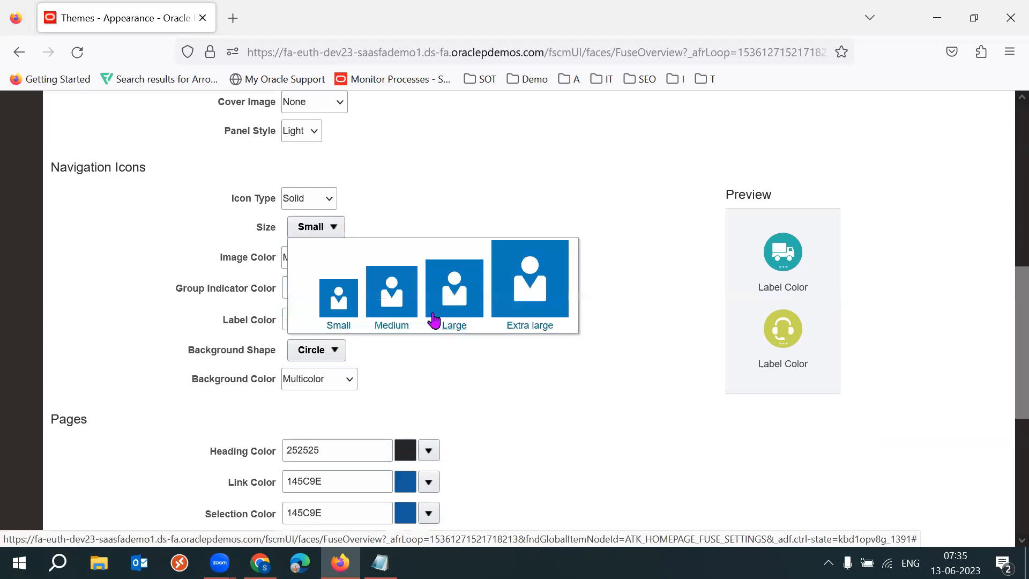
pyautogui.click(392, 296)
pyautogui.click(541, 232)
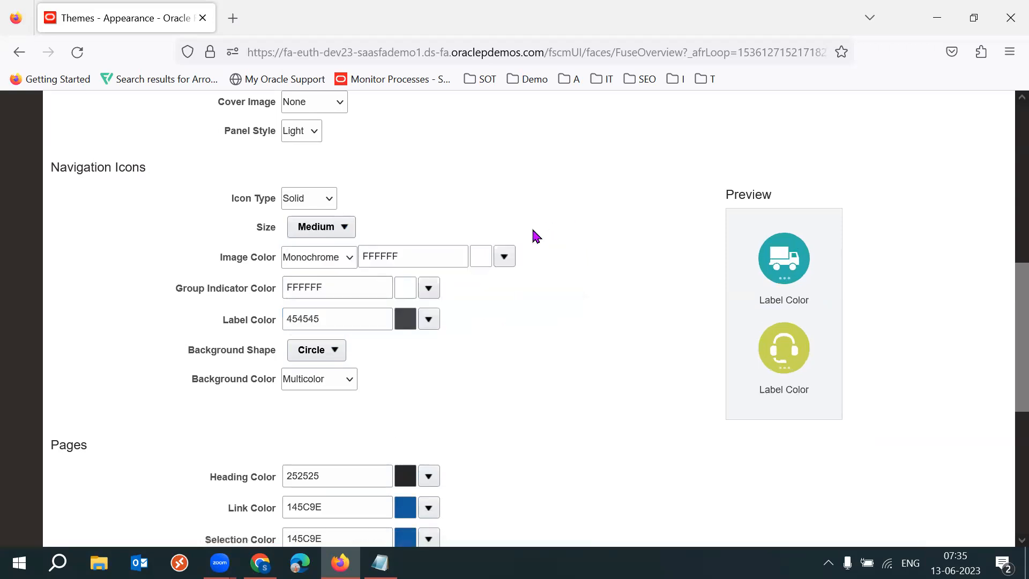
pyautogui.click(344, 233)
pyautogui.click(456, 300)
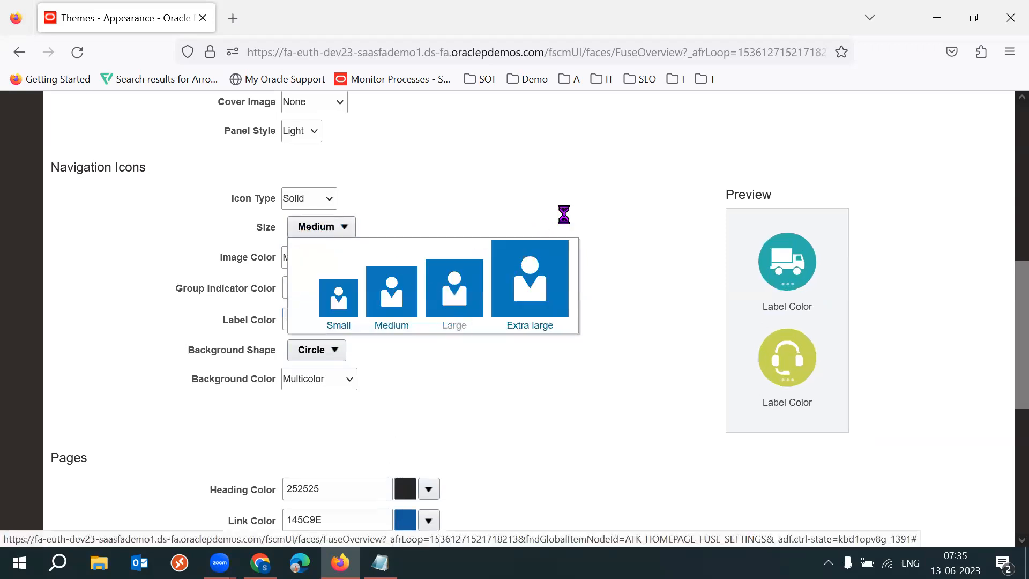
pyautogui.click(563, 214)
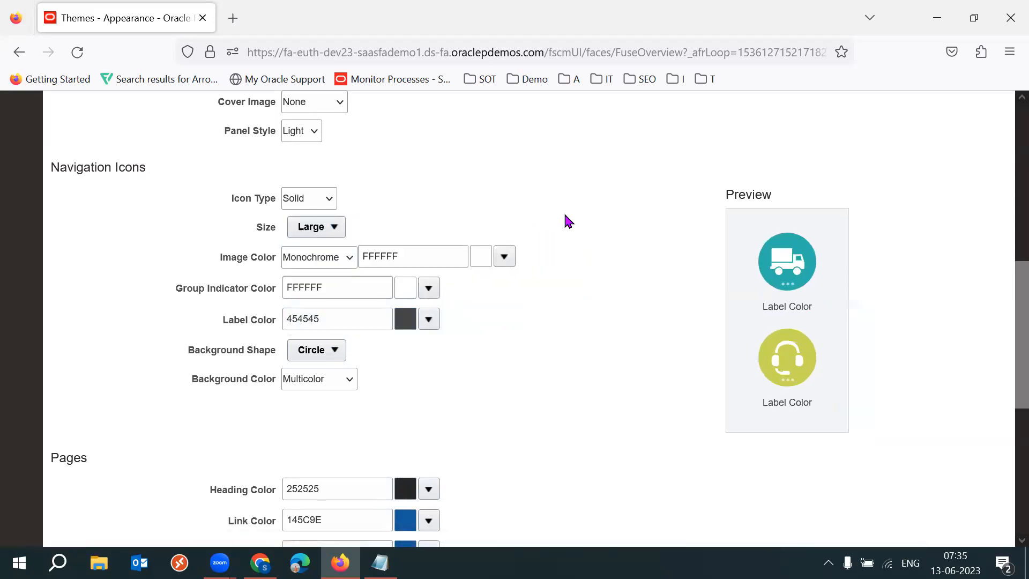
# Switch the navigation icon type to Outlined and back to Solid.
pyautogui.moveTo(185, 356); pyautogui.dragTo(264, 358)
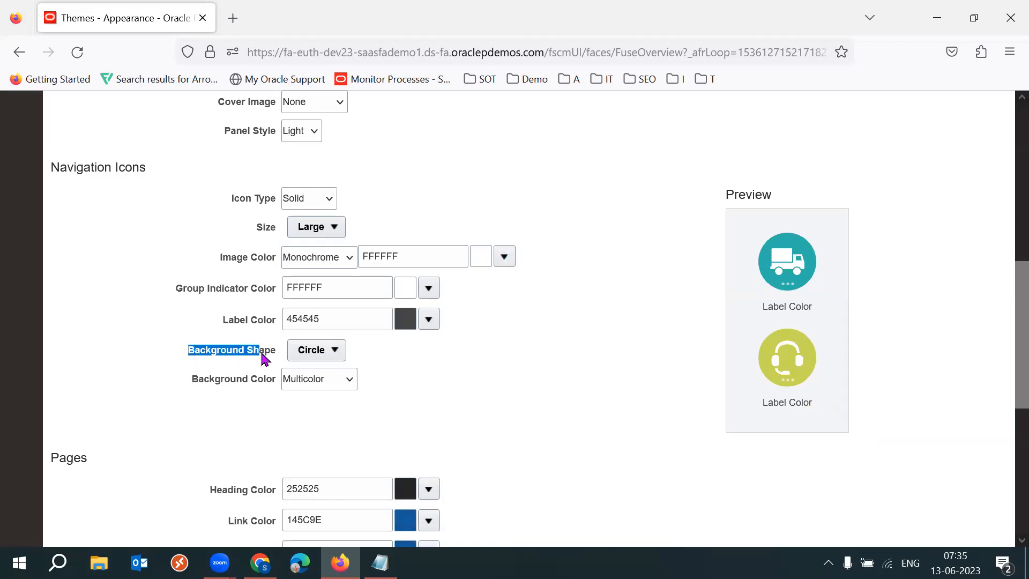
pyautogui.click(489, 372)
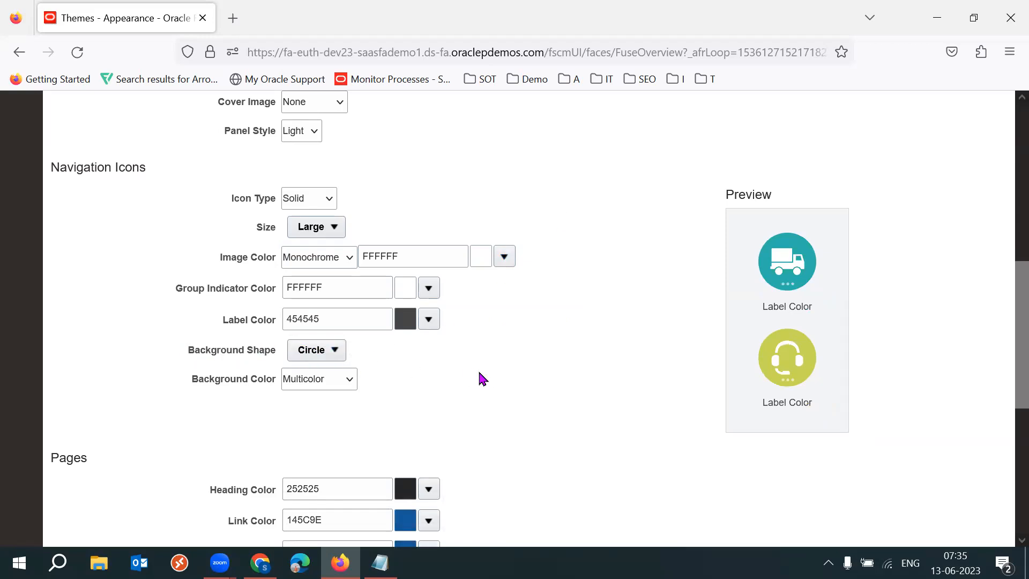
pyautogui.moveTo(232, 199); pyautogui.dragTo(274, 202)
pyautogui.click(319, 208)
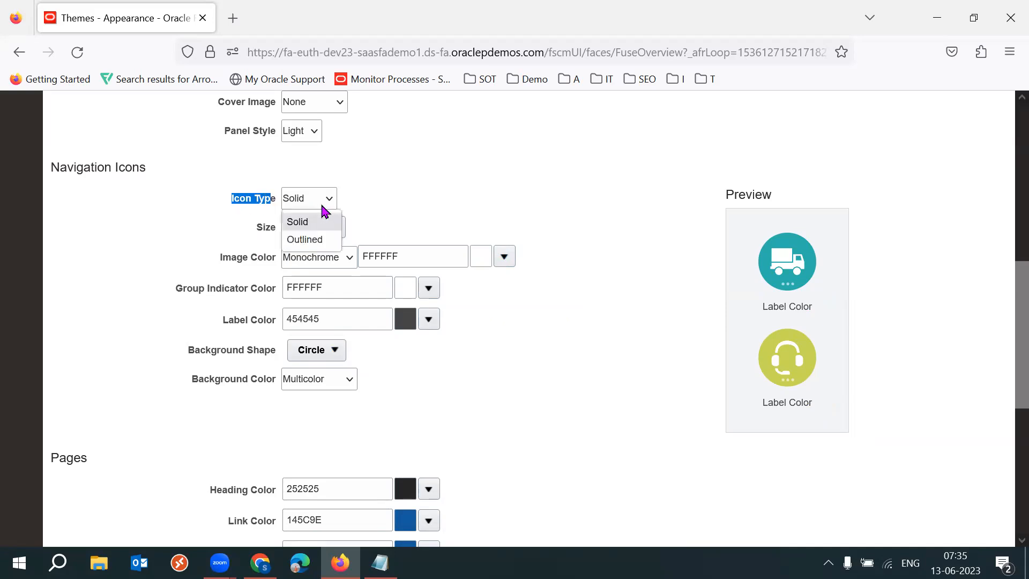
pyautogui.click(310, 239)
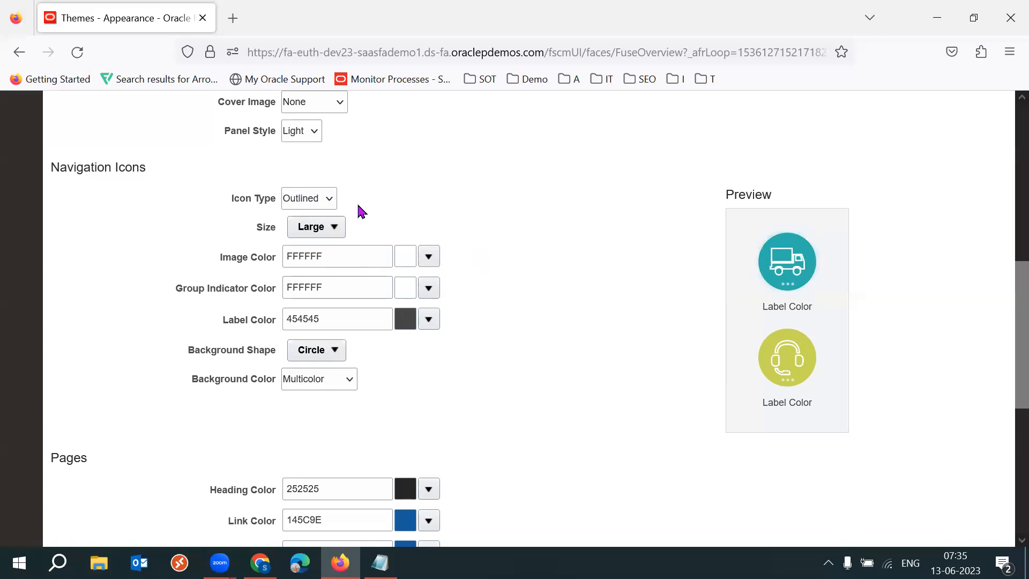
pyautogui.click(334, 201)
pyautogui.click(320, 223)
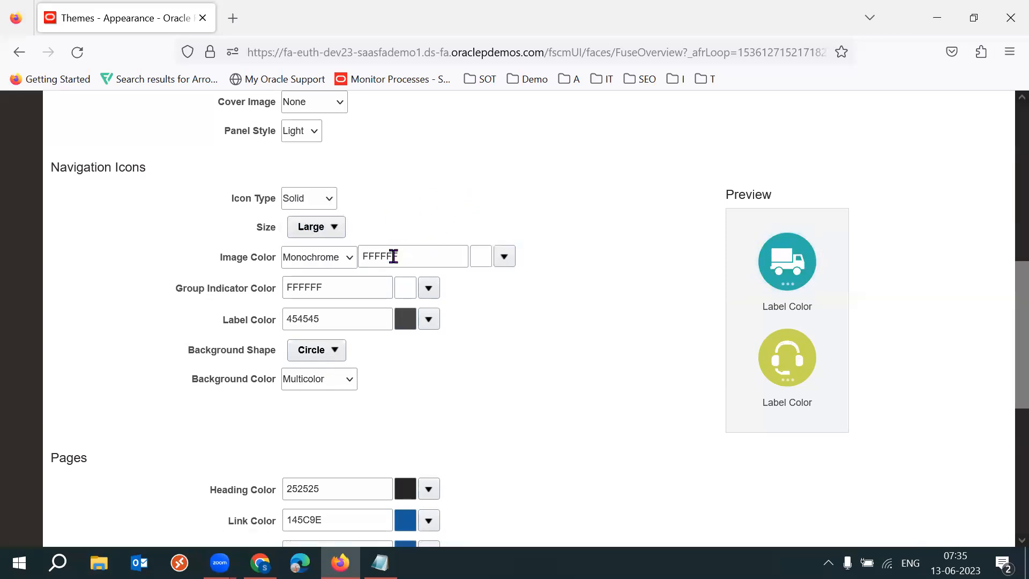
# Examine the navigation icon image and label colour settings, then return to the General section.
pyautogui.moveTo(220, 259); pyautogui.dragTo(262, 259)
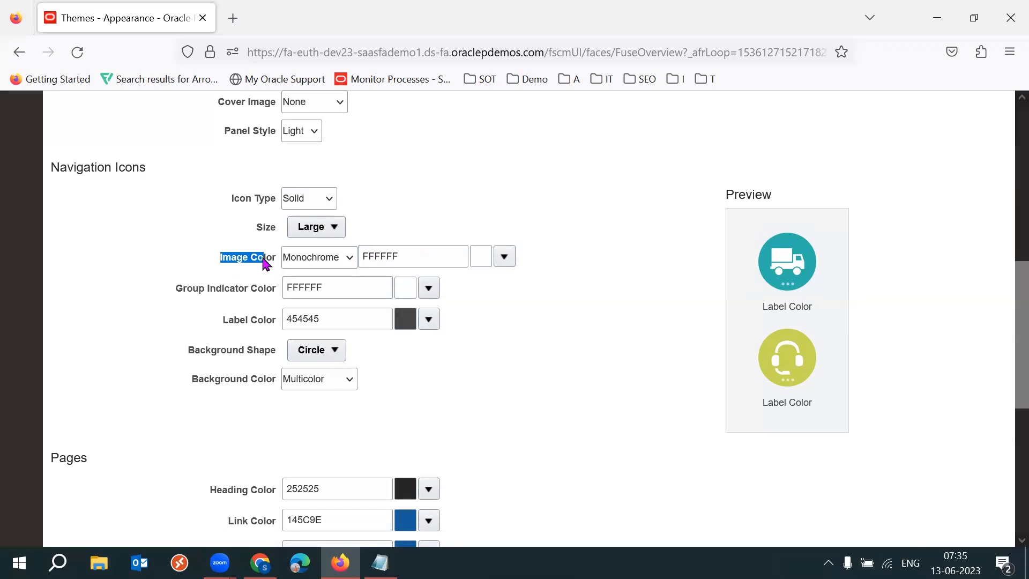
pyautogui.moveTo(223, 320); pyautogui.dragTo(273, 320)
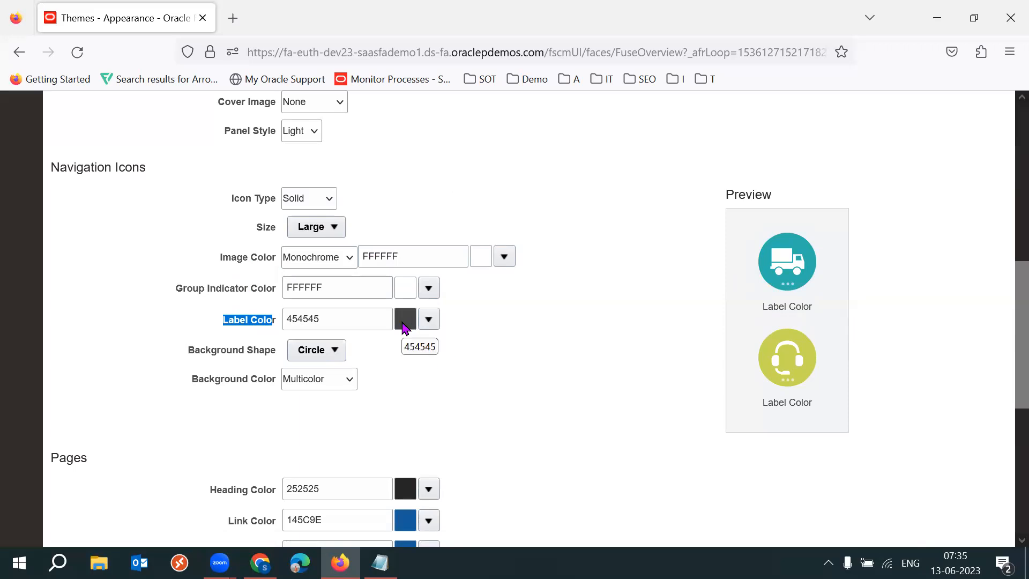
pyautogui.click(624, 522)
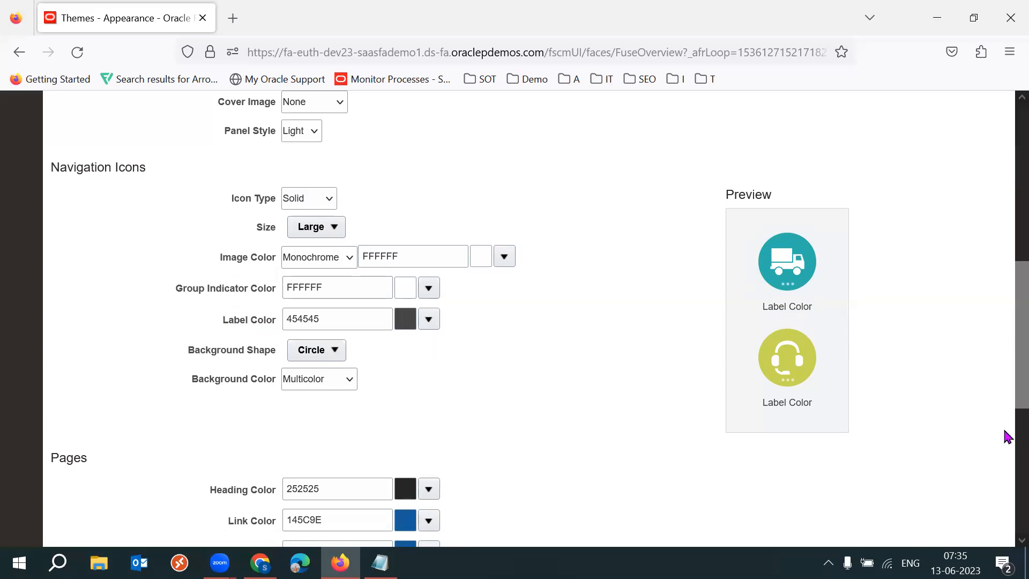
pyautogui.scroll(5, 1005, 364)
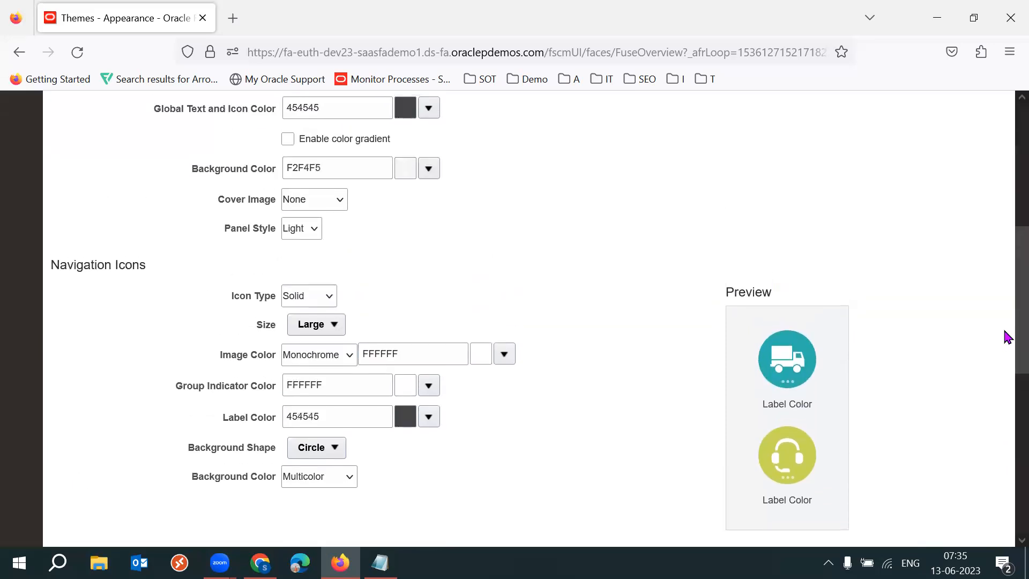
pyautogui.scroll(2, 1007, 276)
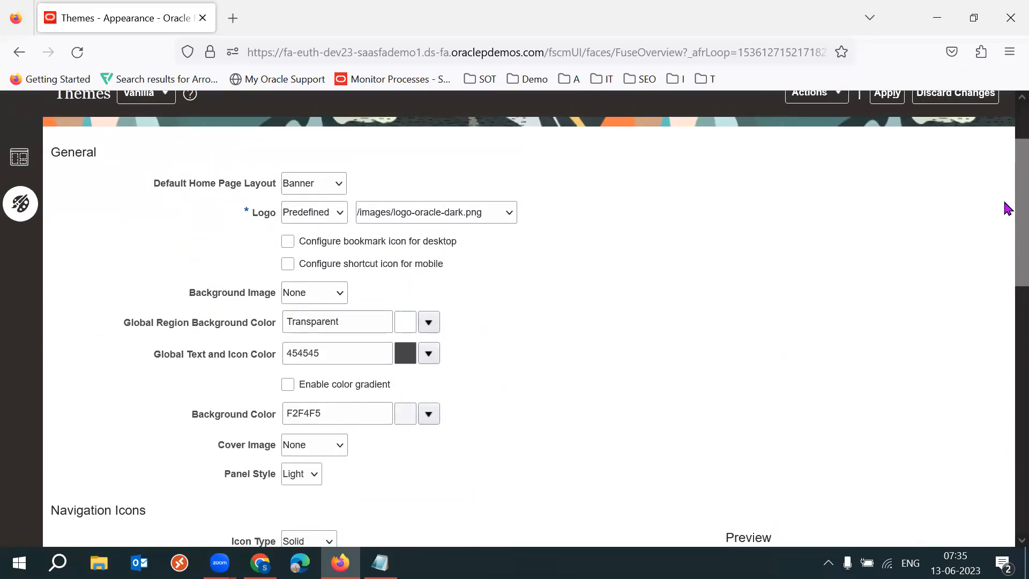
pyautogui.scroll(1, 1006, 204)
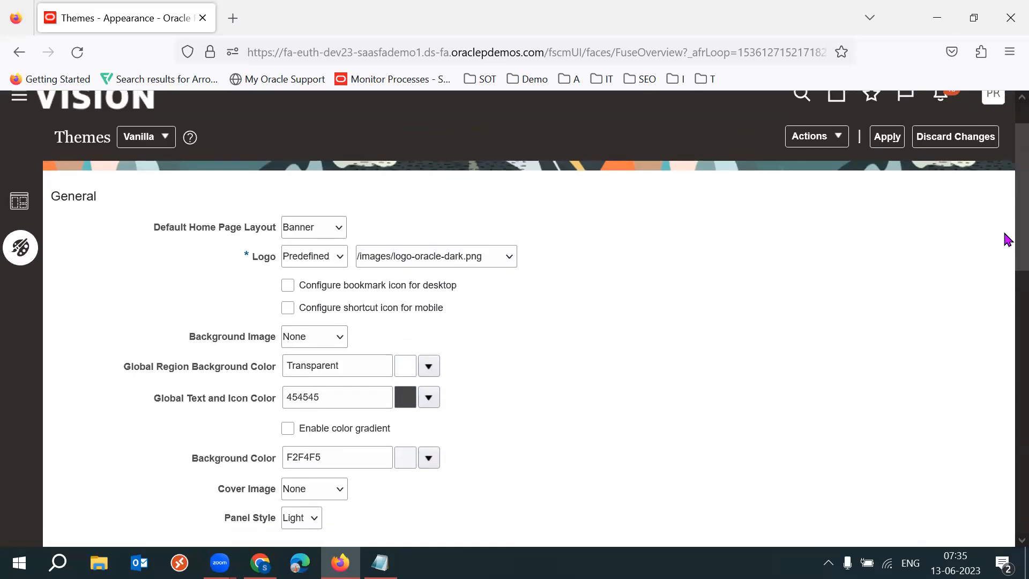
# Scroll through the theme settings from General down to Pages and Buttons and back to the top.
pyautogui.scroll(-8, 1006, 237)
pyautogui.scroll(-2, 1008, 332)
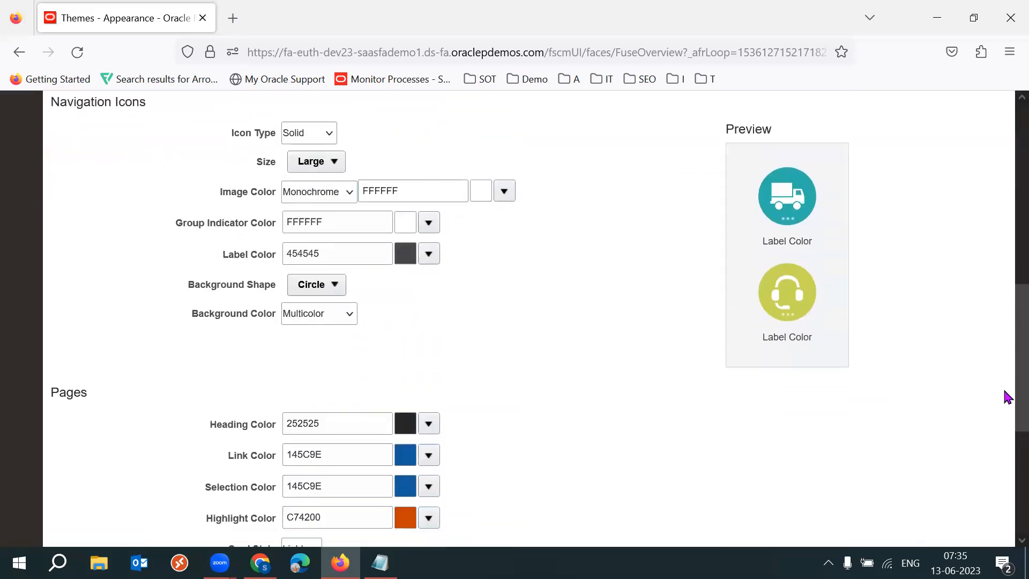
pyautogui.scroll(-3, 1004, 416)
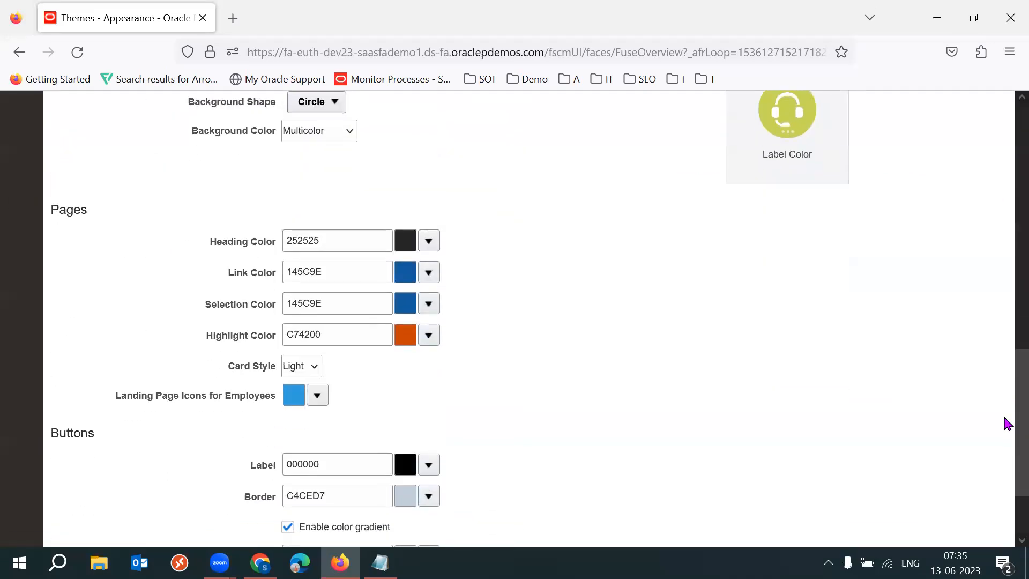
pyautogui.scroll(5, 1007, 424)
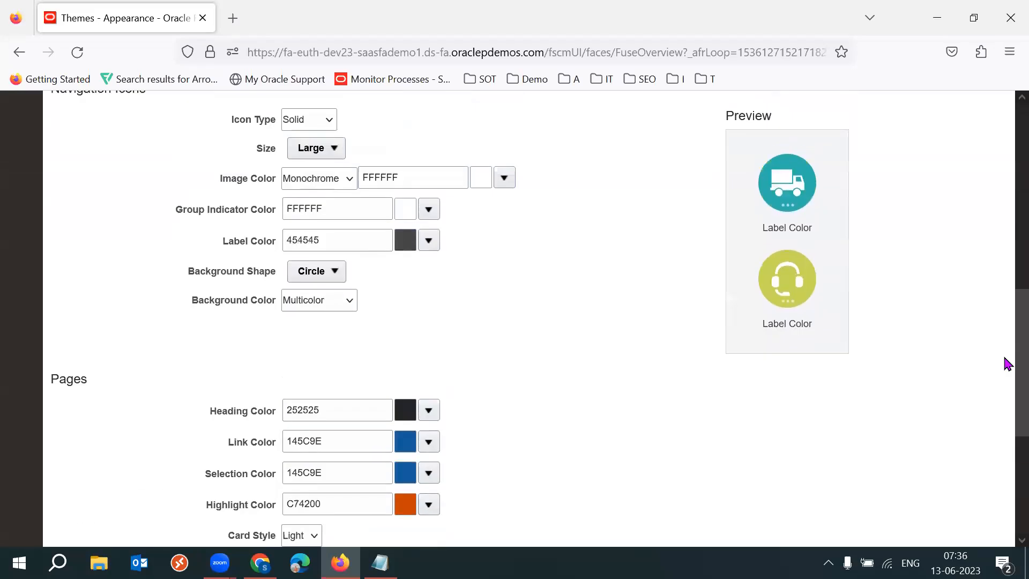
pyautogui.scroll(4, 1007, 329)
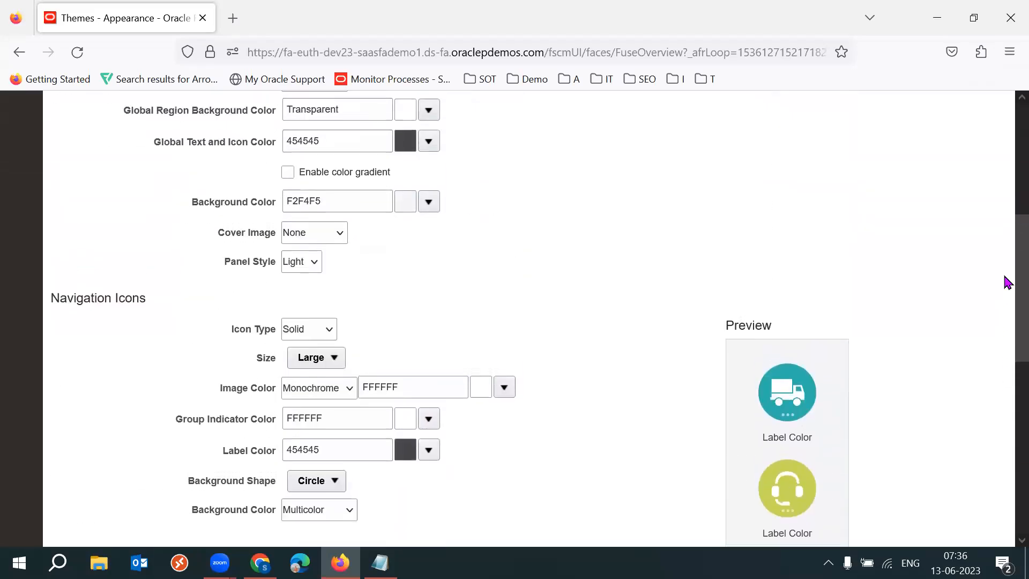
pyautogui.scroll(2, 1007, 252)
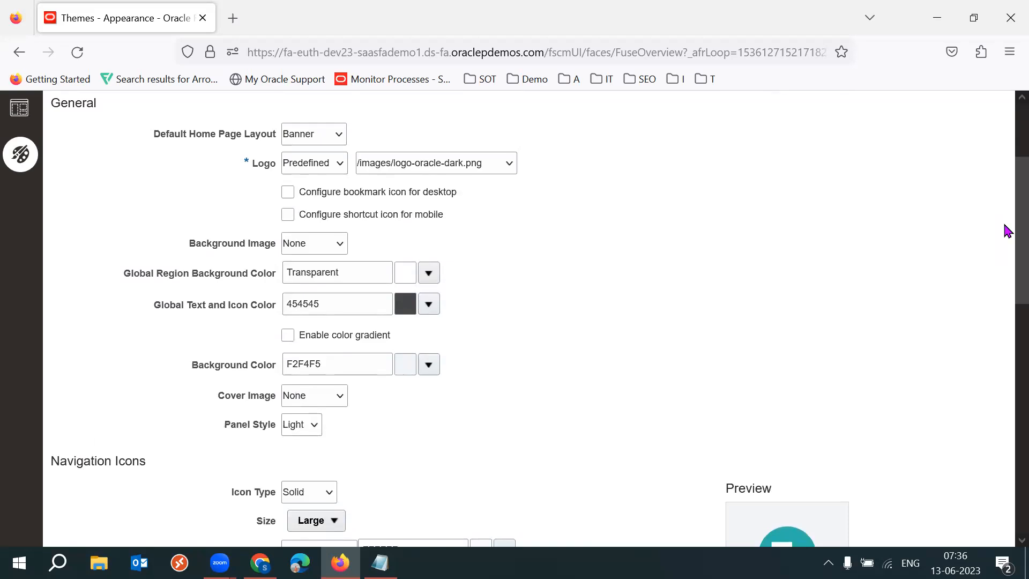
pyautogui.scroll(-4, 1006, 231)
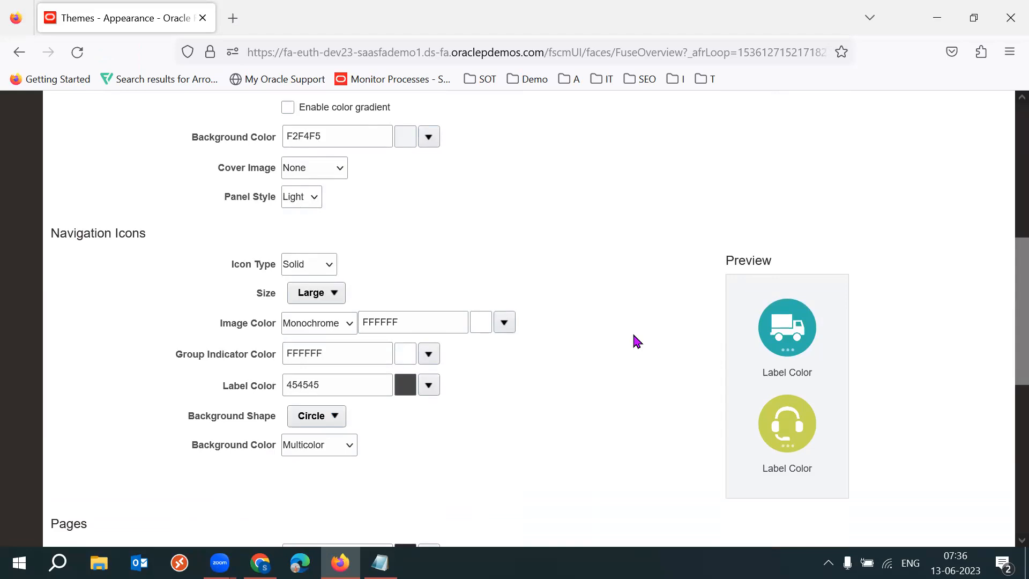
pyautogui.moveTo(1006, 333); pyautogui.dragTo(1004, 211)
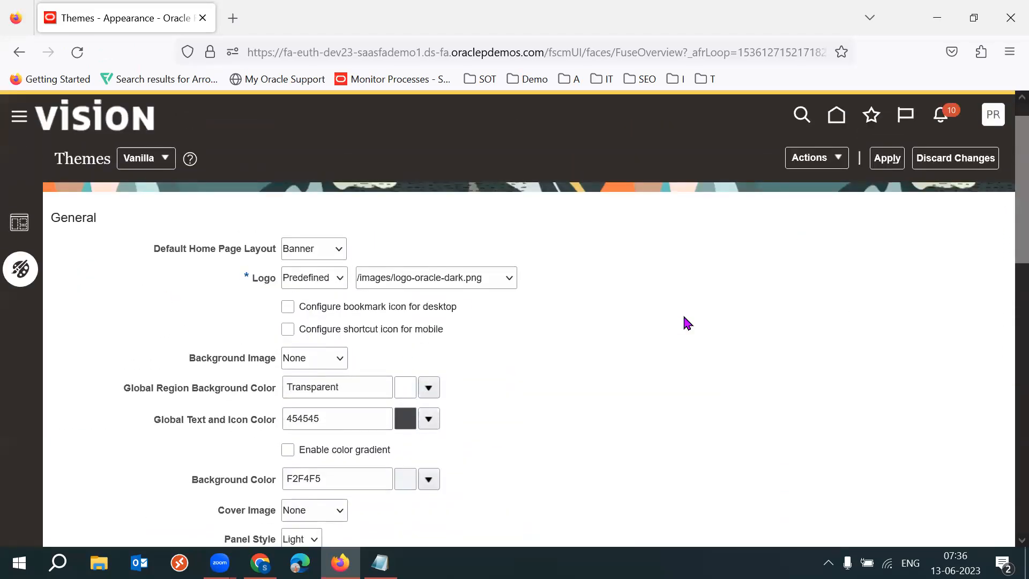
# Locate the Tech Leads Logo image in the Pictures folder and preview it.
pyautogui.moveTo(246, 280); pyautogui.dragTo(292, 290)
pyautogui.click(616, 251)
pyautogui.moveTo(250, 278); pyautogui.dragTo(266, 276)
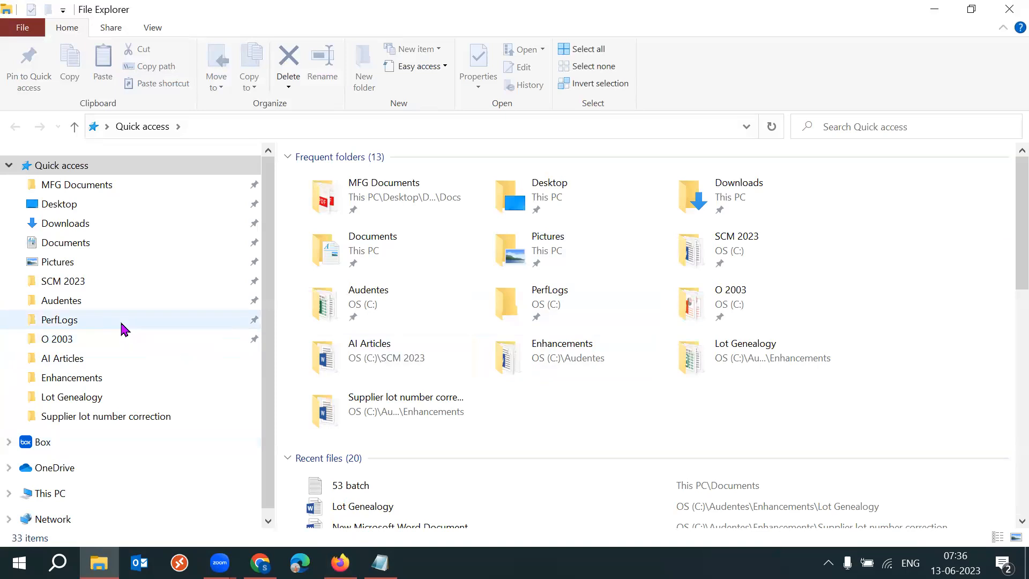
pyautogui.click(58, 269)
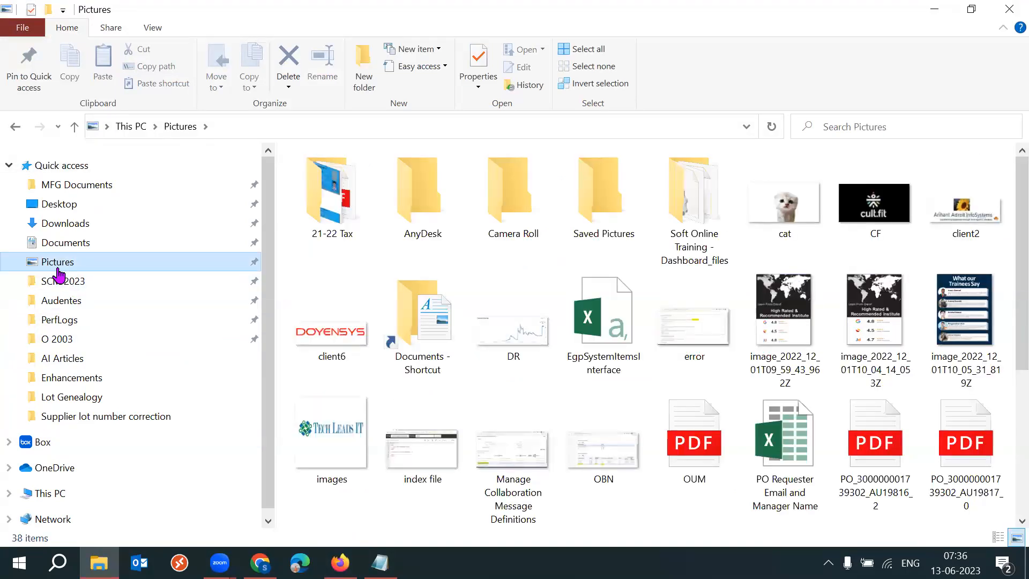
pyautogui.scroll(-2, 1005, 284)
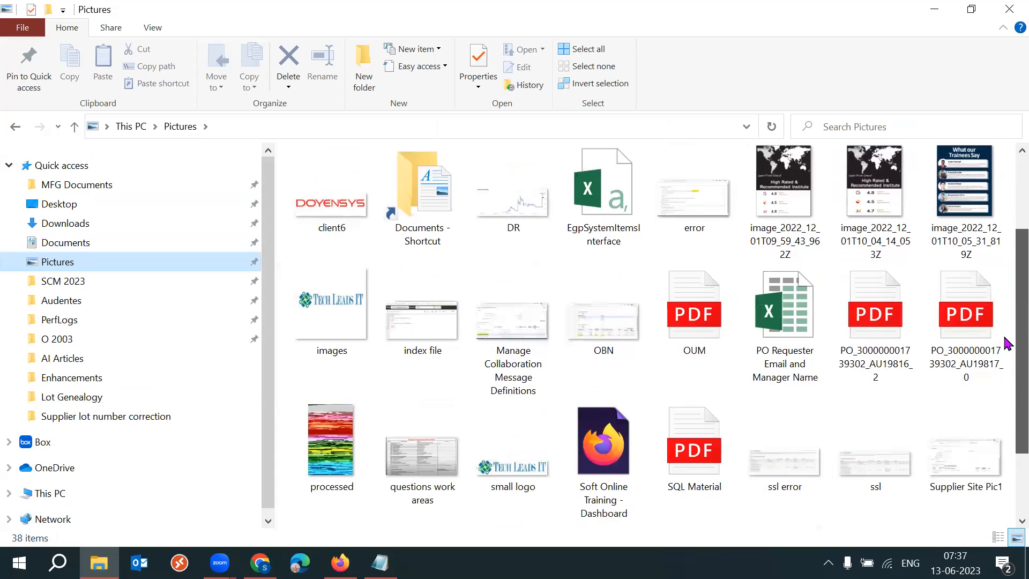
pyautogui.scroll(-2, 1007, 376)
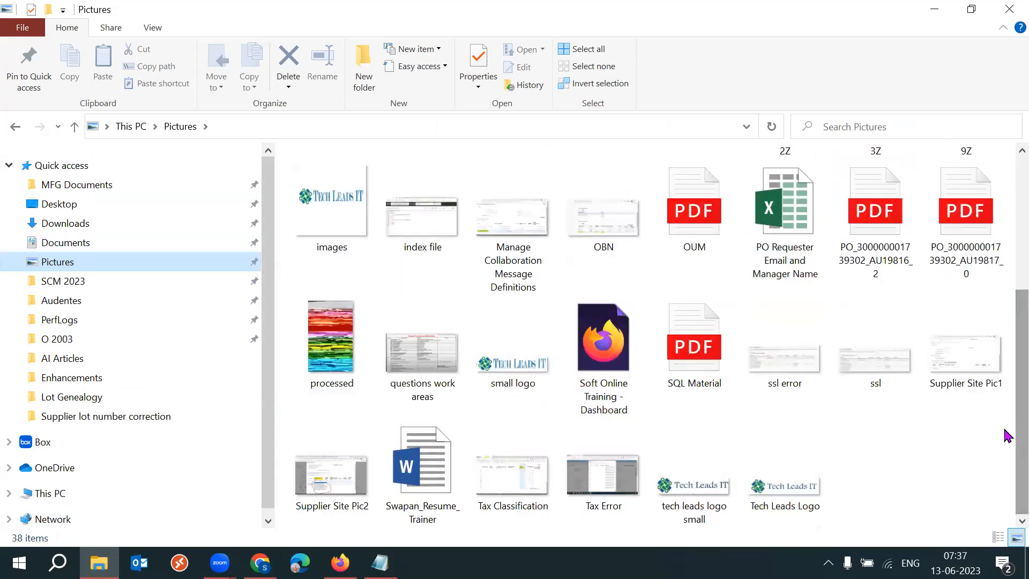
pyautogui.doubleClick(800, 503)
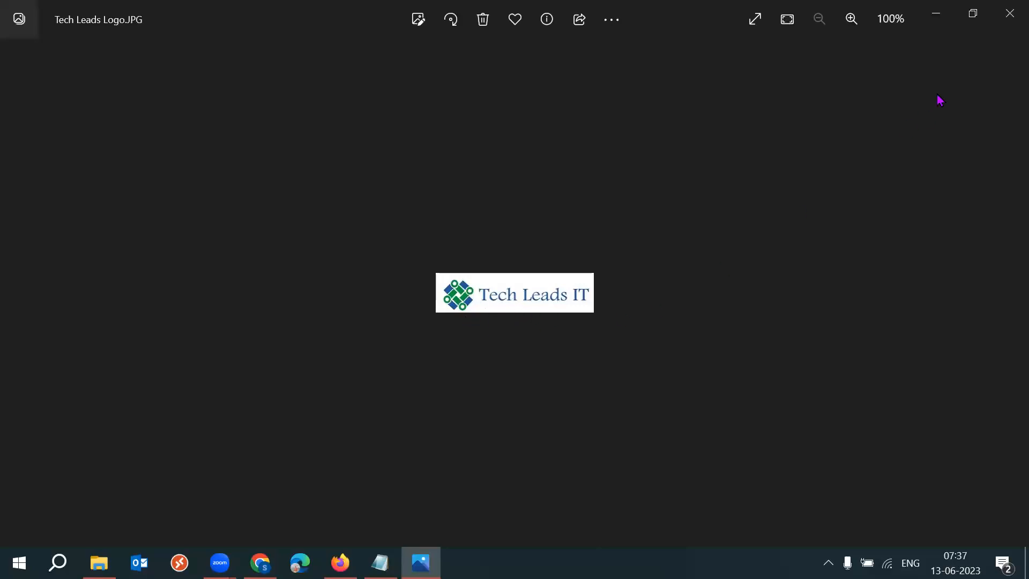
pyautogui.click(1010, 13)
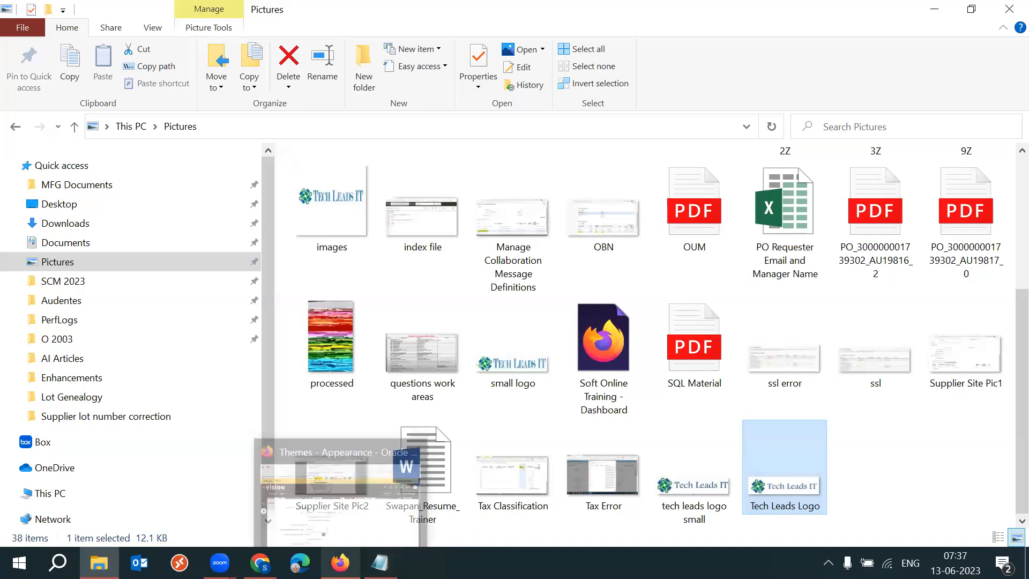
# Return to the Themes page and switch the logo source from Predefined to File.
pyautogui.click(339, 563)
pyautogui.moveTo(250, 310); pyautogui.dragTo(286, 319)
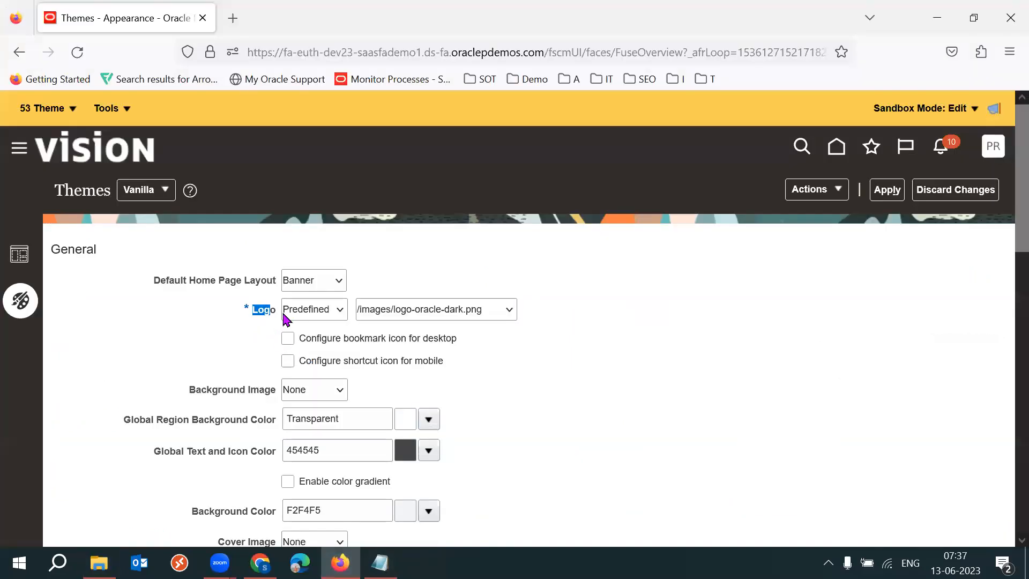
pyautogui.click(341, 313)
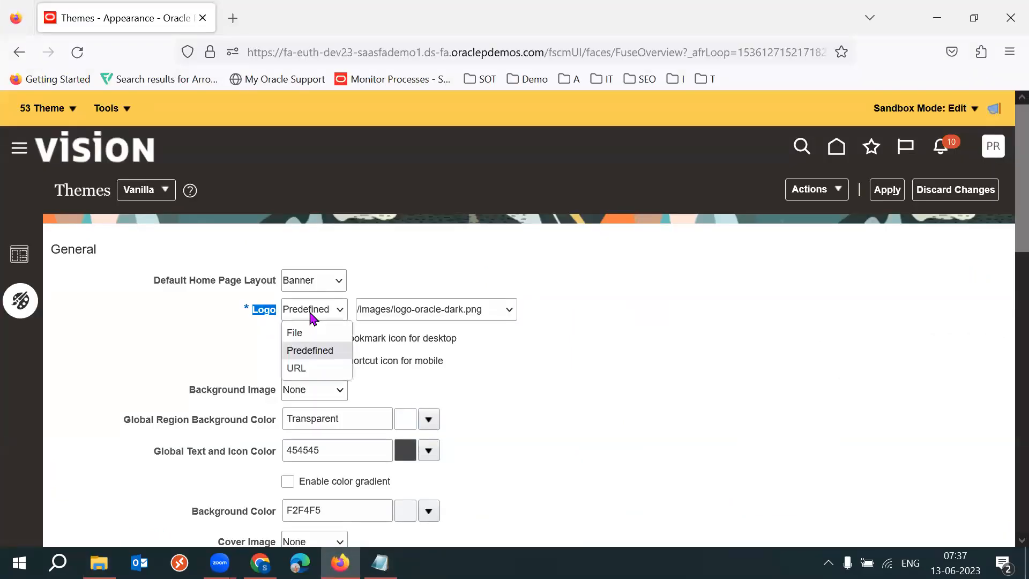
pyautogui.click(320, 335)
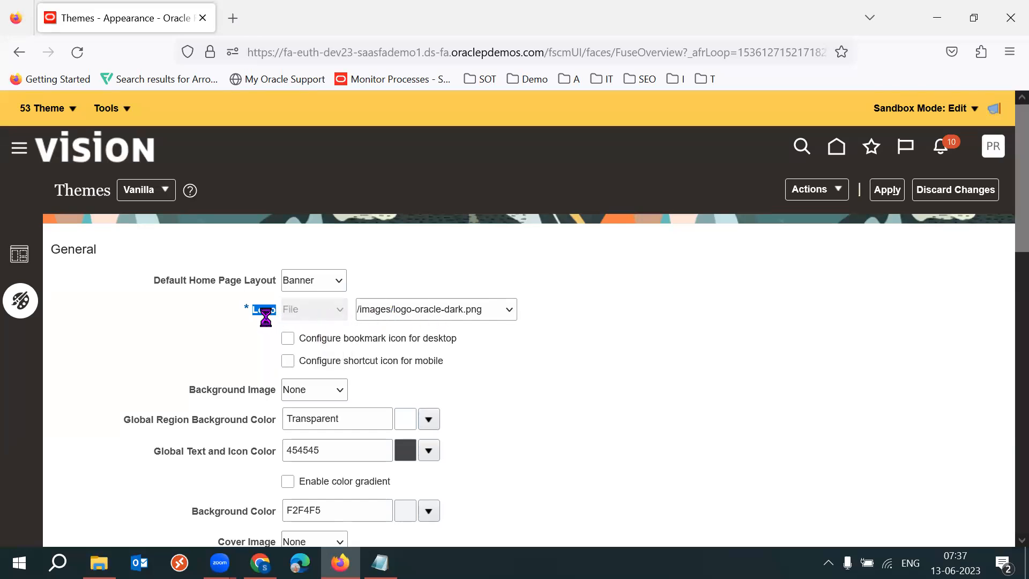
# Browse to the Pictures folder and upload Tech Leads Logo.jpg as the logo file.
pyautogui.moveTo(242, 310); pyautogui.dragTo(276, 312)
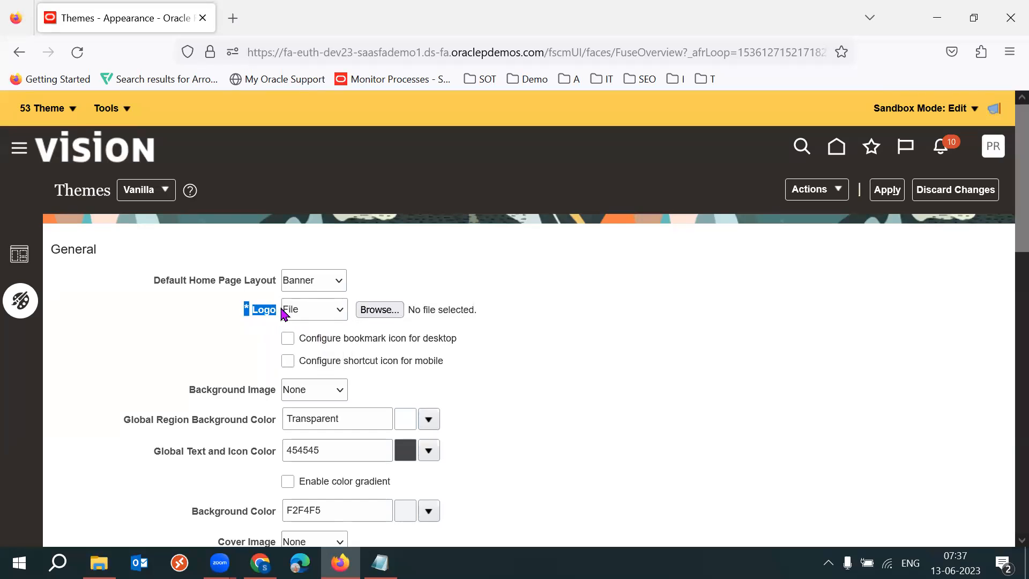
pyautogui.click(363, 315)
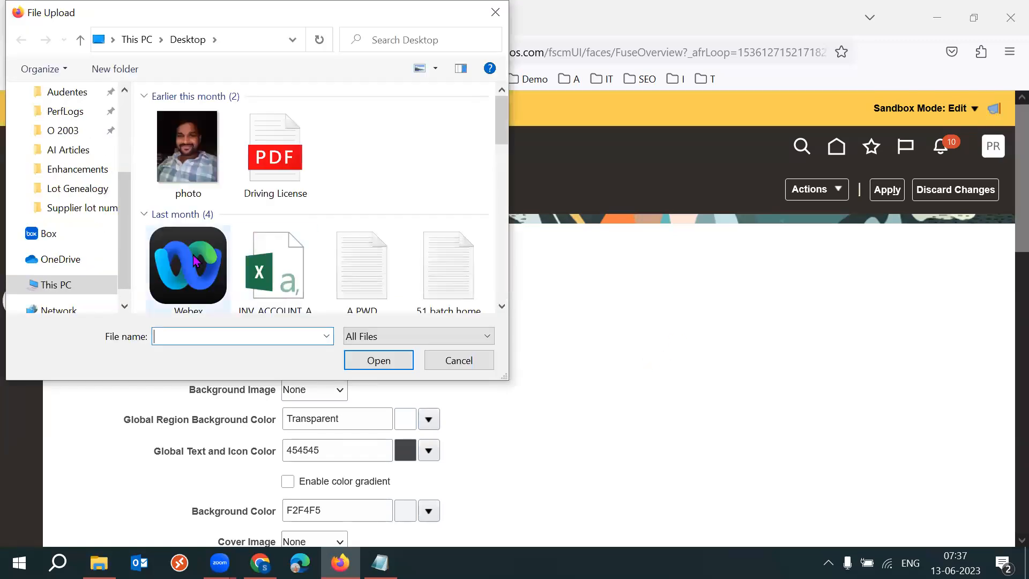
pyautogui.moveTo(127, 240); pyautogui.dragTo(131, 168)
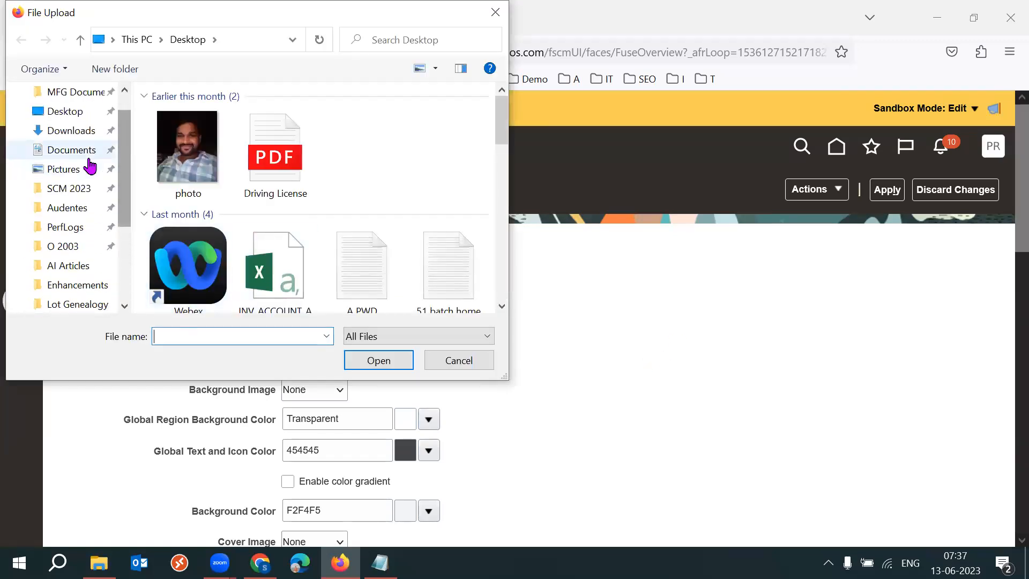
pyautogui.click(68, 156)
pyautogui.click(67, 168)
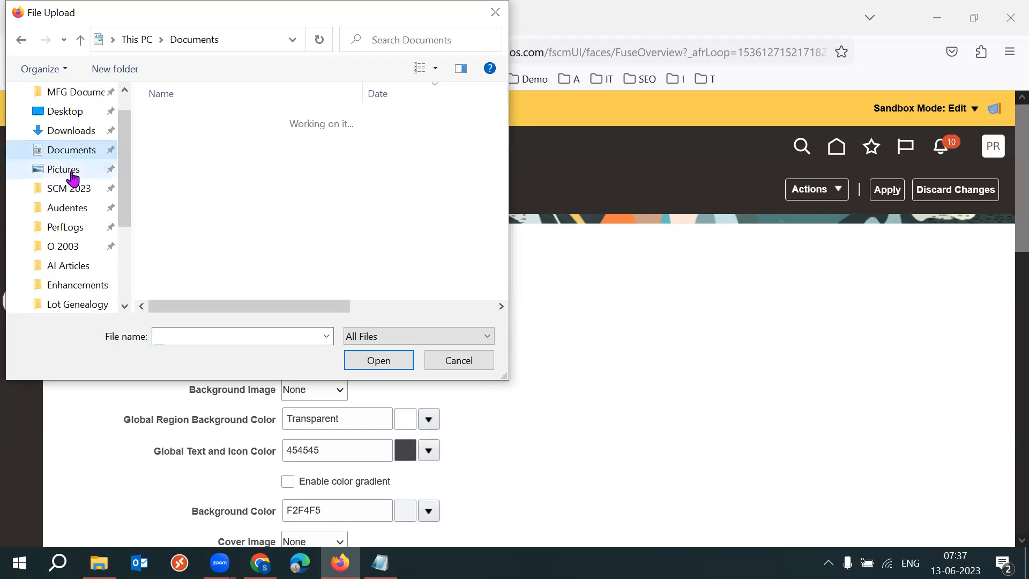
pyautogui.moveTo(498, 115); pyautogui.dragTo(505, 277)
pyautogui.click(294, 286)
pyautogui.click(381, 366)
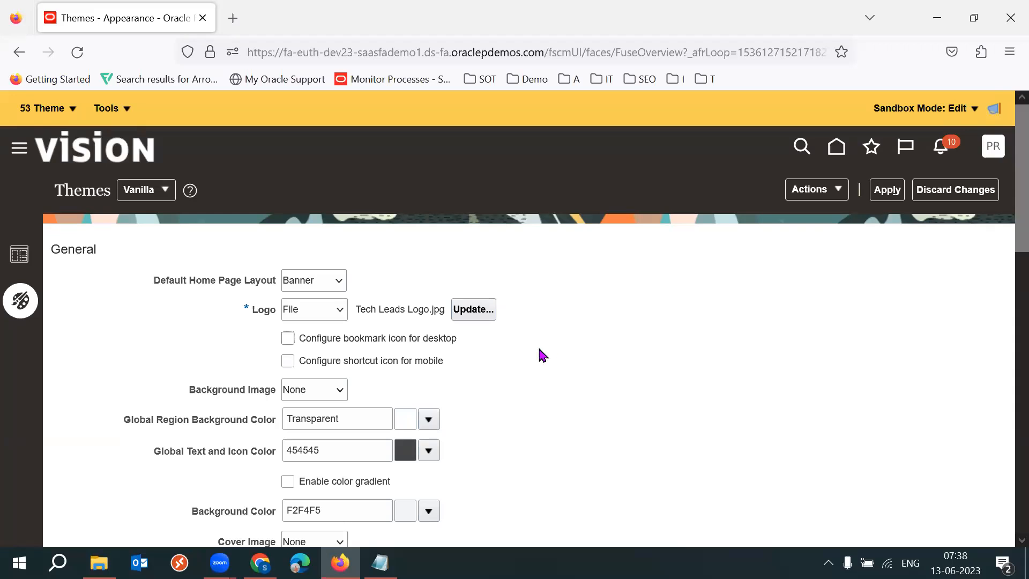
pyautogui.moveTo(361, 311); pyautogui.dragTo(435, 316)
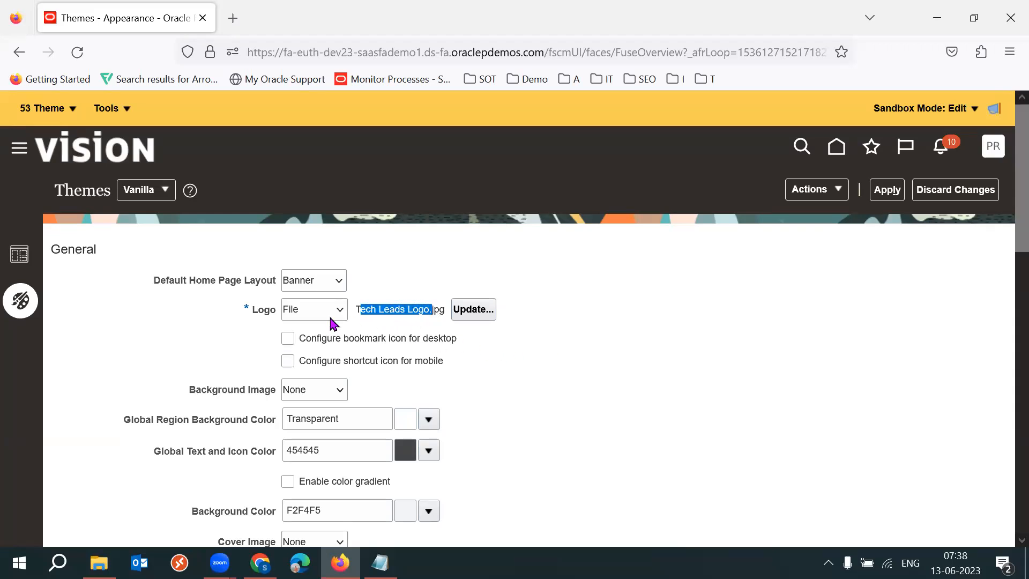
pyautogui.moveTo(248, 310); pyautogui.dragTo(275, 316)
pyautogui.click(579, 329)
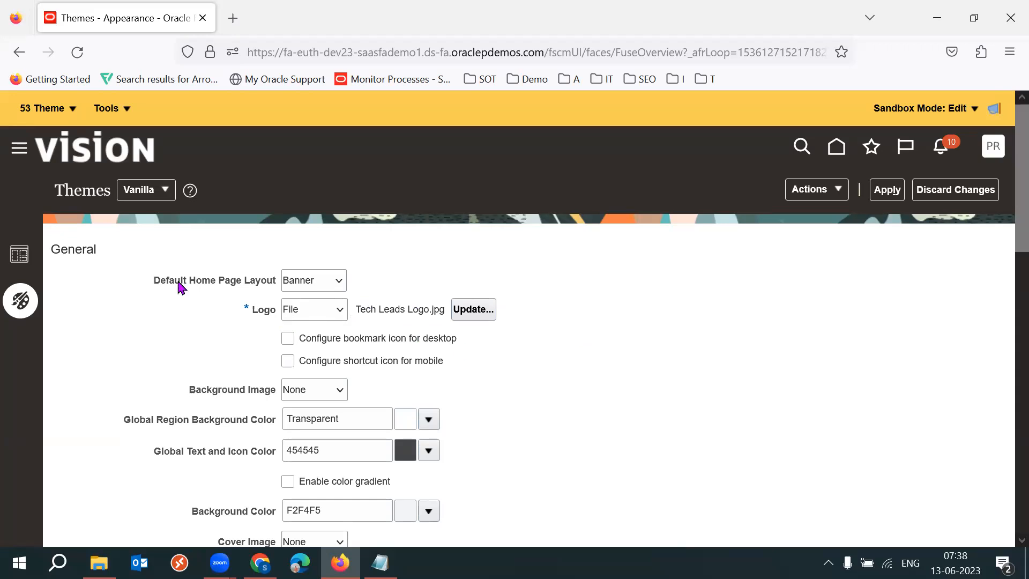
pyautogui.doubleClick(68, 197)
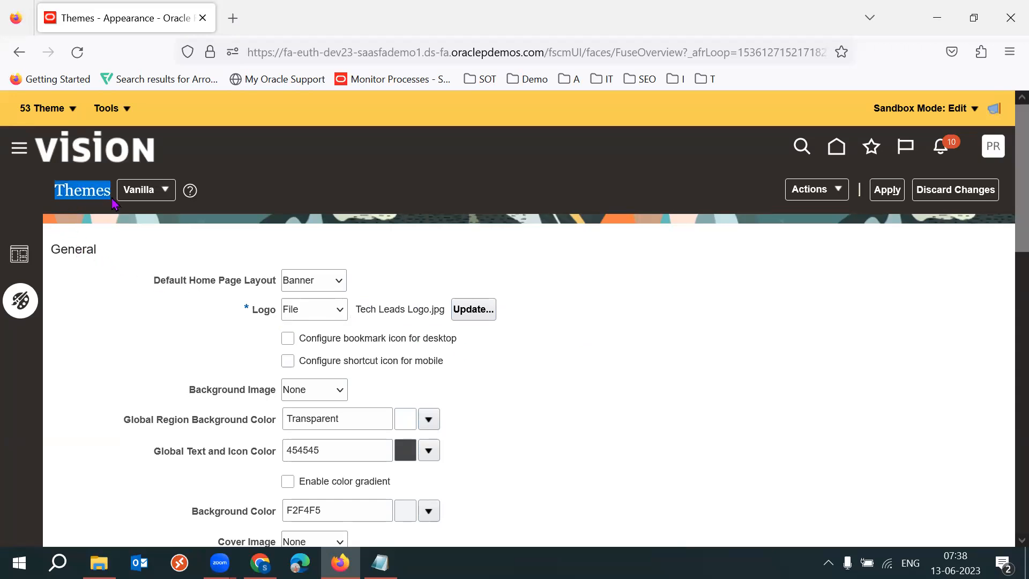
pyautogui.click(57, 249)
pyautogui.doubleClick(57, 249)
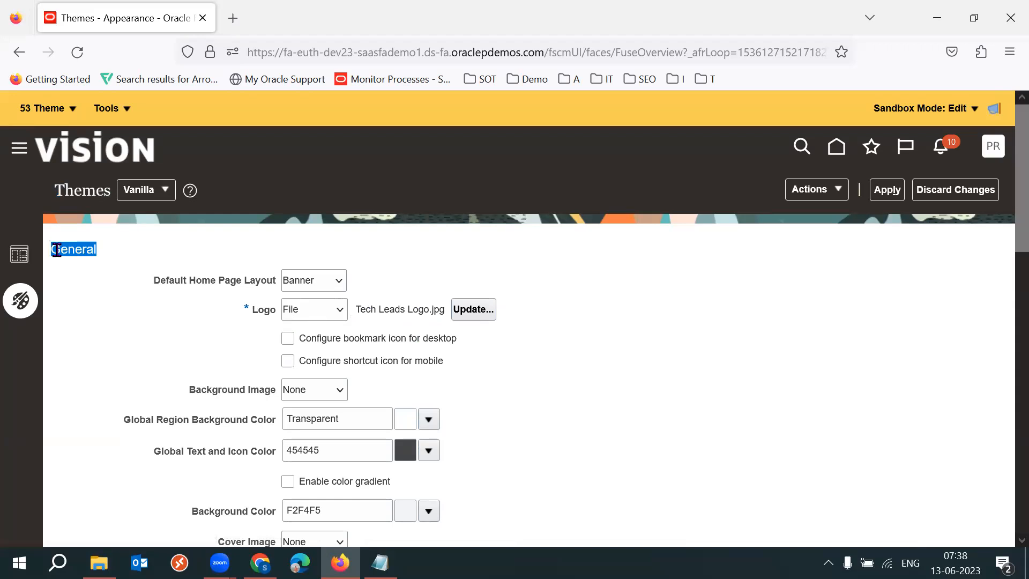
pyautogui.tripleClick(264, 313)
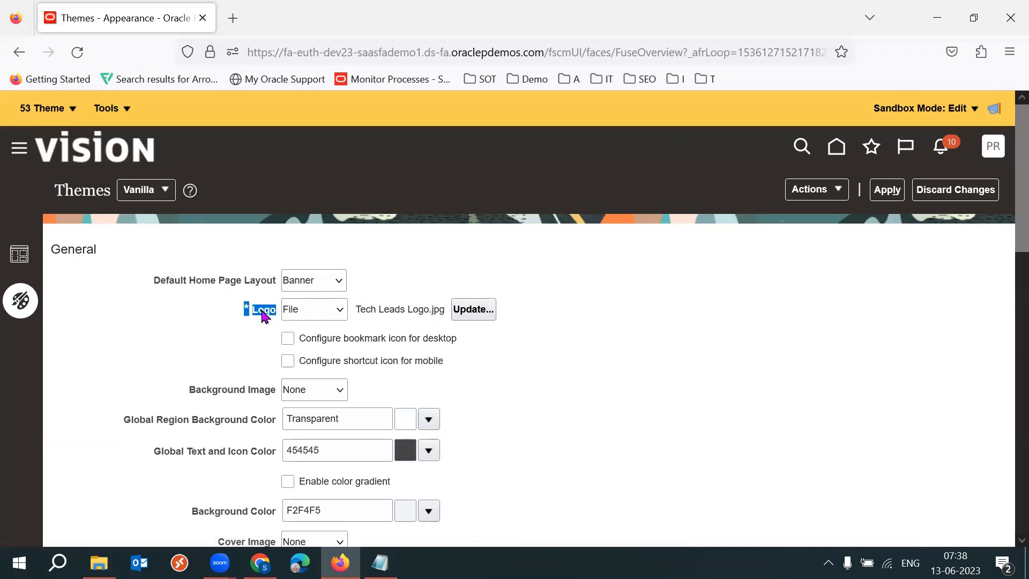
pyautogui.click(832, 439)
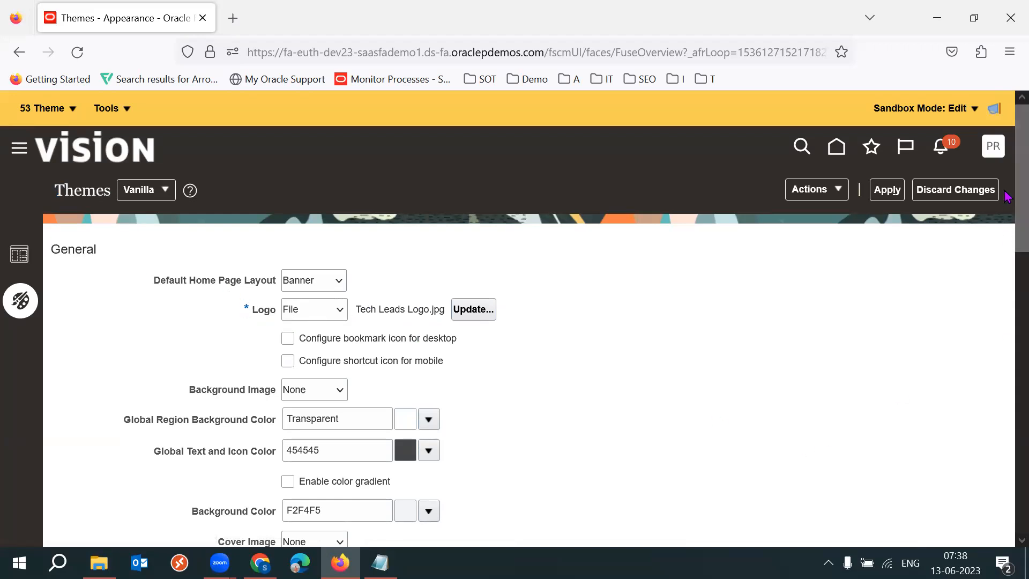
# Set the navigation icon label colour to 00FF7F from the colour palette.
pyautogui.scroll(-3, 1008, 253)
pyautogui.scroll(-3, 1008, 253)
pyautogui.doubleClick(120, 287)
pyautogui.tripleClick(120, 286)
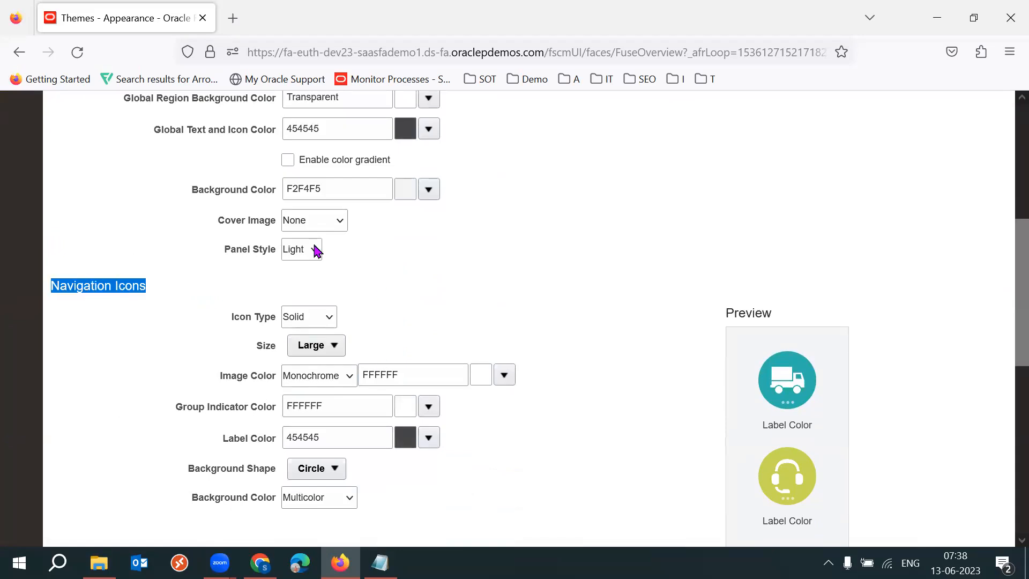
pyautogui.click(558, 353)
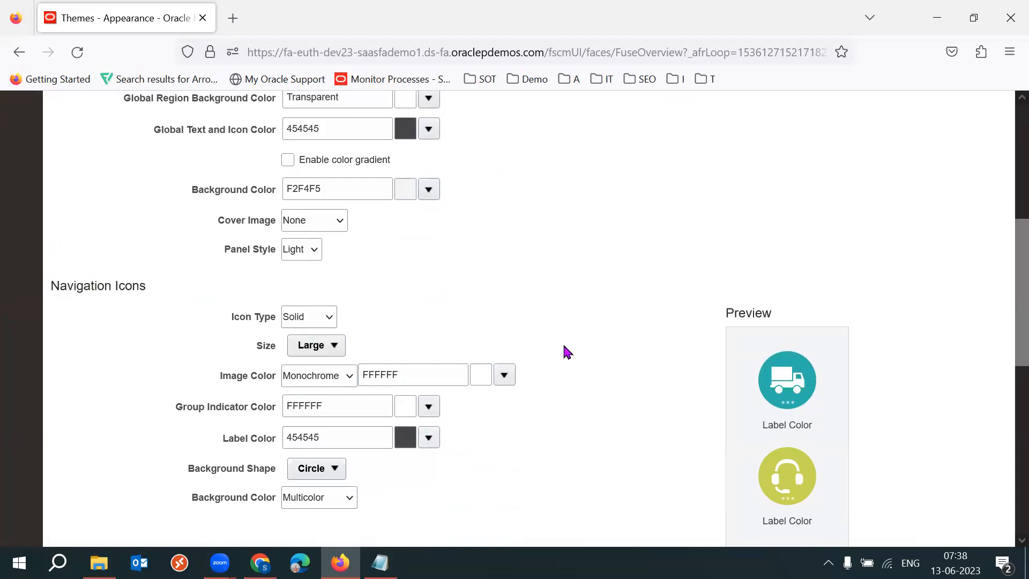
pyautogui.scroll(-1, 1007, 343)
pyautogui.scroll(-3, 1006, 356)
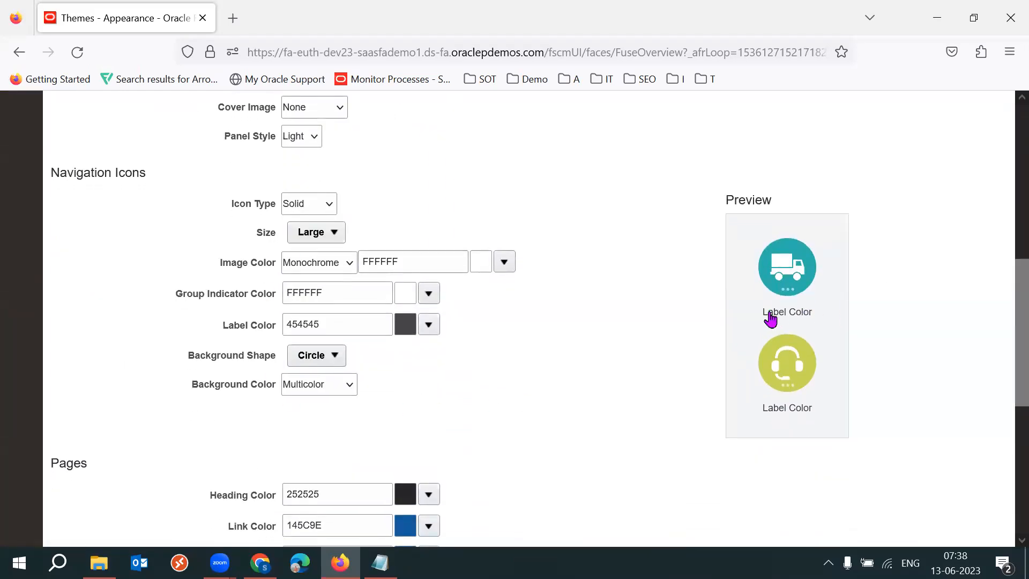
pyautogui.click(429, 324)
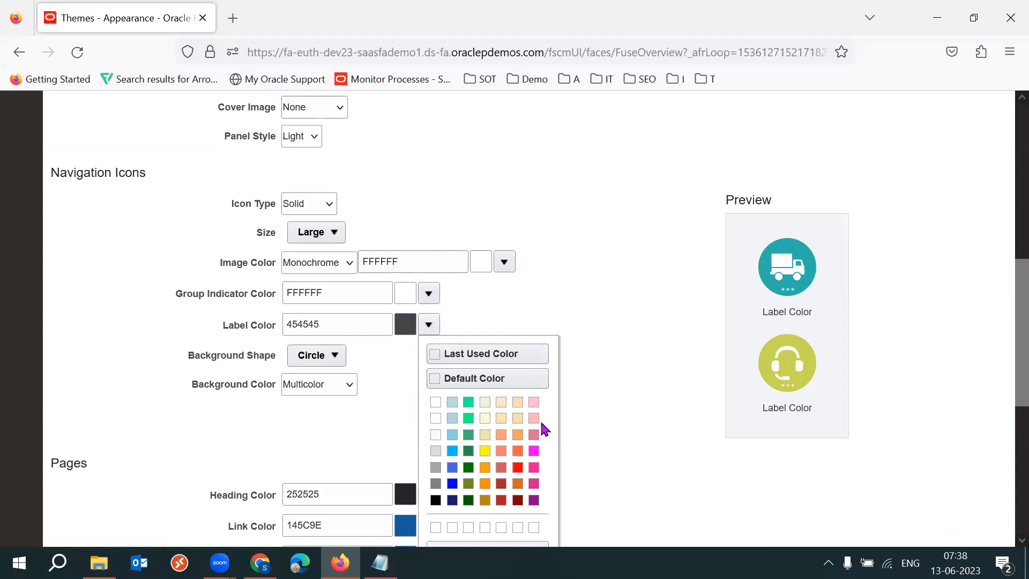
pyautogui.click(468, 418)
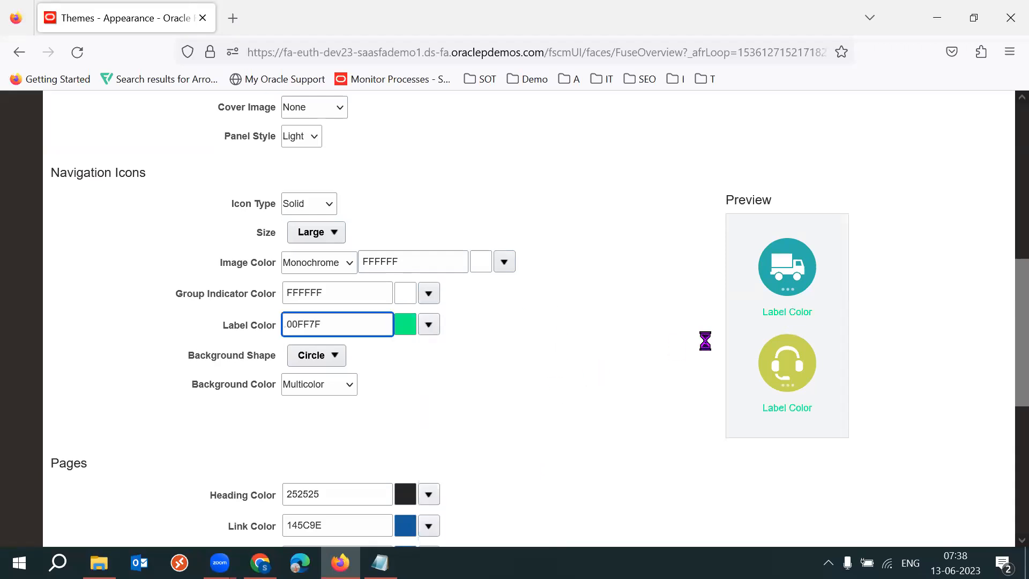
# Change the navigation icon label colour to FF00FF from the palette.
pyautogui.click(429, 326)
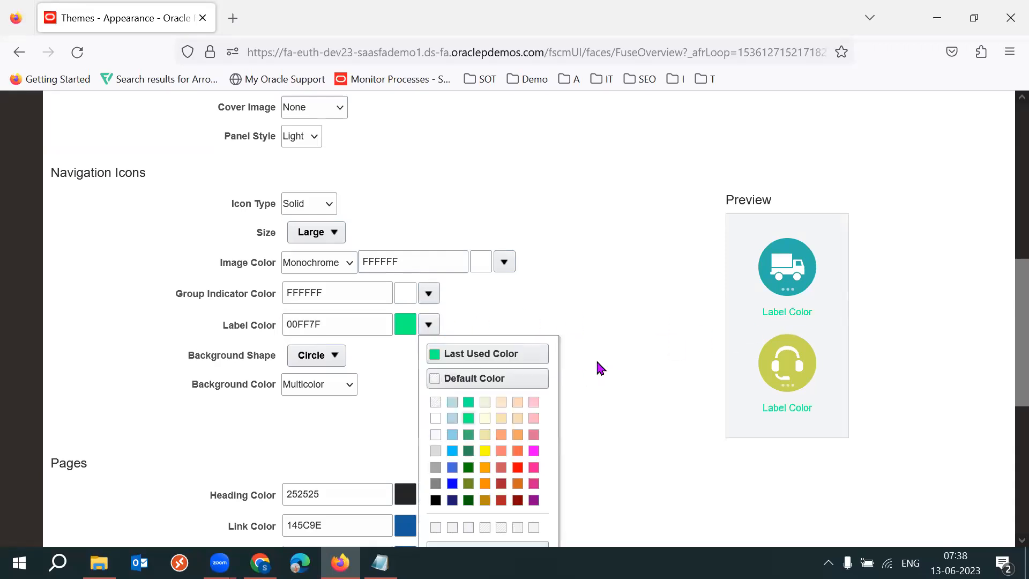
pyautogui.click(534, 451)
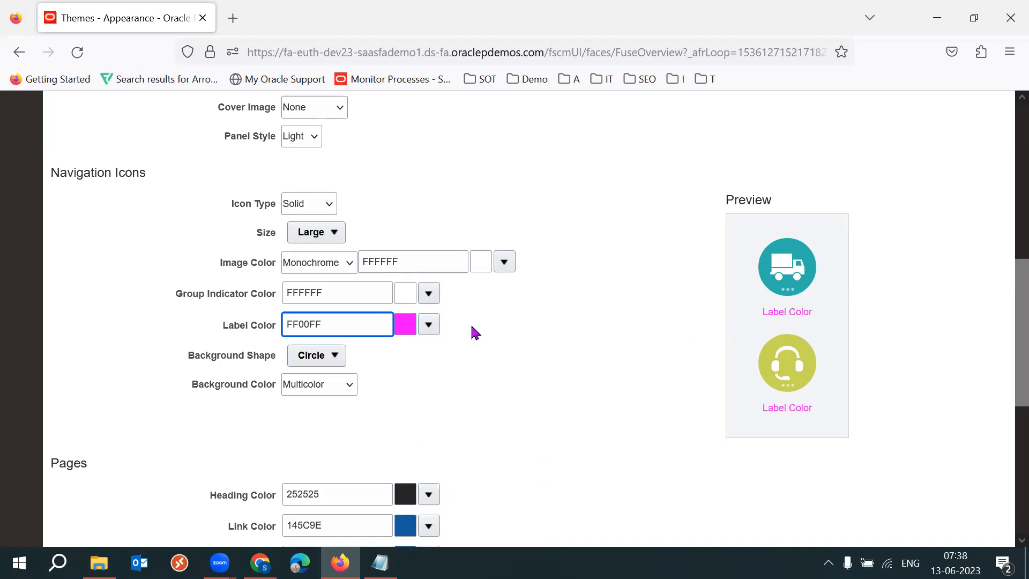
# Set the navigation icon label colour to black 000000 from the colour palette.
pyautogui.click(429, 328)
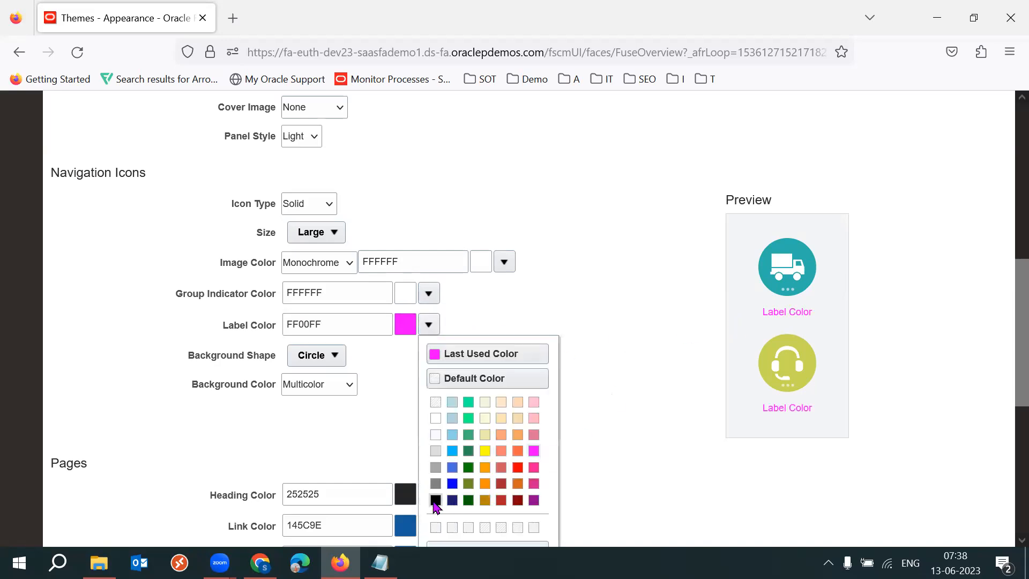
pyautogui.click(432, 494)
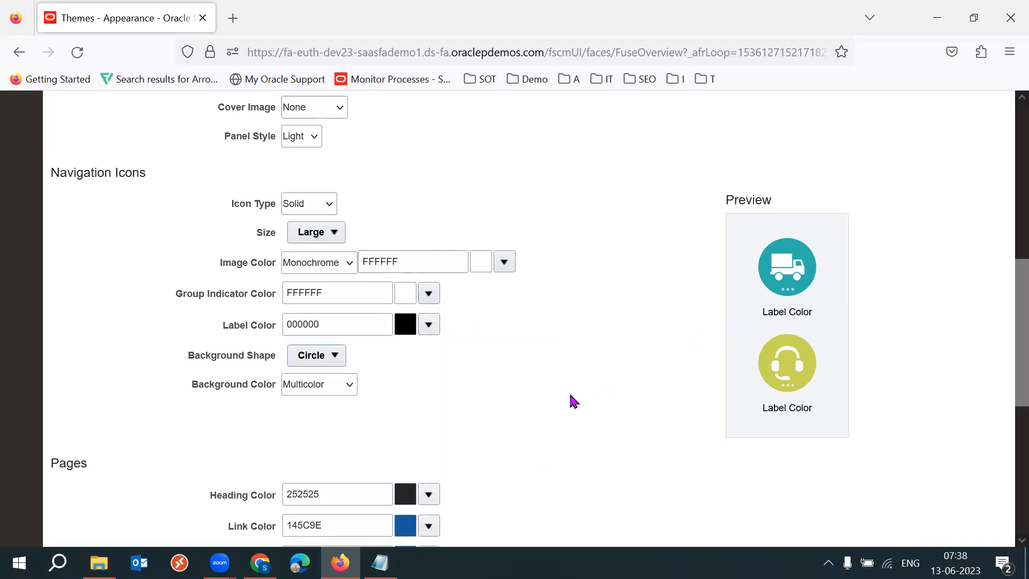
# Scroll through the Themes page to review the customised logo and navigation icon settings.
pyautogui.scroll(-5, 1008, 420)
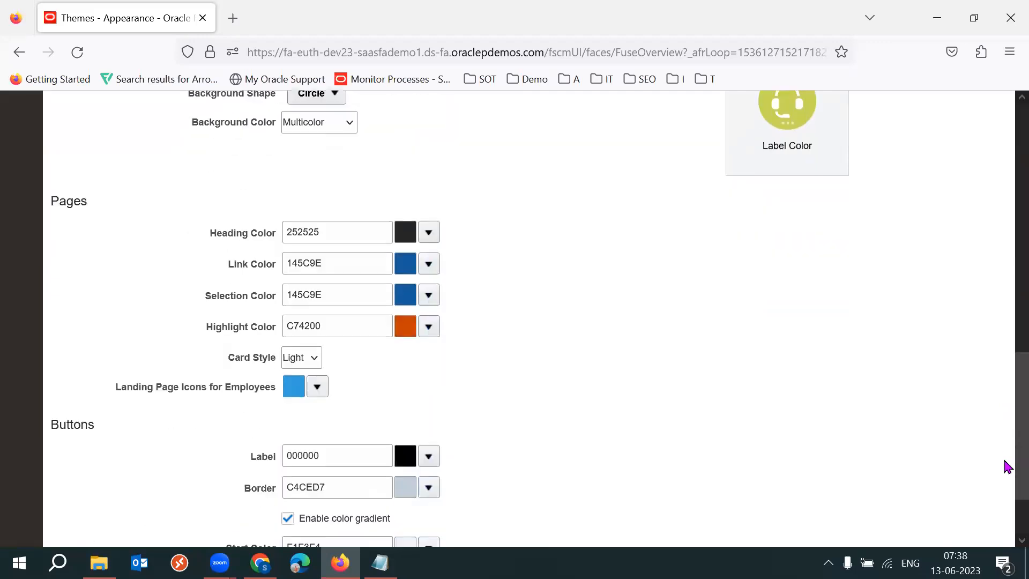
pyautogui.scroll(15, 1008, 376)
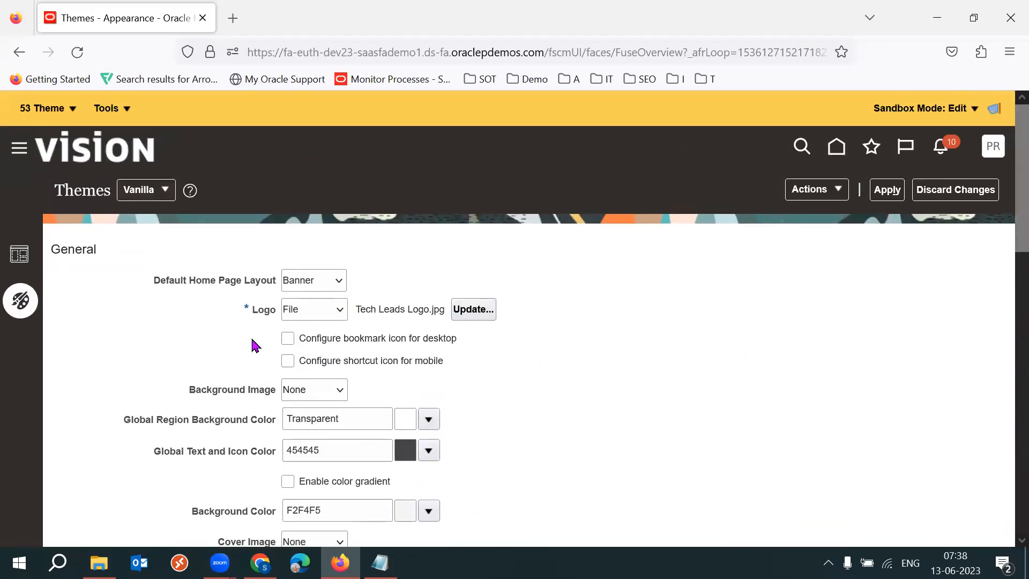
pyautogui.tripleClick(262, 322)
pyautogui.moveTo(74, 191); pyautogui.dragTo(145, 202)
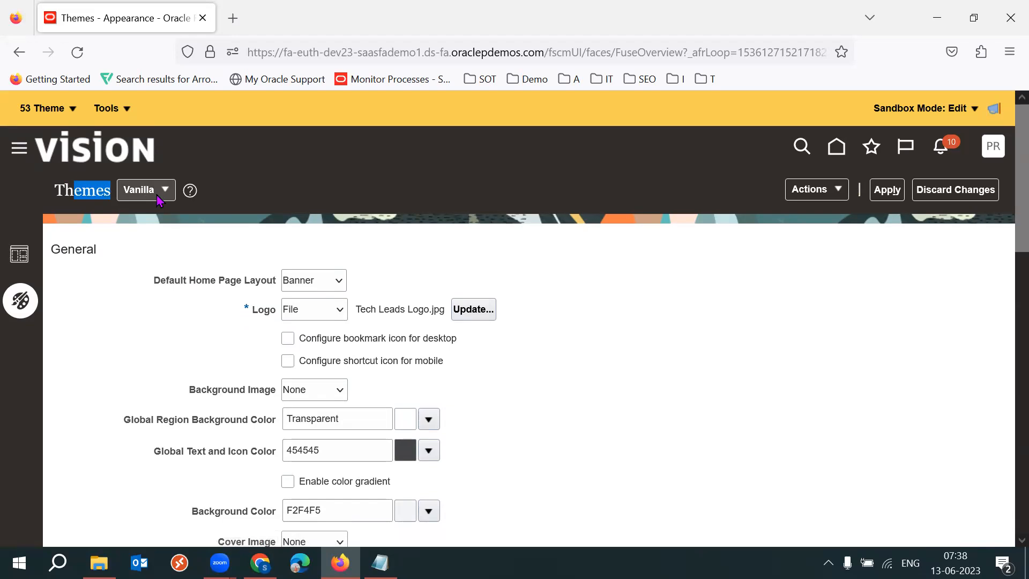
pyautogui.click(750, 302)
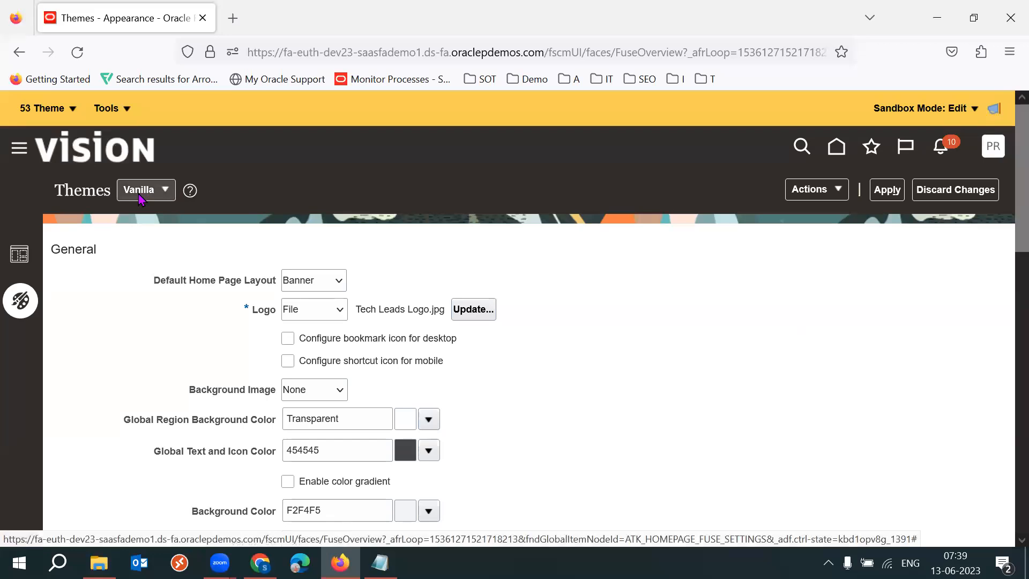
pyautogui.moveTo(253, 326); pyautogui.dragTo(286, 320)
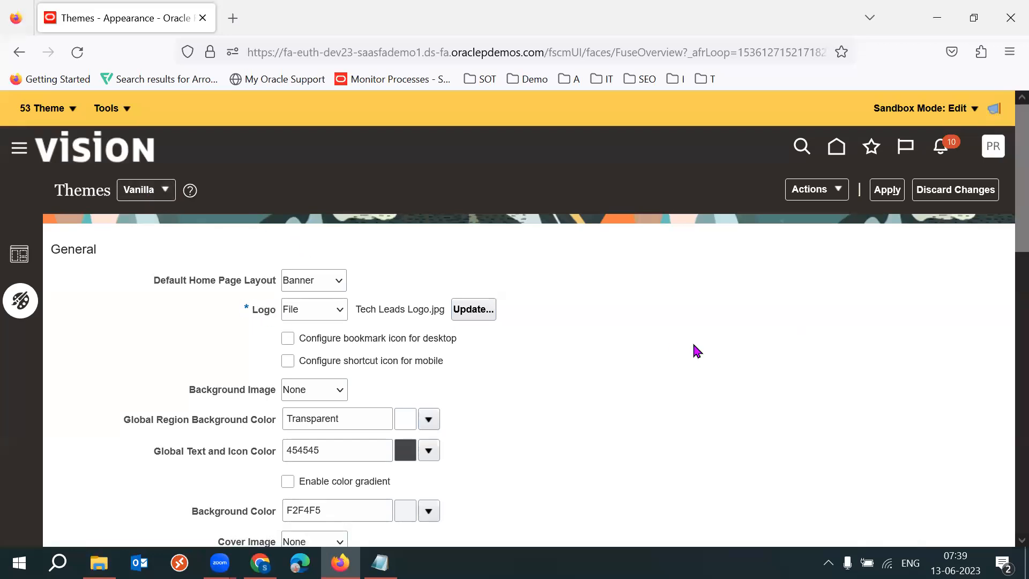
pyautogui.moveTo(1006, 259); pyautogui.dragTo(1005, 437)
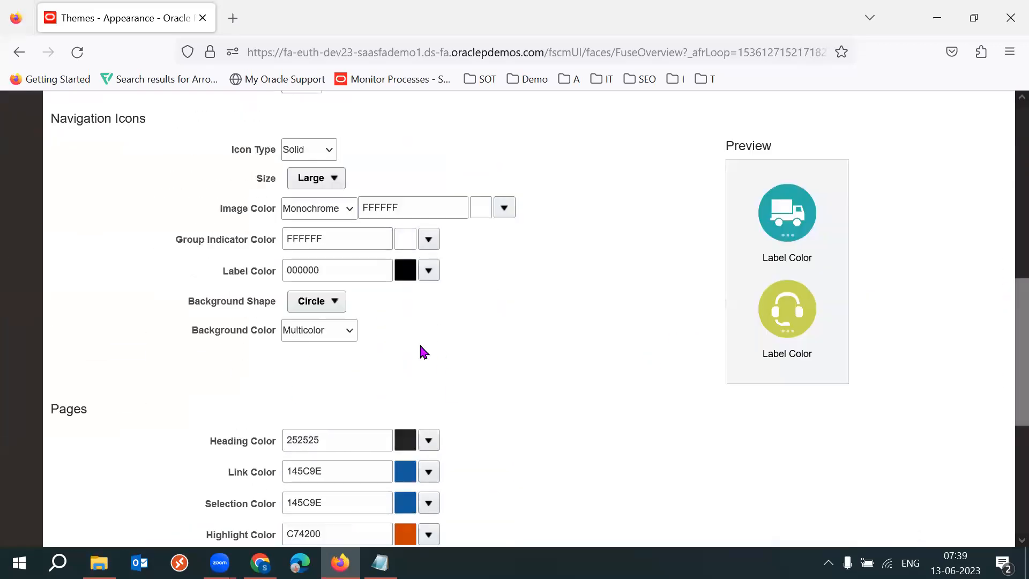
pyautogui.moveTo(1005, 378); pyautogui.dragTo(1005, 215)
pyautogui.scroll(5, 1008, 220)
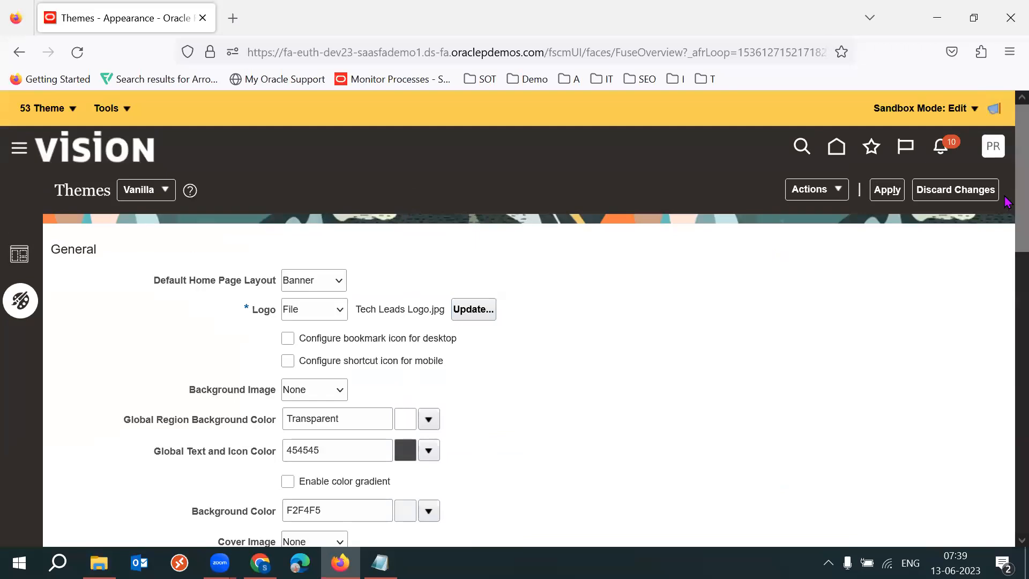
# Apply the theme changes, saving them as a new theme named 53K Vanila.
pyautogui.click(887, 190)
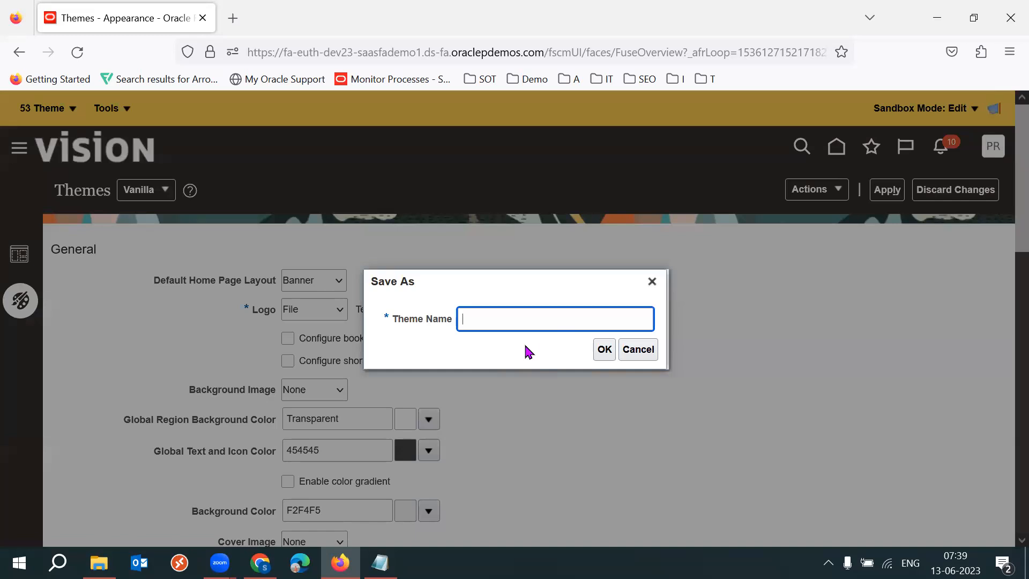
pyautogui.write('53 K Vanila')
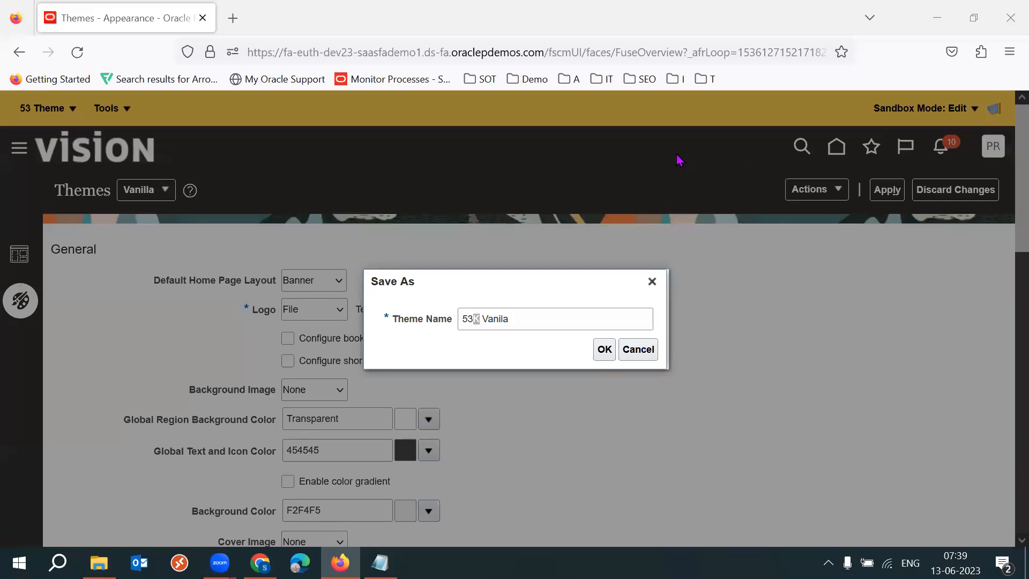
pyautogui.tripleClick(518, 320)
pyautogui.doubleClick(517, 322)
pyautogui.tripleClick(518, 321)
pyautogui.click(498, 341)
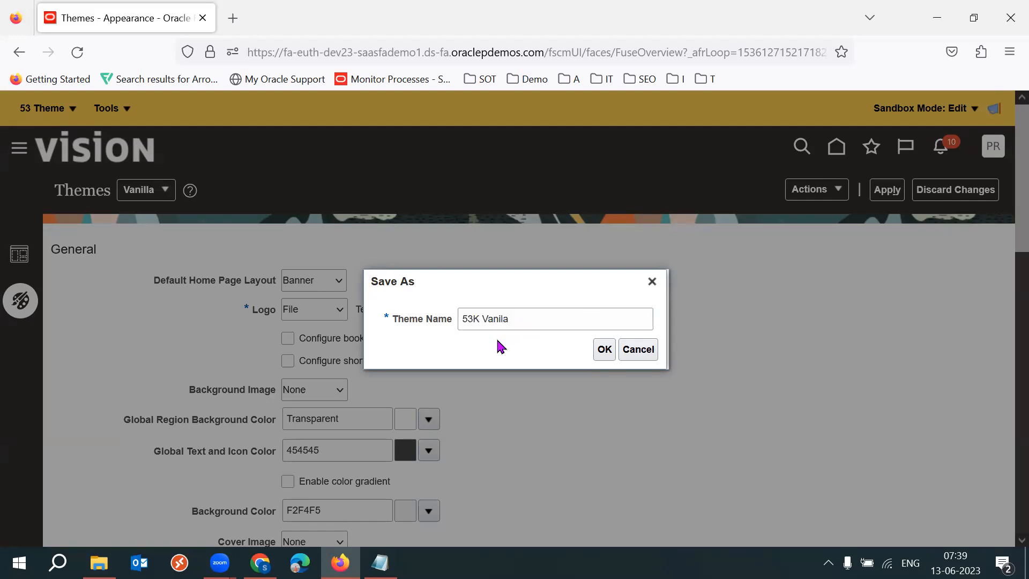
pyautogui.click(603, 351)
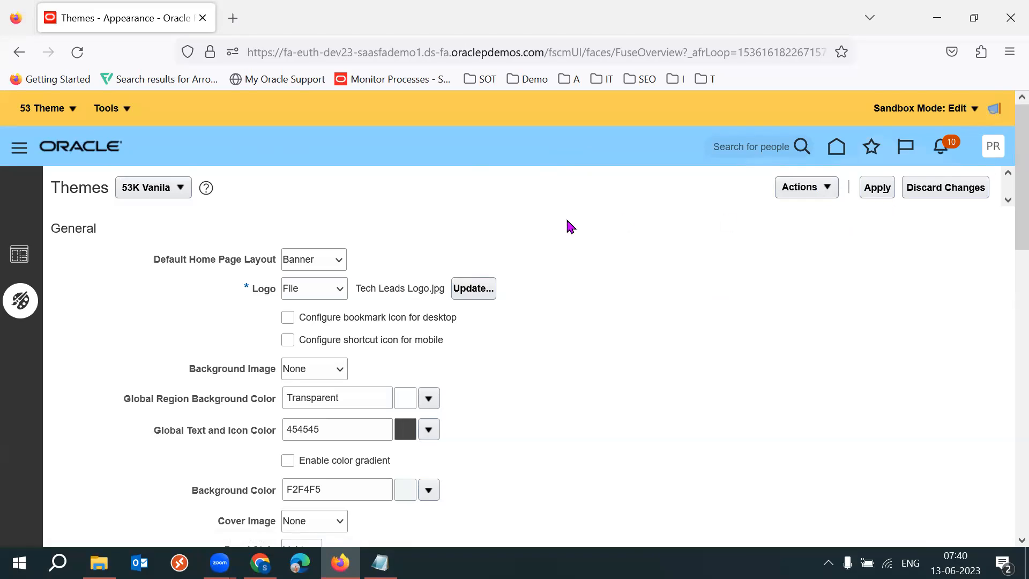
# Go to the home page and scroll through it to view the applied theme.
pyautogui.click(67, 110)
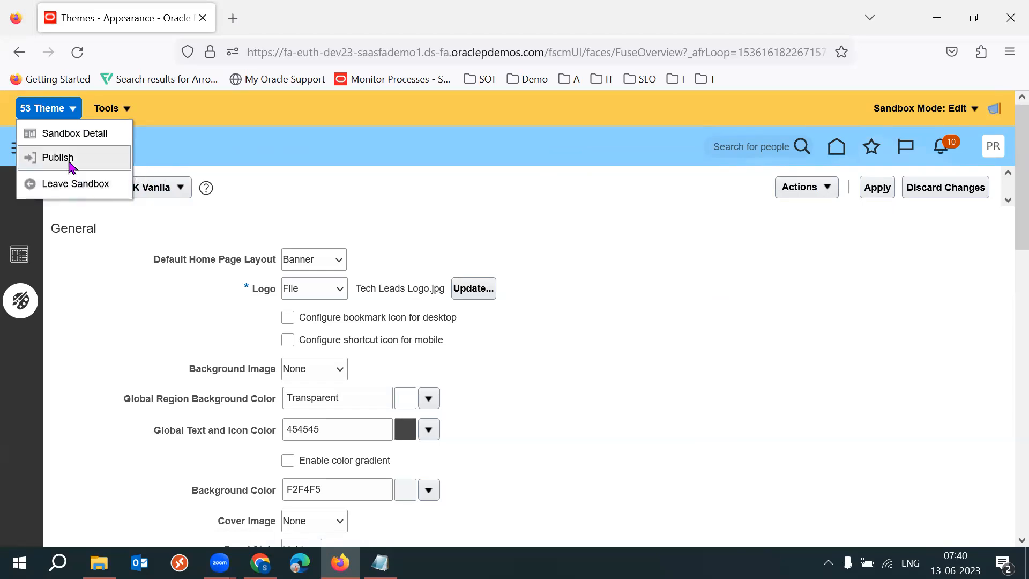
pyautogui.click(836, 149)
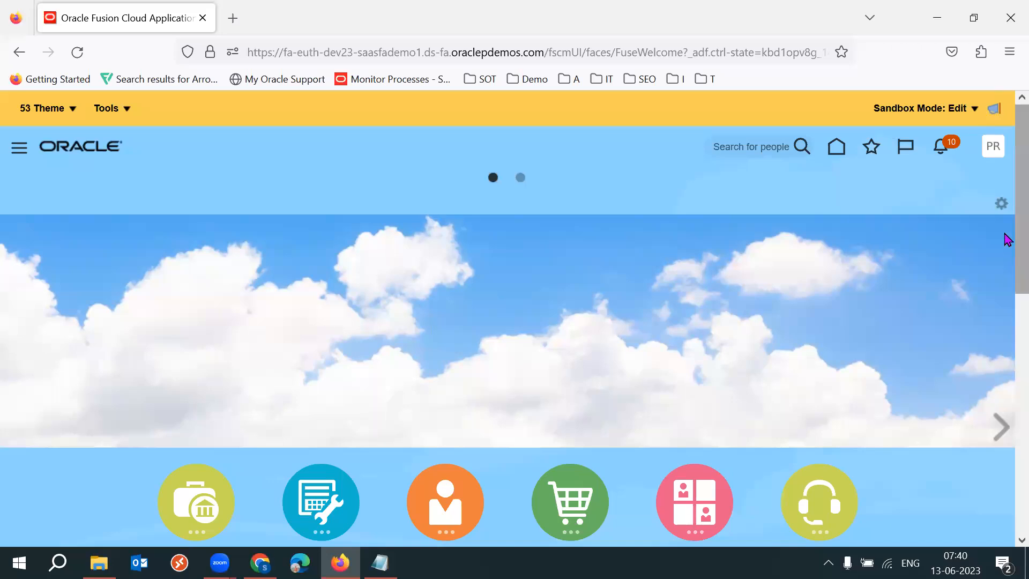
pyautogui.scroll(-6, 1006, 345)
pyautogui.scroll(-3, 1005, 483)
pyautogui.scroll(10, 1004, 354)
pyautogui.moveTo(1009, 292); pyautogui.dragTo(1008, 493)
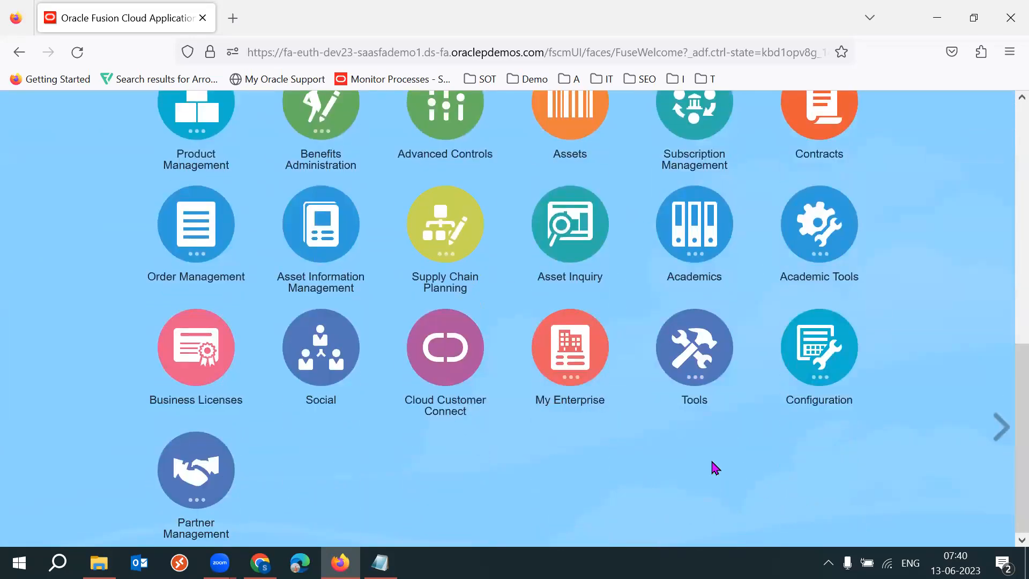
# Open the Security Console from the Tools group to view the custom logo on another page.
pyautogui.click(712, 362)
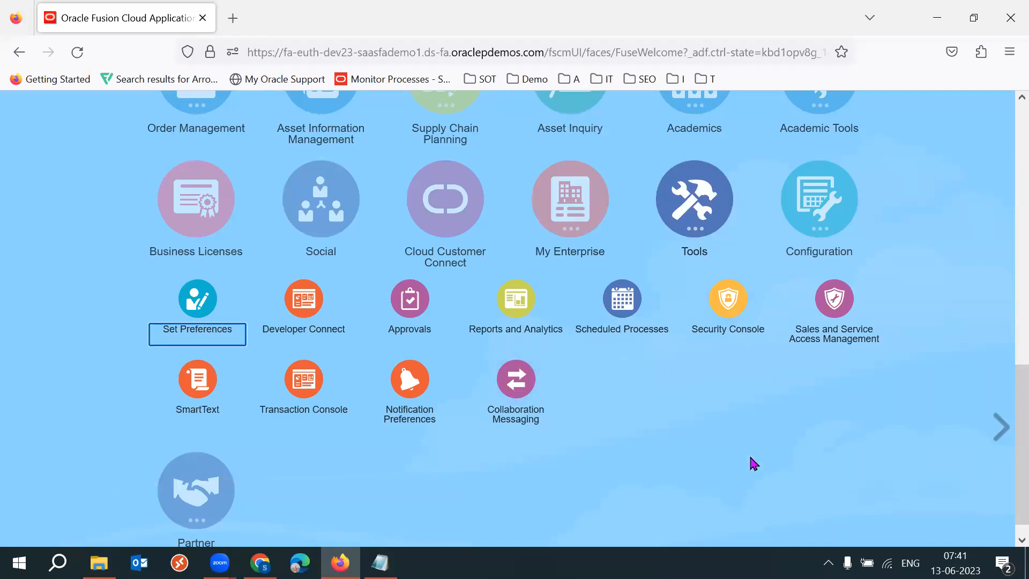
pyautogui.click(727, 303)
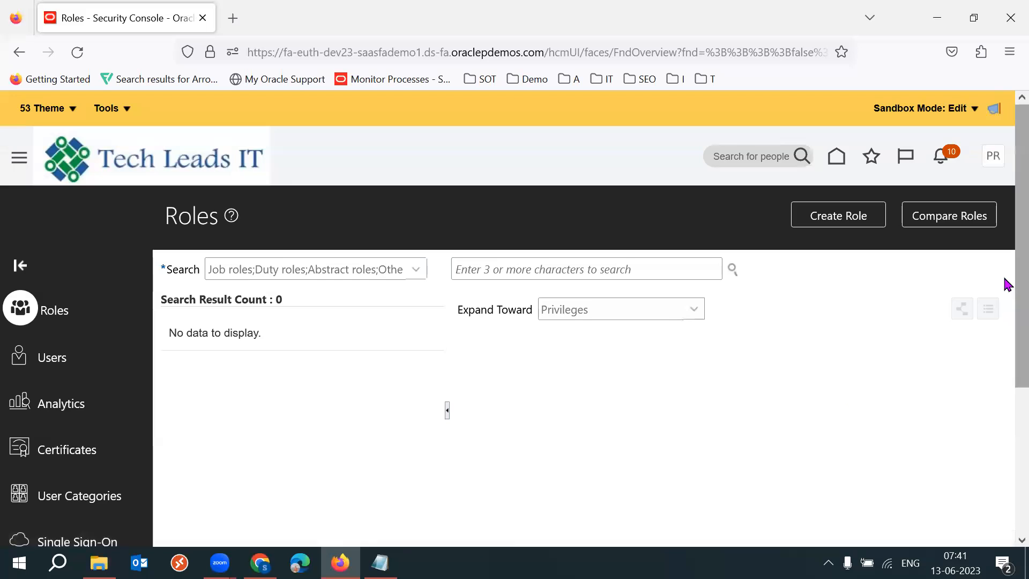
pyautogui.scroll(-4, 1004, 322)
pyautogui.scroll(4, 1006, 389)
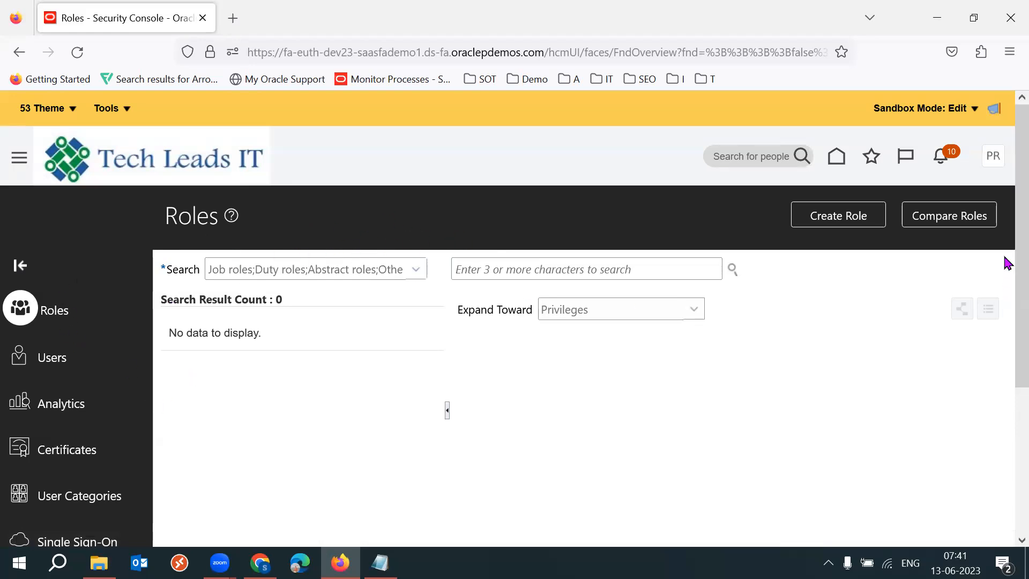
# Return home and choose to publish the 53 Theme sandbox, confirming to open its sandbox details.
pyautogui.click(837, 156)
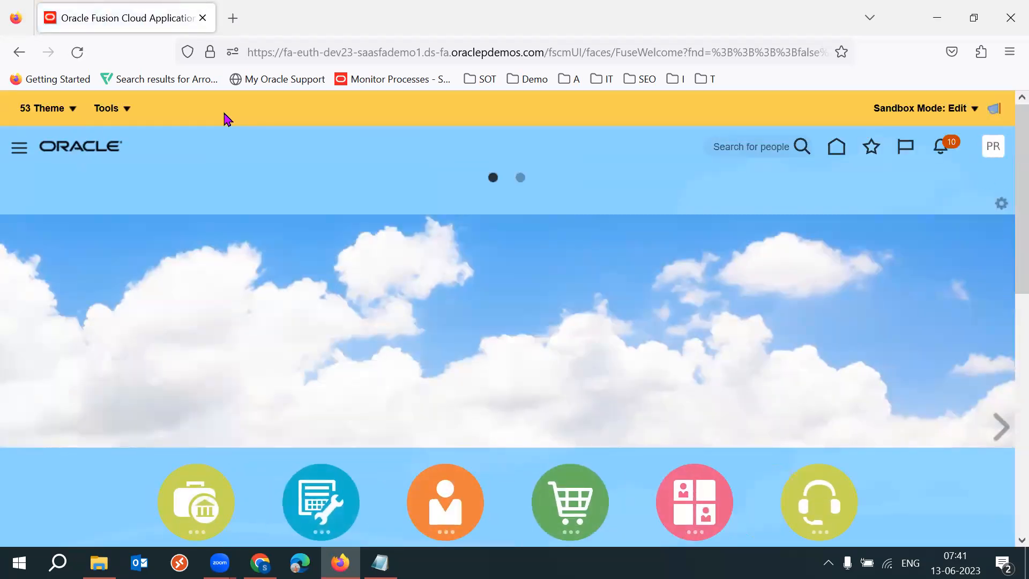
pyautogui.click(62, 115)
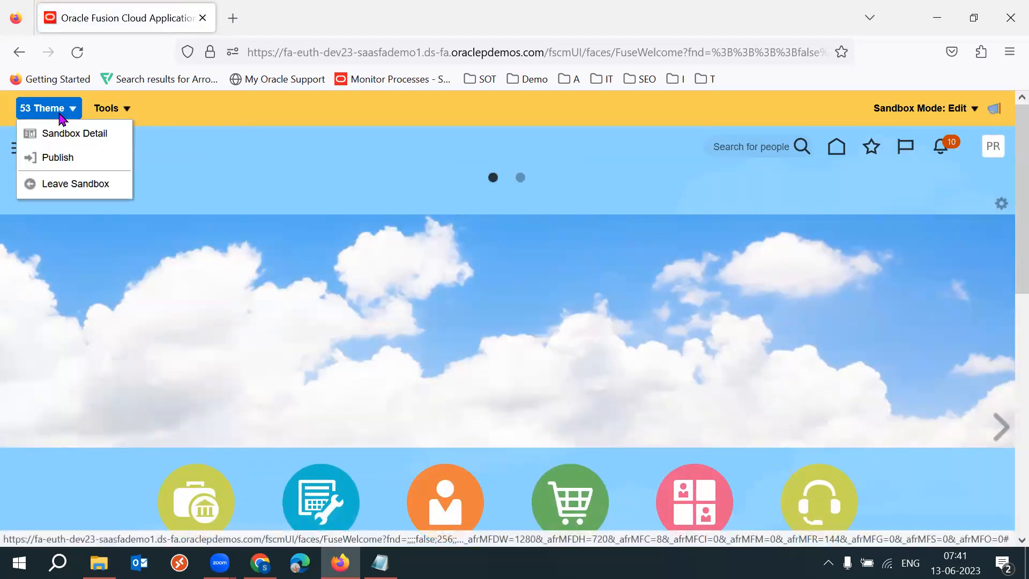
pyautogui.click(104, 164)
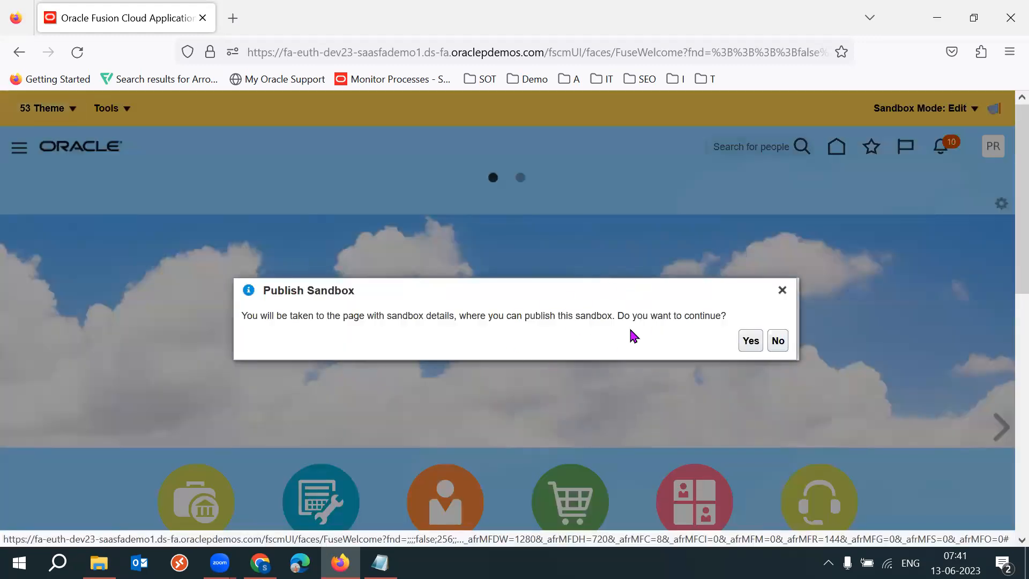
pyautogui.click(749, 342)
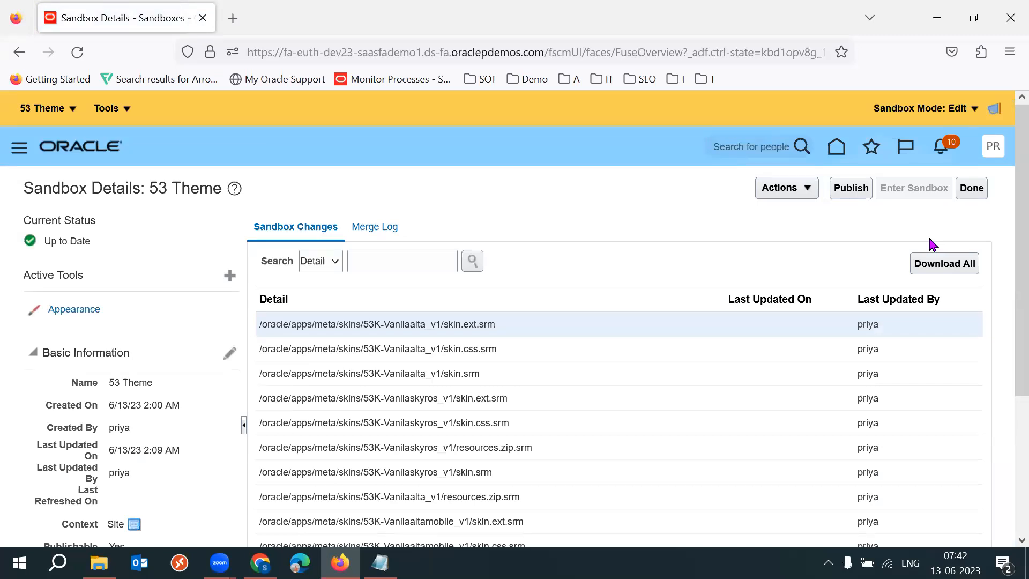
# Review the list of sandbox changes for the 53 Theme sandbox.
pyautogui.moveTo(1017, 245); pyautogui.dragTo(1004, 263)
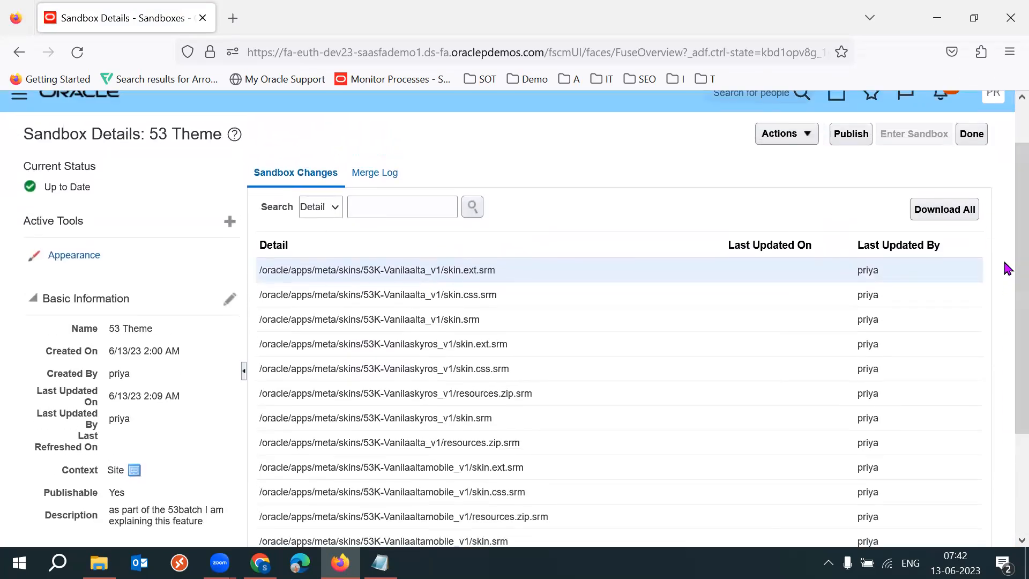
pyautogui.tripleClick(402, 269)
pyautogui.tripleClick(413, 294)
pyautogui.doubleClick(425, 349)
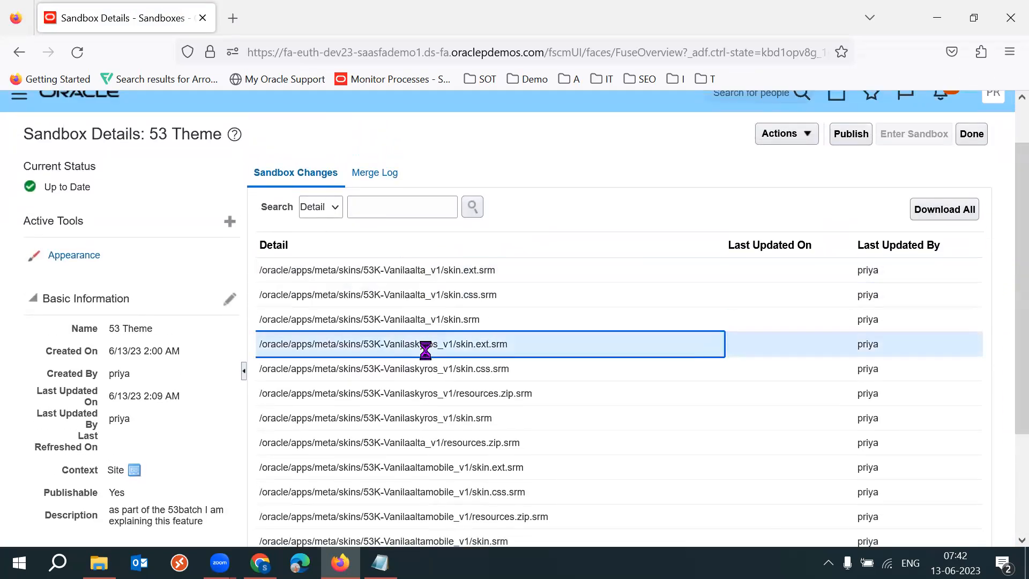
pyautogui.tripleClick(386, 366)
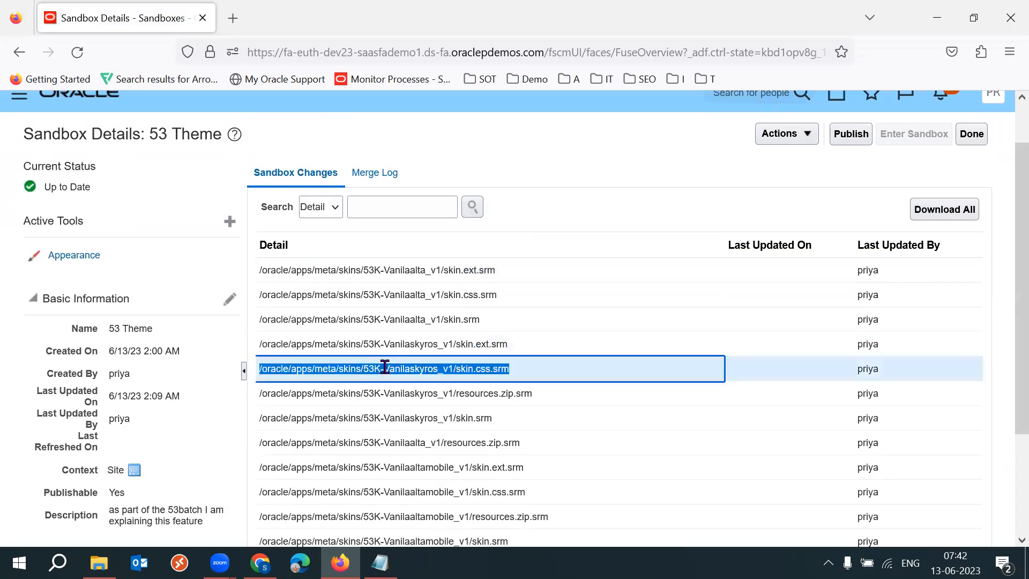
pyautogui.tripleClick(397, 391)
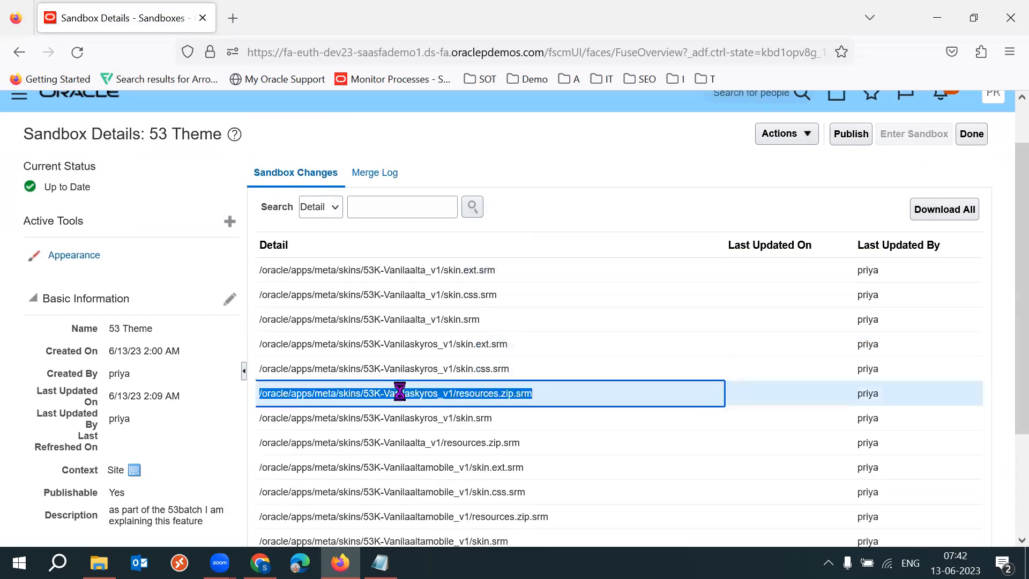
# Publish the 53 Theme sandbox and confirm the publication.
pyautogui.click(620, 188)
pyautogui.moveTo(1015, 296); pyautogui.dragTo(941, 240)
pyautogui.click(854, 183)
pyautogui.click(757, 343)
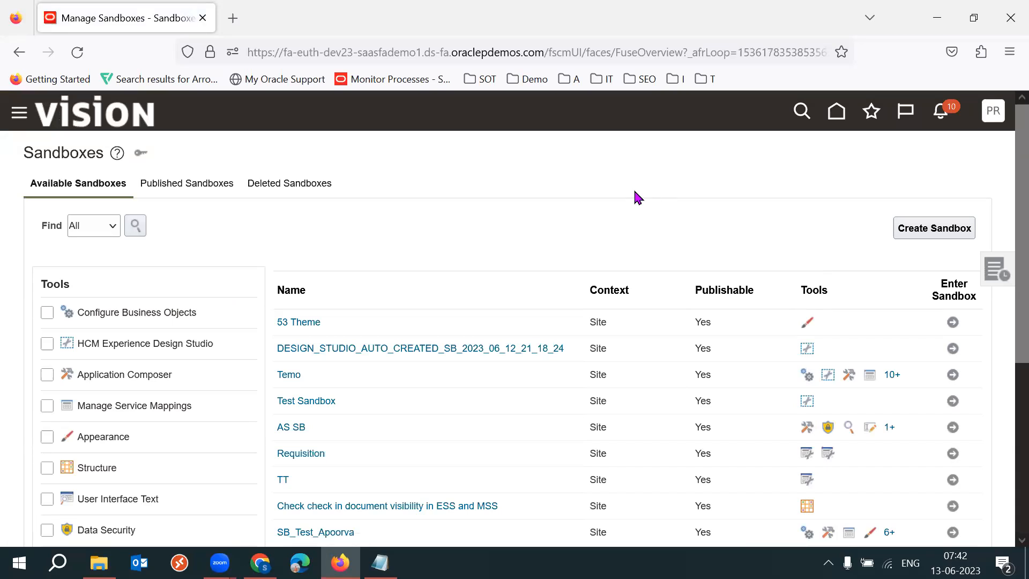
# Review the Published Sandboxes list for the 53 Theme entry and its description.
pyautogui.click(202, 185)
pyautogui.moveTo(89, 292); pyautogui.dragTo(32, 293)
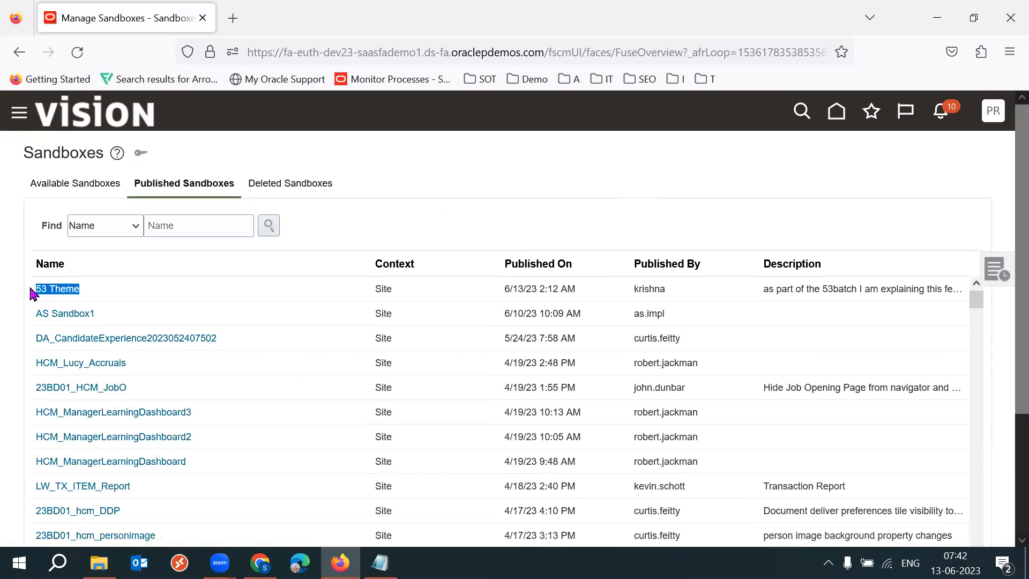
pyautogui.tripleClick(799, 293)
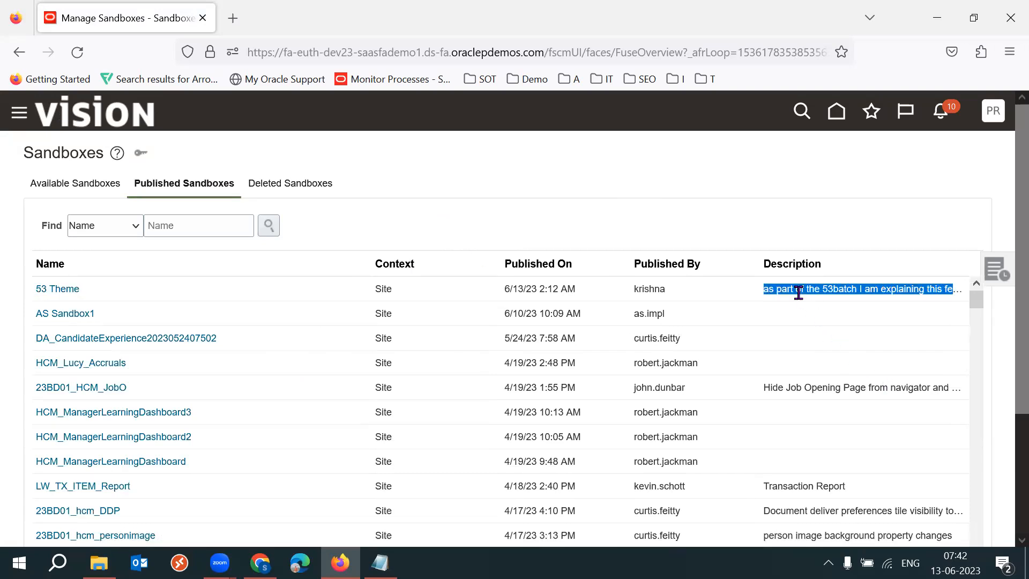
pyautogui.moveTo(86, 292); pyautogui.dragTo(118, 267)
pyautogui.click(505, 183)
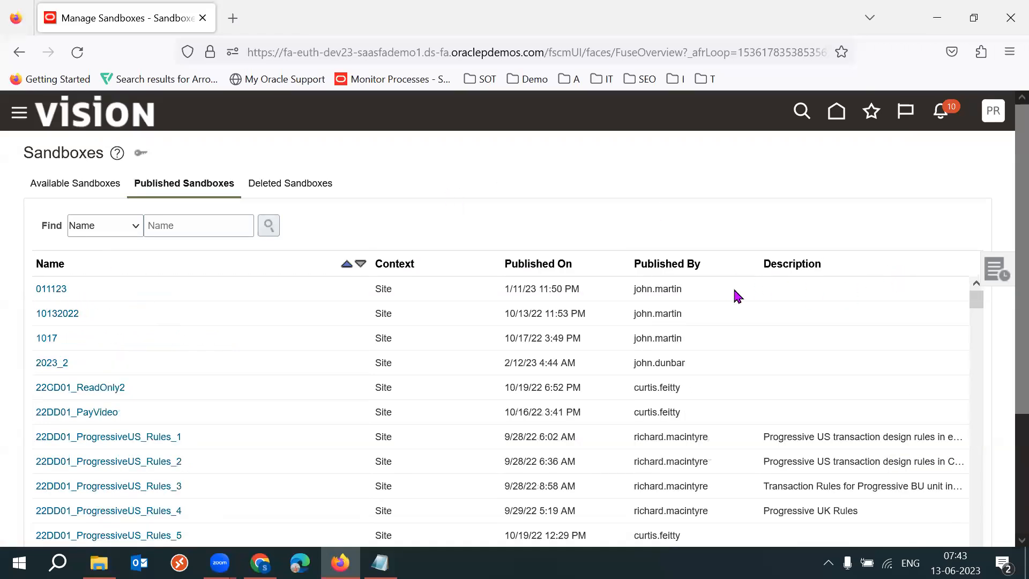
pyautogui.tripleClick(842, 434)
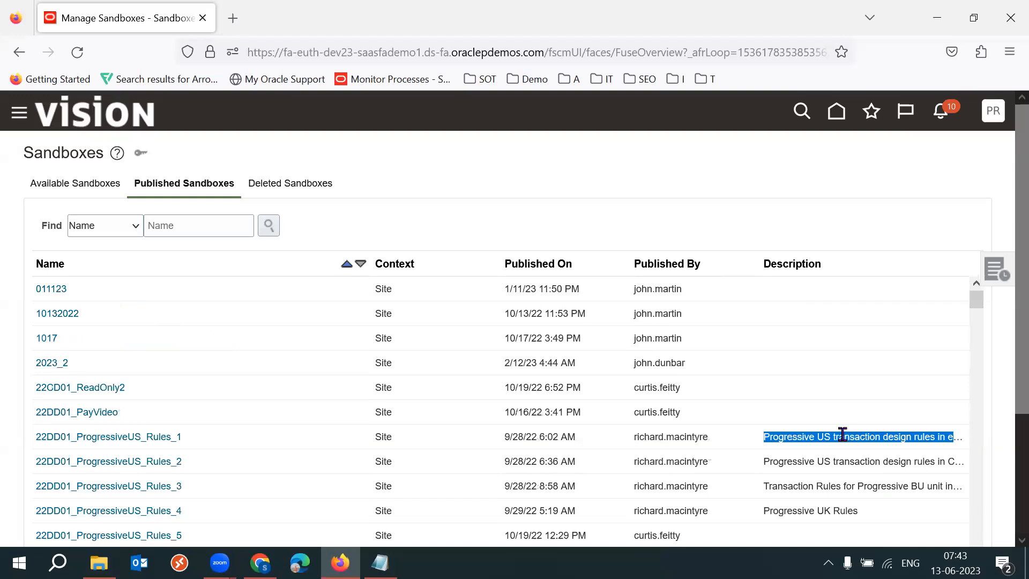
pyautogui.tripleClick(842, 435)
pyautogui.tripleClick(843, 434)
pyautogui.doubleClick(843, 434)
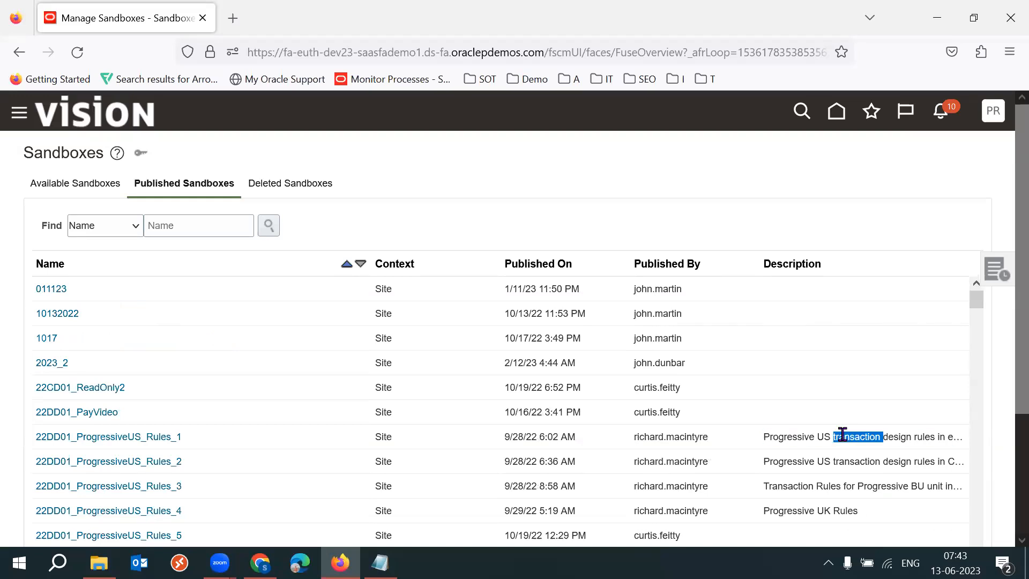
# Open the Settings and Actions menu from the user profile.
pyautogui.click(994, 122)
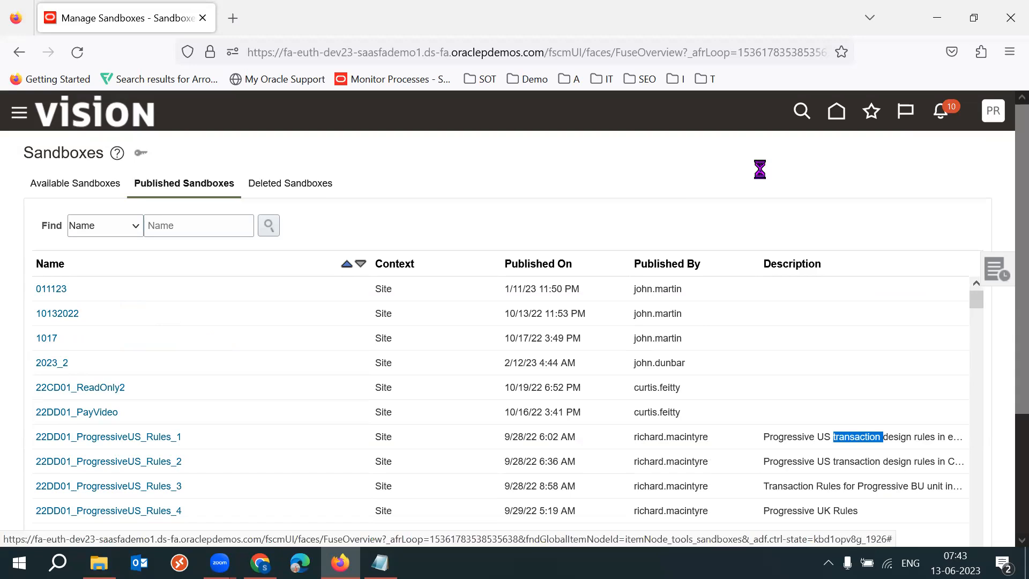
pyautogui.click(969, 154)
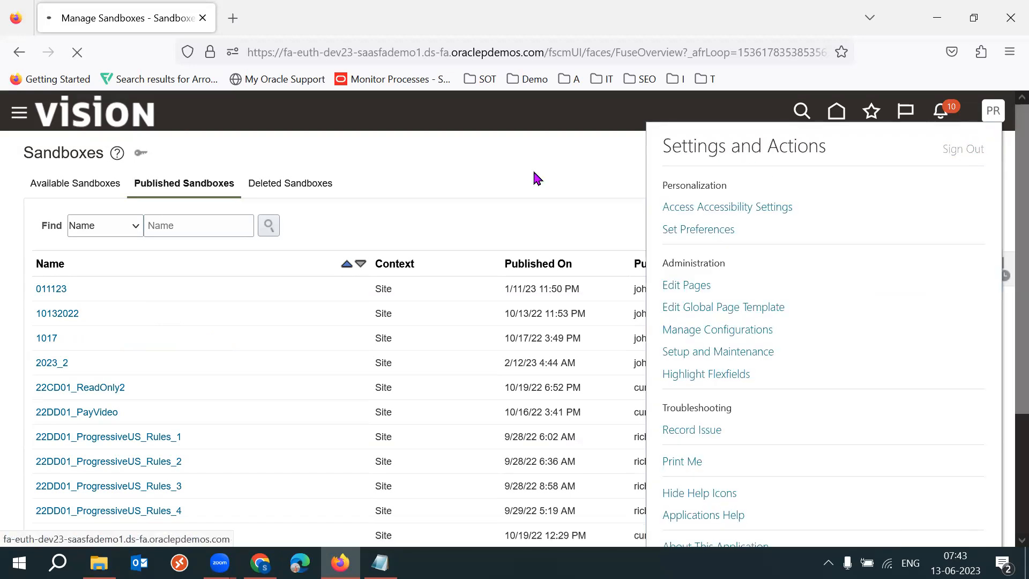
# Leave the Firefox sandbox session and switch to the Chrome browser.
pyautogui.click(234, 20)
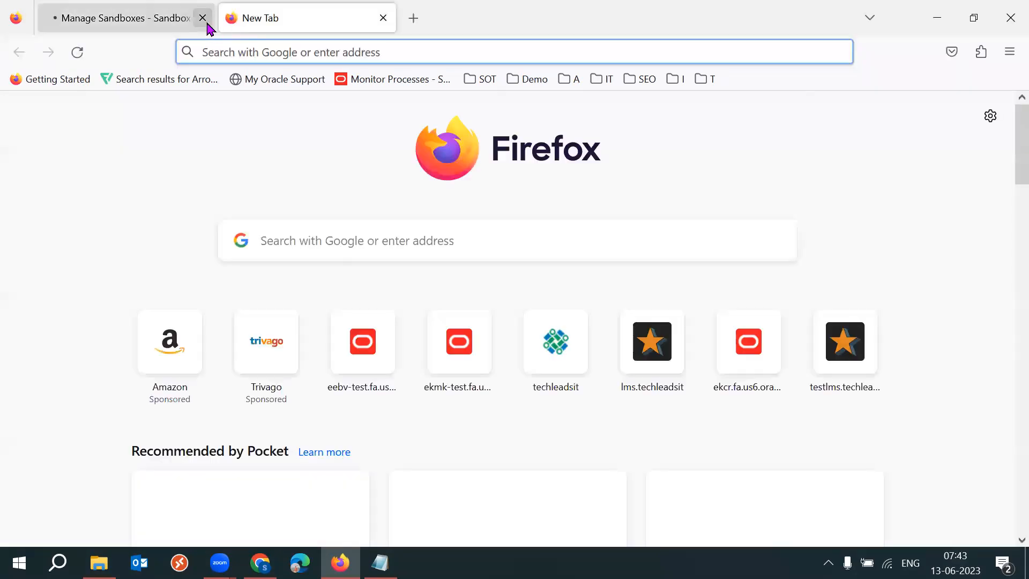
pyautogui.click(117, 22)
pyautogui.click(224, 19)
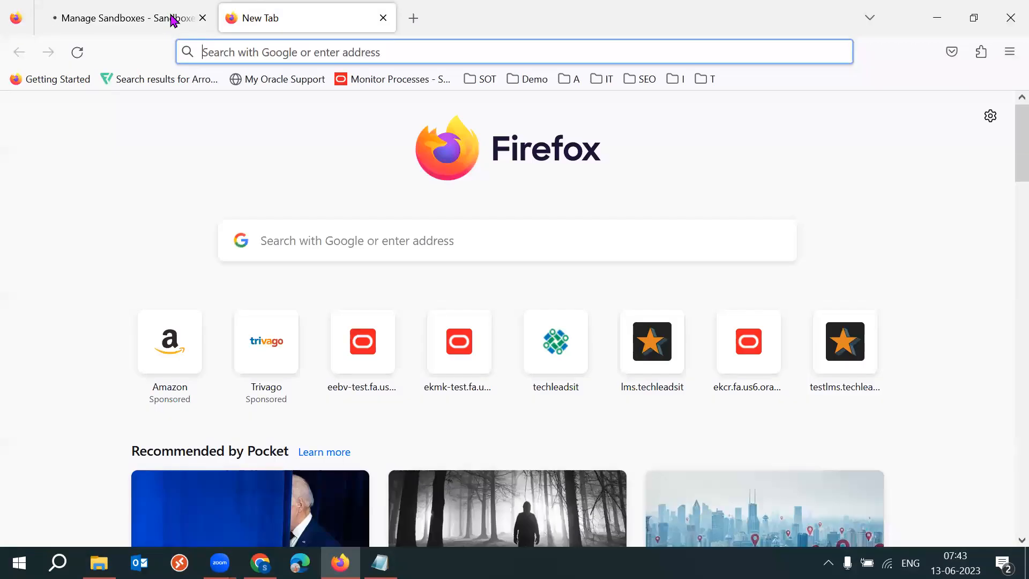
pyautogui.click(260, 562)
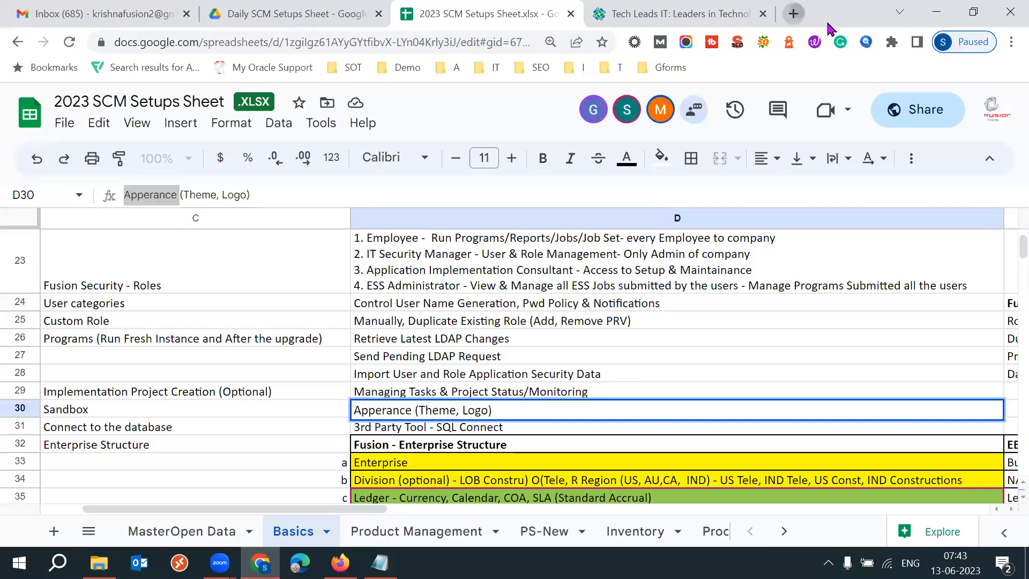
# Open the dev23 Oracle Fusion sign-in page in a new tab and sign in with the saved user credentials.
pyautogui.click(788, 14)
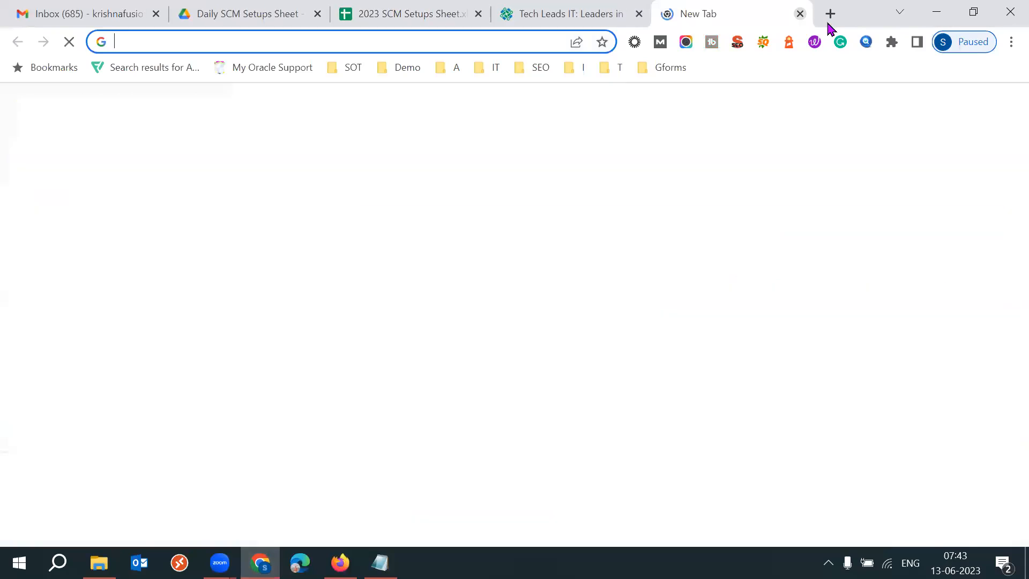
pyautogui.write('dev23')
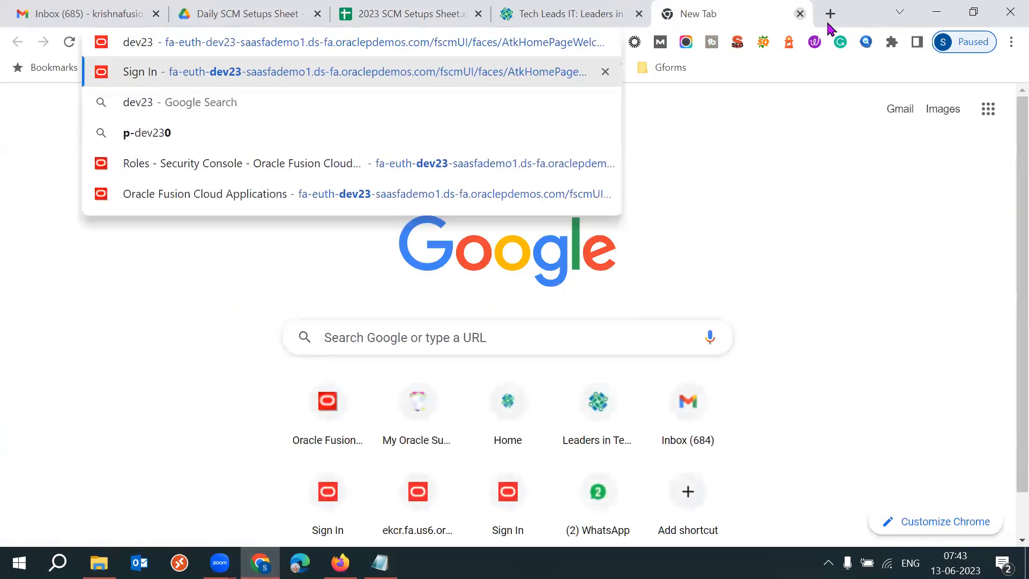
pyautogui.press('Return')
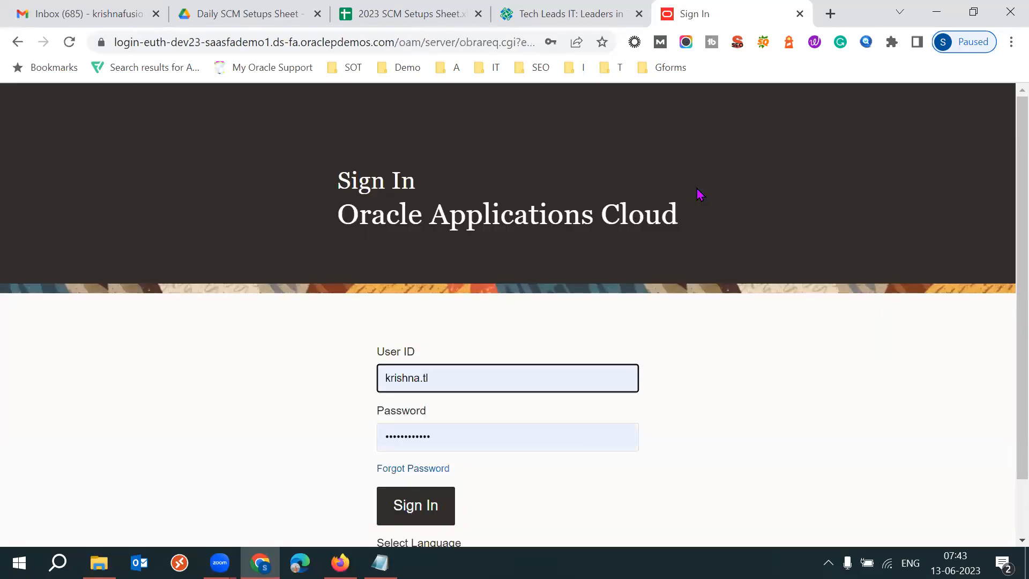
pyautogui.click(414, 505)
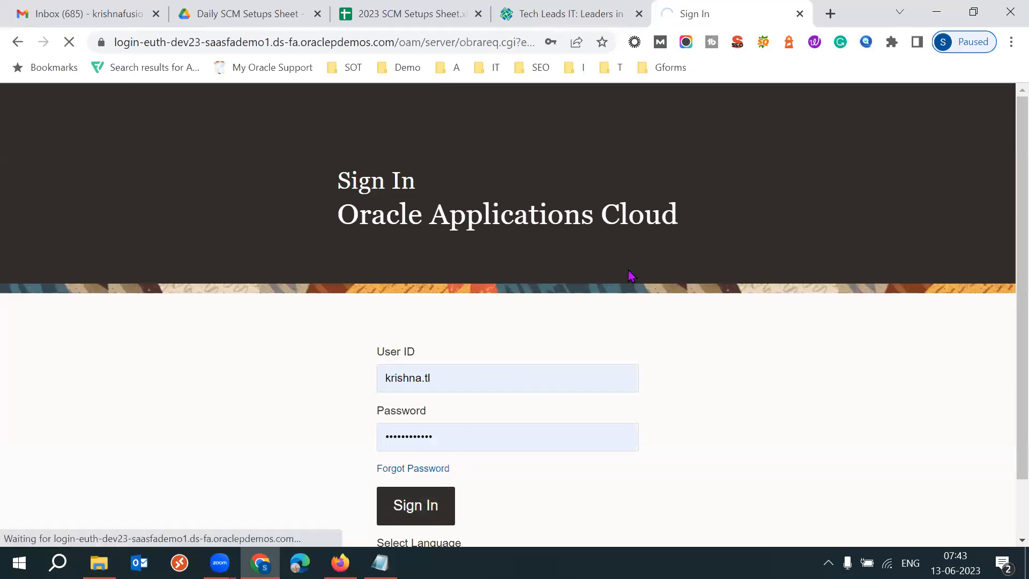
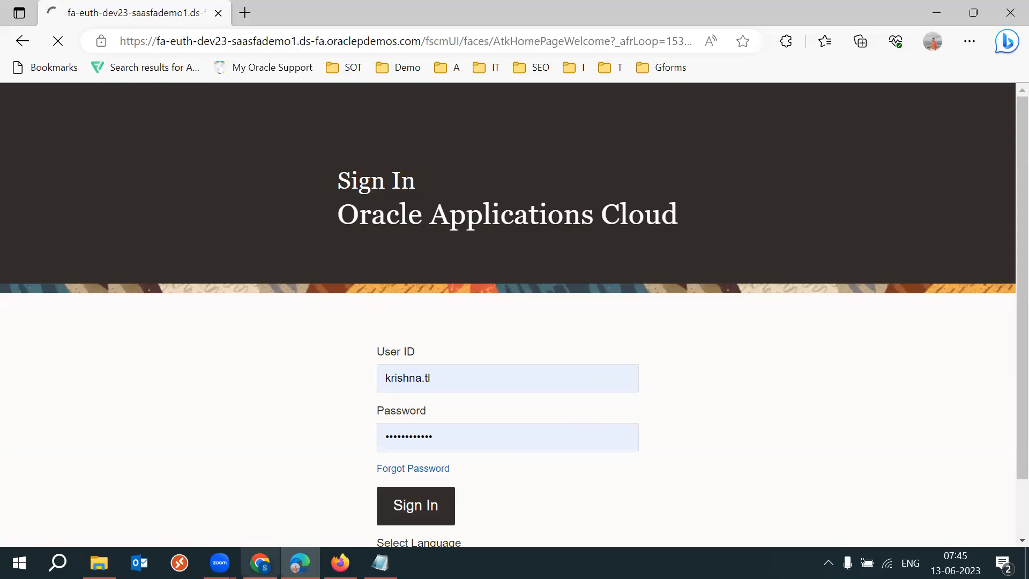
pyautogui.click(260, 563)
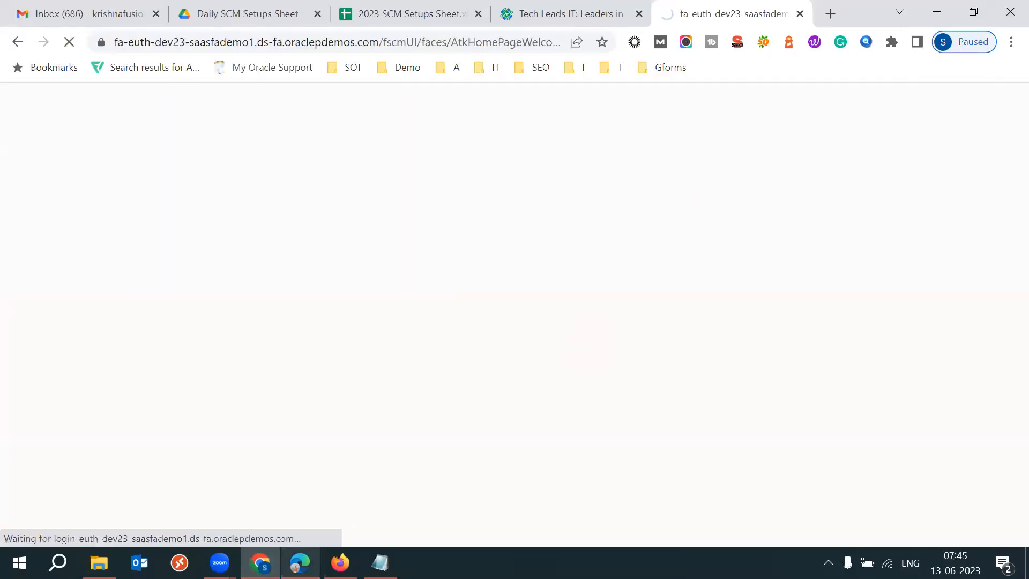
pyautogui.moveTo(300, 562)
pyautogui.click(314, 464)
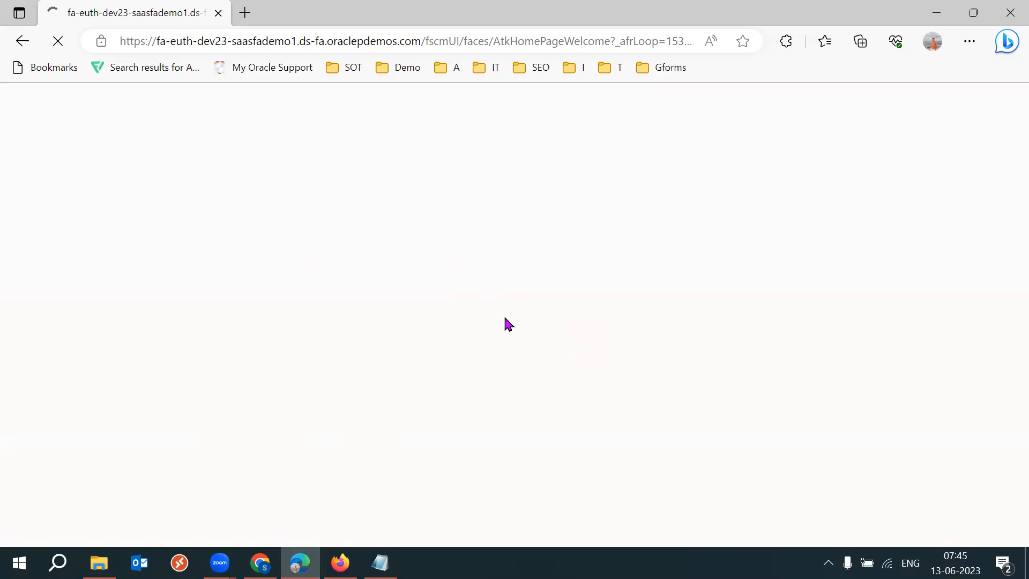
# In Firefox, replace the sign-out consent page with the pasted dev23 Fusion home page address.
pyautogui.click(340, 562)
pyautogui.click(270, 21)
pyautogui.middleClick(270, 21)
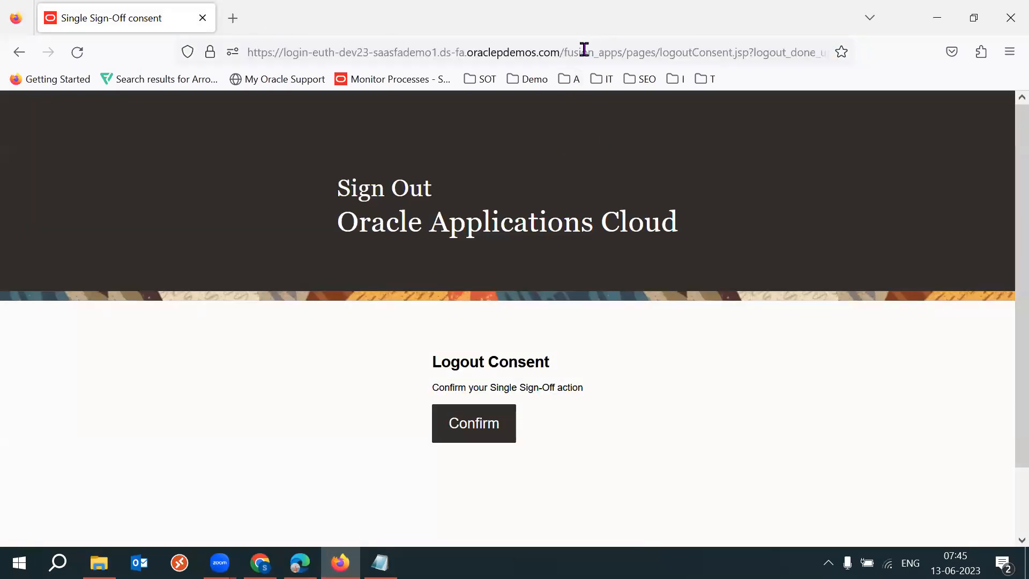
pyautogui.click(837, 47)
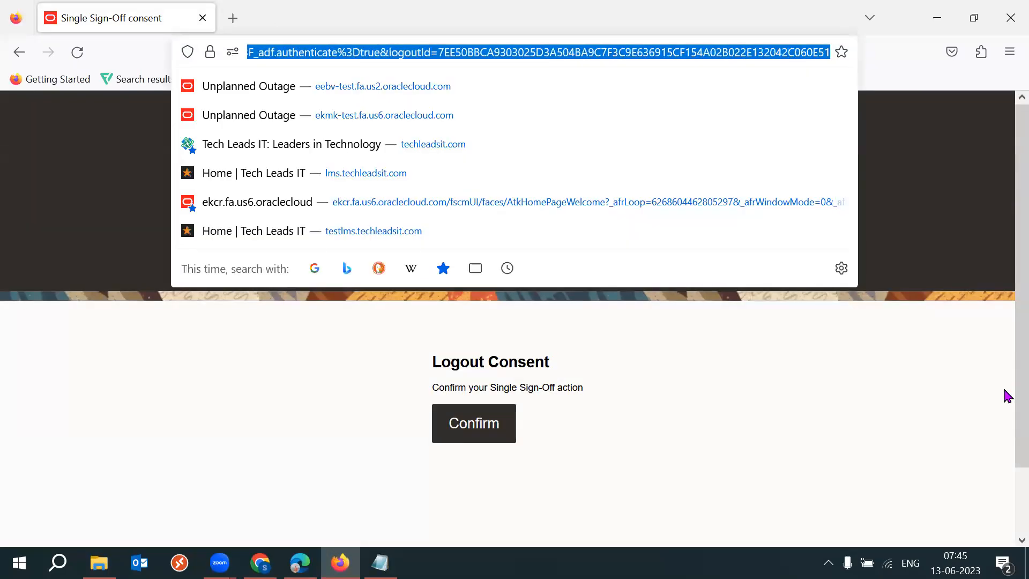
pyautogui.write('https://login-euth-dev23-saasfademo1.ds-fa.oraclepdemos.com/')
pyautogui.press('Return')
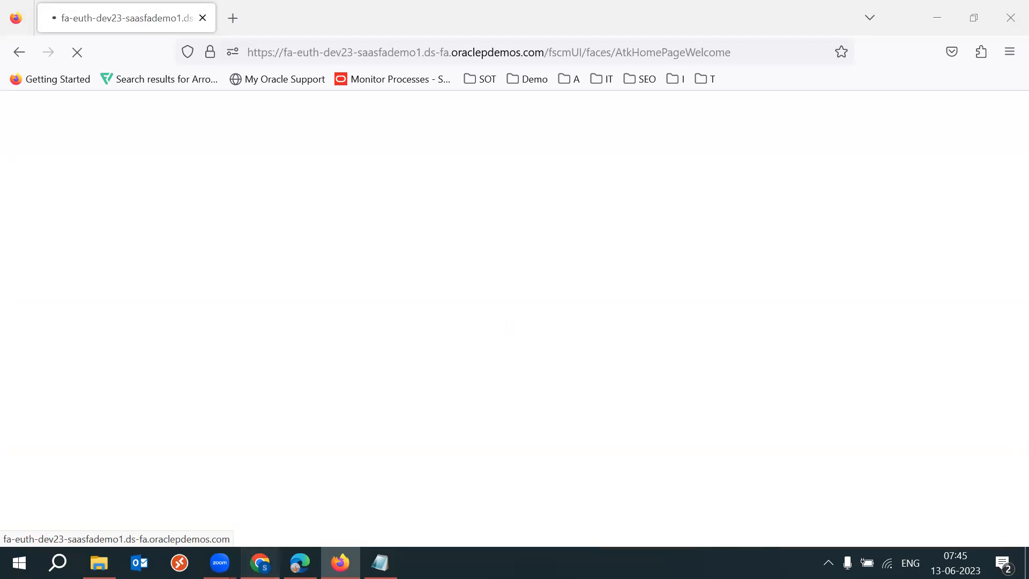
# In the Edge session, go to the home springboard and confirm leaving the current page.
pyautogui.click(300, 562)
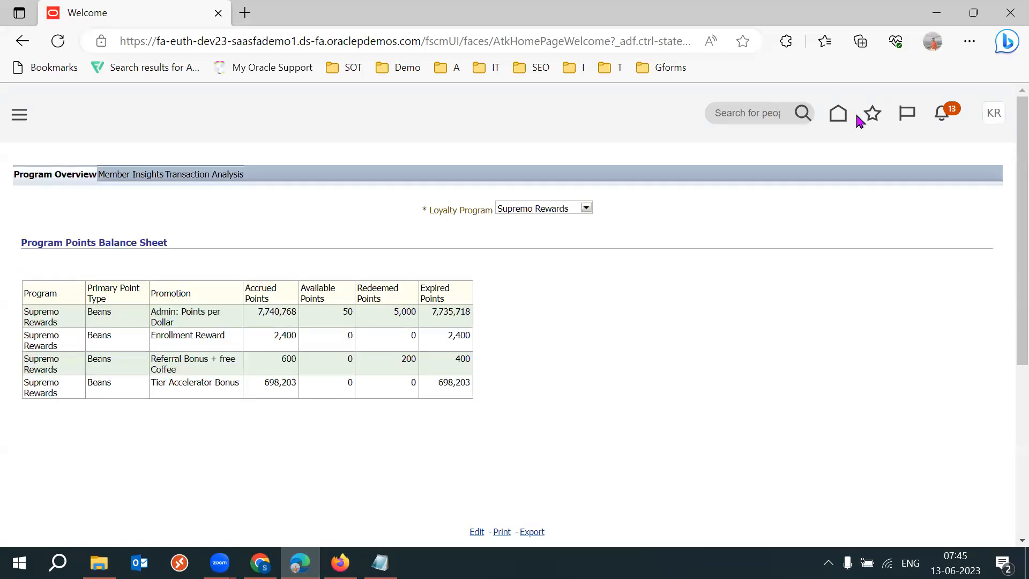
pyautogui.click(840, 114)
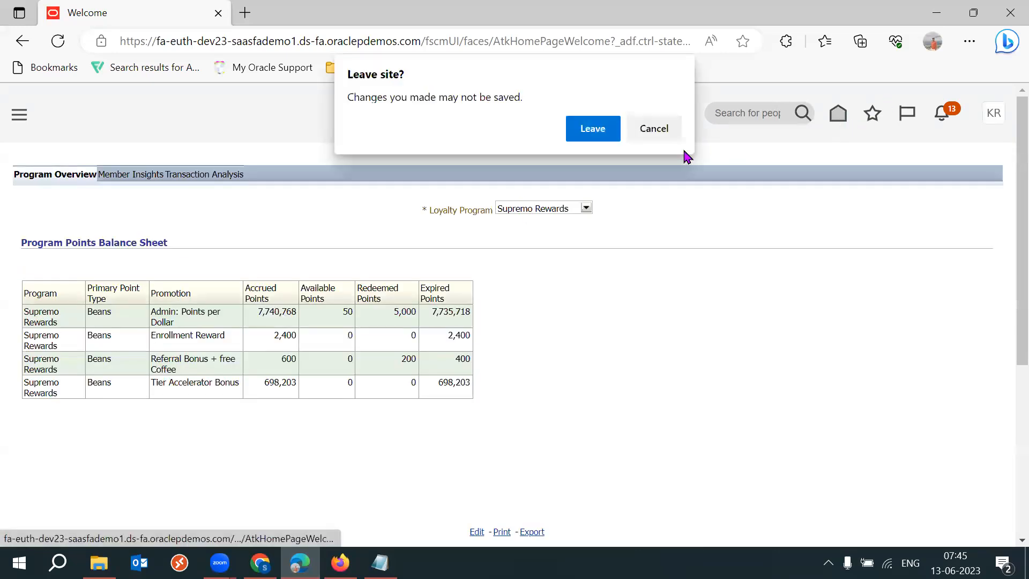
pyautogui.click(593, 130)
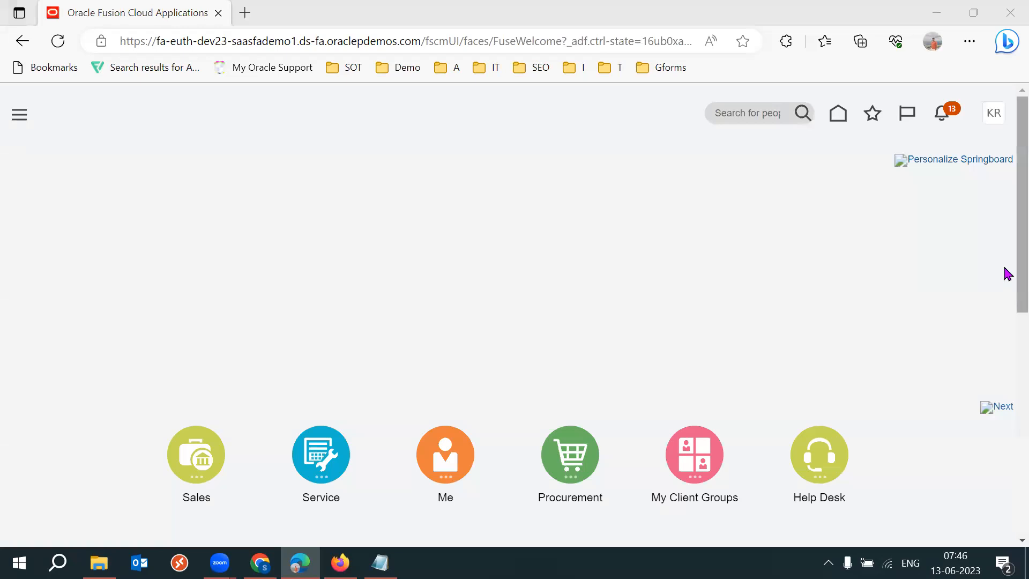
# Open the Security Console from the Tools group on the springboard.
pyautogui.scroll(-9, 1004, 467)
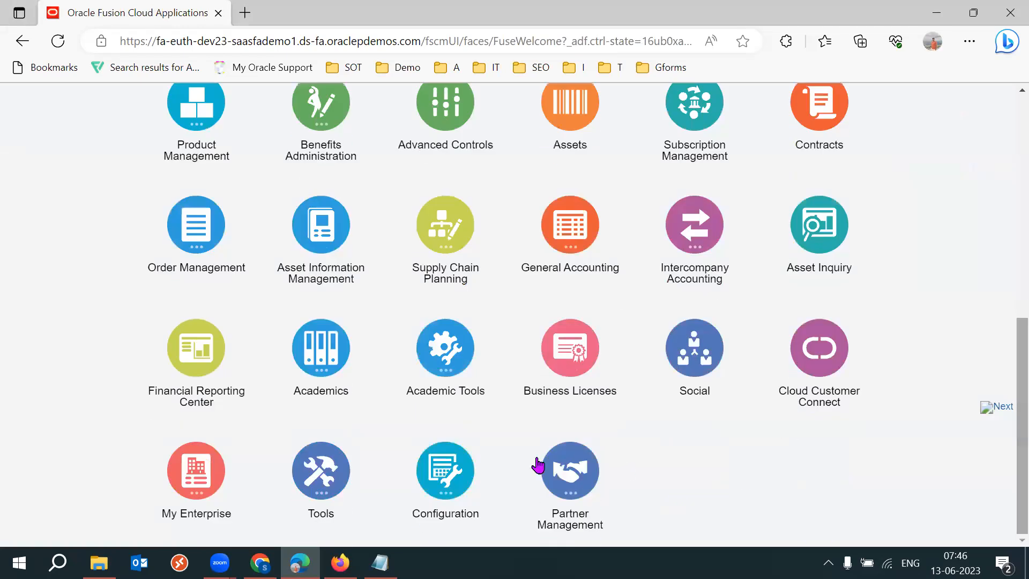
pyautogui.click(331, 498)
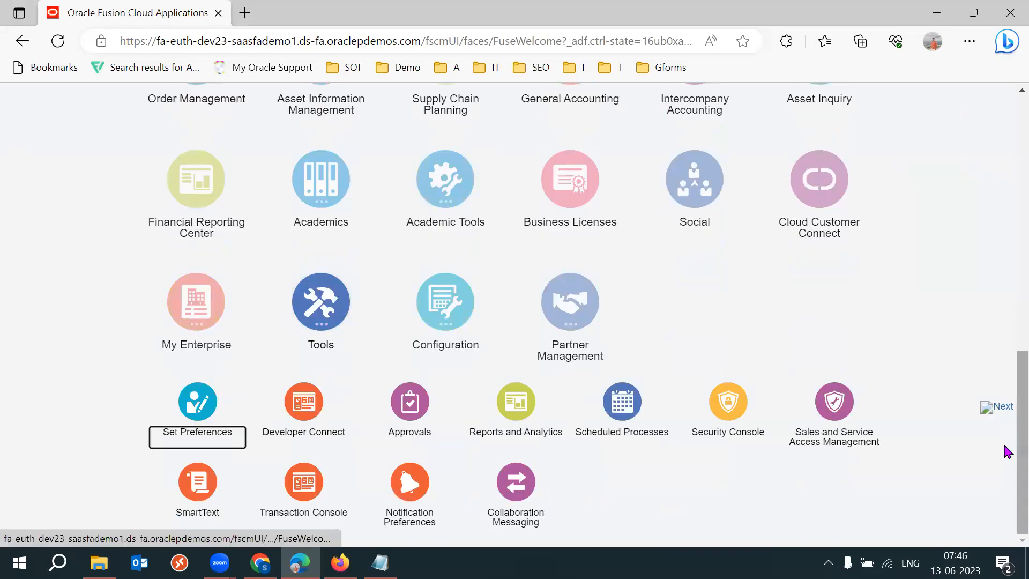
pyautogui.click(727, 406)
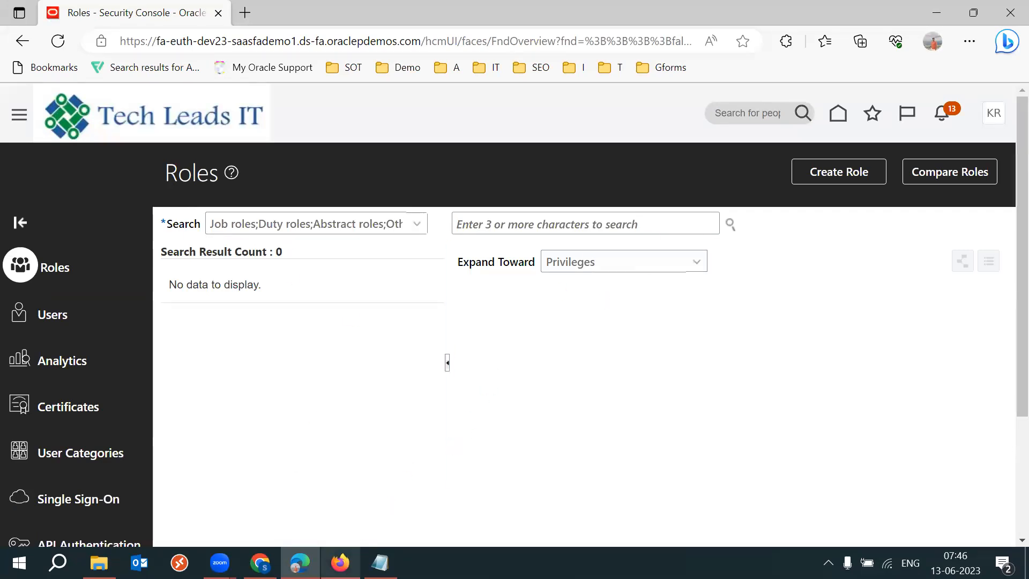
# In Firefox, find the Configuration group on the springboard and open Sandboxes.
pyautogui.click(340, 563)
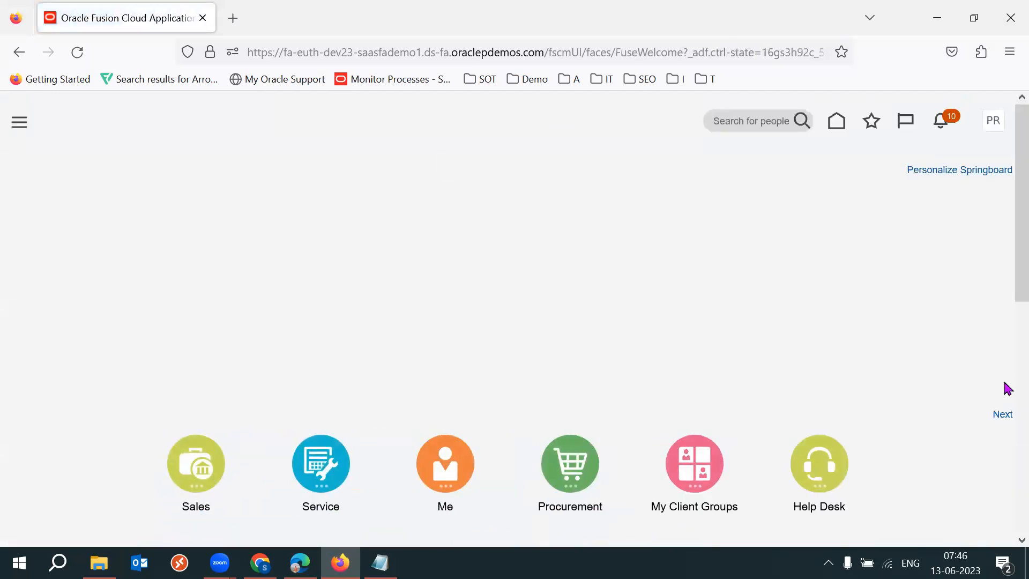
pyautogui.scroll(-7, 1004, 428)
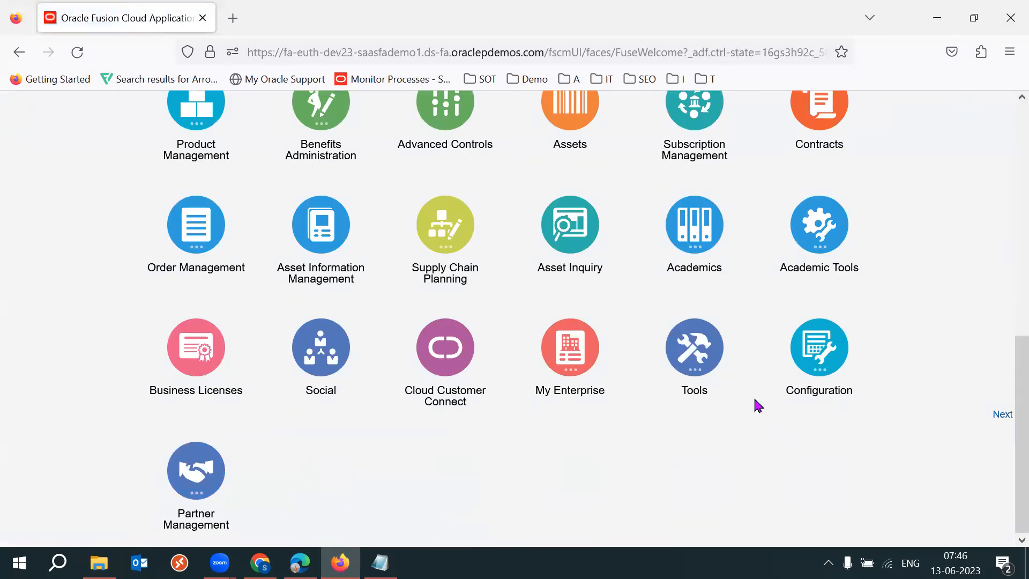
pyautogui.click(719, 375)
pyautogui.click(740, 447)
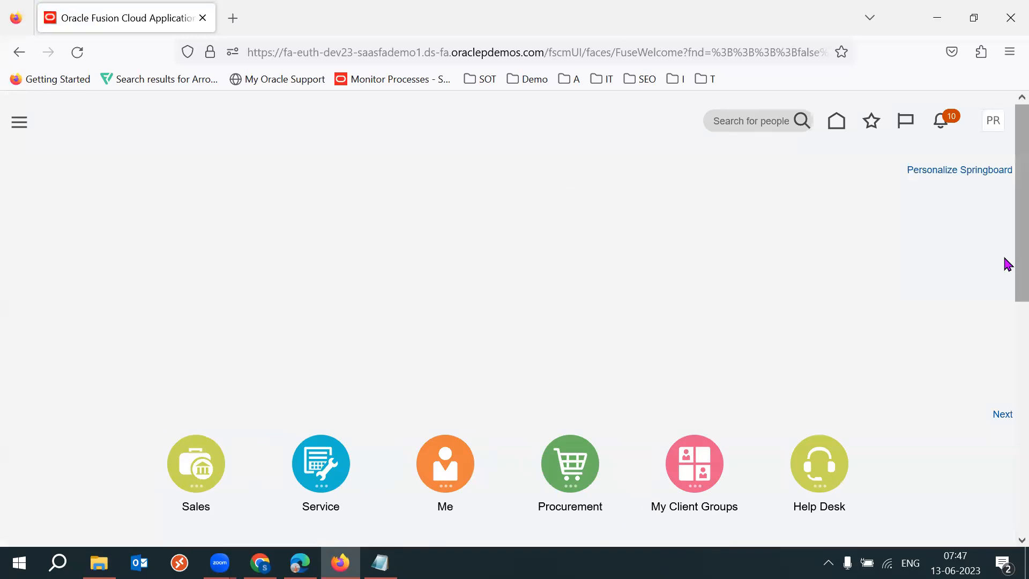
pyautogui.scroll(-5, 1004, 300)
pyautogui.scroll(-1, 1008, 364)
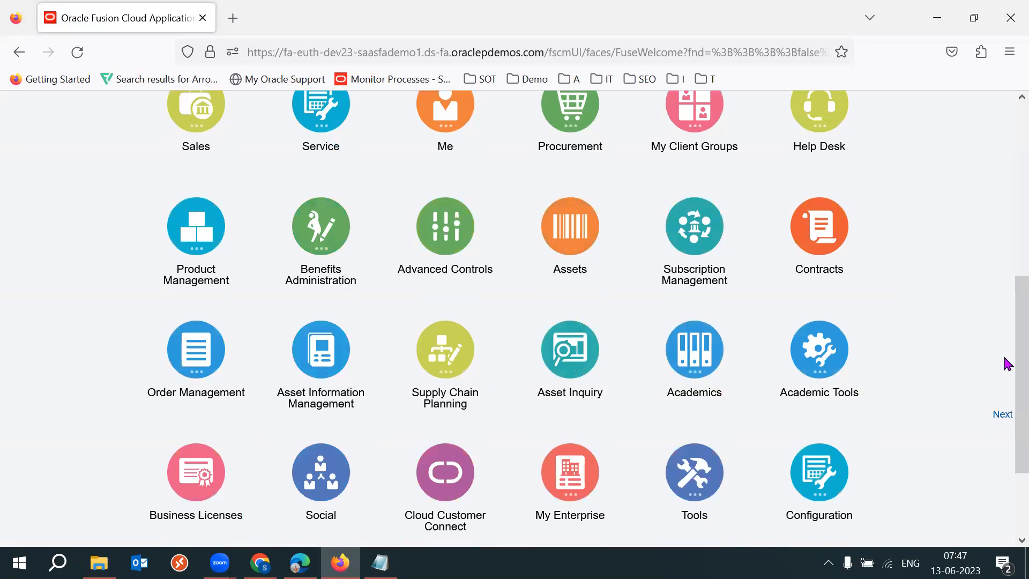
pyautogui.hotkey('ctrl', 'f')
pyautogui.write('conf')
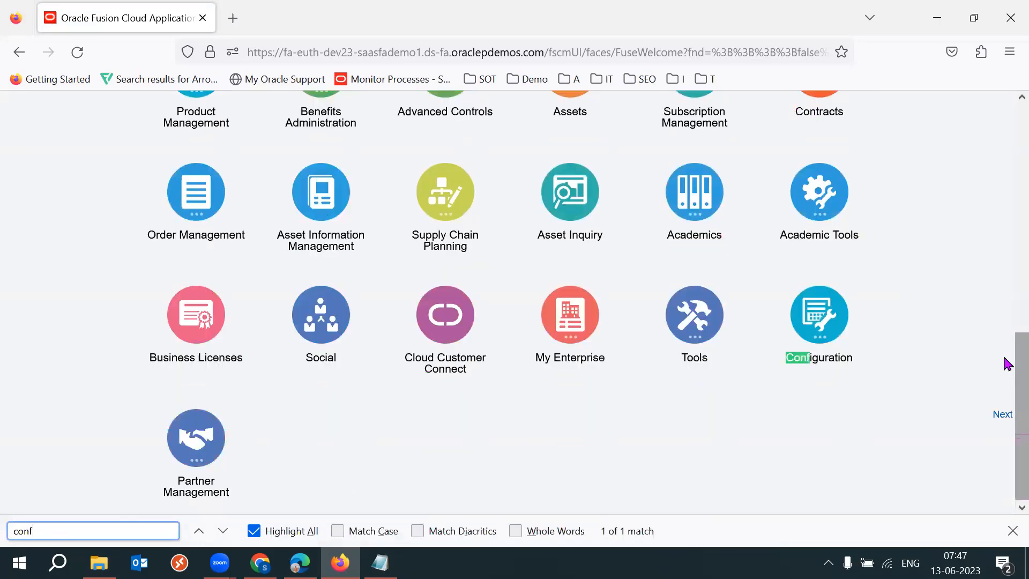
pyautogui.click(848, 322)
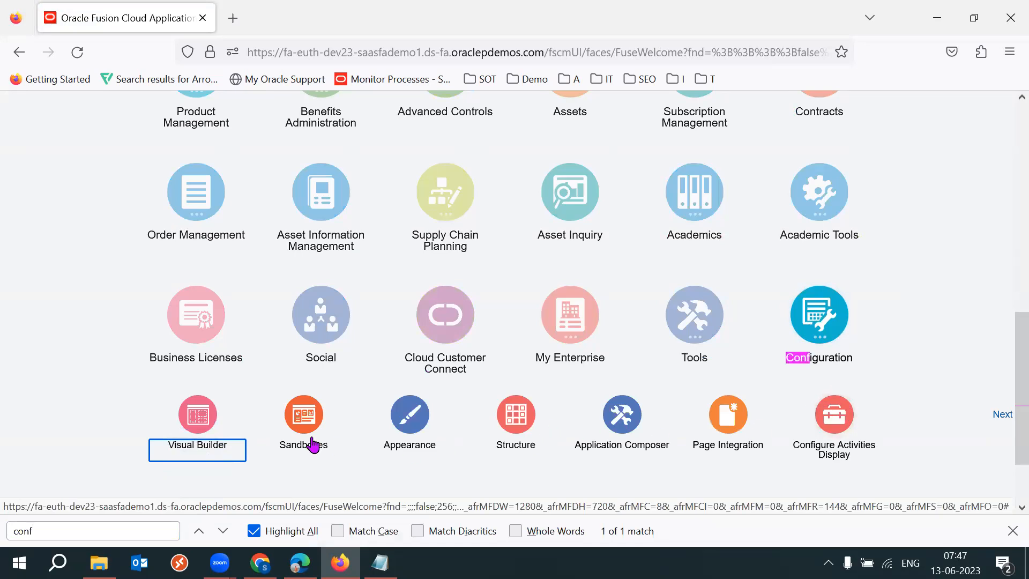
pyautogui.click(303, 424)
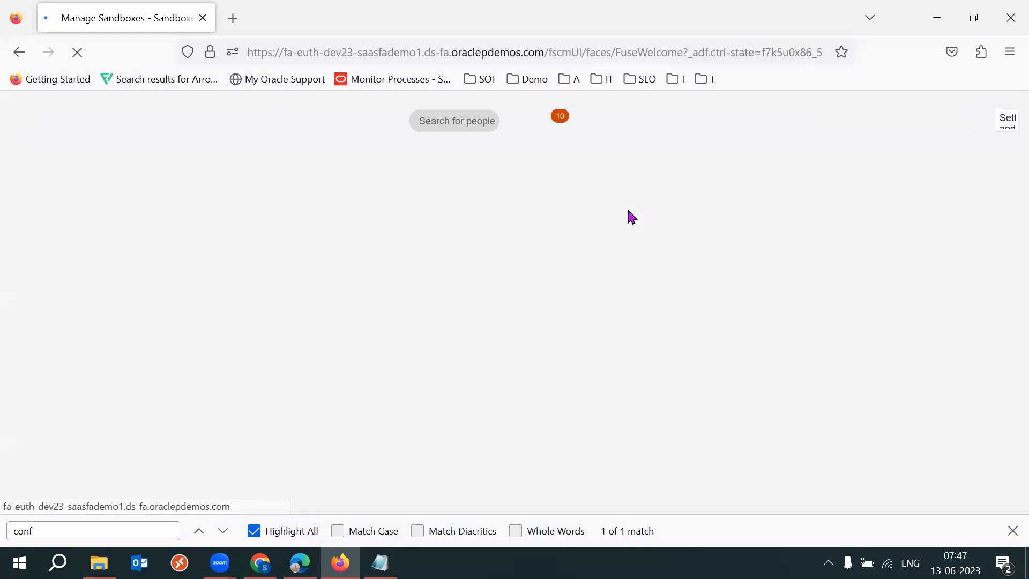
# Browse the springboard's Configuration and My Enterprise app groups.
pyautogui.scroll(-5, 1006, 321)
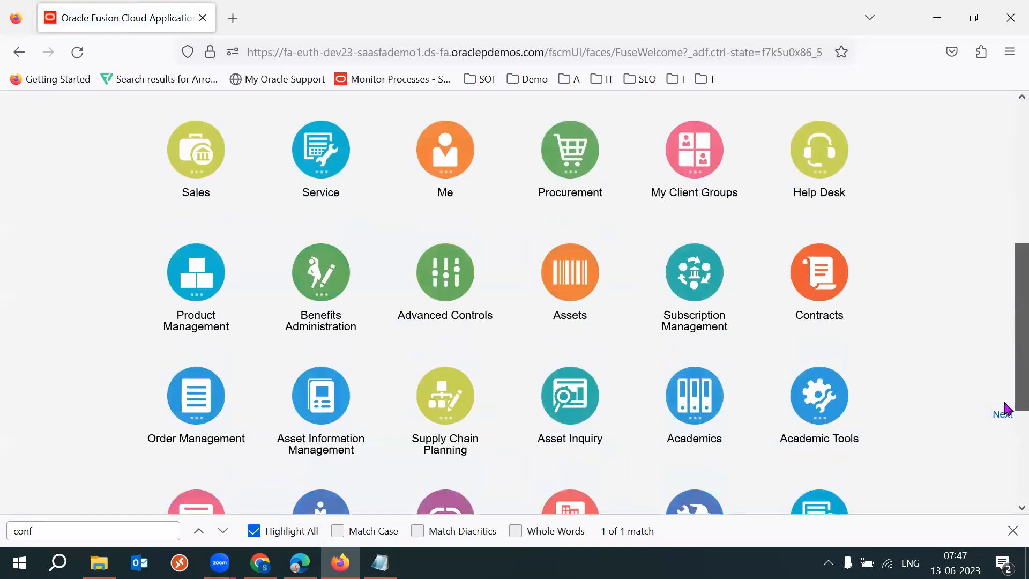
pyautogui.scroll(-3, 1006, 407)
pyautogui.click(843, 326)
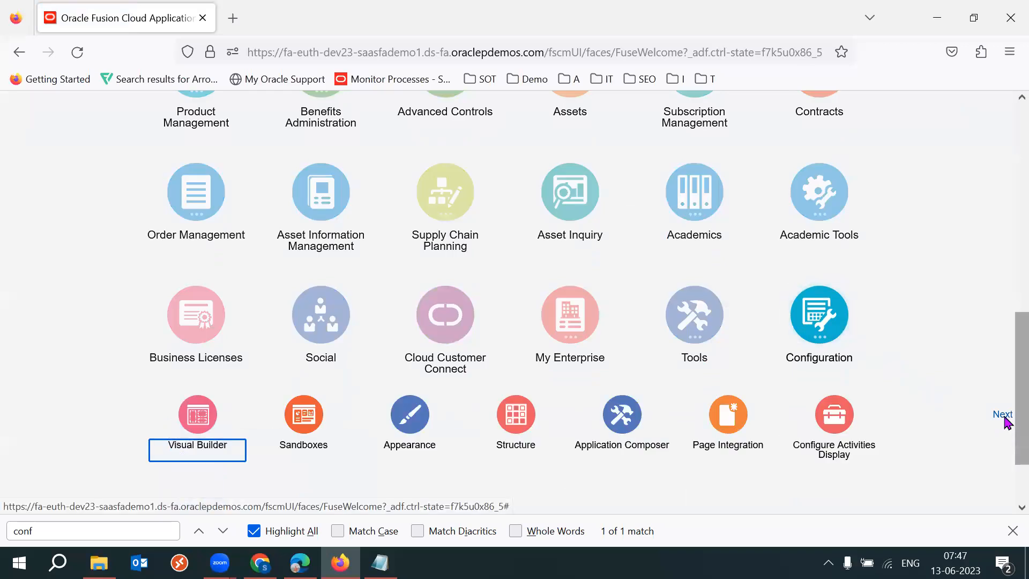
pyautogui.scroll(-2, 1006, 424)
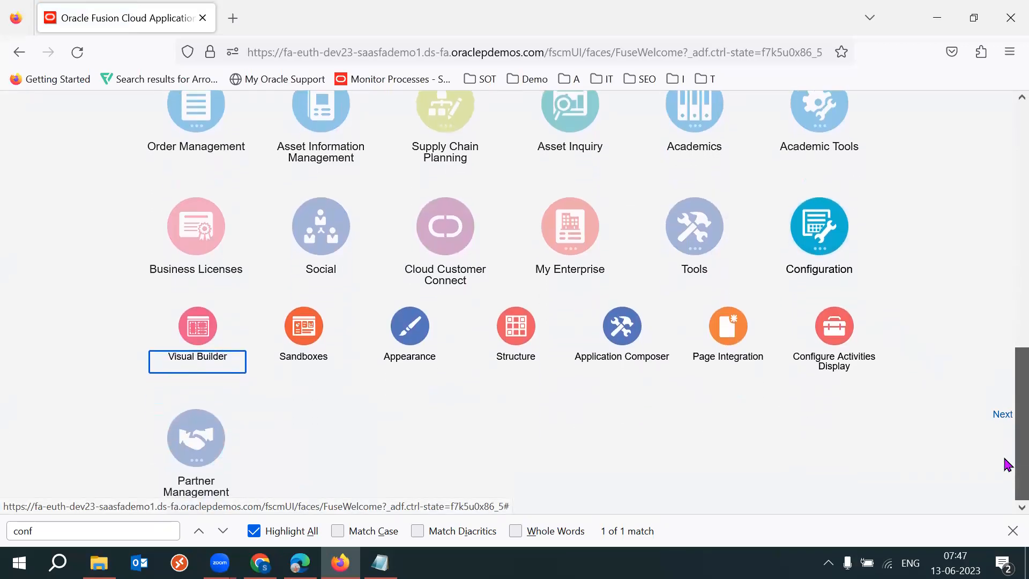
pyautogui.scroll(2, 1006, 419)
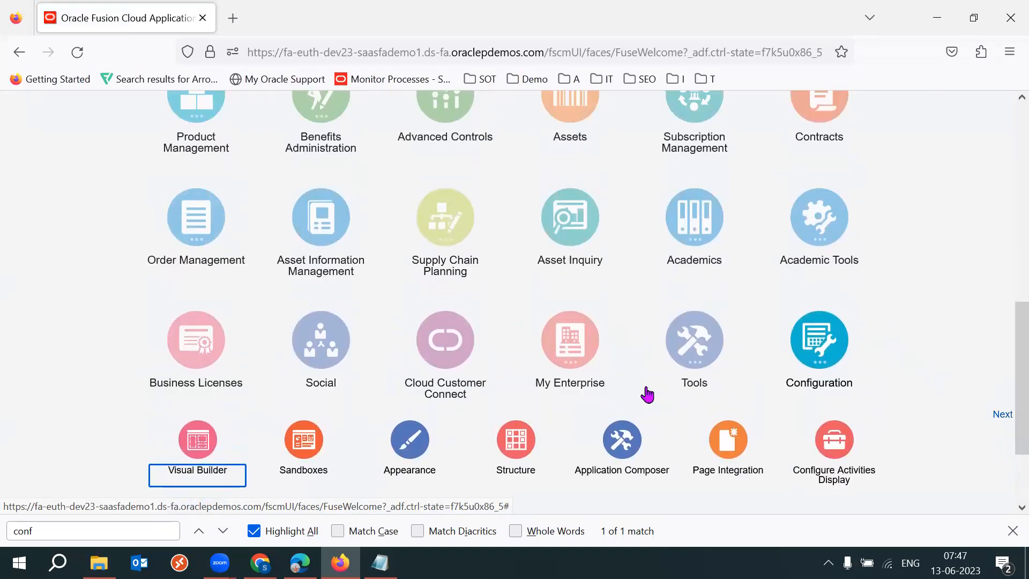
pyautogui.click(576, 355)
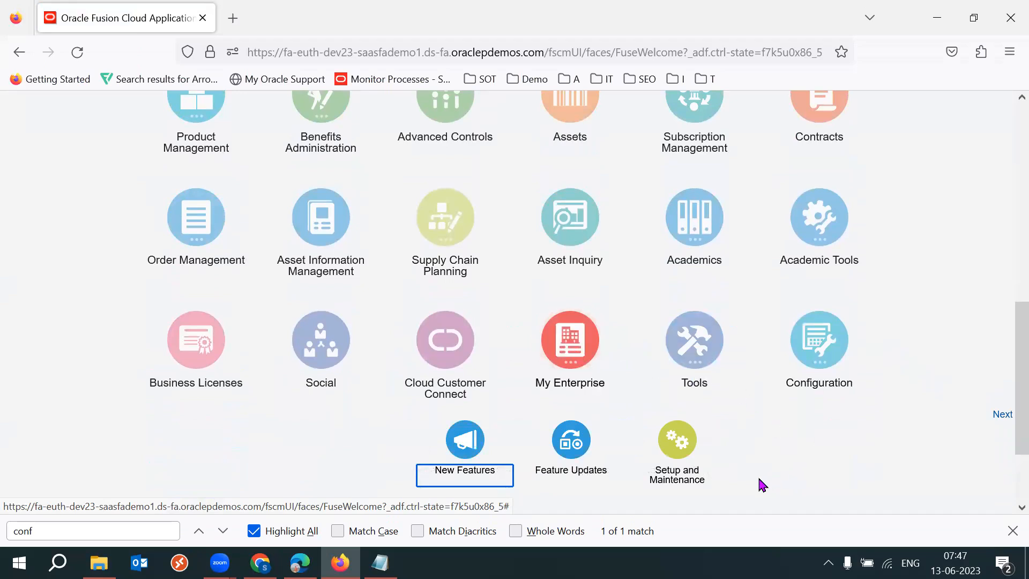
# Open Workforce Structures under My Client Groups and return to the home springboard.
pyautogui.moveTo(1008, 335); pyautogui.dragTo(1008, 246)
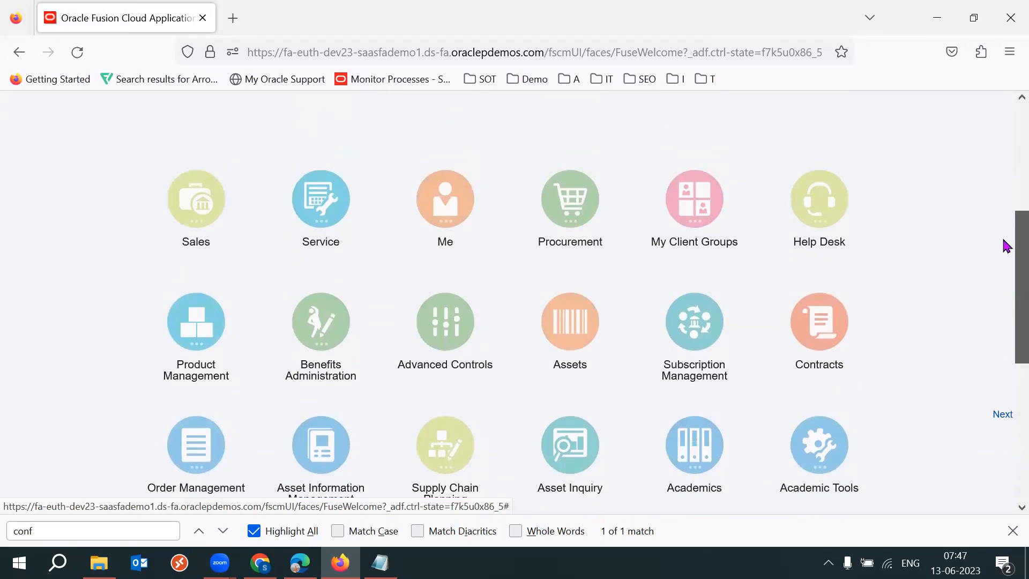
pyautogui.click(695, 201)
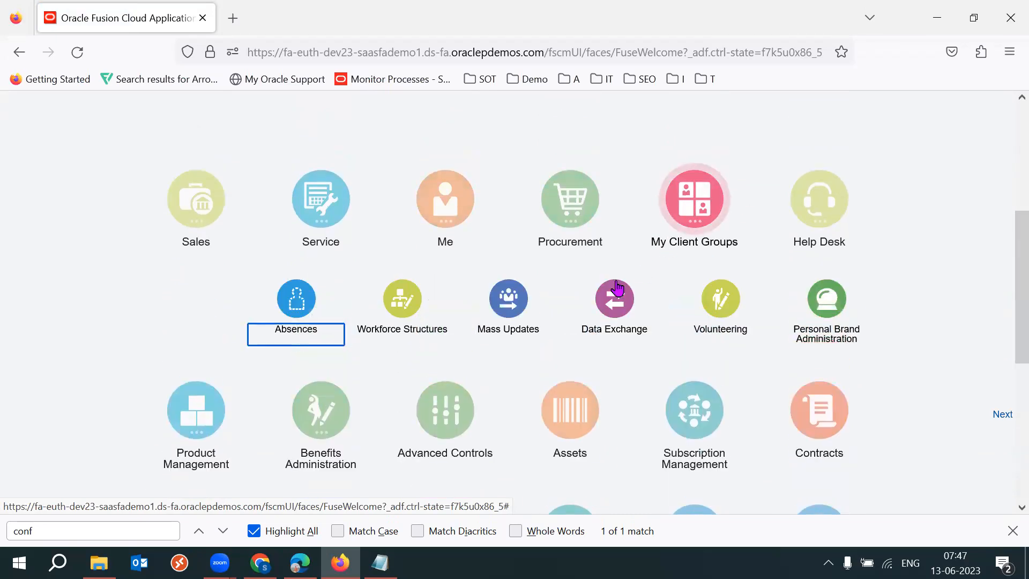
pyautogui.click(394, 310)
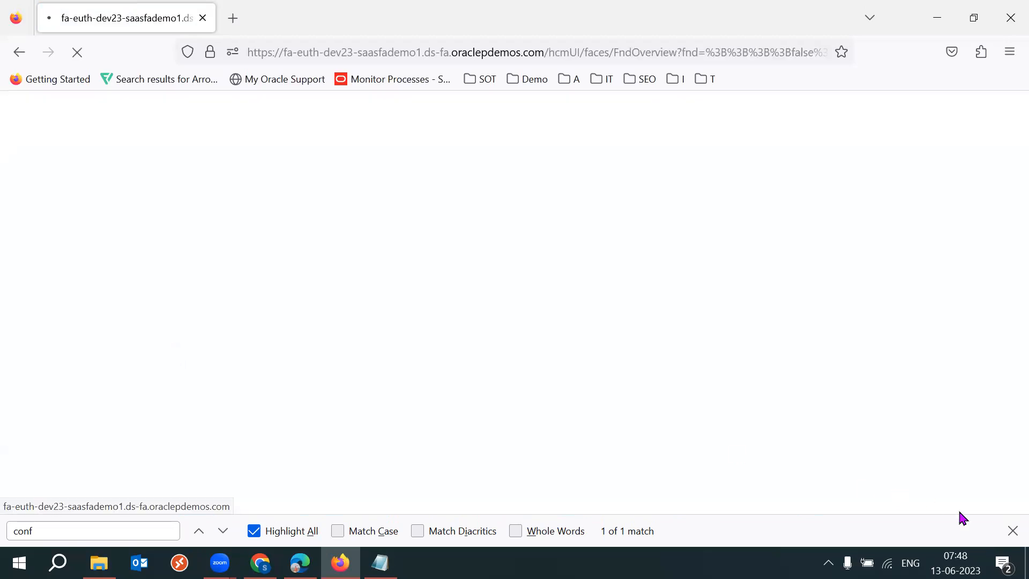
pyautogui.click(1013, 531)
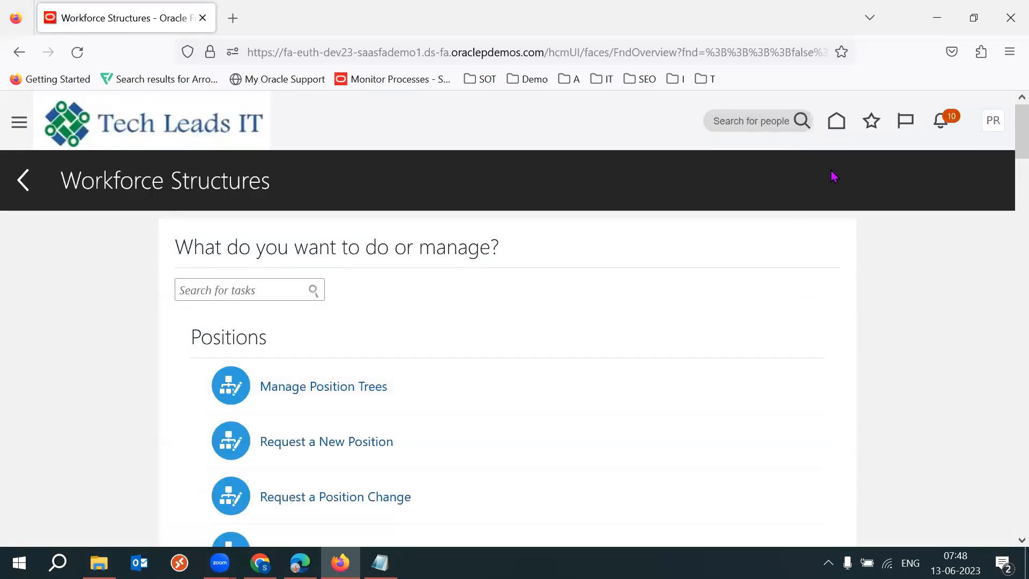
pyautogui.click(835, 122)
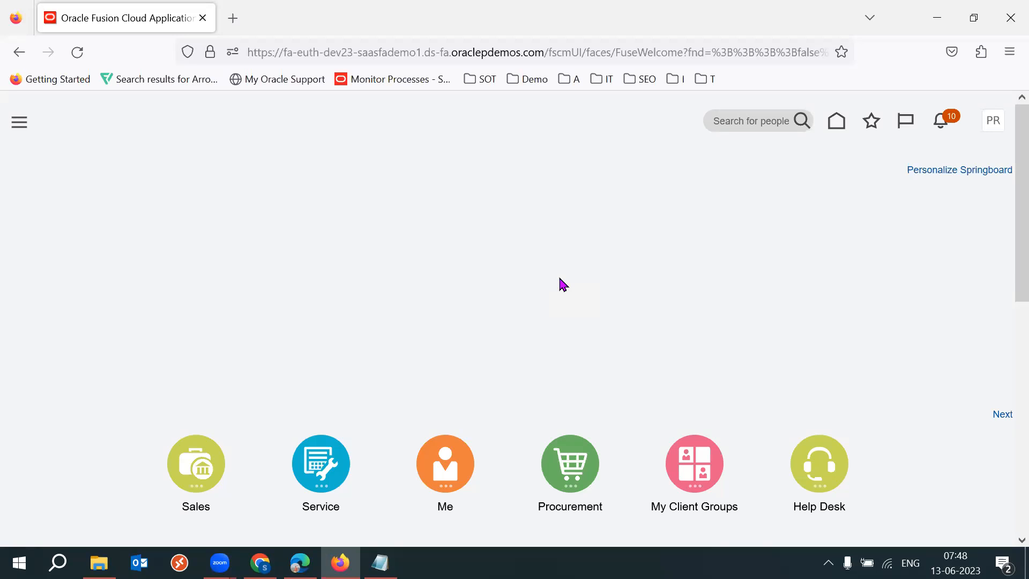
pyautogui.moveTo(1004, 272); pyautogui.dragTo(1009, 501)
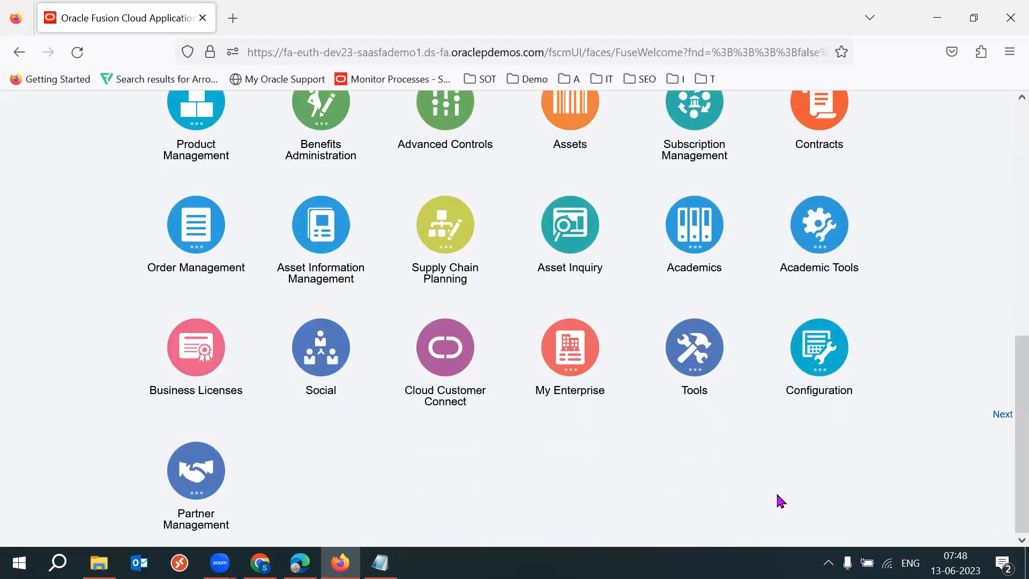
# Switch to Notepad and add the indented note line "- Q&A: Apperance - Global/Site/Application" below the Tools line.
pyautogui.click(380, 563)
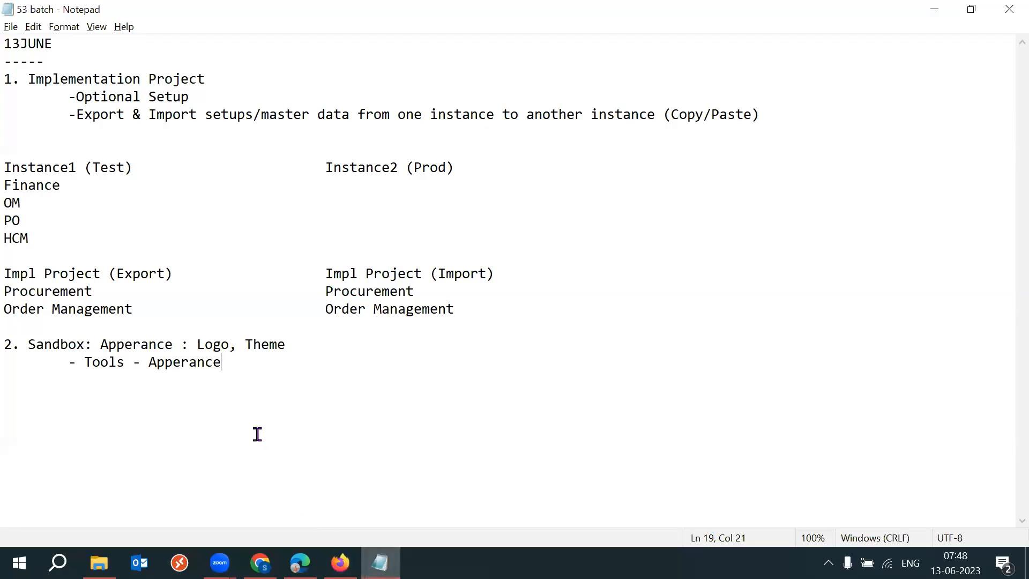
pyautogui.press('Return')
pyautogui.press('Tab')
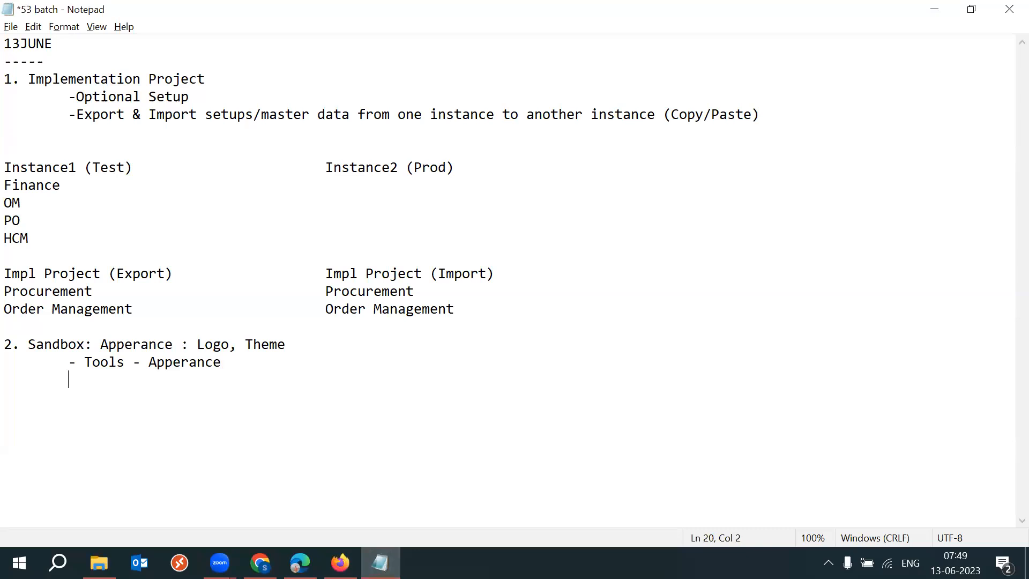
pyautogui.write('- Q&A')
pyautogui.write(':')
pyautogui.write('App')
pyautogui.press('BackSpace')
pyautogui.press('BackSpace')
pyautogui.press('BackSpace')
pyautogui.moveTo(222, 362); pyautogui.dragTo(150, 368)
pyautogui.hotkey('ctrl', 'c')
pyautogui.click(129, 382)
pyautogui.hotkey('ctrl', 'v')
pyautogui.write('- Glo')
pyautogui.press('BackSpace')
pyautogui.press('BackSpace')
pyautogui.press('BackSpace')
pyautogui.press('BackSpace')
pyautogui.write('Gloabl')
pyautogui.press('BackSpace')
pyautogui.press('BackSpace')
pyautogui.write('b')
pyautogui.press('BackSpace')
pyautogui.press('BackSpace')
pyautogui.write('bal/Site')
pyautogui.write('/Apppki')
pyautogui.press('BackSpace')
pyautogui.press('BackSpace')
pyautogui.press('BackSpace')
pyautogui.write('lication')
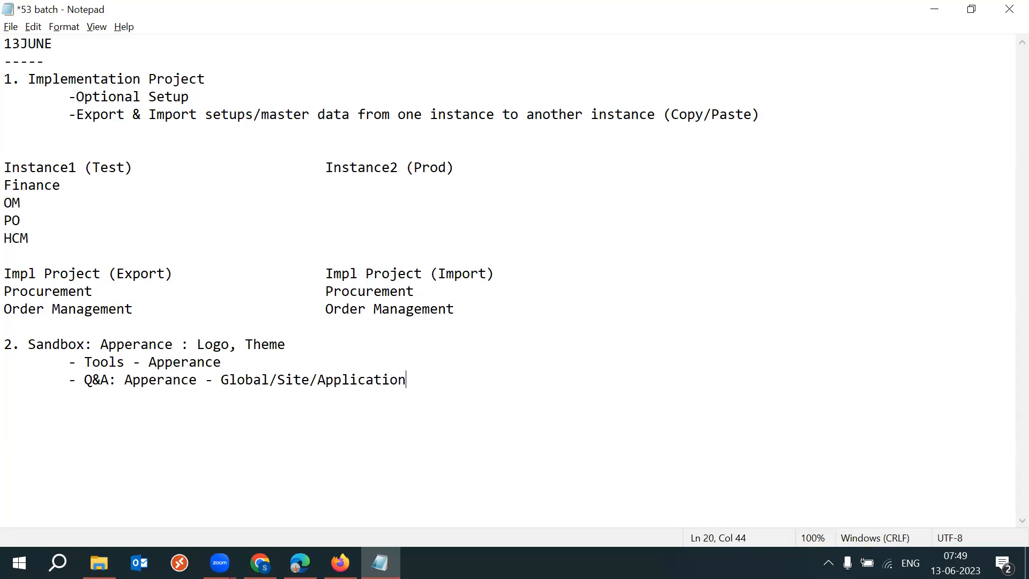
# Add a further indented line reading "Rollback Possible ? - No".
pyautogui.press('Return')
pyautogui.press('Tab')
pyautogui.press('Tab')
pyautogui.write('Rollback')
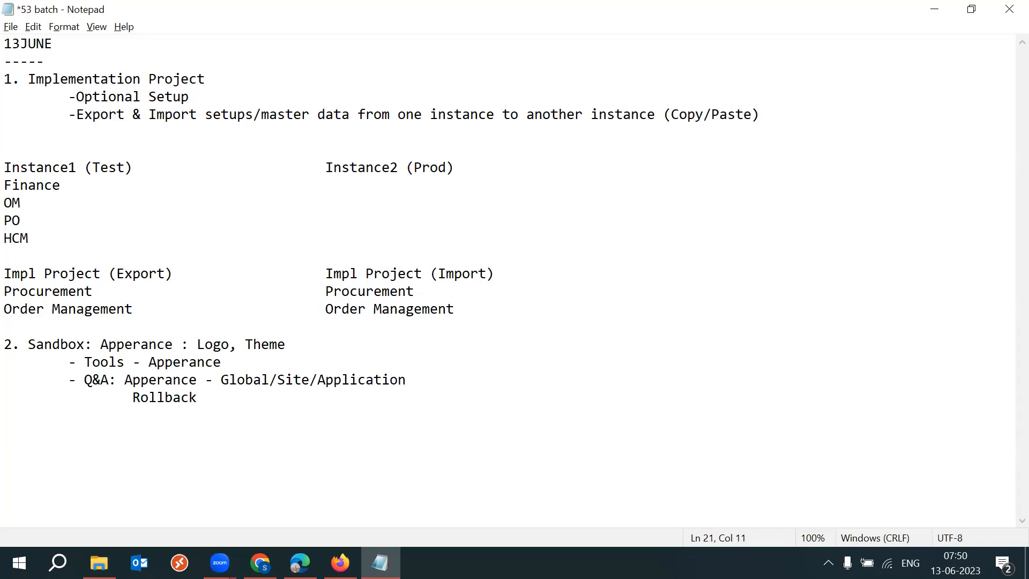
pyautogui.write('- No')
pyautogui.click(206, 397)
pyautogui.write('Possible ?')
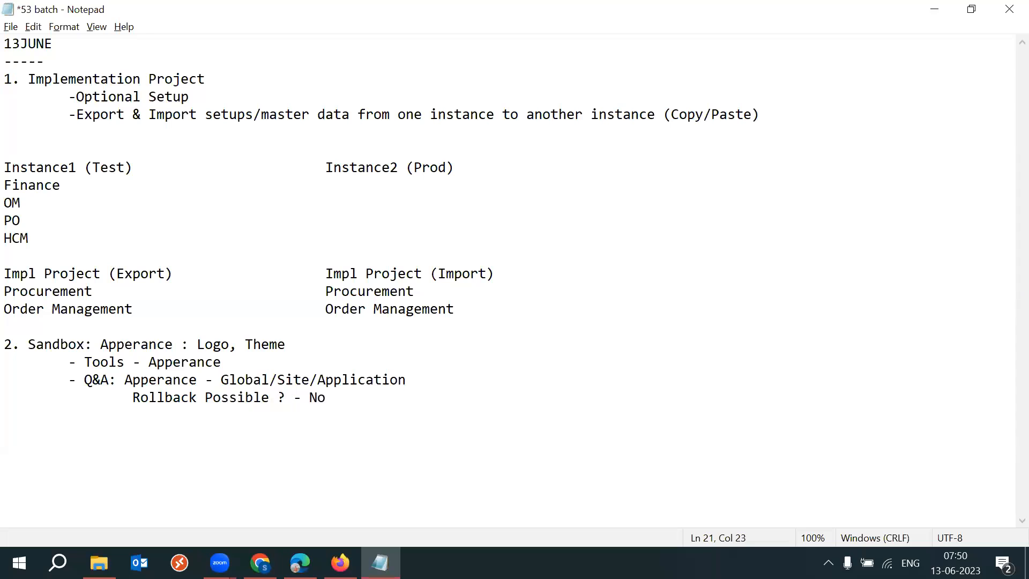
# Append ", Option: Create Sanbox reconfigure - publish" to the Rollback Possible line and save the notes.
pyautogui.click(362, 404)
pyautogui.write(', Option : Create Sn')
pyautogui.press('BackSpace')
pyautogui.write('an')
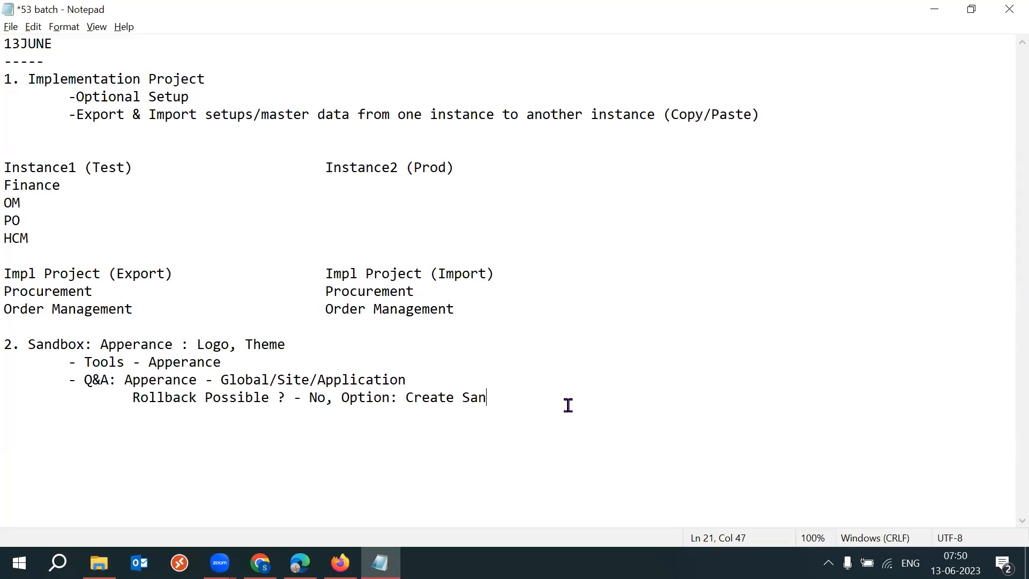
pyautogui.write('box')
pyautogui.write('reconfigure - publish')
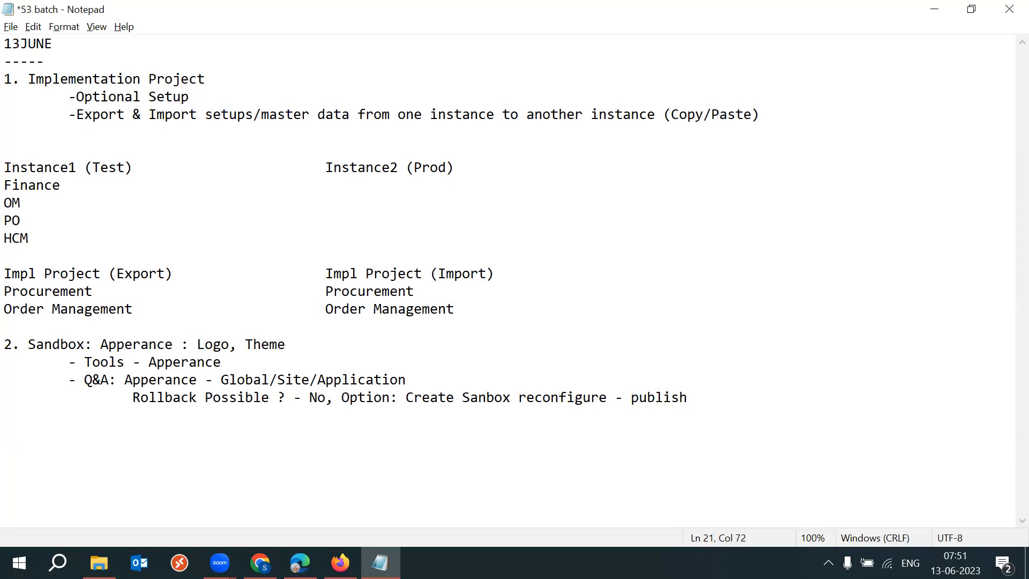
pyautogui.hotkey('ctrl', 's')
# Remove the space before the question mark in "Rollback Possible ?" and highlight parts of that line.
pyautogui.click(279, 389)
pyautogui.press('BackSpace')
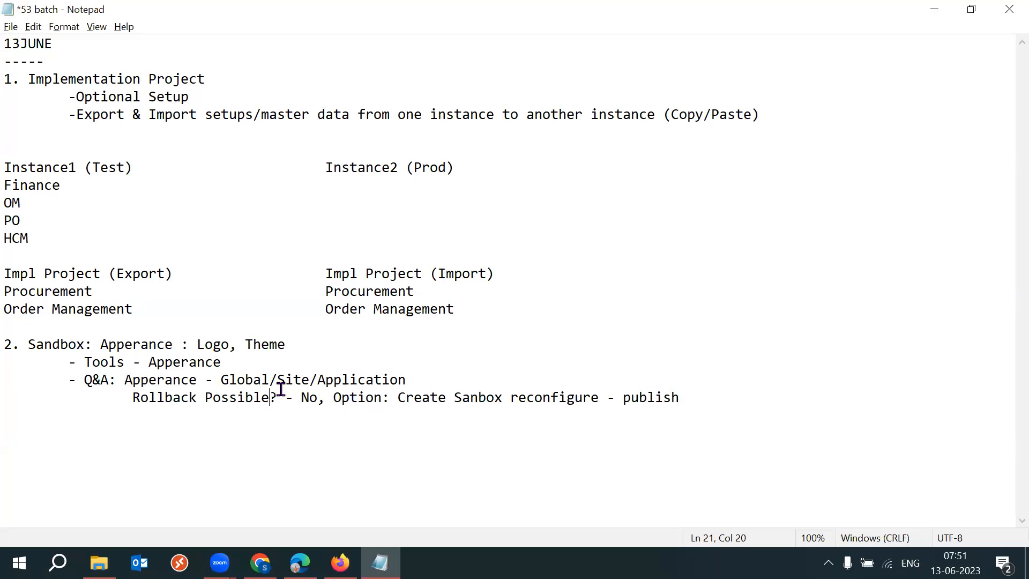
pyautogui.moveTo(317, 397); pyautogui.dragTo(129, 395)
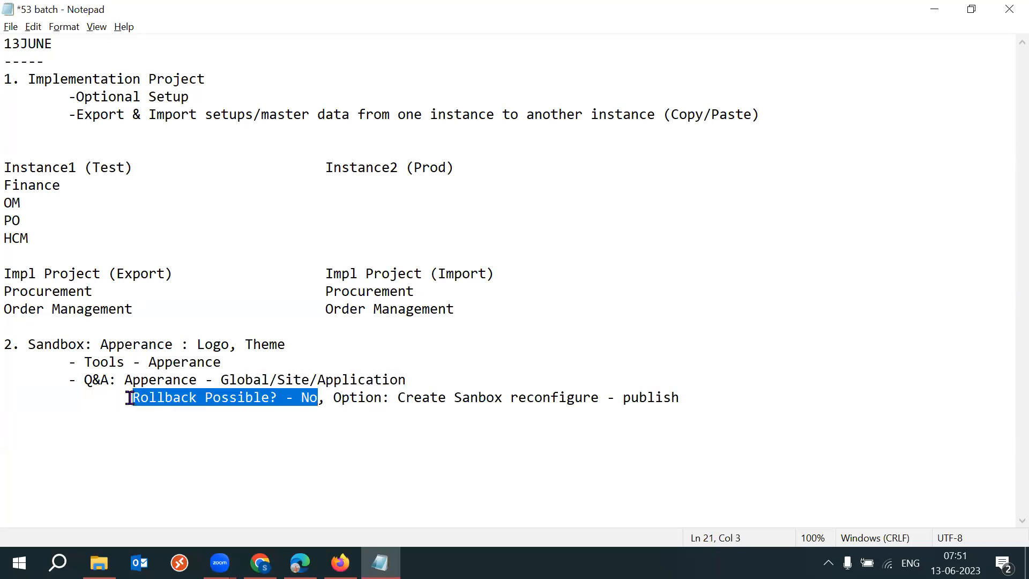
pyautogui.moveTo(334, 398); pyautogui.dragTo(604, 400)
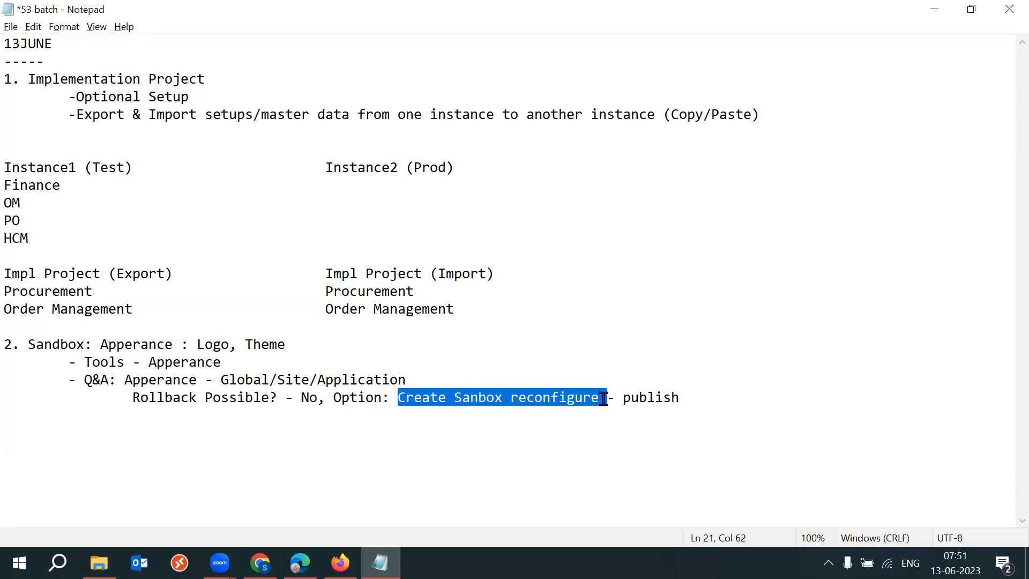
pyautogui.click(566, 416)
pyautogui.moveTo(509, 400); pyautogui.dragTo(682, 395)
pyautogui.click(693, 396)
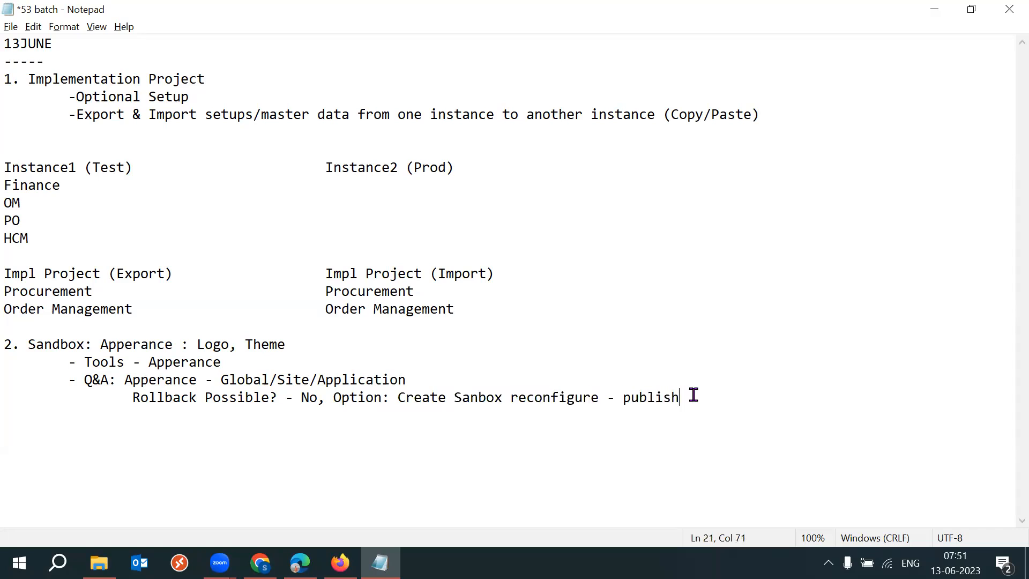
# Add an indented line "Logo - Ask the client to provide logo, Size" below it and save the notes.
pyautogui.press('Return')
pyautogui.press('Tab')
pyautogui.hotkey('ctrl', 's')
pyautogui.moveTo(340, 563)
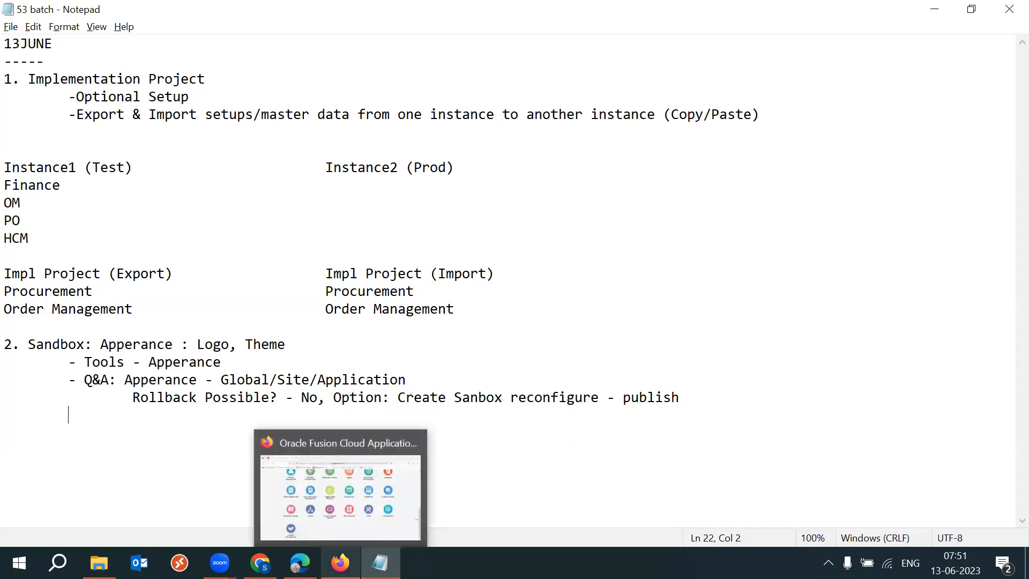
pyautogui.click(346, 488)
pyautogui.hotkey('alt', 'Tab')
pyautogui.press('Tab')
pyautogui.write('Logo ')
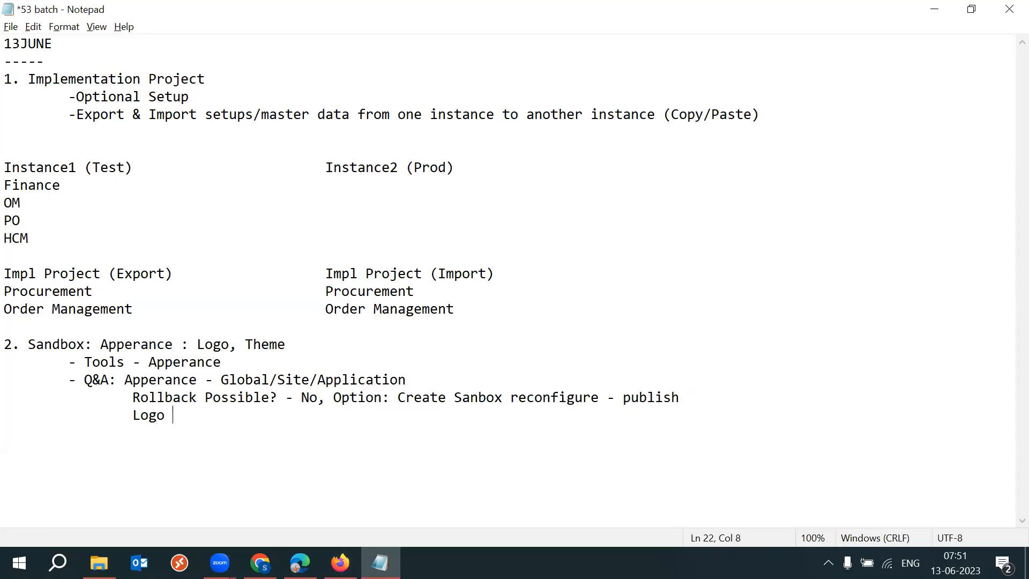
pyautogui.write('- Ask the lcle')
pyautogui.press('BackSpace')
pyautogui.press('BackSpace')
pyautogui.press('BackSpace')
pyautogui.press('BackSpace')
pyautogui.press('BackSpace')
pyautogui.write('client ')
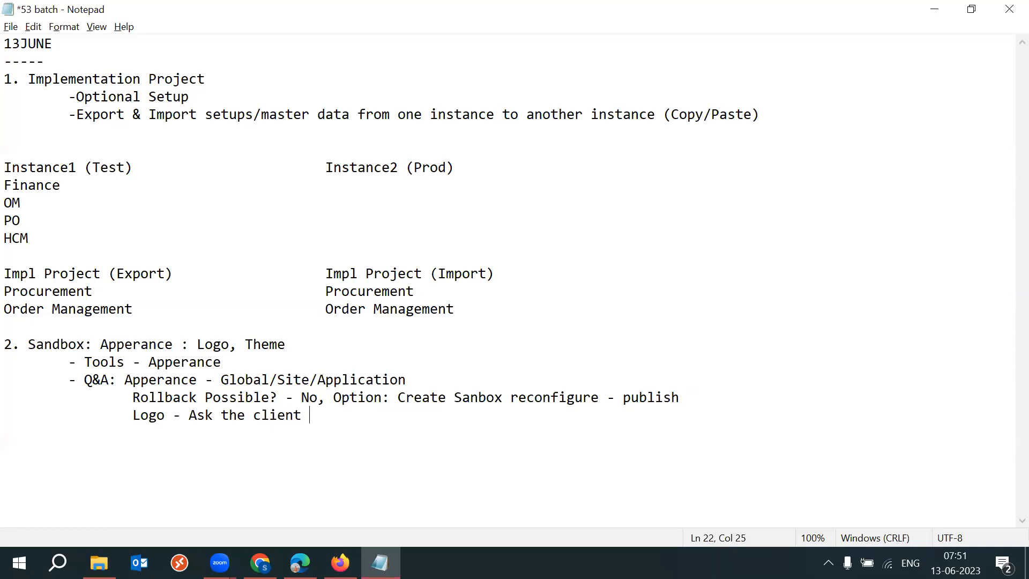
pyautogui.write('to provide logi')
pyautogui.write('o')
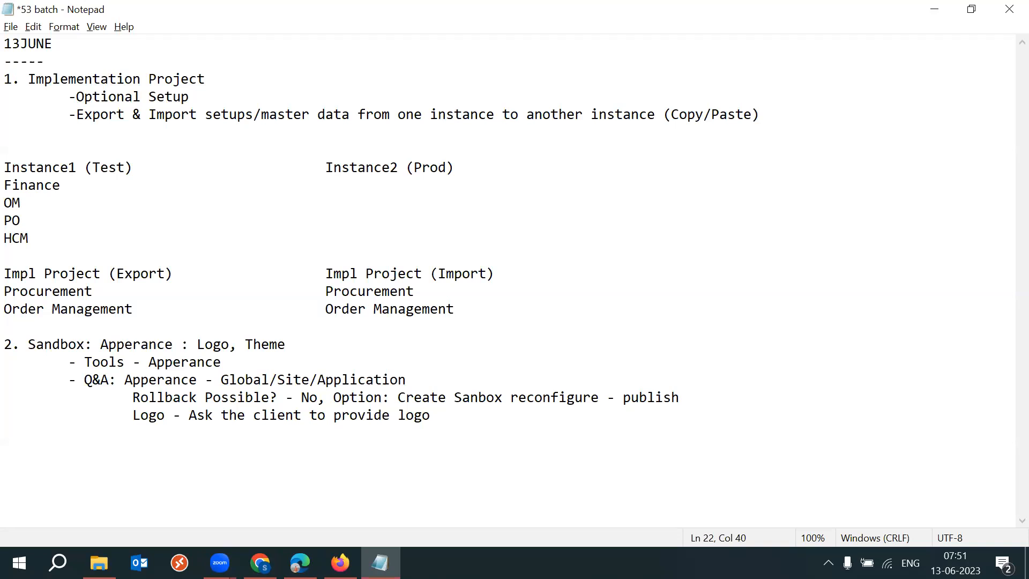
pyautogui.write(', Size')
pyautogui.hotkey('ctrl', 's')
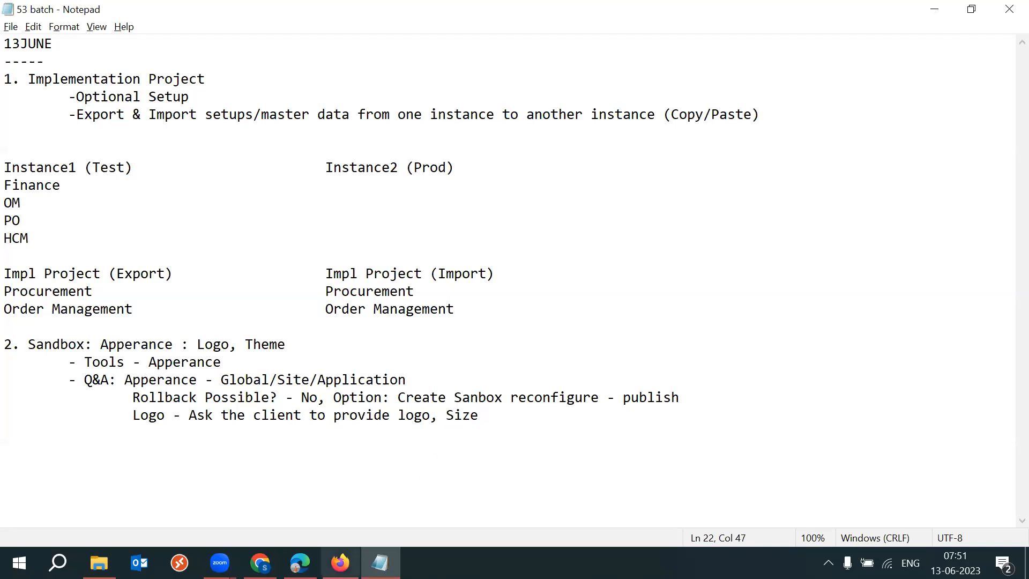
# In the browser, capture the springboard's top-left area with Snipping Tool and annotate the snip with pen marks.
pyautogui.click(340, 562)
pyautogui.moveTo(1021, 430); pyautogui.dragTo(1004, 134)
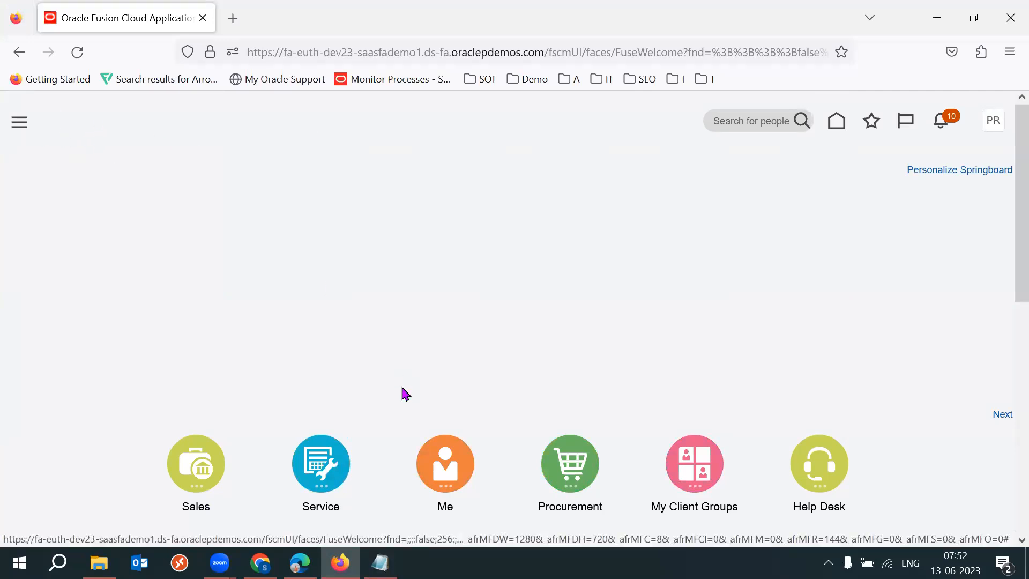
pyautogui.press('super')
pyautogui.write('ni')
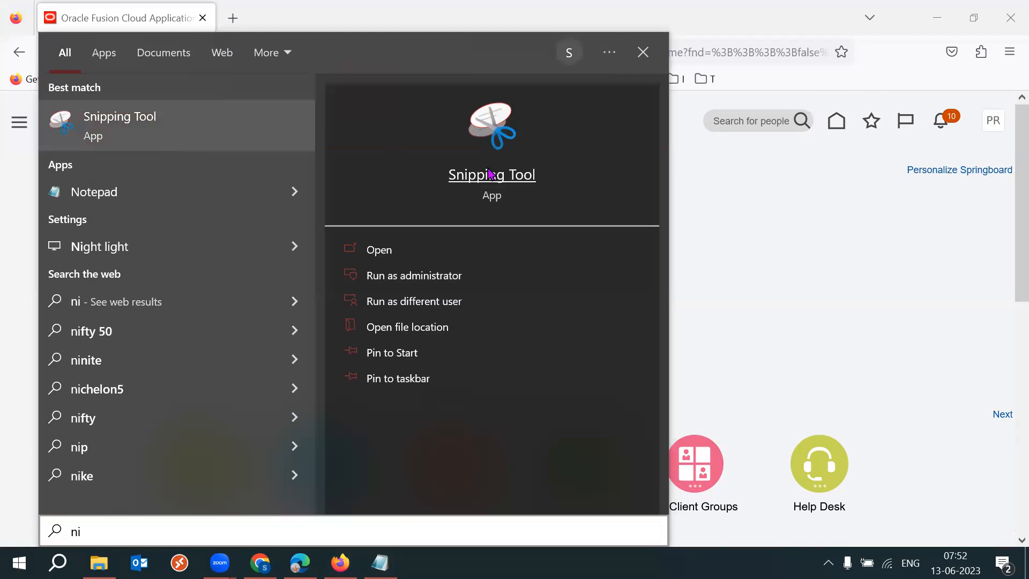
pyautogui.click(492, 174)
pyautogui.click(577, 212)
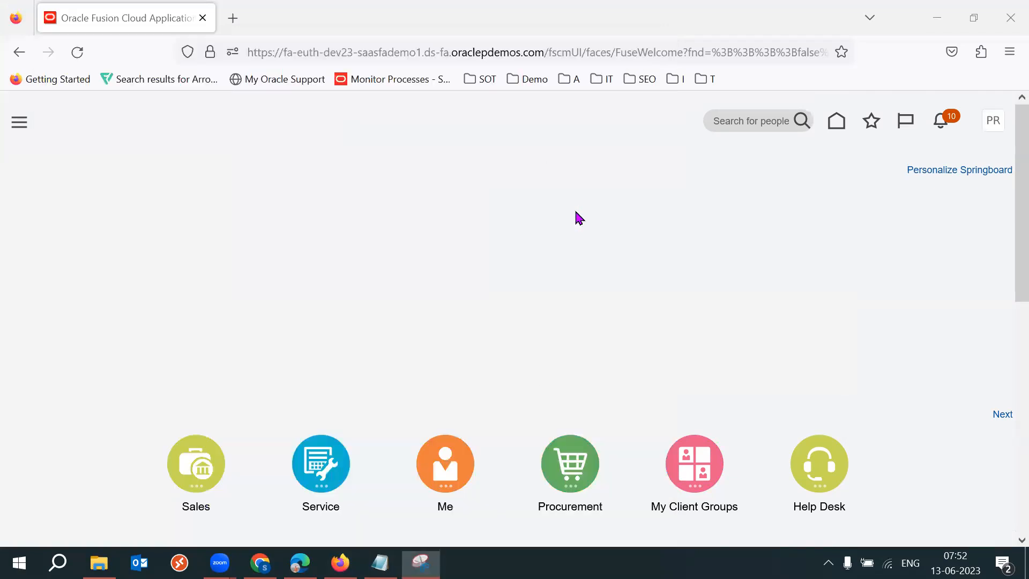
pyautogui.moveTo(46, 107); pyautogui.dragTo(220, 151)
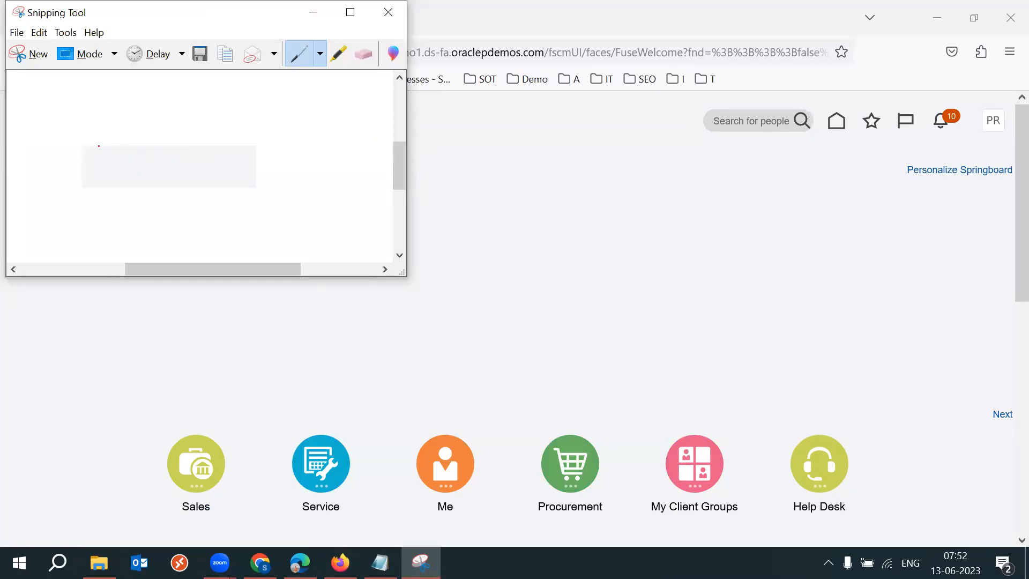
pyautogui.moveTo(78, 145)
pyautogui.mouseDown()
pyautogui.moveTo(77, 184)
pyautogui.moveTo(183, 190)
pyautogui.mouseUp()
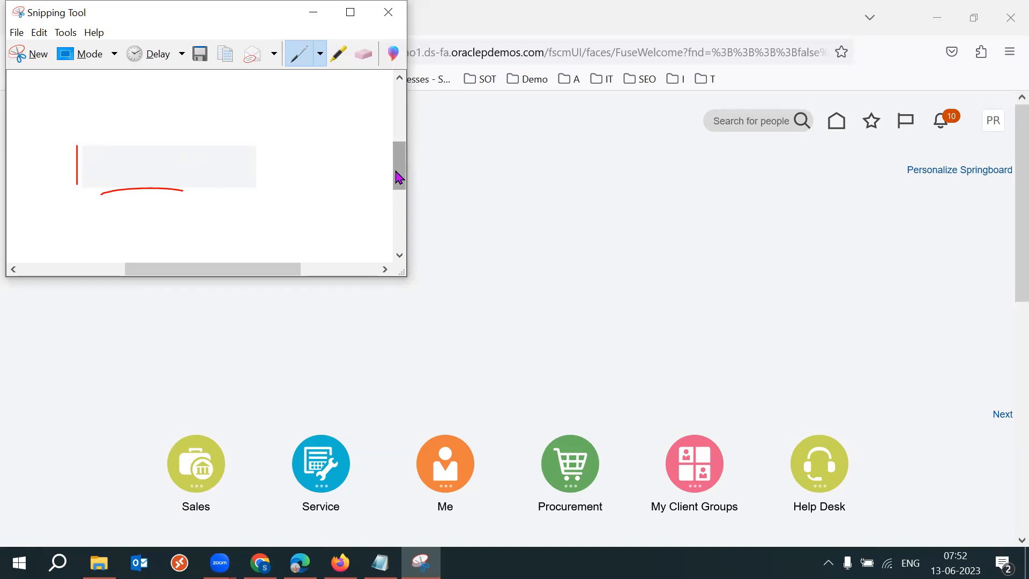
pyautogui.moveTo(44, 162); pyautogui.dragTo(56, 173)
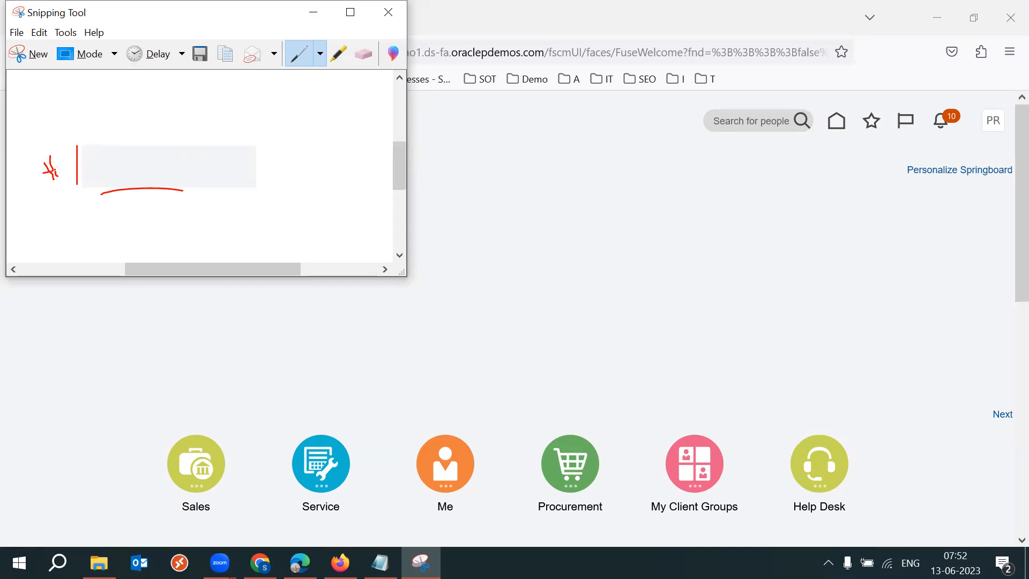
pyautogui.moveTo(125, 201)
pyautogui.mouseDown()
pyautogui.moveTo(135, 214)
pyautogui.moveTo(167, 211)
pyautogui.moveTo(157, 192)
pyautogui.mouseUp()
# Highlight "Apperance" in the Sandbox heading of the notes and return to the browser.
pyautogui.click(380, 563)
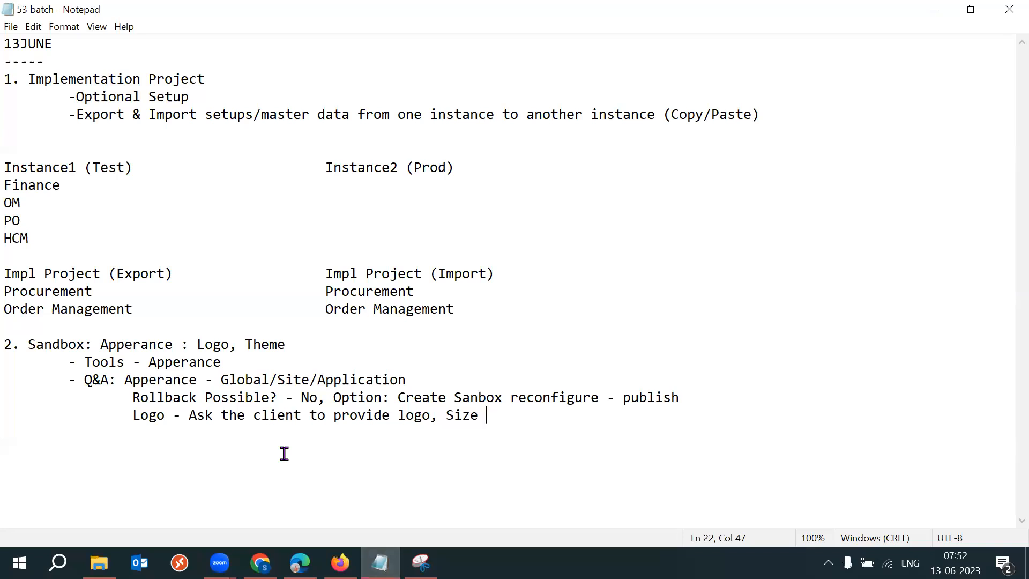
pyautogui.moveTo(28, 345); pyautogui.dragTo(175, 345)
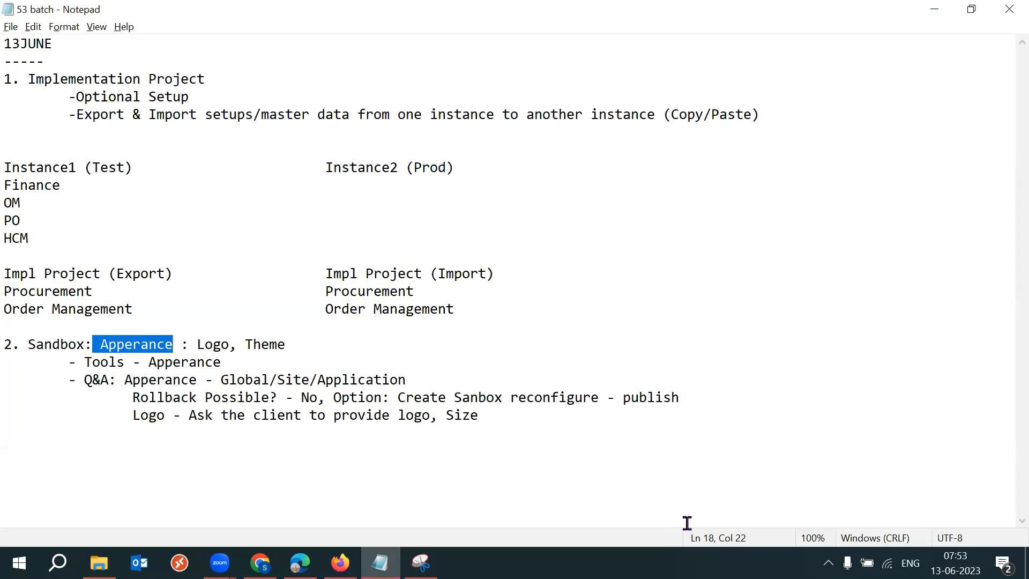
pyautogui.click(340, 563)
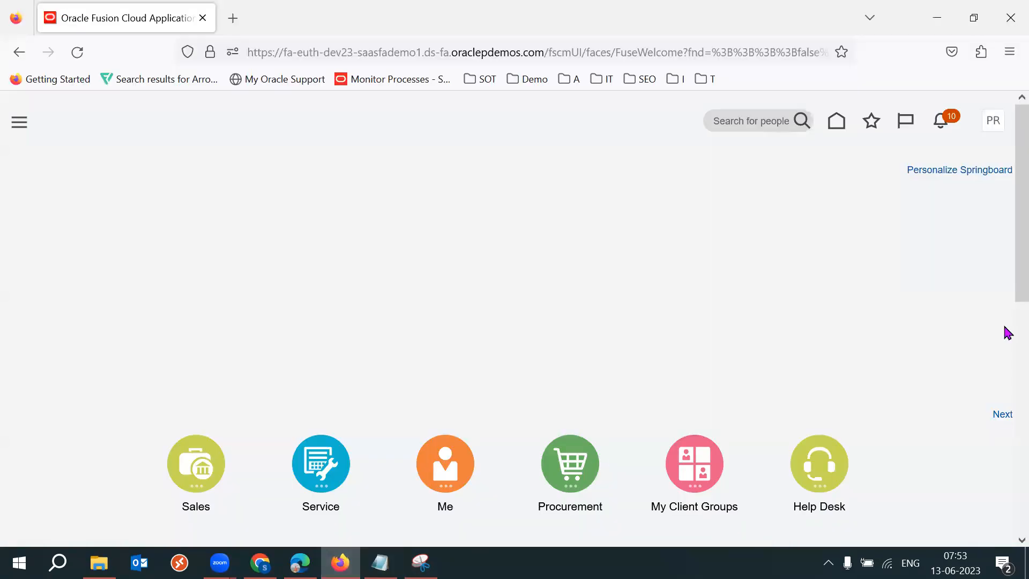
# Open the Security Console from the Tools group and start adding a new user account.
pyautogui.scroll(-8, 1006, 321)
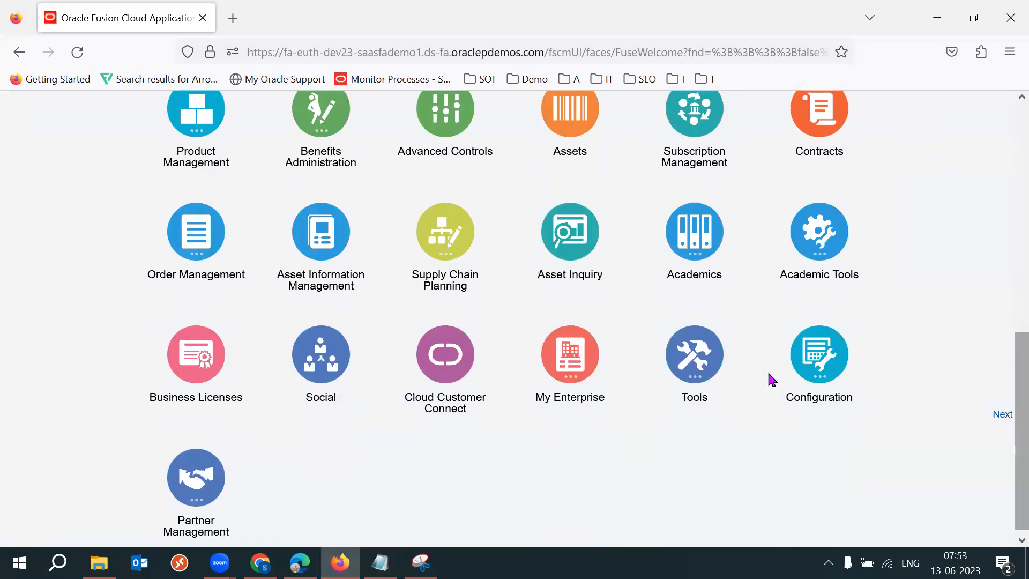
pyautogui.click(691, 351)
pyautogui.click(725, 448)
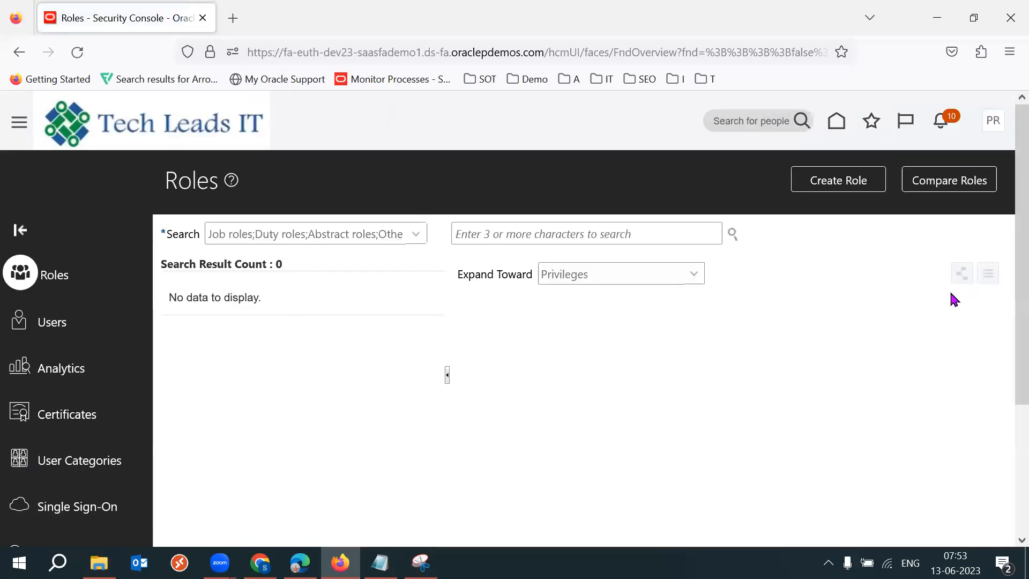
pyautogui.click(91, 324)
pyautogui.click(838, 187)
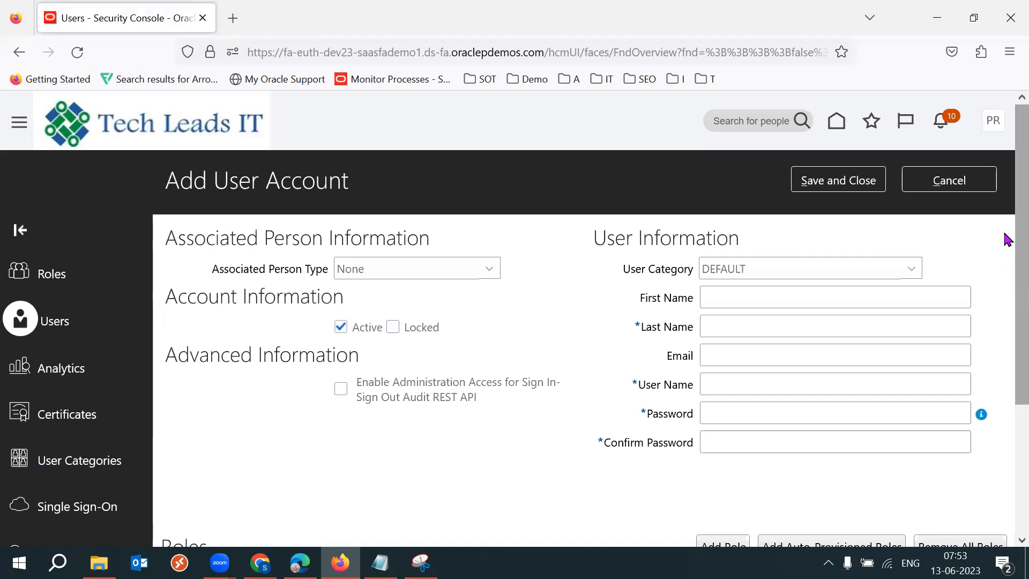
# Examine the Add User Account form's person, account and user information fields.
pyautogui.moveTo(1006, 237); pyautogui.dragTo(1006, 264)
pyautogui.moveTo(642, 260); pyautogui.dragTo(688, 263)
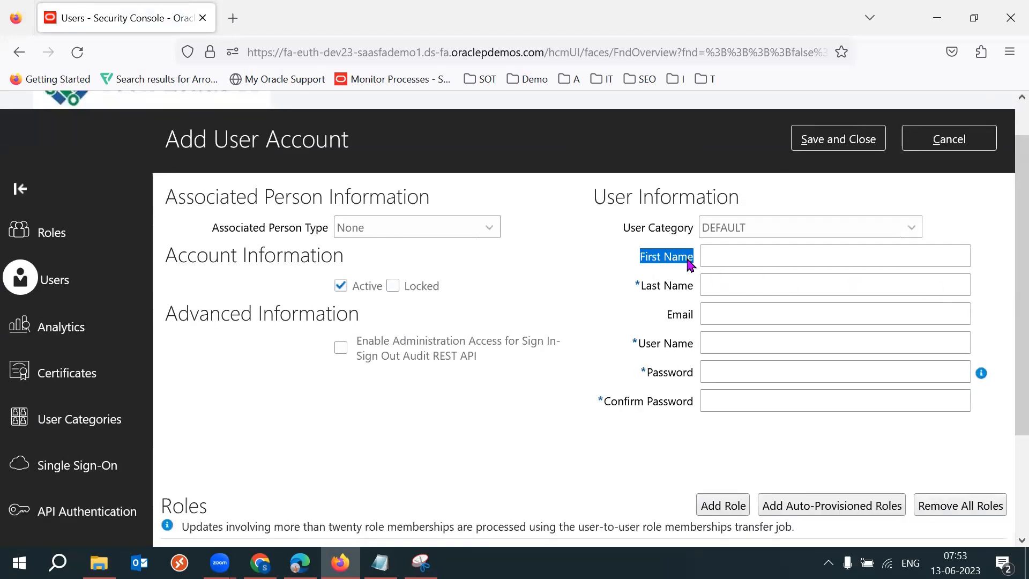
pyautogui.moveTo(593, 326); pyautogui.dragTo(694, 263)
pyautogui.click(614, 278)
pyautogui.moveTo(639, 287); pyautogui.dragTo(698, 290)
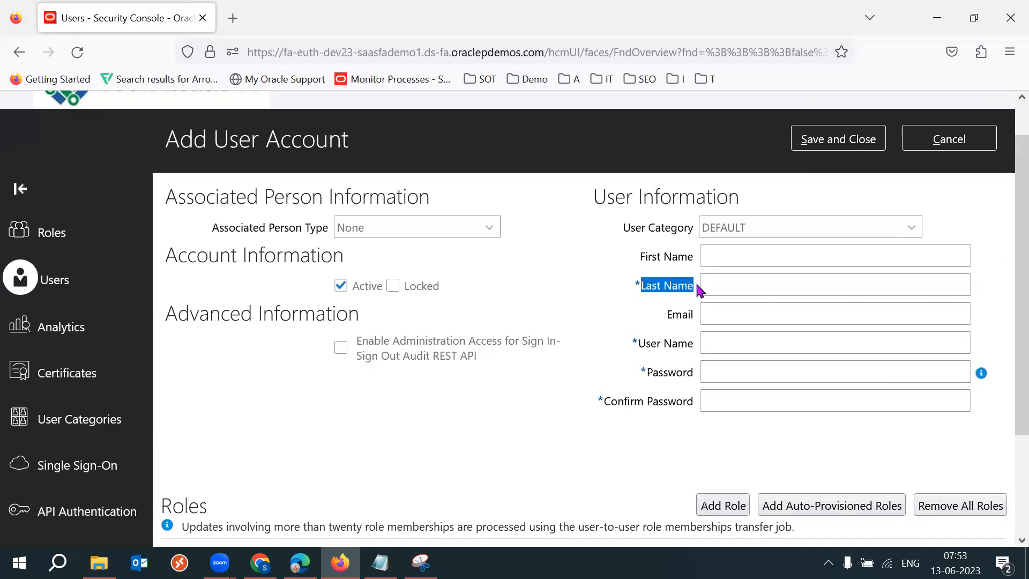
pyautogui.click(536, 289)
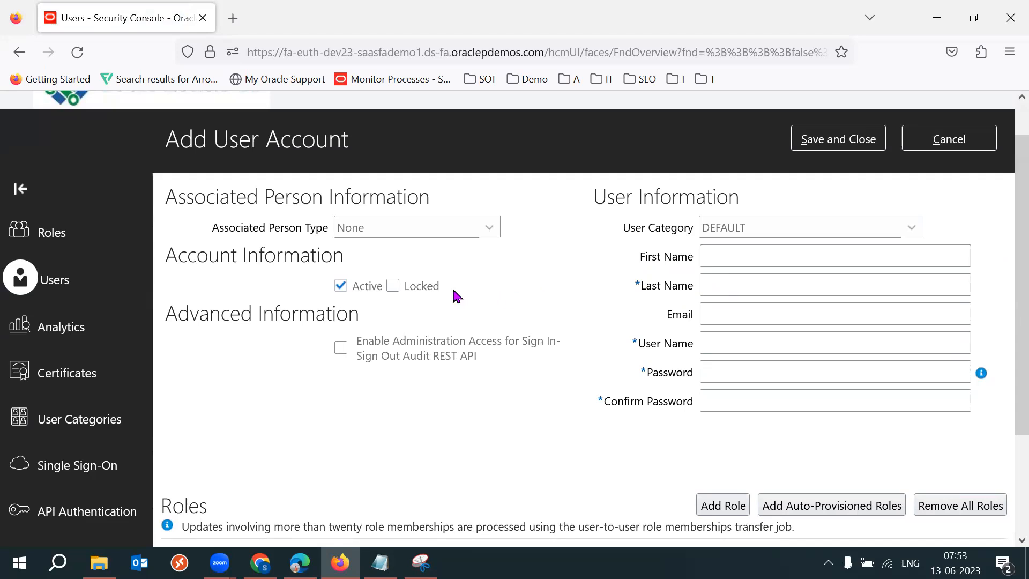
pyautogui.moveTo(455, 297); pyautogui.dragTo(403, 292)
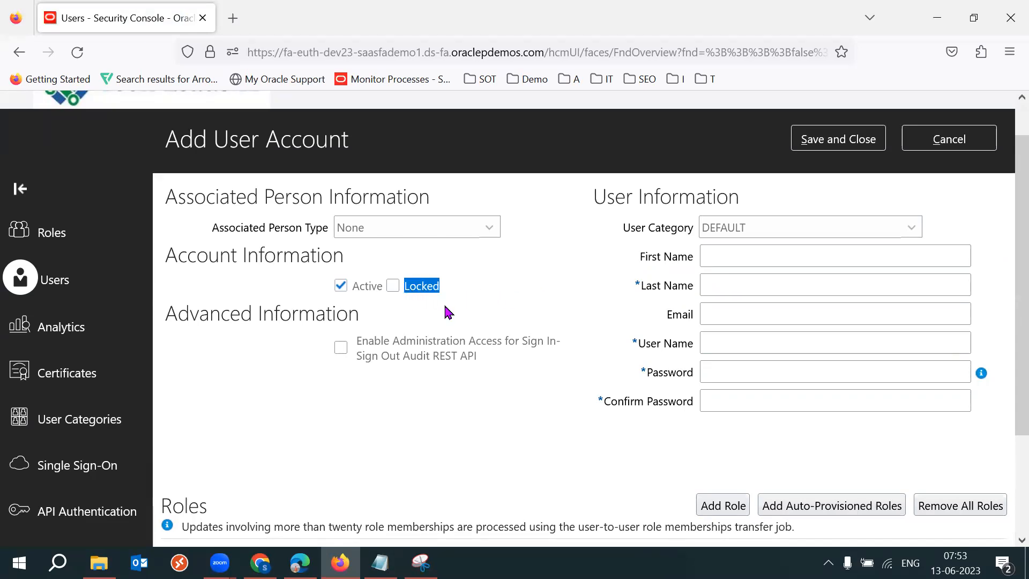
pyautogui.moveTo(475, 283); pyautogui.dragTo(390, 285)
pyautogui.click(511, 291)
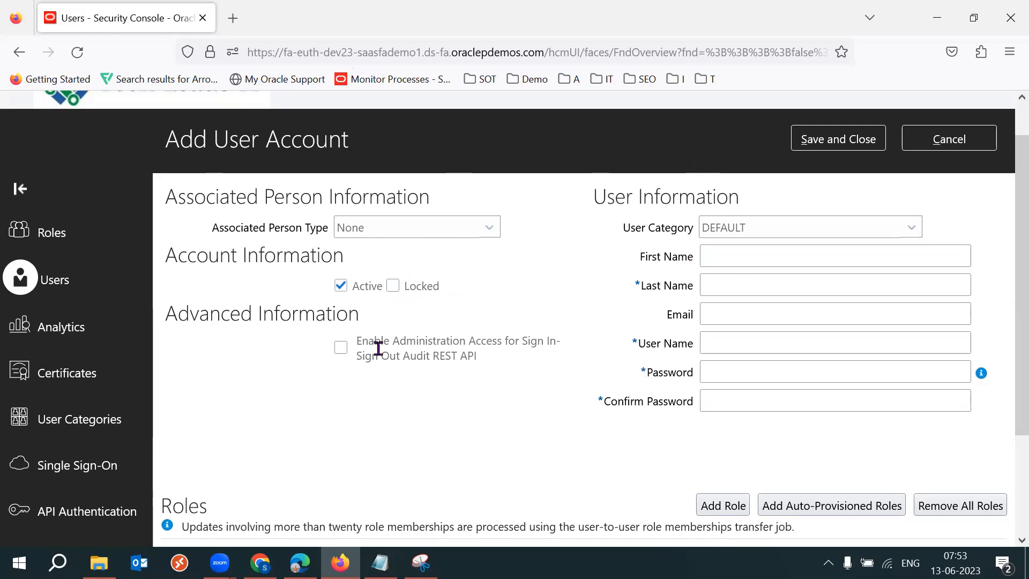
pyautogui.moveTo(499, 356); pyautogui.dragTo(356, 354)
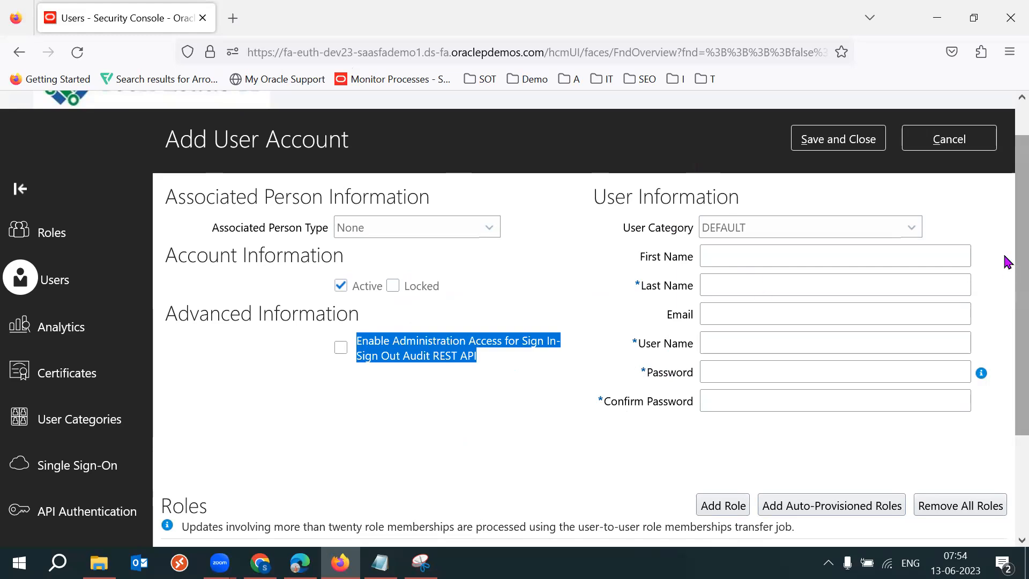
pyautogui.scroll(-1, 1004, 279)
pyautogui.moveTo(666, 199); pyautogui.dragTo(708, 290)
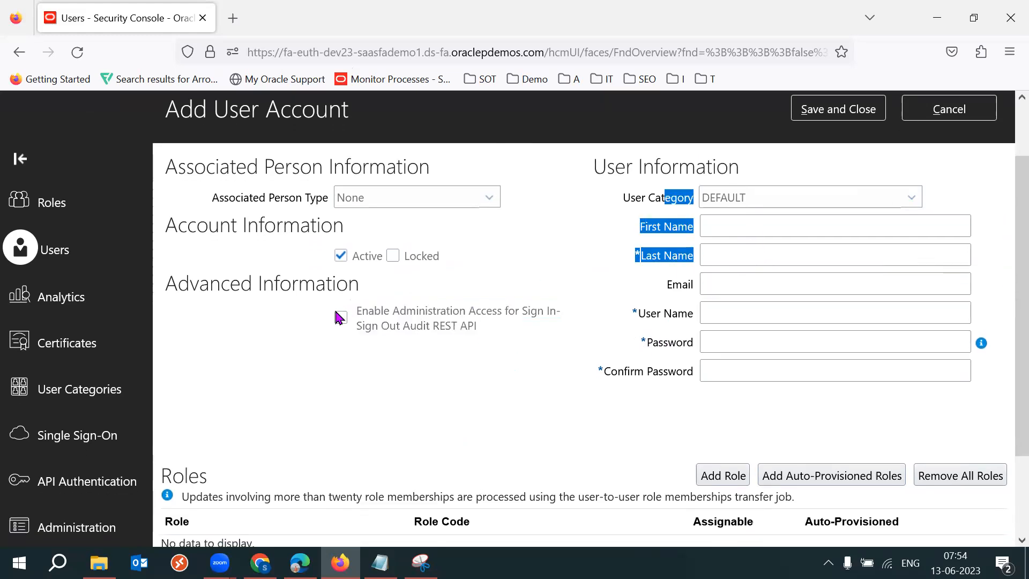
pyautogui.moveTo(244, 189); pyautogui.dragTo(246, 283)
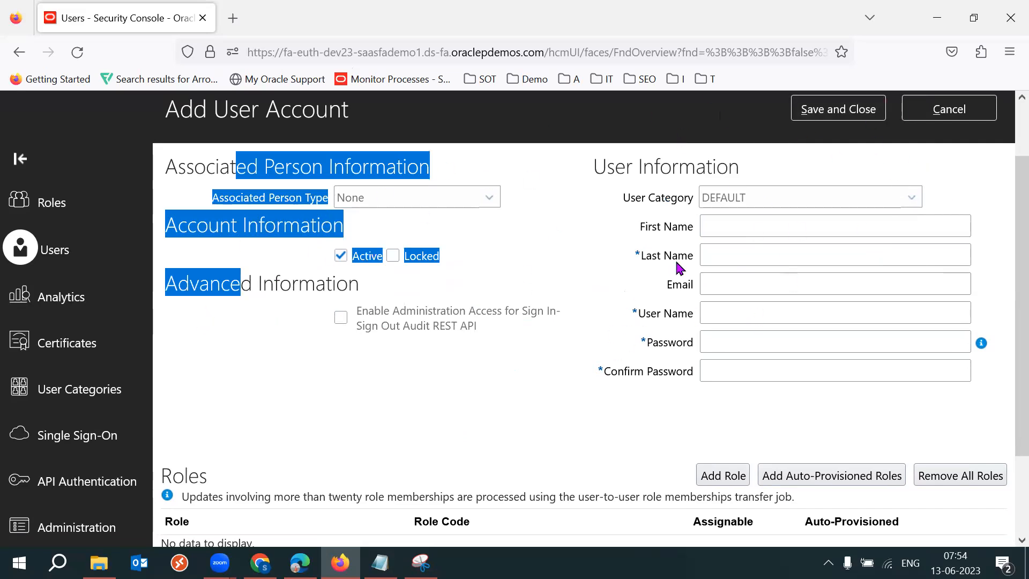
pyautogui.click(605, 257)
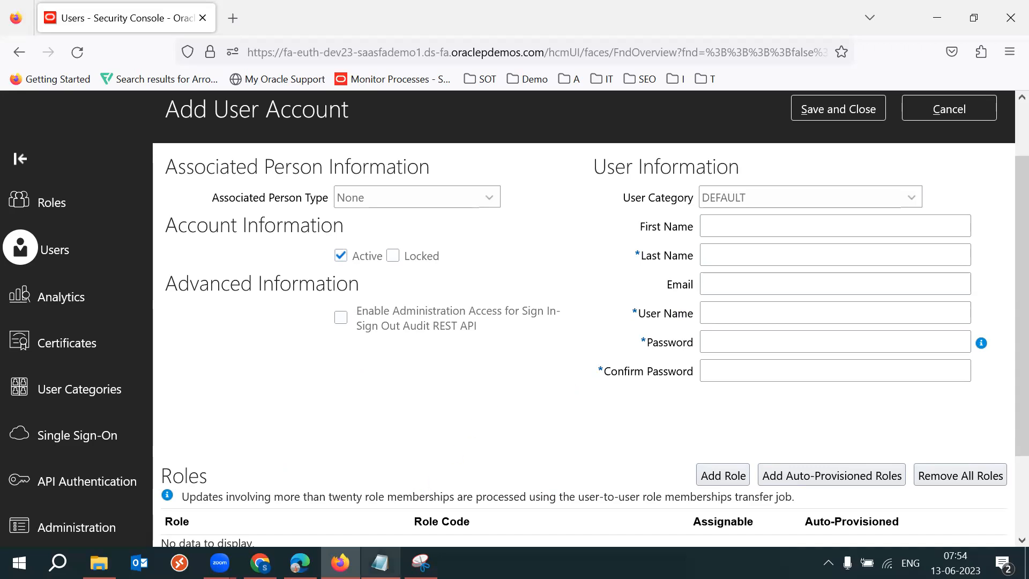
# Switch to Notepad and highlight the Sandbox heading and Q&A notes.
pyautogui.click(380, 562)
pyautogui.moveTo(173, 344); pyautogui.dragTo(30, 344)
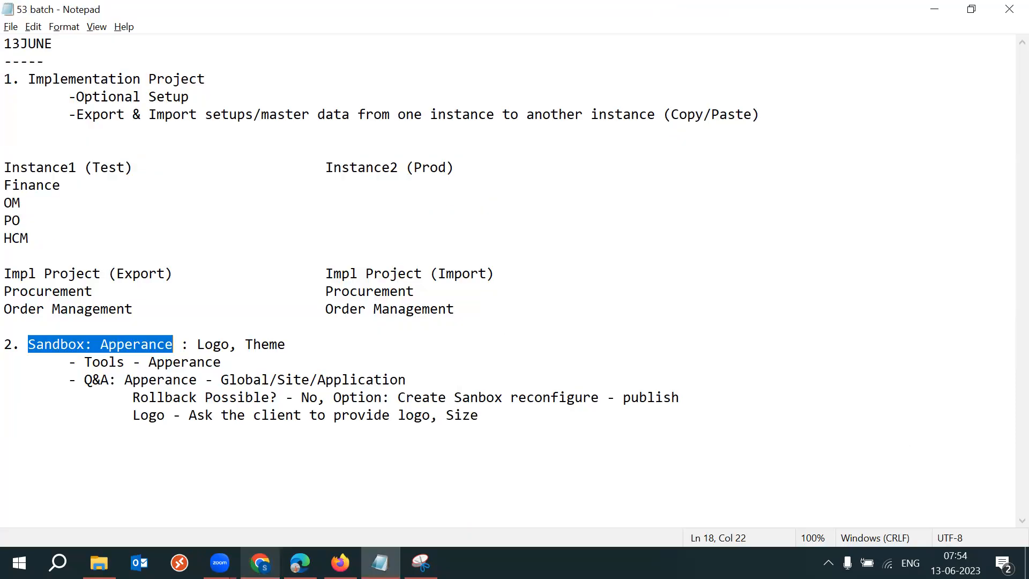
pyautogui.moveTo(127, 382); pyautogui.dragTo(491, 421)
pyautogui.click(491, 421)
pyautogui.moveTo(124, 381); pyautogui.dragTo(462, 423)
pyautogui.click(576, 428)
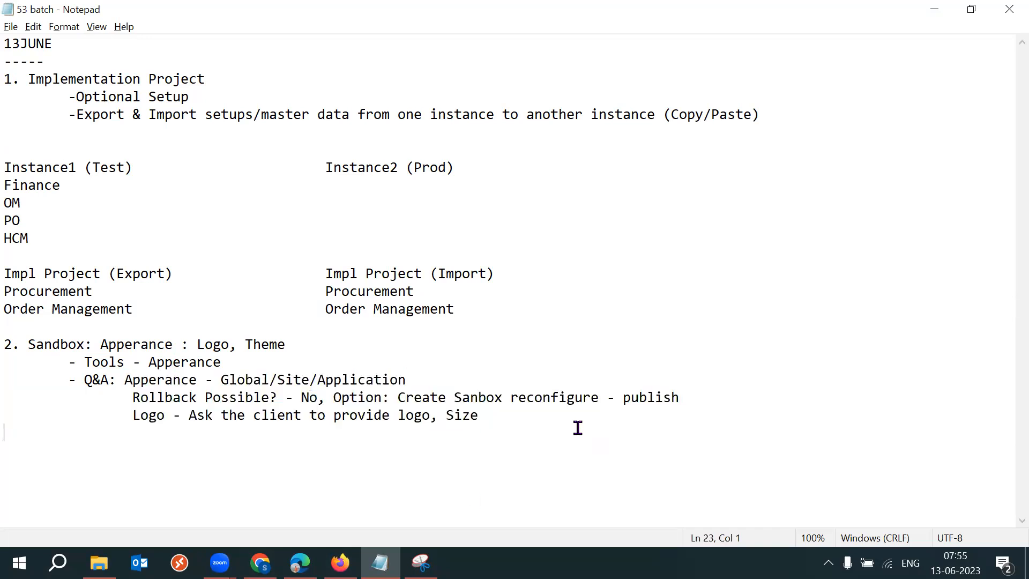
pyautogui.moveTo(125, 381); pyautogui.dragTo(498, 431)
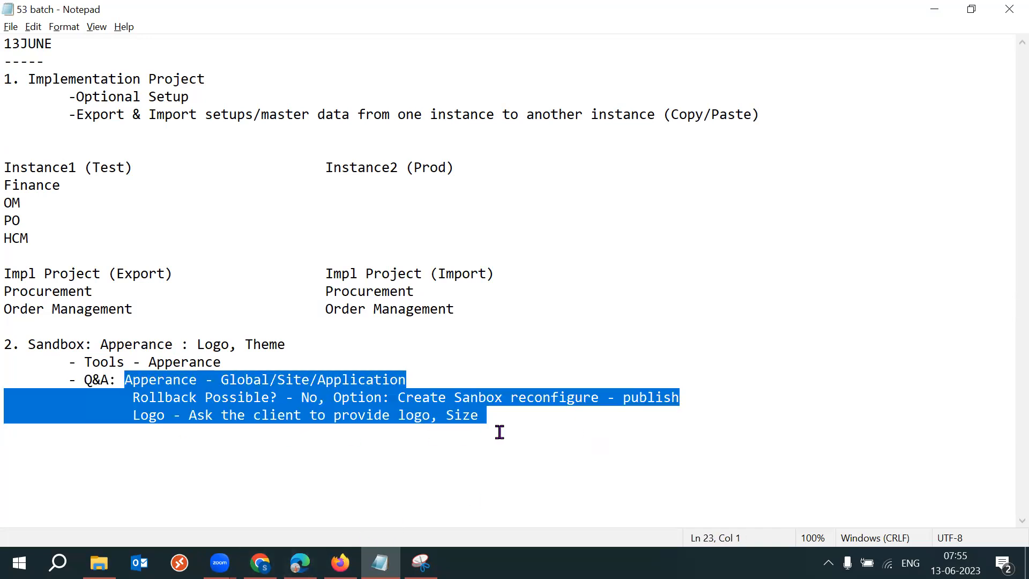
# Switch to the 2023 SCM Setups Sheet and review the Connect to the database row in the Basics tab.
pyautogui.click(260, 562)
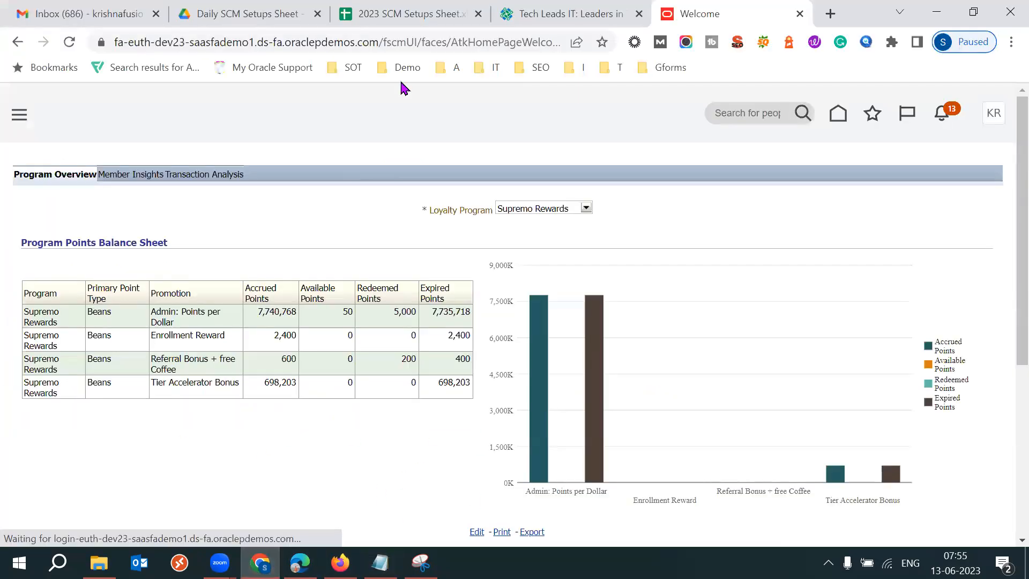
pyautogui.click(350, 24)
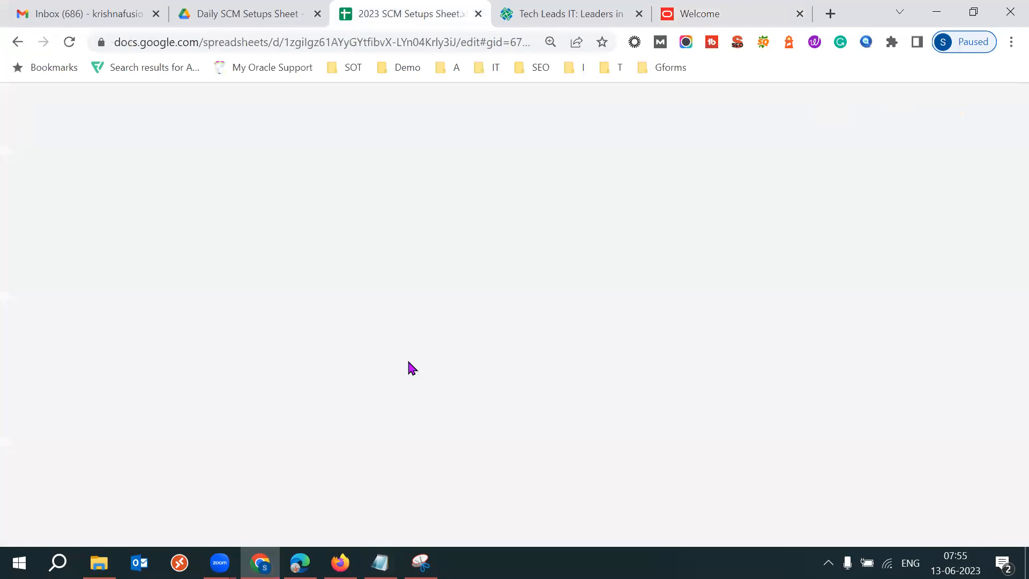
pyautogui.click(159, 429)
pyautogui.press('Left')
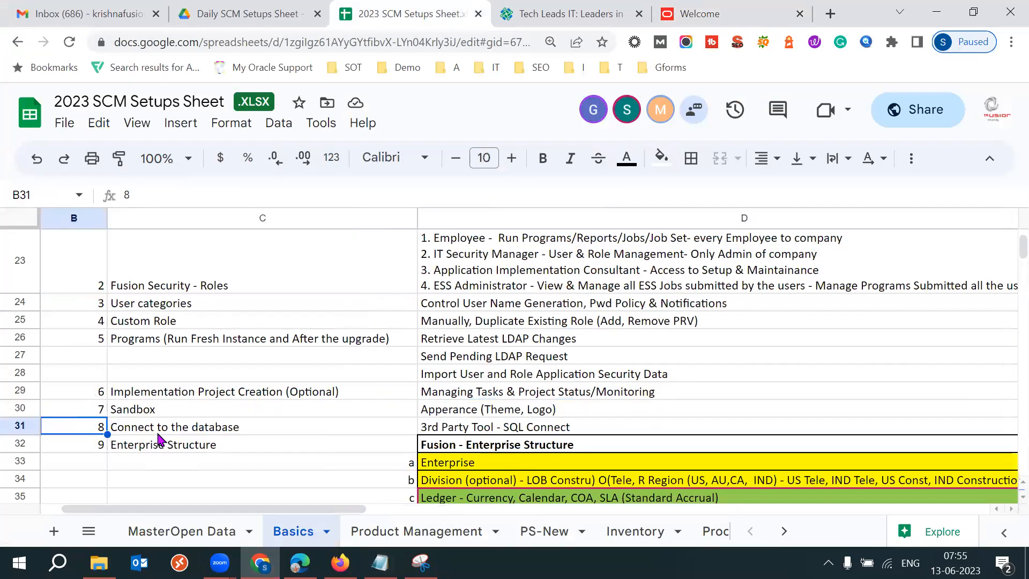
pyautogui.click(158, 433)
pyautogui.click(516, 430)
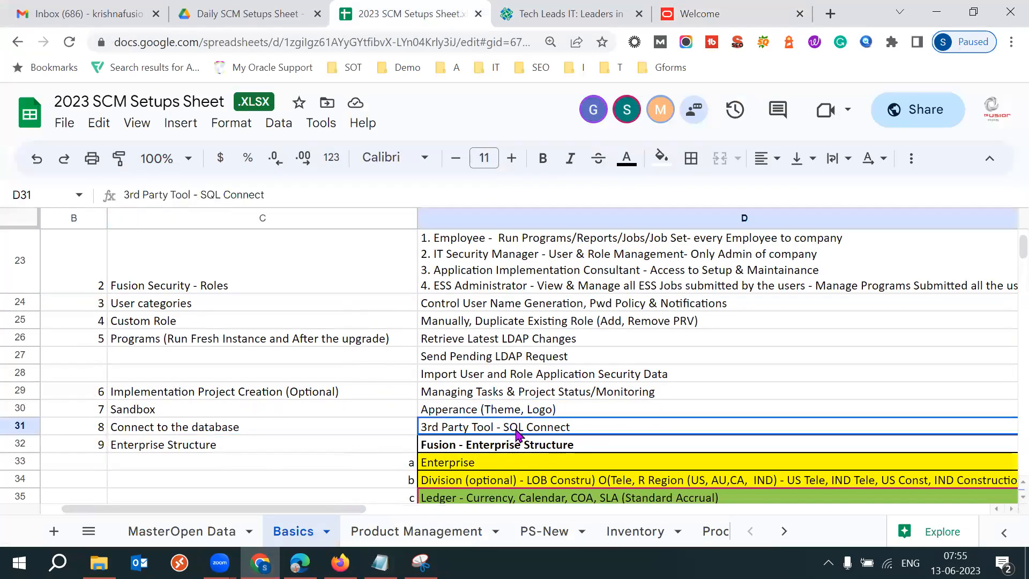
pyautogui.click(94, 430)
pyautogui.click(182, 429)
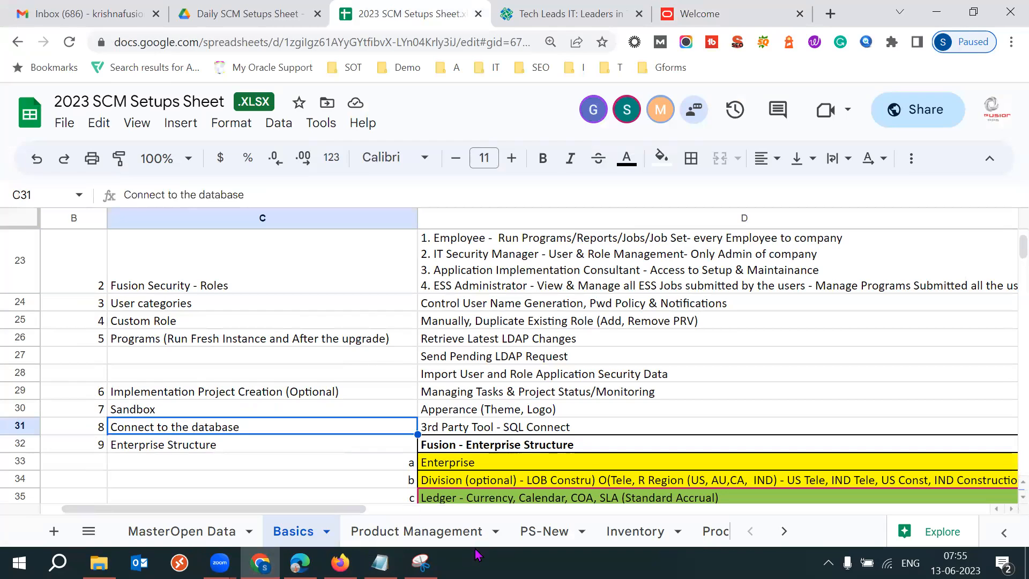
# Switch to Notepad and add a new heading "3. Database" below the Sandbox notes.
pyautogui.click(380, 563)
pyautogui.click(543, 416)
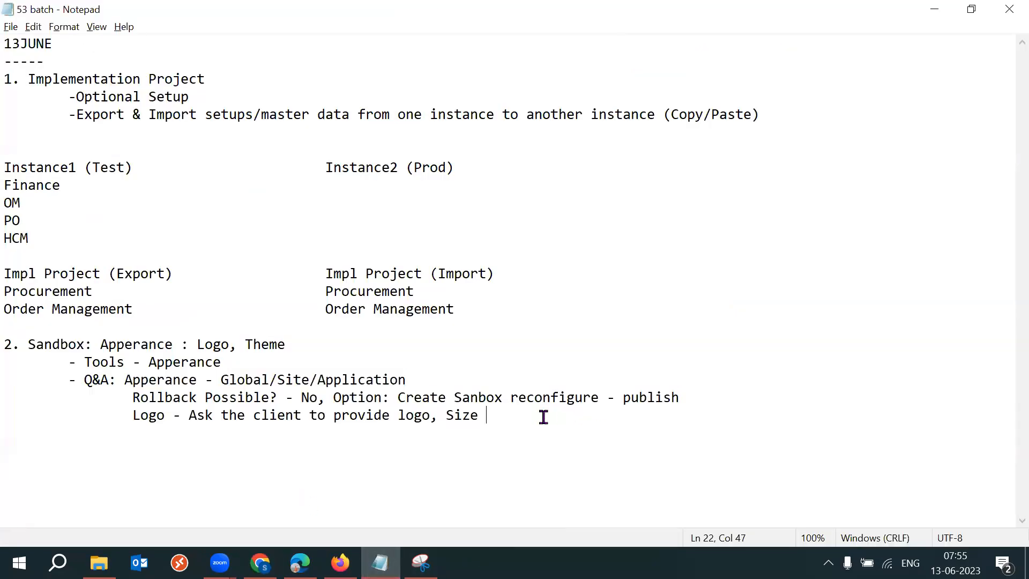
pyautogui.press('Return')
pyautogui.press('Return')
pyautogui.write('3. ')
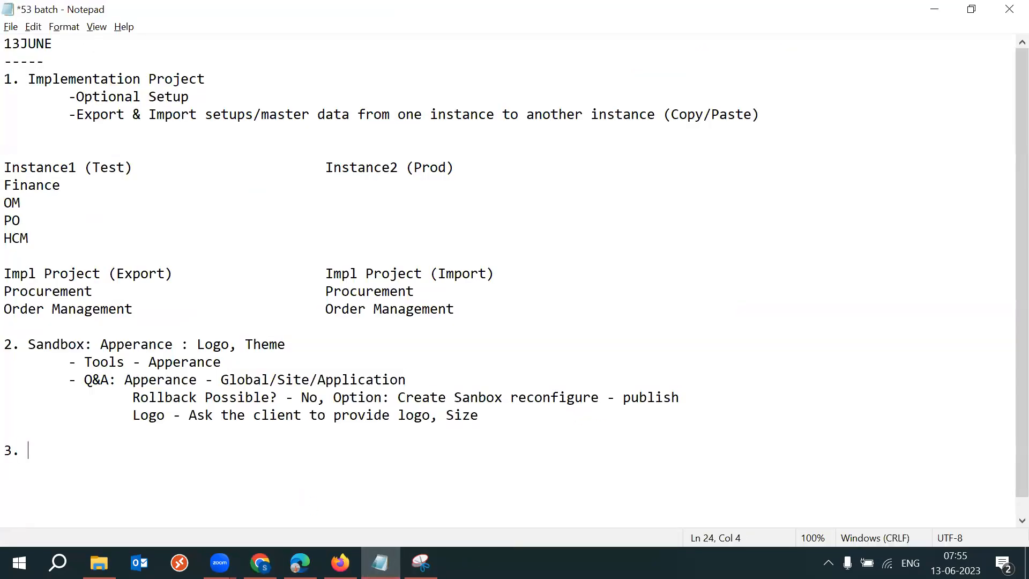
pyautogui.write('Database')
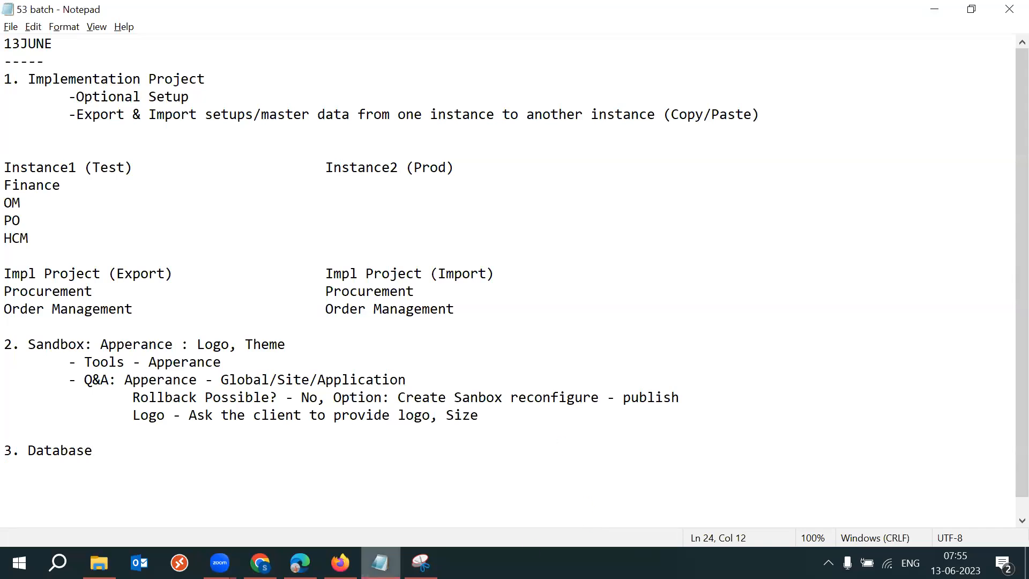
# Review the Add User Account form in the Security Console.
pyautogui.click(340, 563)
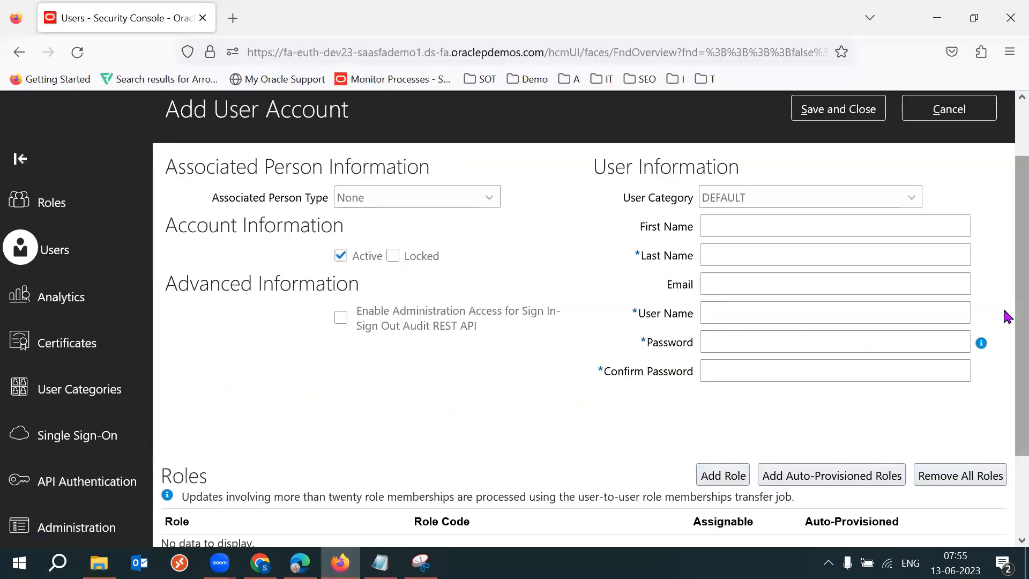
pyautogui.scroll(1, 1004, 311)
pyautogui.moveTo(653, 230); pyautogui.dragTo(678, 399)
pyautogui.click(508, 425)
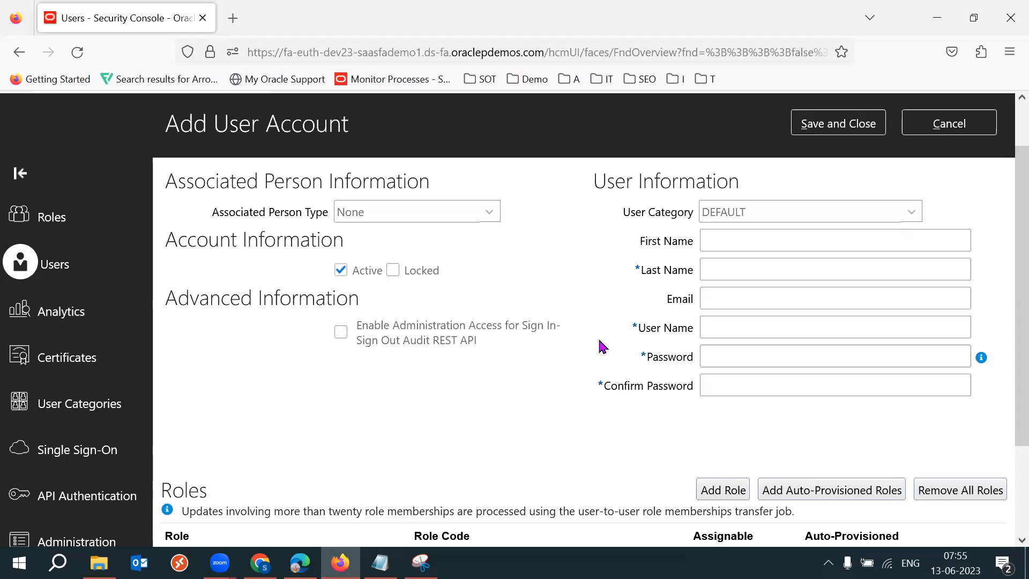
# Complete the Database heading with a colon and add an indented line "EBS: Toad, SQL Developer".
pyautogui.click(380, 563)
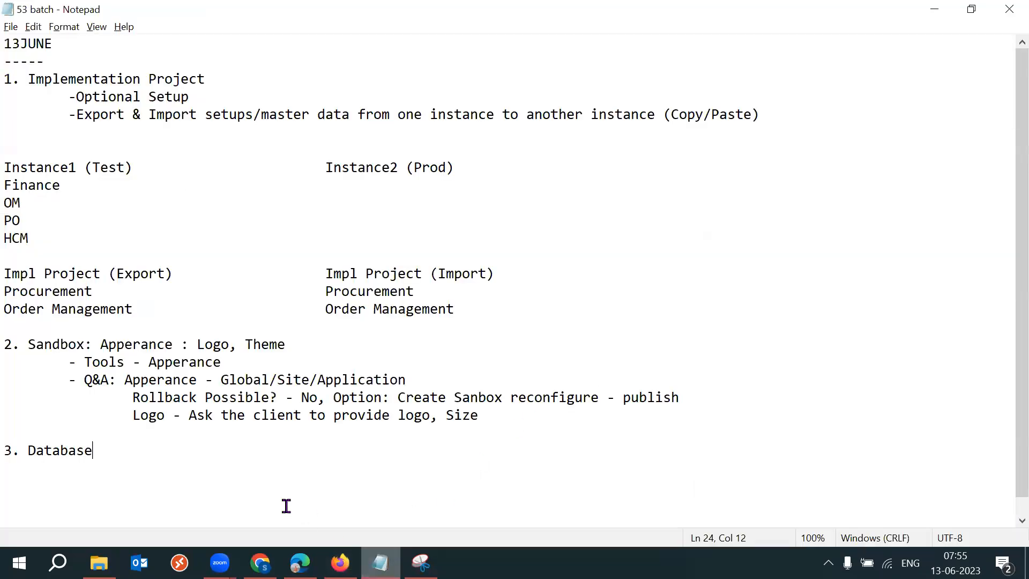
pyautogui.write(':')
pyautogui.press('Return')
pyautogui.press('Tab')
pyautogui.write('EBS: ')
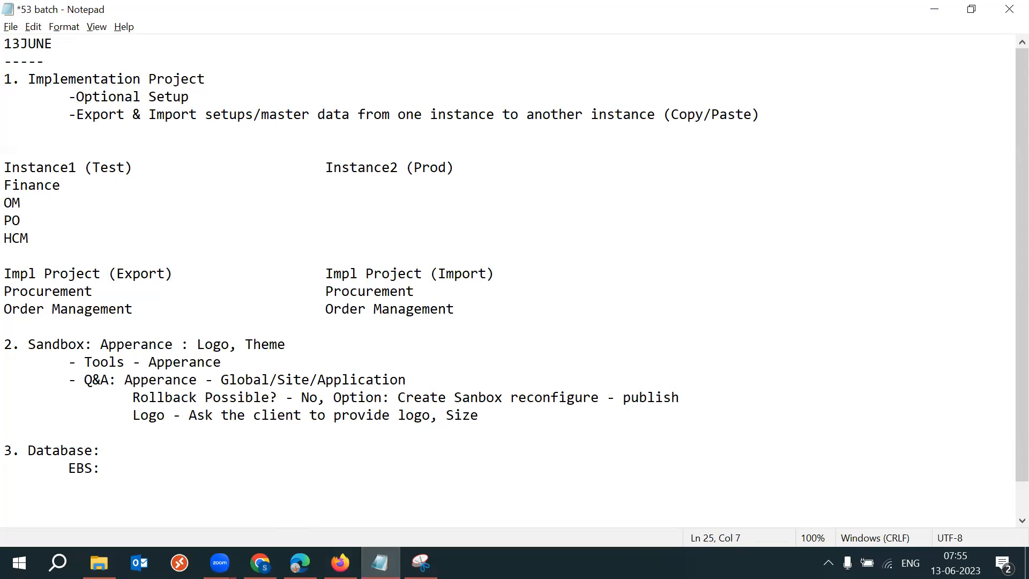
pyautogui.write('Toad, SQL Developer')
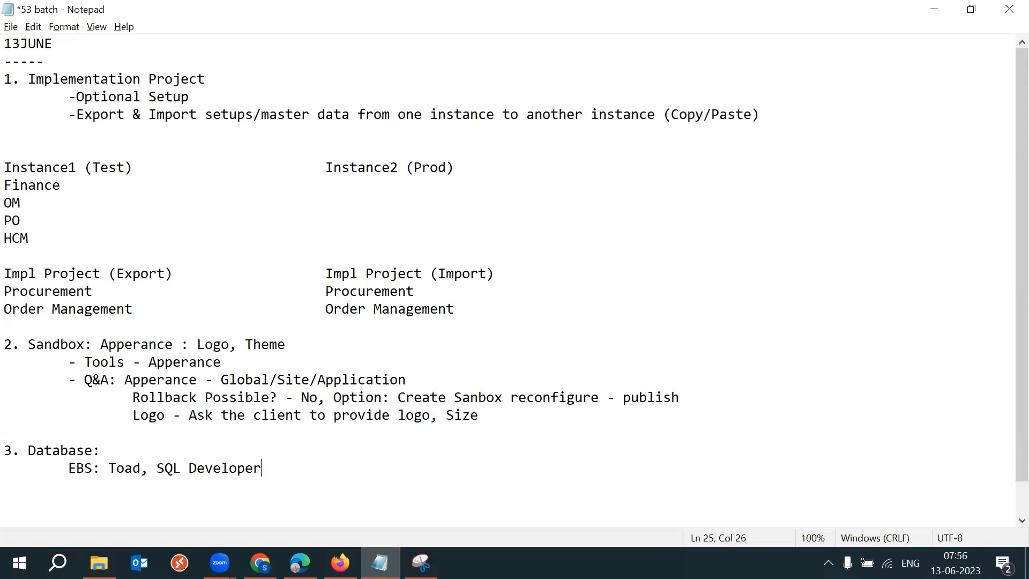
# Add an indented line "Fusion: Application -> Connect to database" and save the notes.
pyautogui.press('Return')
pyautogui.press('Tab')
pyautogui.write('Fusion')
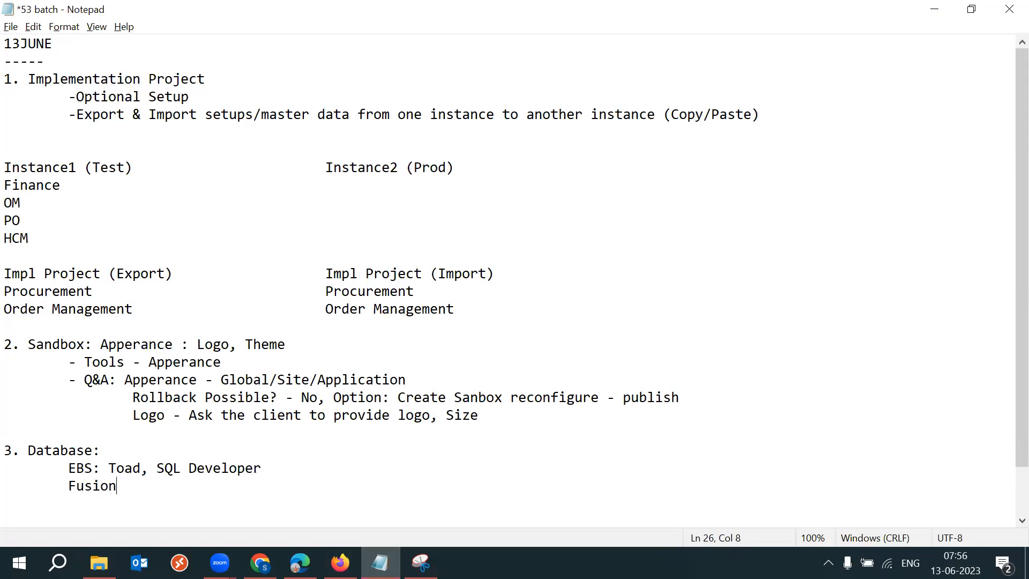
pyautogui.write(':')
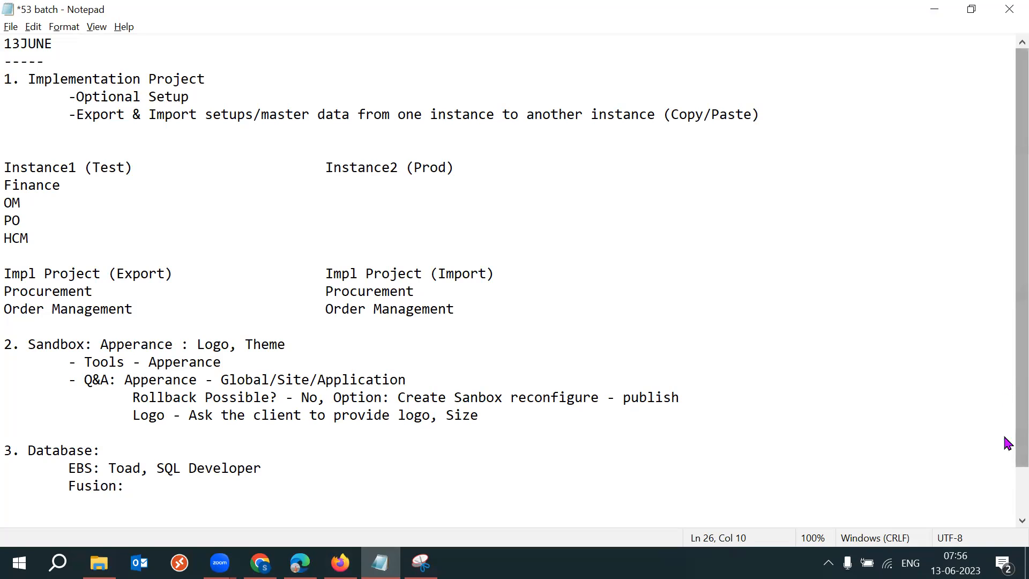
pyautogui.scroll(-1, 1004, 445)
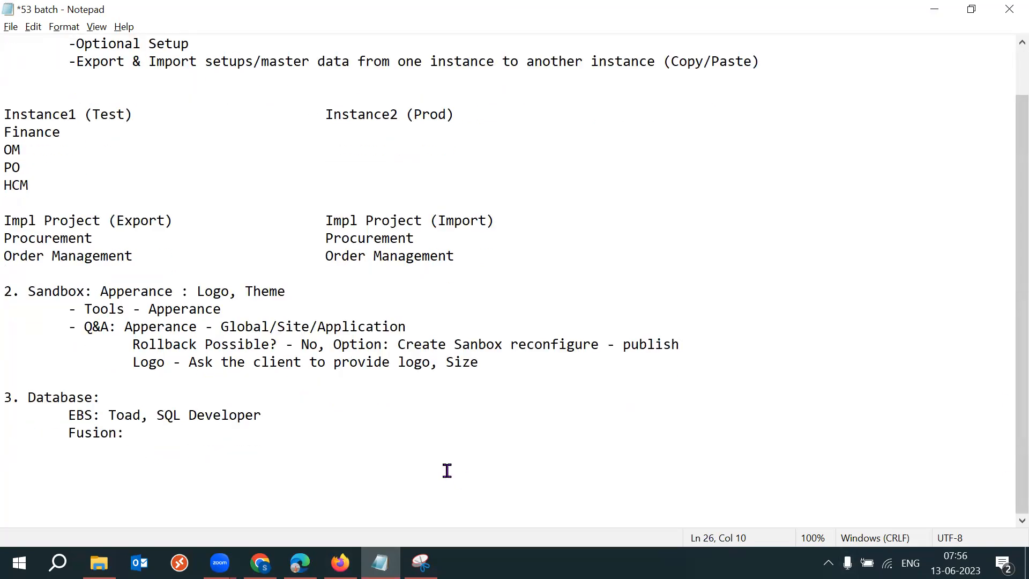
pyautogui.write('Application -> Co')
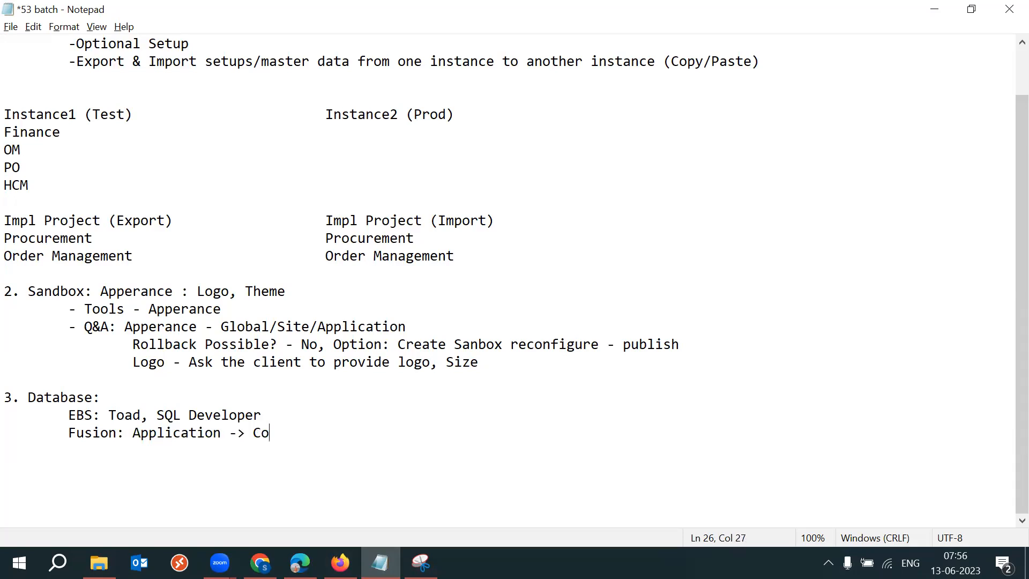
pyautogui.write('nnect to database')
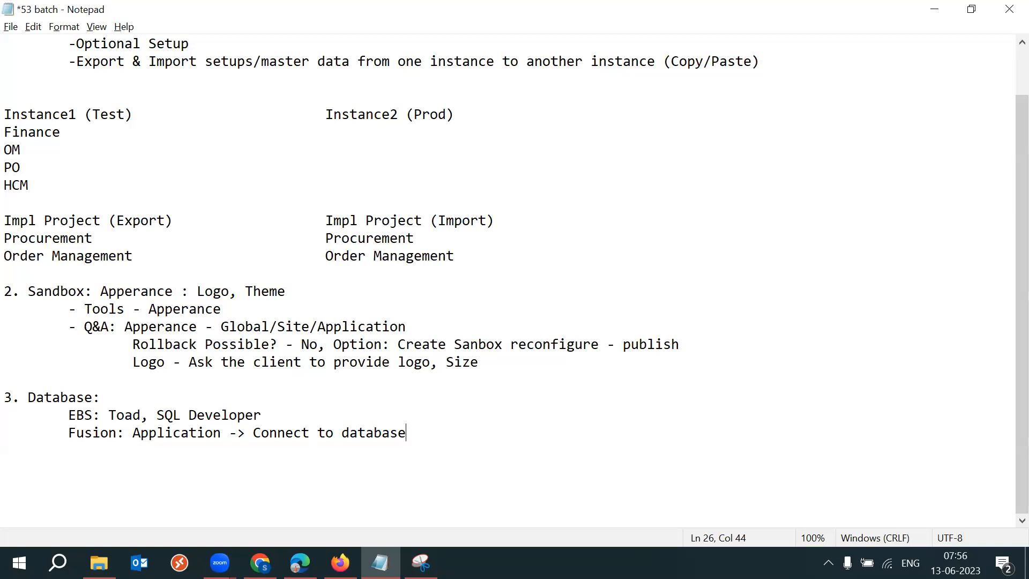
pyautogui.hotkey('ctrl', 's')
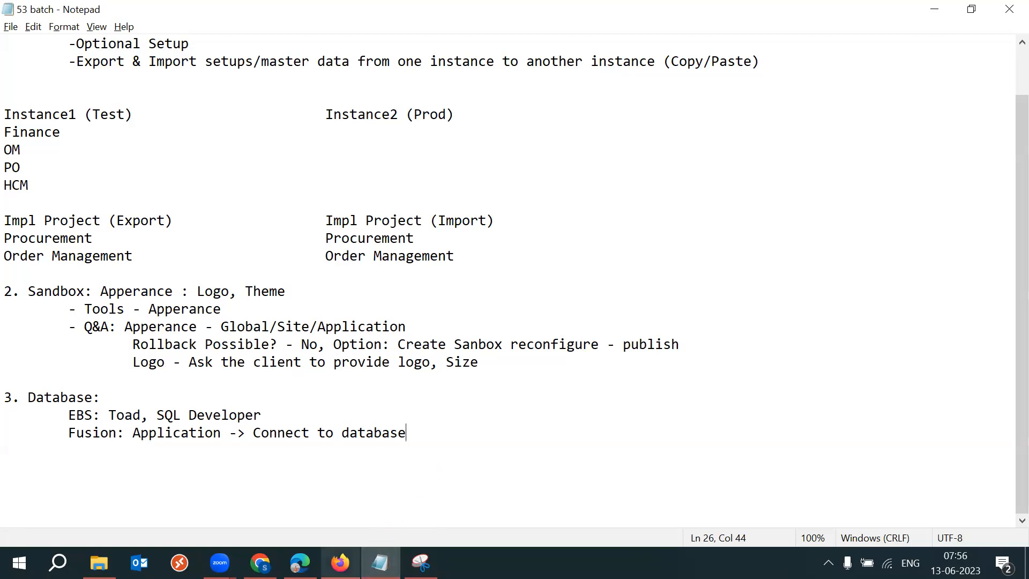
# Close the Add User Account page in the Security Console to return to the home page.
pyautogui.click(340, 563)
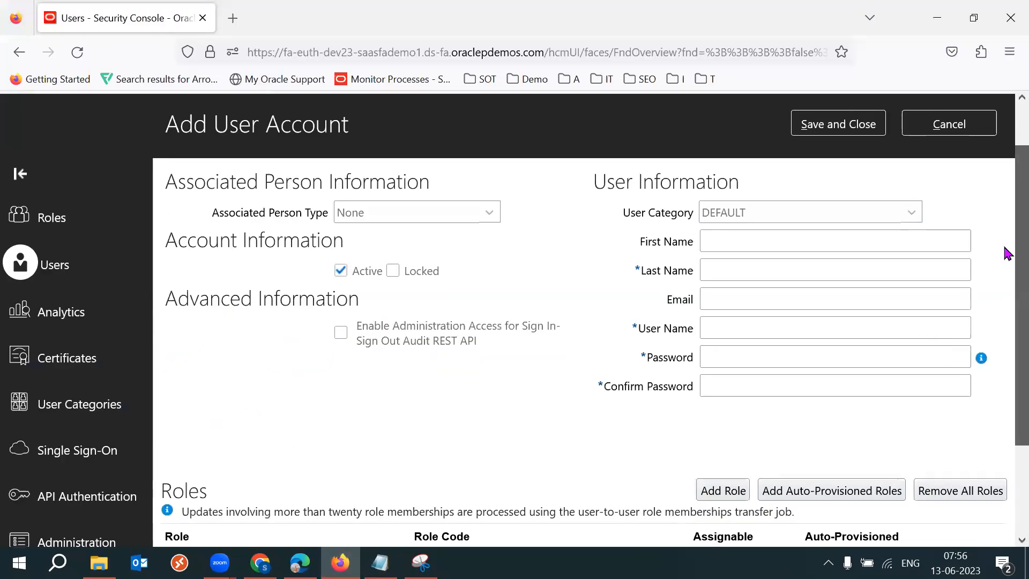
pyautogui.scroll(2, 1007, 193)
pyautogui.click(838, 123)
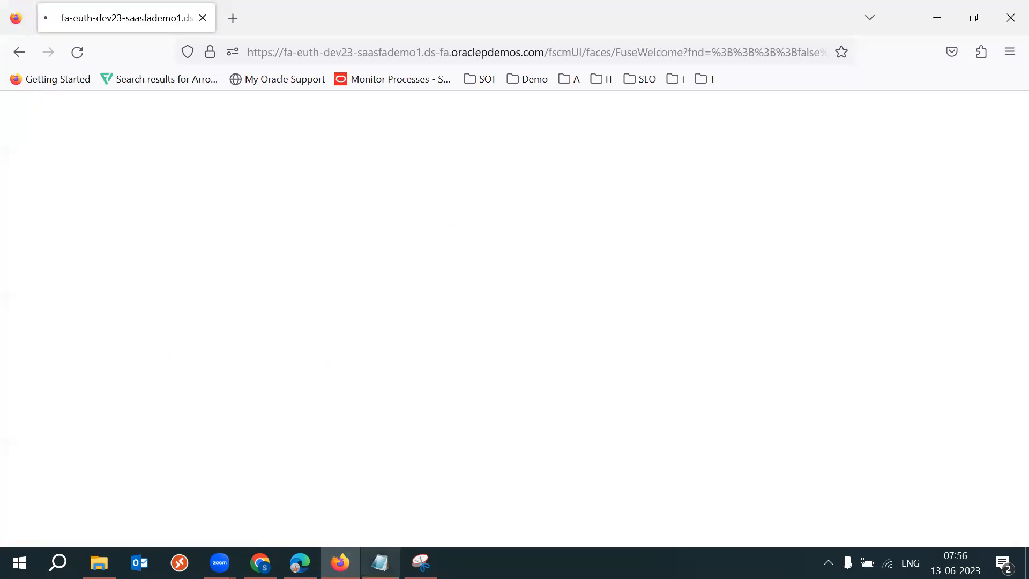
# Append ", Tools -> Reports & Analytics ->" to the Fusion line and save the notes.
pyautogui.hotkey('alt', 'Tab')
pyautogui.write(', Tools -> Reports & a')
pyautogui.press('BackSpace')
pyautogui.write('Analyst')
pyautogui.press('BackSpace')
pyautogui.press('BackSpace')
pyautogui.write('tics ->')
pyautogui.hotkey('ctrl', 's')
pyautogui.hotkey('alt', 'Tab')
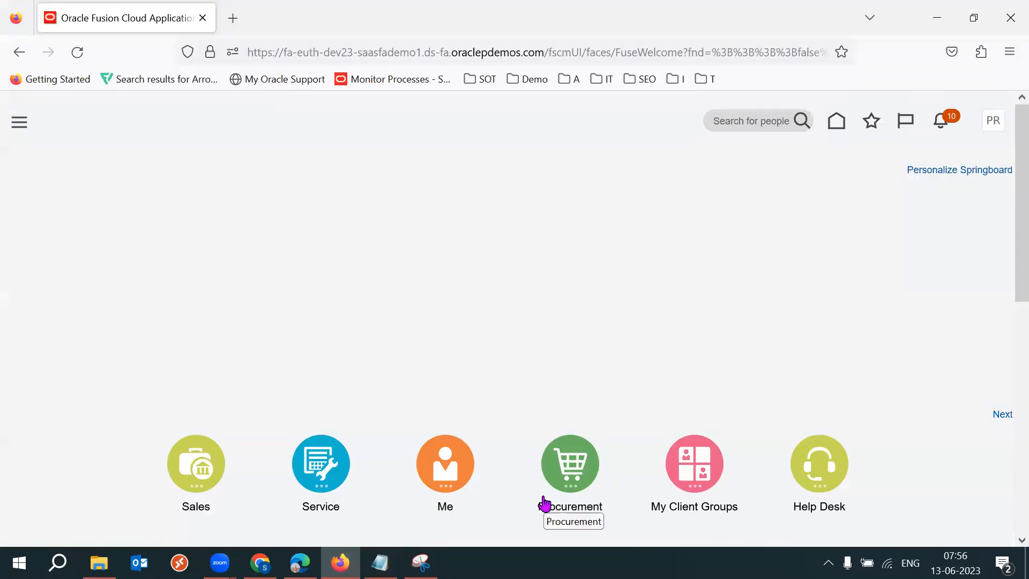
# Open the Tools group on the springboard and try opening Reports and Analytics.
pyautogui.scroll(-8, 1005, 305)
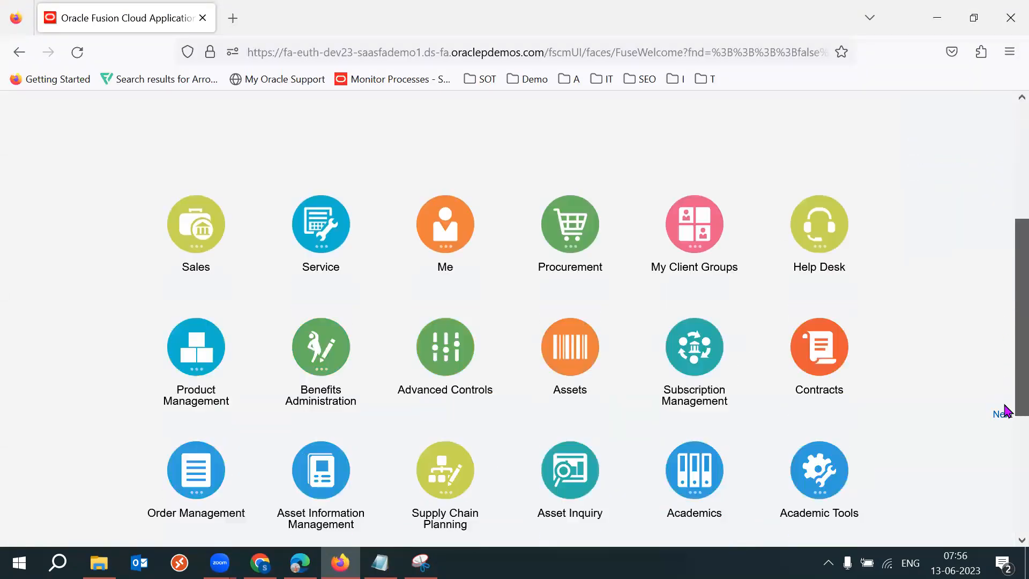
pyautogui.click(691, 405)
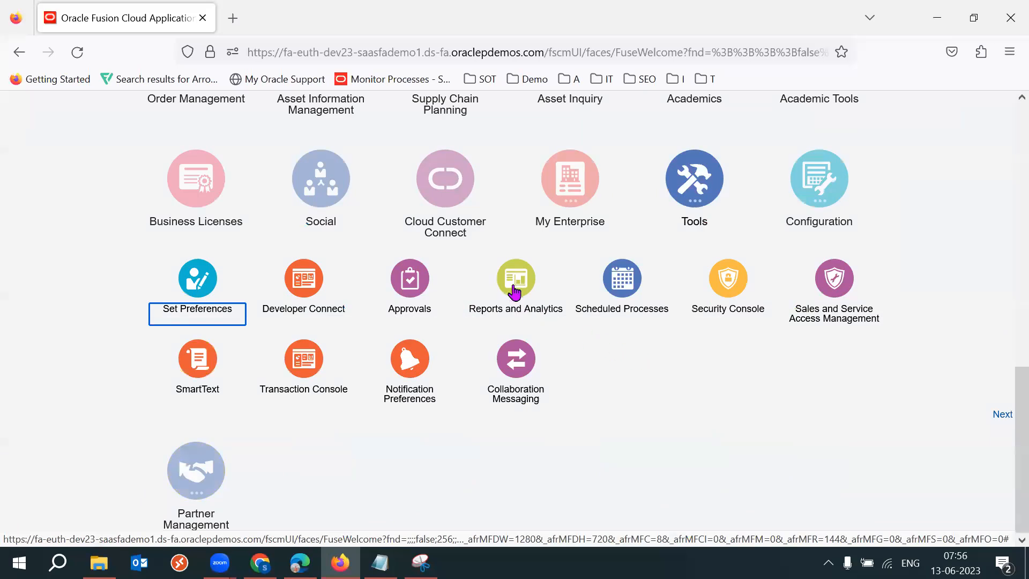
pyautogui.click(510, 292)
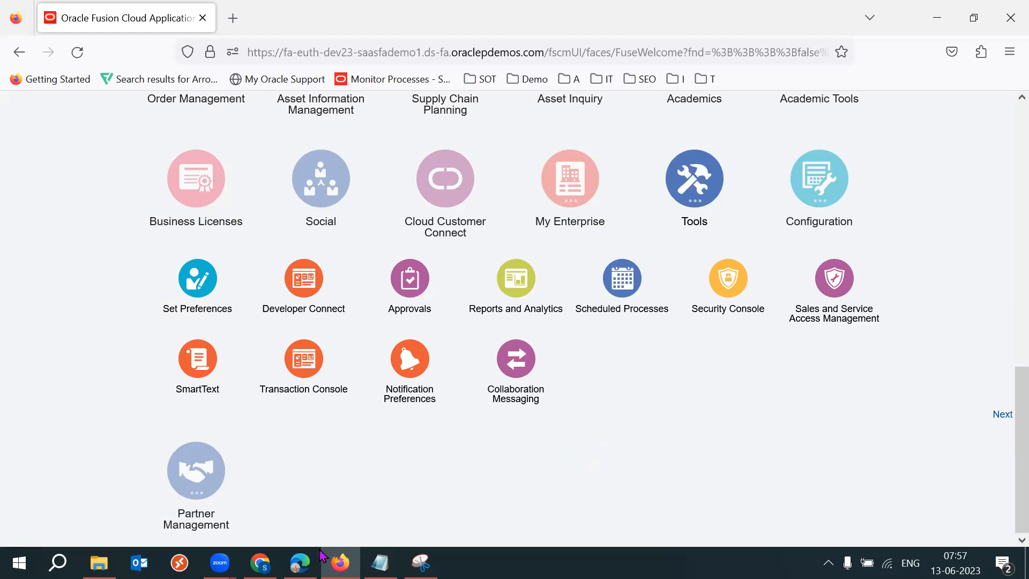
# In the other browser, return to the home springboard and open Reports and Analytics from the Tools group.
pyautogui.click(301, 563)
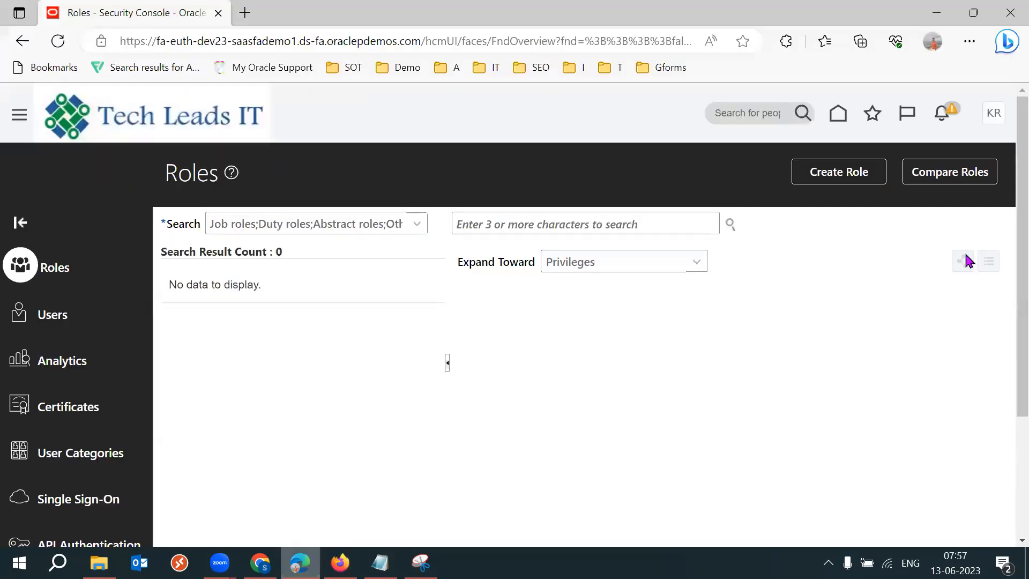
pyautogui.click(838, 114)
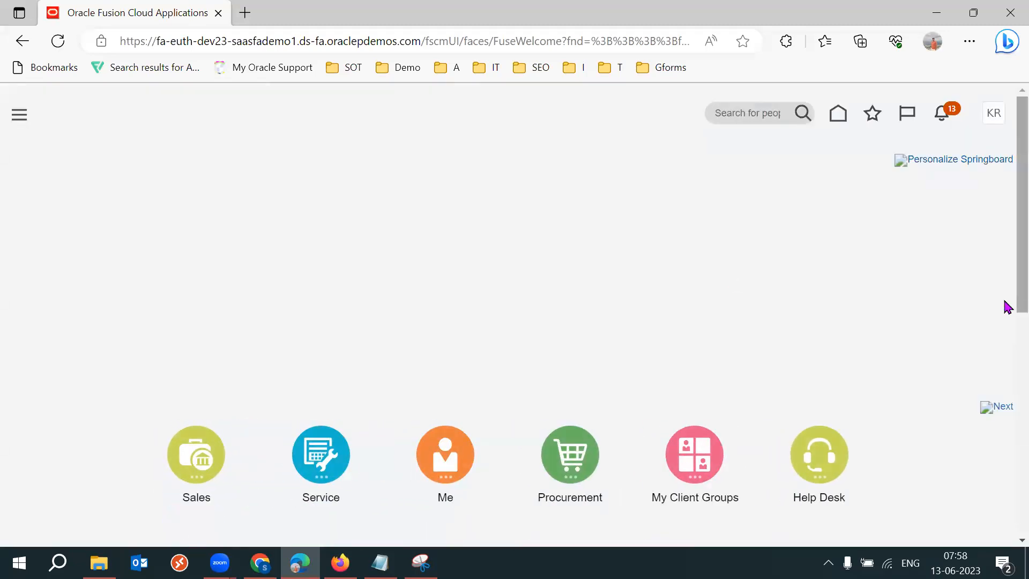
pyautogui.scroll(-5, 1004, 305)
pyautogui.scroll(-4, 1006, 517)
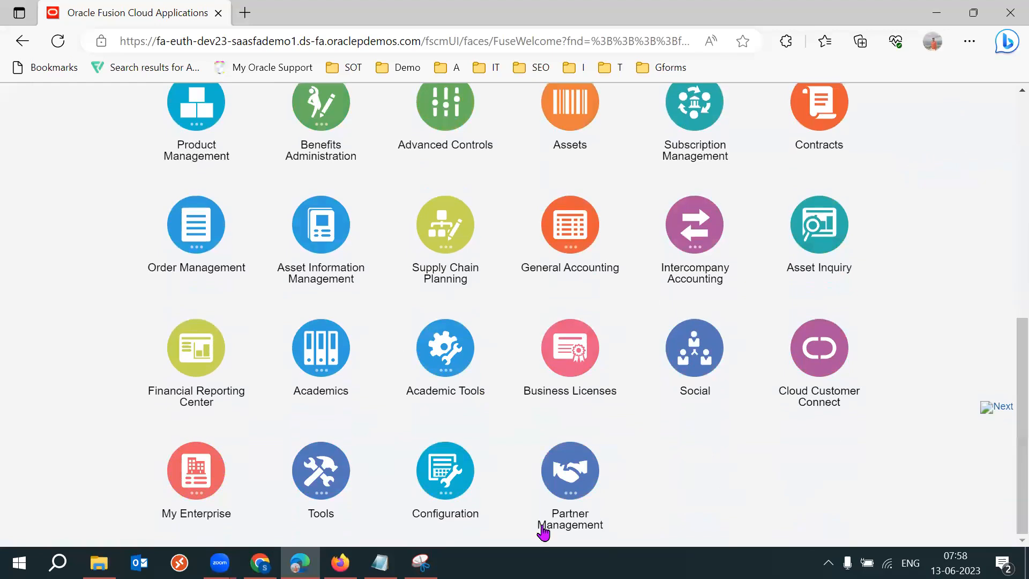
pyautogui.click(333, 504)
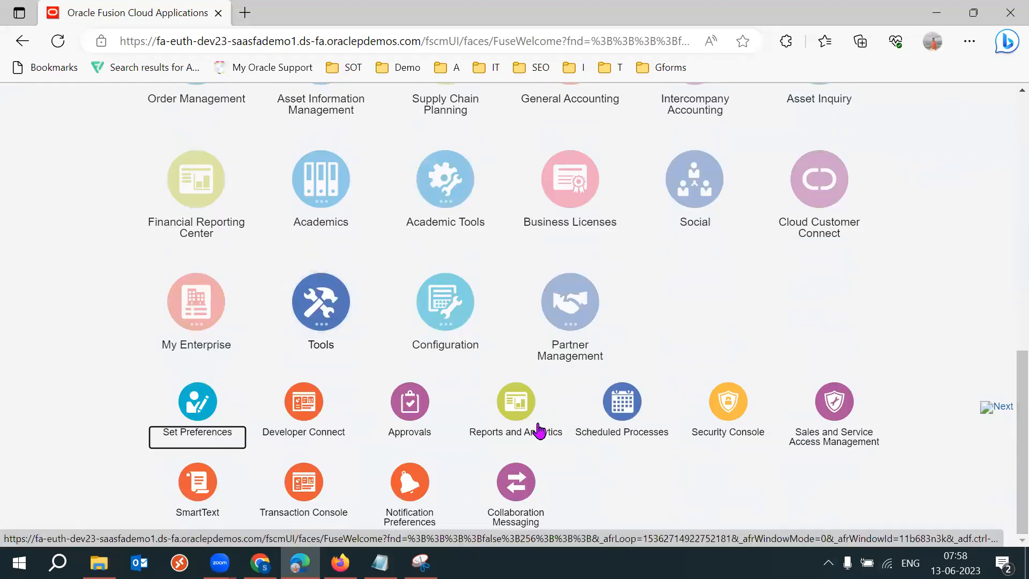
pyautogui.click(519, 412)
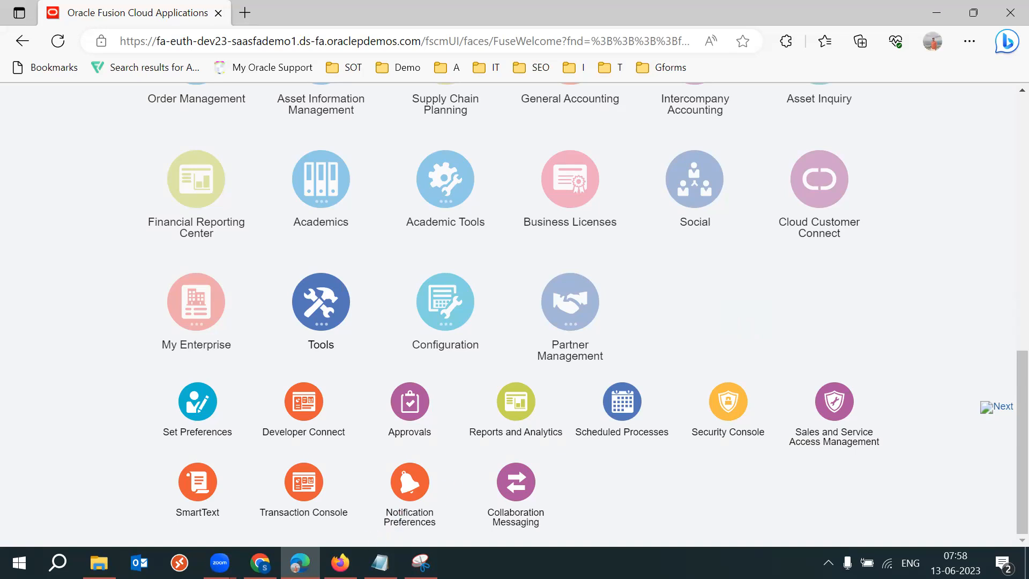
# Highlight the Reports and Analytics heading and open the Browse Catalog.
pyautogui.click(340, 562)
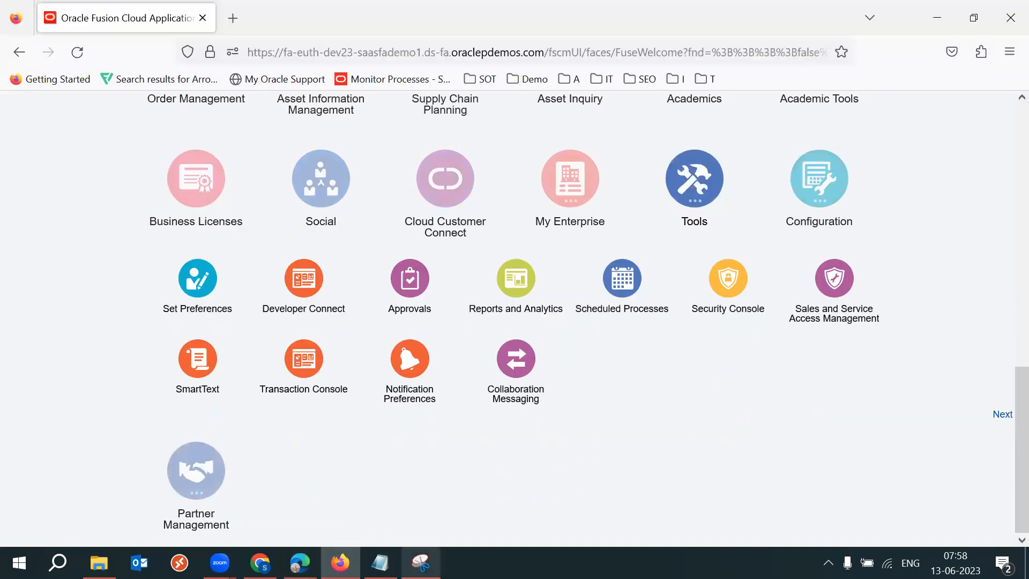
pyautogui.click(292, 560)
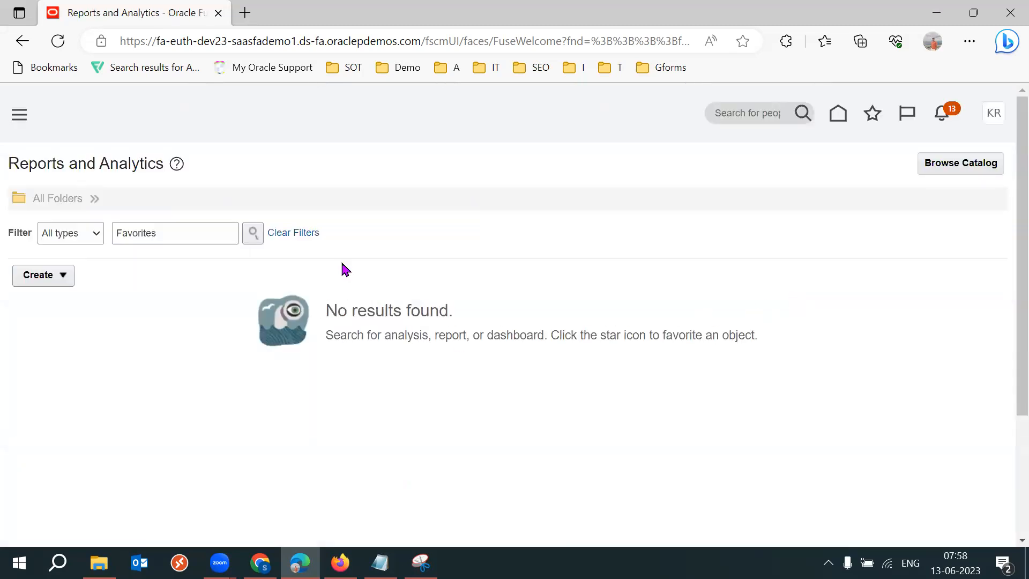
pyautogui.tripleClick(120, 163)
pyautogui.click(494, 164)
pyautogui.click(961, 169)
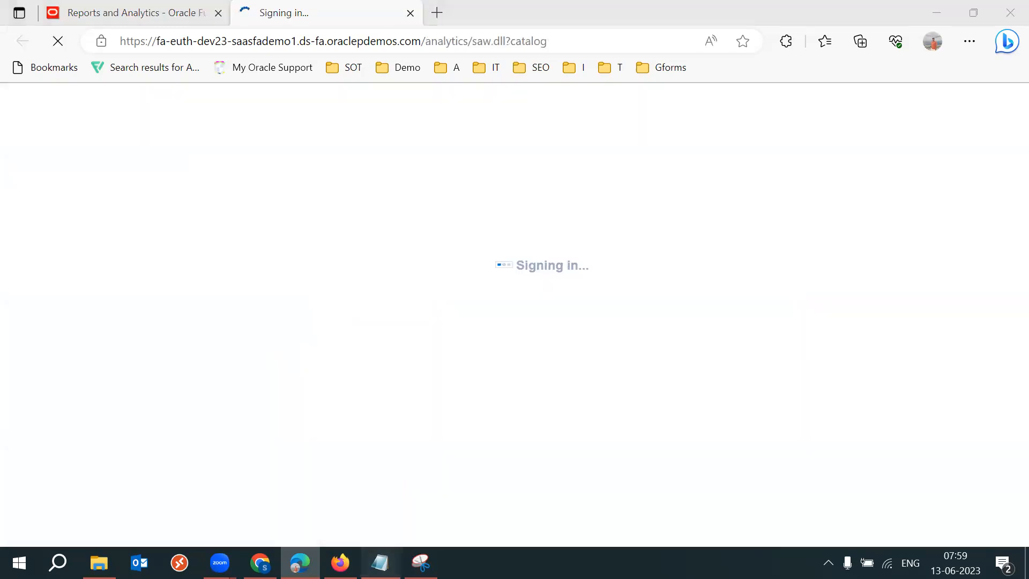
# Append "Browse Catalog ->" to the Fusion line, save the notes and return to the browser.
pyautogui.click(380, 563)
pyautogui.write('B')
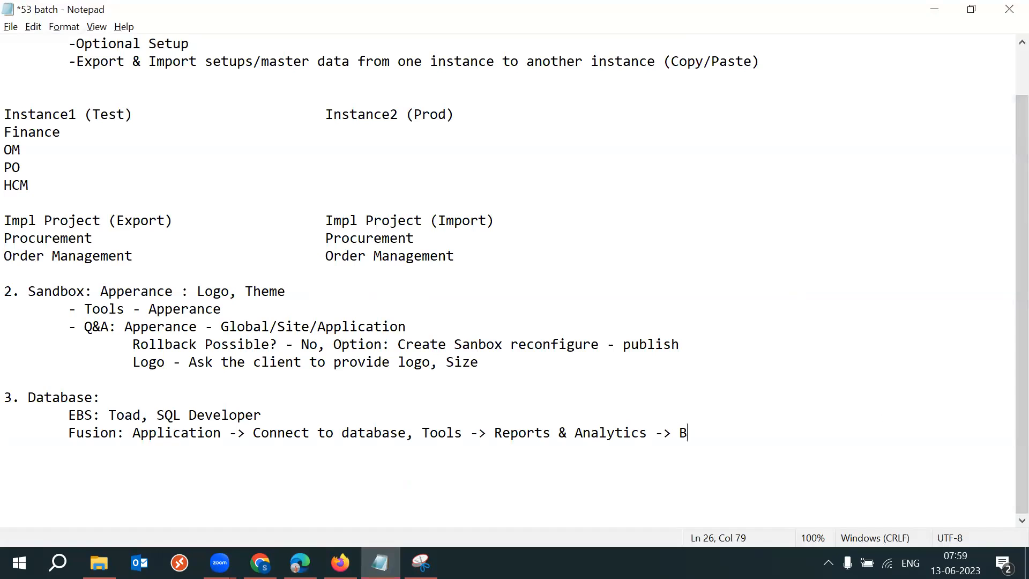
pyautogui.write('rowse Catalog ->')
pyautogui.hotkey('ctrl', 's')
pyautogui.hotkey('alt', 'Tab')
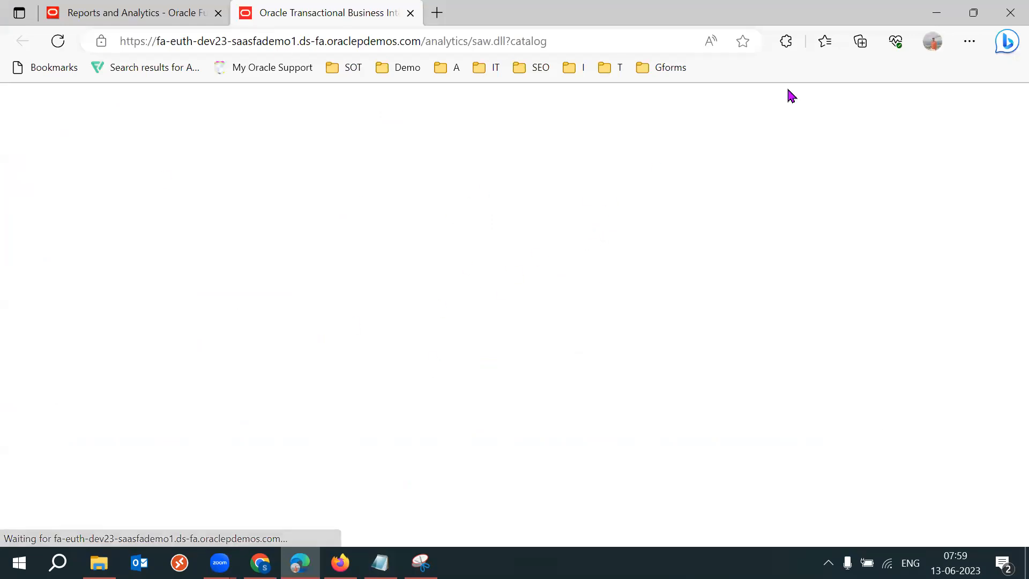
pyautogui.click(579, 35)
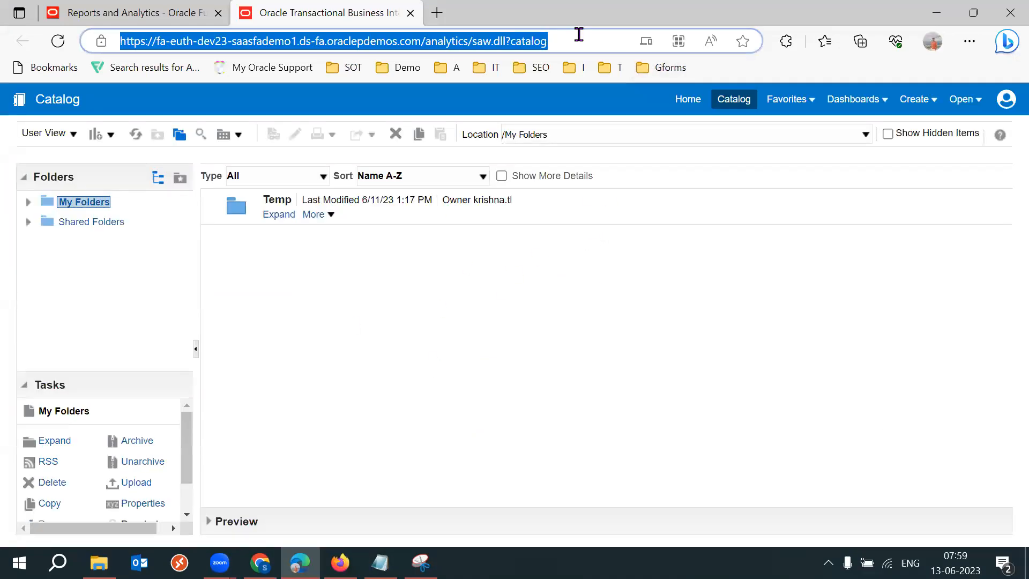
pyautogui.click(599, 116)
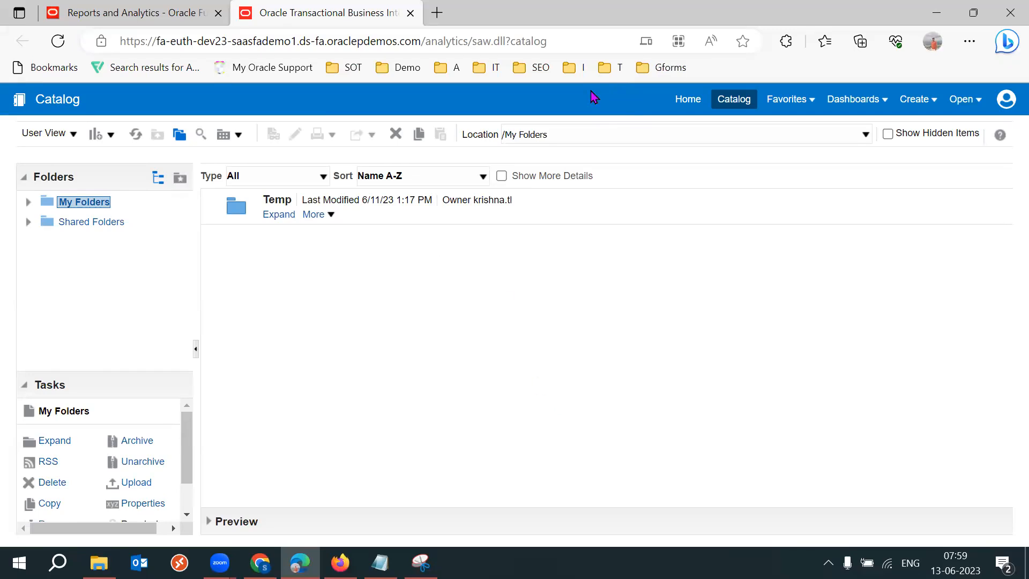
pyautogui.click(557, 43)
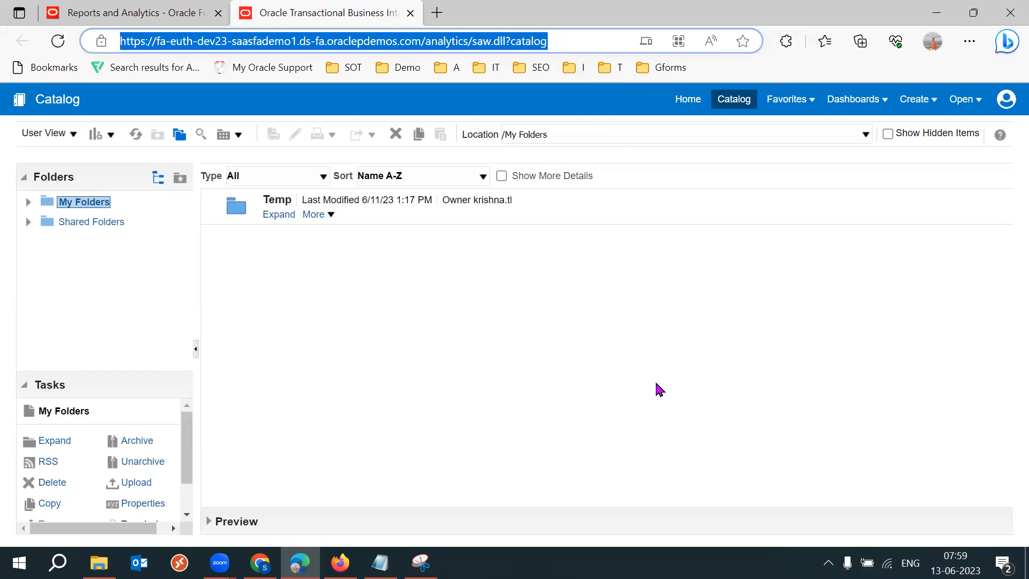
# Switch to the notes and add an indented new line reading "Types of reports" under the Fusion line.
pyautogui.click(380, 562)
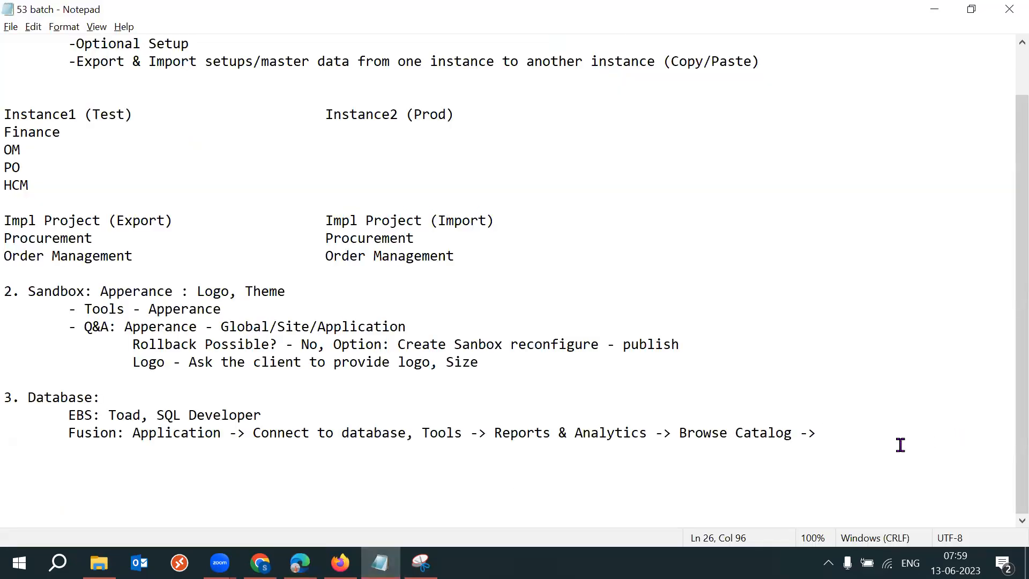
pyautogui.press('Return')
pyautogui.press('Tab')
pyautogui.press('Tab')
pyautogui.write('Types of reports')
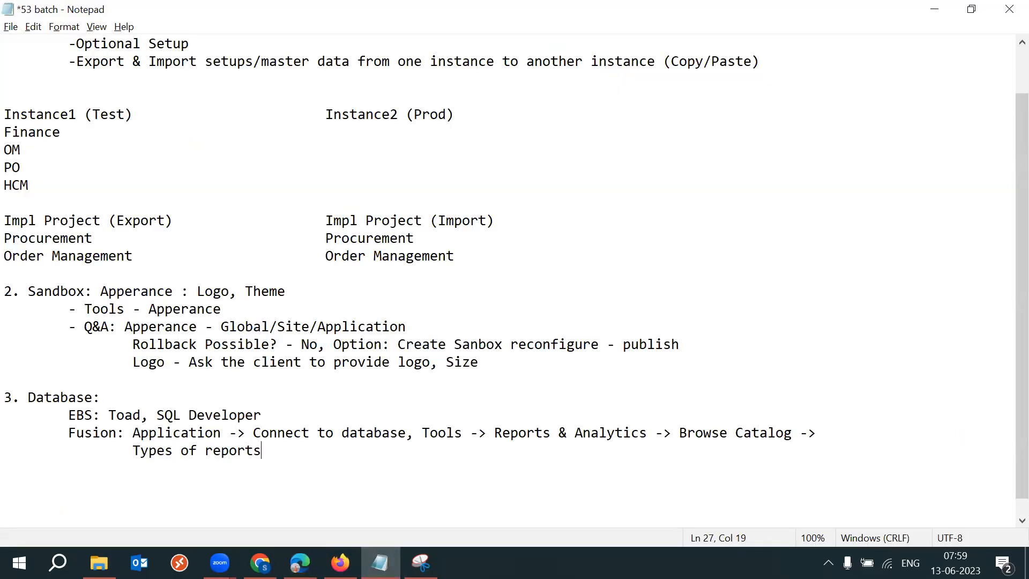
# Complete the line as "Types of reports: OTBI Reports, BI Reports" and save the notes.
pyautogui.press('BackSpace')
pyautogui.write(': OTBI Report, BI REpor')
pyautogui.press('BackSpace')
pyautogui.press('BackSpace')
pyautogui.press('BackSpace')
pyautogui.press('BackSpace')
pyautogui.write('eports')
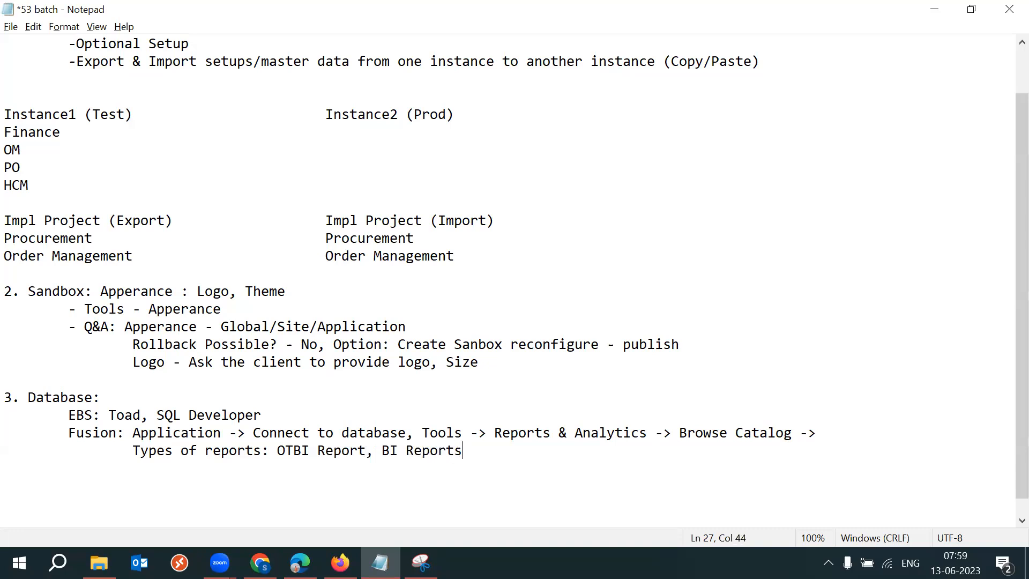
pyautogui.click(366, 455)
pyautogui.write('s')
pyautogui.hotkey('ctrl', 's')
# Highlight "BI Reports" and append "(SQL)" to it.
pyautogui.moveTo(390, 450); pyautogui.dragTo(470, 449)
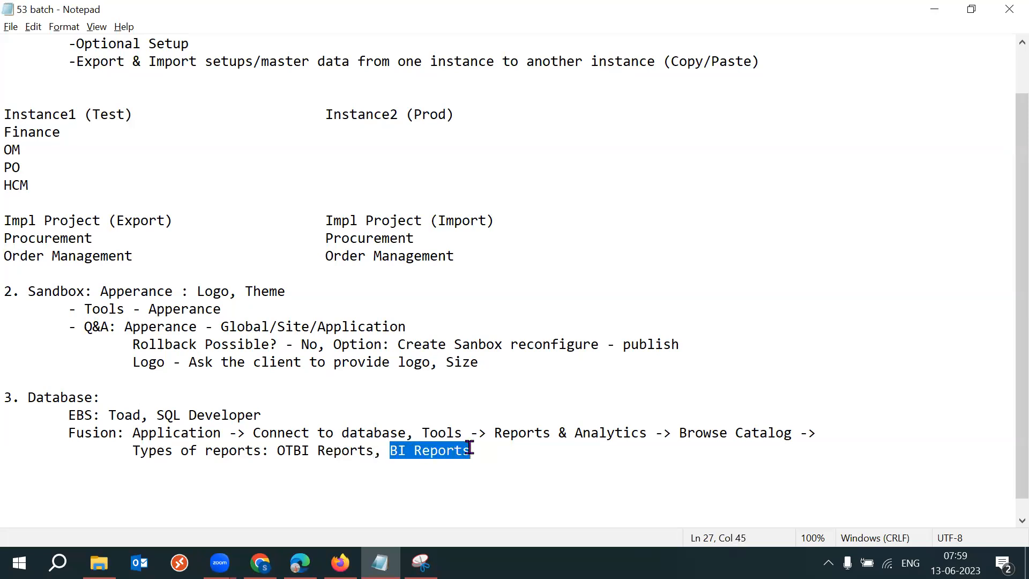
pyautogui.click(484, 449)
pyautogui.write('(SQL)')
pyautogui.press('BackSpace')
pyautogui.write(')')
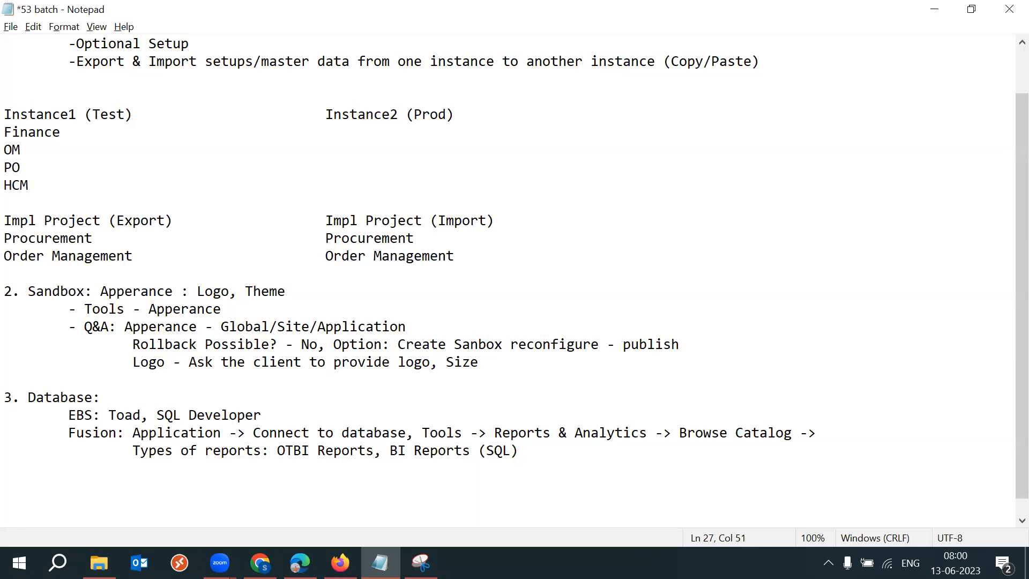
# Add "(Drag,Drop)" after "OTBI Reports" in the report types line.
pyautogui.click(374, 452)
pyautogui.write('(Drag, D')
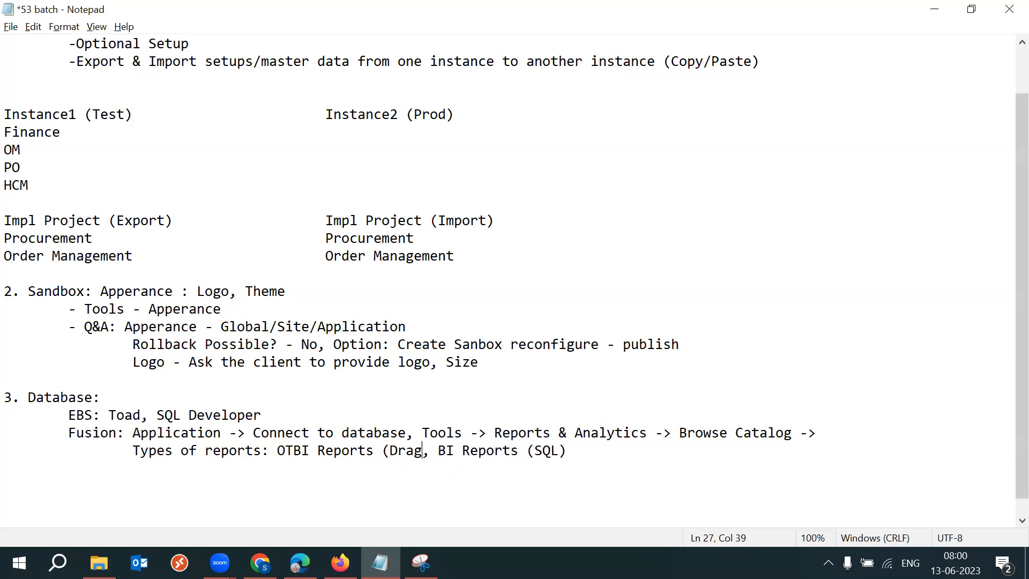
pyautogui.press('BackSpace')
pyautogui.press('BackSpace')
pyautogui.press('BackSpace')
pyautogui.write(',Drop) ,')
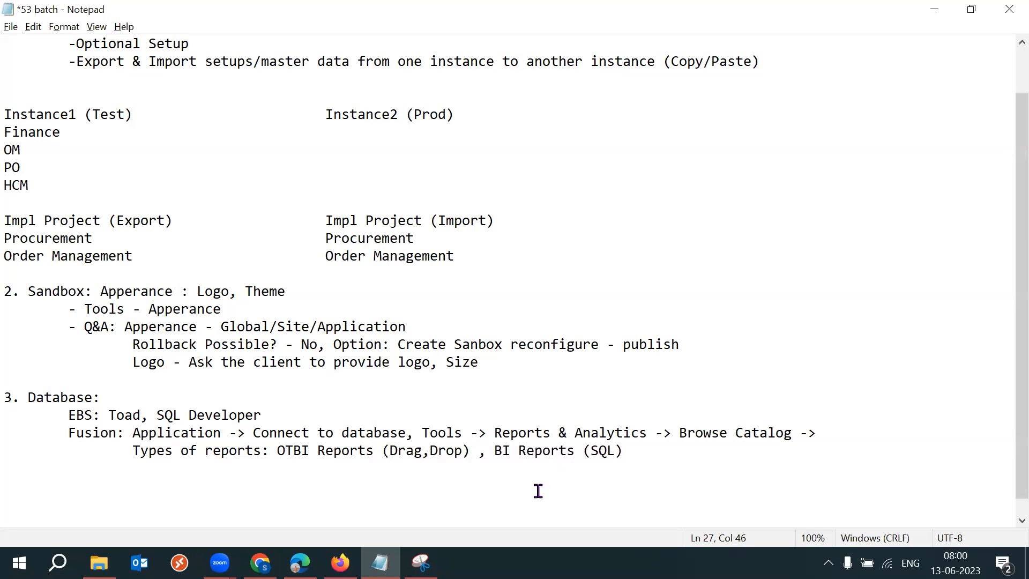
# Remove the space before "(SQL)" and highlight each report type in turn.
pyautogui.moveTo(390, 452); pyautogui.dragTo(613, 453)
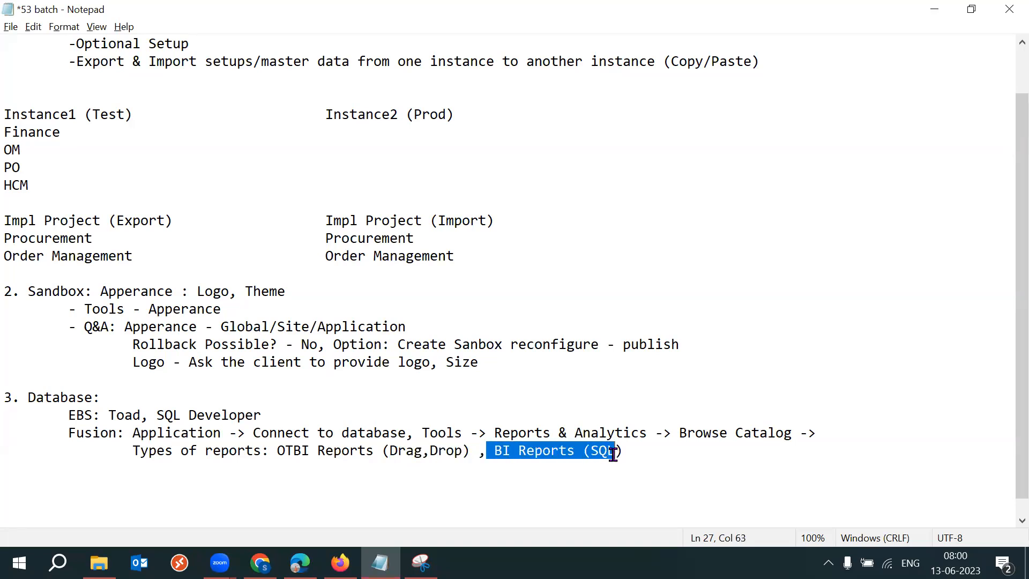
pyautogui.click(613, 453)
pyautogui.click(584, 452)
pyautogui.press('BackSpace')
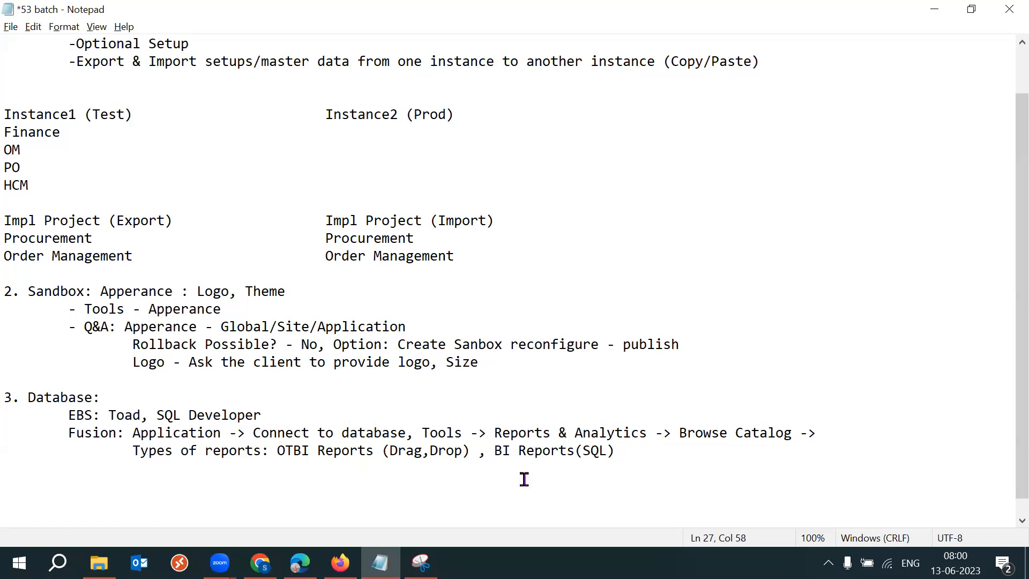
pyautogui.moveTo(278, 452); pyautogui.dragTo(469, 454)
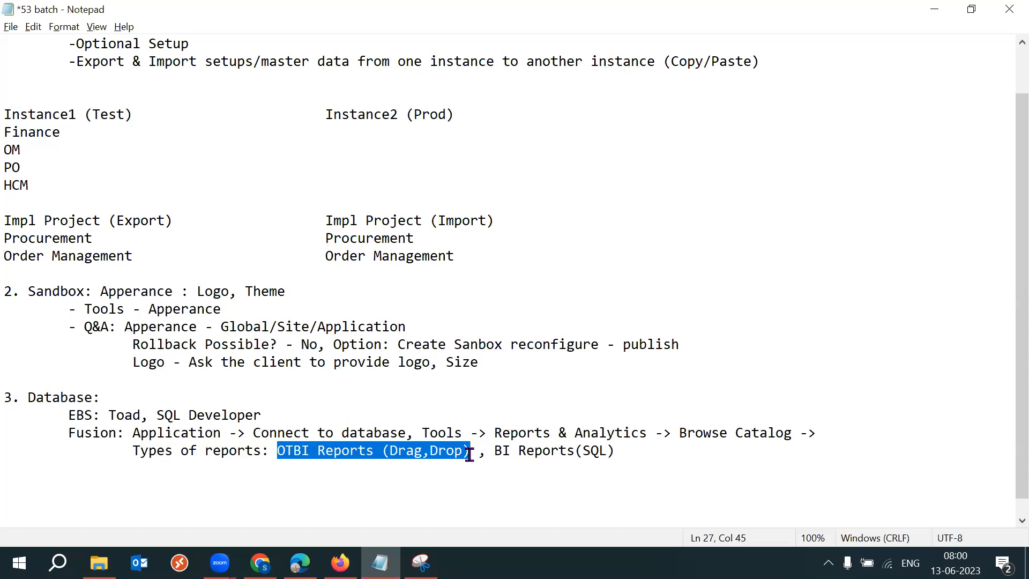
pyautogui.moveTo(493, 452); pyautogui.dragTo(612, 452)
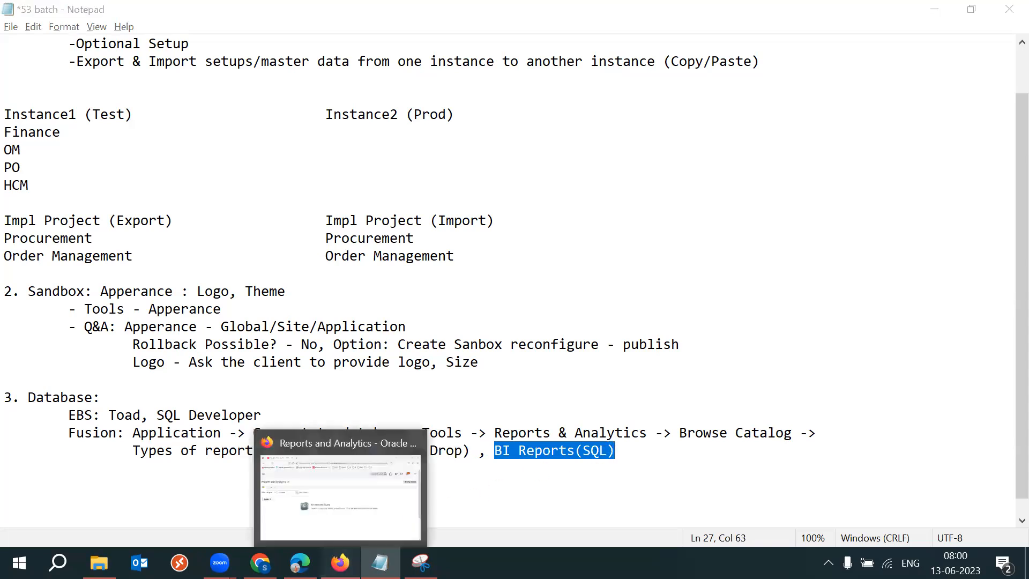
# Glance at the catalog and highlight the report types list in the notes.
pyautogui.click(340, 563)
pyautogui.click(300, 563)
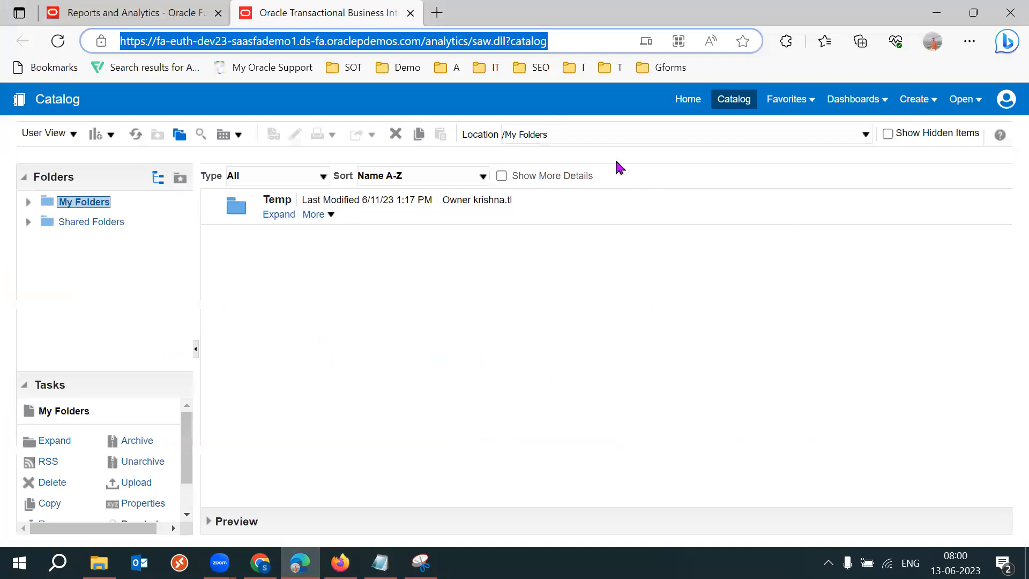
pyautogui.click(552, 106)
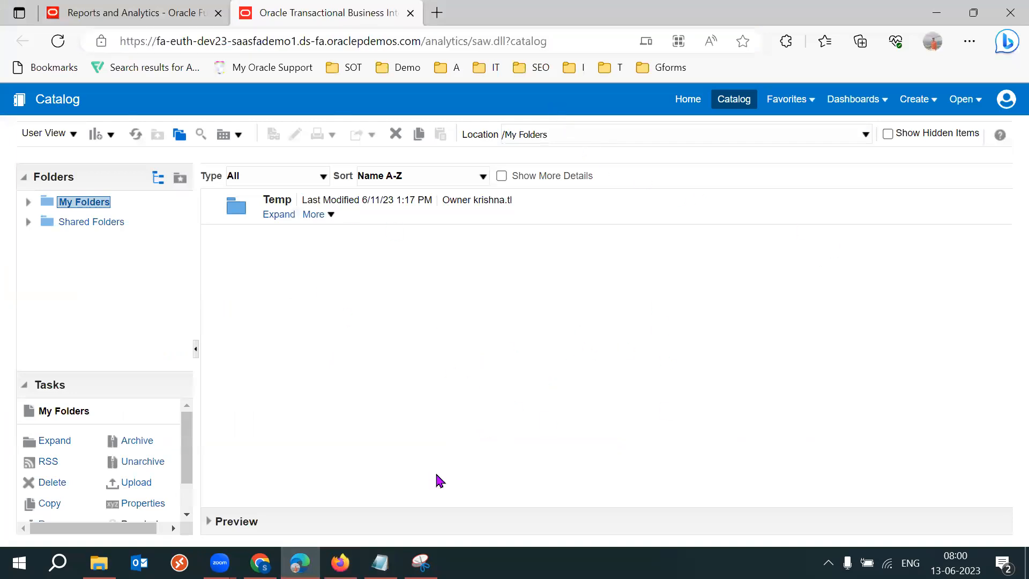
pyautogui.click(380, 563)
pyautogui.click(440, 460)
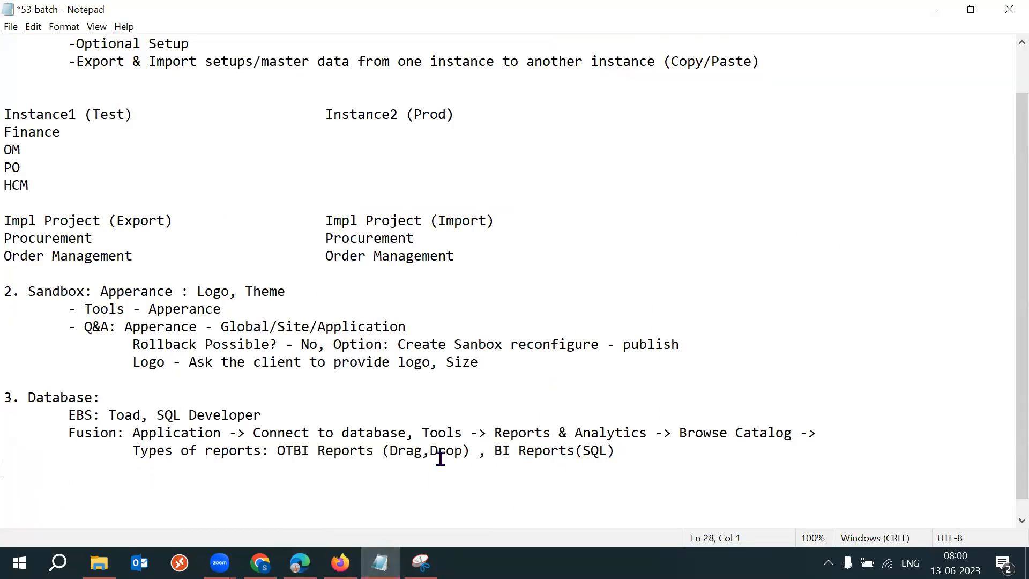
pyautogui.keyDown('shift'); pyautogui.click(281, 453); pyautogui.keyUp('shift')
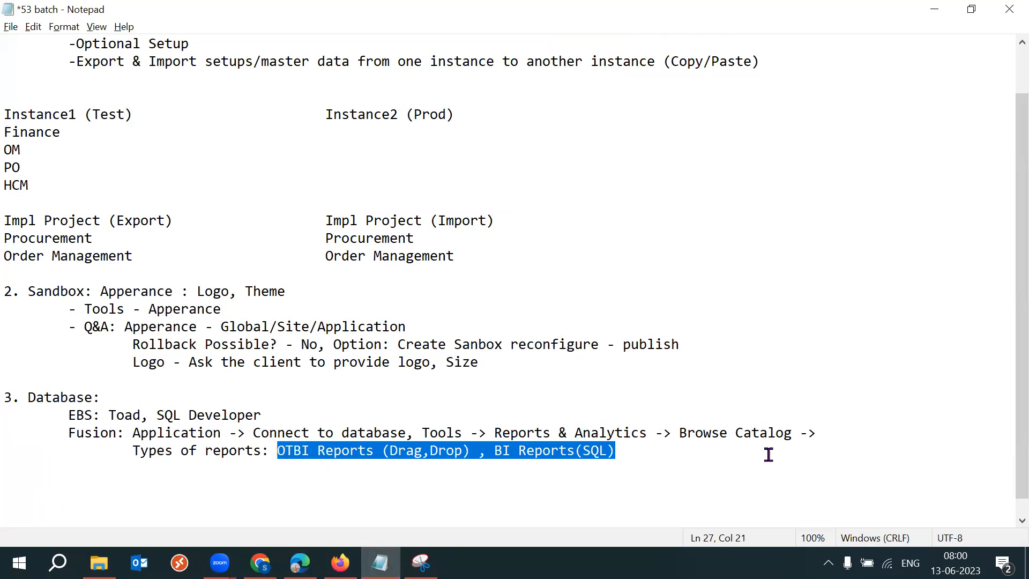
pyautogui.click(846, 435)
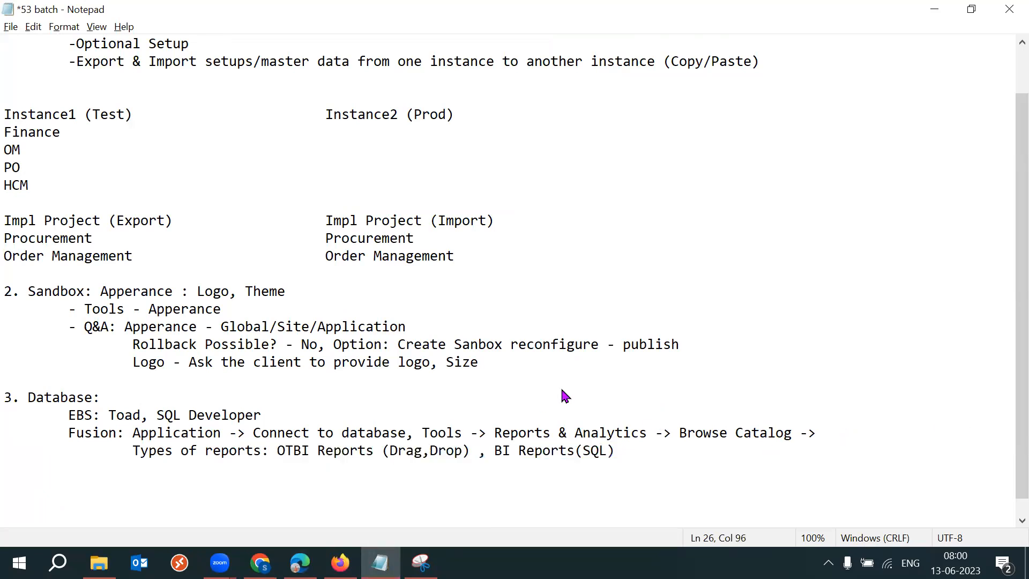
# In the catalog, open the Create menu and start a new Data Model.
pyautogui.hotkey('alt', 'Tab')
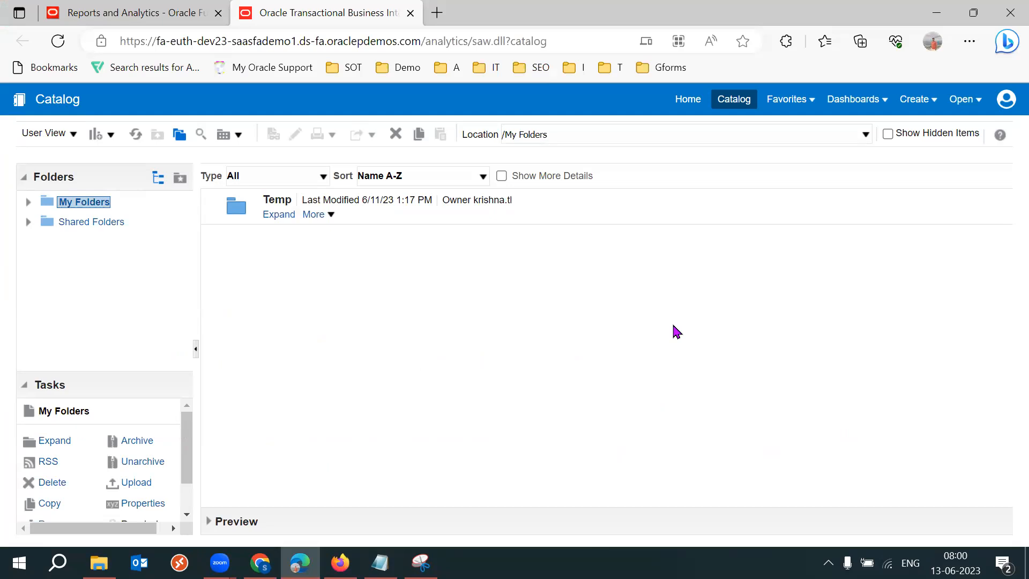
pyautogui.click(858, 106)
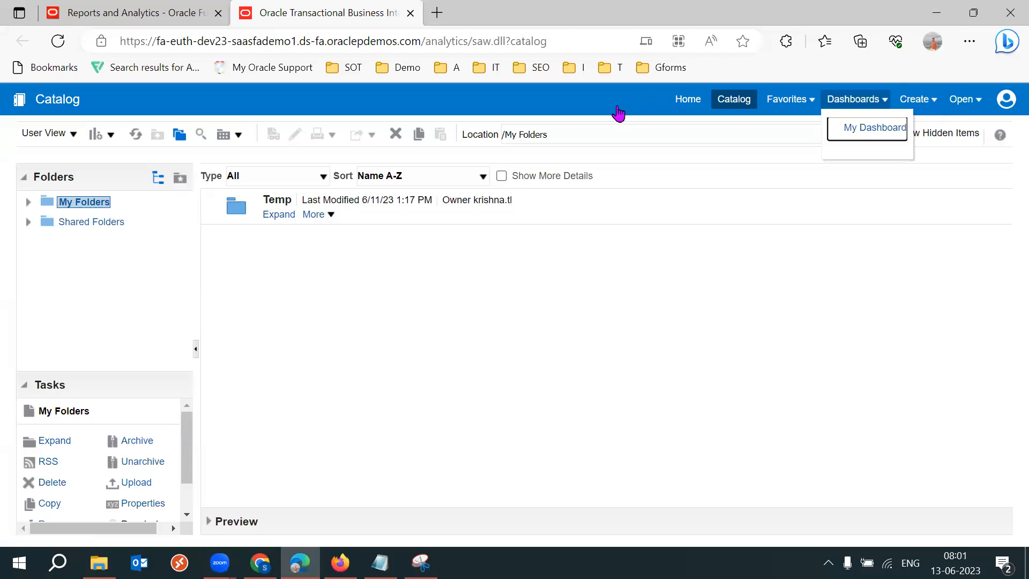
pyautogui.click(933, 100)
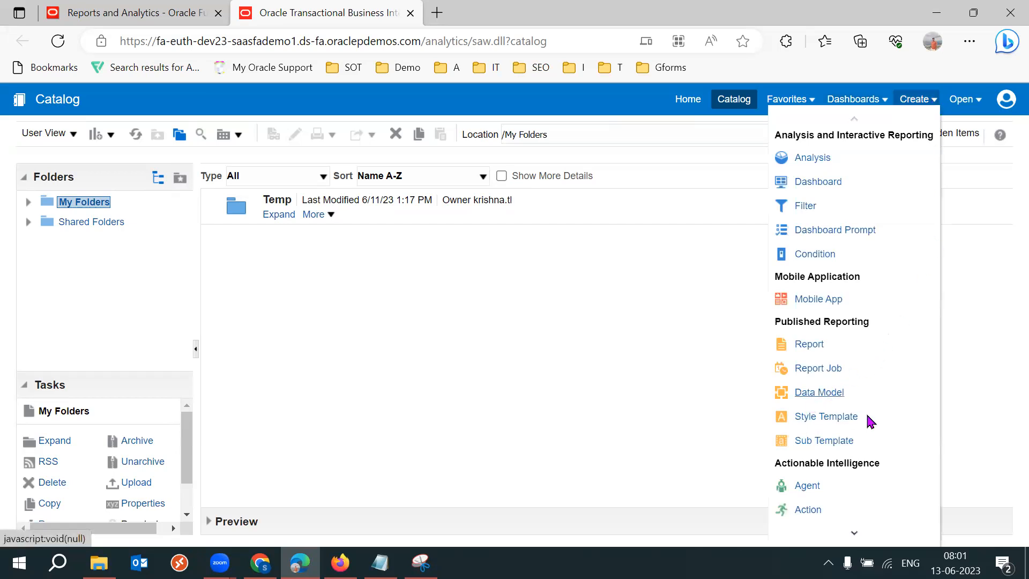
pyautogui.click(819, 394)
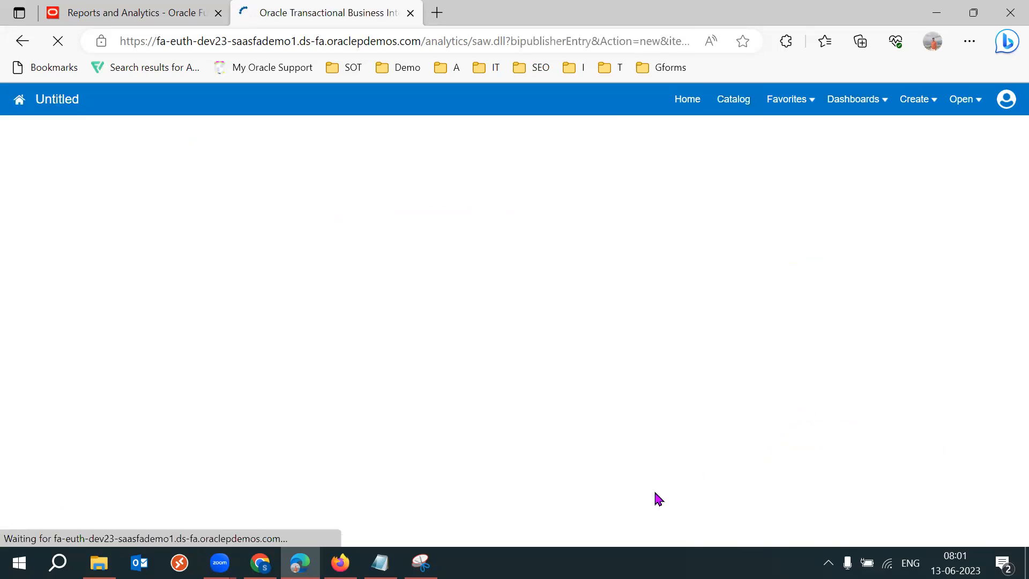
# Append "Create -> Data model" to the Fusion navigation line and save the notes.
pyautogui.click(380, 563)
pyautogui.write('Crete')
pyautogui.press('BackSpace')
pyautogui.press('BackSpace')
pyautogui.write('ate')
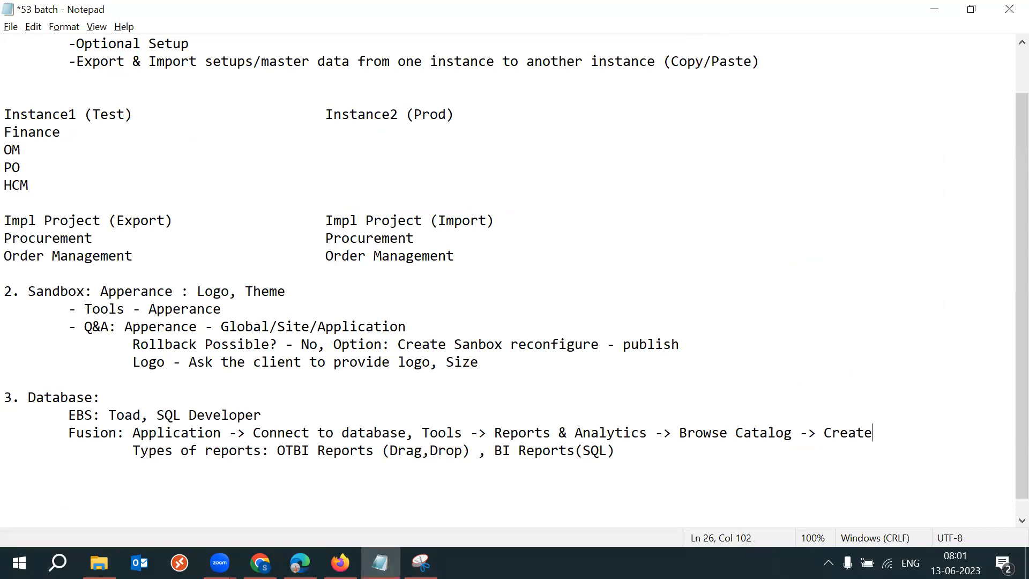
pyautogui.write(' -> Data model')
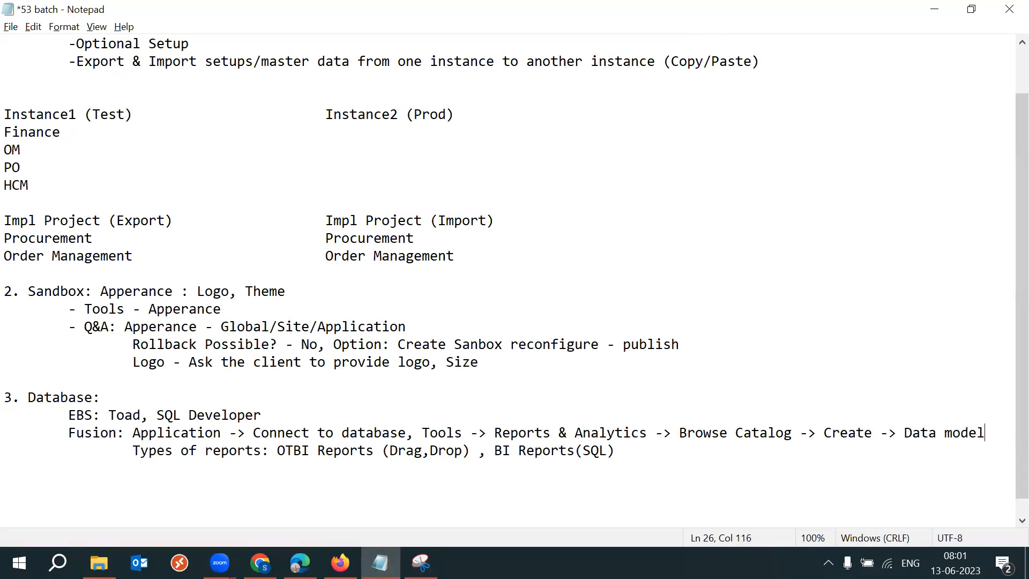
pyautogui.hotkey('ctrl', 's')
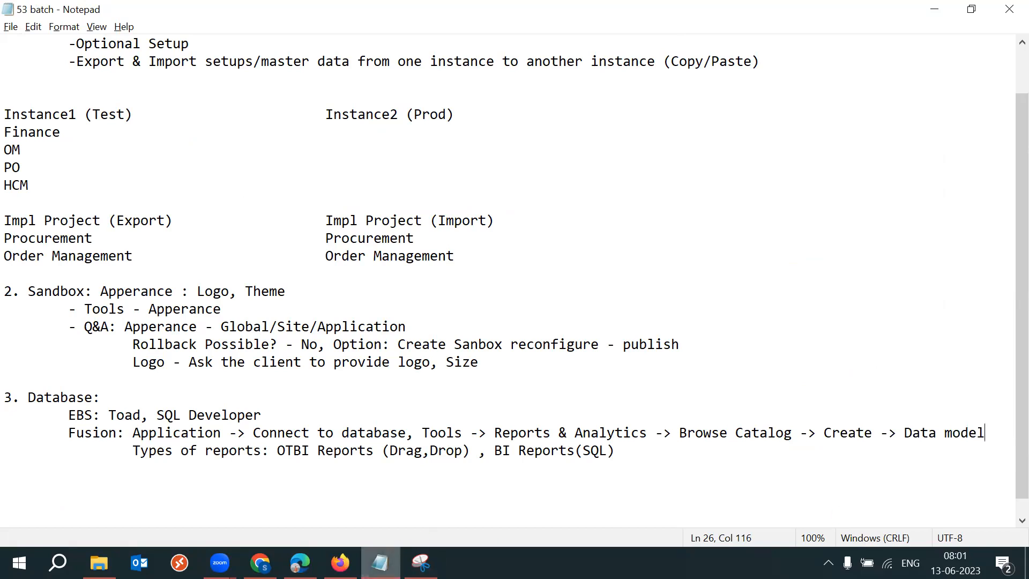
# Return to the data model editor and add a new SQL Query data set.
pyautogui.moveTo(340, 562)
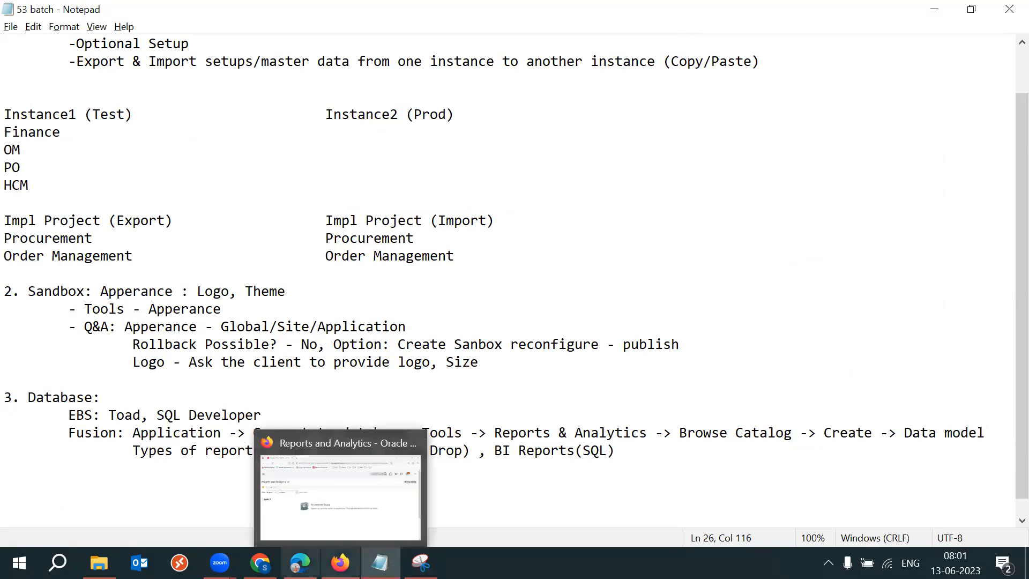
pyautogui.click(301, 563)
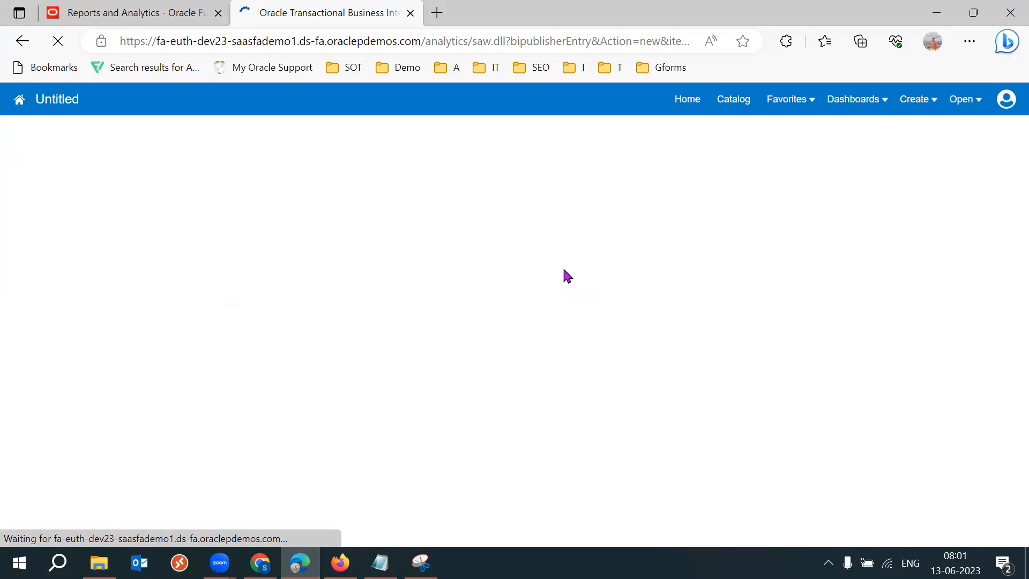
pyautogui.click(380, 563)
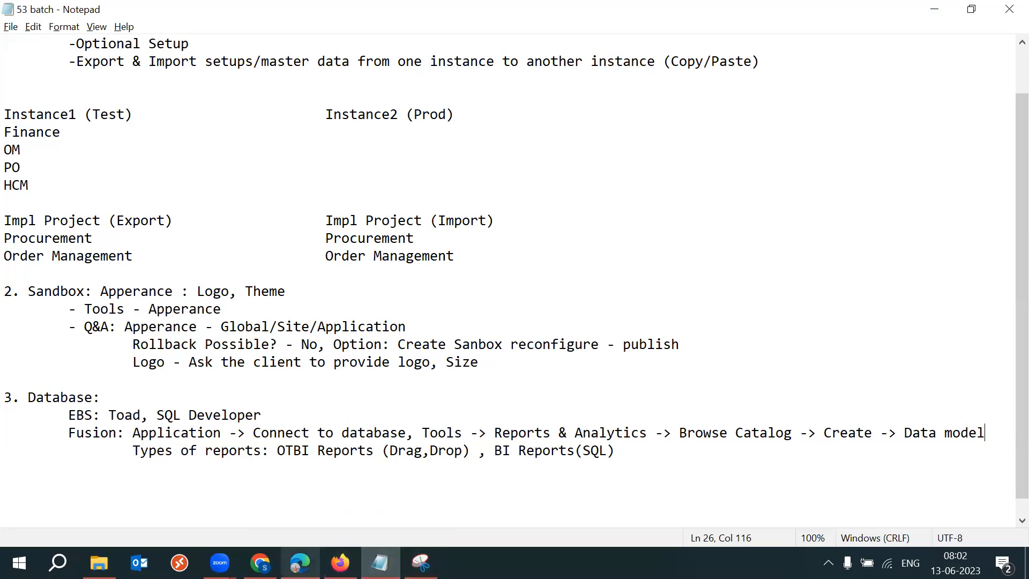
pyautogui.moveTo(300, 563)
pyautogui.click(346, 483)
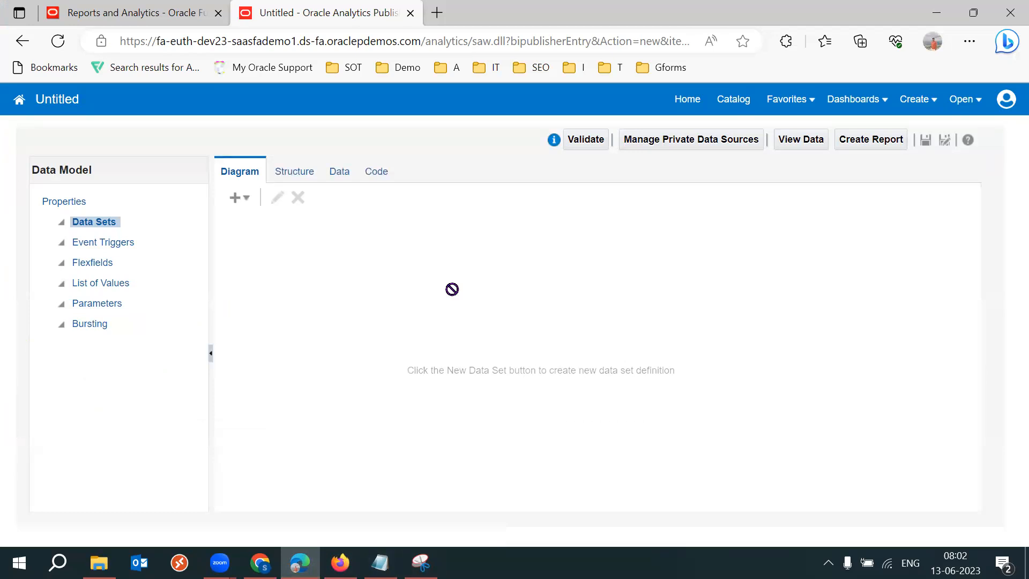
pyautogui.click(246, 199)
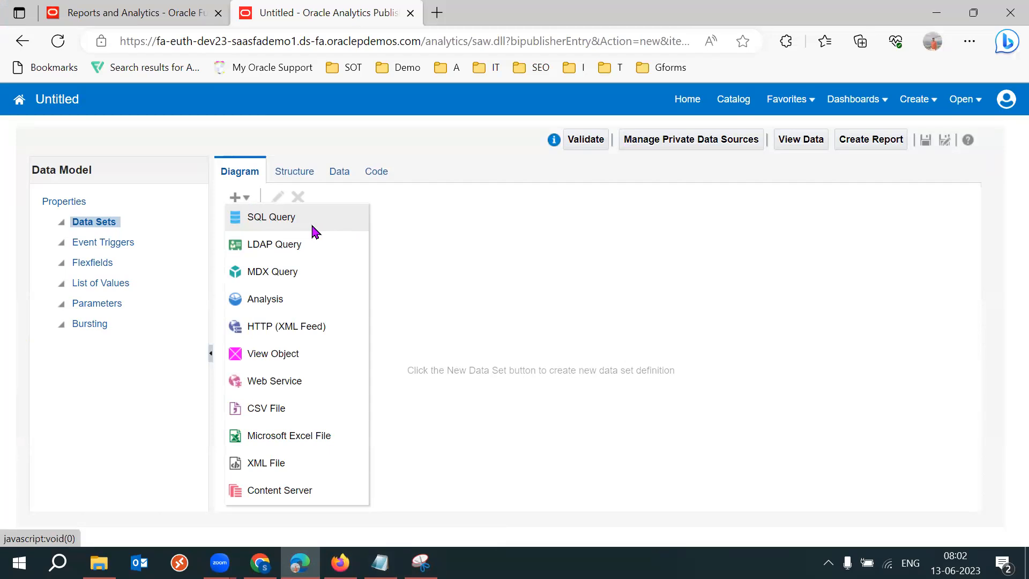
pyautogui.click(312, 227)
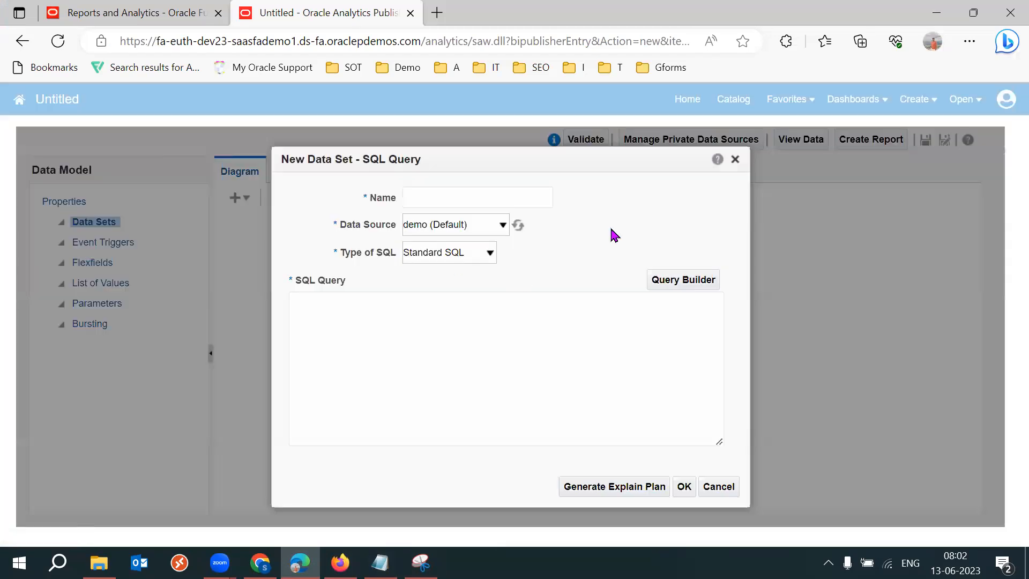
# Name the new SQL data set "53K User Information" and set its data source to ApplicationDB_FSCM.
pyautogui.click(495, 199)
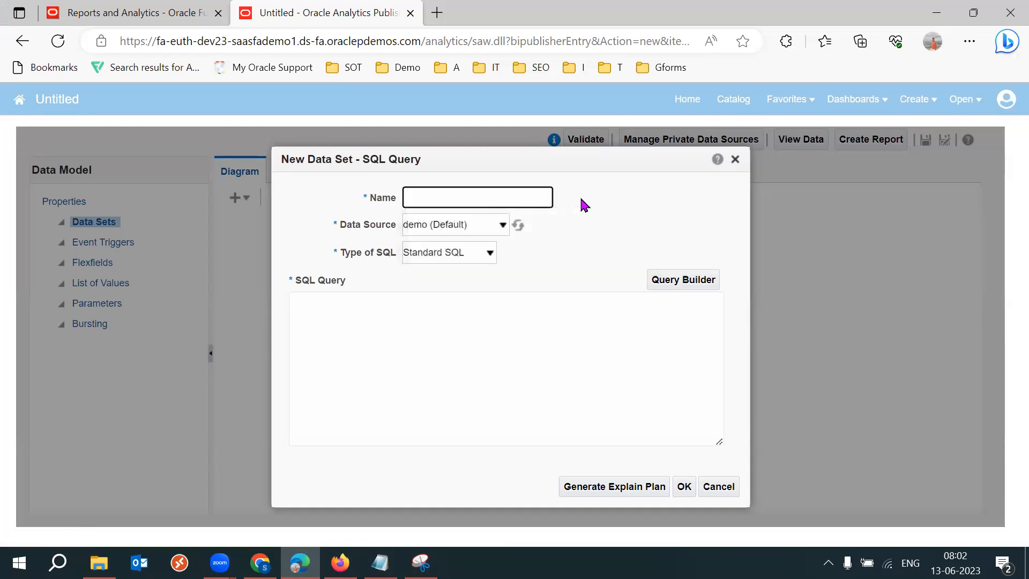
pyautogui.write('53K User Information')
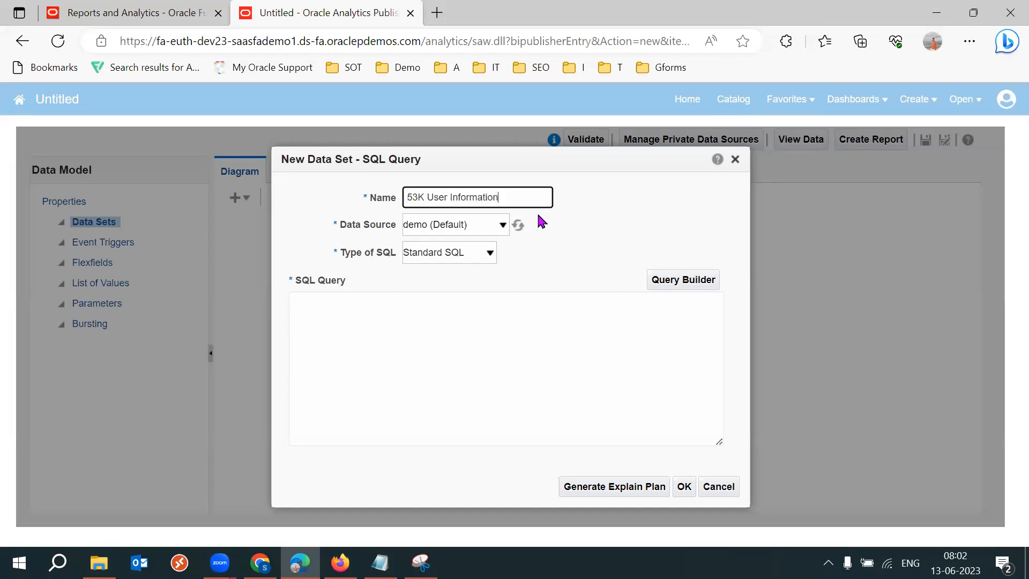
pyautogui.doubleClick(370, 225)
pyautogui.click(479, 226)
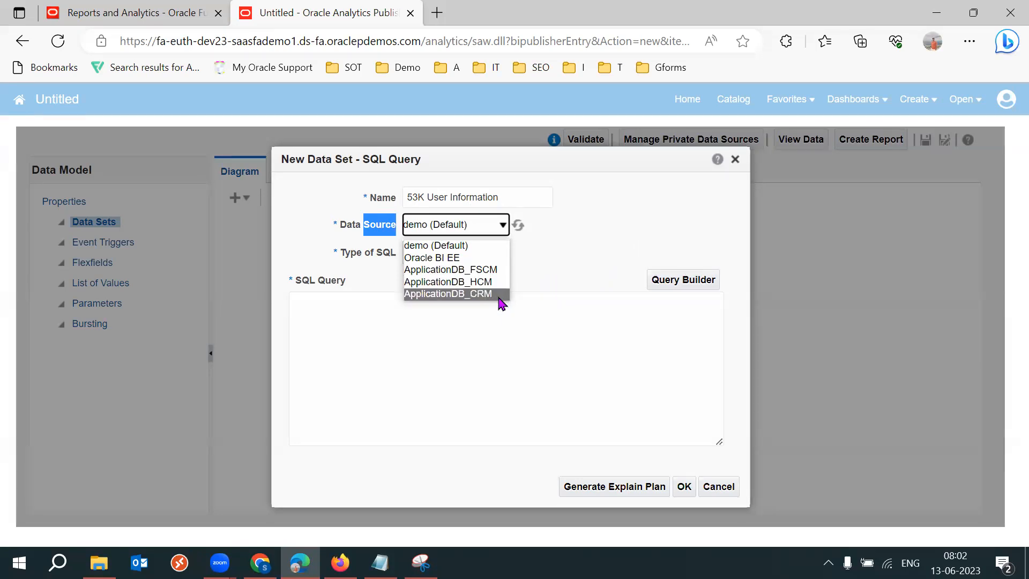
pyautogui.click(494, 270)
# Start the SQL query with "select * from".
pyautogui.click(563, 239)
pyautogui.click(376, 324)
pyautogui.write('select frp')
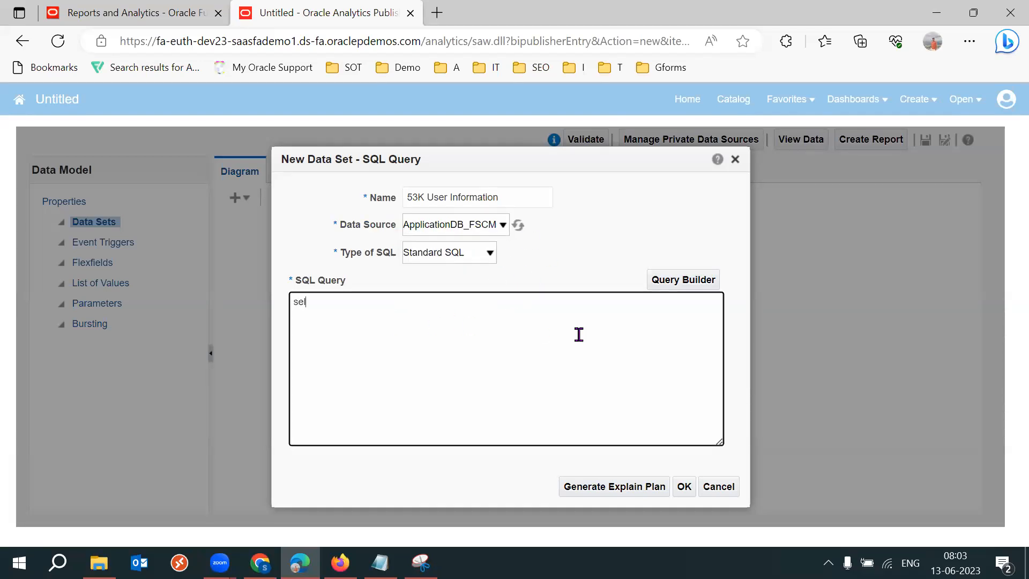
pyautogui.press('BackSpace')
pyautogui.write('om')
pyautogui.press('BackSpace')
pyautogui.press('BackSpace')
pyautogui.press('BackSpace')
pyautogui.press('BackSpace')
pyautogui.write('* from')
pyautogui.moveTo(439, 197); pyautogui.dragTo(507, 197)
pyautogui.click(680, 220)
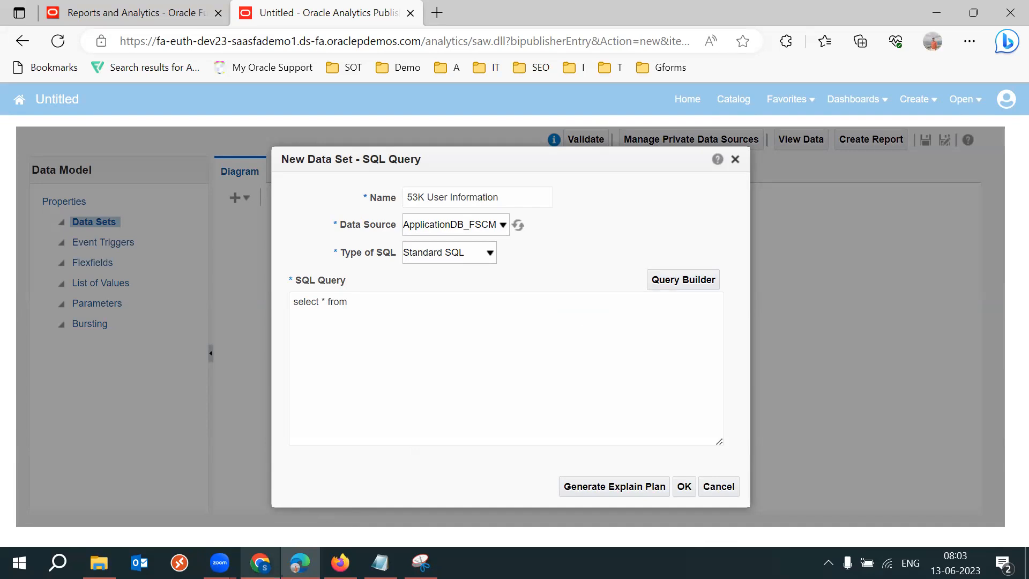
# Switch to the setup notes spreadsheet and copy the table name PER_USERS from the user creation row.
pyautogui.moveTo(260, 562)
pyautogui.click(293, 475)
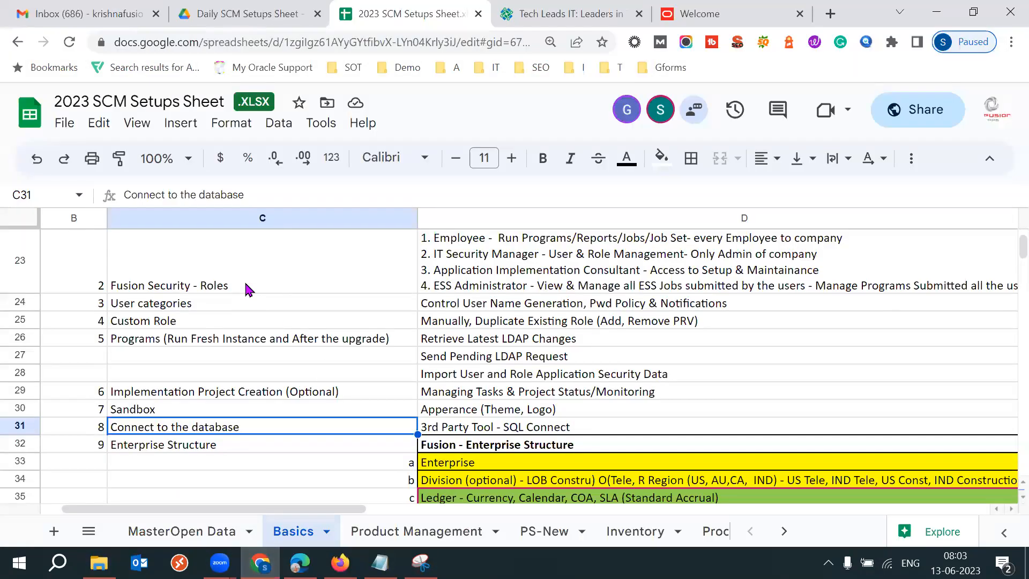
pyautogui.click(246, 290)
pyautogui.press('Up')
pyautogui.press('Up')
pyautogui.press('Down')
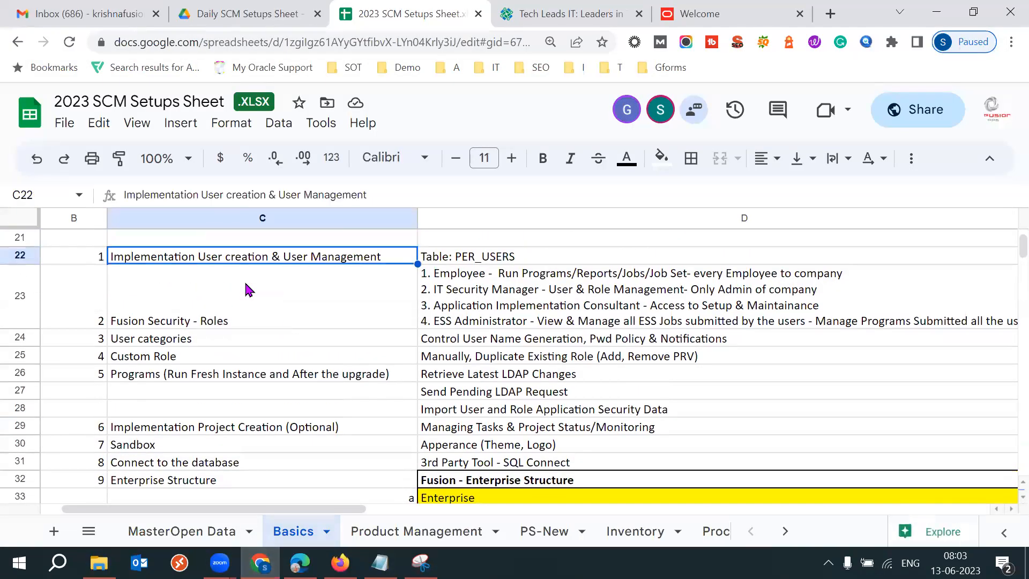
pyautogui.press('Right')
pyautogui.moveTo(155, 195); pyautogui.dragTo(350, 322)
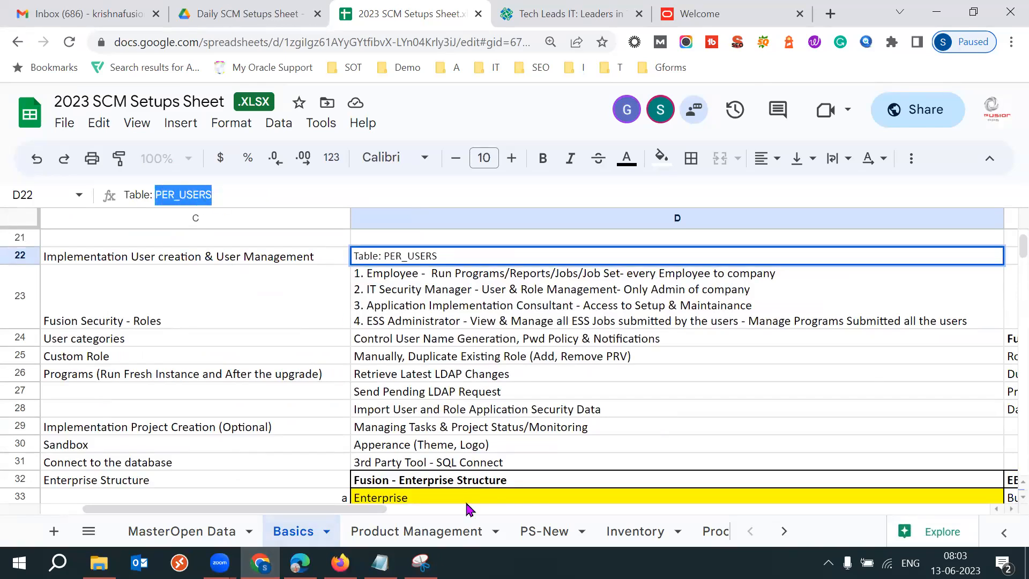
pyautogui.click(184, 260)
pyautogui.press('Left')
pyautogui.press('Right')
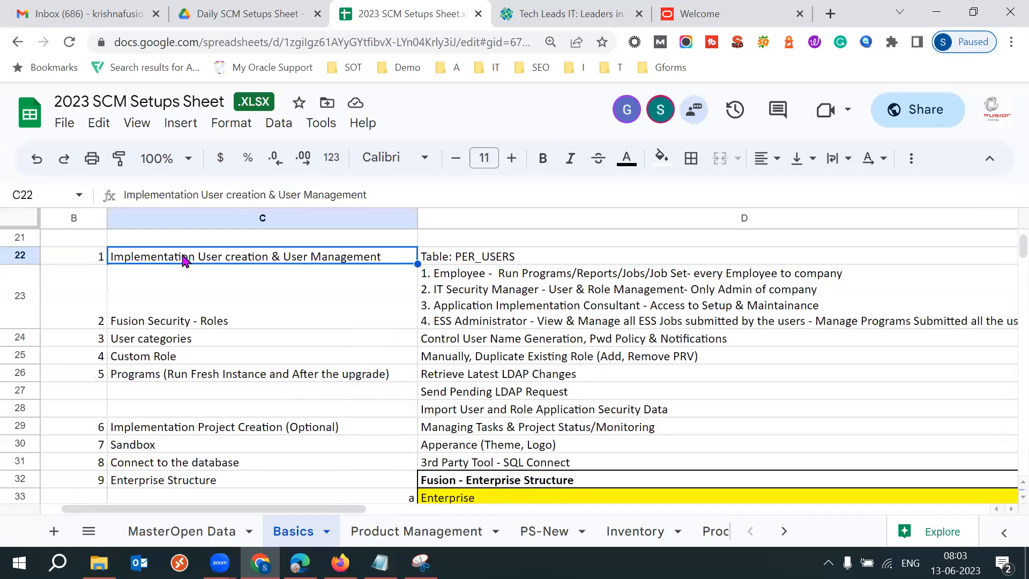
pyautogui.press('Right')
pyautogui.moveTo(156, 195); pyautogui.dragTo(214, 196)
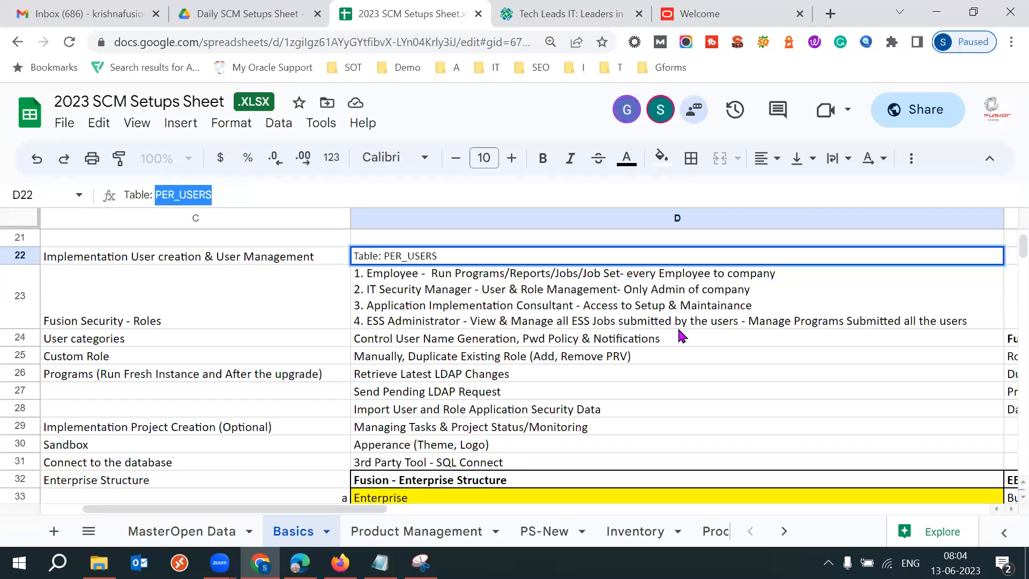
pyautogui.doubleClick(386, 256)
pyautogui.moveTo(384, 256); pyautogui.dragTo(445, 256)
pyautogui.hotkey('ctrl', 'c')
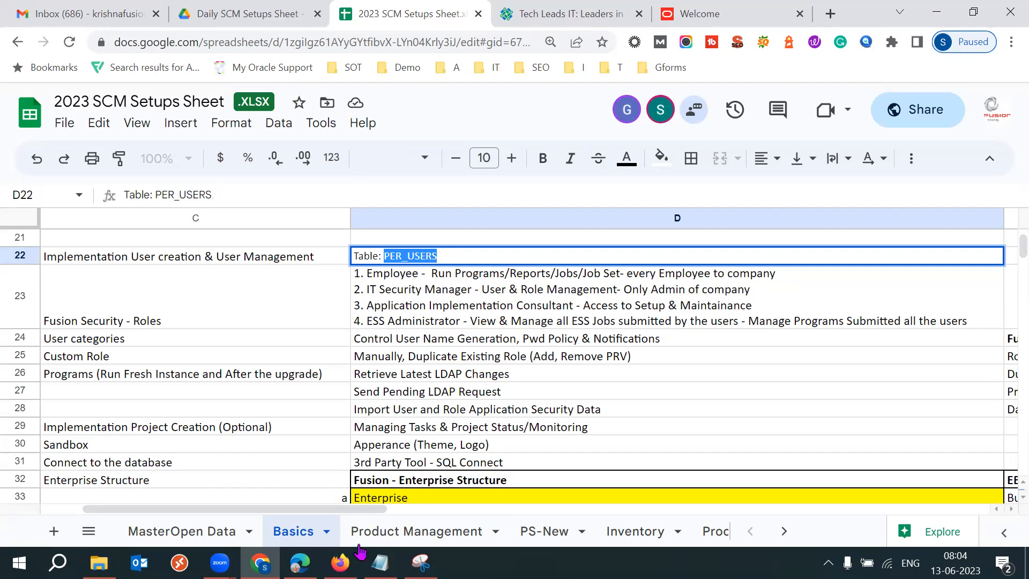
# Return to the data set dialog and paste PER_USERS to complete the query select * from PER_USERS.
pyautogui.moveTo(340, 563)
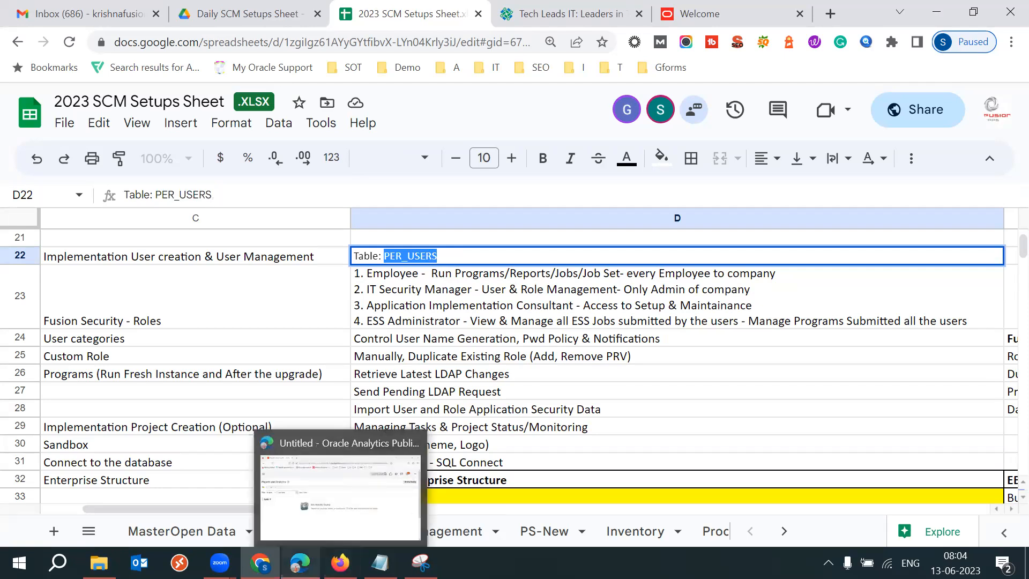
pyautogui.click(300, 563)
pyautogui.hotkey('ctrl', 'v')
pyautogui.moveTo(351, 304); pyautogui.dragTo(411, 301)
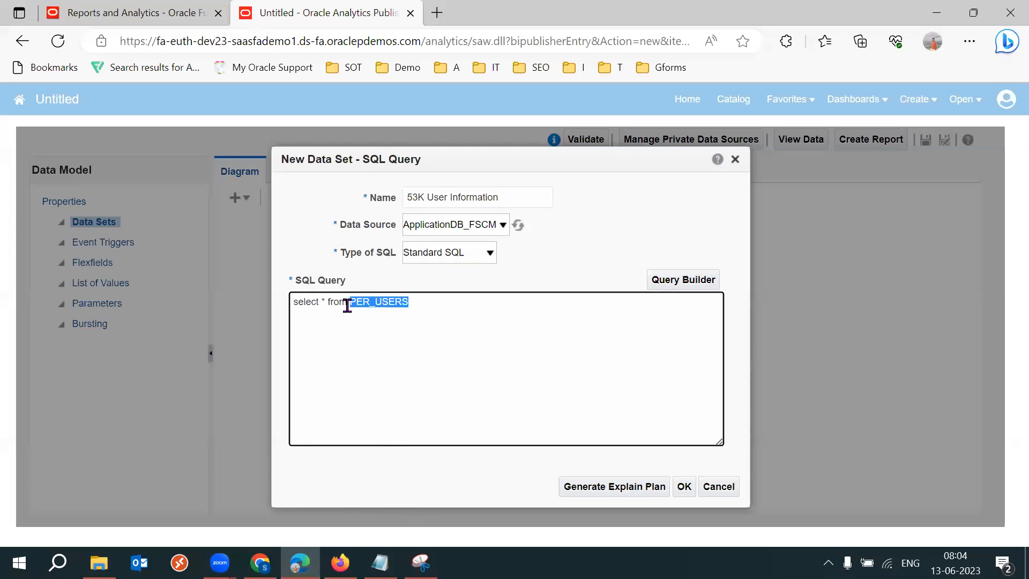
pyautogui.moveTo(351, 302); pyautogui.dragTo(292, 300)
pyautogui.hotkey('ctrl', 'z')
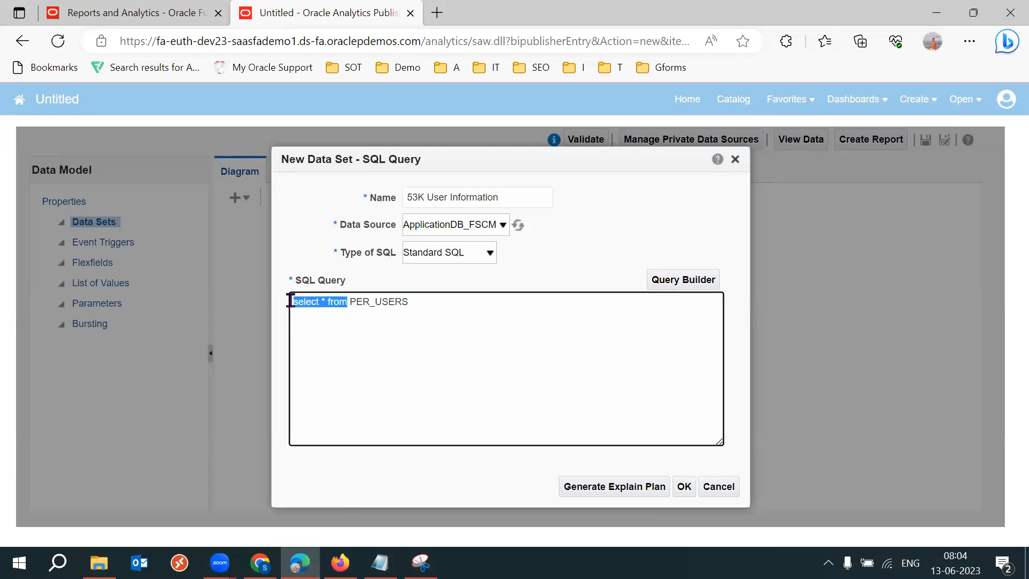
# Highlight the parts of the query and confirm the new data set.
pyautogui.click(368, 301)
pyautogui.moveTo(351, 302); pyautogui.dragTo(411, 301)
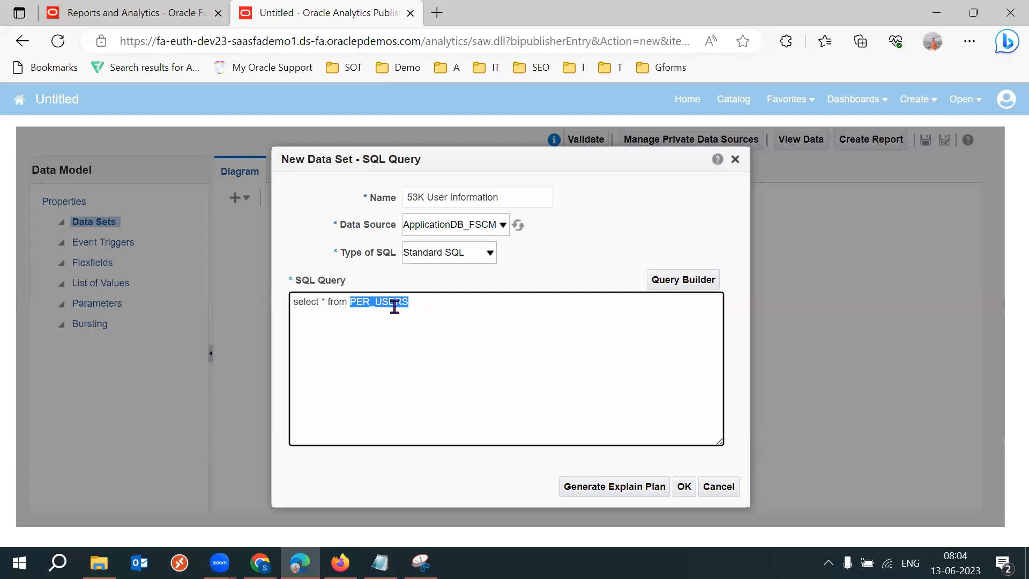
pyautogui.click(323, 301)
pyautogui.doubleClick(322, 301)
pyautogui.moveTo(349, 302); pyautogui.dragTo(406, 301)
pyautogui.click(424, 304)
pyautogui.click(684, 488)
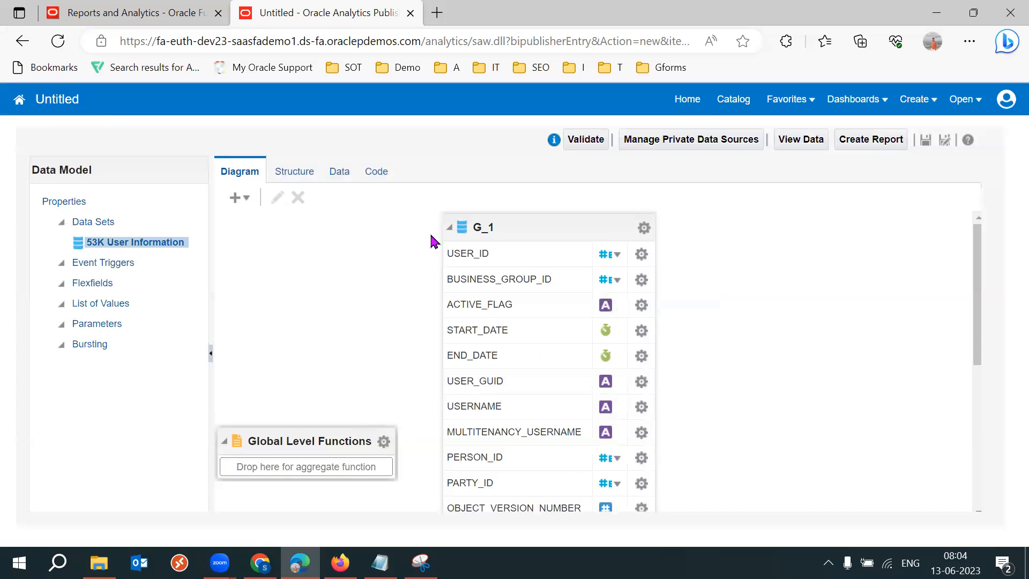
# Open the data preview, set the row count to 200, and view the returned data.
pyautogui.click(340, 176)
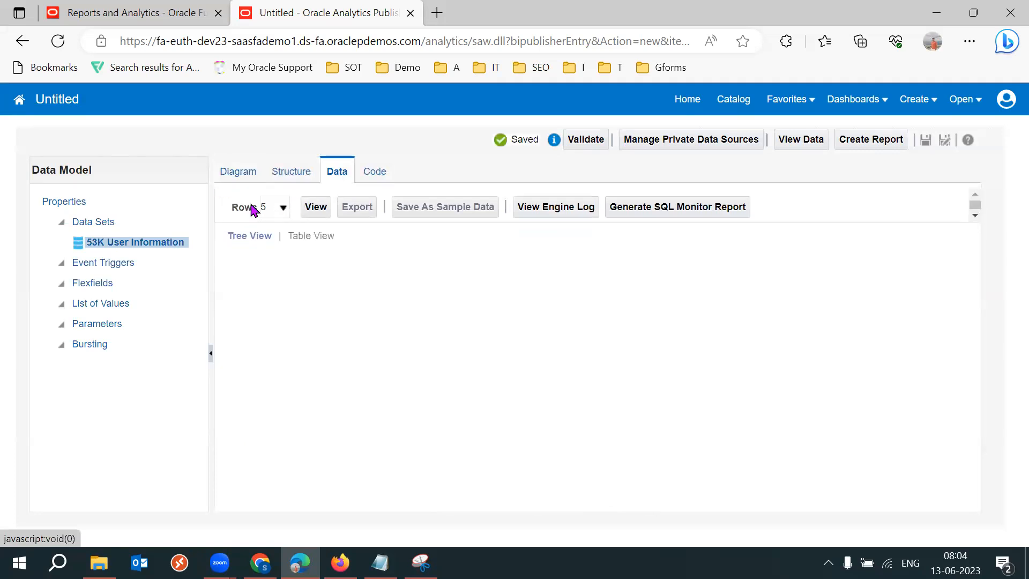
pyautogui.moveTo(230, 208); pyautogui.dragTo(267, 212)
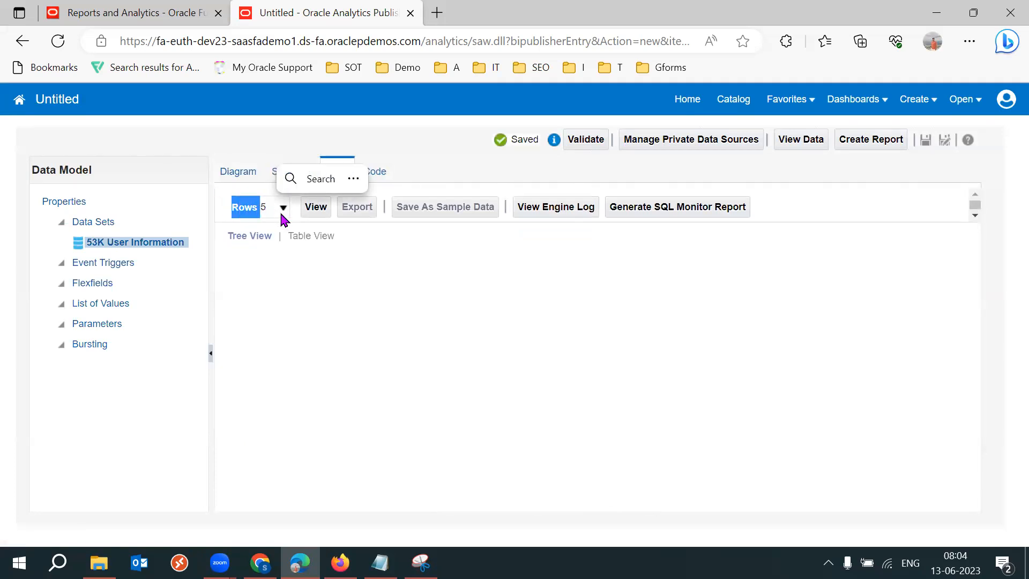
pyautogui.click(362, 252)
pyautogui.click(283, 210)
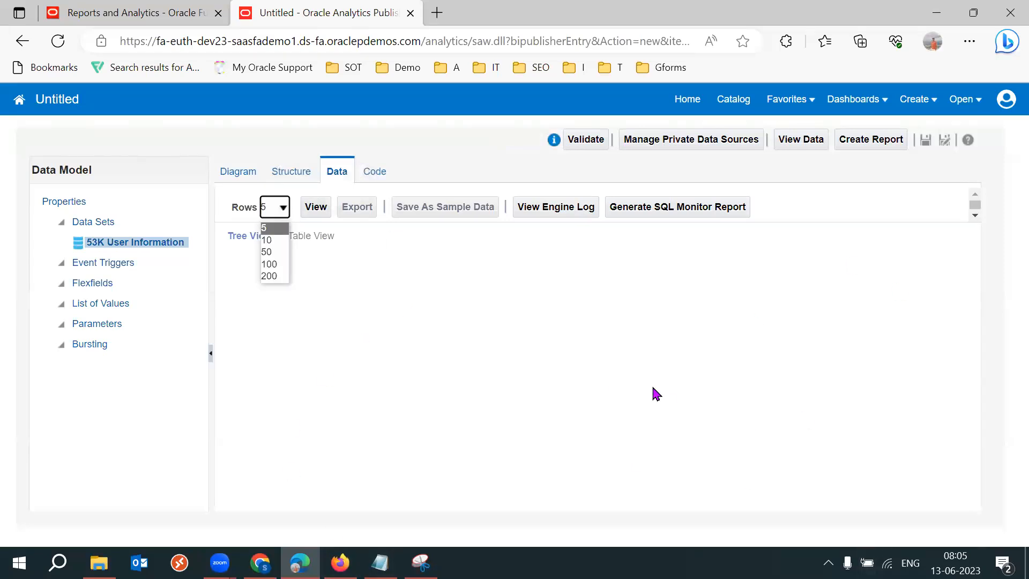
pyautogui.click(269, 276)
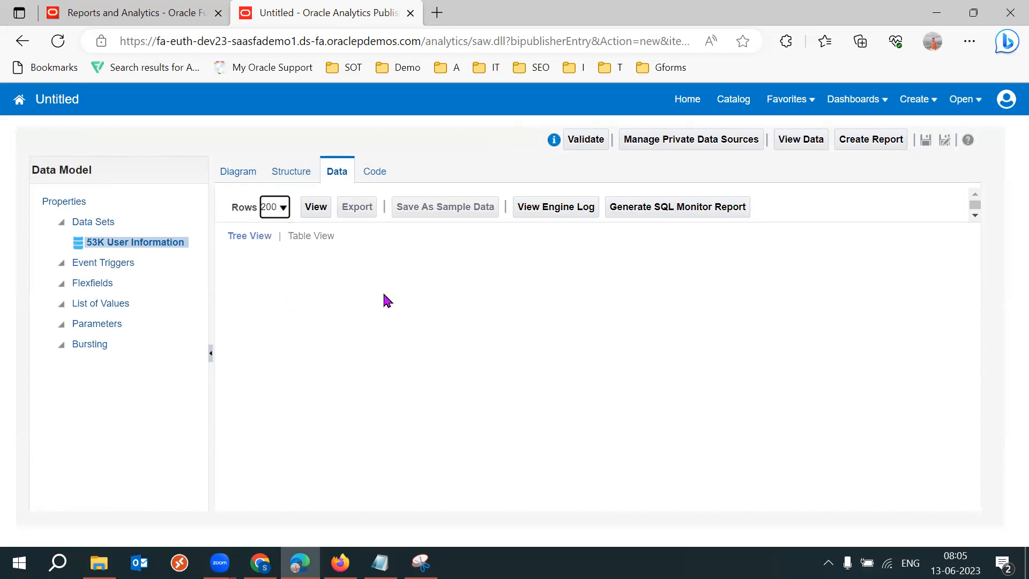
pyautogui.click(317, 209)
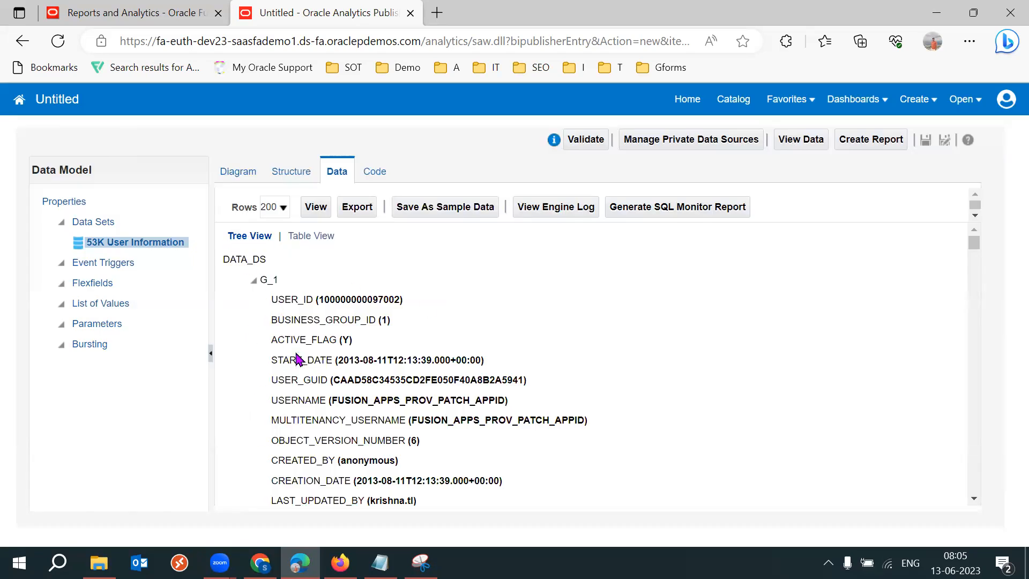
# Browse the returned user records in tree view, then switch to table view.
pyautogui.doubleClick(264, 282)
pyautogui.scroll(-5, 979, 250)
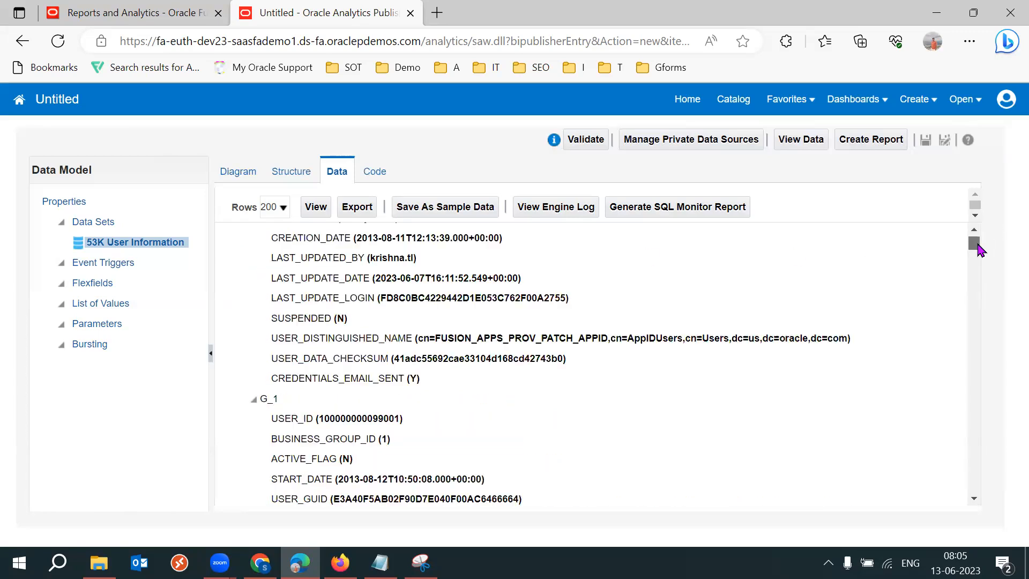
pyautogui.scroll(-5, 978, 250)
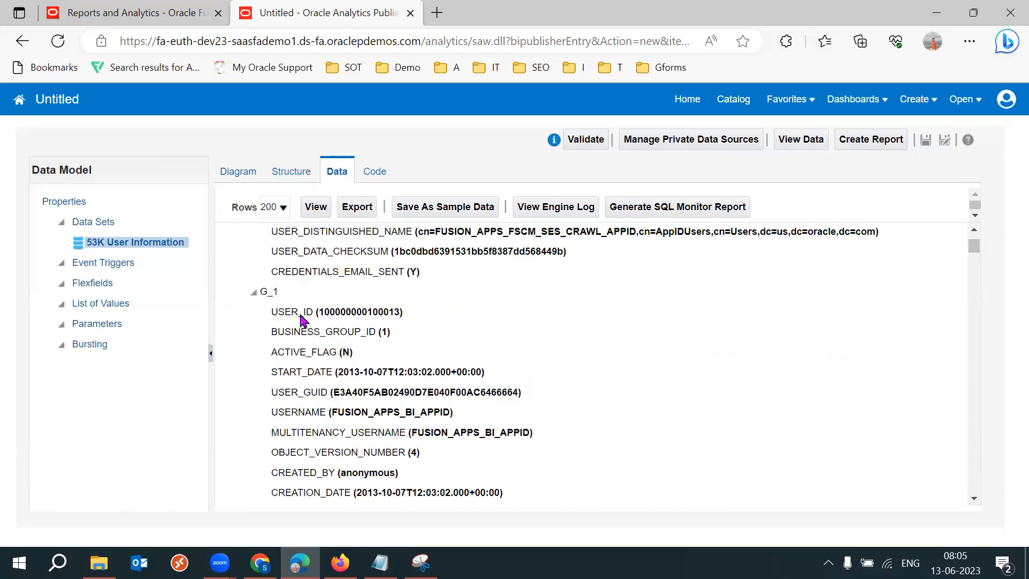
pyautogui.moveTo(298, 312); pyautogui.dragTo(334, 393)
pyautogui.scroll(-9, 978, 250)
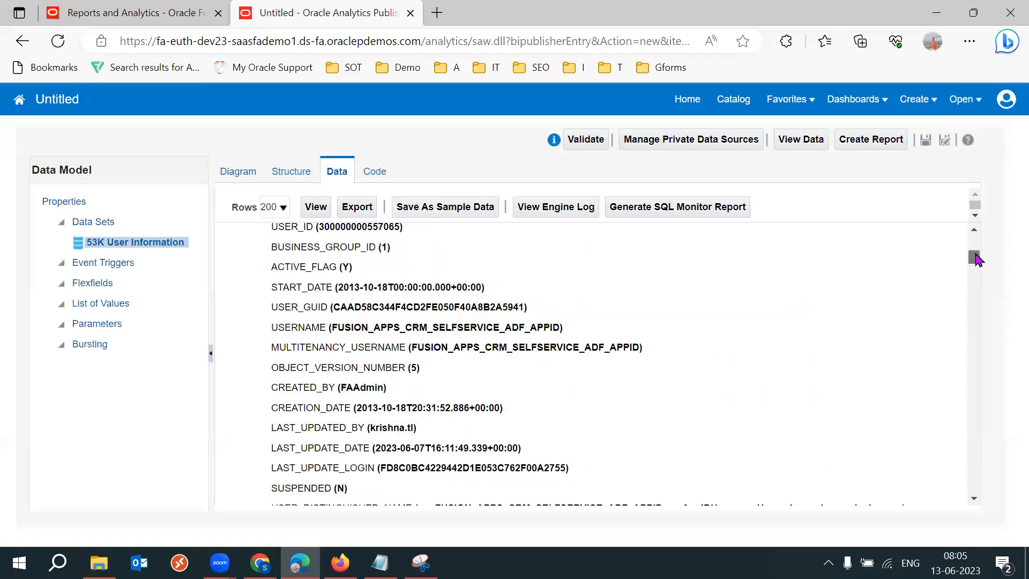
pyautogui.moveTo(974, 259); pyautogui.dragTo(975, 237)
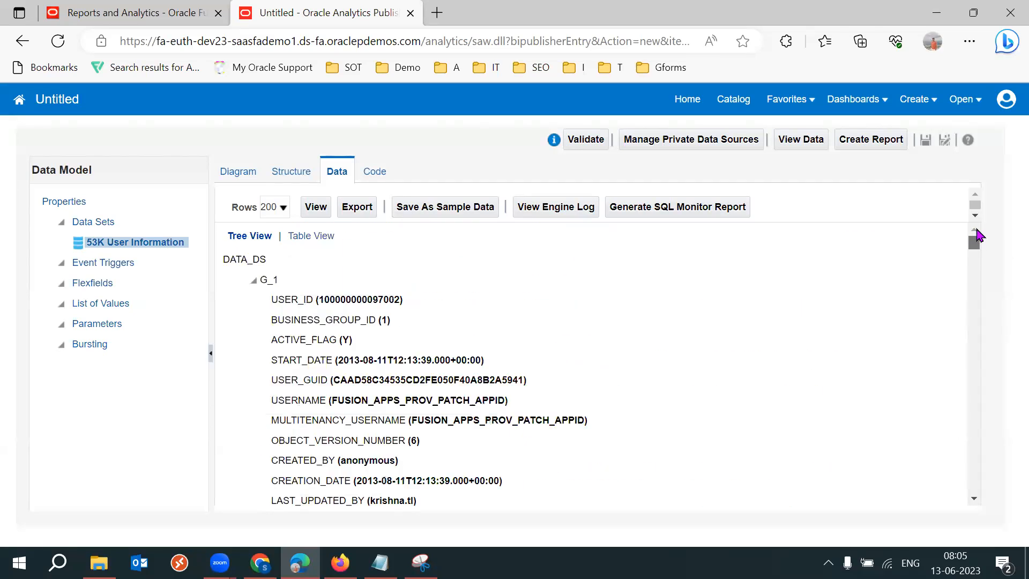
pyautogui.click(296, 237)
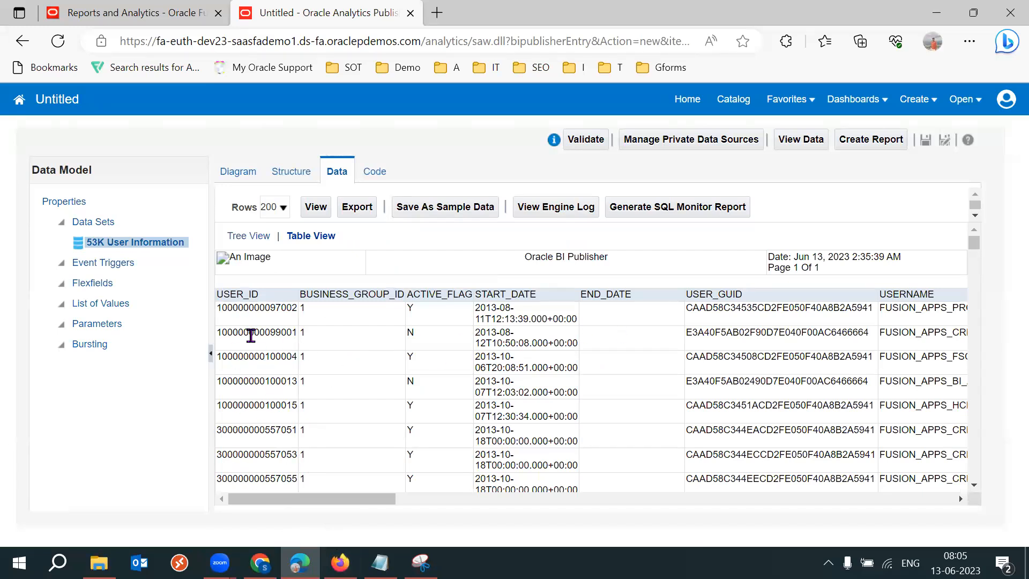
pyautogui.moveTo(240, 320); pyautogui.dragTo(293, 359)
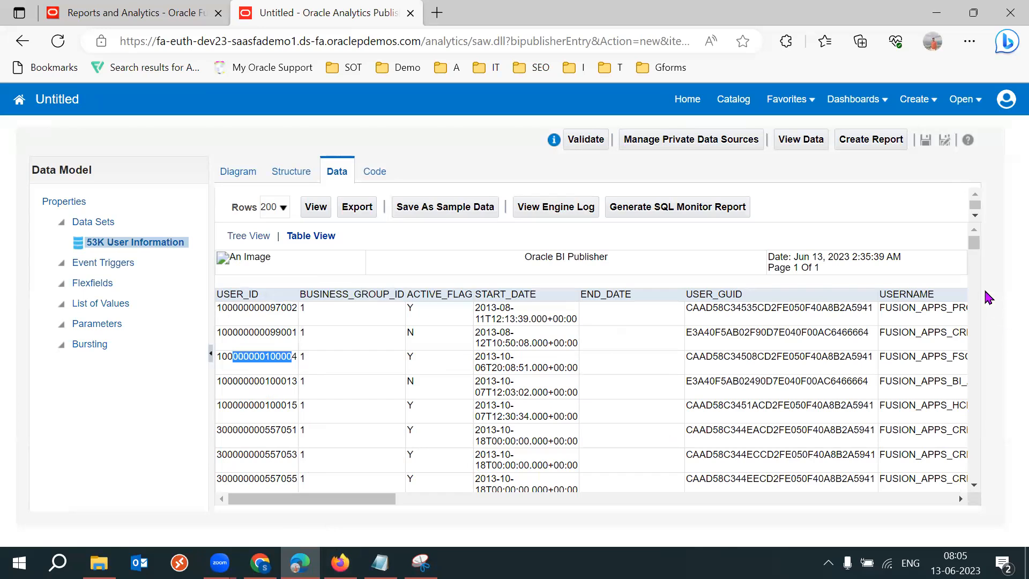
pyautogui.moveTo(973, 247); pyautogui.dragTo(975, 214)
pyautogui.click(281, 207)
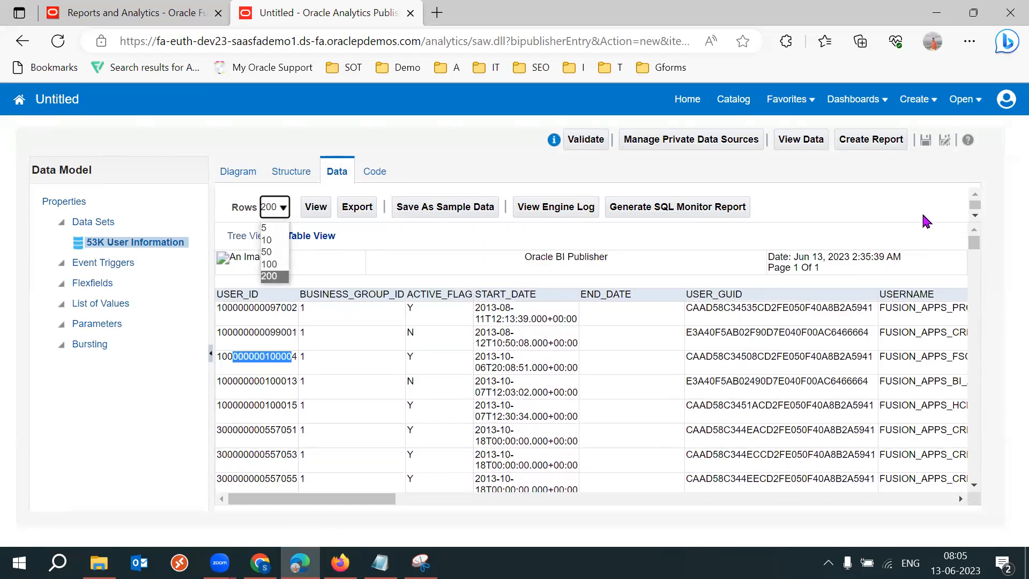
pyautogui.click(846, 199)
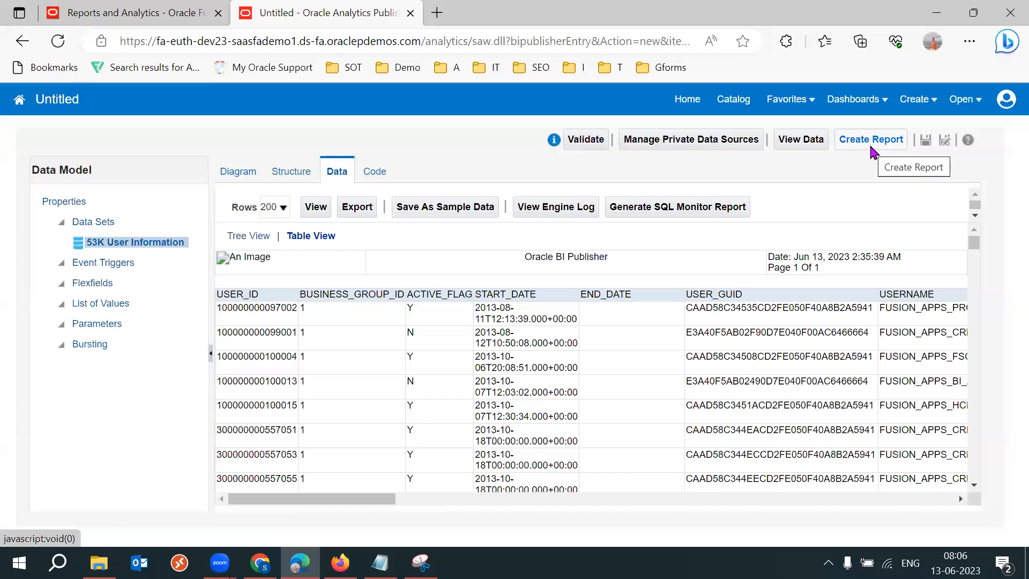
pyautogui.click(874, 146)
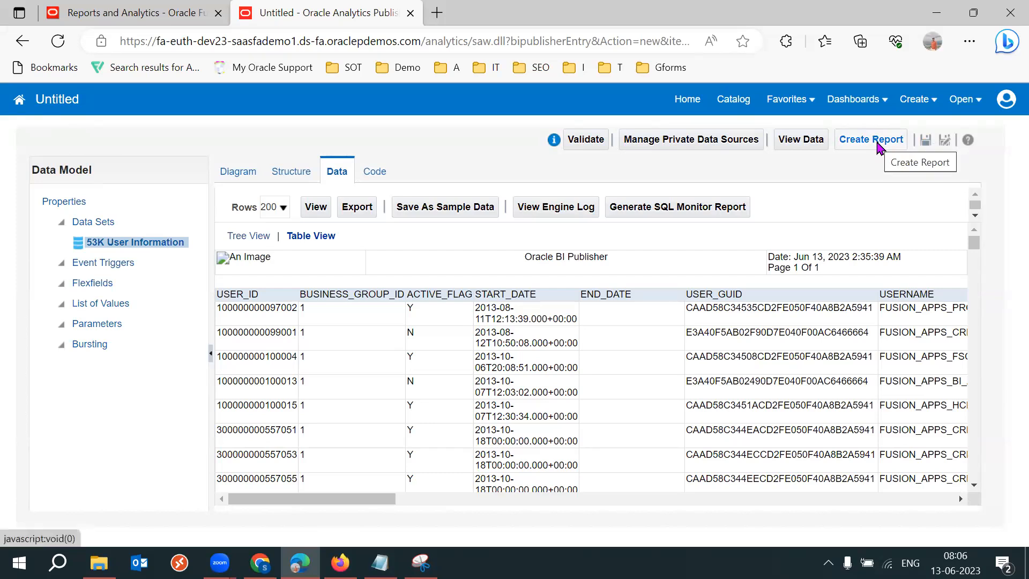
pyautogui.click(281, 211)
pyautogui.click(862, 173)
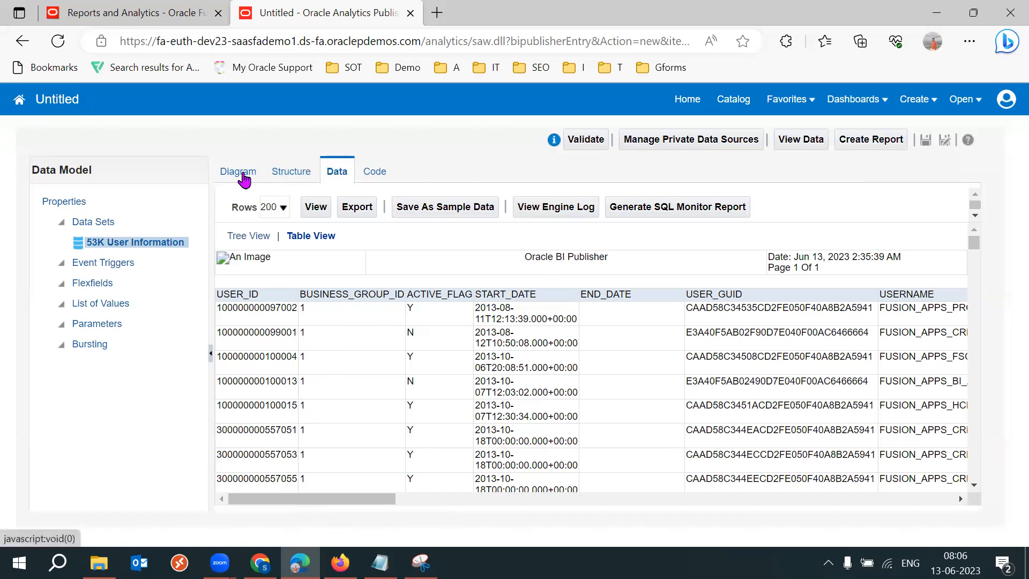
# Scroll across the table to examine the USERNAME column, then return to the data model diagram.
pyautogui.moveTo(370, 500); pyautogui.dragTo(445, 499)
pyautogui.doubleClick(586, 297)
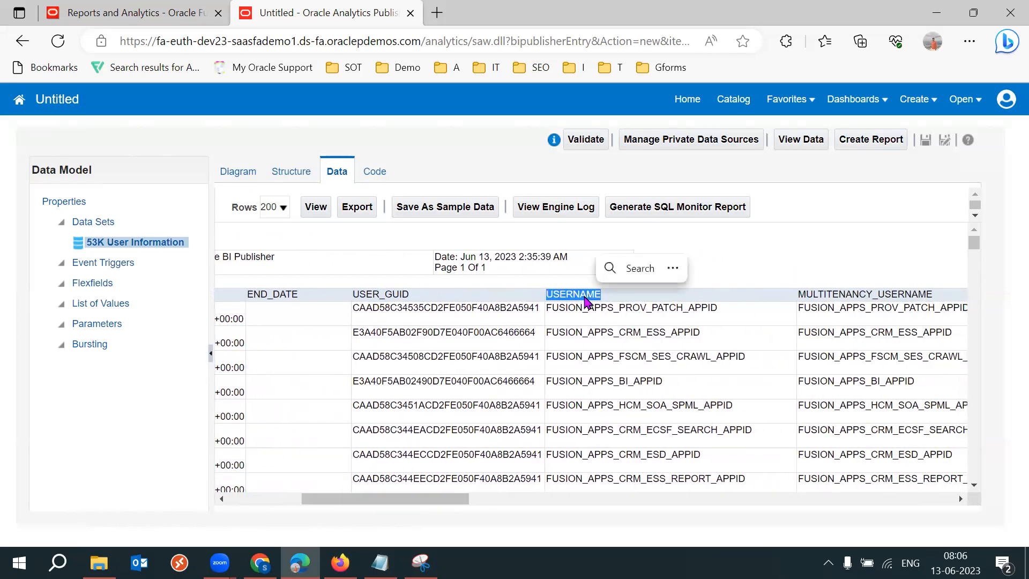
pyautogui.doubleClick(585, 295)
pyautogui.doubleClick(584, 295)
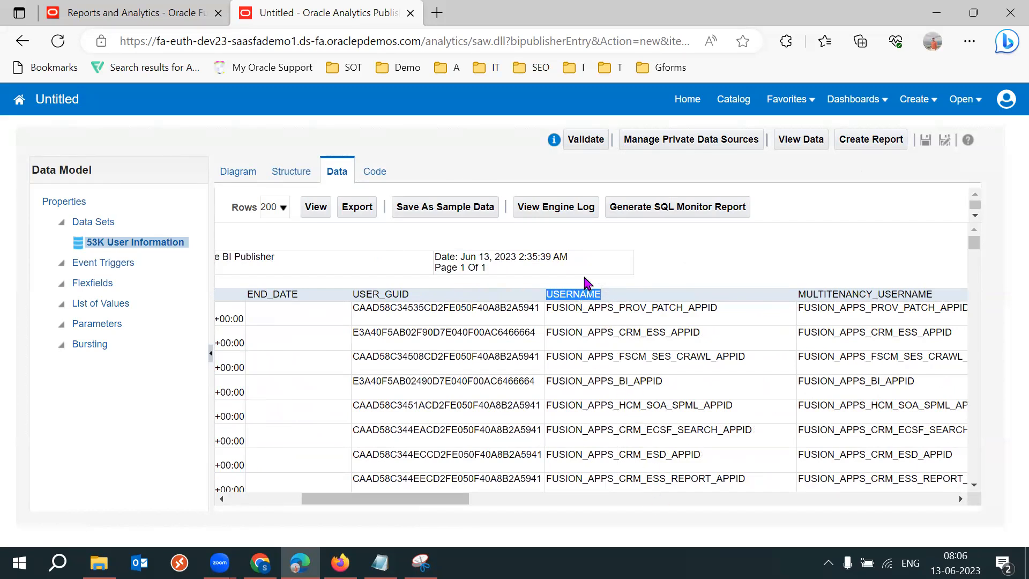
pyautogui.doubleClick(573, 294)
pyautogui.doubleClick(572, 295)
pyautogui.hotkey('ctrl', 'c')
pyautogui.click(238, 173)
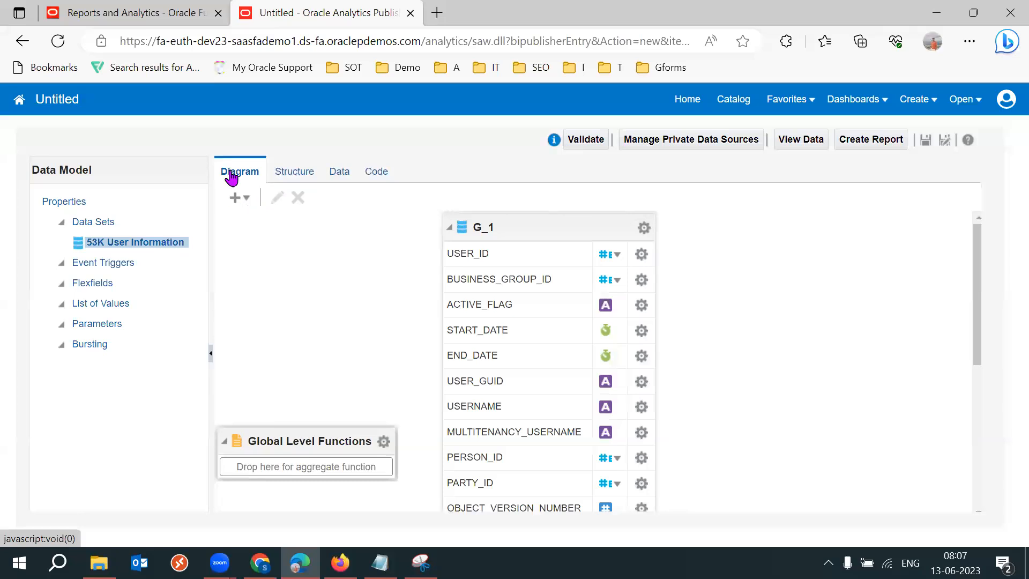
# Edit the data set's SQL query to add a WHERE condition on USERNAME for a single specific user, and save it.
pyautogui.click(121, 247)
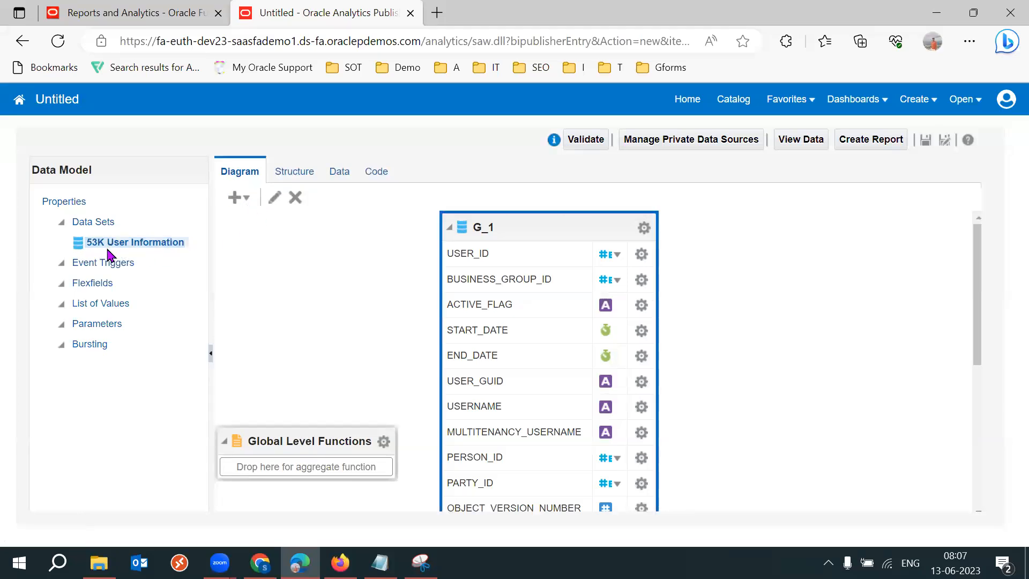
pyautogui.click(274, 198)
pyautogui.click(451, 299)
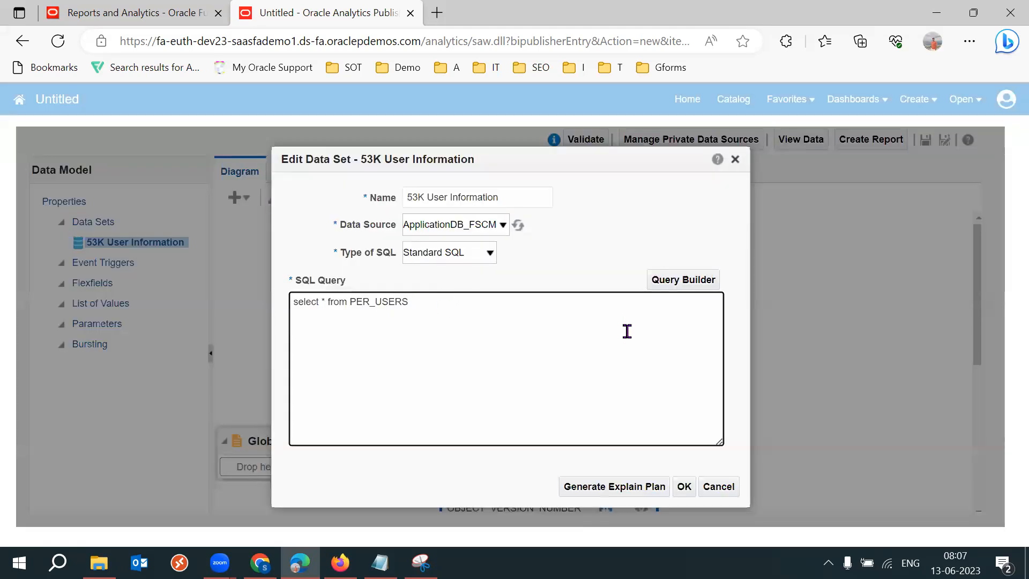
pyautogui.write('where')
pyautogui.hotkey('ctrl', 'v')
pyautogui.click(500, 302)
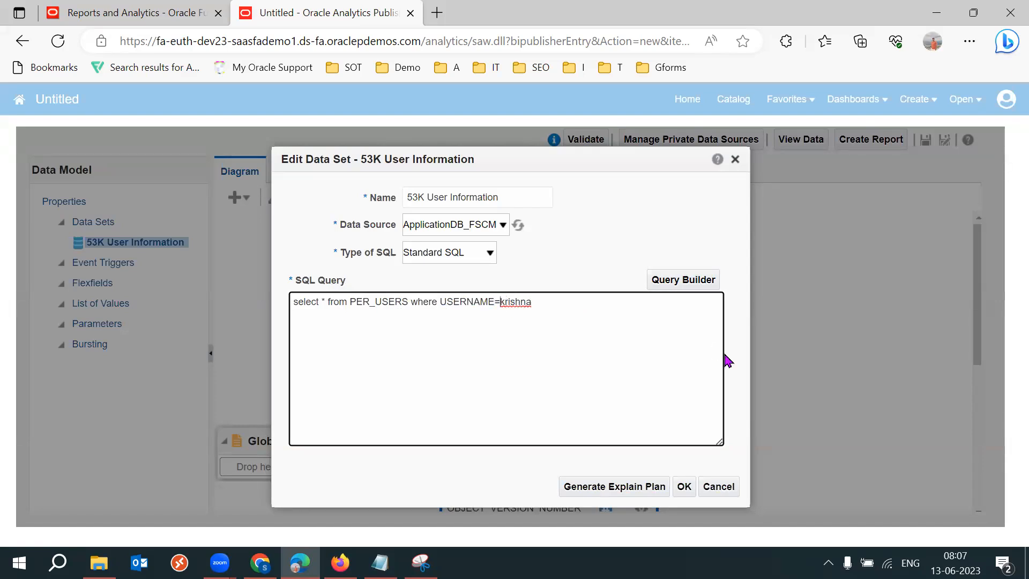
pyautogui.write("'")
pyautogui.click(412, 302)
pyautogui.press('Return')
pyautogui.moveTo(413, 302); pyautogui.dragTo(292, 301)
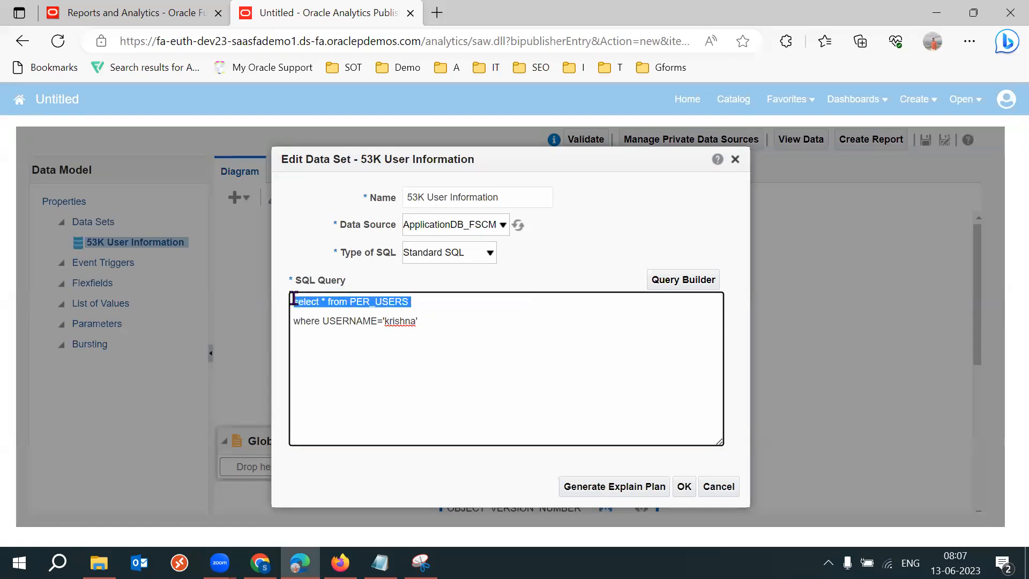
pyautogui.click(460, 306)
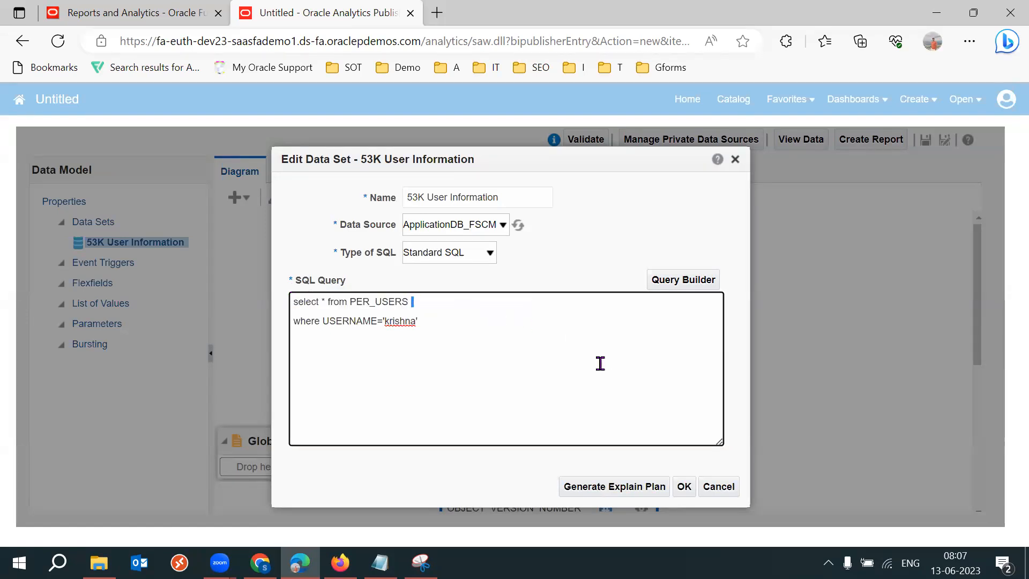
pyautogui.moveTo(421, 326); pyautogui.dragTo(385, 325)
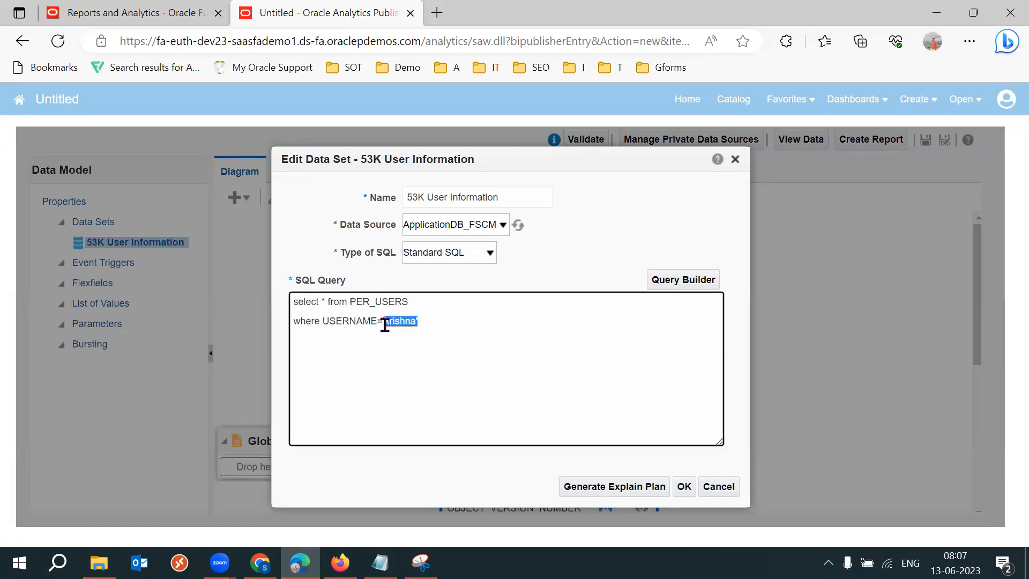
pyautogui.click(416, 301)
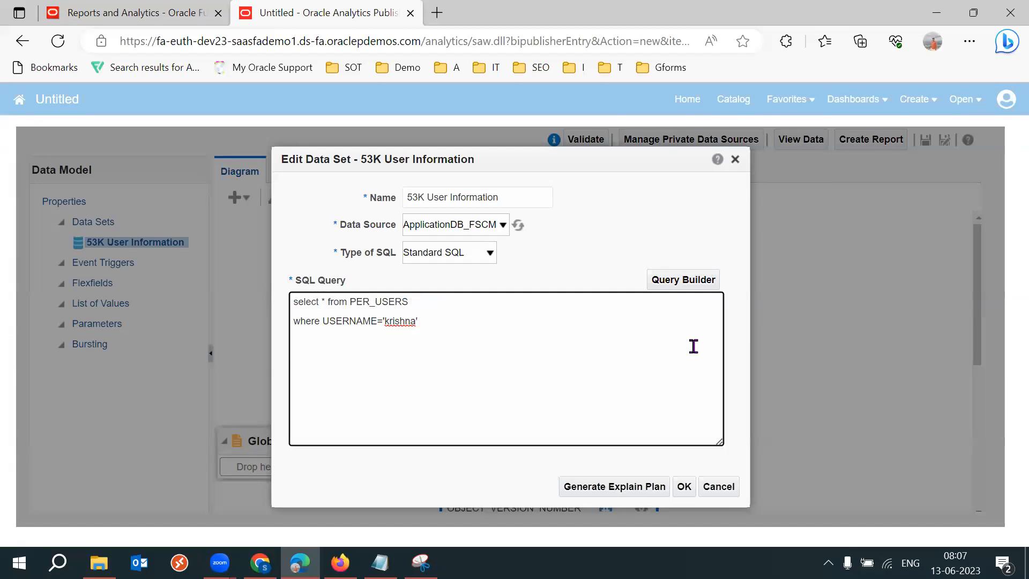
pyautogui.press('Delete')
pyautogui.press('Delete')
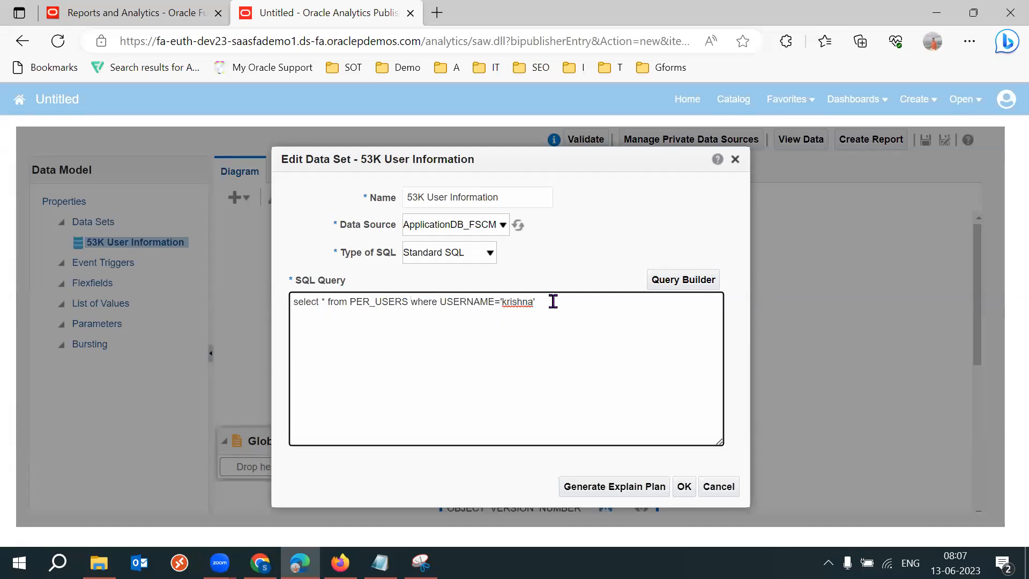
pyautogui.click(685, 486)
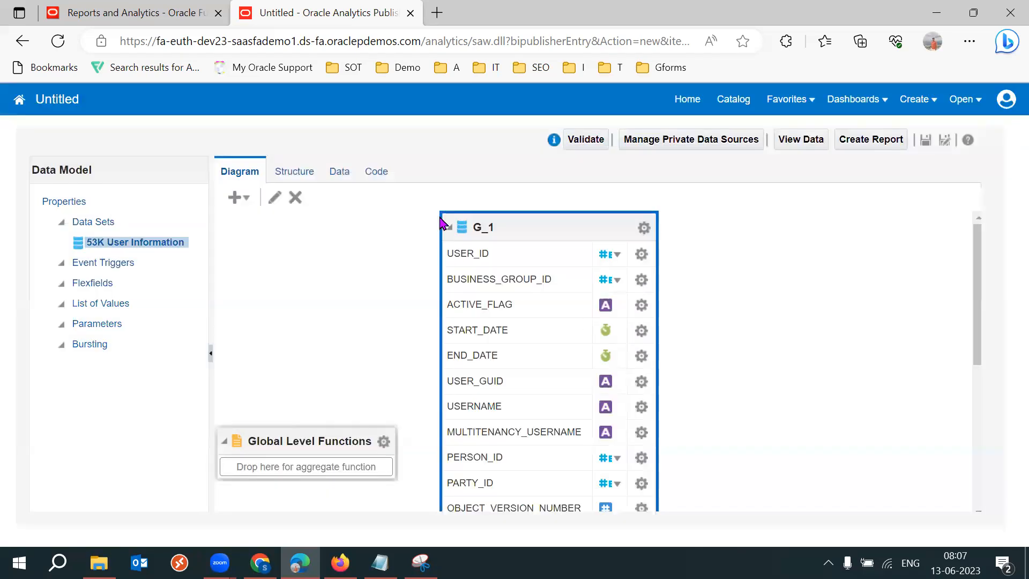
# Preview the filtered data set results and switch to table view.
pyautogui.click(339, 178)
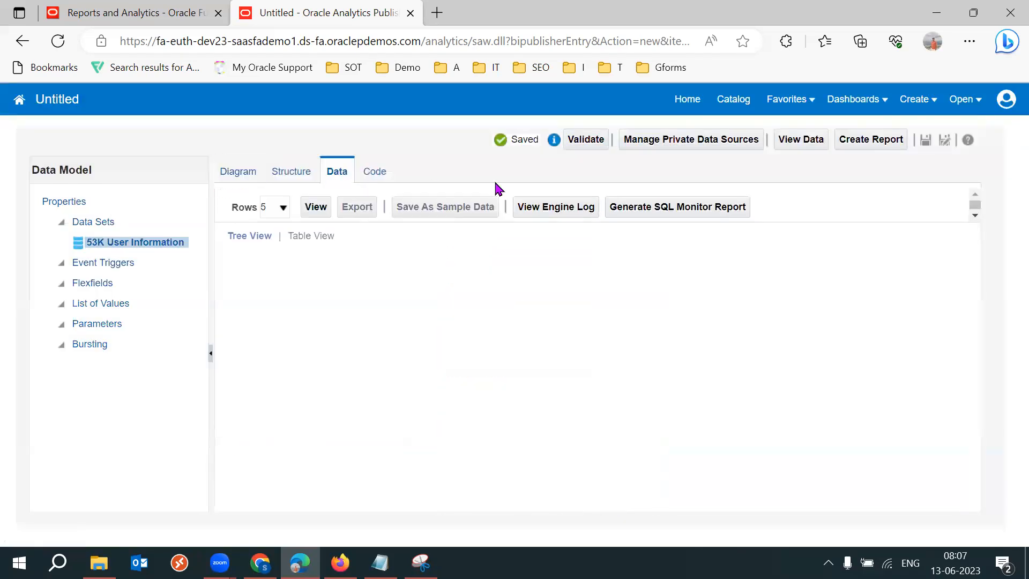
pyautogui.click(316, 207)
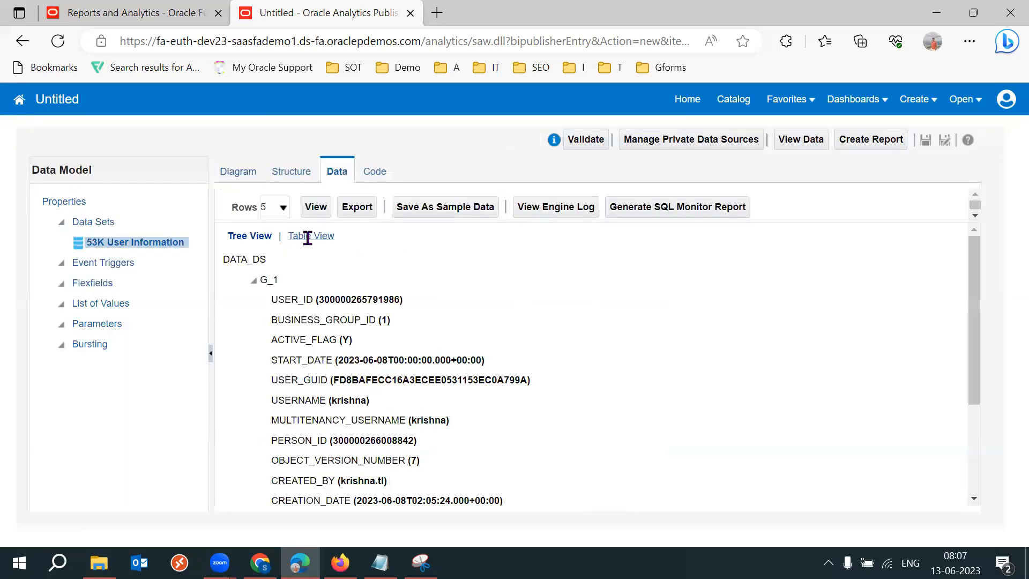
pyautogui.click(298, 236)
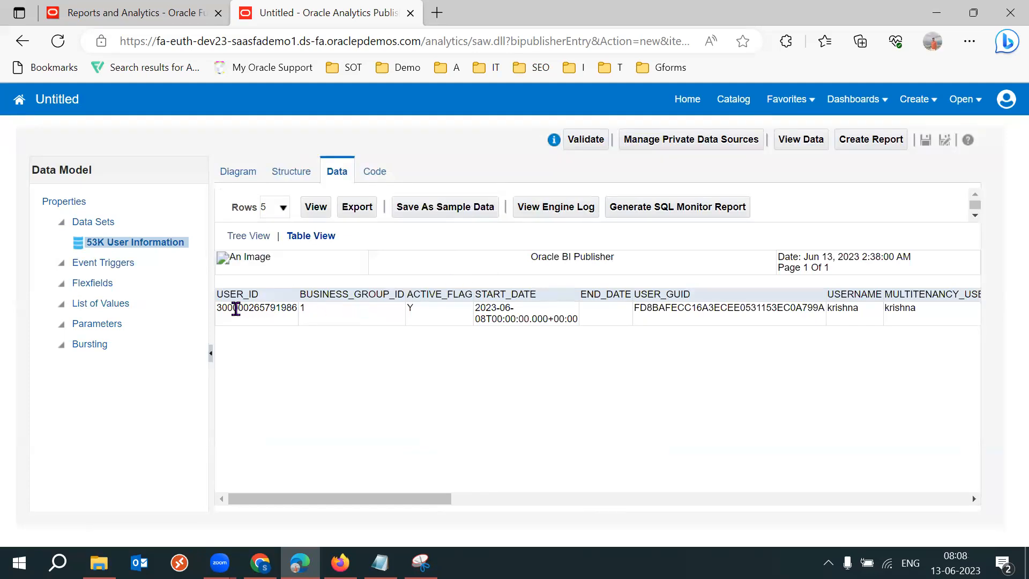
# Examine the returned user record's columns across the table.
pyautogui.moveTo(220, 308); pyautogui.dragTo(290, 309)
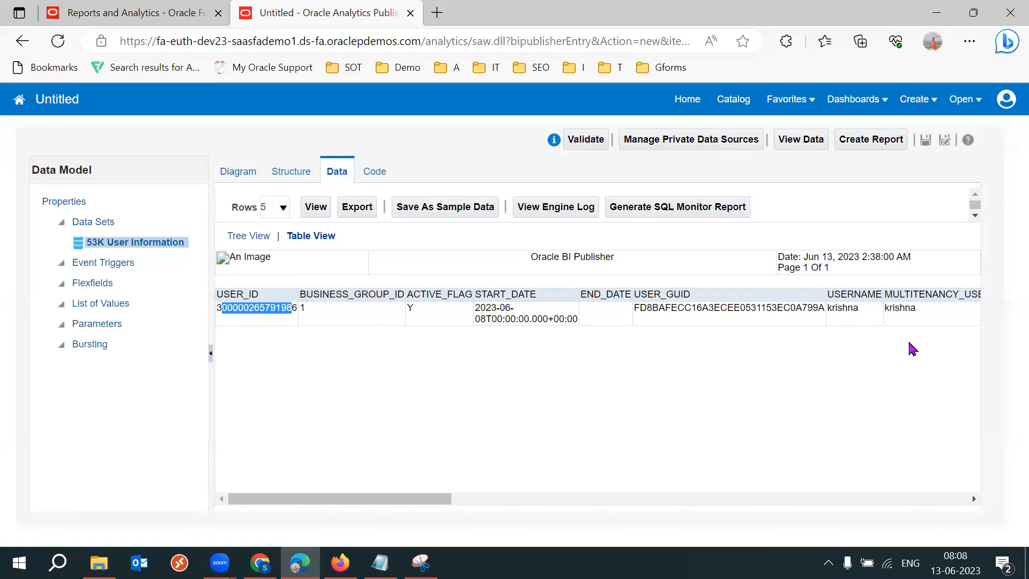
pyautogui.moveTo(832, 309); pyautogui.dragTo(865, 315)
pyautogui.moveTo(234, 309); pyautogui.dragTo(290, 309)
pyautogui.click(598, 449)
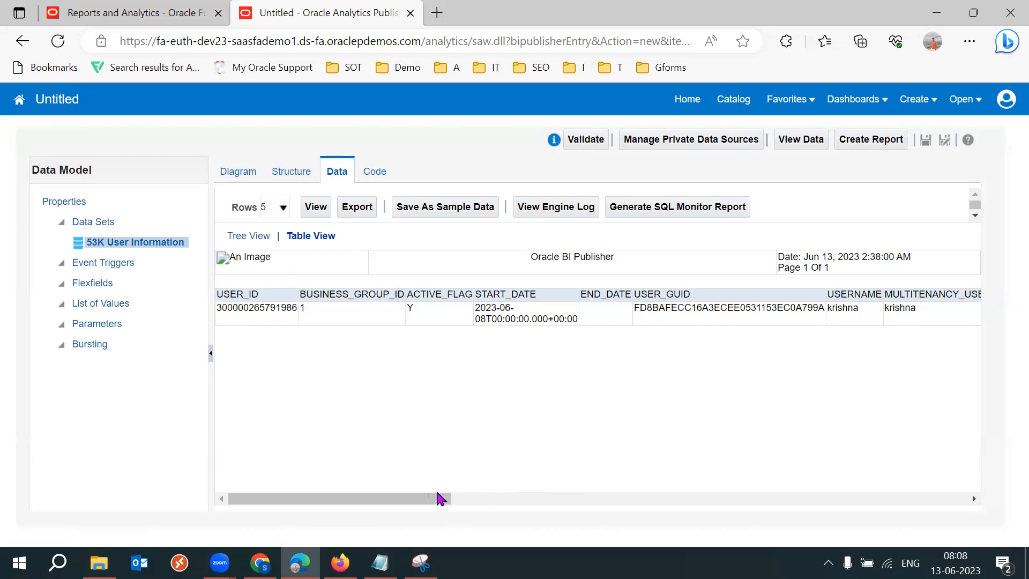
pyautogui.moveTo(430, 498); pyautogui.dragTo(588, 491)
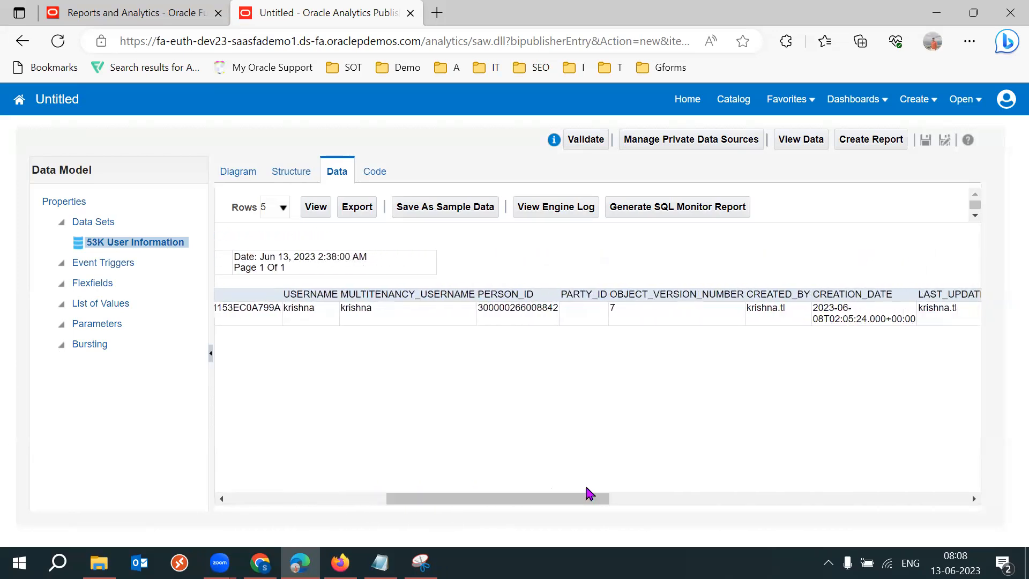
pyautogui.doubleClick(304, 310)
pyautogui.click(771, 310)
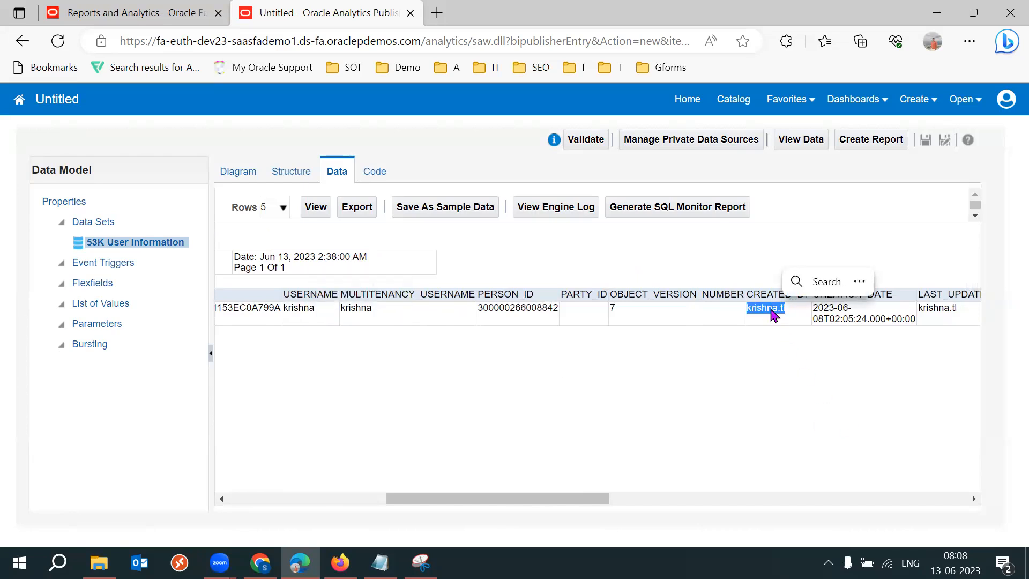
pyautogui.click(764, 415)
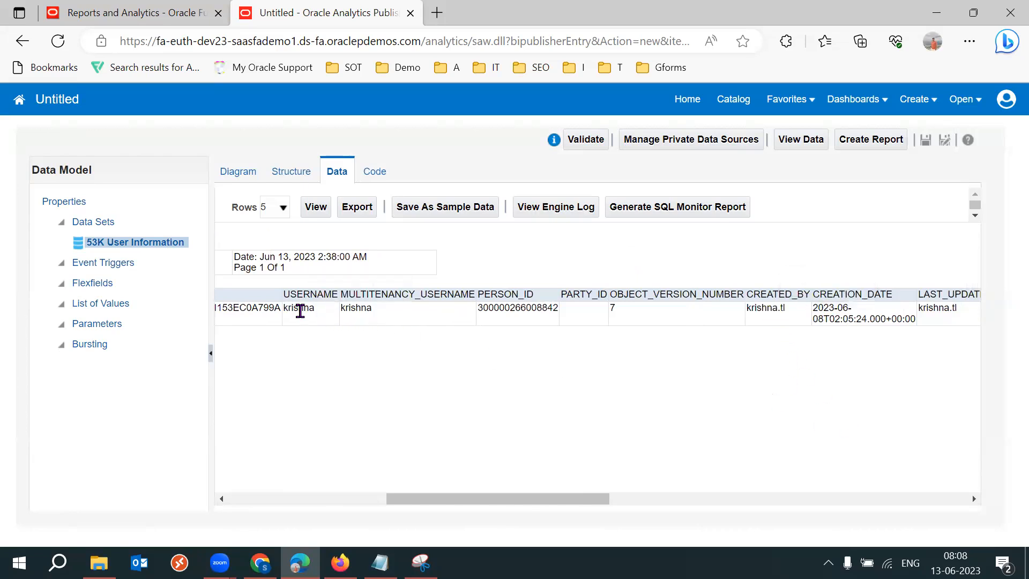
pyautogui.moveTo(579, 500); pyautogui.dragTo(632, 500)
pyautogui.moveTo(653, 307); pyautogui.dragTo(852, 386)
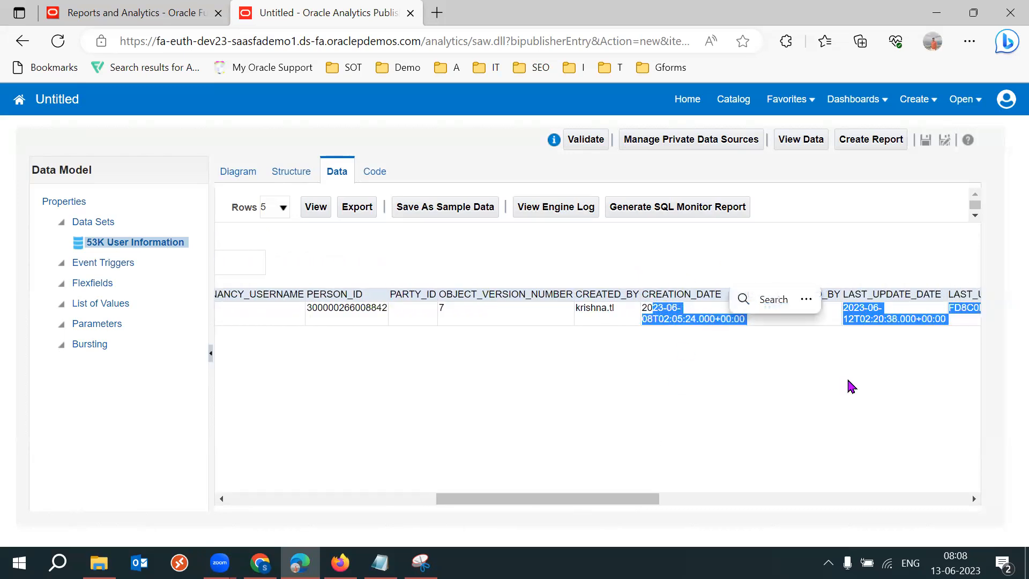
pyautogui.moveTo(620, 499); pyautogui.dragTo(611, 519)
pyautogui.click(478, 441)
pyautogui.moveTo(490, 499); pyautogui.dragTo(303, 512)
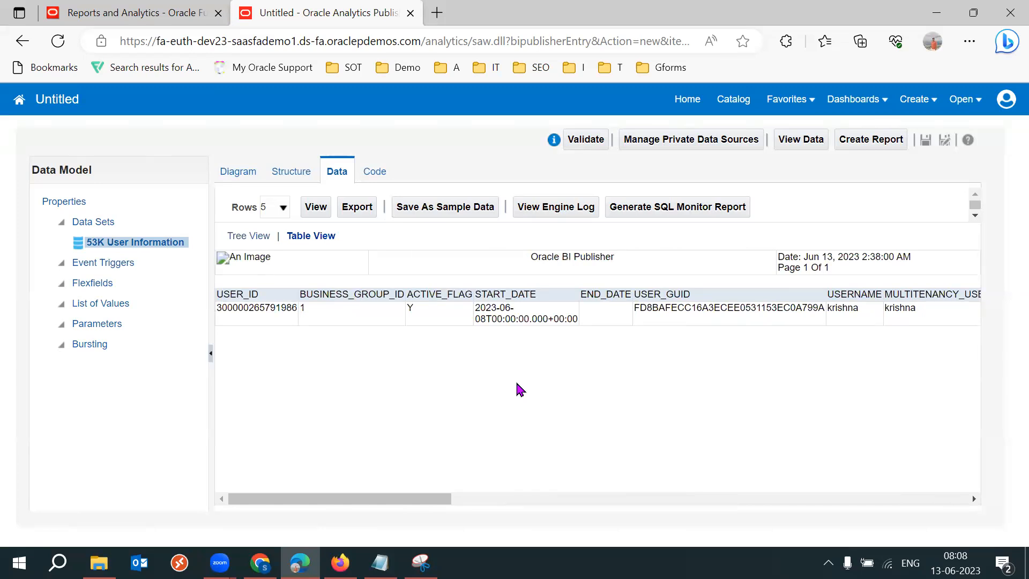
# Reopen the data set query from the diagram and highlight its table name and WHERE condition.
pyautogui.click(239, 173)
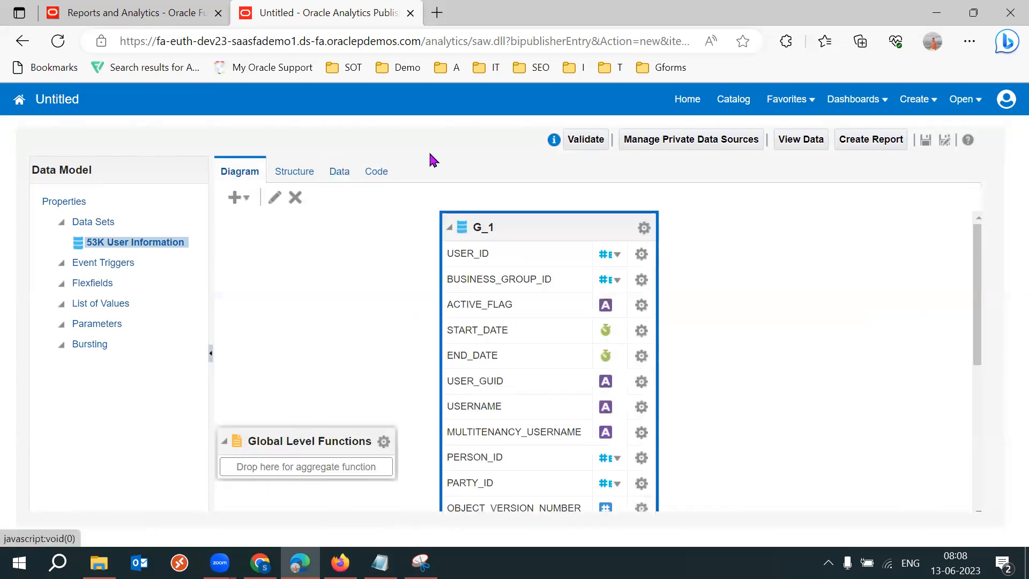
pyautogui.click(274, 197)
pyautogui.click(567, 308)
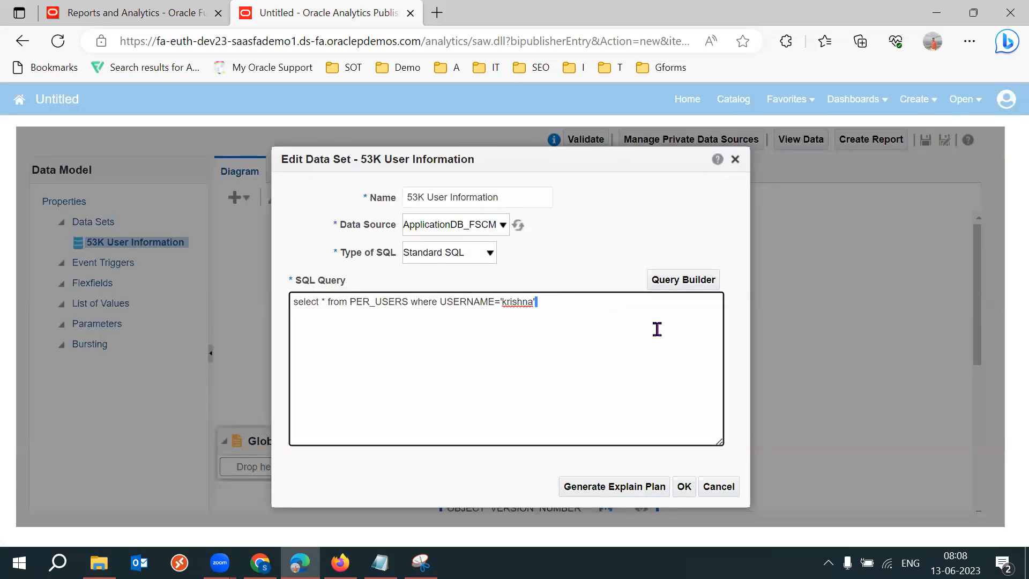
pyautogui.press('Return')
pyautogui.hotkey('ctrl', 'a')
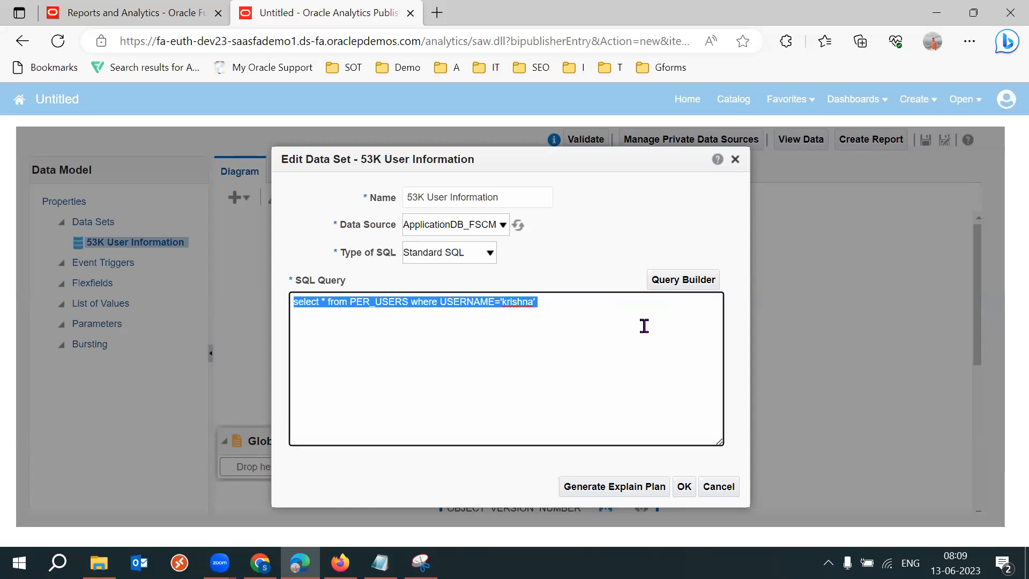
pyautogui.click(600, 309)
pyautogui.hotkey('ctrl', 'a')
pyautogui.click(523, 321)
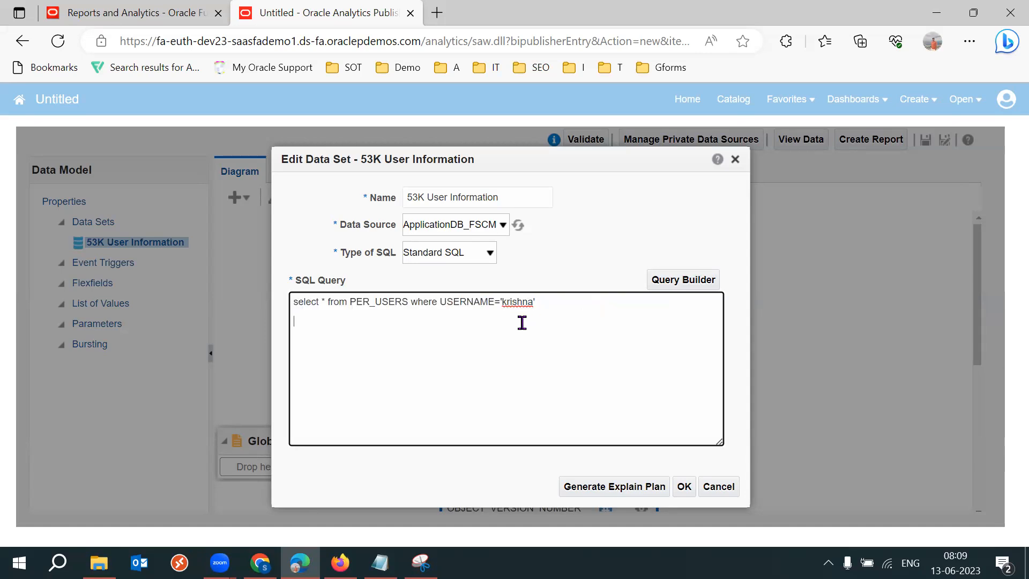
pyautogui.moveTo(402, 301); pyautogui.dragTo(432, 303)
pyautogui.click(539, 328)
pyautogui.moveTo(439, 301); pyautogui.dragTo(497, 298)
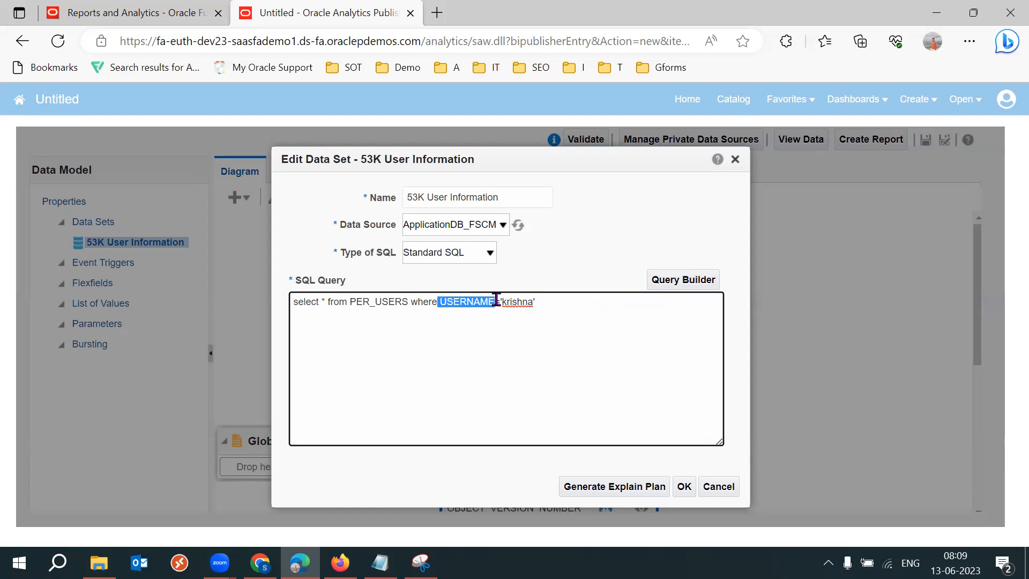
pyautogui.moveTo(549, 298)
pyautogui.mouseDown()
pyautogui.moveTo(490, 301)
pyautogui.moveTo(544, 301)
pyautogui.mouseUp()
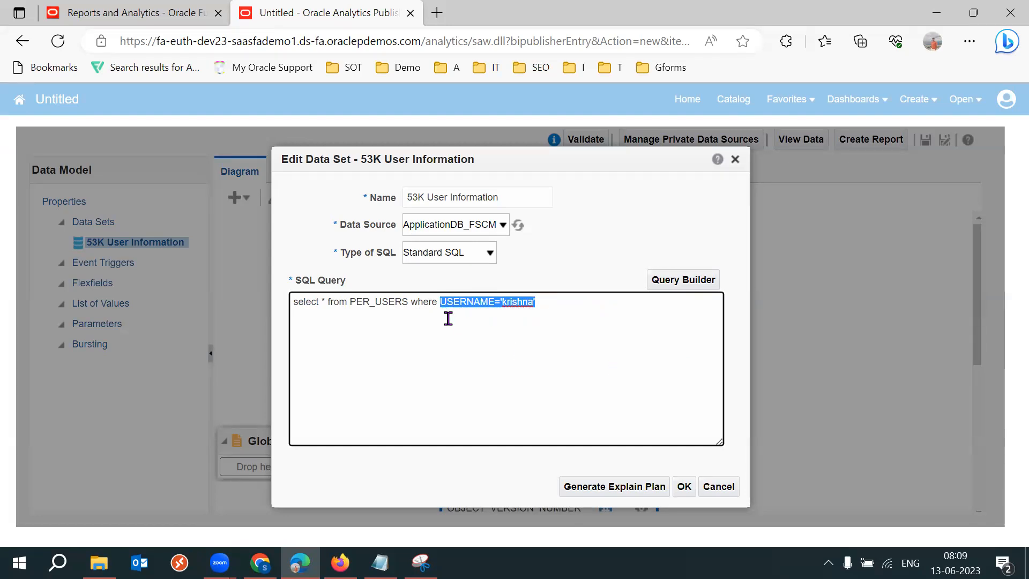
pyautogui.moveTo(409, 301); pyautogui.dragTo(350, 302)
pyautogui.click(416, 324)
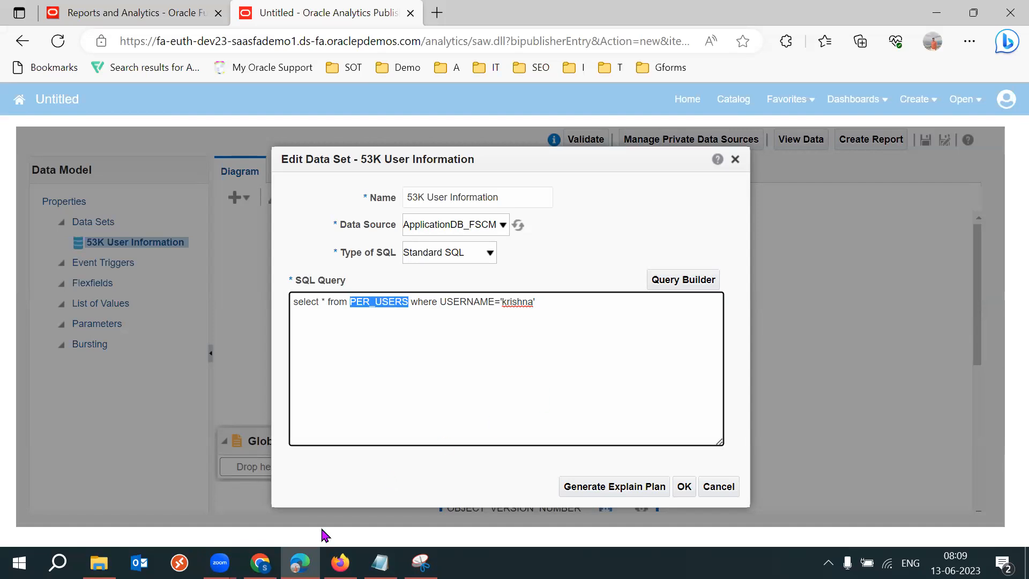
# Switch to the 2023 SCM Setups Sheet spreadsheet and review the Basics sheet rows below the PER_USERS entry.
pyautogui.click(260, 563)
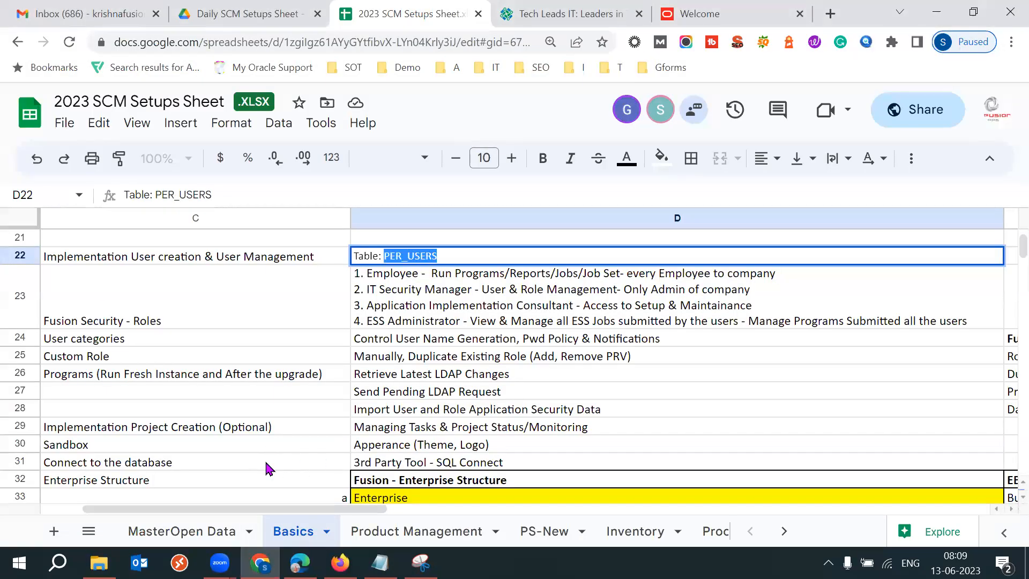
pyautogui.click(268, 466)
pyautogui.press('Down')
pyautogui.press('Down')
pyautogui.press('Down')
pyautogui.press('Down')
pyautogui.press('Down')
pyautogui.press('Down')
pyautogui.press('Down')
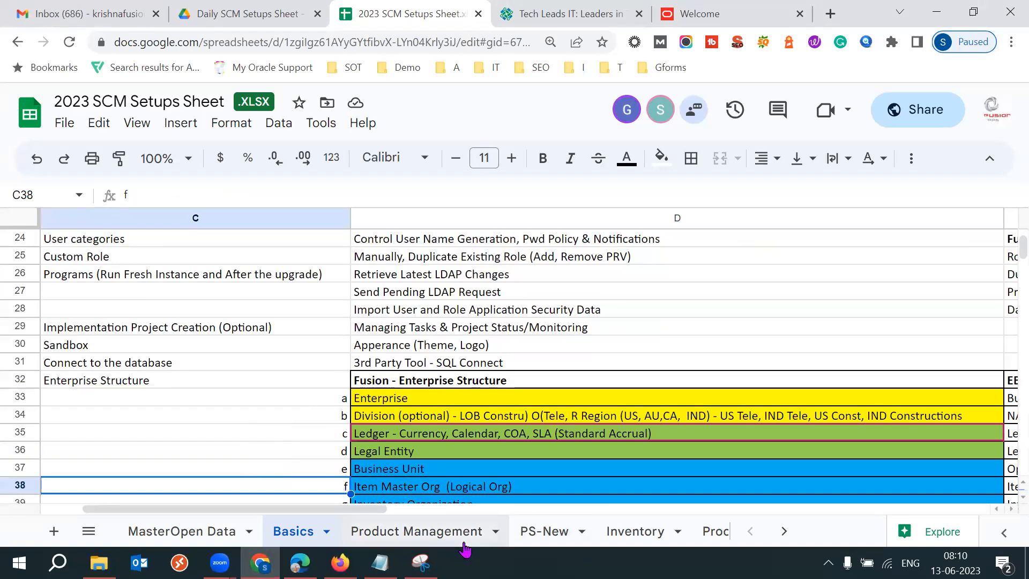
# Open the Inventory sheet, move down to the Tables section, and select the listed inventory tables.
pyautogui.click(622, 528)
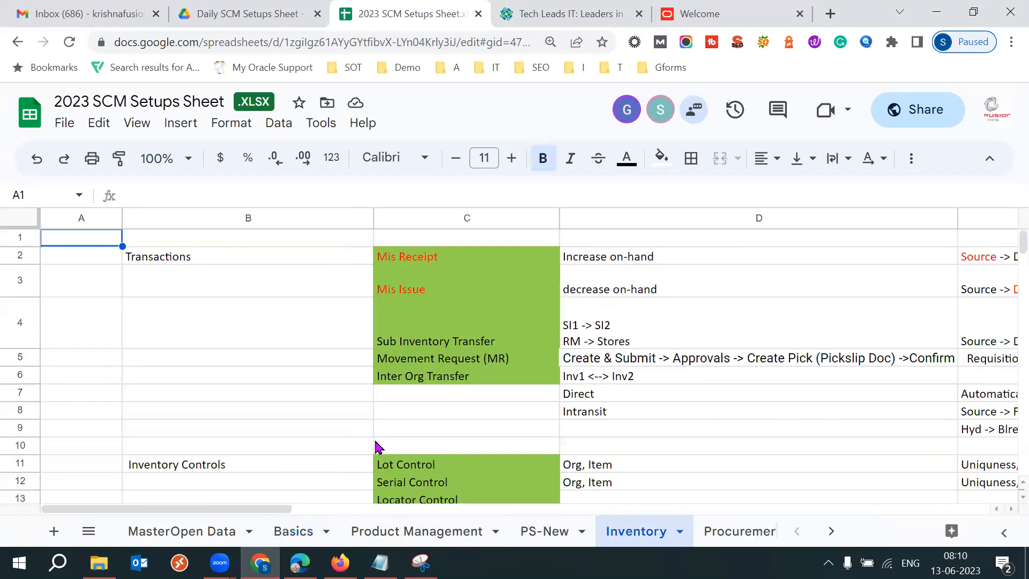
pyautogui.click(331, 451)
pyautogui.press('Down')
pyautogui.press('Down')
pyautogui.press('Down')
pyautogui.press('Down')
pyautogui.press('Down')
pyautogui.press('Down')
pyautogui.press('Down')
pyautogui.press('Down')
pyautogui.press('Down')
pyautogui.press('Down')
pyautogui.press('Down')
pyautogui.press('Down')
pyautogui.press('Down')
pyautogui.press('Down')
pyautogui.press('Down')
pyautogui.press('Down')
pyautogui.press('Down')
pyautogui.press('Down')
pyautogui.press('Down')
pyautogui.press('Down')
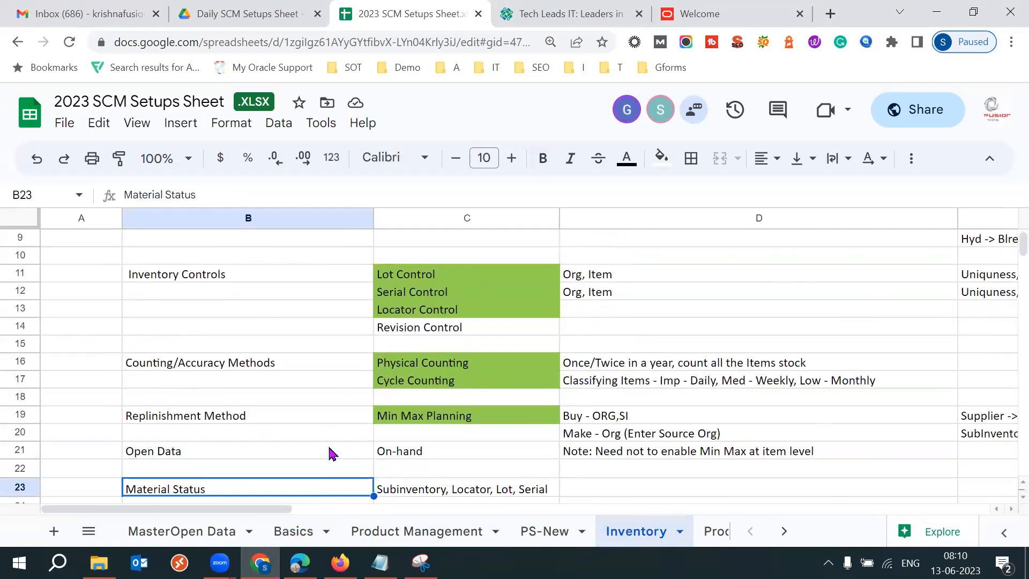
pyautogui.press('Down')
pyautogui.press('Down')
pyautogui.press('Down')
pyautogui.press('Down')
pyautogui.press('Down')
pyautogui.press('Down')
pyautogui.press('Down')
pyautogui.press('Down')
pyautogui.press('Down')
pyautogui.press('Down')
pyautogui.press('Down')
pyautogui.press('Down')
pyautogui.press('Down')
pyautogui.press('Down')
pyautogui.press('Down')
pyautogui.press('Down')
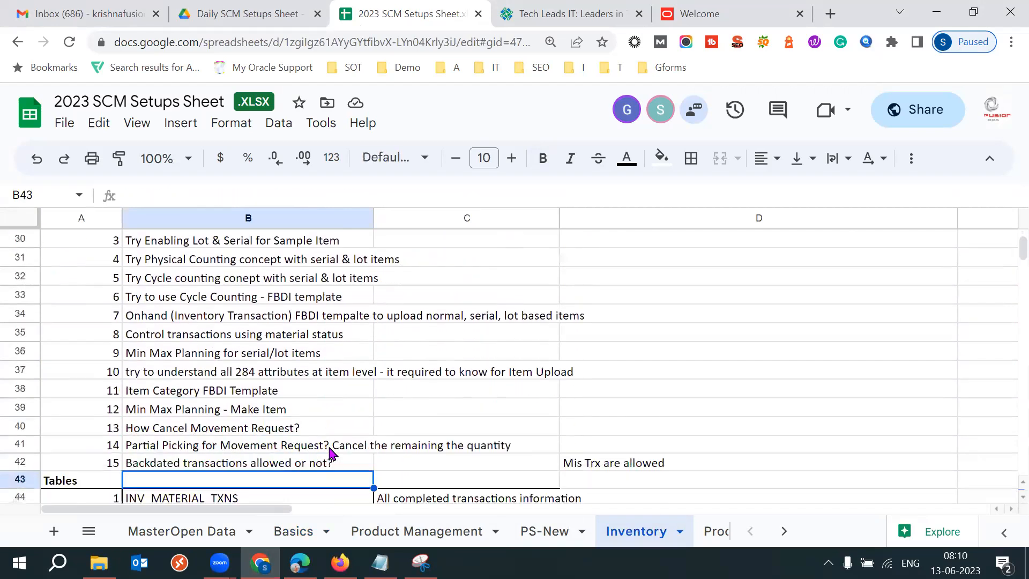
pyautogui.moveTo(111, 387); pyautogui.dragTo(201, 466)
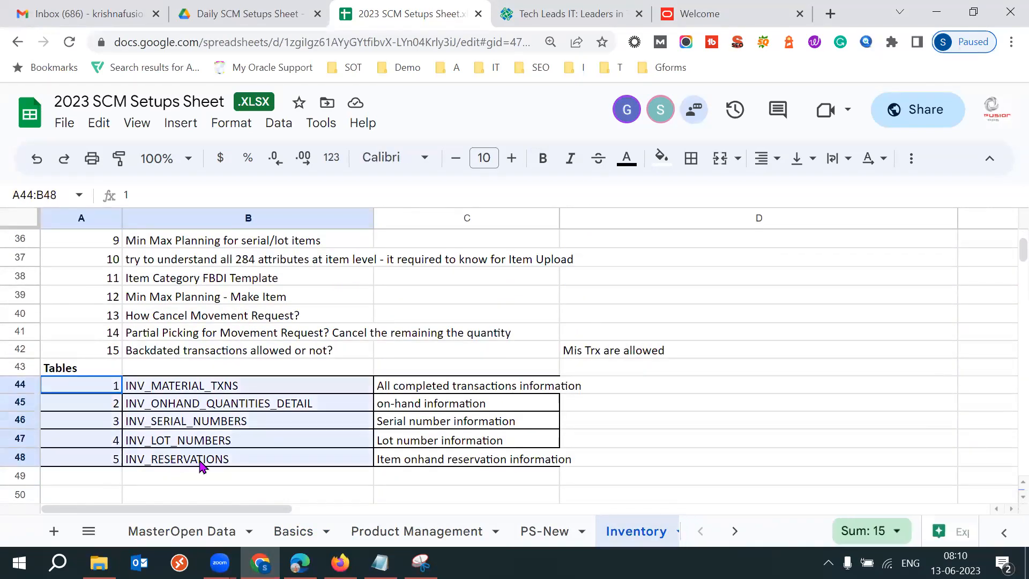
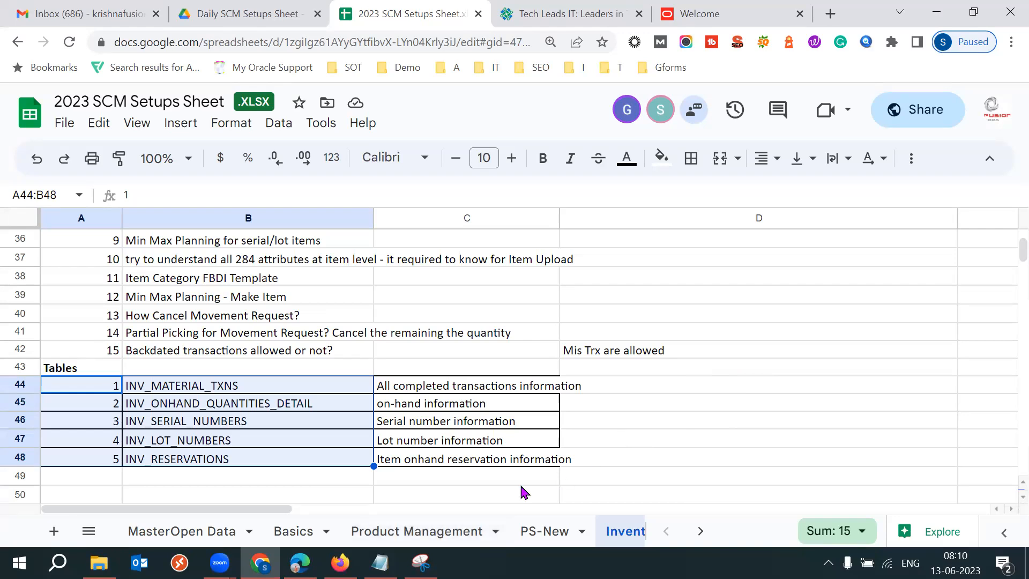
# Return to the Basics sheet, then search the web in a new tab for oracle fusion procurement tables 23b.
pyautogui.click(306, 534)
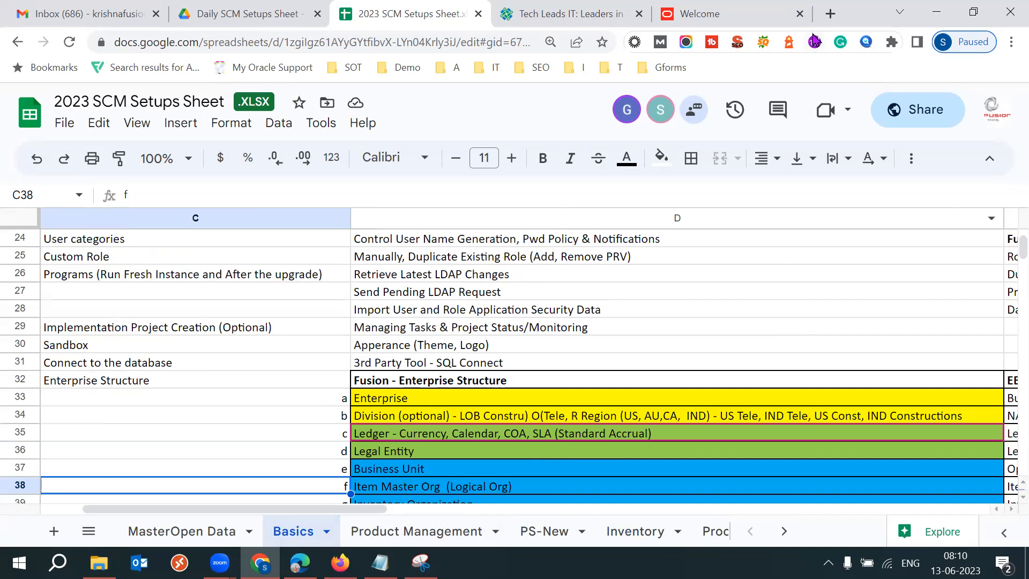
pyautogui.click(831, 14)
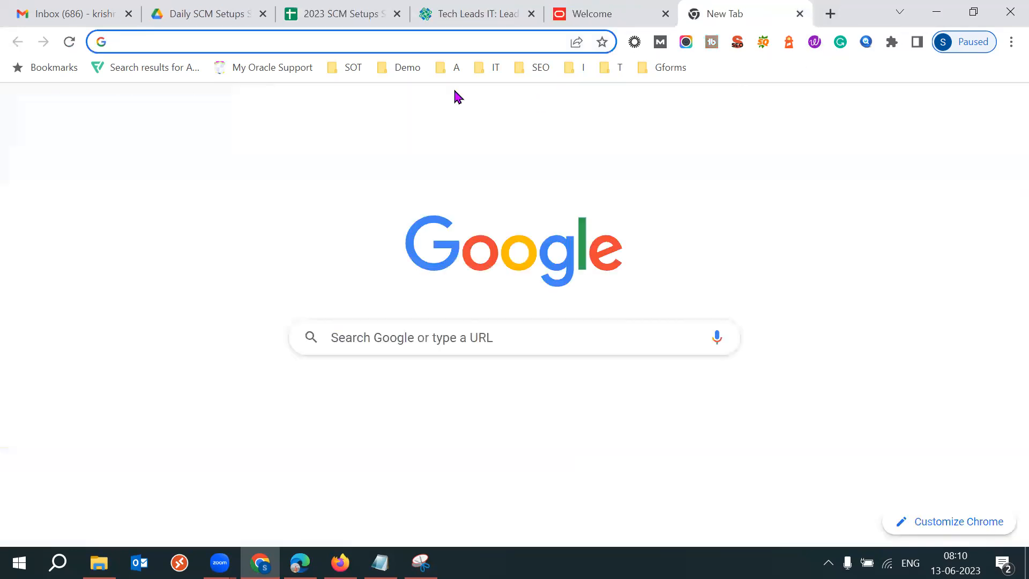
pyautogui.write('oracle fusion ')
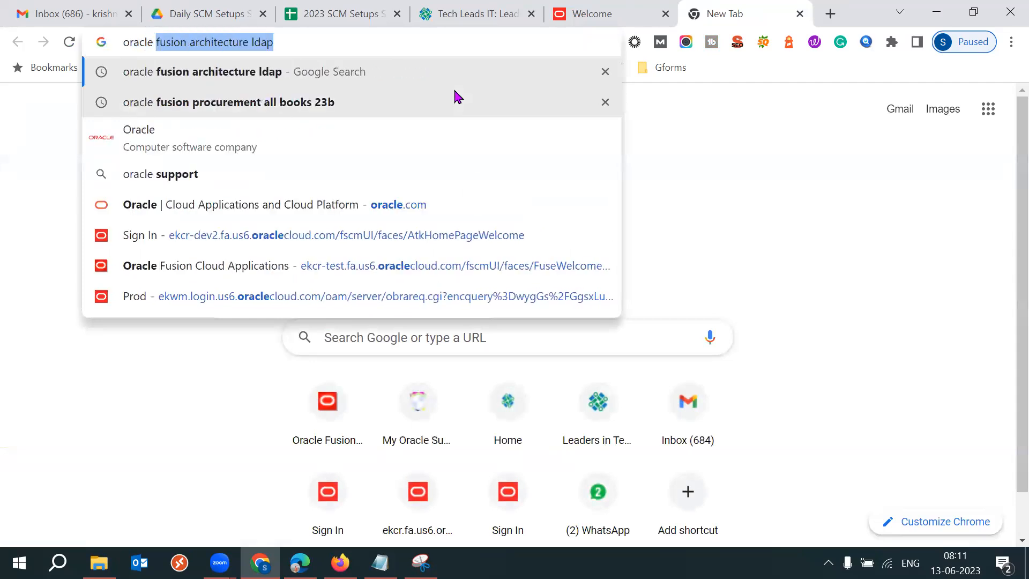
pyautogui.write('procurement tables')
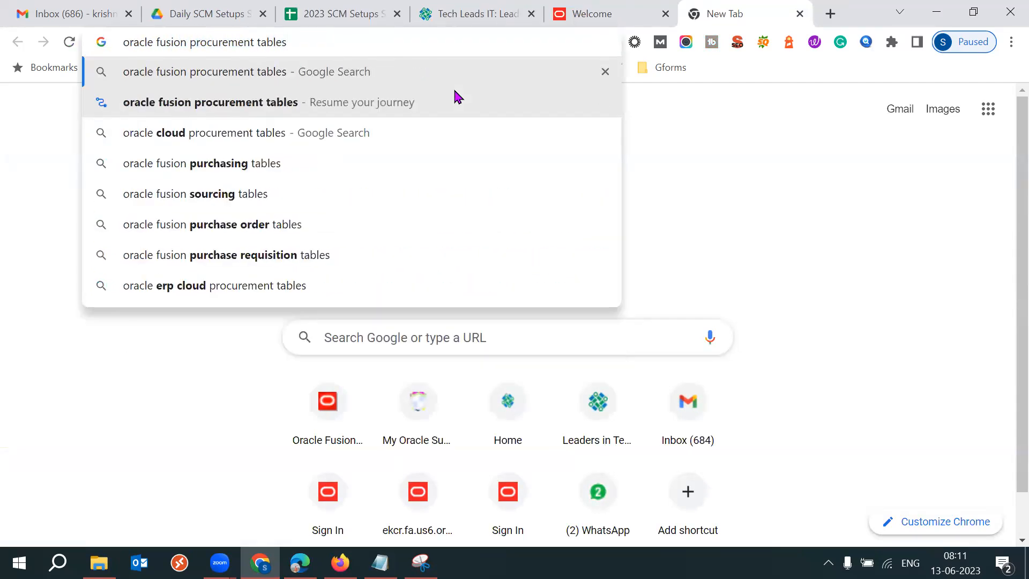
pyautogui.write(' 23b')
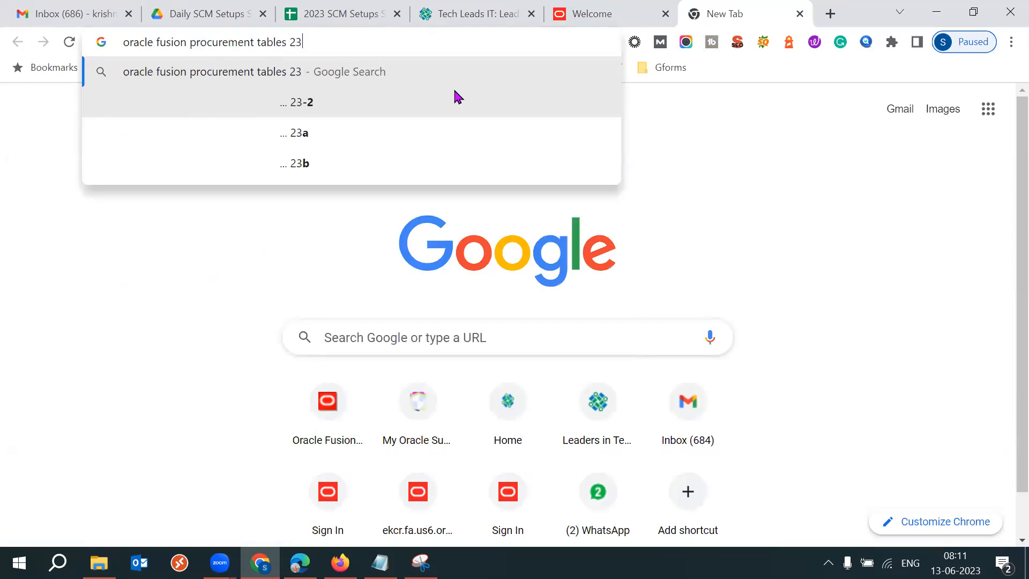
pyautogui.press('Return')
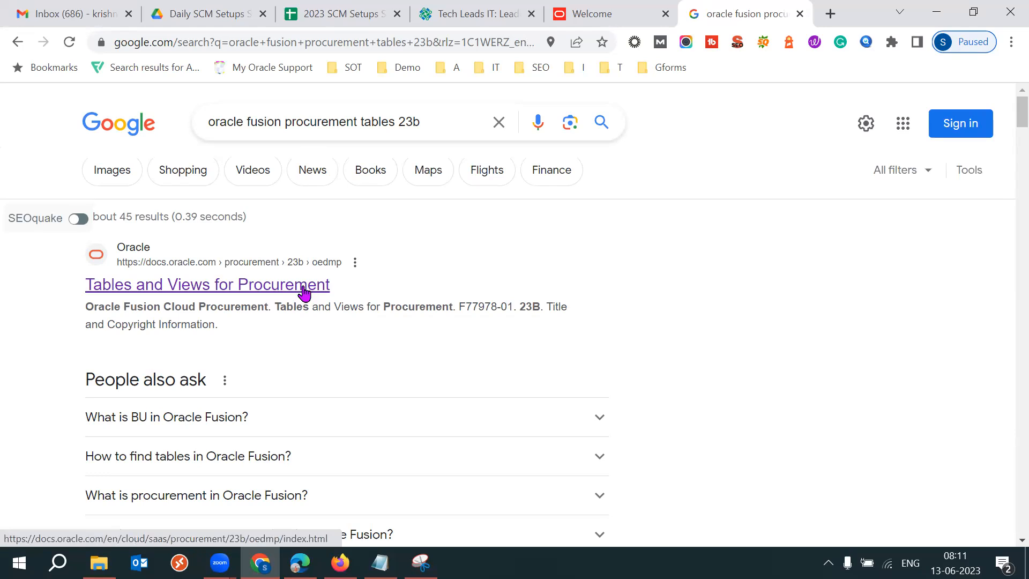
# Open the Tables and Views for Procurement result in a new tab and switch to it.
pyautogui.rightClick(269, 292)
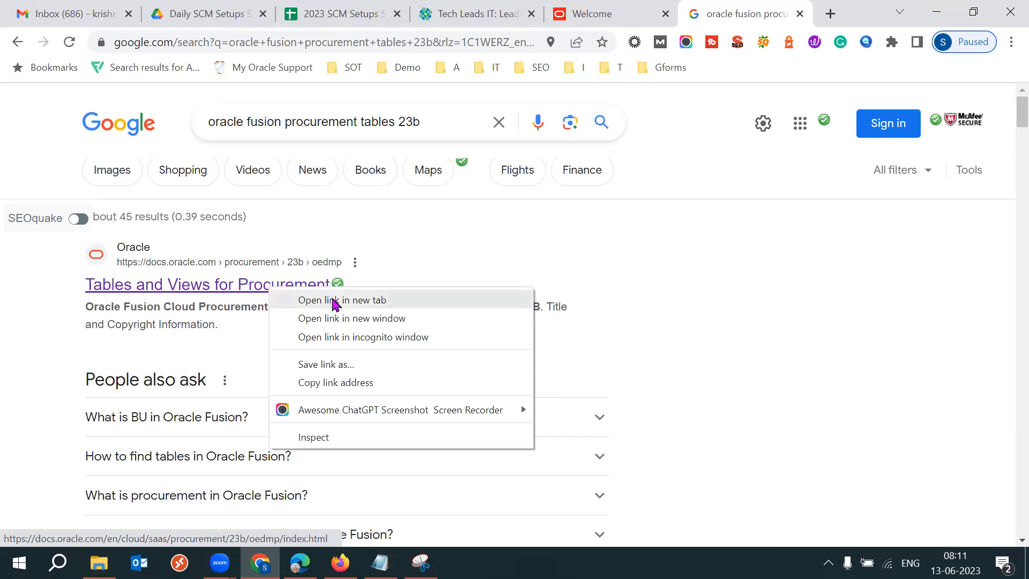
pyautogui.click(335, 299)
pyautogui.hotkey('ctrl', 'Tab')
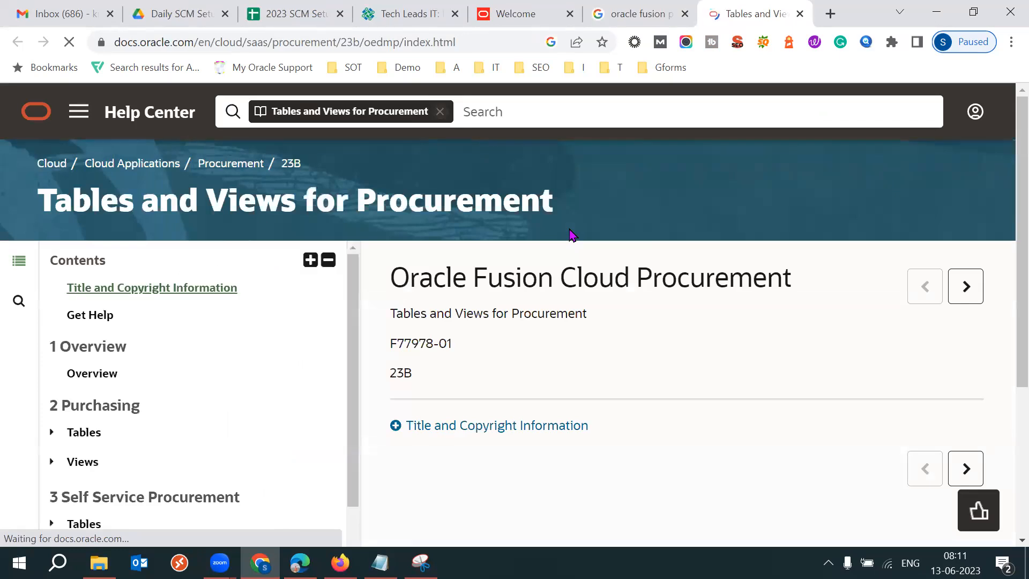
# Review the module sections listed in the documentation contents, such as Purchasing, Self Service Procurement, Sourcing and Supplier Portal.
pyautogui.moveTo(356, 321); pyautogui.dragTo(360, 379)
pyautogui.moveTo(140, 309); pyautogui.dragTo(69, 309)
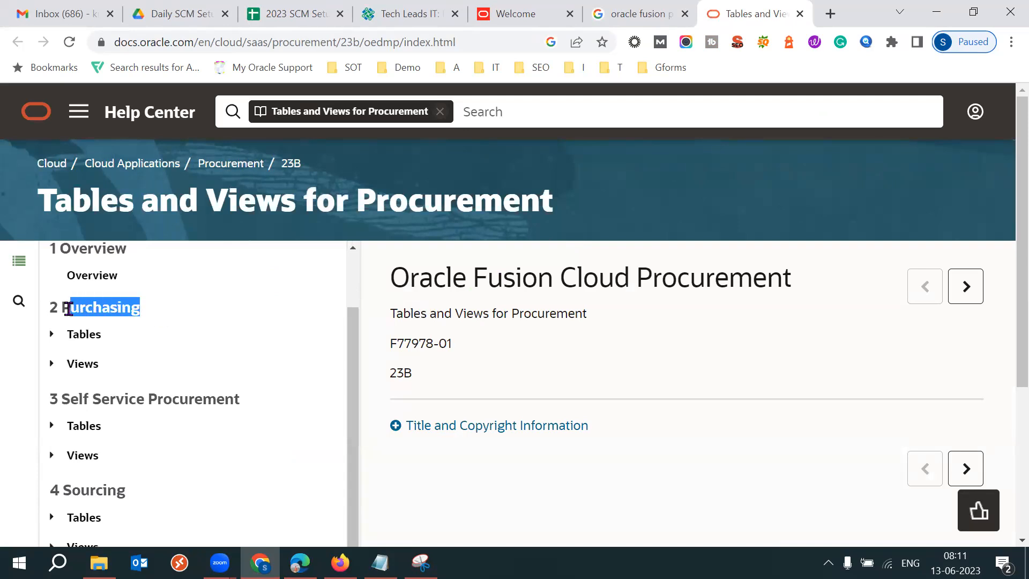
pyautogui.moveTo(240, 400); pyautogui.dragTo(59, 398)
pyautogui.moveTo(356, 409); pyautogui.dragTo(356, 475)
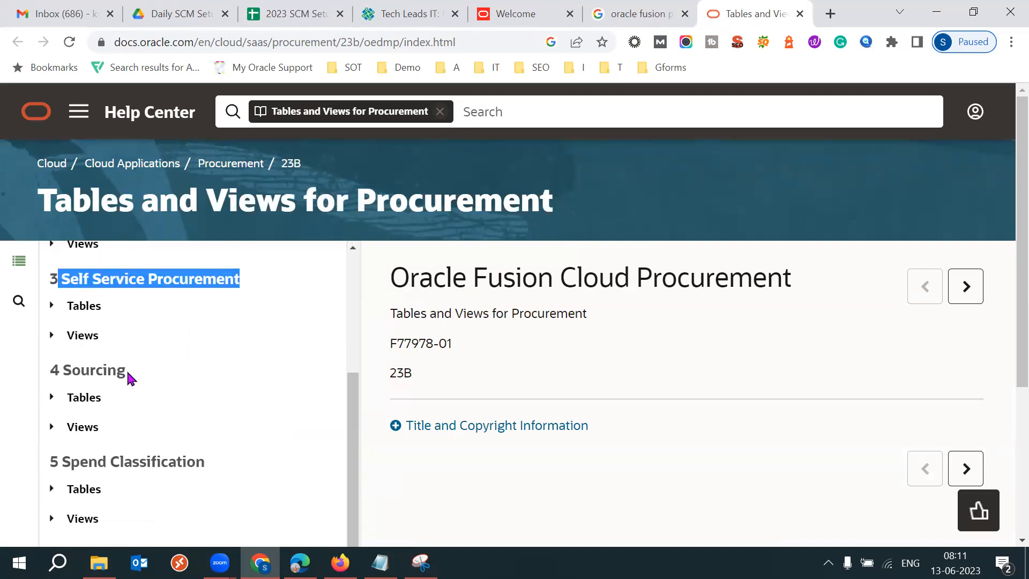
pyautogui.moveTo(127, 371); pyautogui.dragTo(72, 366)
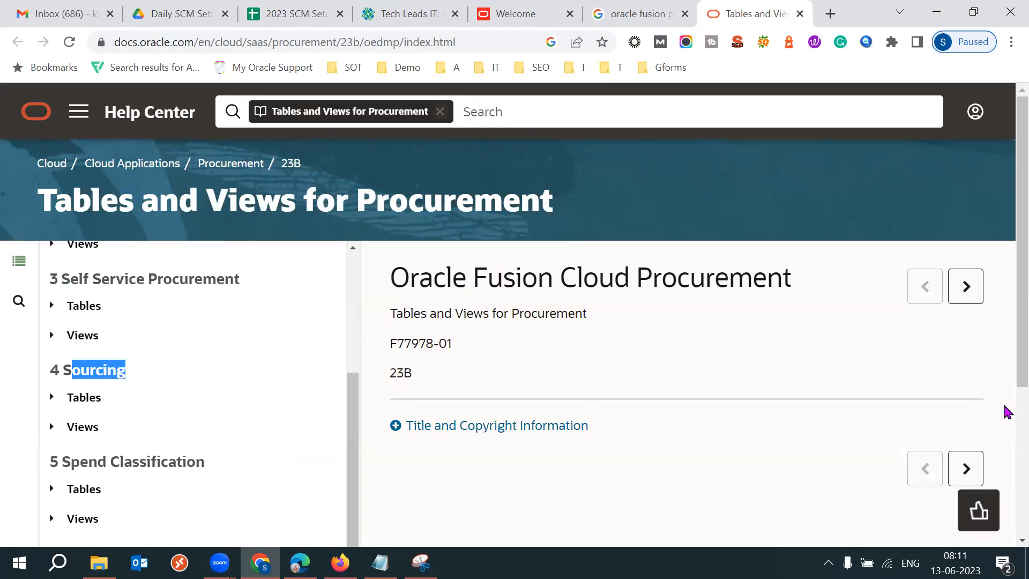
pyautogui.scroll(-2, 1005, 375)
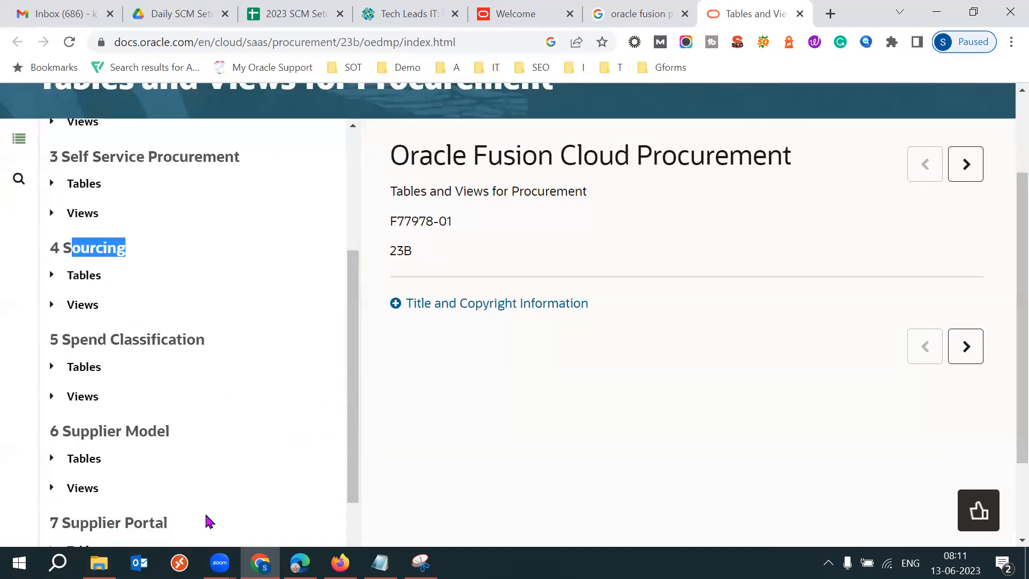
pyautogui.moveTo(170, 525); pyautogui.dragTo(102, 525)
pyautogui.moveTo(352, 491); pyautogui.dragTo(356, 452)
pyautogui.moveTo(353, 314); pyautogui.dragTo(350, 271)
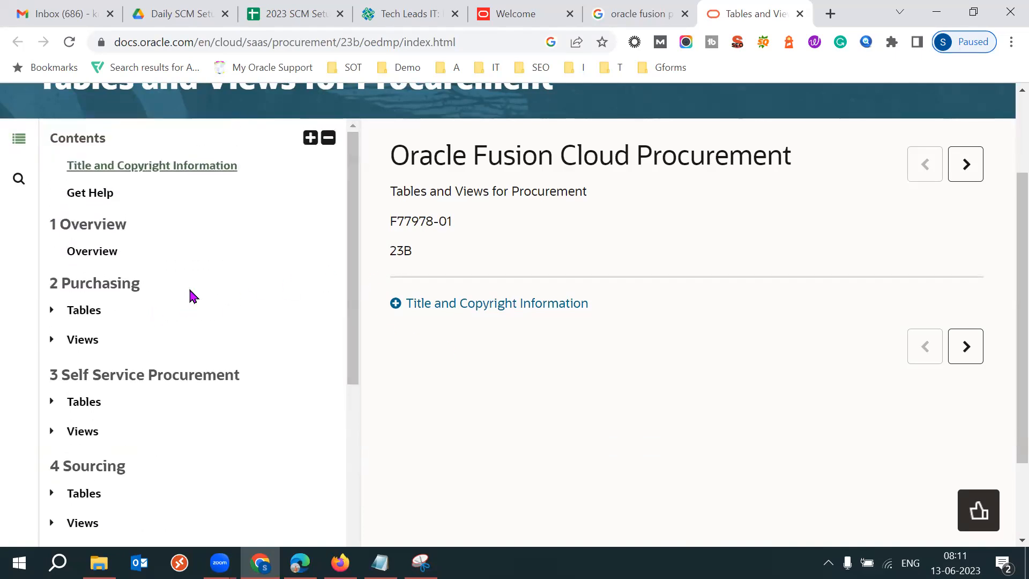
# Expand the Purchasing tables list and highlight PO_HEADERS_ALL and PO_LINES_ALL.
pyautogui.click(53, 311)
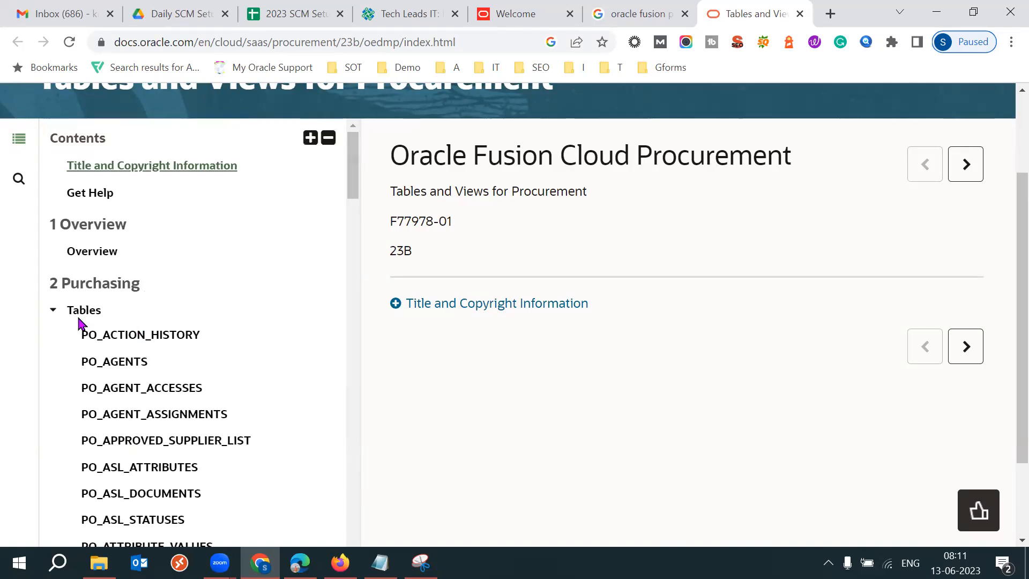
pyautogui.moveTo(72, 310); pyautogui.dragTo(102, 311)
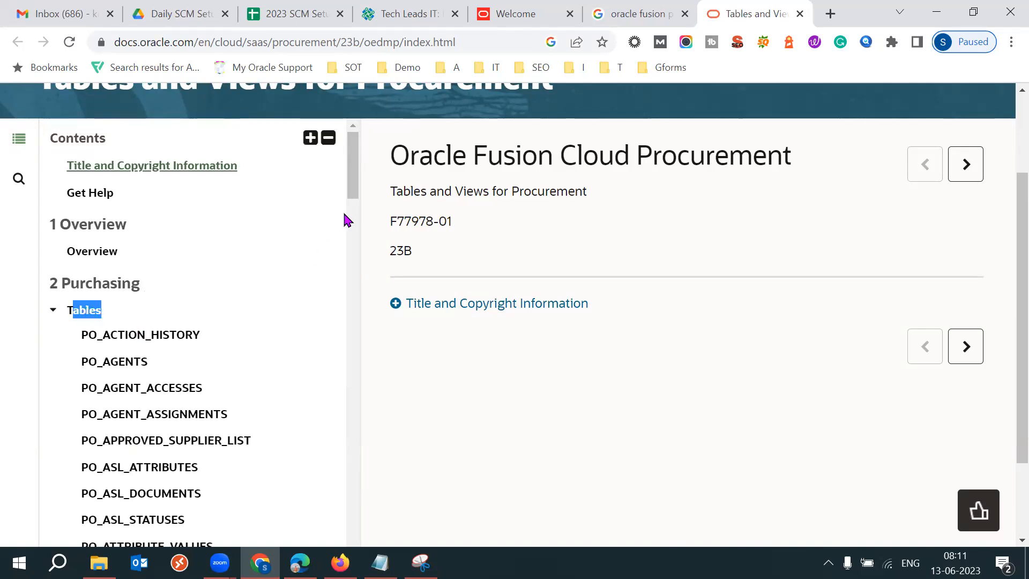
pyautogui.moveTo(351, 194); pyautogui.dragTo(353, 361)
pyautogui.doubleClick(153, 320)
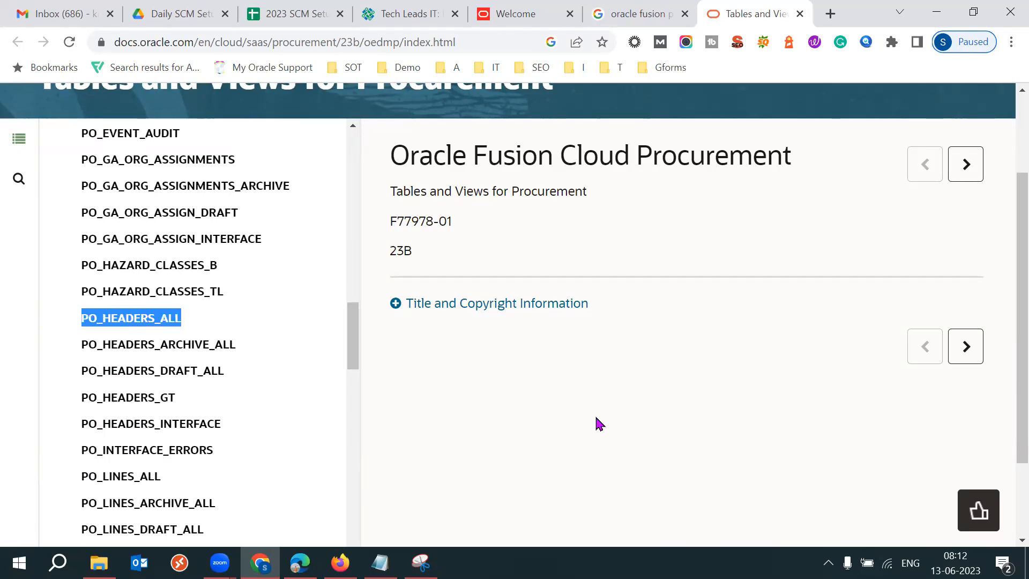
pyautogui.moveTo(187, 475); pyautogui.dragTo(81, 476)
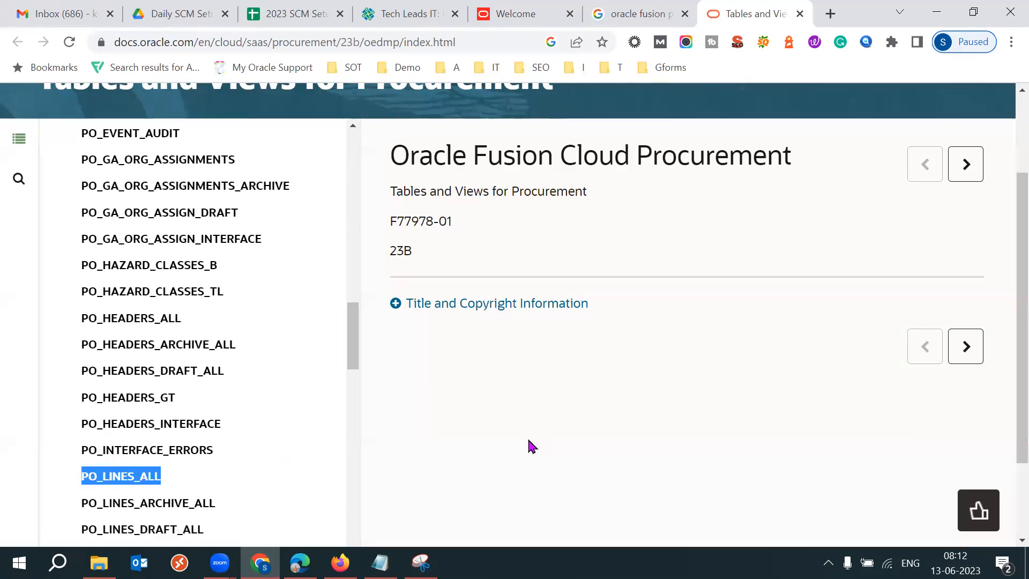
pyautogui.moveTo(190, 322); pyautogui.dragTo(81, 328)
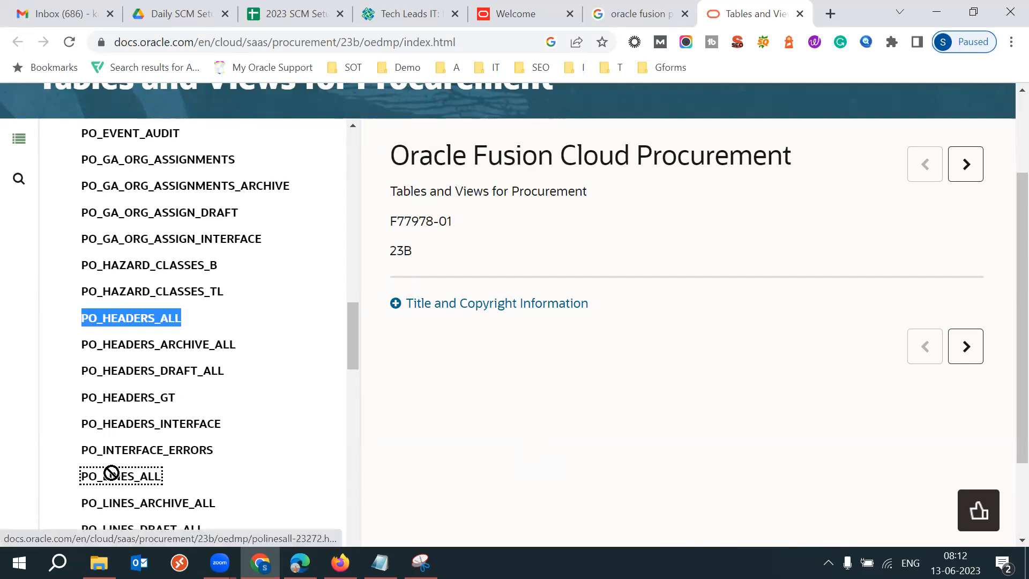
pyautogui.click(432, 433)
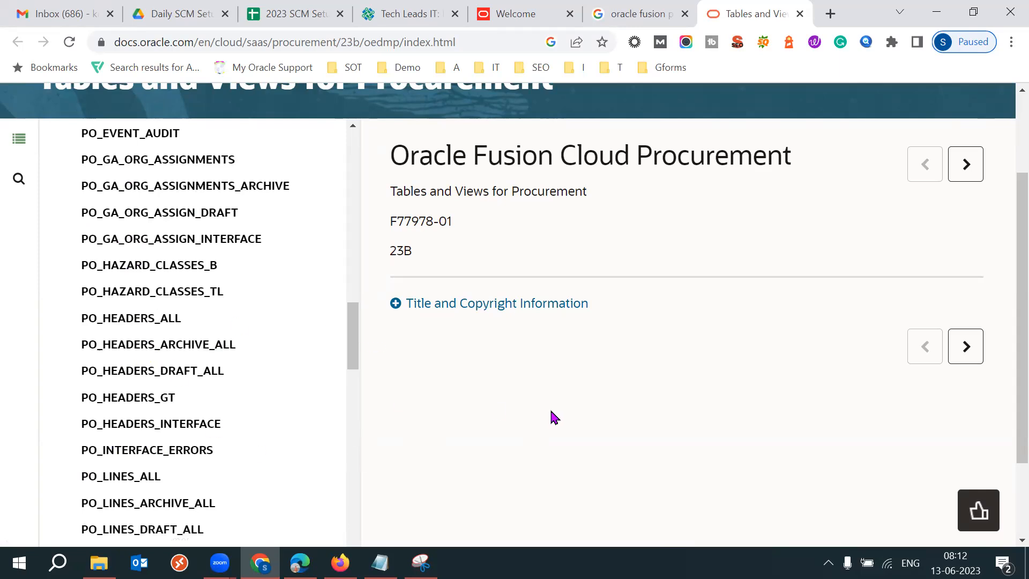
# Open the PO_HEADERS_ALL table page and read its description.
pyautogui.click(105, 321)
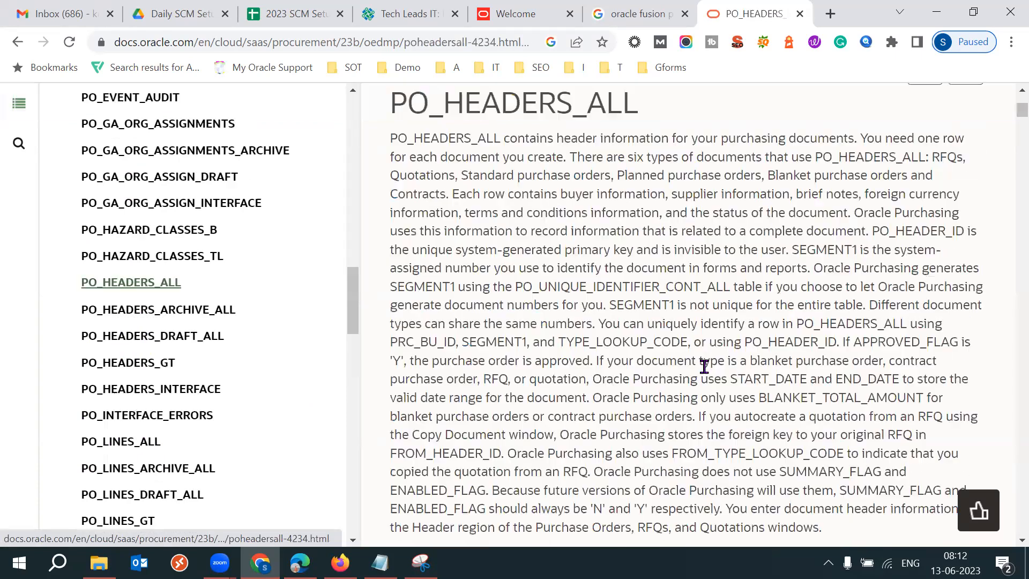
pyautogui.moveTo(525, 183); pyautogui.dragTo(595, 291)
pyautogui.click(739, 357)
pyautogui.scroll(-4, 739, 357)
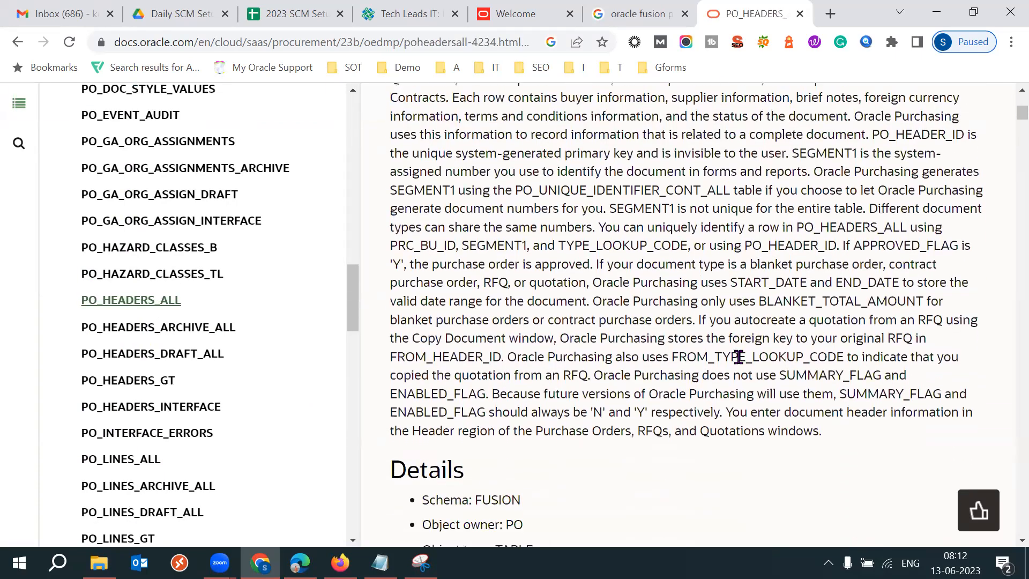
pyautogui.scroll(-3, 742, 364)
pyautogui.moveTo(738, 361); pyautogui.dragTo(456, 392)
pyautogui.moveTo(818, 393); pyautogui.dragTo(893, 374)
pyautogui.moveTo(445, 211); pyautogui.dragTo(521, 211)
pyautogui.click(756, 267)
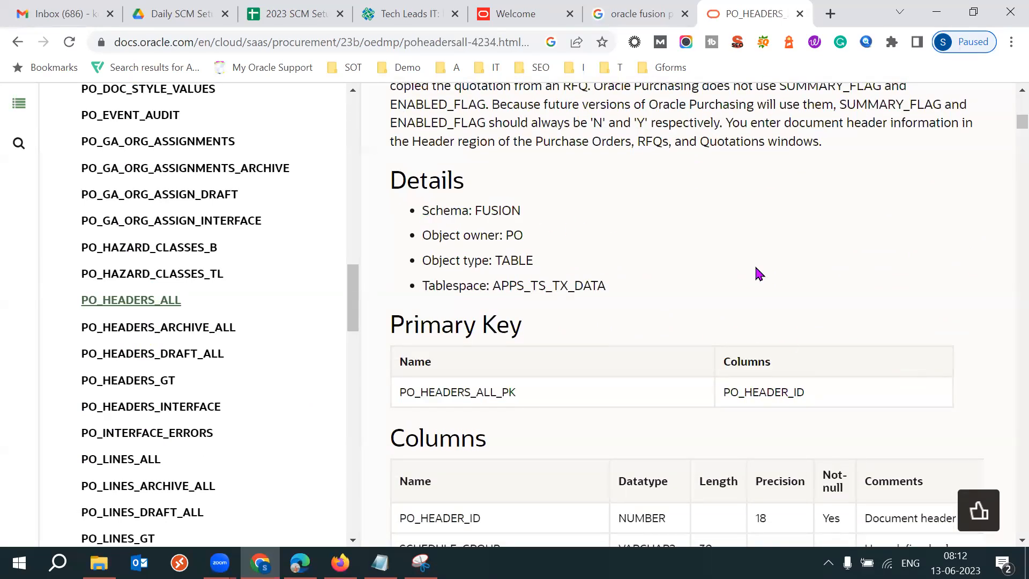
# Examine the PO_HEADERS_ALL details, primary key and column definitions table.
pyautogui.scroll(-2, 756, 267)
pyautogui.scroll(-3, 756, 267)
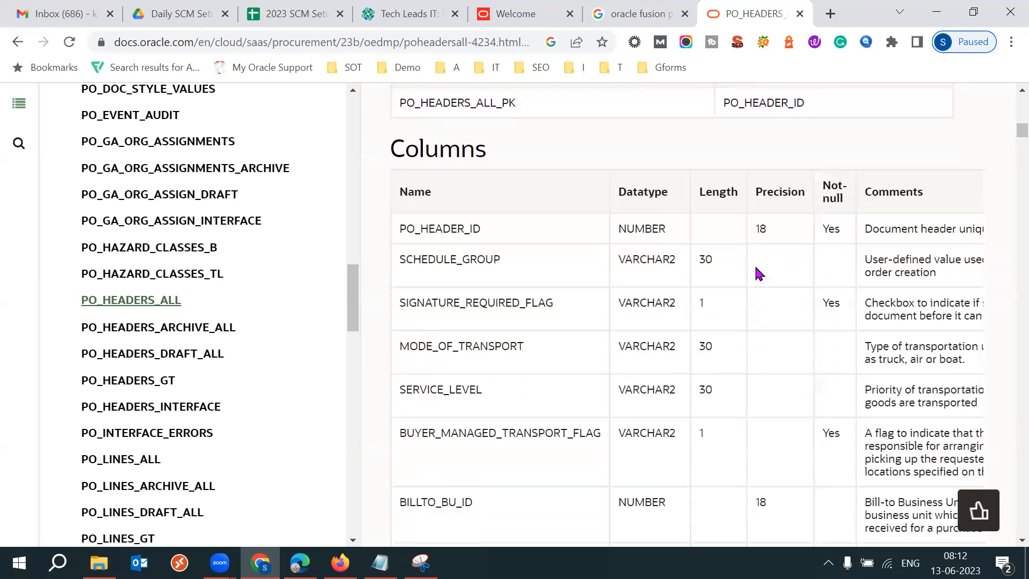
pyautogui.moveTo(420, 230); pyautogui.dragTo(481, 229)
pyautogui.moveTo(422, 258); pyautogui.dragTo(472, 259)
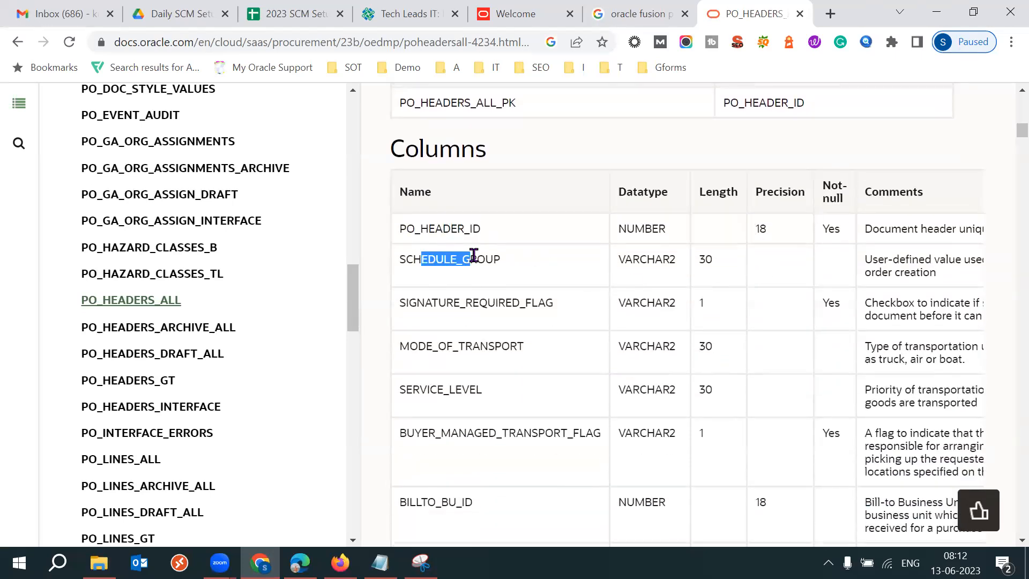
pyautogui.moveTo(431, 301); pyautogui.dragTo(489, 299)
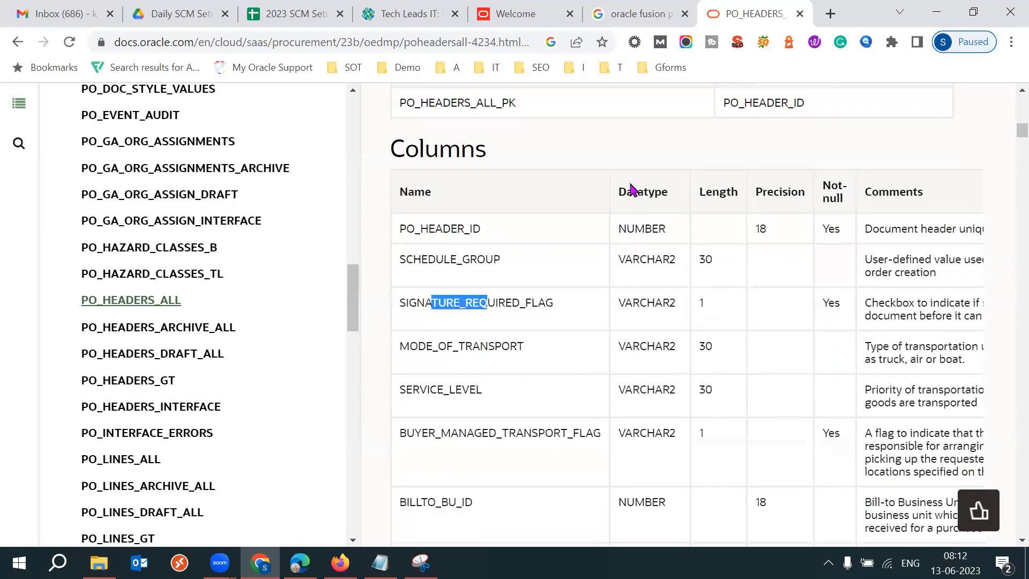
pyautogui.moveTo(633, 191); pyautogui.dragTo(662, 190)
pyautogui.doubleClick(706, 259)
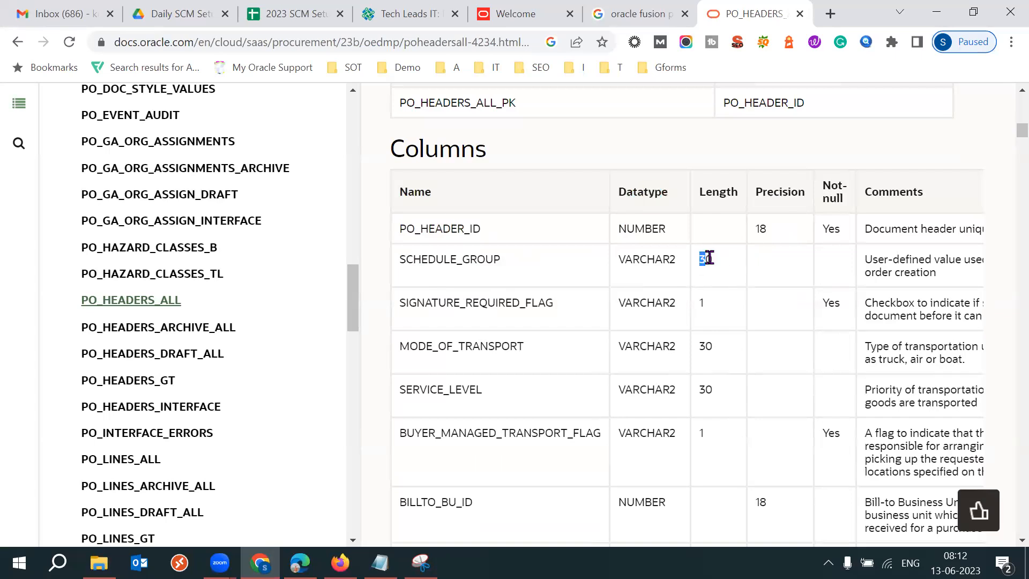
pyautogui.moveTo(876, 259); pyautogui.dragTo(568, 339)
pyautogui.moveTo(505, 335); pyautogui.dragTo(589, 356)
pyautogui.click(833, 334)
pyautogui.moveTo(834, 333); pyautogui.dragTo(959, 403)
pyautogui.click(944, 429)
pyautogui.scroll(-1, 589, 428)
pyautogui.scroll(-5, 589, 428)
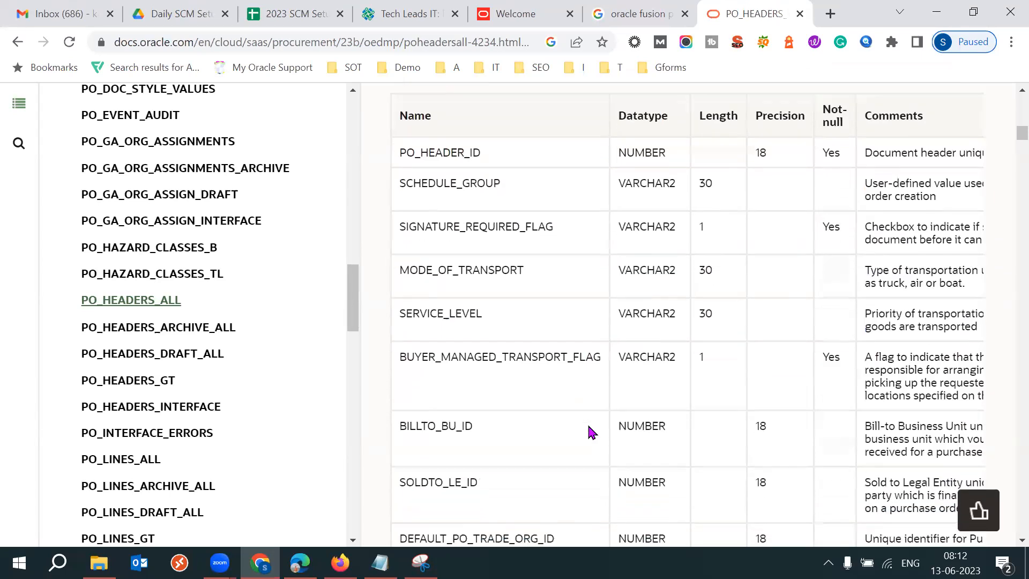
pyautogui.scroll(-1, 587, 423)
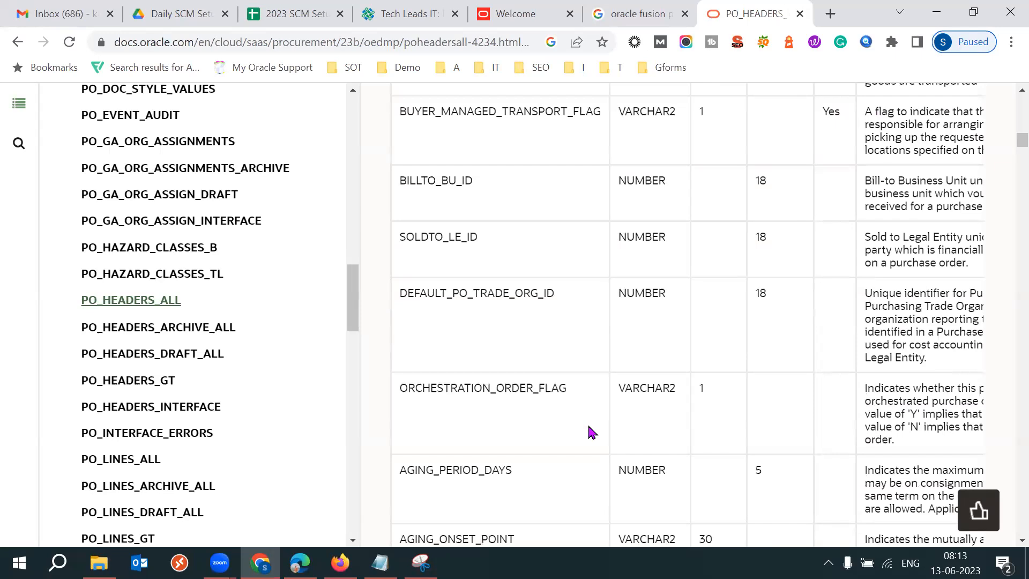
# Switch to the Reports and Analytics window showing the data set SQL query.
pyautogui.click(319, 43)
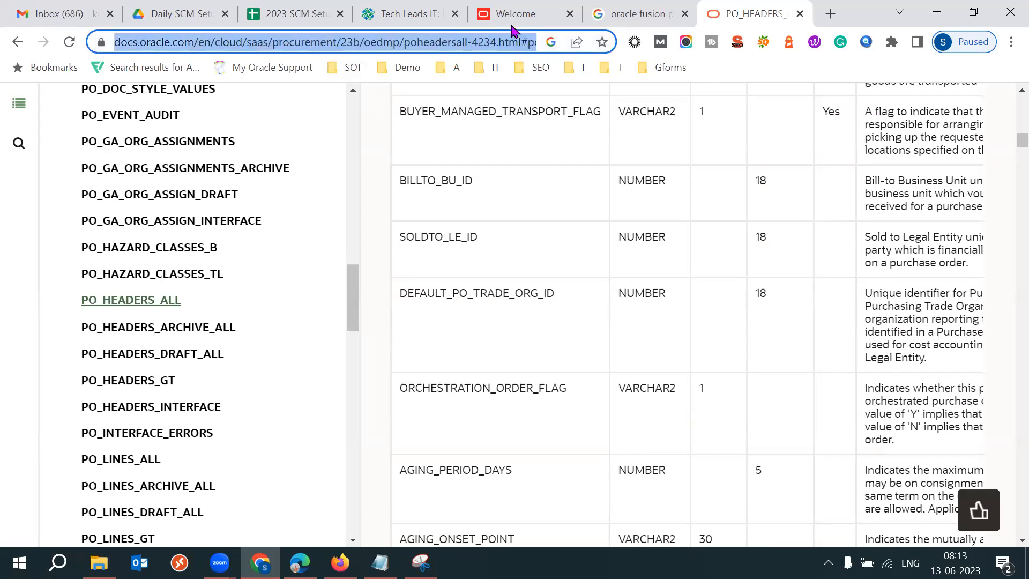
pyautogui.click(679, 120)
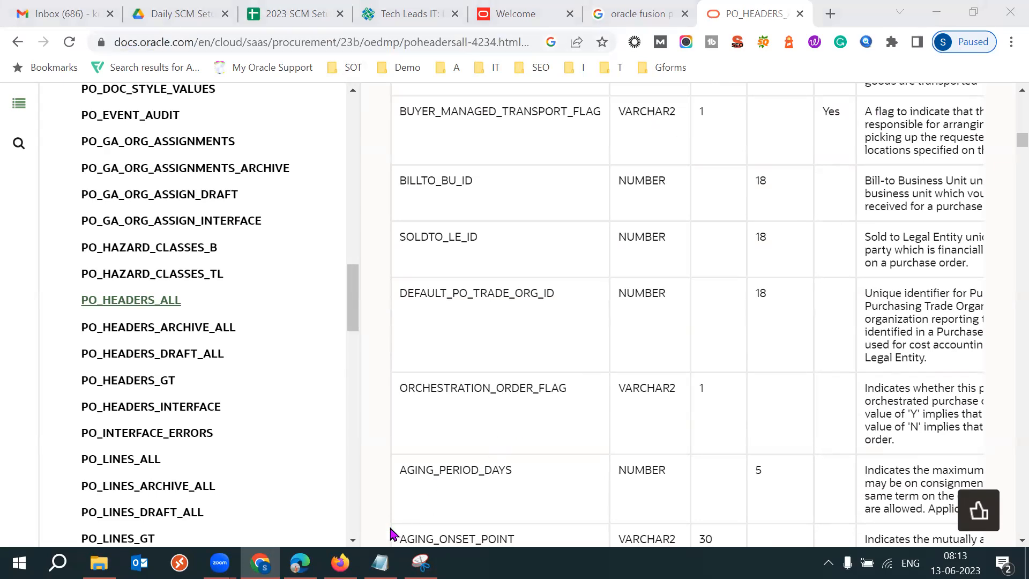
pyautogui.moveTo(340, 563)
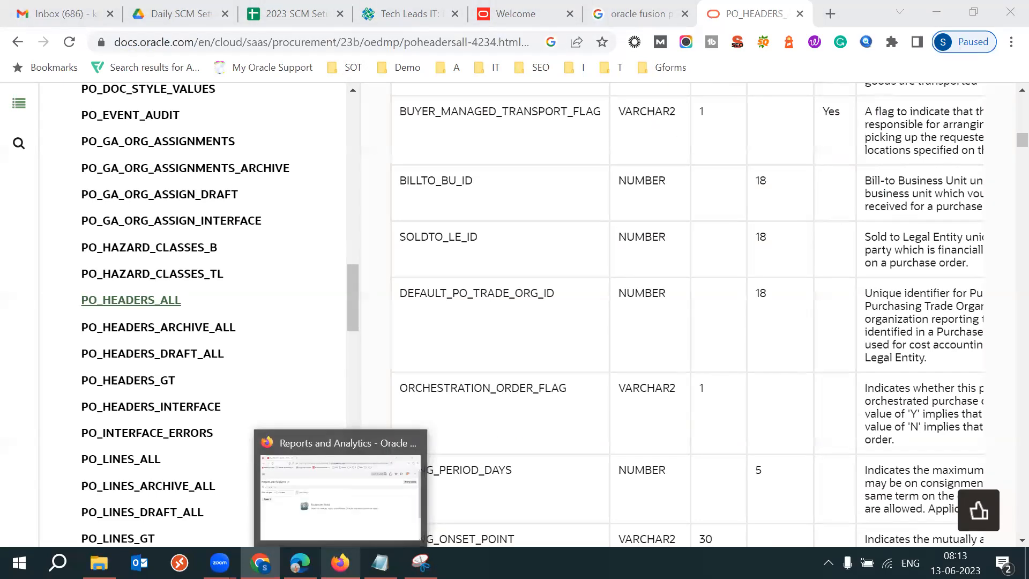
pyautogui.click(300, 563)
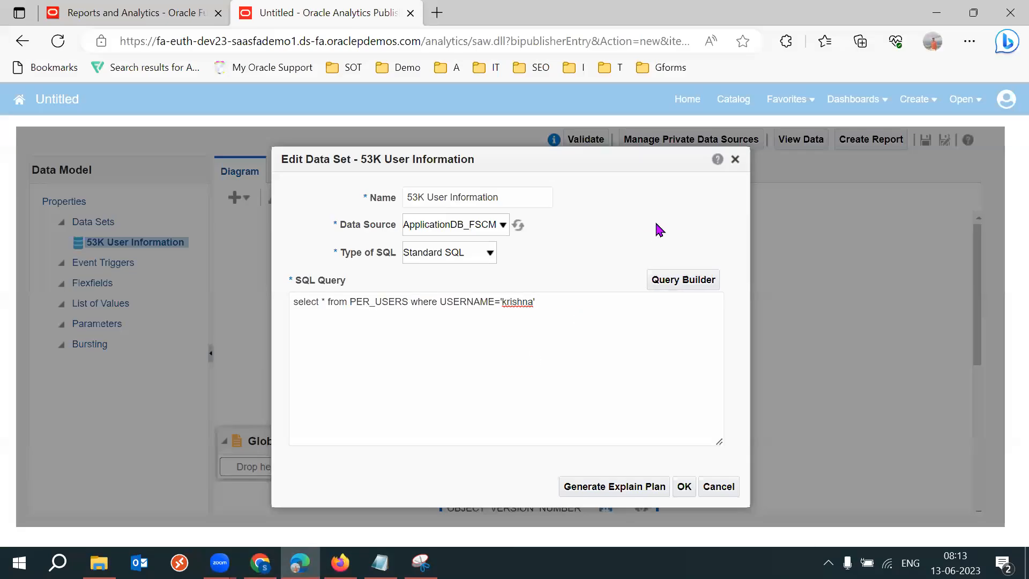
# Switch to the Notepad notes and add an indented line 'How many records' under the report types.
pyautogui.click(380, 563)
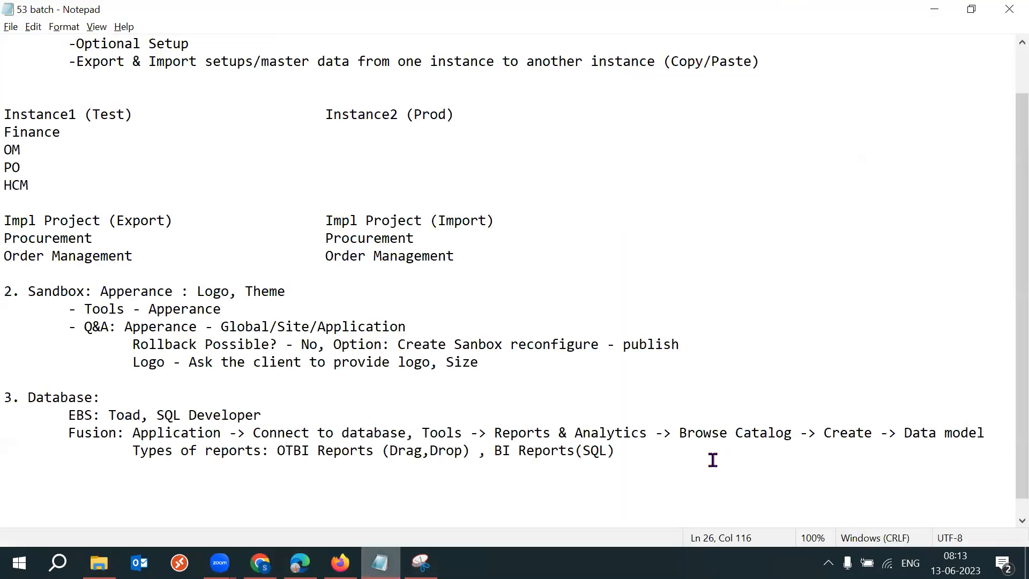
pyautogui.click(655, 461)
pyautogui.click(652, 450)
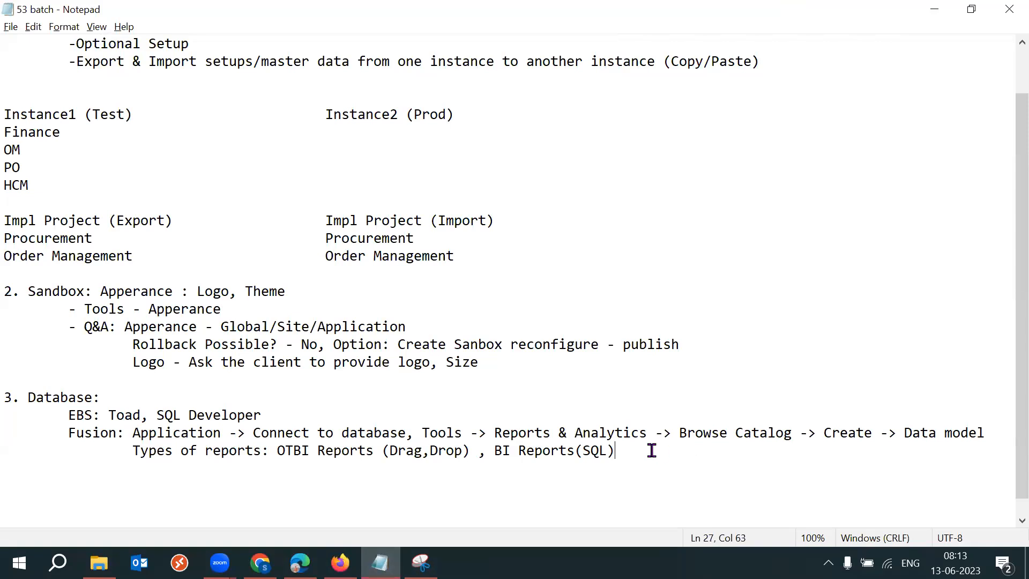
pyautogui.press('Return')
pyautogui.press('Tab')
pyautogui.press('Tab')
pyautogui.write('H')
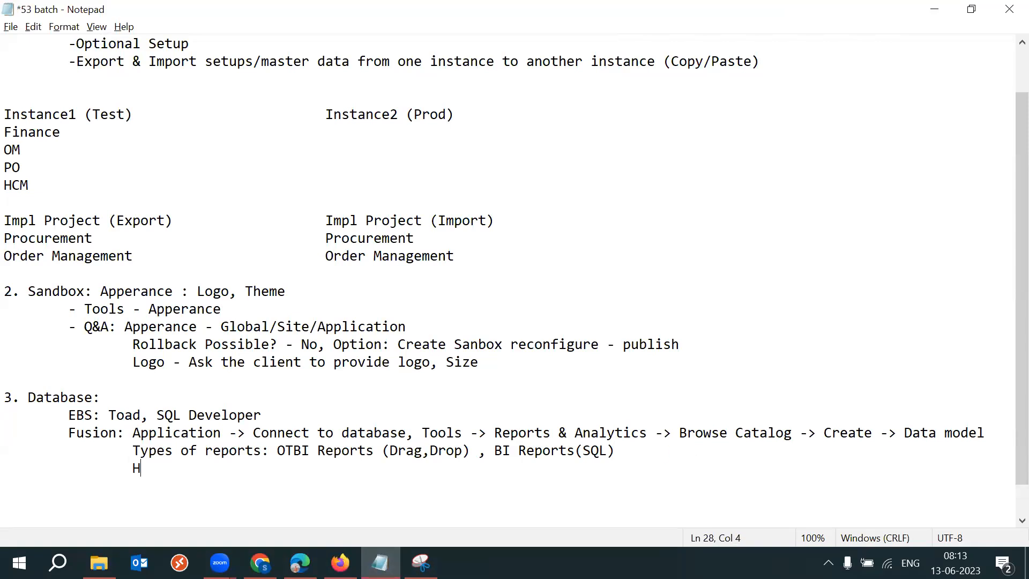
pyautogui.write('ow many')
pyautogui.press('BackSpace')
pyautogui.press('BackSpace')
pyautogui.write('any records')
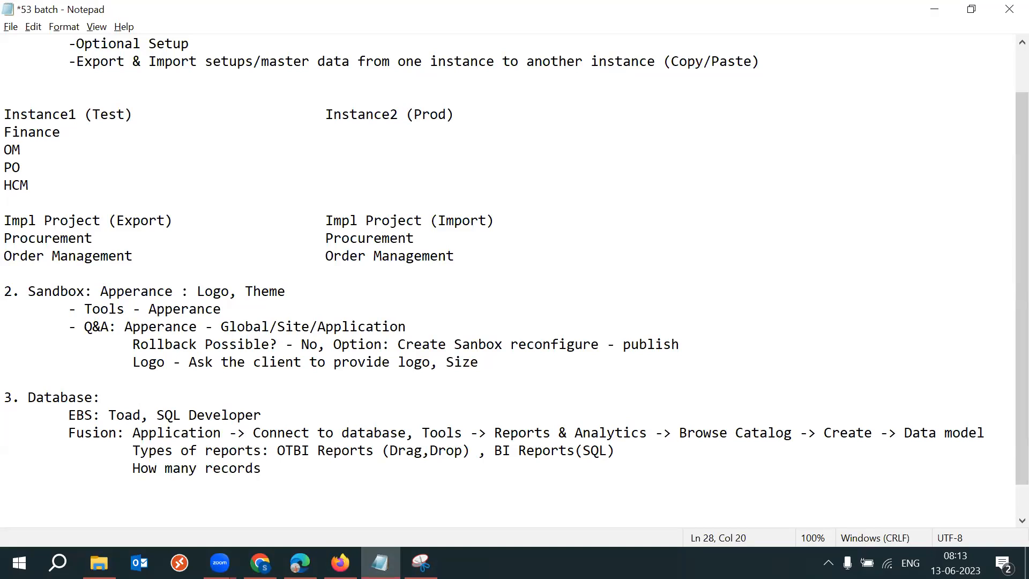
# Edit the line to read 'Max how many records - 200, more than report'.
pyautogui.click(165, 468)
pyautogui.click(133, 468)
pyautogui.write('Ma')
pyautogui.press('BackSpace')
pyautogui.write('x')
pyautogui.press('Delete')
pyautogui.write('h')
pyautogui.click(315, 467)
pyautogui.write('- 200')
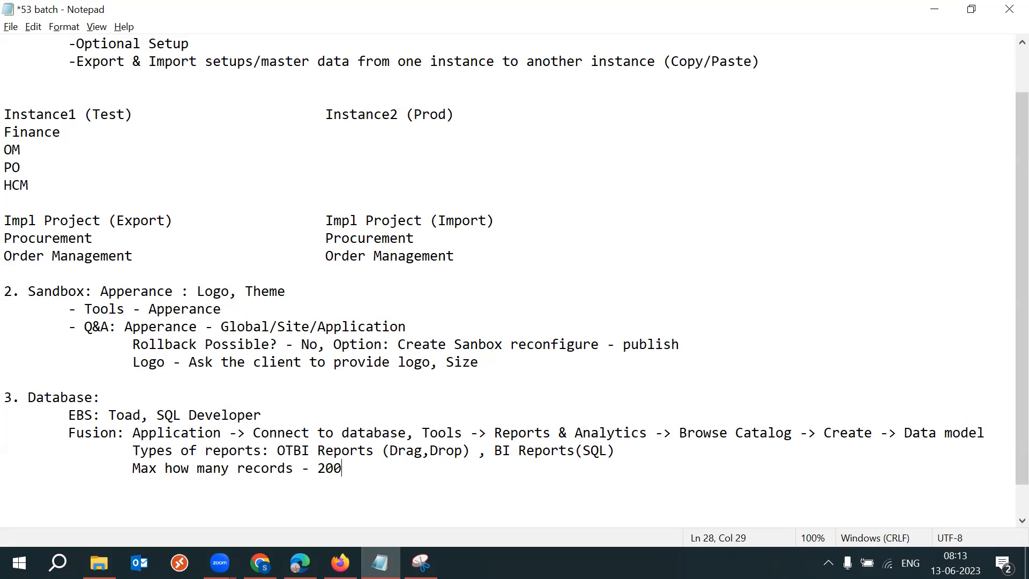
pyautogui.write(', more')
pyautogui.press('BackSpace')
pyautogui.press('BackSpace')
pyautogui.write('ore thn')
pyautogui.press('BackSpace')
pyautogui.write('an report')
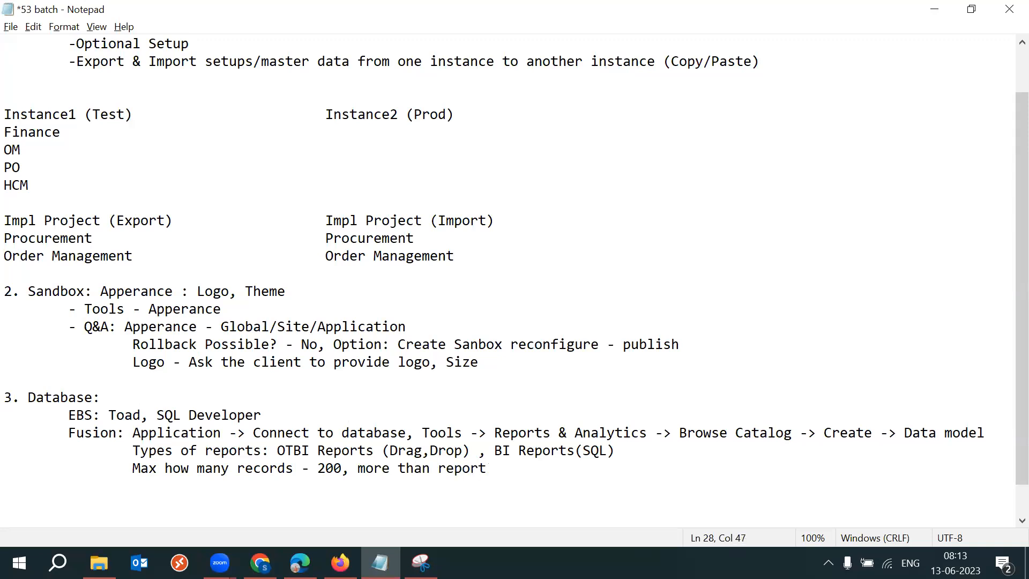
# Add an indented 'Q&A:' line below the database notes and save the file.
pyautogui.press('Return')
pyautogui.press('Tab')
pyautogui.hotkey('ctrl', 's')
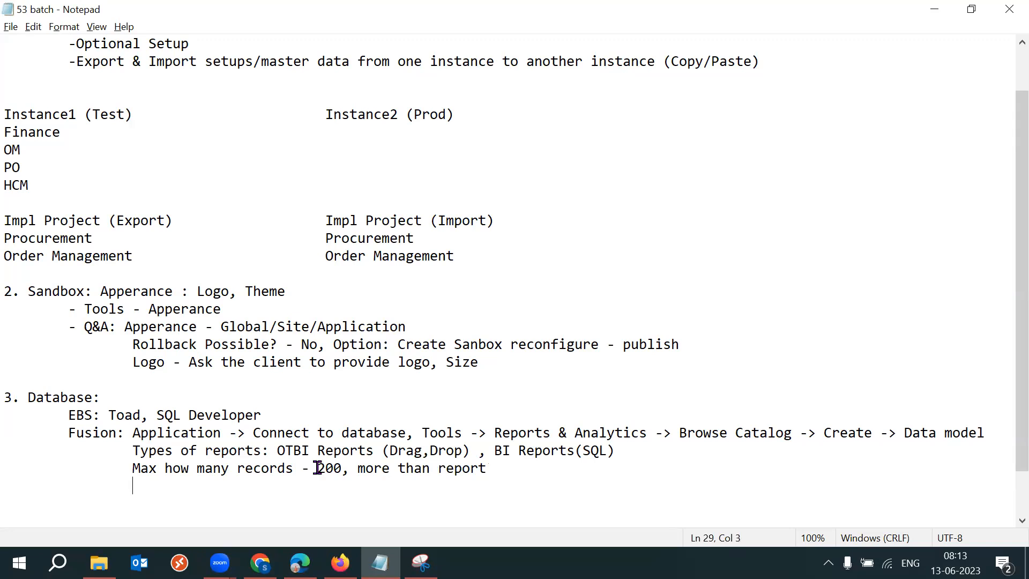
pyautogui.press('Return')
pyautogui.press('Tab')
pyautogui.write('Q')
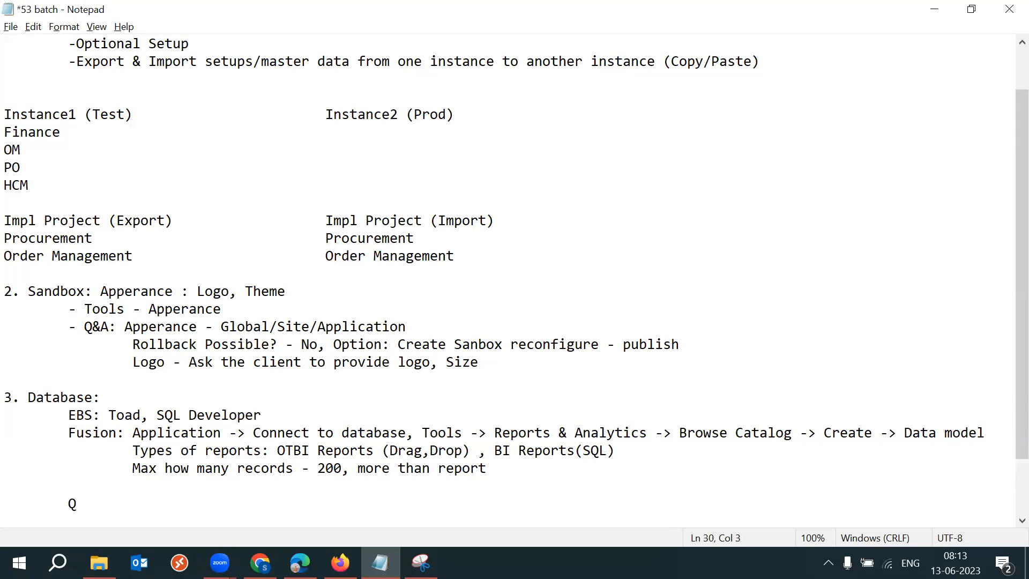
pyautogui.write('&A')
pyautogui.hotkey('ctrl', 's')
# Append 'SQL Connect - Splash BI' to the Q&A line and save the notes.
pyautogui.moveTo(107, 415); pyautogui.dragTo(262, 415)
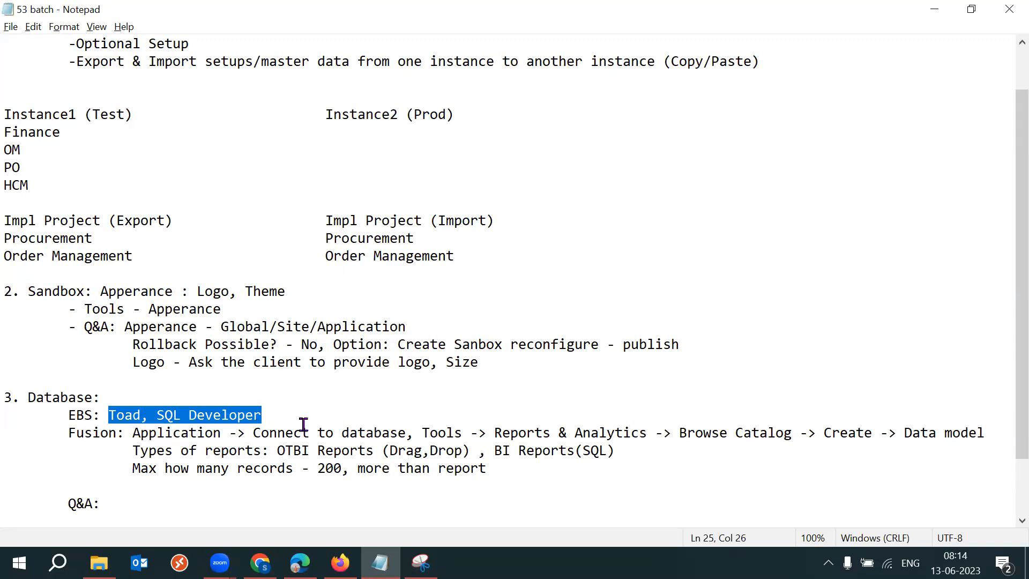
pyautogui.click(280, 409)
pyautogui.click(123, 500)
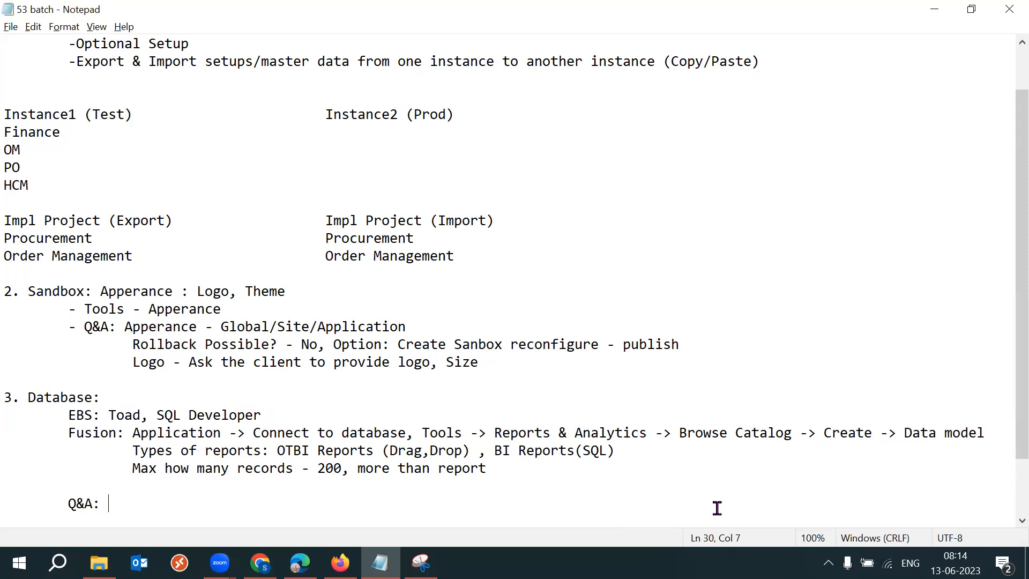
pyautogui.write('SQL Connect')
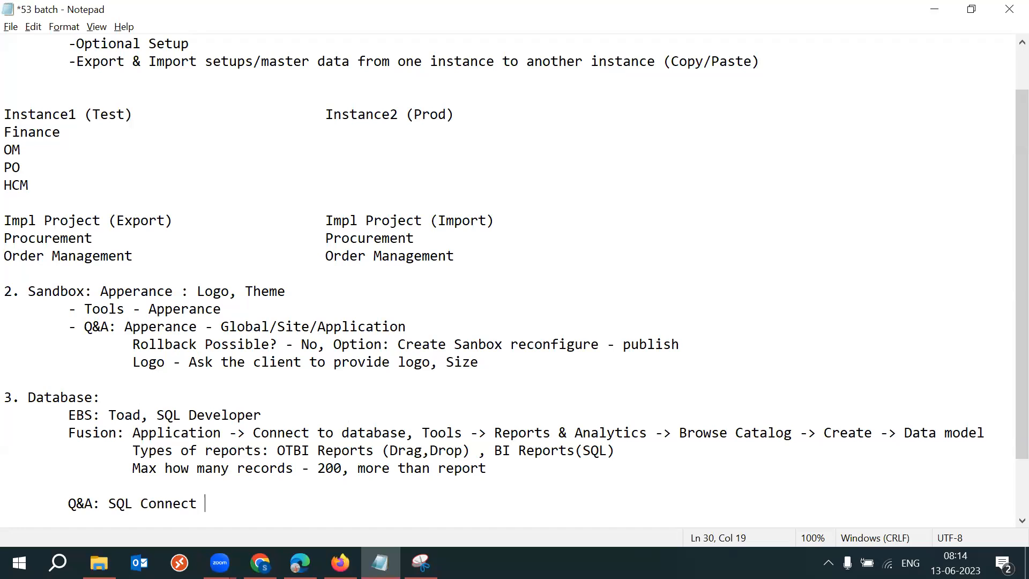
pyautogui.write(' -')
pyautogui.write('Splash BIU')
pyautogui.press('BackSpace')
pyautogui.hotkey('ctrl', 's')
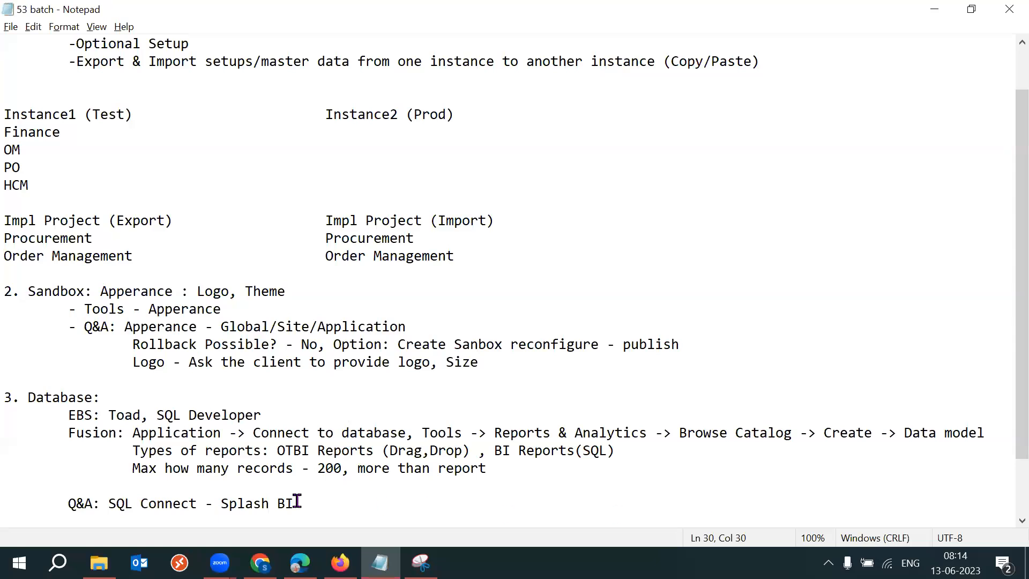
# Highlight and review the Q&A answer alongside the EBS tools and Fusion database access notes.
pyautogui.moveTo(222, 504); pyautogui.dragTo(300, 503)
pyautogui.click(373, 515)
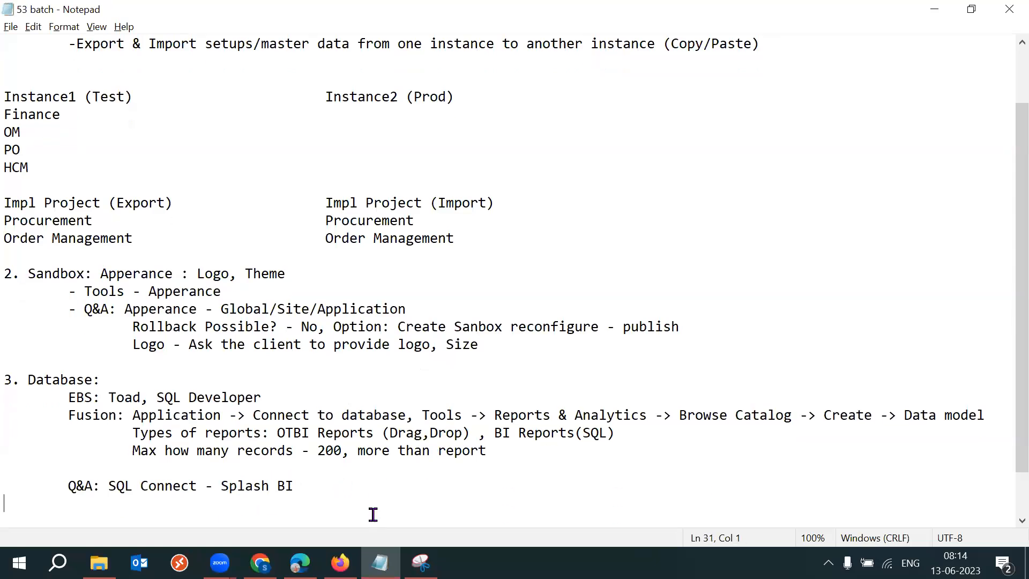
pyautogui.click(305, 485)
pyautogui.moveTo(304, 485); pyautogui.dragTo(109, 486)
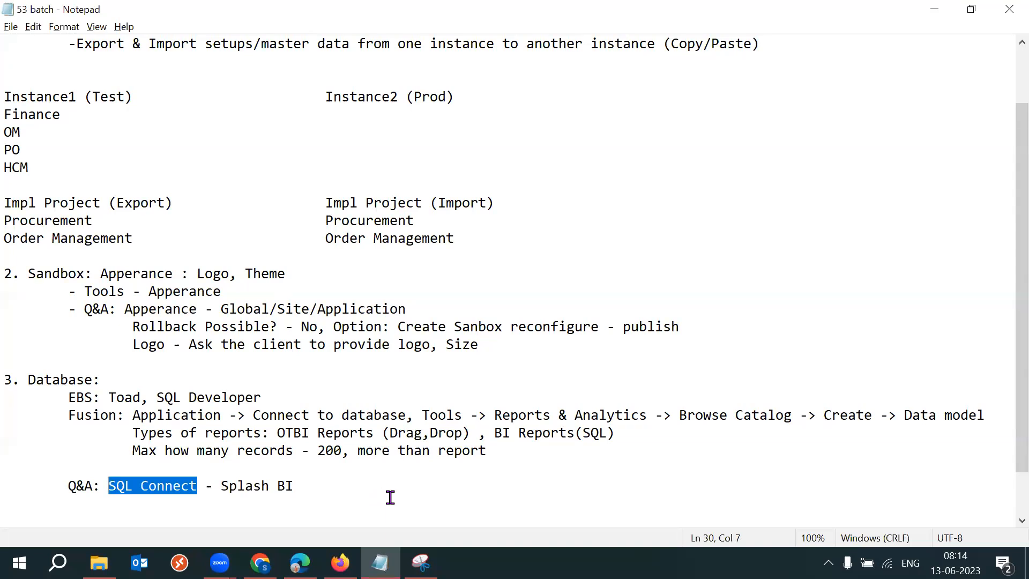
pyautogui.click(205, 485)
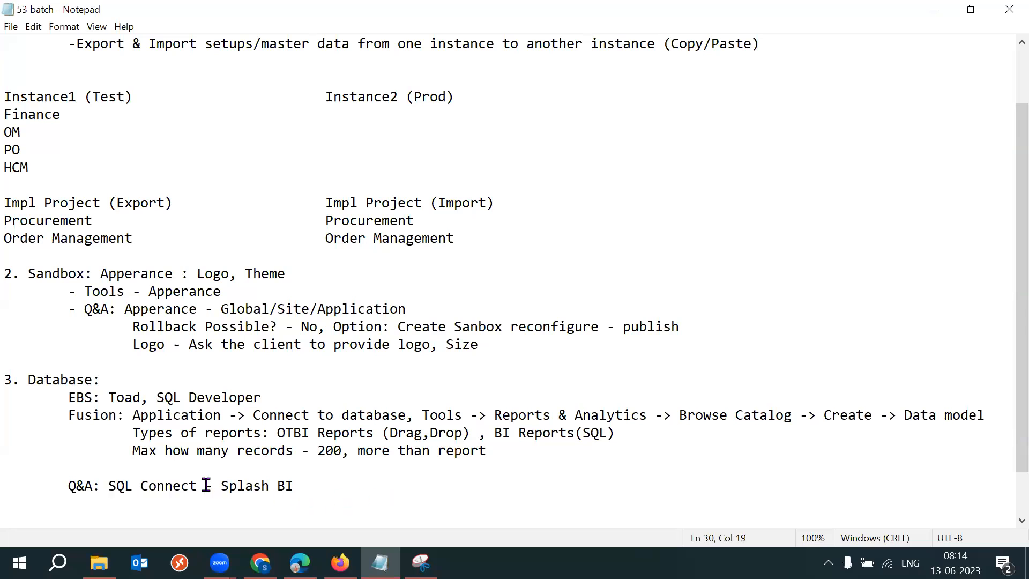
pyautogui.moveTo(204, 485); pyautogui.dragTo(112, 484)
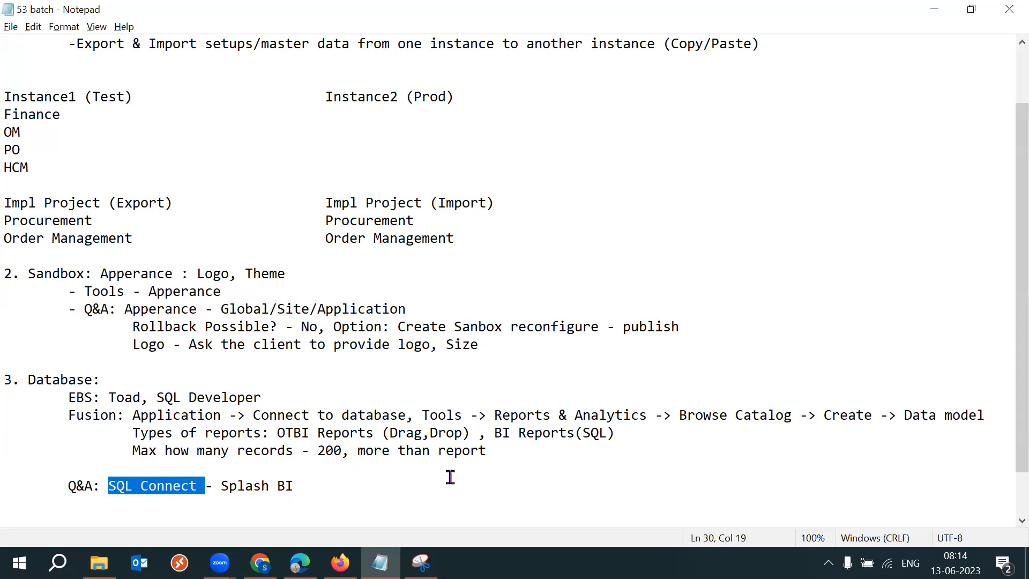
pyautogui.moveTo(132, 415); pyautogui.dragTo(408, 416)
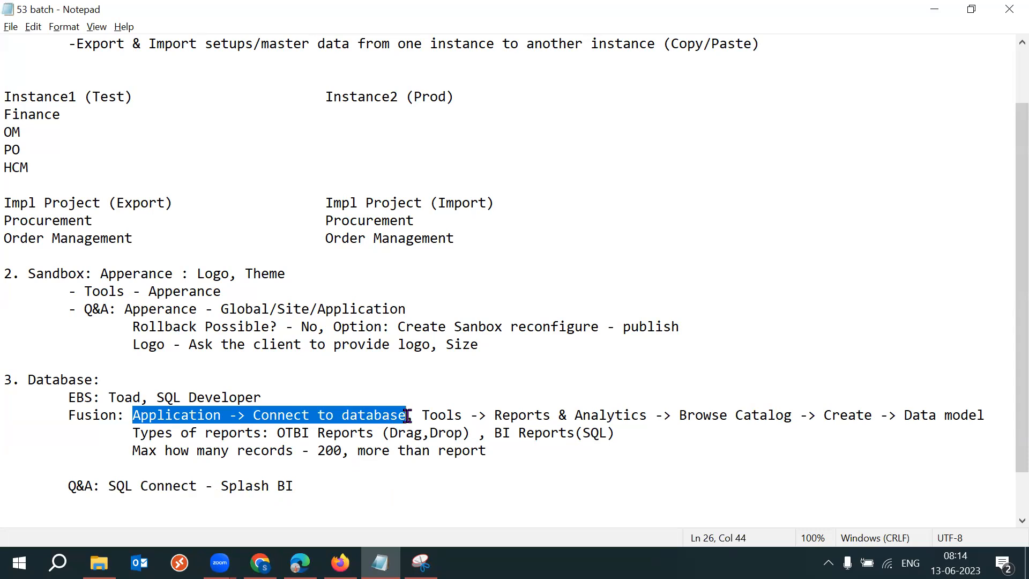
pyautogui.moveTo(116, 486); pyautogui.dragTo(193, 486)
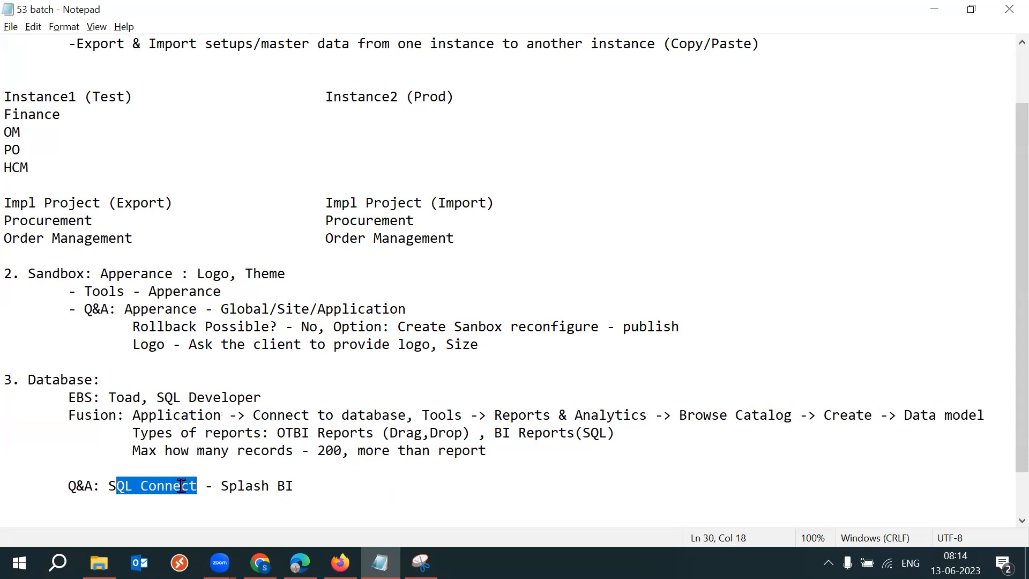
pyautogui.moveTo(107, 486); pyautogui.dragTo(199, 486)
pyautogui.moveTo(307, 485); pyautogui.dragTo(108, 486)
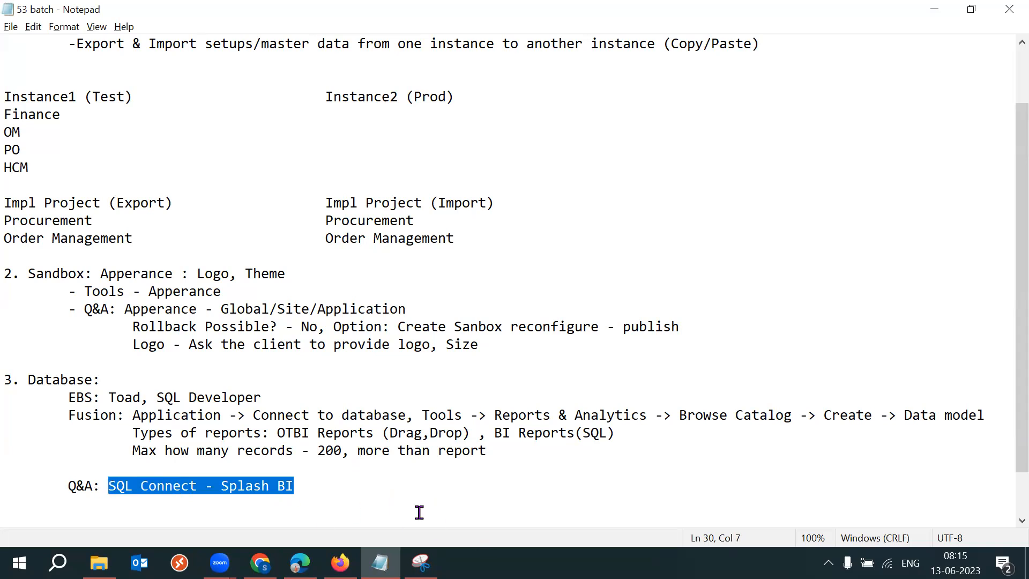
pyautogui.moveTo(67, 397); pyautogui.dragTo(119, 407)
pyautogui.moveTo(110, 399); pyautogui.dragTo(263, 397)
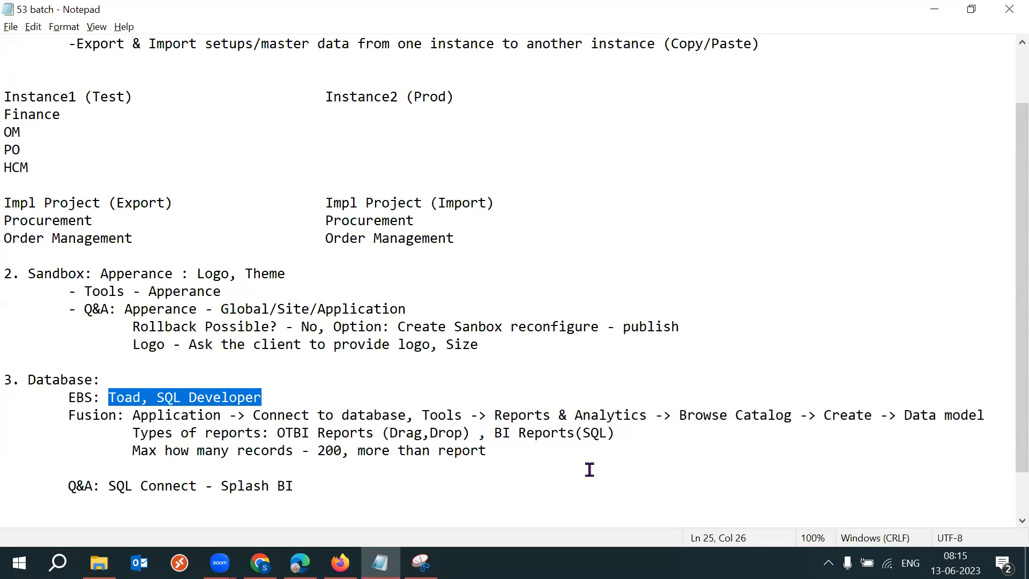
pyautogui.moveTo(133, 416); pyautogui.dragTo(405, 411)
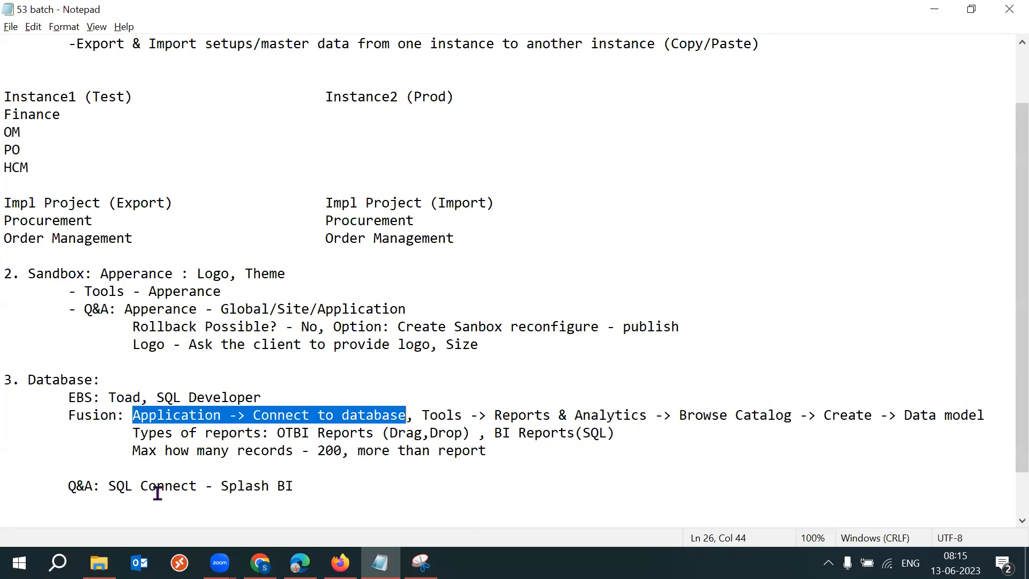
pyautogui.moveTo(109, 486); pyautogui.dragTo(294, 487)
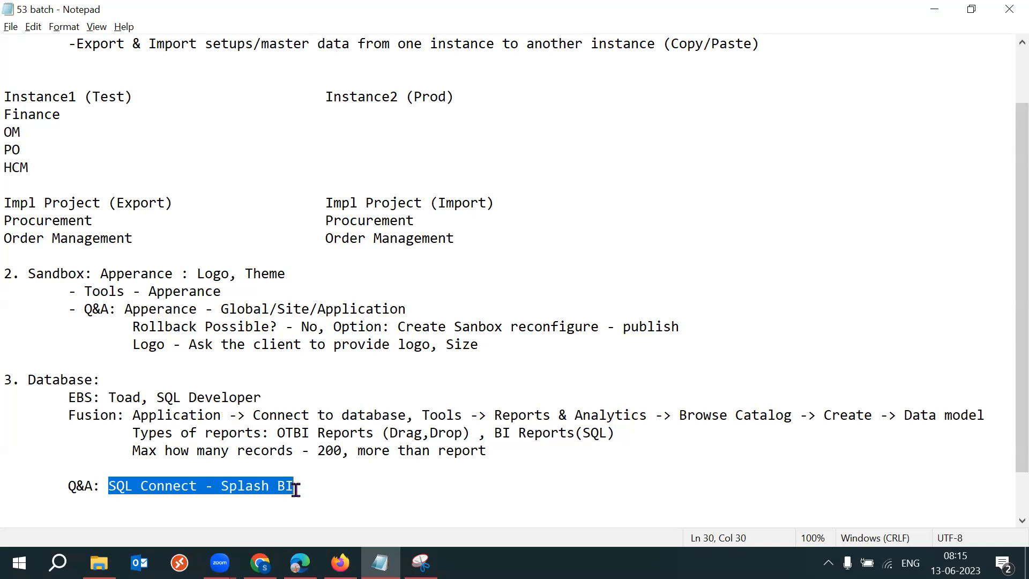
pyautogui.click(321, 486)
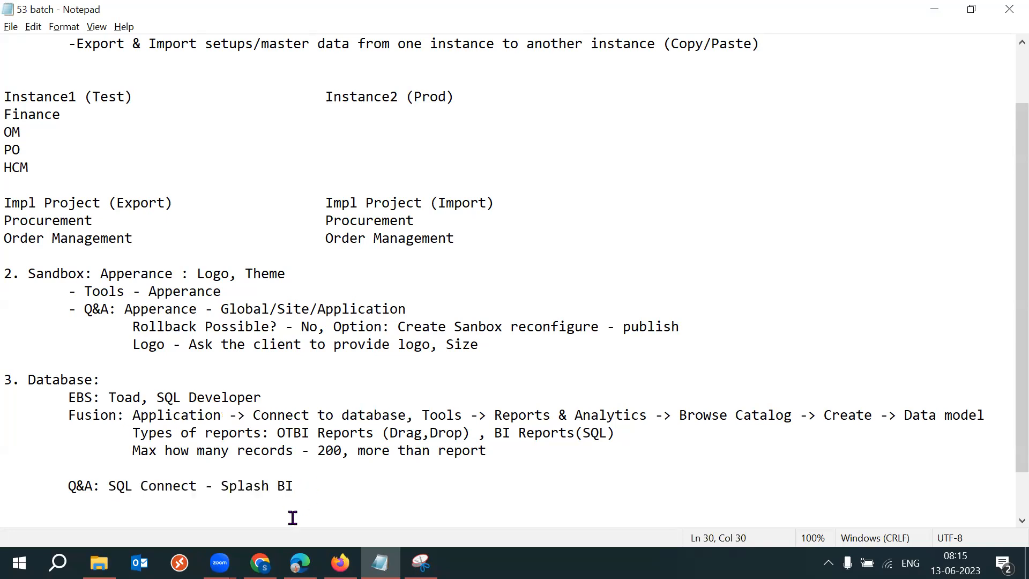
# Switch to the 2023 SCM Setups Sheet in Chrome and select the 'Connect to the database' row.
pyautogui.click(260, 563)
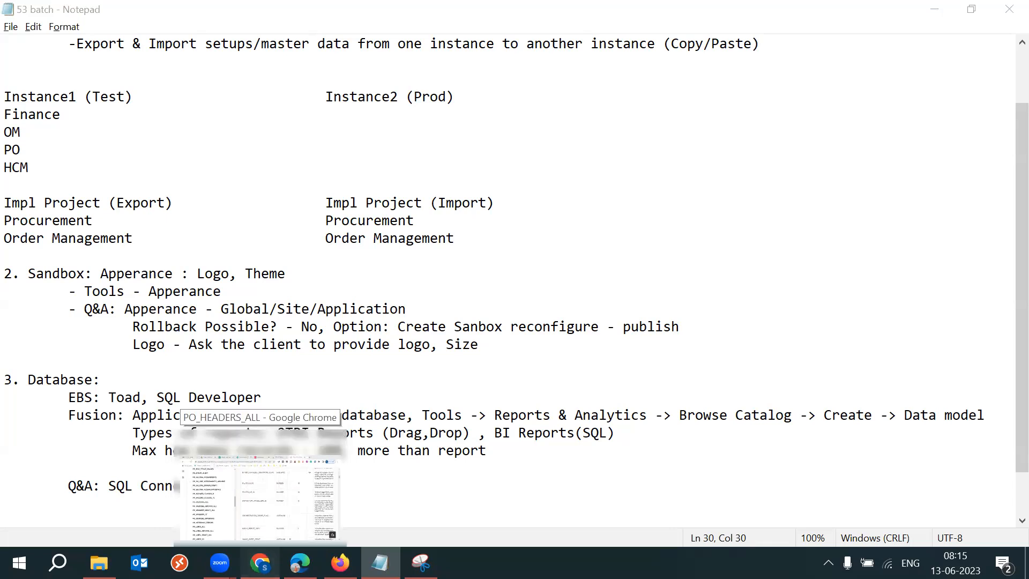
pyautogui.click(316, 25)
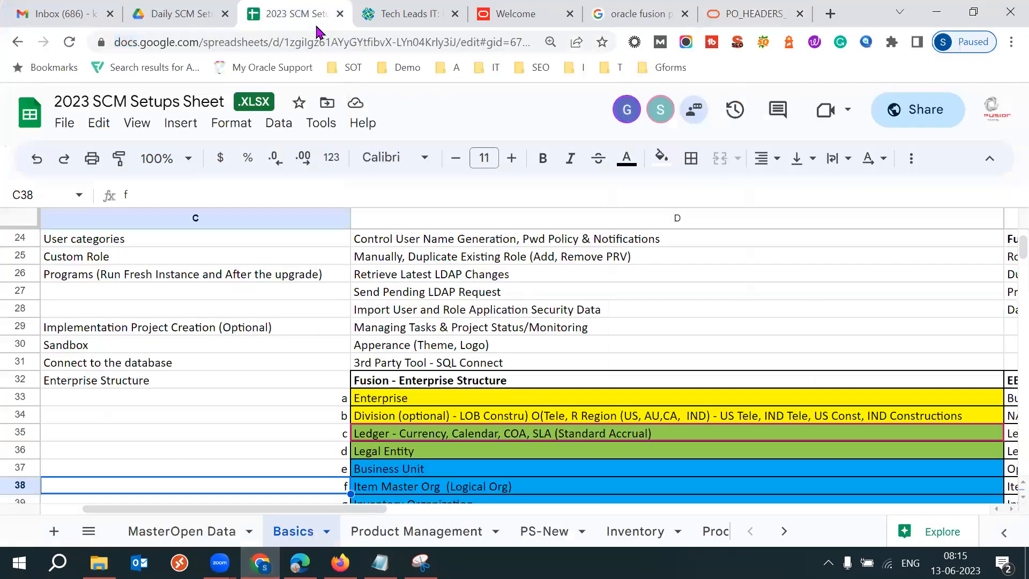
pyautogui.click(298, 359)
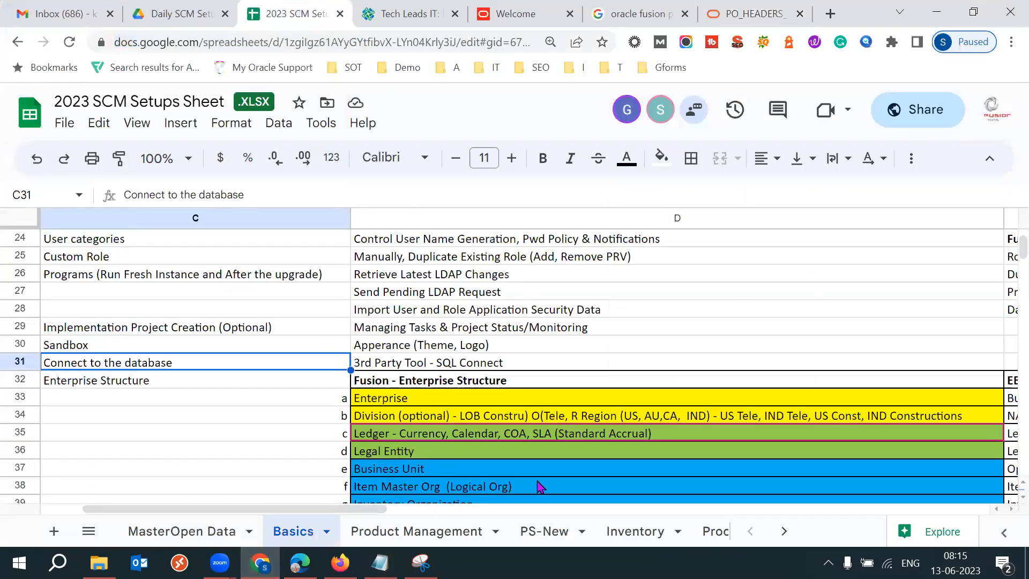
pyautogui.hscroll(-2, 540, 486)
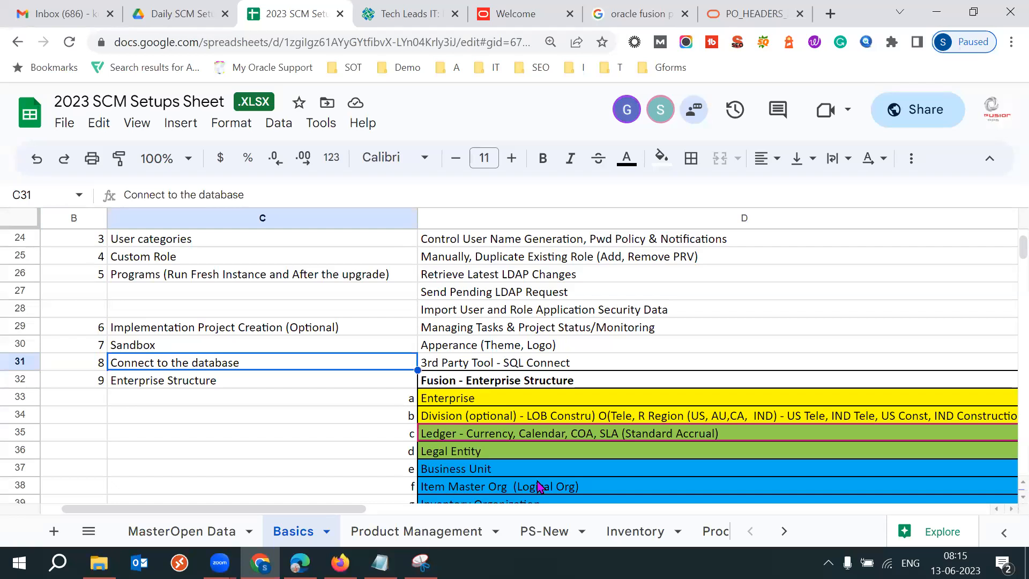
pyautogui.press('Left')
pyautogui.hotkey('shift', 'Right')
pyautogui.hotkey('shift', 'Right')
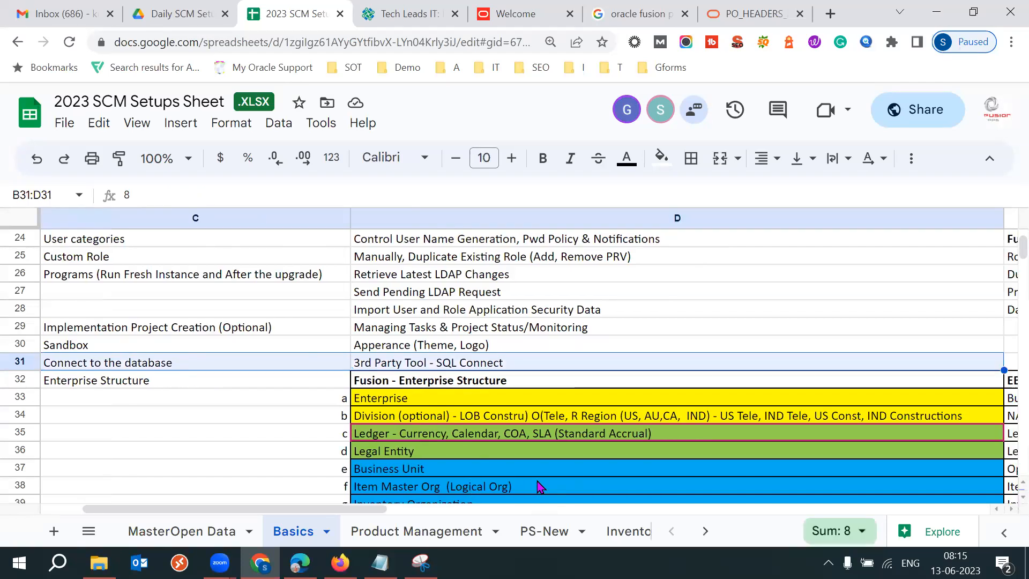
# Return to the notes and select the whole Database section for review.
pyautogui.click(380, 563)
pyautogui.moveTo(12, 375); pyautogui.dragTo(554, 493)
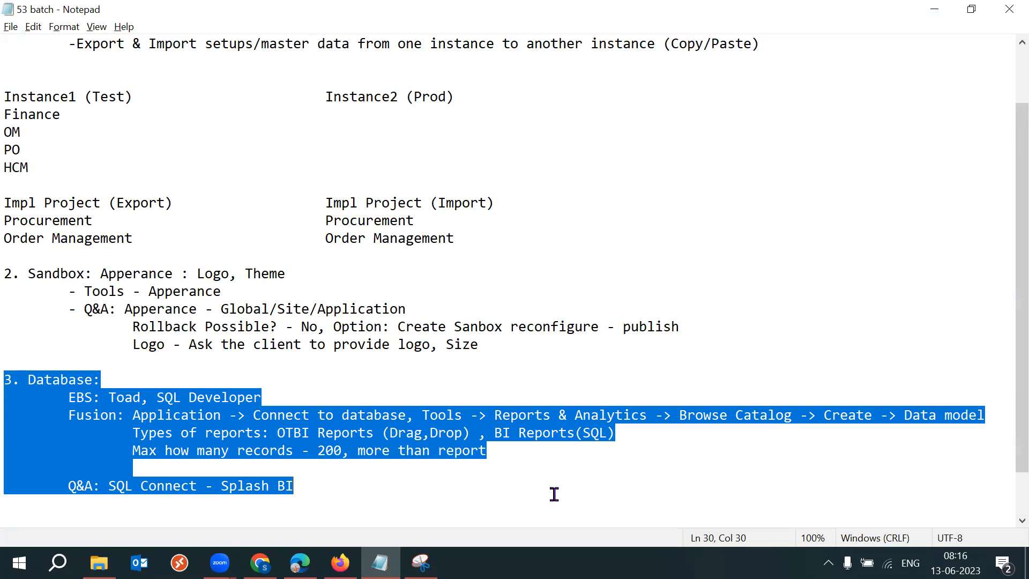
pyautogui.click(374, 497)
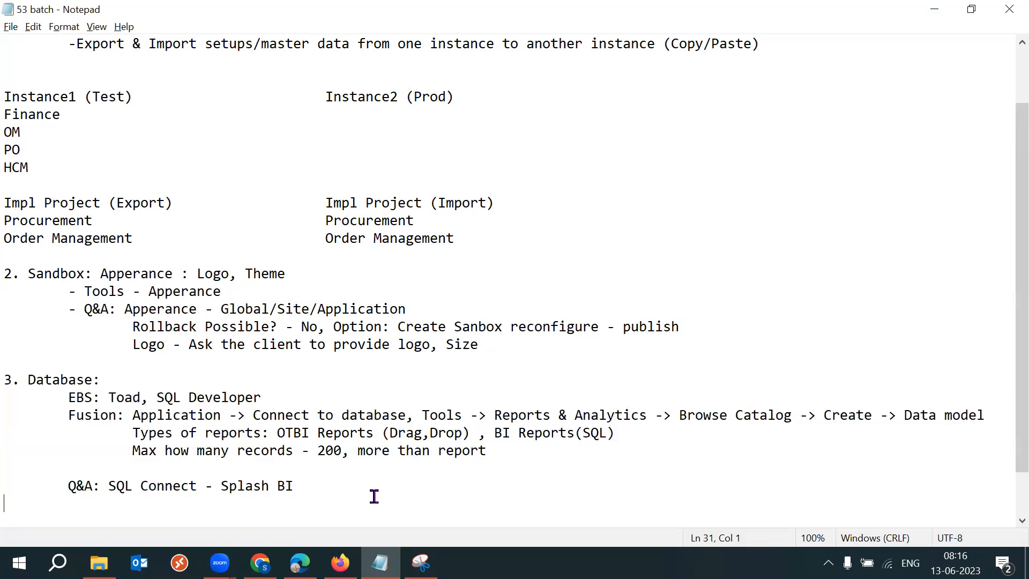
# Switch back to the setups sheet and select the Implementation Project Creation, Sandbox and database rows.
pyautogui.click(260, 563)
pyautogui.click(134, 346)
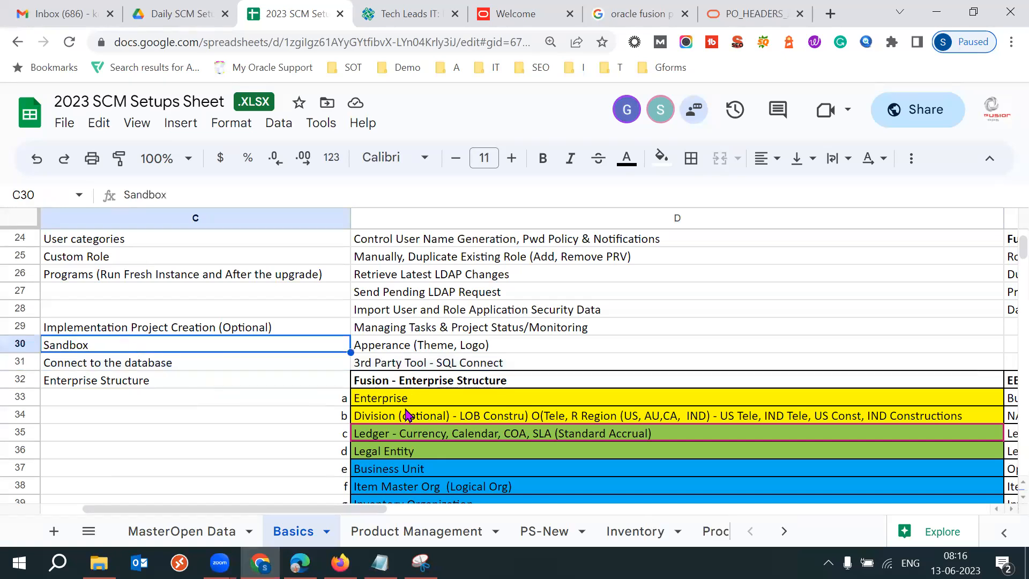
pyautogui.press('Left')
pyautogui.press('Up')
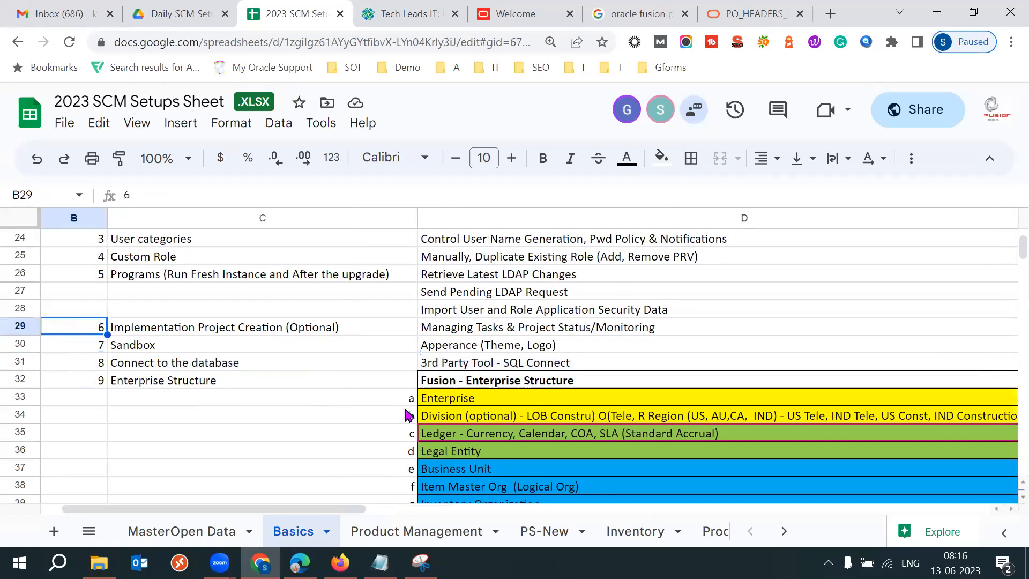
pyautogui.hotkey('shift', 'Right')
pyautogui.hotkey('shift', 'Right')
pyautogui.hotkey('shift', 'Down')
pyautogui.hotkey('shift', 'Down')
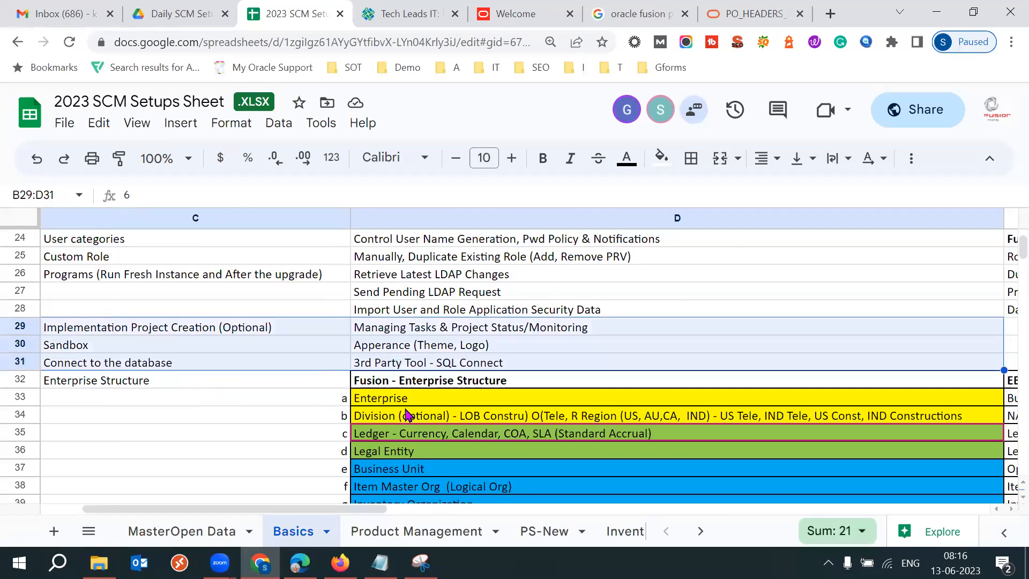
pyautogui.click(179, 329)
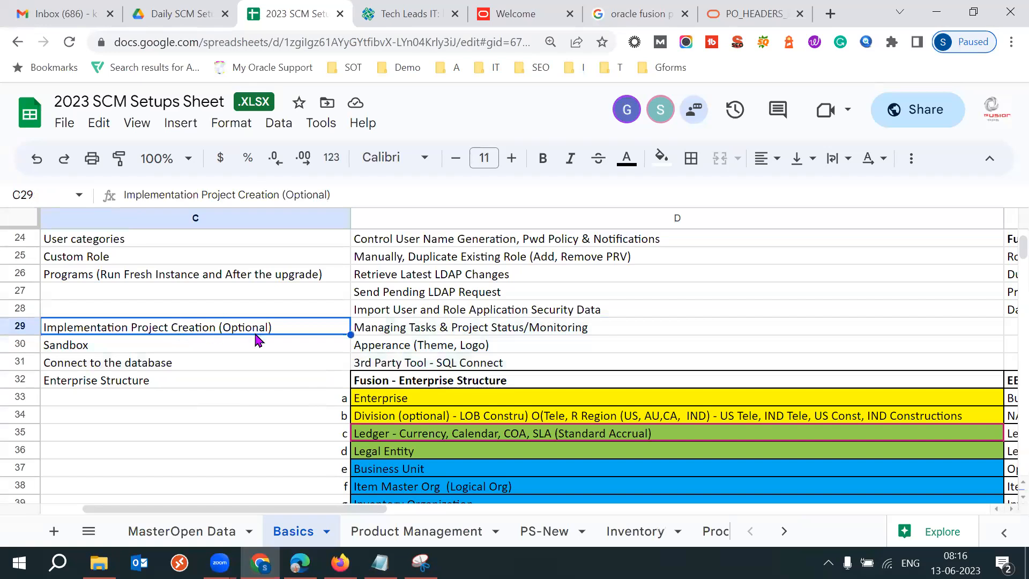
pyautogui.keyDown('shift'); pyautogui.click(145, 350); pyautogui.keyUp('shift')
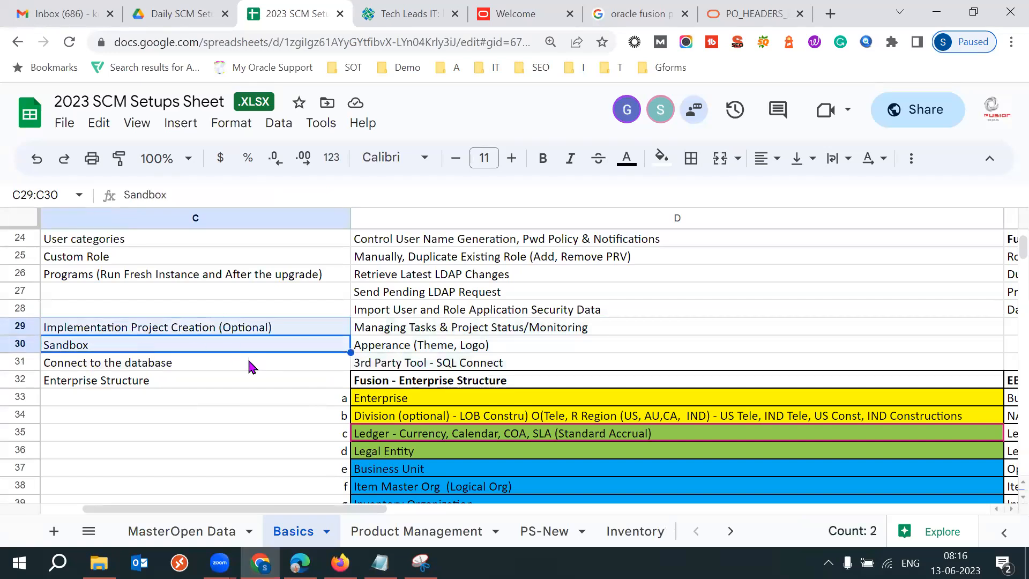
# Select the Implementation Project Creation, Sandbox and Connect to the database topics together with their descriptions.
pyautogui.keyDown('shift'); pyautogui.click(193, 368); pyautogui.keyUp('shift')
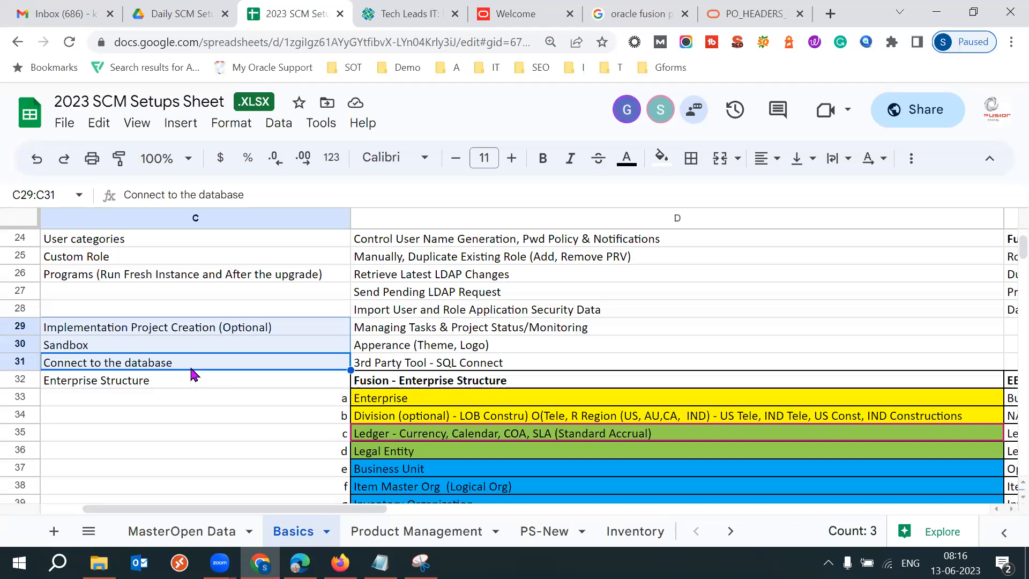
pyautogui.click(113, 311)
pyautogui.click(158, 330)
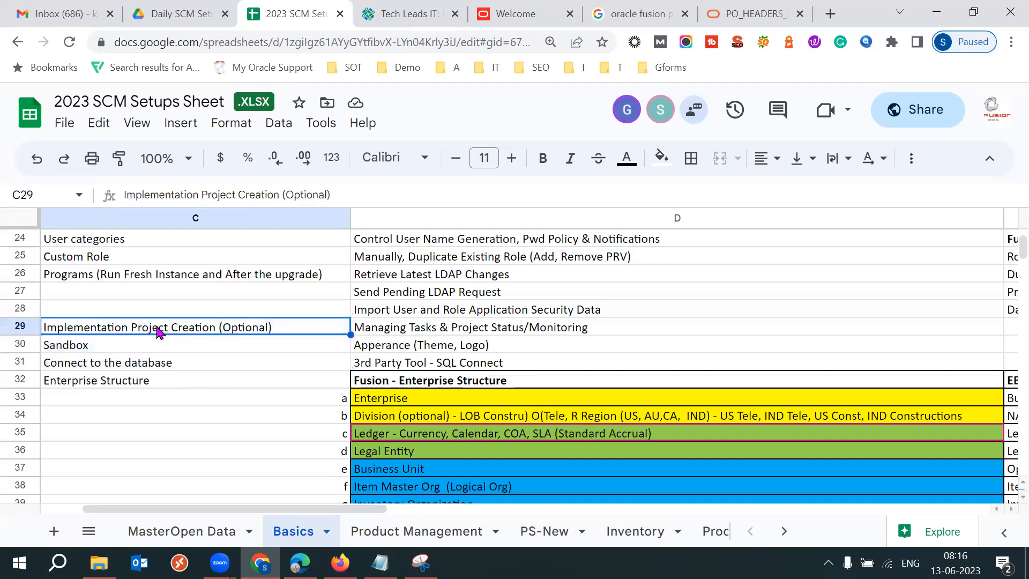
pyautogui.hotkey('shift', 'Down')
pyautogui.hotkey('shift', 'Down')
pyautogui.hotkey('shift', 'Right')
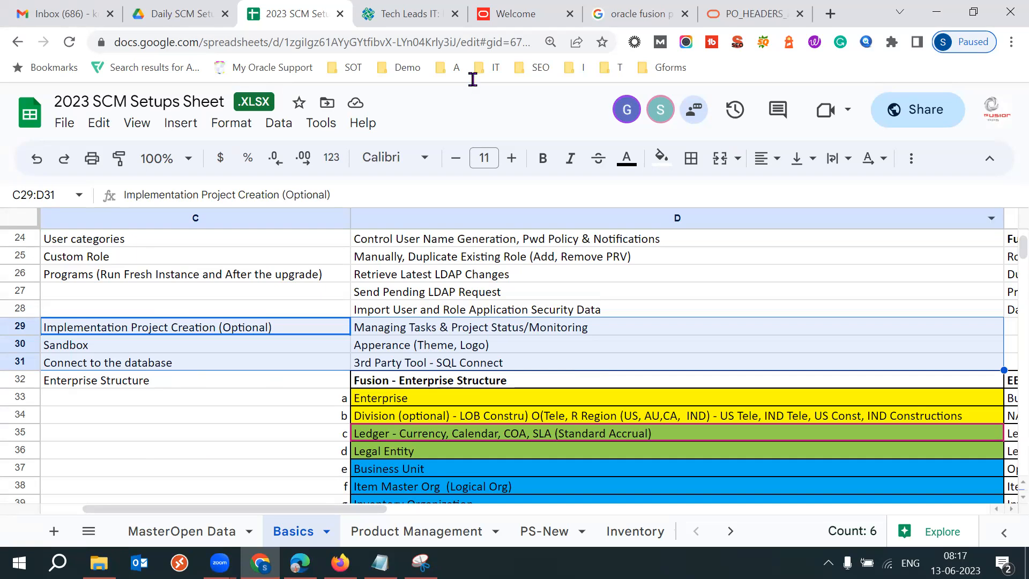
# Select the numbered topic list from Implementation User creation through Connect to the database for review.
pyautogui.click(223, 365)
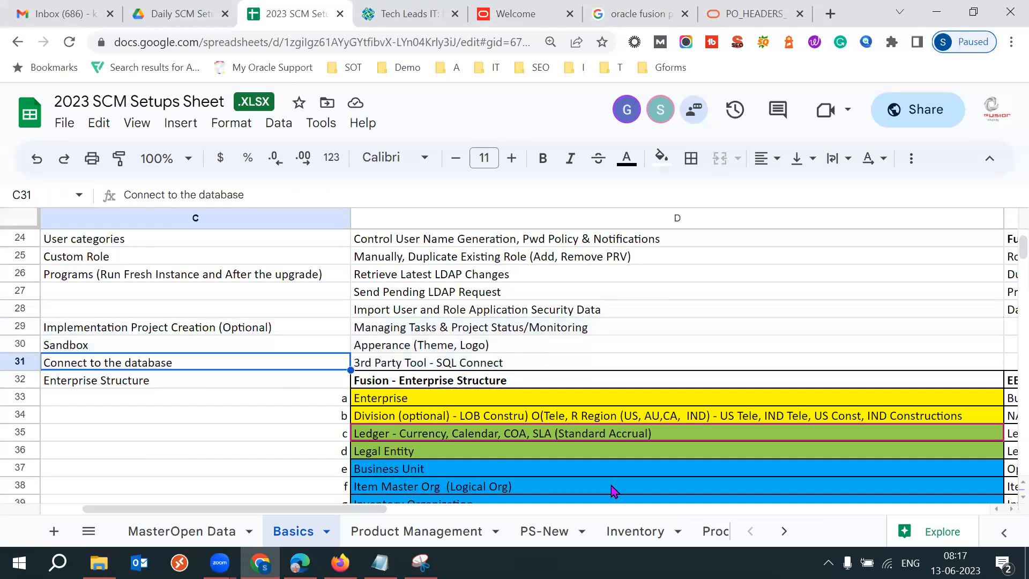
pyautogui.press('Left')
pyautogui.press('Right')
pyautogui.press('Up')
pyautogui.press('Up')
pyautogui.press('Up')
pyautogui.press('Up')
pyautogui.press('Up')
pyautogui.press('Up')
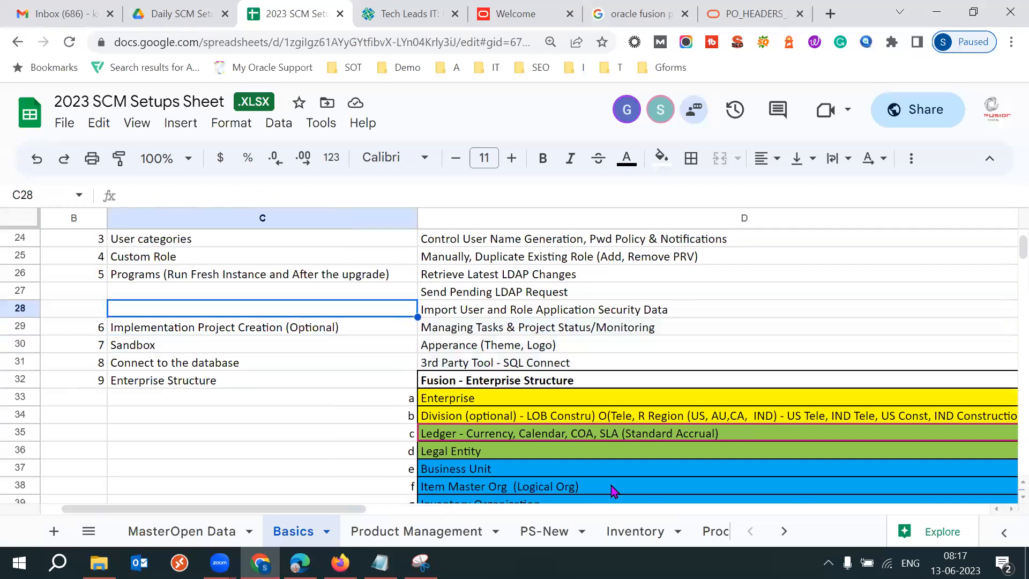
pyautogui.press('Up')
pyautogui.press('Up')
pyautogui.press('Up')
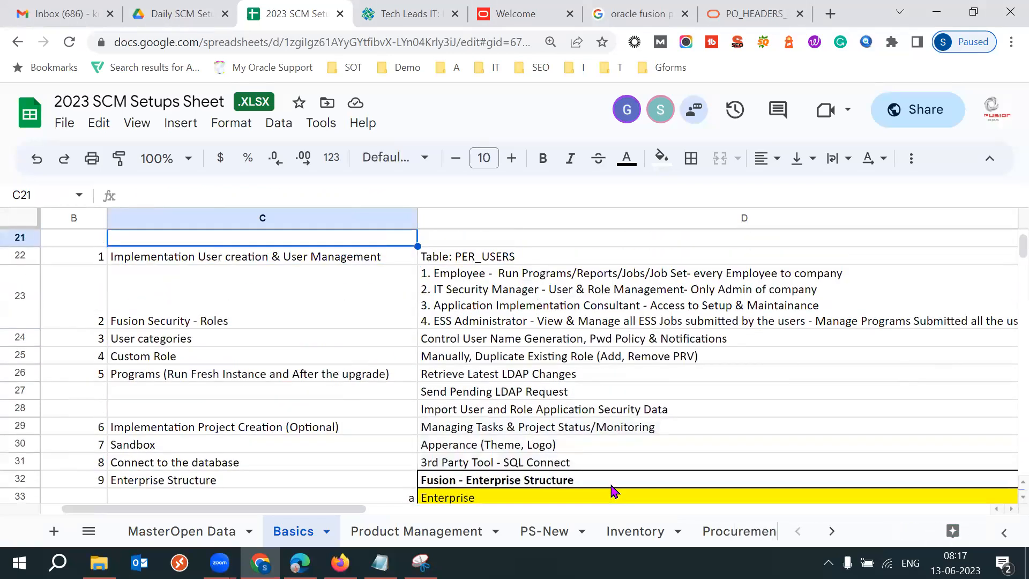
pyautogui.press('Left')
pyautogui.hotkey('shift', 'Down')
pyautogui.hotkey('shift', 'Down')
pyautogui.hotkey('shift', 'Down')
pyautogui.hotkey('shift', 'Down')
pyautogui.hotkey('shift', 'Down')
pyautogui.hotkey('shift', 'Down')
pyautogui.hotkey('shift', 'Down')
pyautogui.hotkey('shift', 'Down')
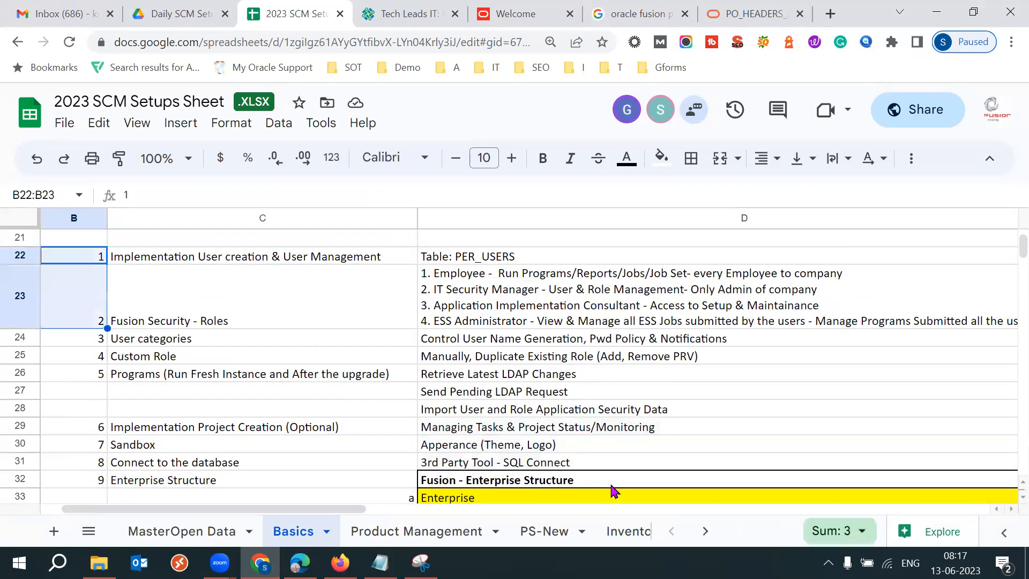
pyautogui.hotkey('shift', 'Down')
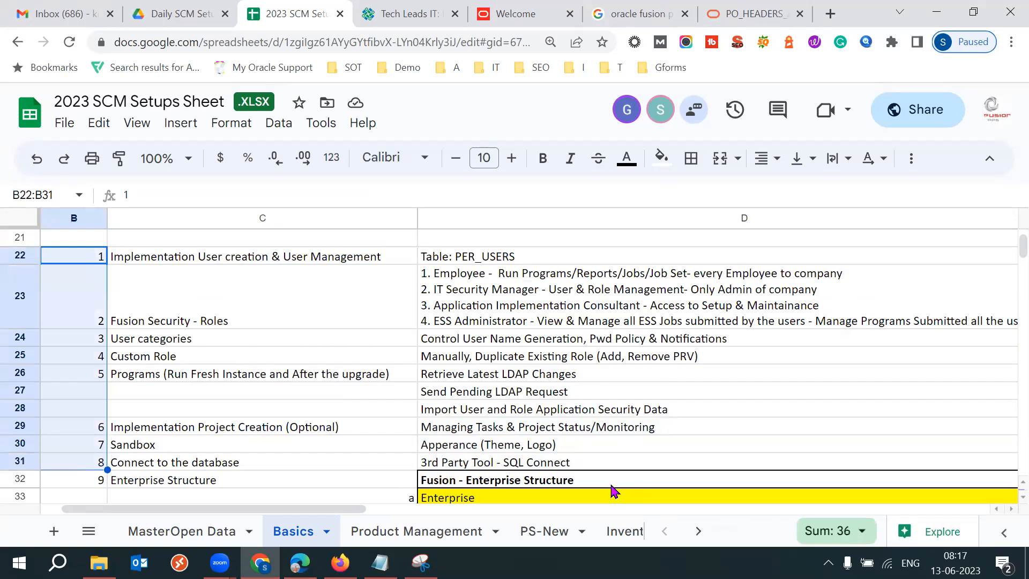
pyautogui.hotkey('shift', 'Right')
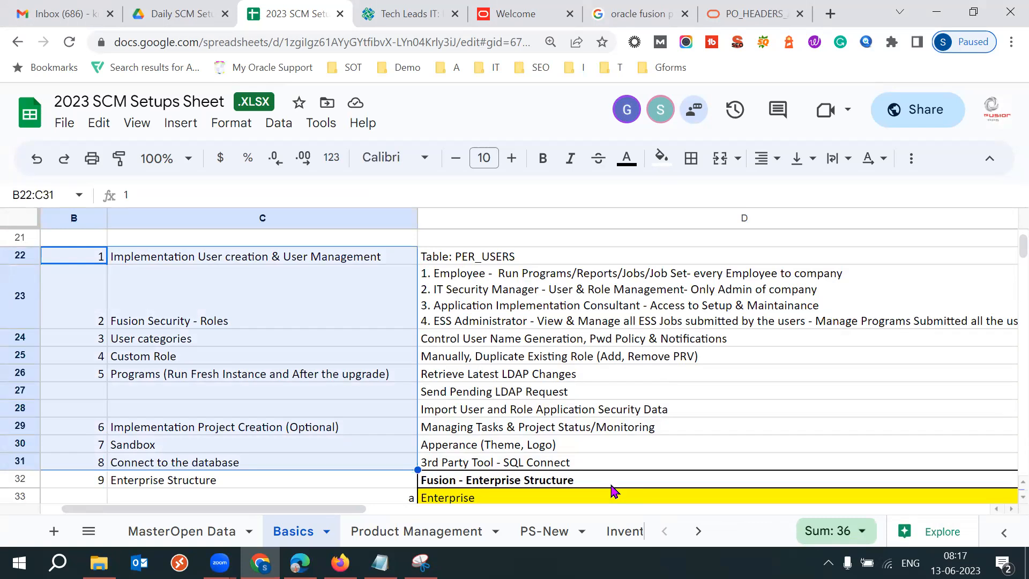
# Select the Enterprise Structure row with its number and Fusion - Enterprise Structure heading.
pyautogui.click(263, 480)
pyautogui.press('Down')
pyautogui.press('Down')
pyautogui.press('Down')
pyautogui.press('Down')
pyautogui.press('Down')
pyautogui.press('Down')
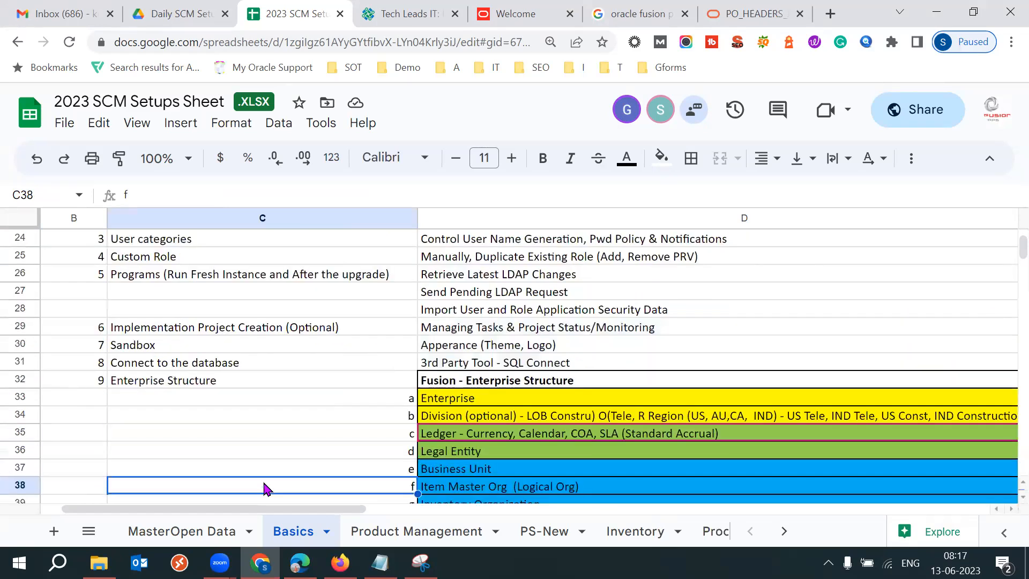
pyautogui.click(91, 382)
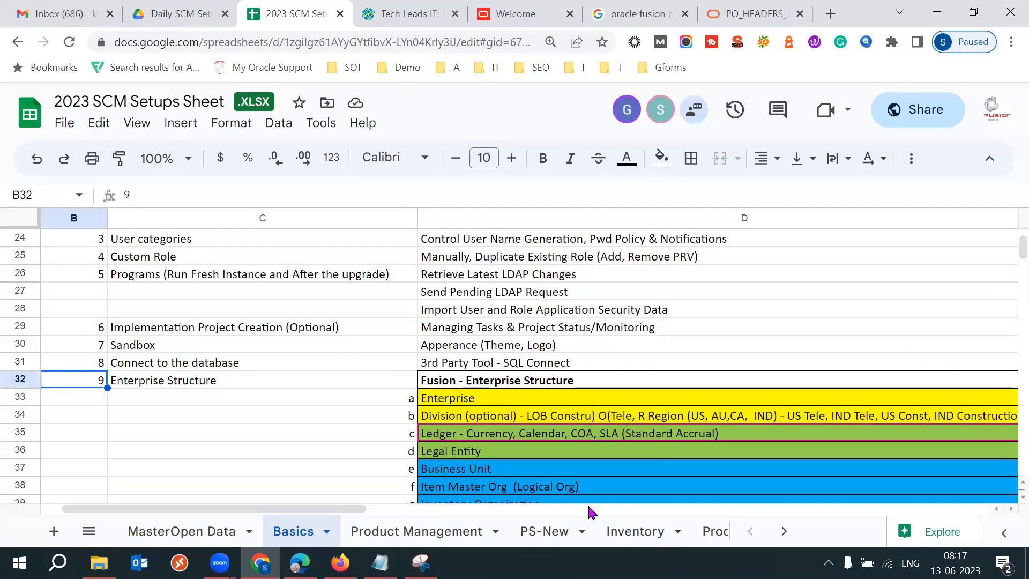
pyautogui.hotkey('shift', 'Right')
pyautogui.hotkey('shift', 'Right')
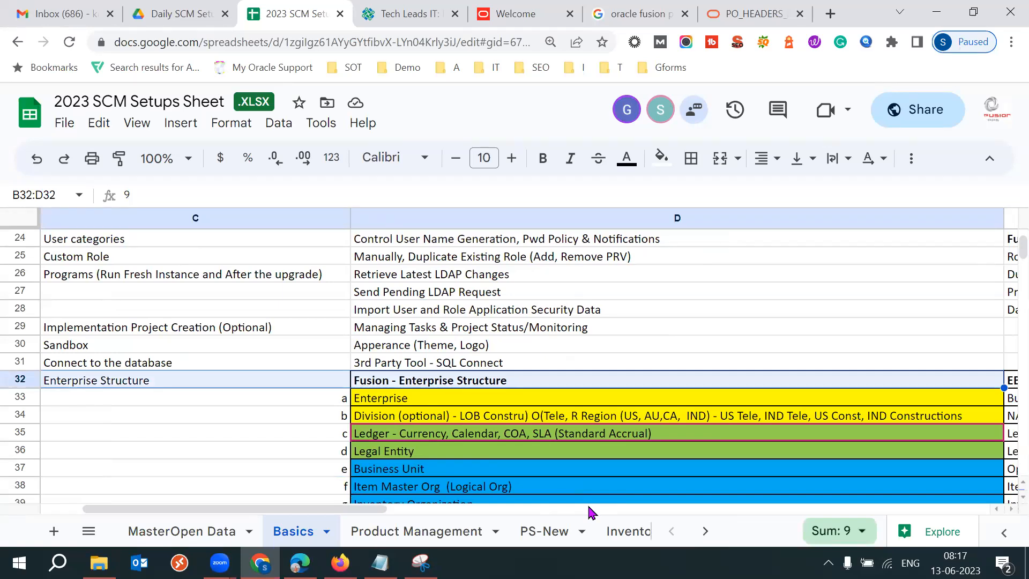
# Switch to the Gmail inbox and scroll through the students' batch practice status emails.
pyautogui.click(99, 19)
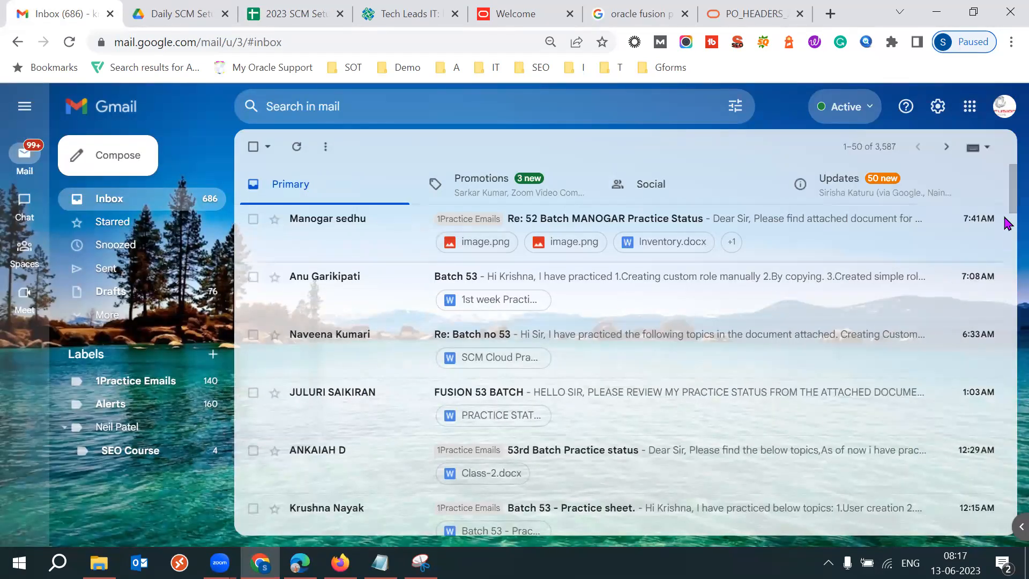
pyautogui.scroll(-5, 1007, 236)
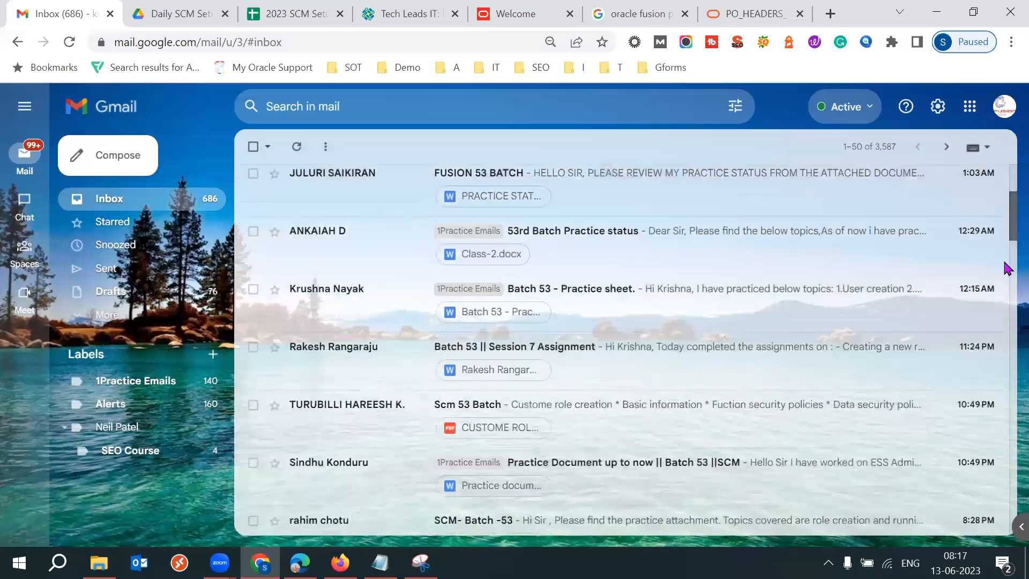
pyautogui.scroll(-5, 1007, 284)
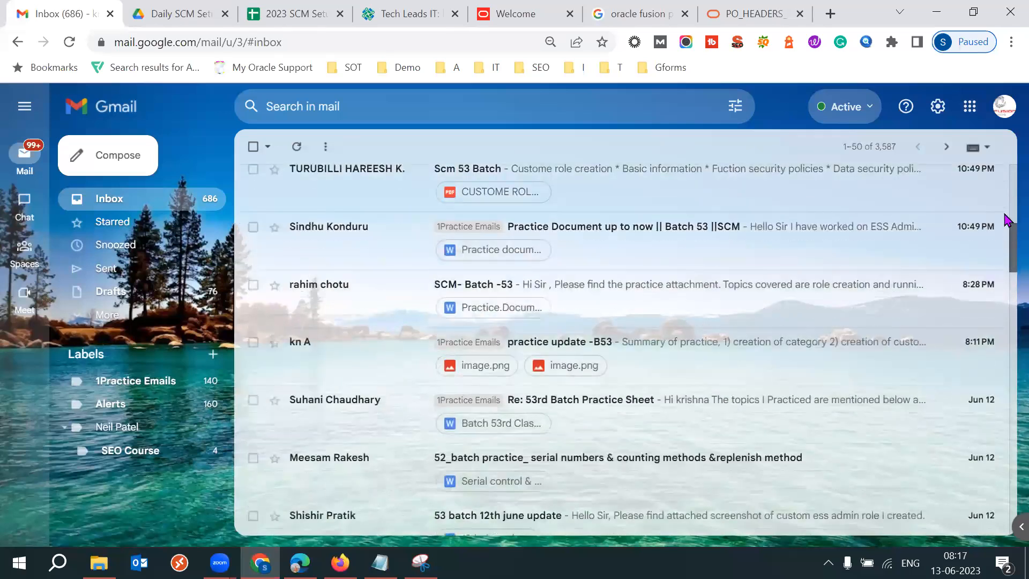
pyautogui.scroll(8, 1006, 242)
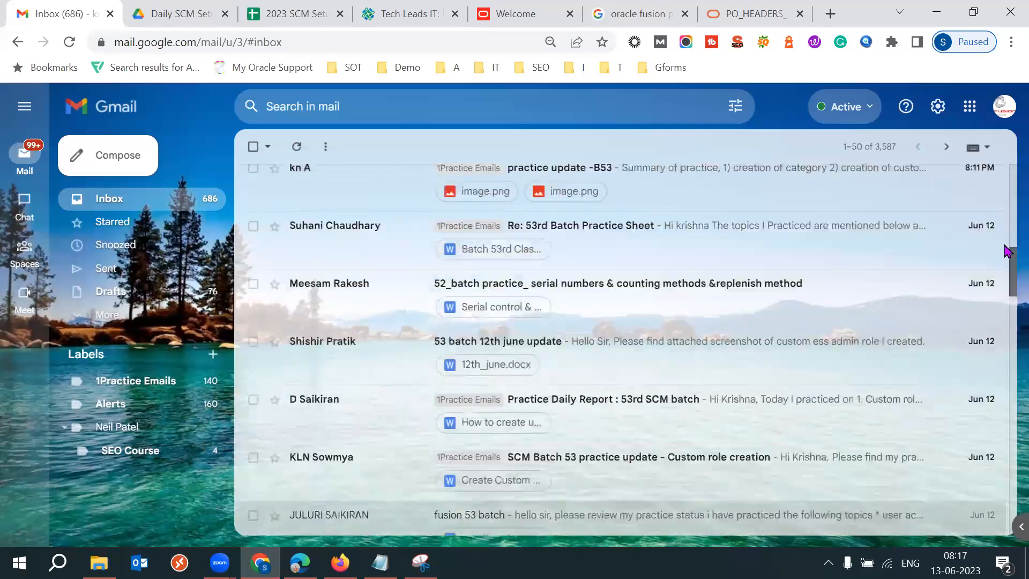
pyautogui.scroll(4, 1009, 236)
pyautogui.scroll(-12, 1006, 197)
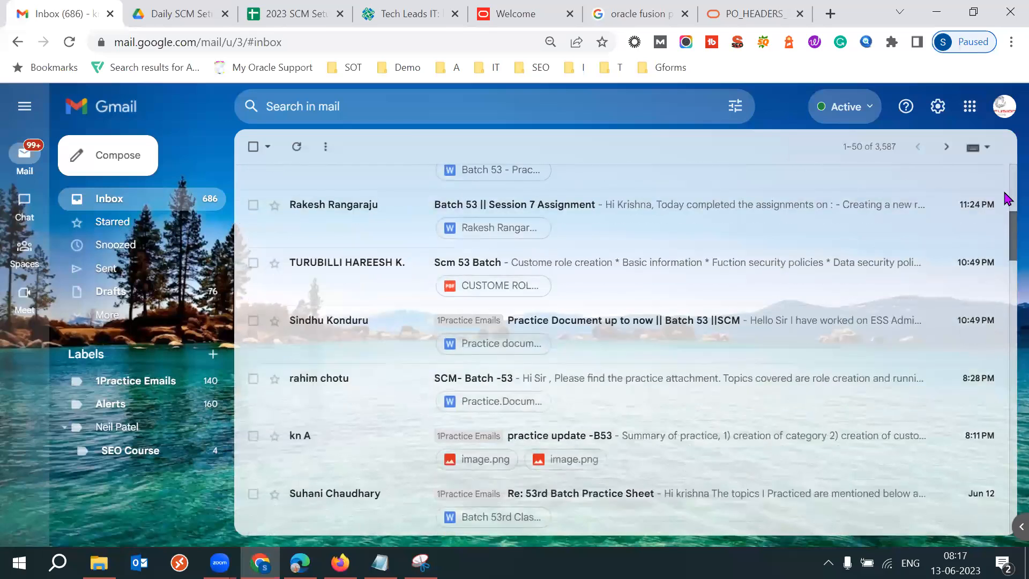
pyautogui.scroll(12, 793, 124)
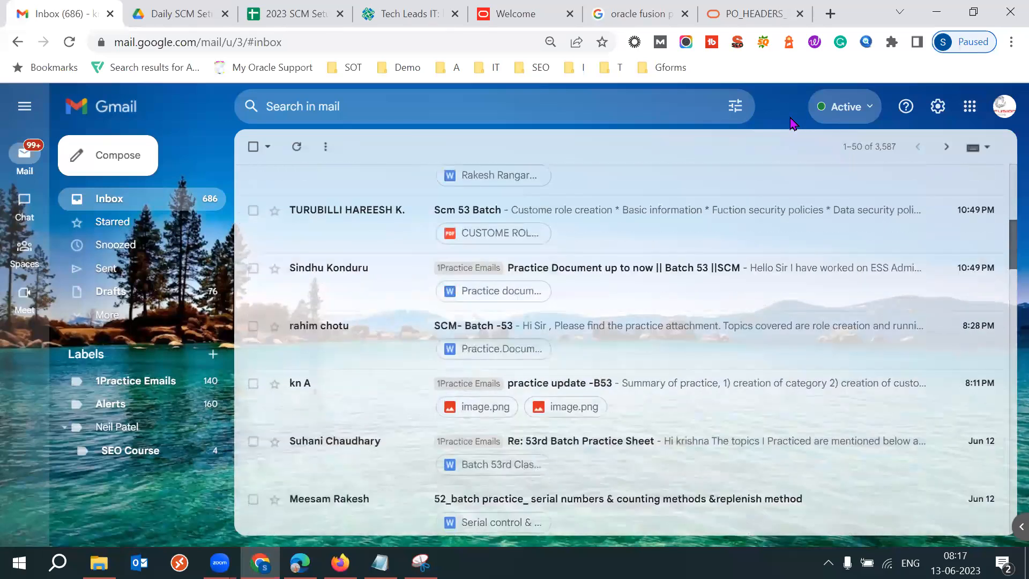
pyautogui.scroll(4, 793, 124)
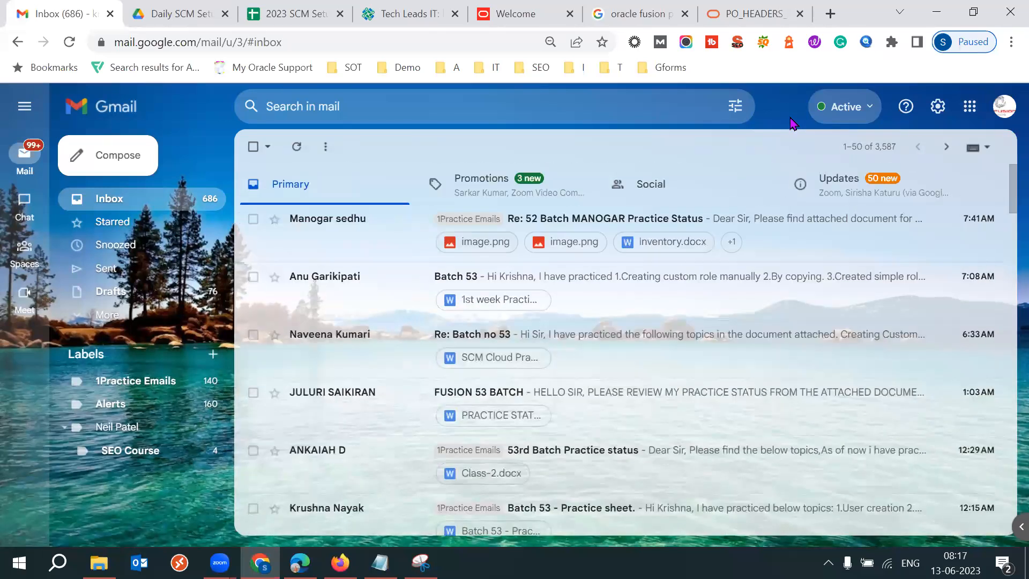